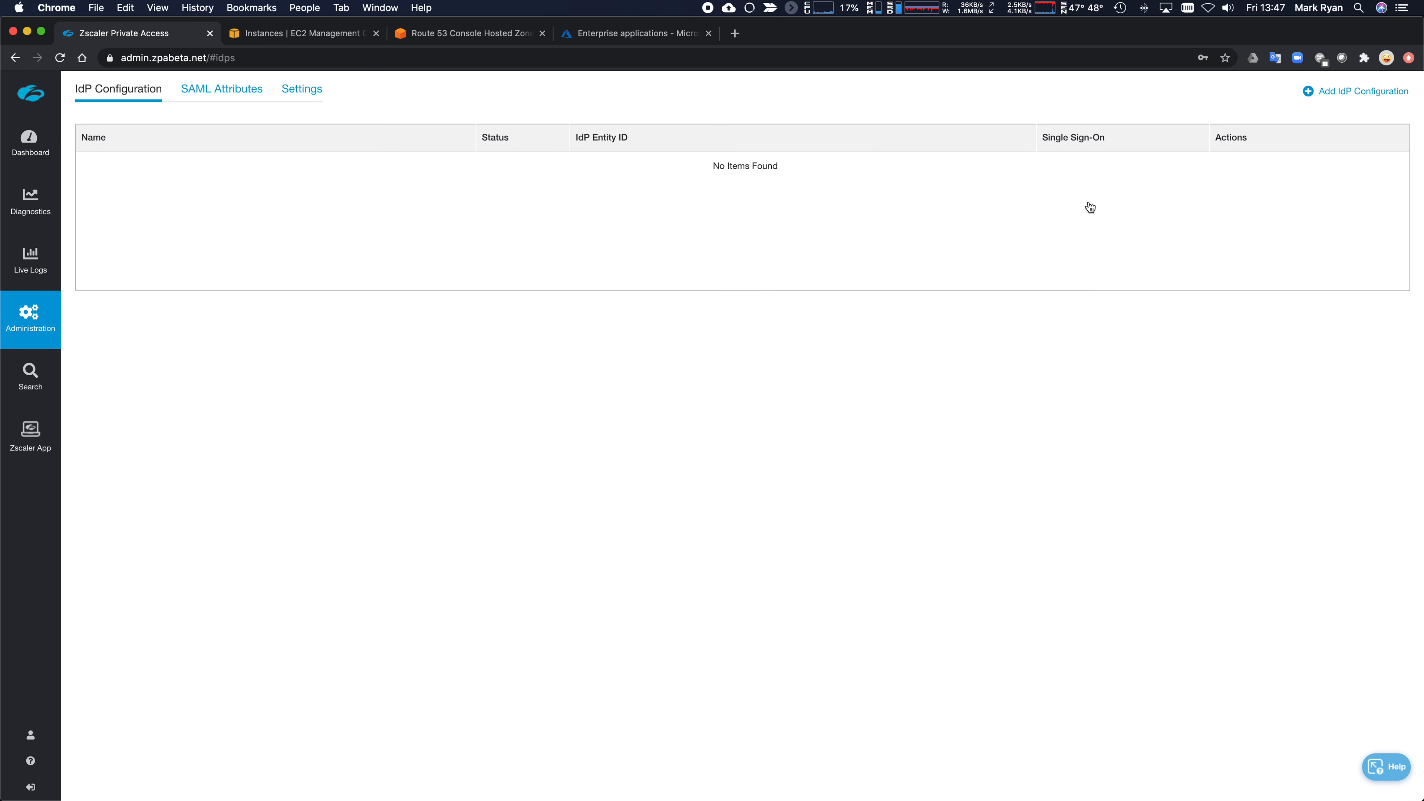
- Start a new IdP configuration named 'Azure AD' for the welshgeek.net domain
{"action": "left_click", "coordinate": [1360, 91]}
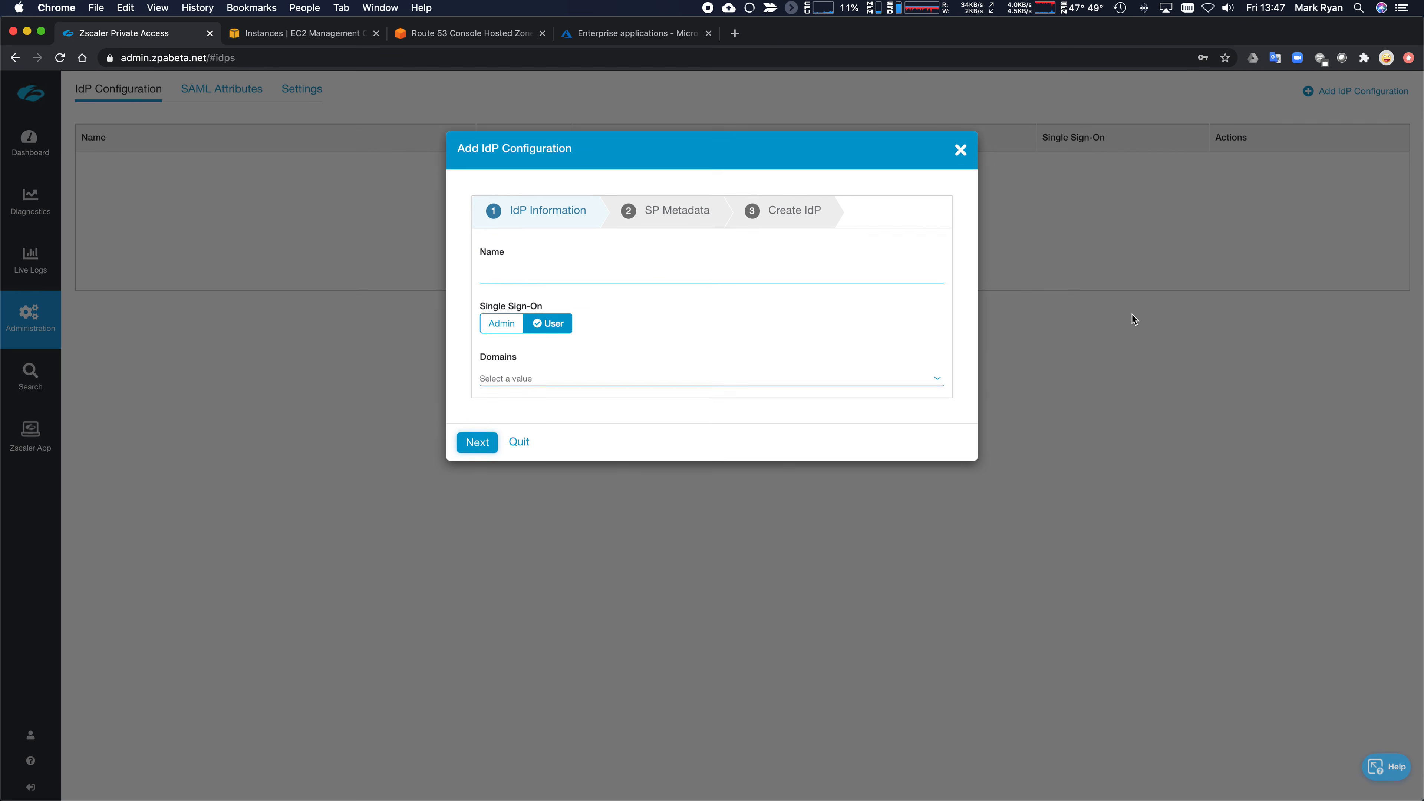
{"action": "left_click", "coordinate": [616, 283]}
{"action": "type", "text": "Az"}
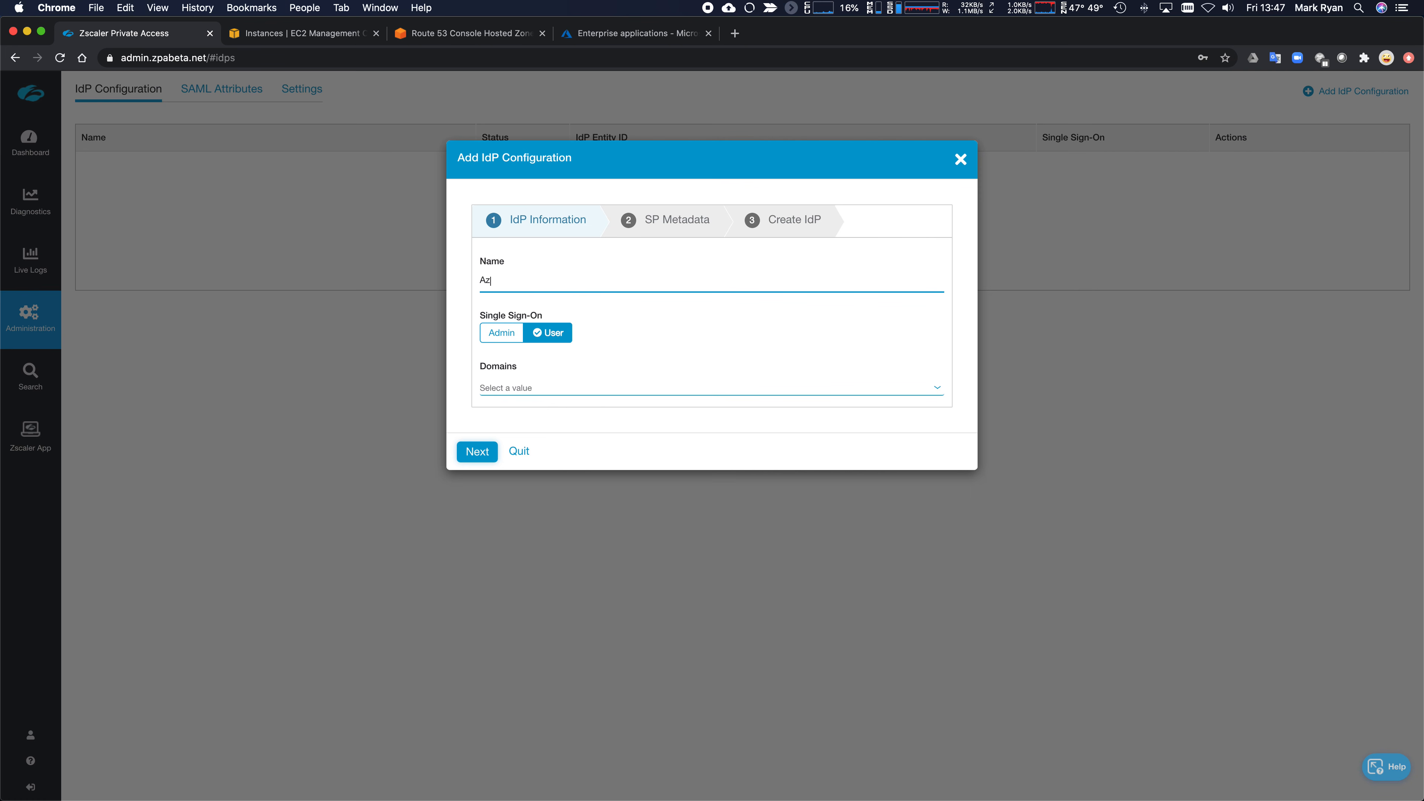
{"action": "type", "text": "ure AD"}
{"action": "left_click", "coordinate": [589, 390]}
{"action": "left_click", "coordinate": [559, 414]}
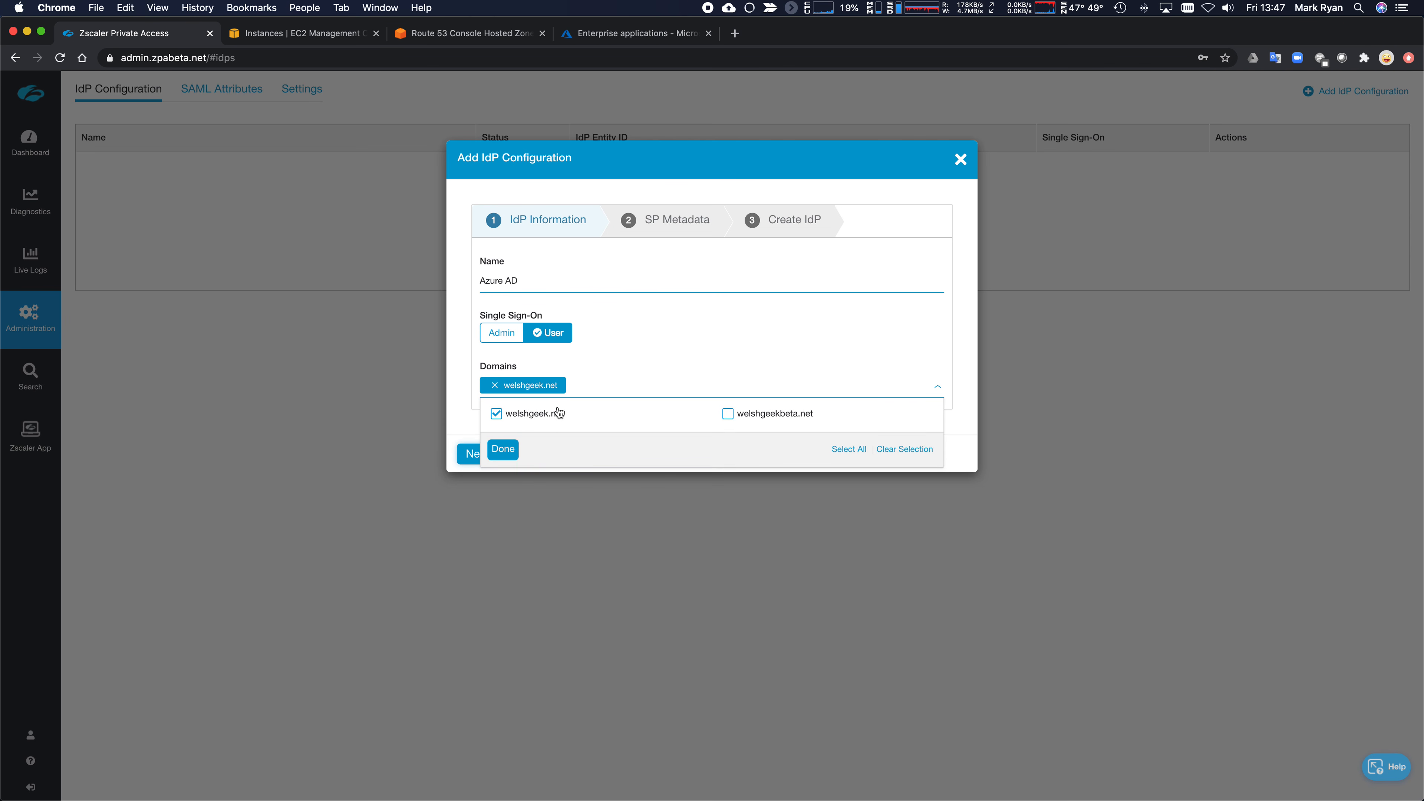
{"action": "left_click", "coordinate": [651, 368]}
- Download the service provider metadata as sp_metadata.xml and advance to the Create IdP step
{"action": "left_click", "coordinate": [477, 454]}
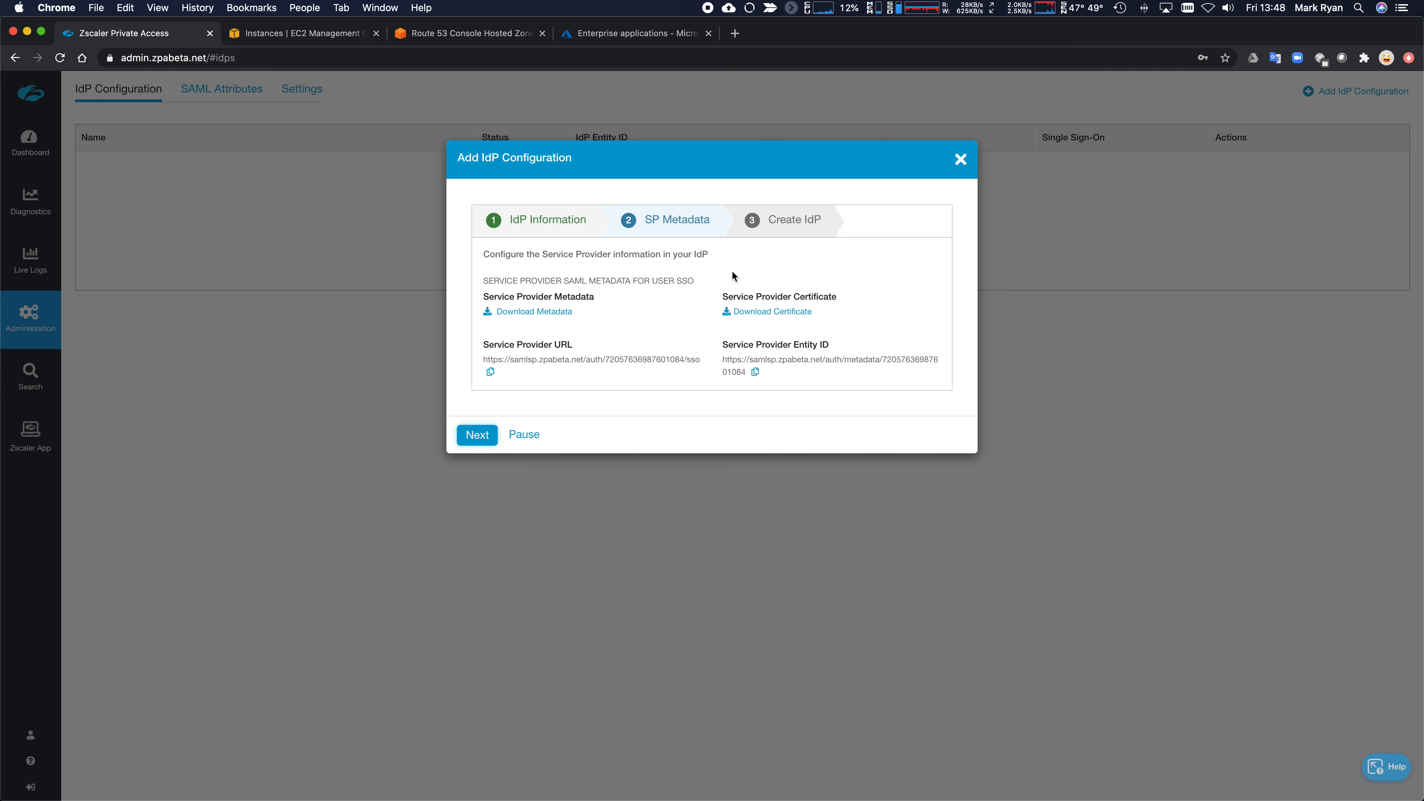
{"action": "left_click", "coordinate": [519, 312]}
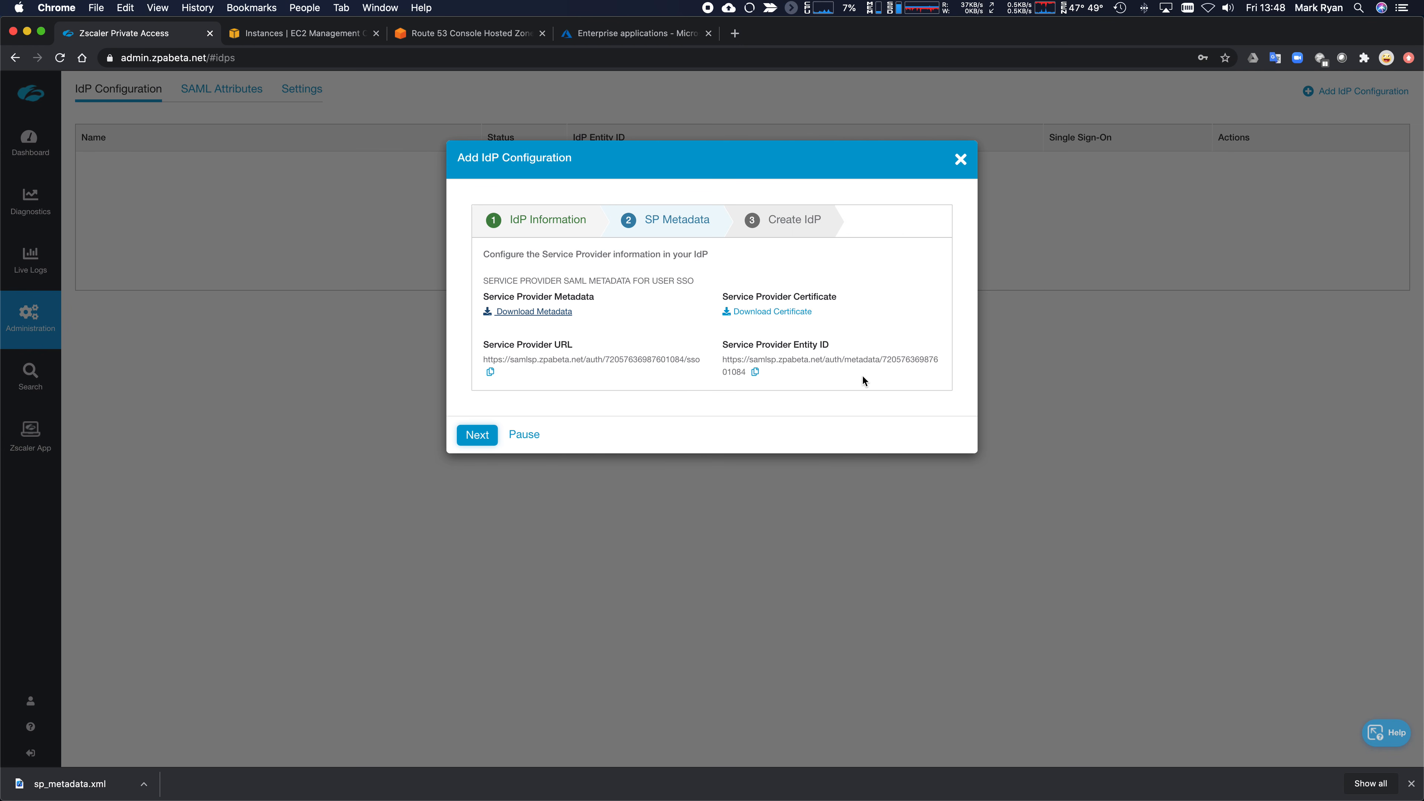
{"action": "left_click", "coordinate": [478, 437]}
{"action": "scroll", "coordinate": [732, 318], "scroll_direction": "down", "scroll_amount": 2}
{"action": "scroll", "coordinate": [733, 319], "scroll_direction": "up", "scroll_amount": 2}
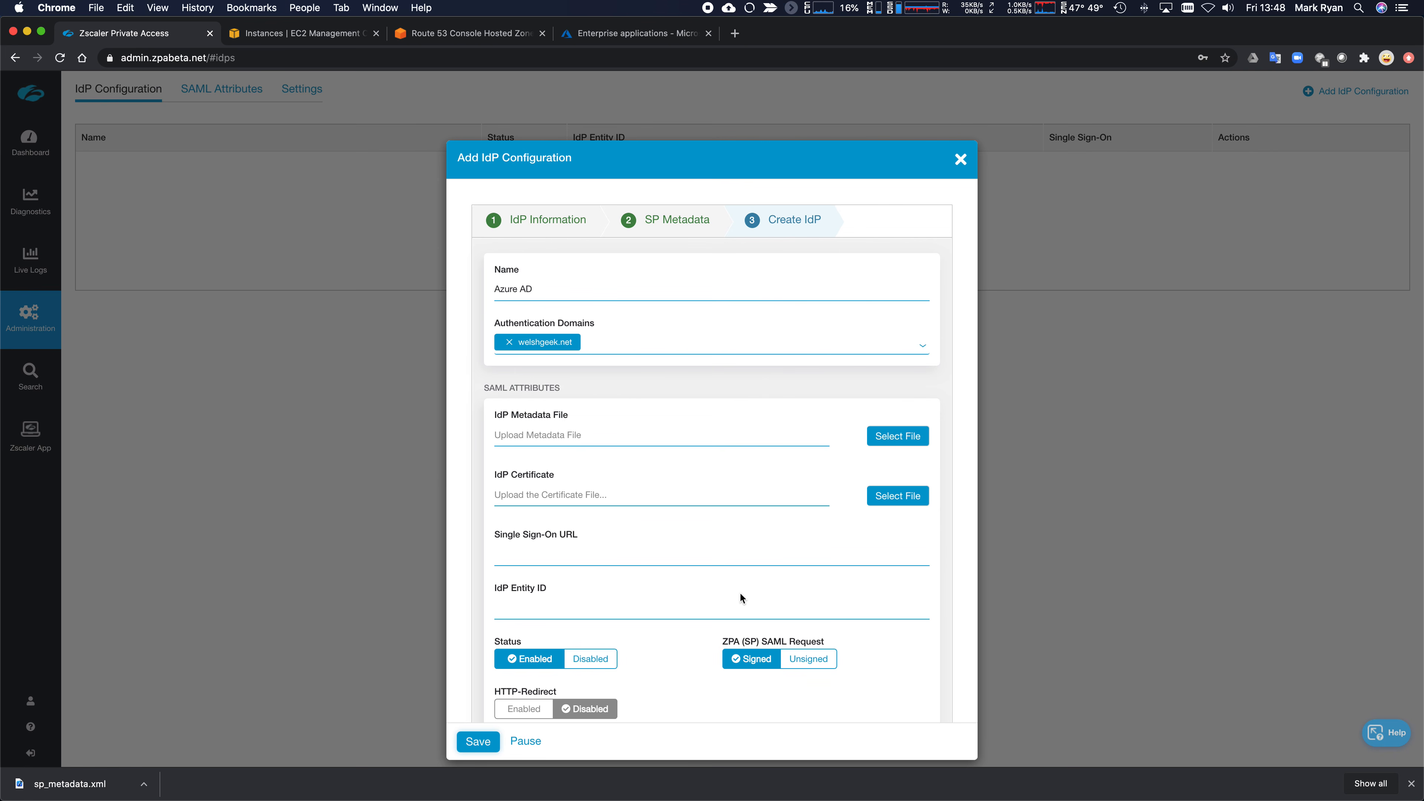
- Find 'zscaler' in the gallery and create the Zscaler Private Access (ZPA) app named 'ZPA - Welshgeek Beta'
{"action": "left_click", "coordinate": [605, 33]}
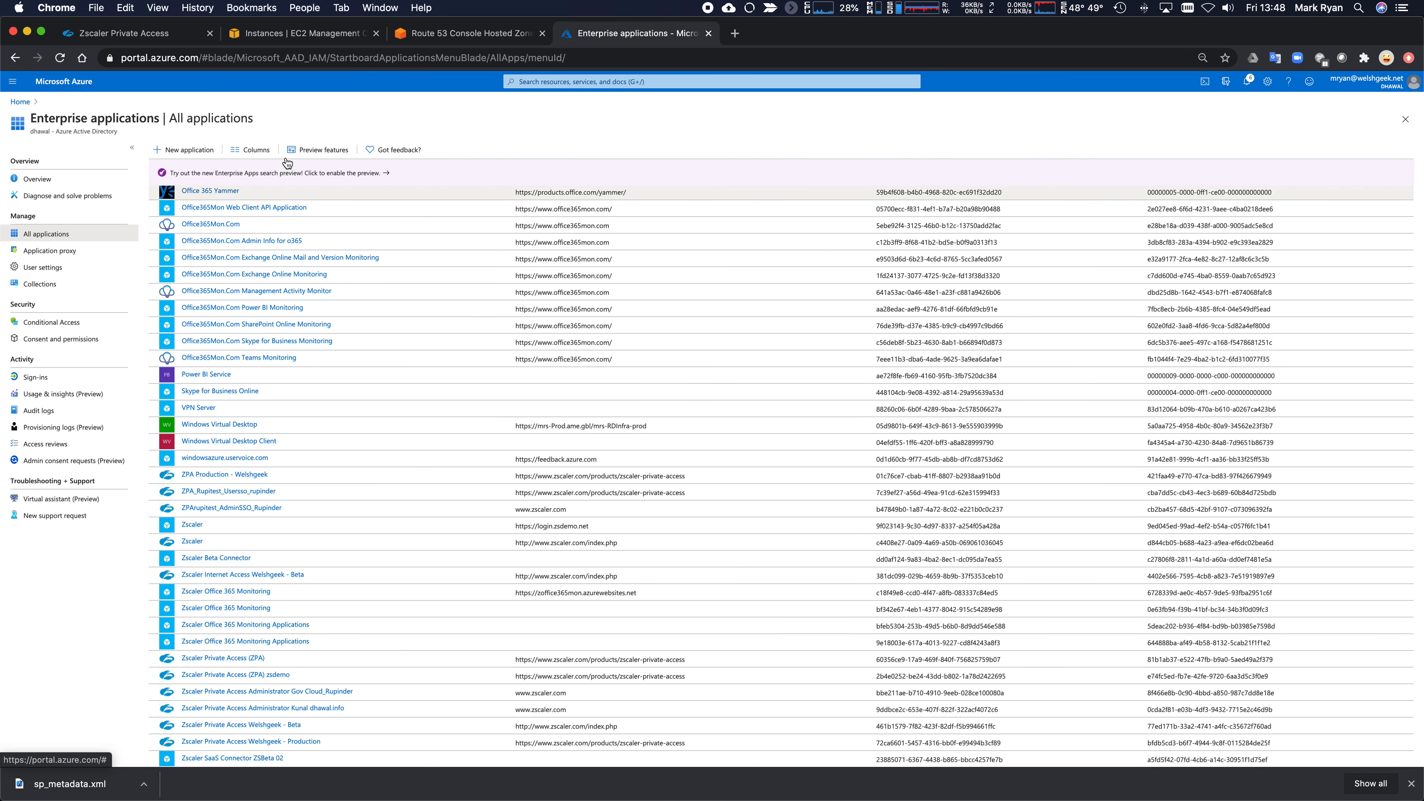
{"action": "left_click", "coordinate": [159, 149]}
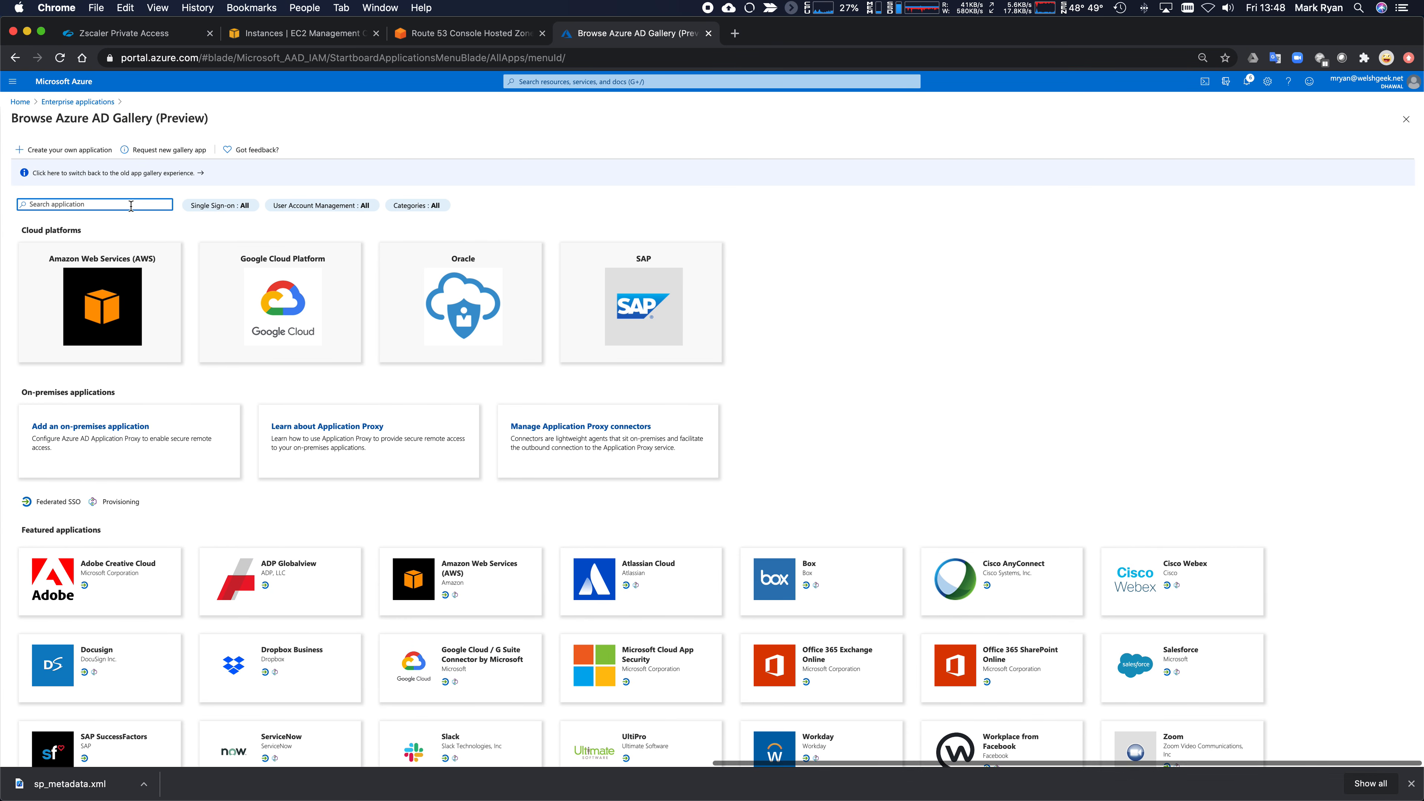
{"action": "type", "text": "zscaler"}
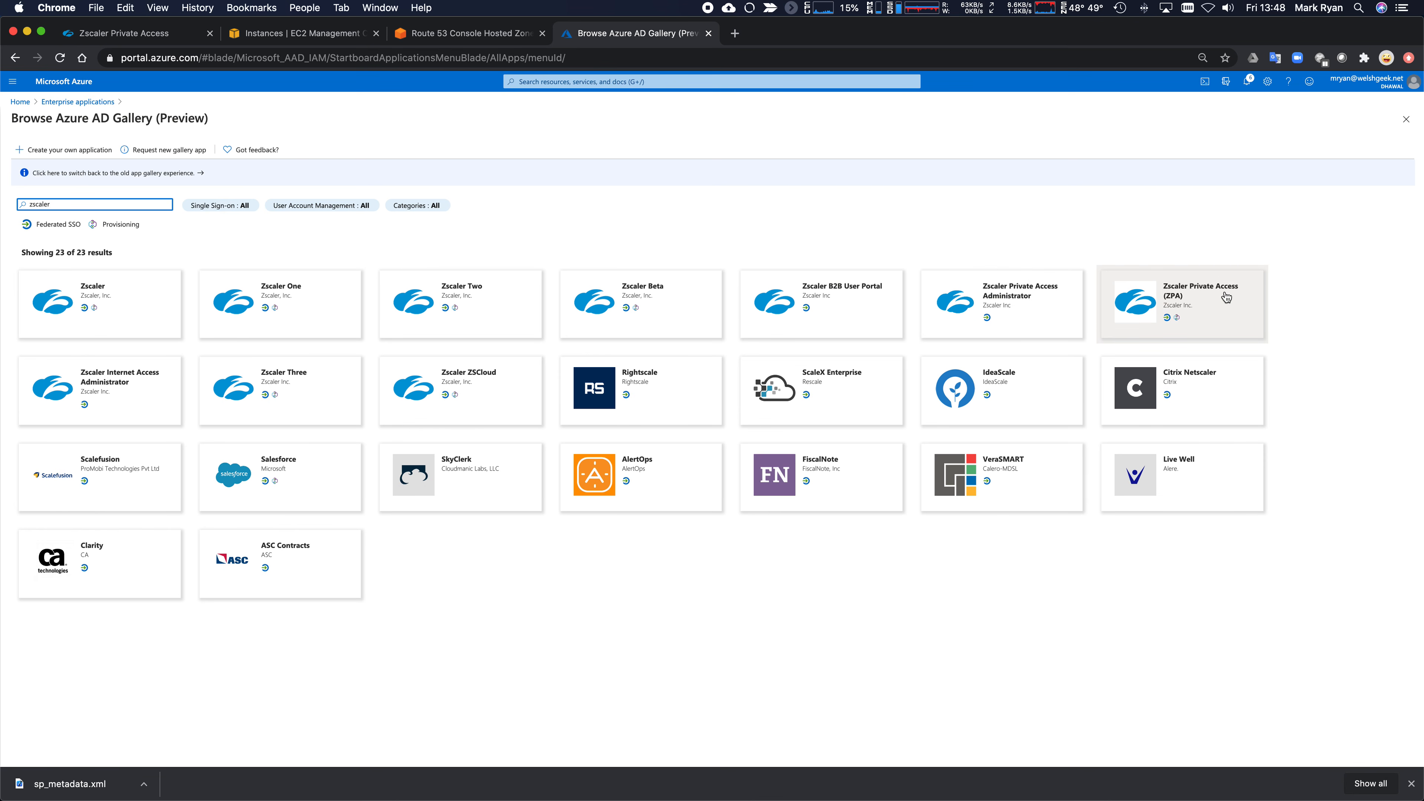
{"action": "left_click", "coordinate": [1212, 312]}
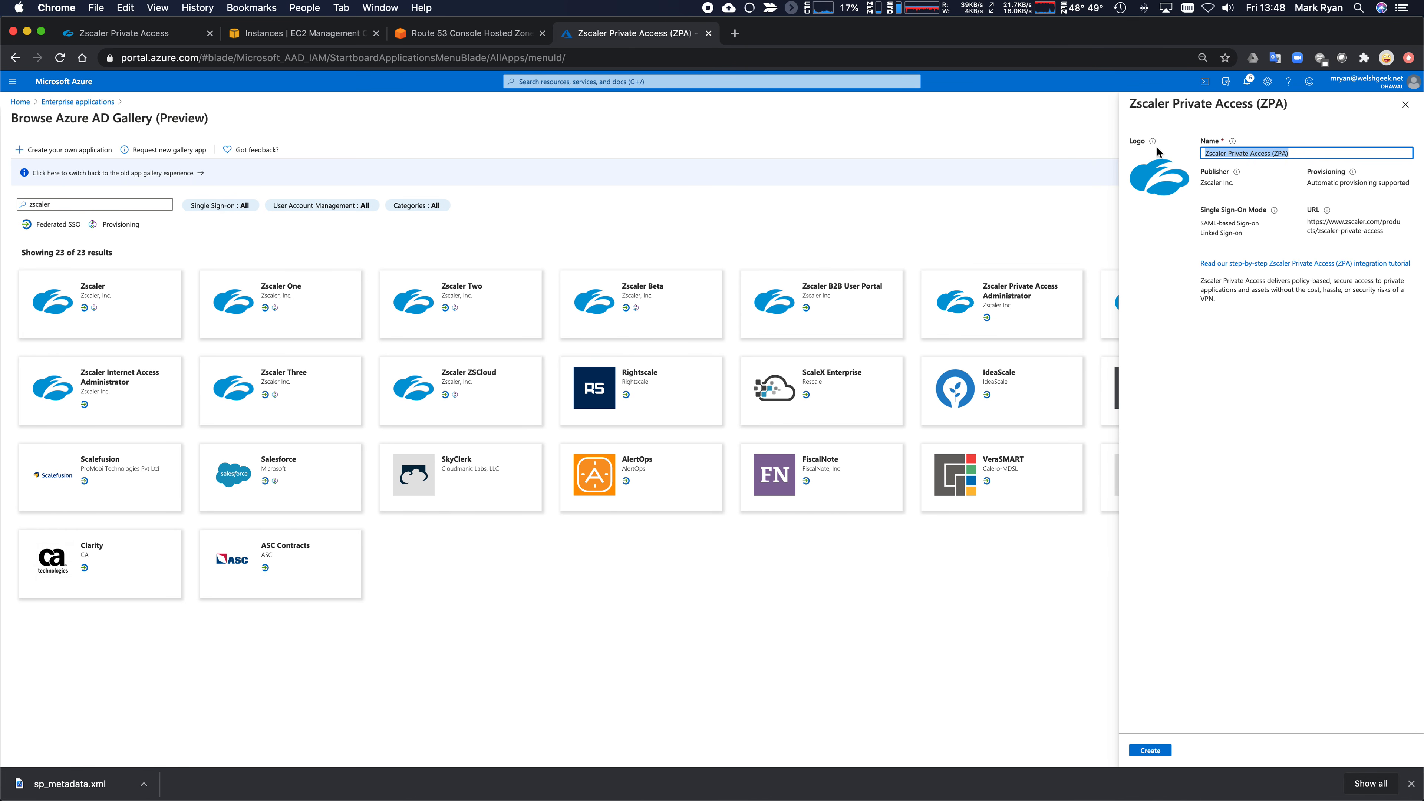
{"action": "type", "text": "ZPA - Welshgeek Beta"}
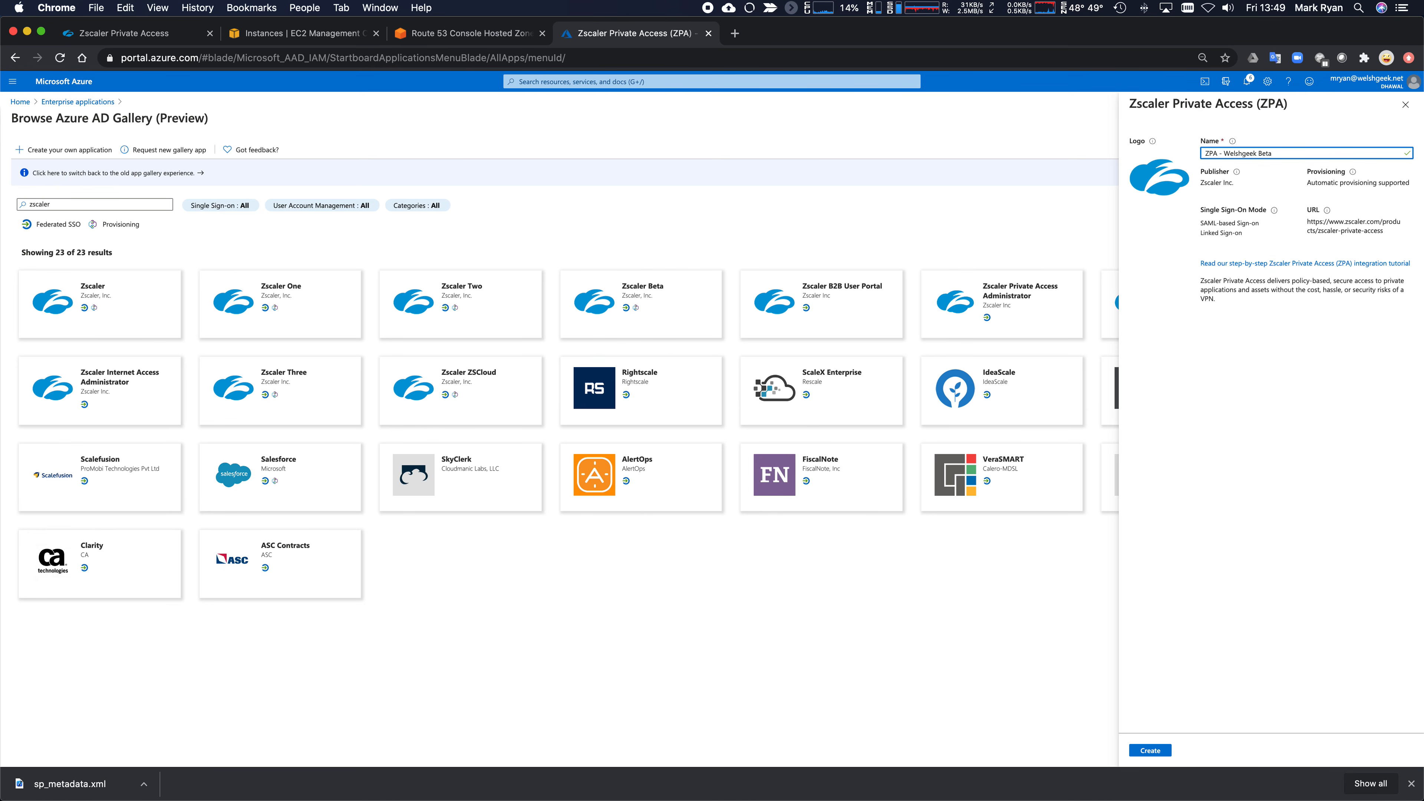
{"action": "left_click", "coordinate": [1156, 751]}
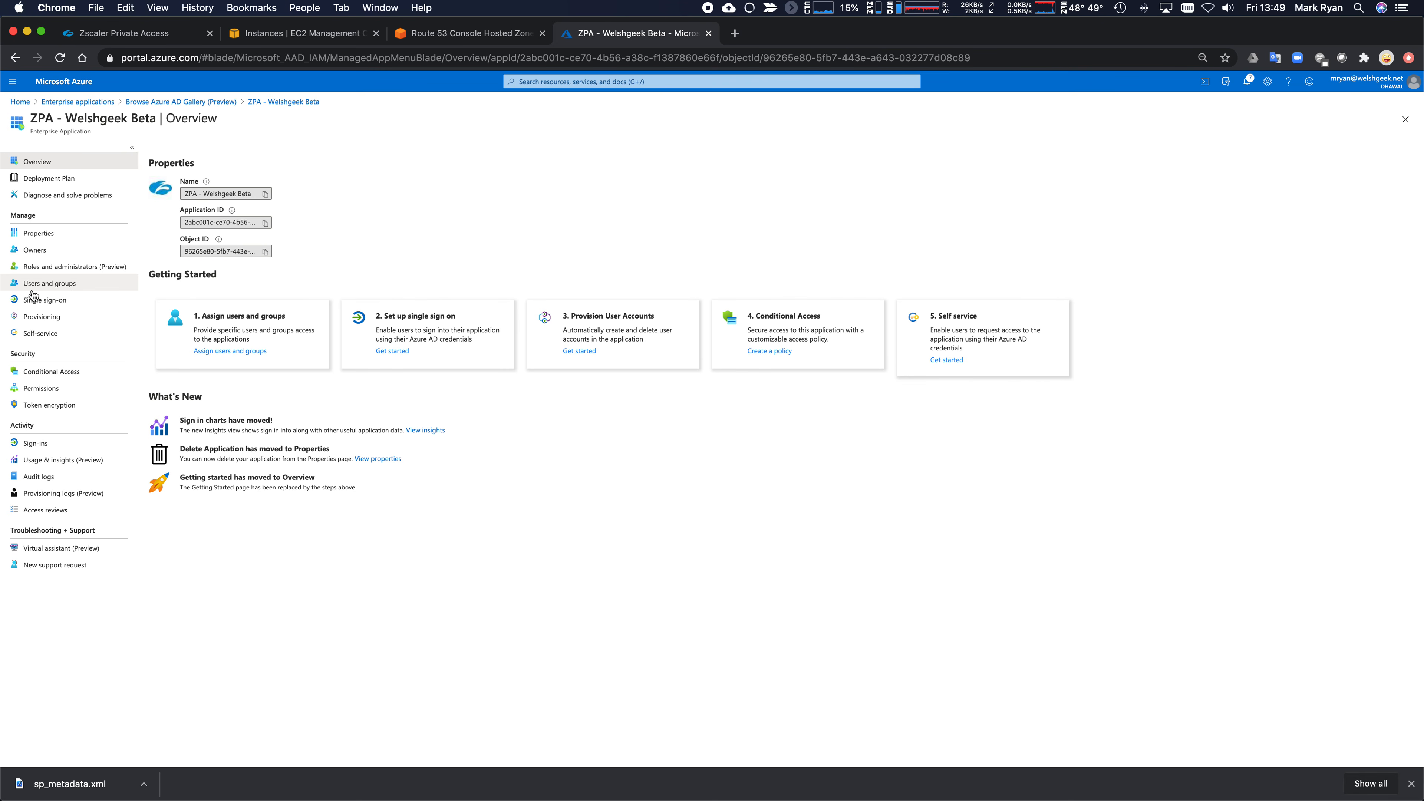
- Choose SAML single sign-on and upload sp_metadata.xml to fill the Identifier and Reply URL
{"action": "left_click", "coordinate": [53, 303]}
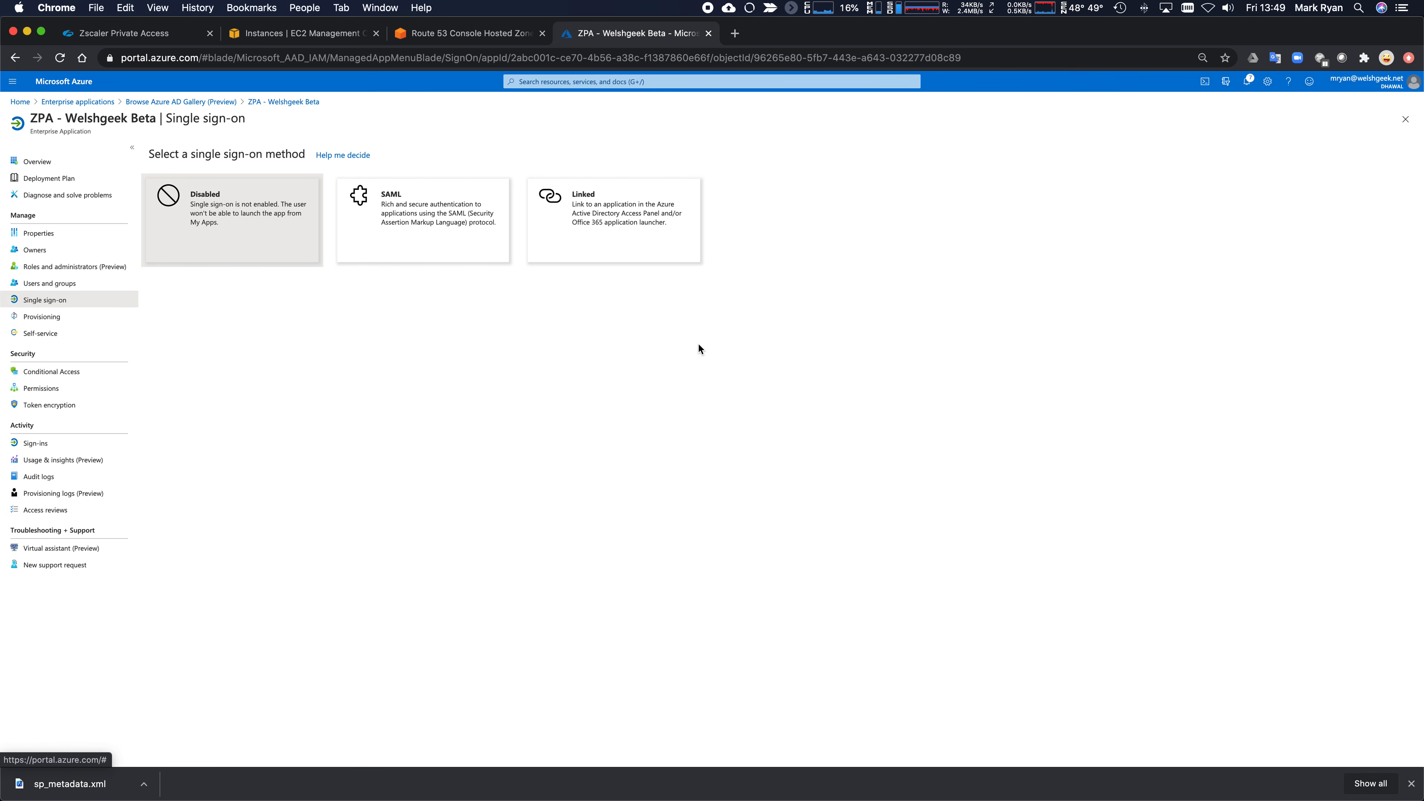
{"action": "left_click", "coordinate": [408, 223]}
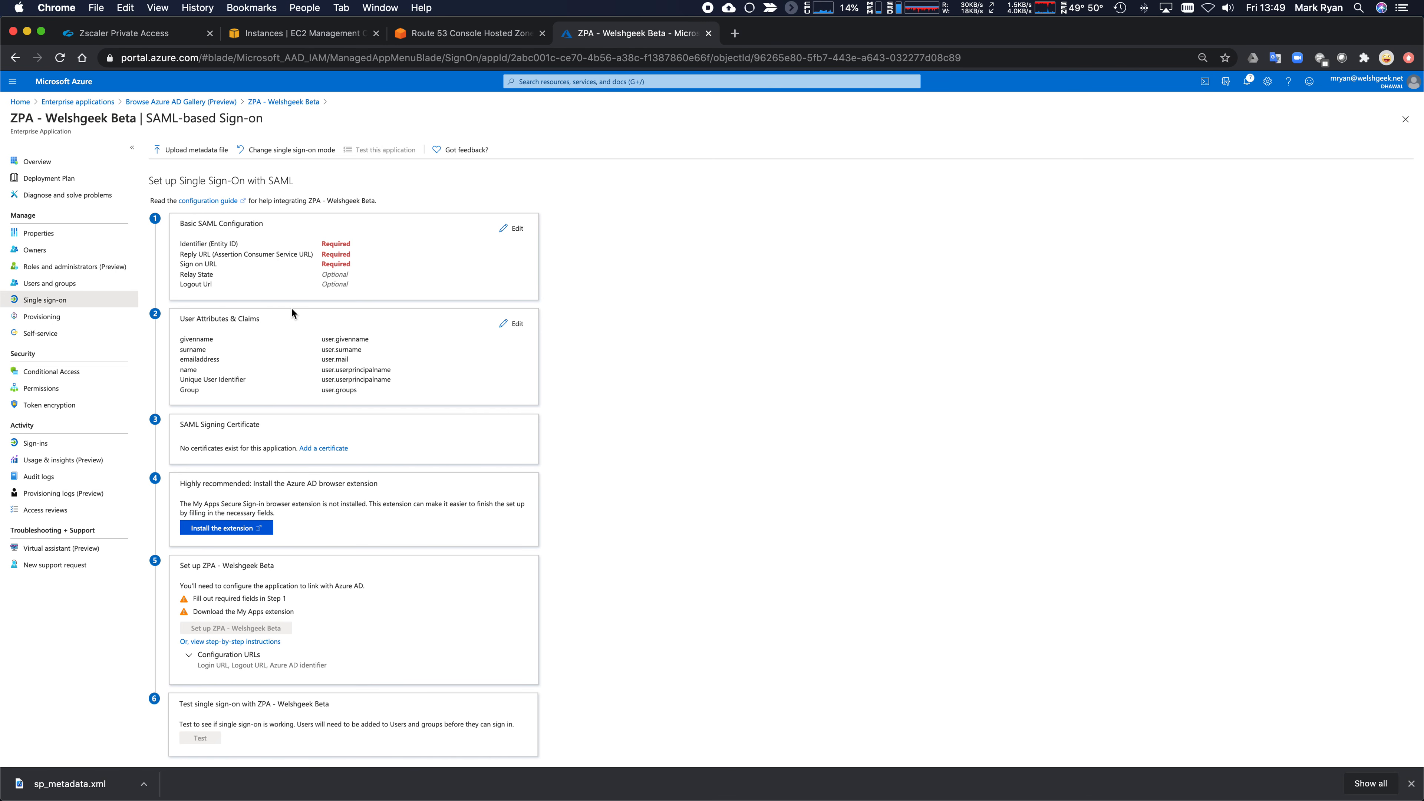
{"action": "left_click", "coordinate": [179, 153]}
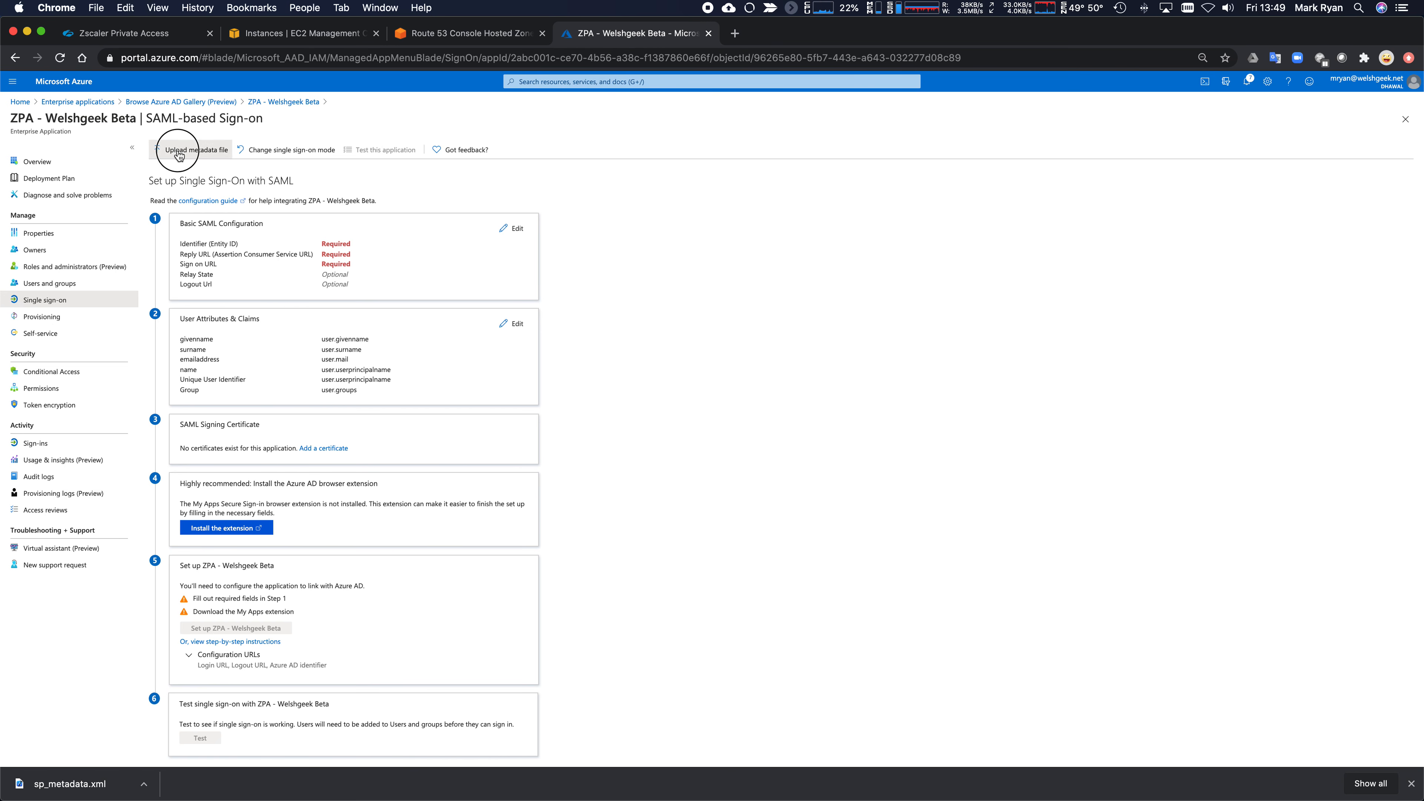
{"action": "left_click", "coordinate": [1405, 208]}
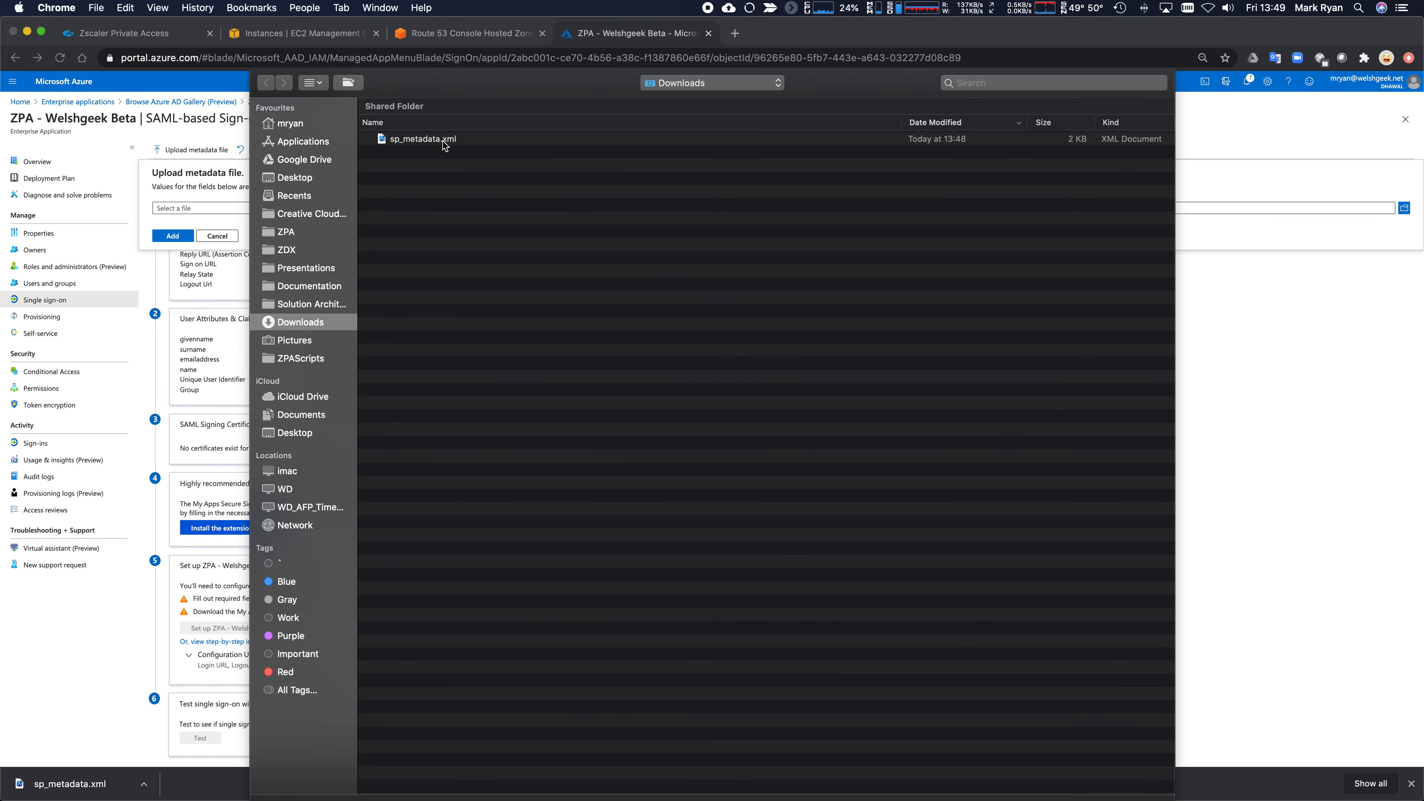
{"action": "double_click", "coordinate": [443, 140]}
{"action": "left_click", "coordinate": [173, 260]}
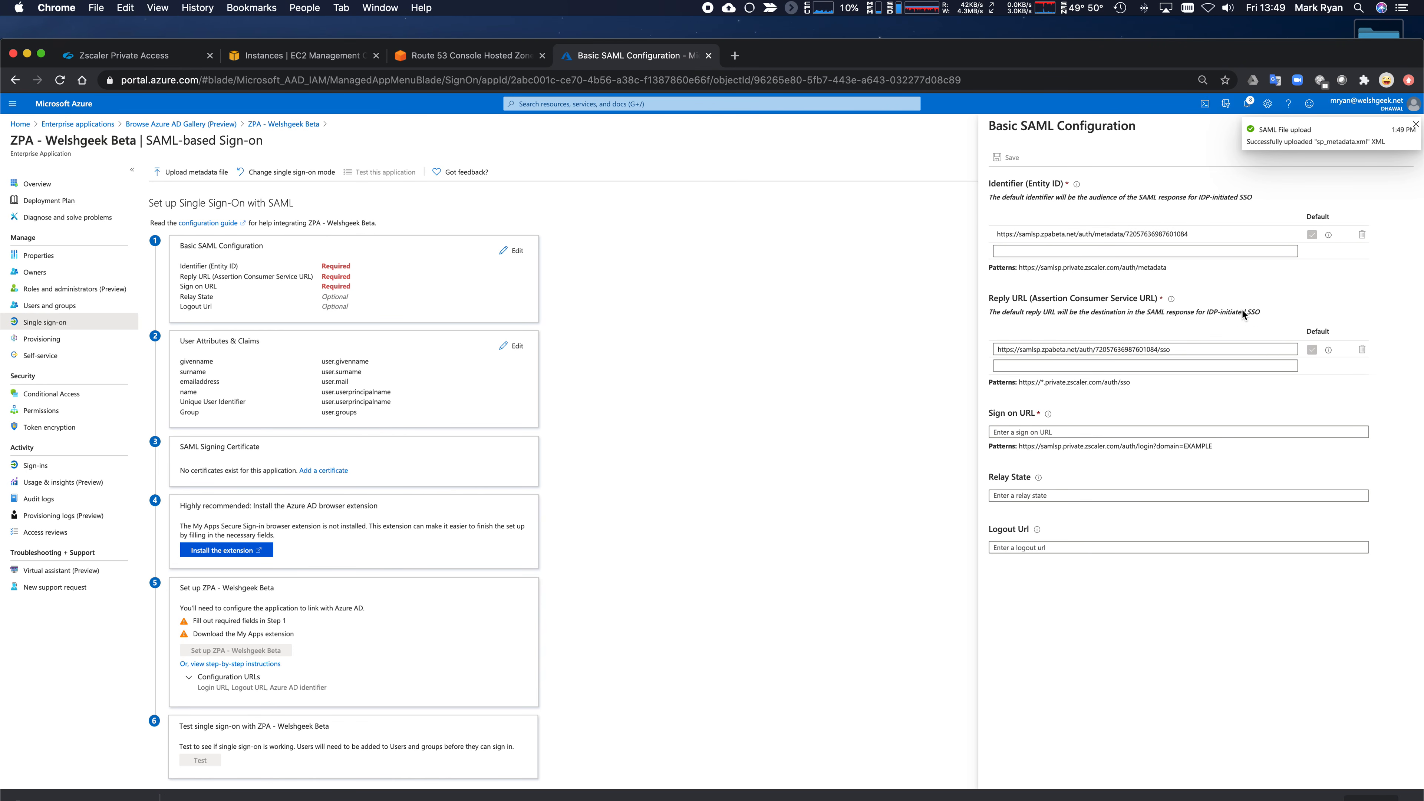
{"action": "left_click", "coordinate": [1105, 433]}
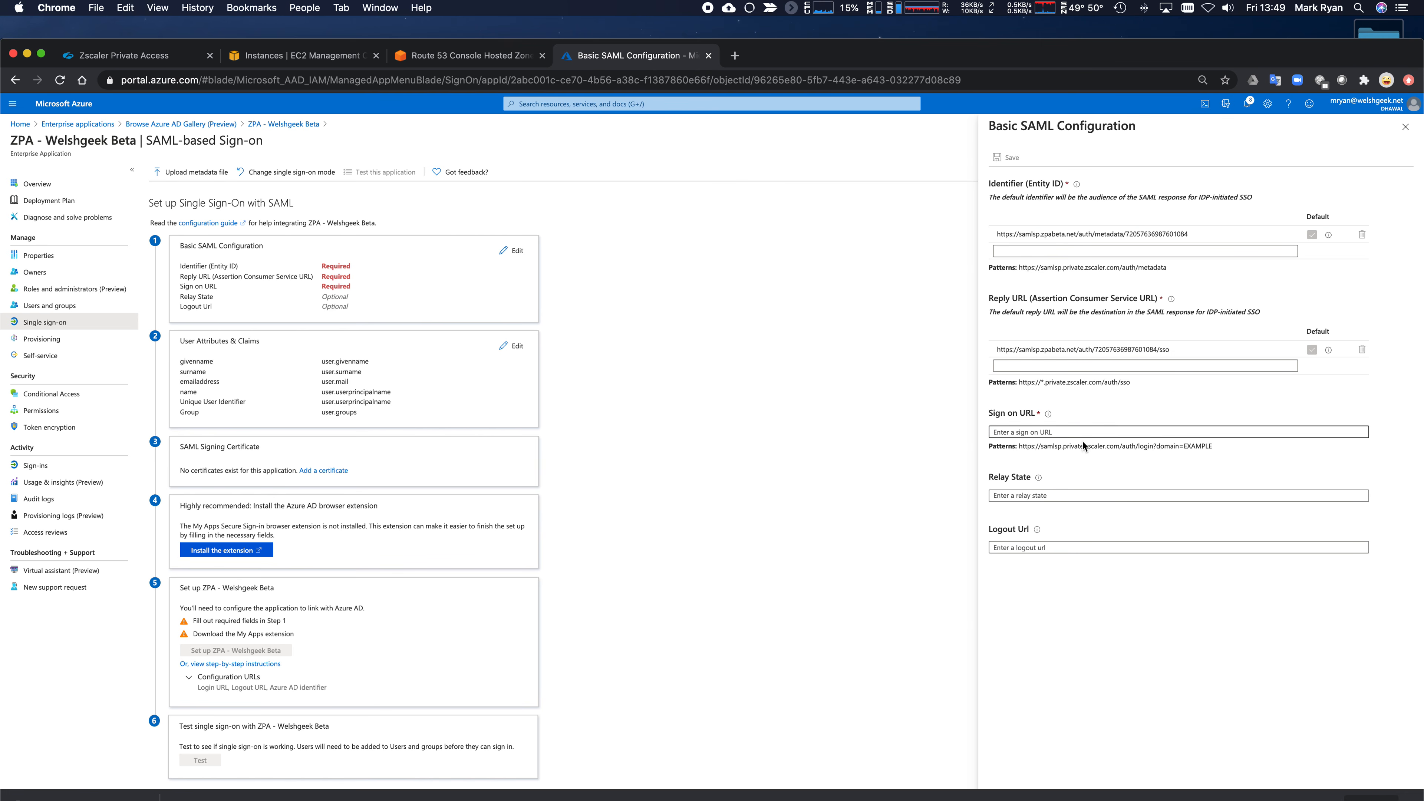
{"action": "left_click", "coordinate": [1105, 433]}
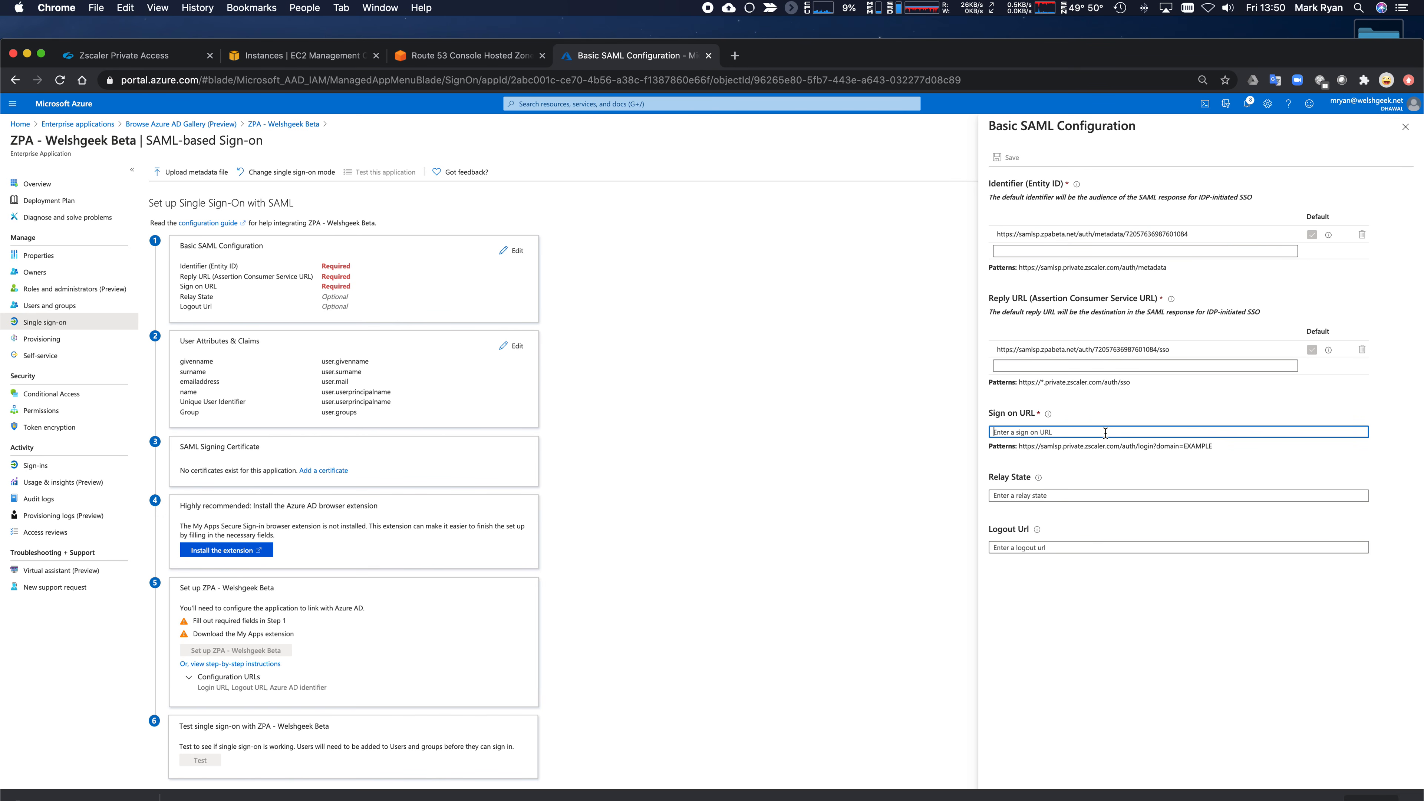
{"action": "type", "text": "htt"}
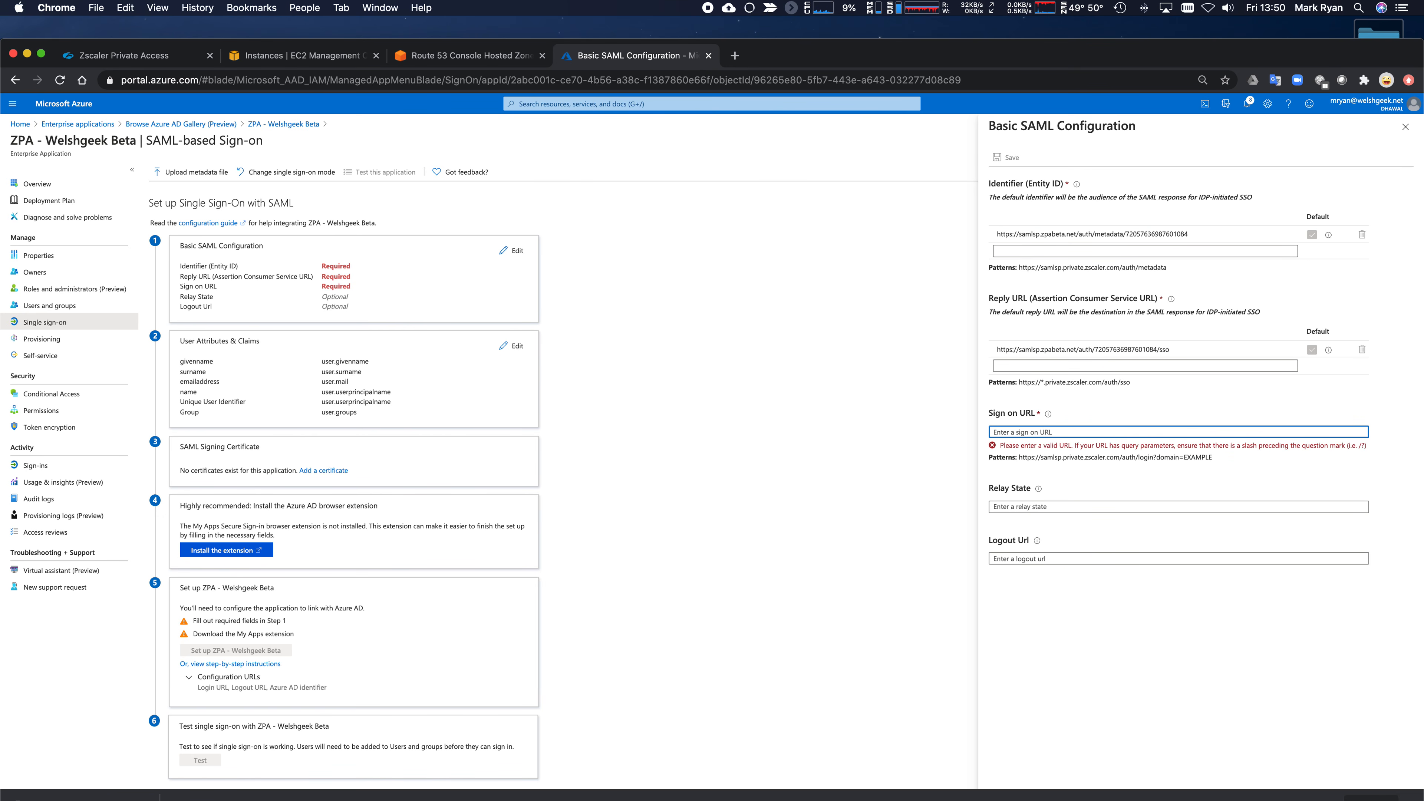
{"action": "type", "text": "ps:"}
{"action": "type", "text": "//saml"}
{"action": "type", "text": "sp."}
{"action": "type", "text": "zpaet"}
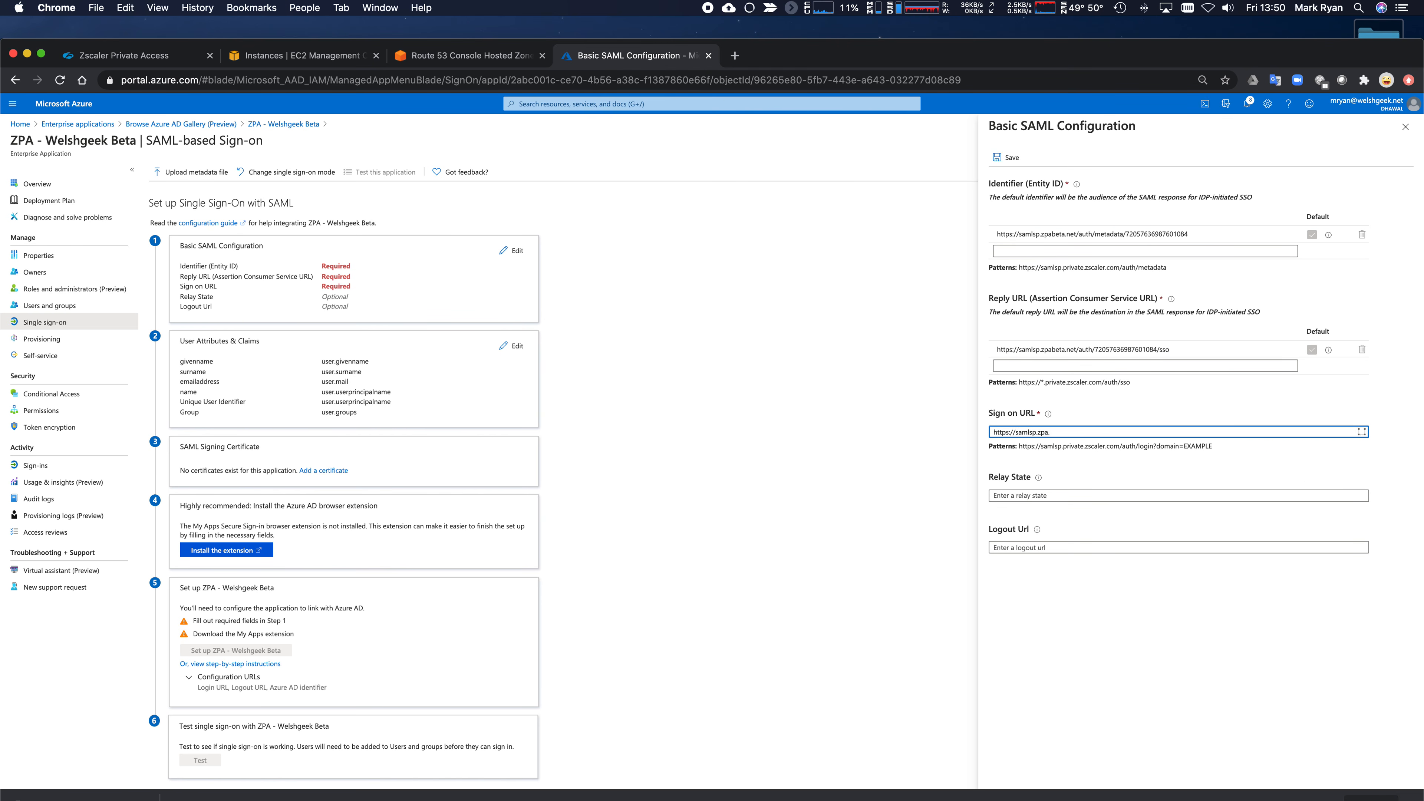
{"action": "key", "text": "BackSpace"}
{"action": "key", "text": "BackSpace"}
{"action": "type", "text": "beta.net/auth/v2/login?domain=welshgeek.net"}
{"action": "left_click", "coordinate": [1162, 536]}
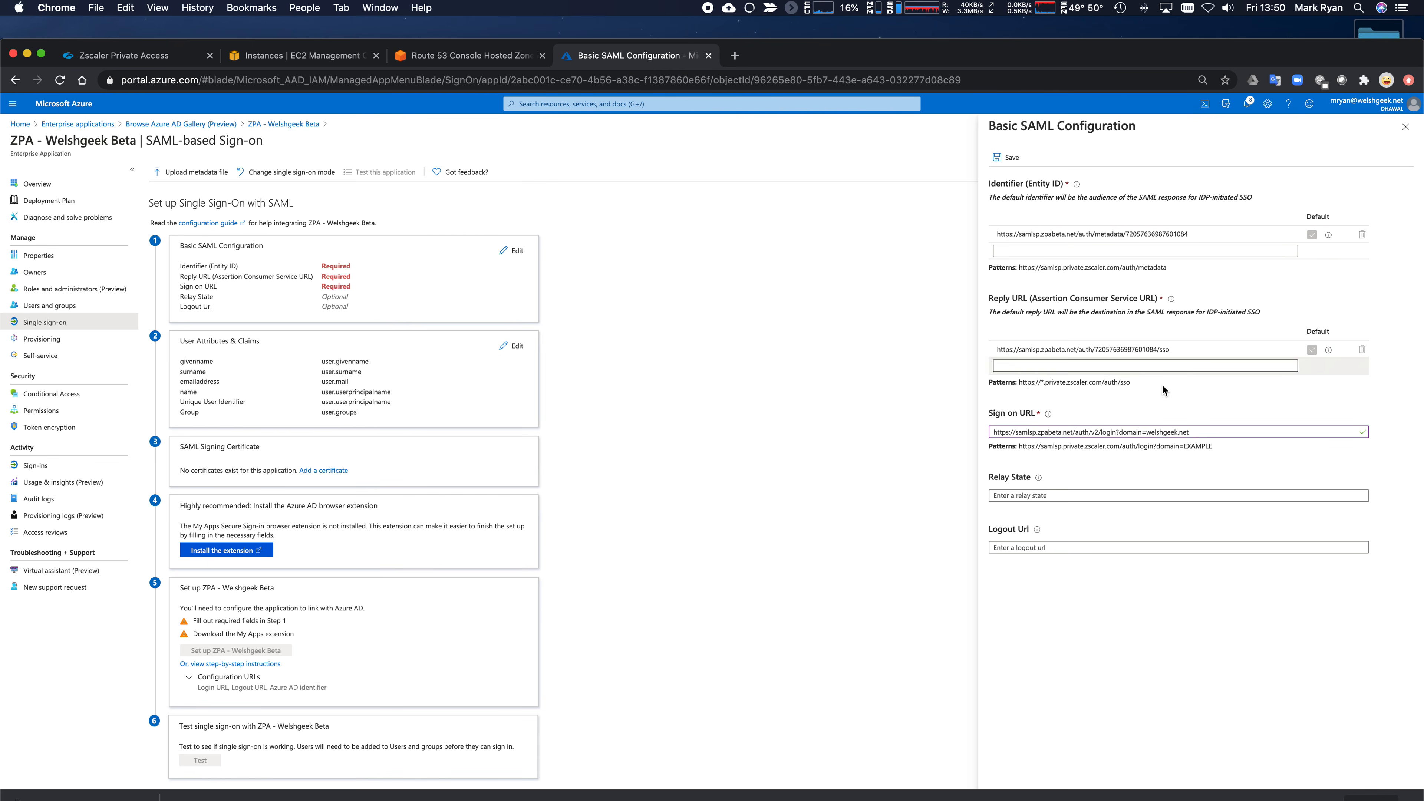
{"action": "left_click", "coordinate": [1009, 162]}
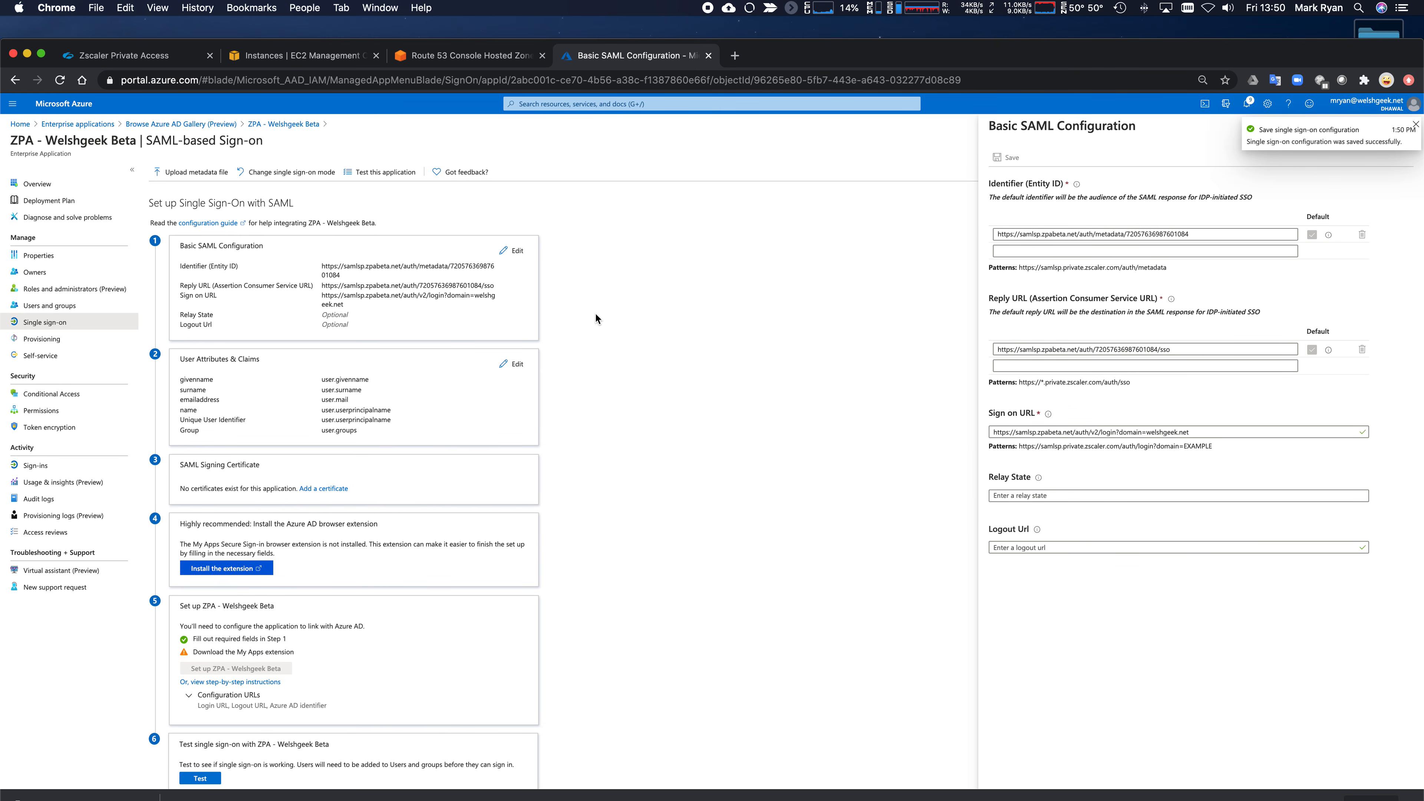
{"action": "left_click", "coordinate": [1416, 126]}
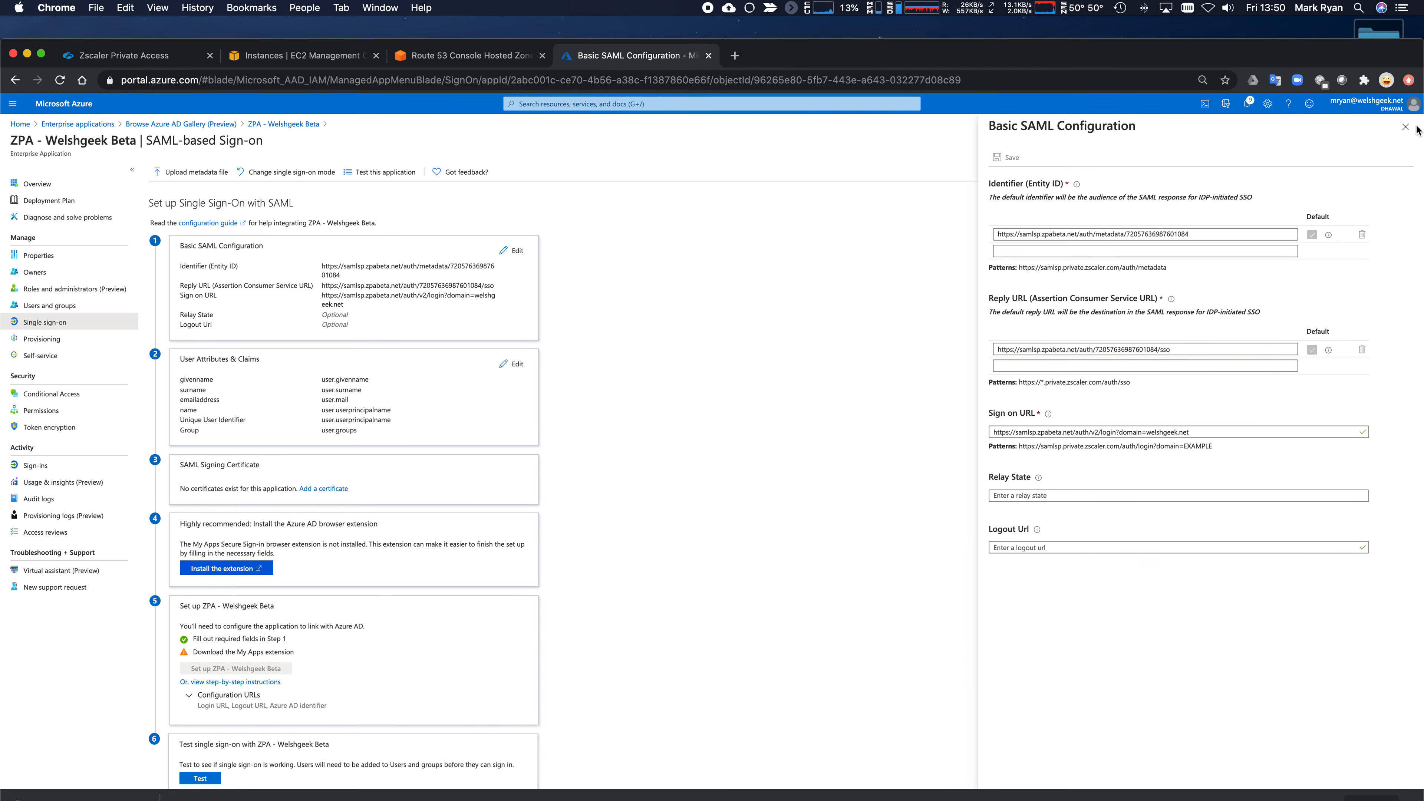
- Skip SSO testing and review the active certificate's signing algorithm options without changes
{"action": "left_click", "coordinate": [1402, 127]}
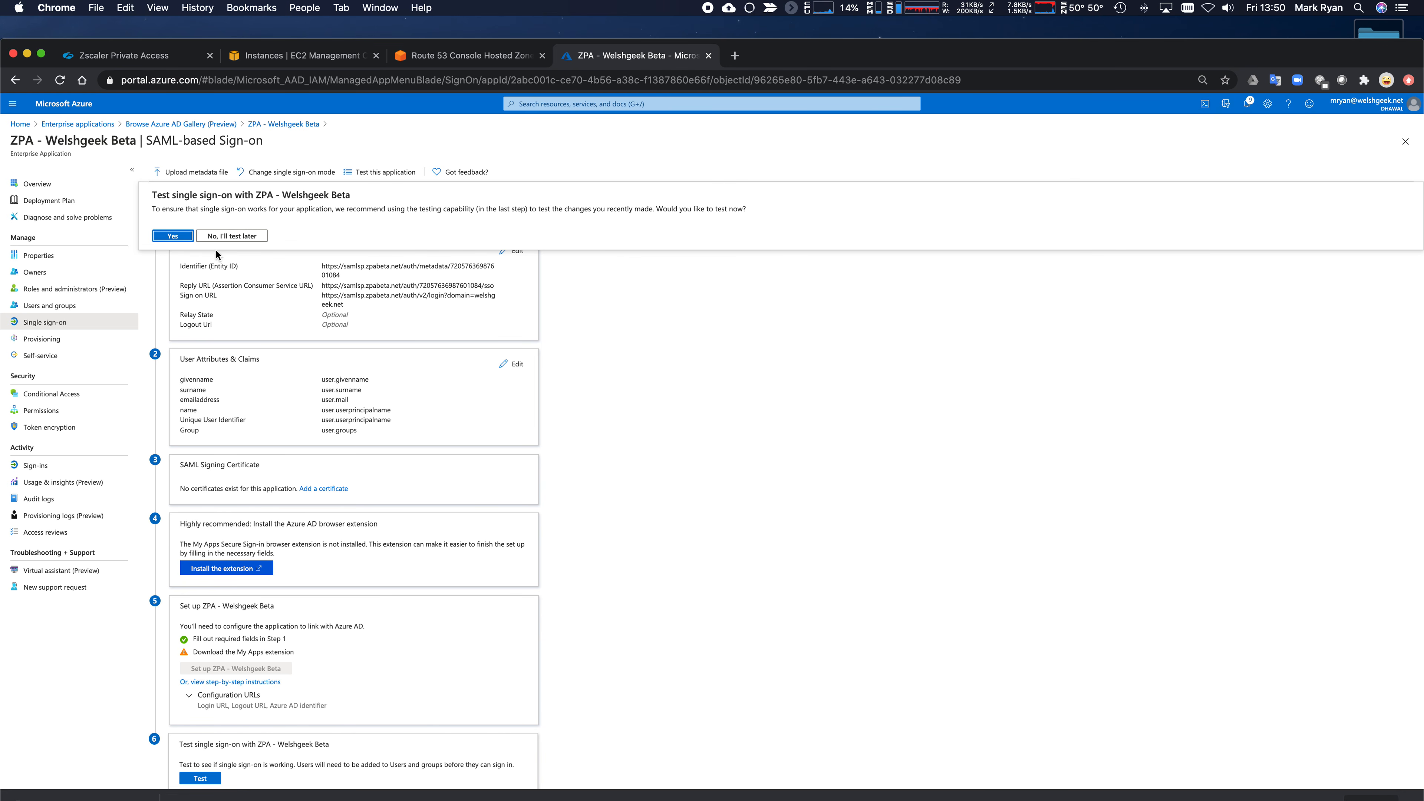
{"action": "left_click", "coordinate": [218, 238]}
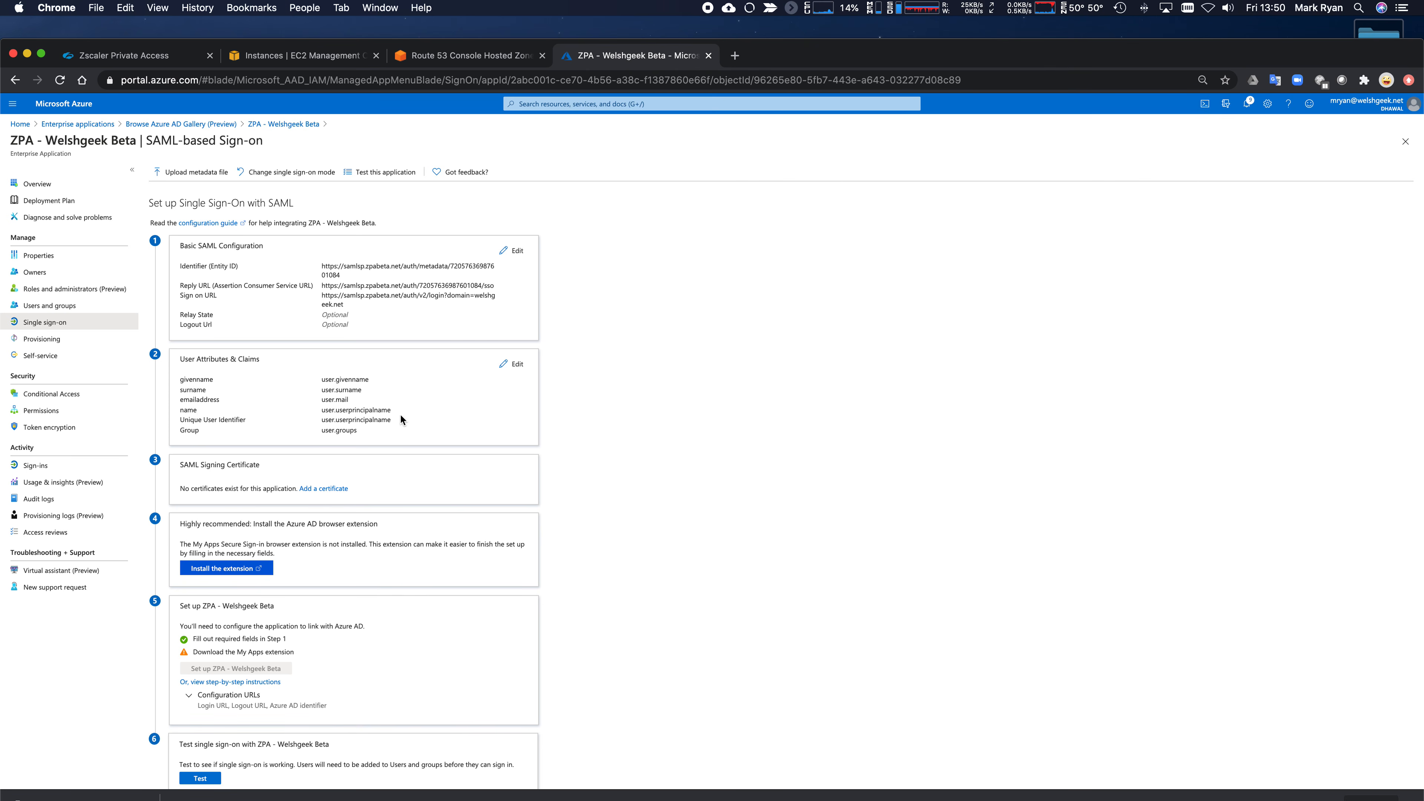
{"action": "left_click", "coordinate": [320, 492]}
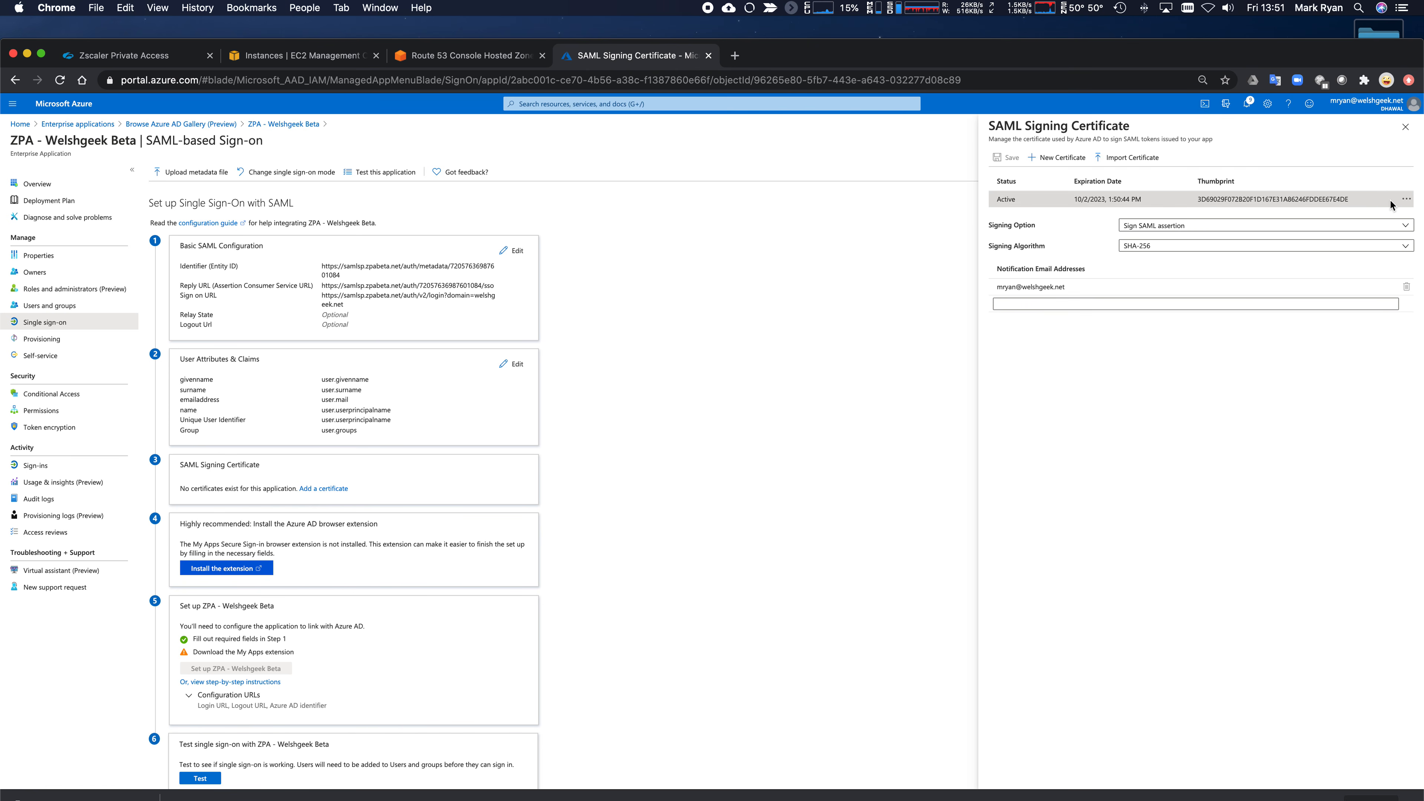
{"action": "left_click", "coordinate": [1407, 199]}
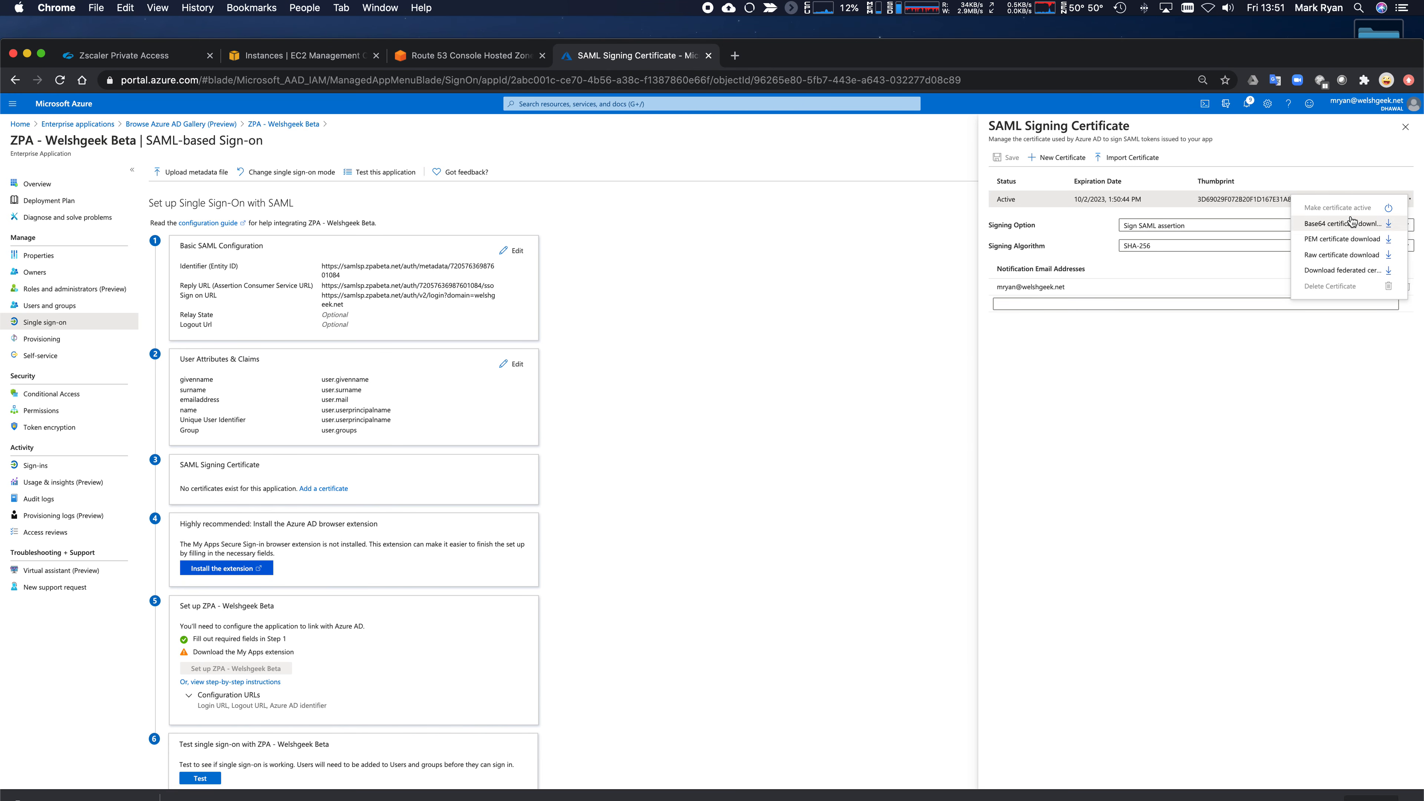
{"action": "left_click", "coordinate": [1229, 279]}
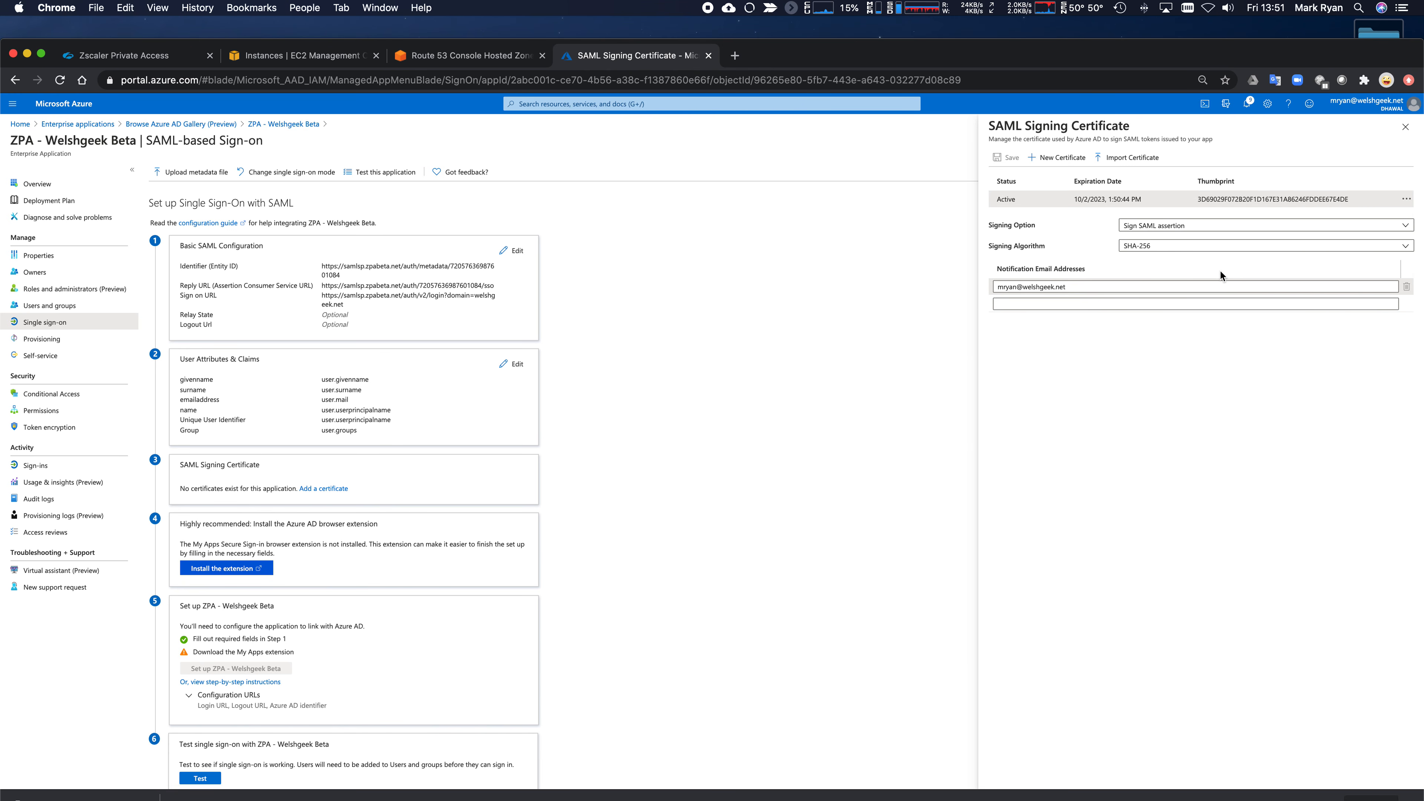
{"action": "left_click", "coordinate": [1217, 247]}
{"action": "left_click", "coordinate": [1070, 242]}
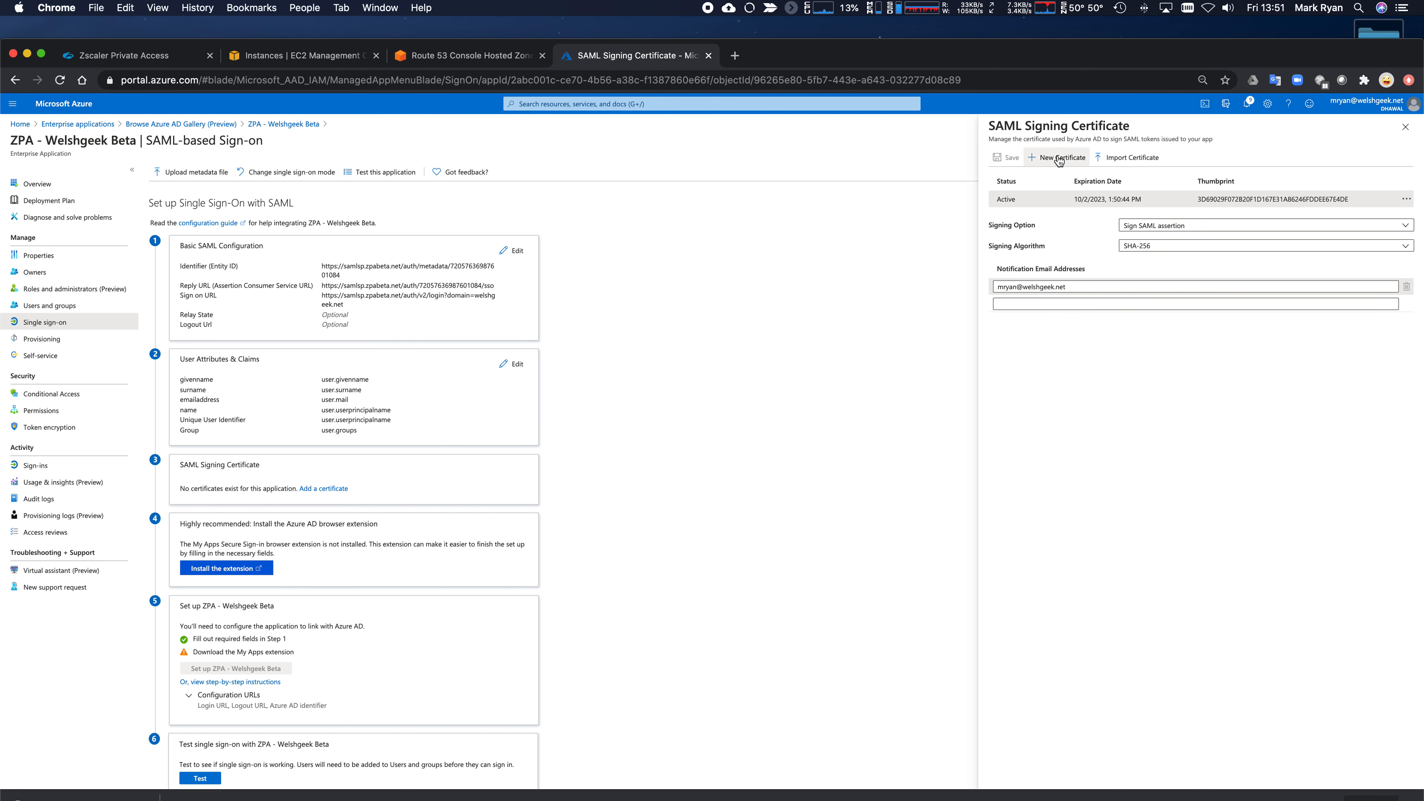
{"action": "left_click", "coordinate": [1405, 127]}
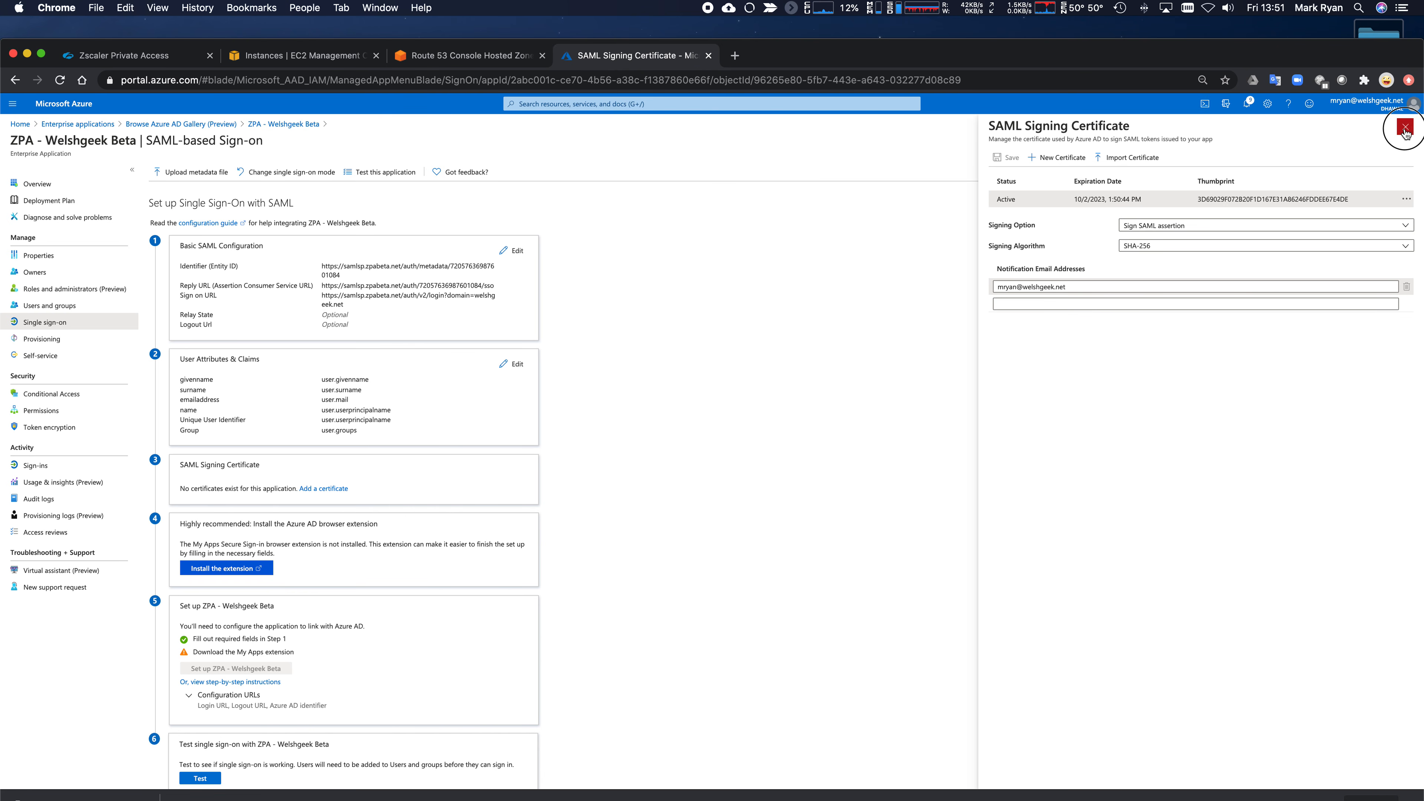
- Try a new signing certificate, inspect its expiry options, then discard it unsaved
{"action": "left_click", "coordinate": [321, 490]}
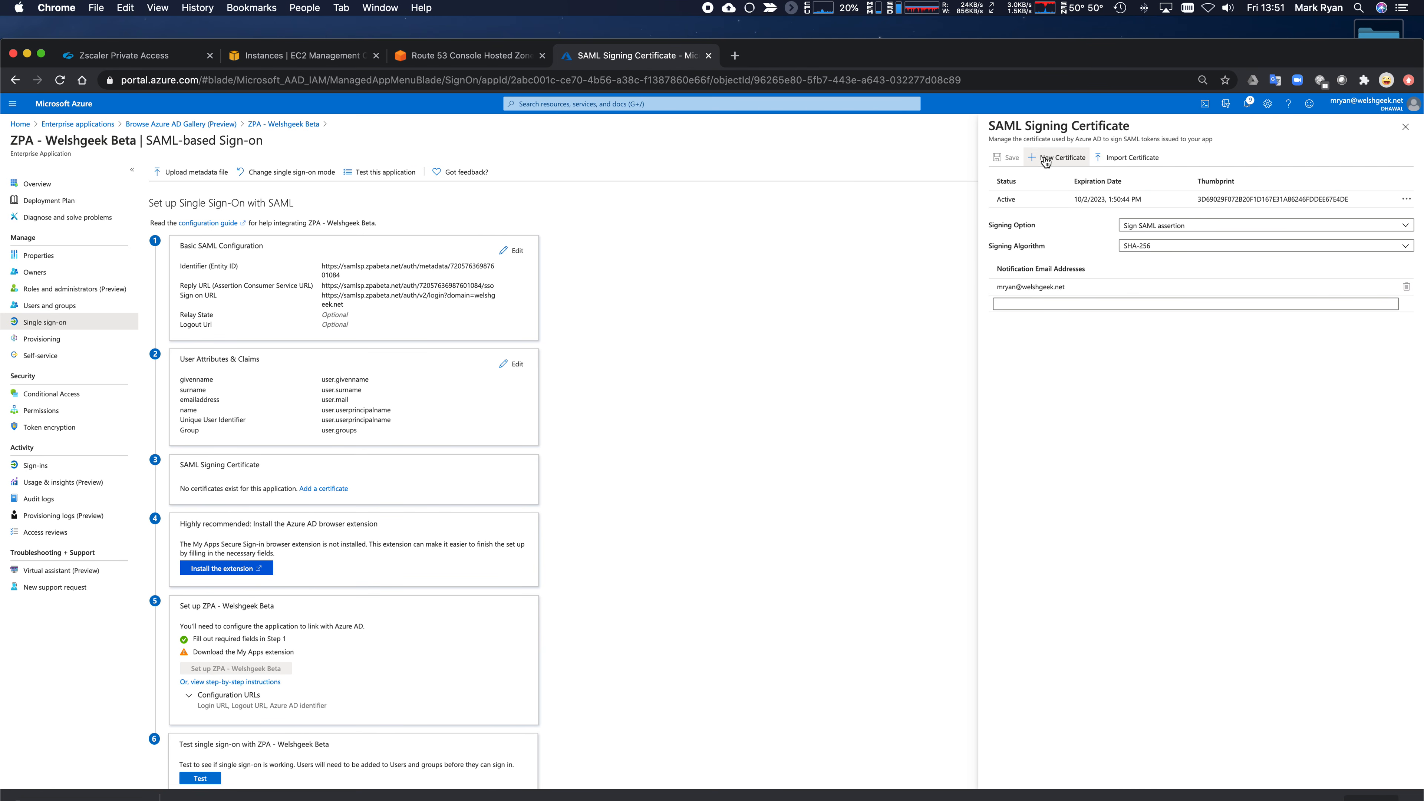
{"action": "left_click", "coordinate": [1045, 158]}
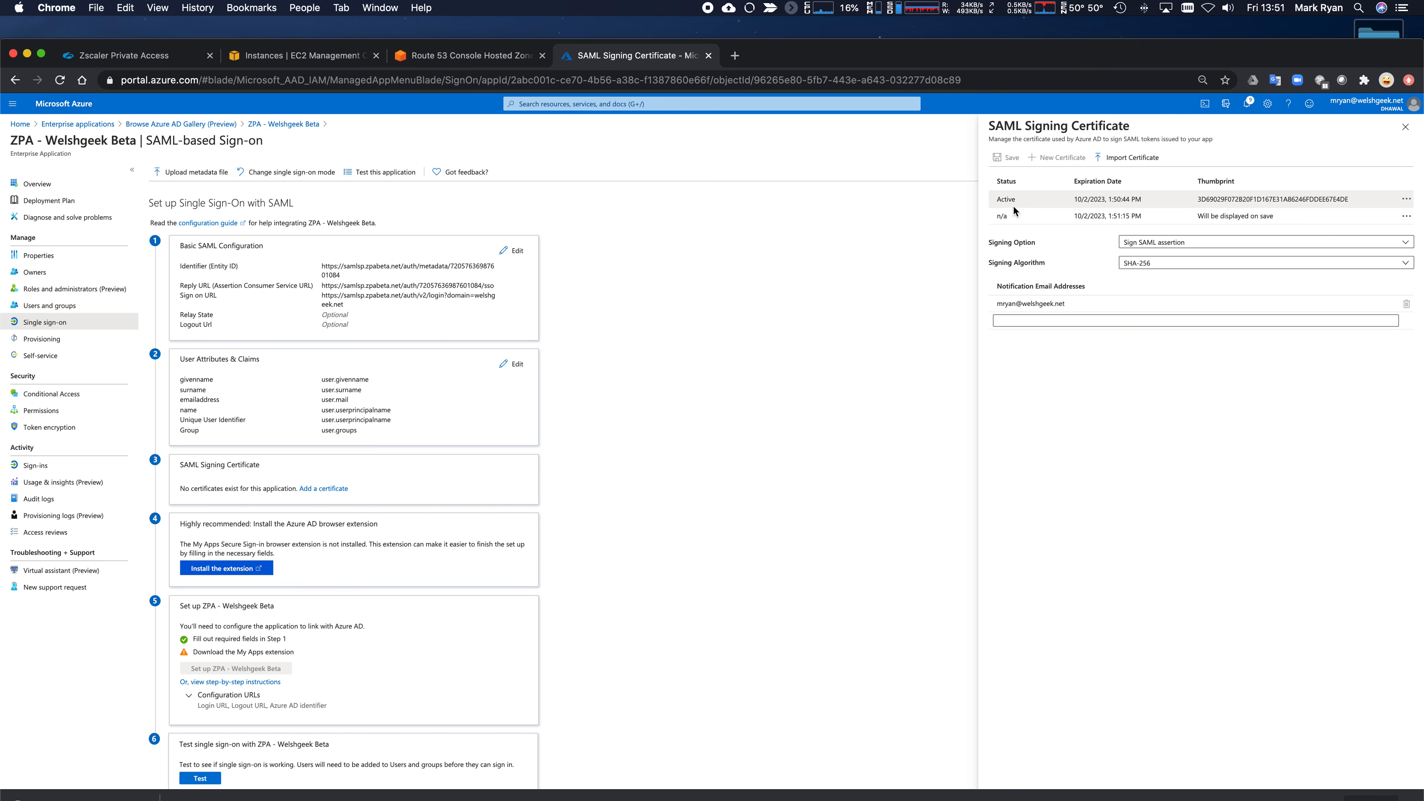
{"action": "left_click", "coordinate": [1406, 217]}
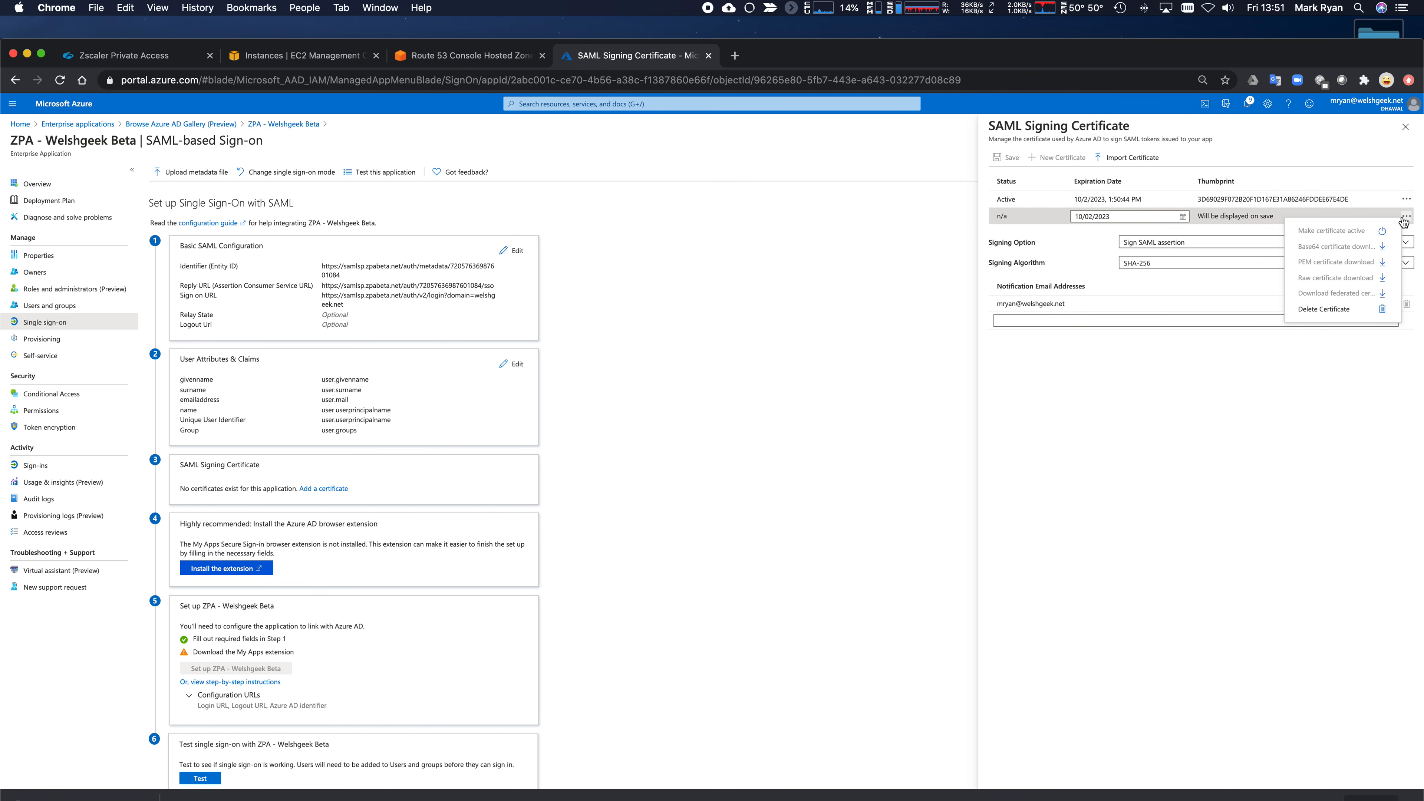
{"action": "left_click", "coordinate": [1242, 223]}
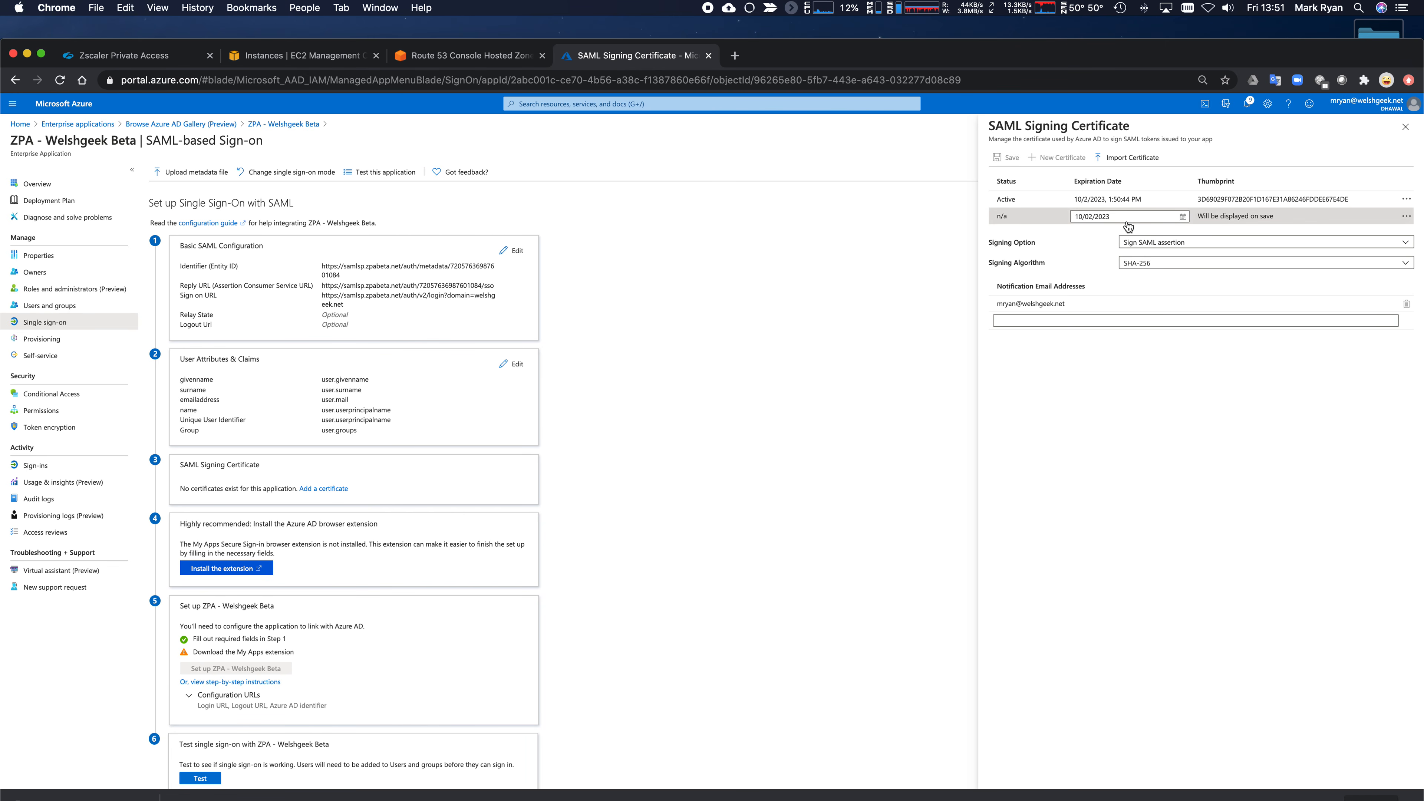
{"action": "left_click", "coordinate": [1174, 198]}
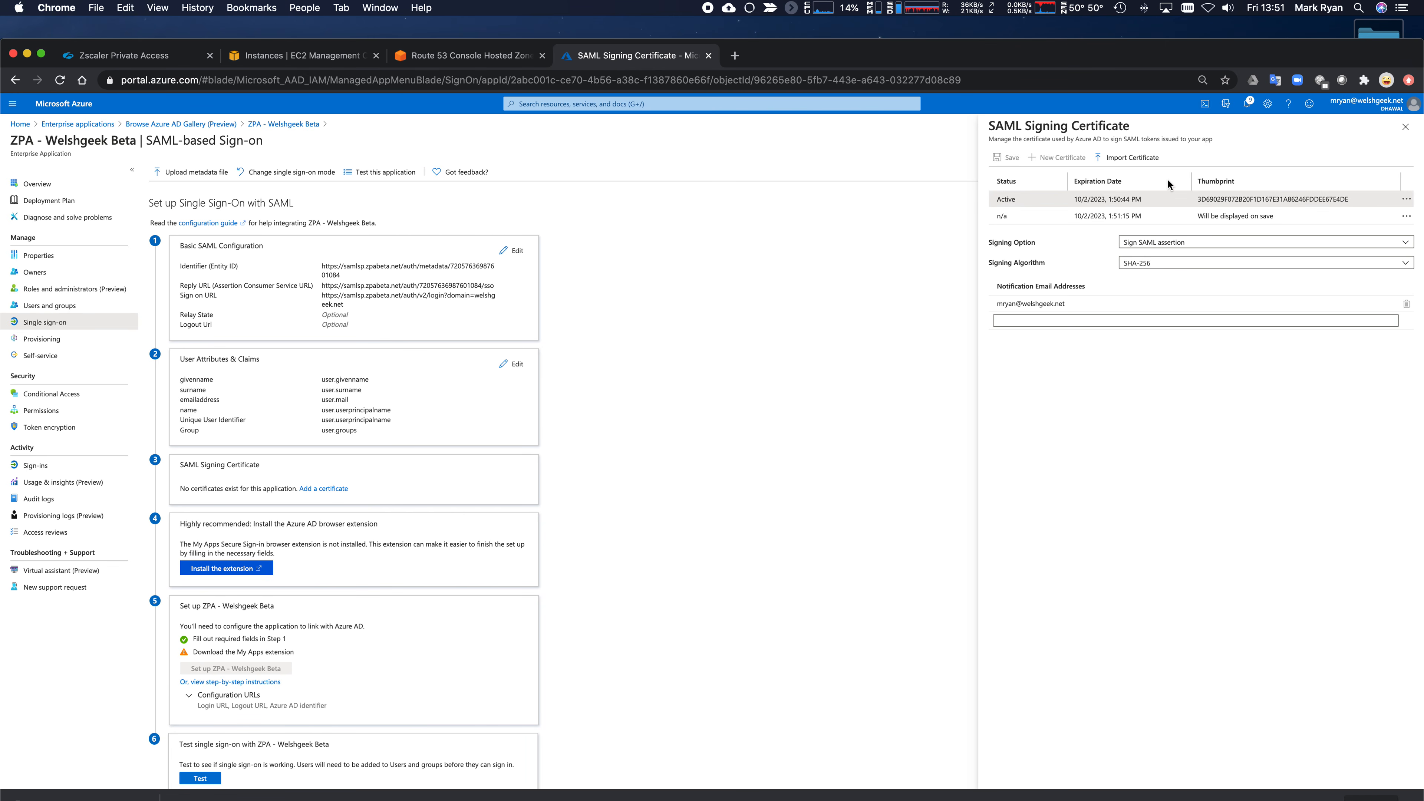
{"action": "left_click", "coordinate": [1241, 217]}
{"action": "left_click", "coordinate": [1406, 198]}
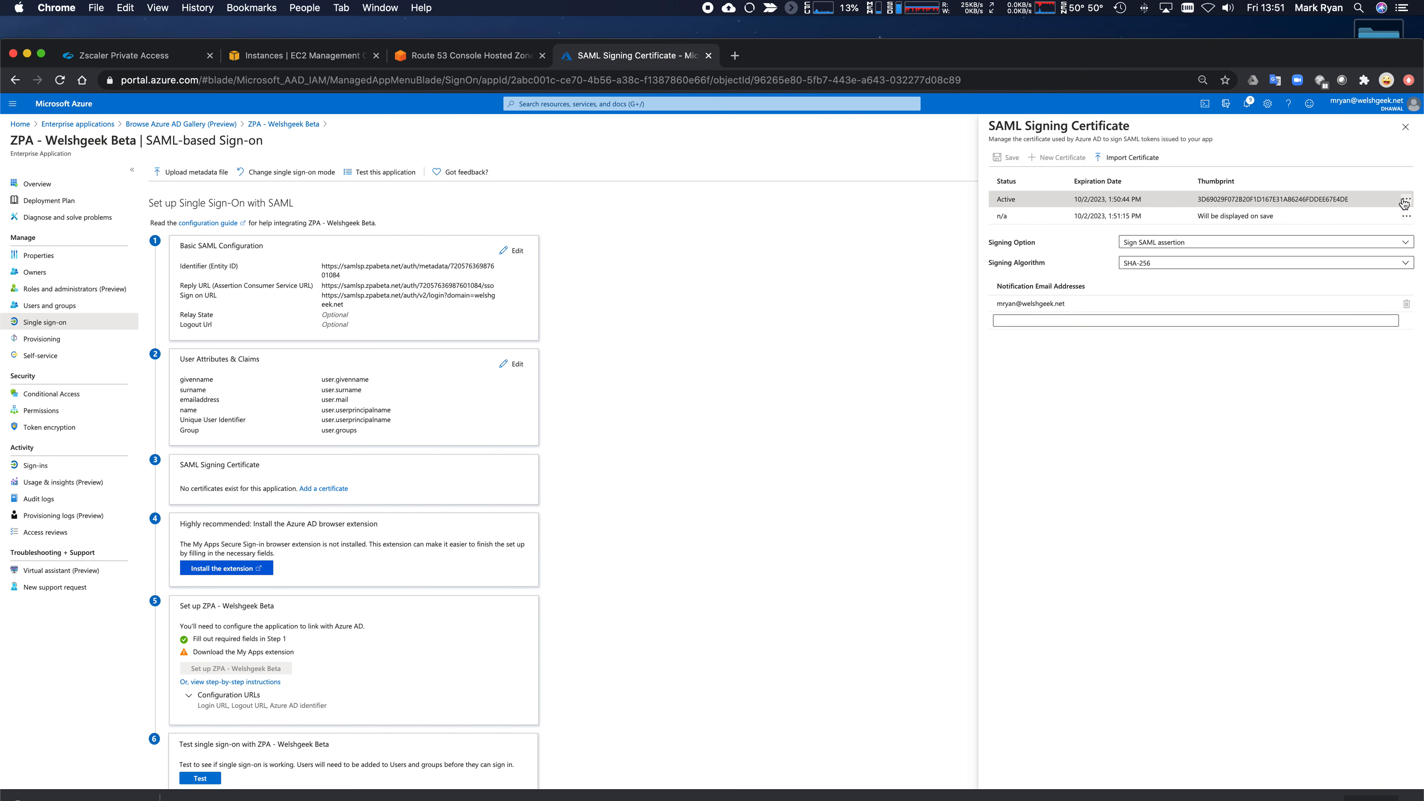
{"action": "left_click", "coordinate": [1212, 381]}
{"action": "left_click", "coordinate": [1407, 127]}
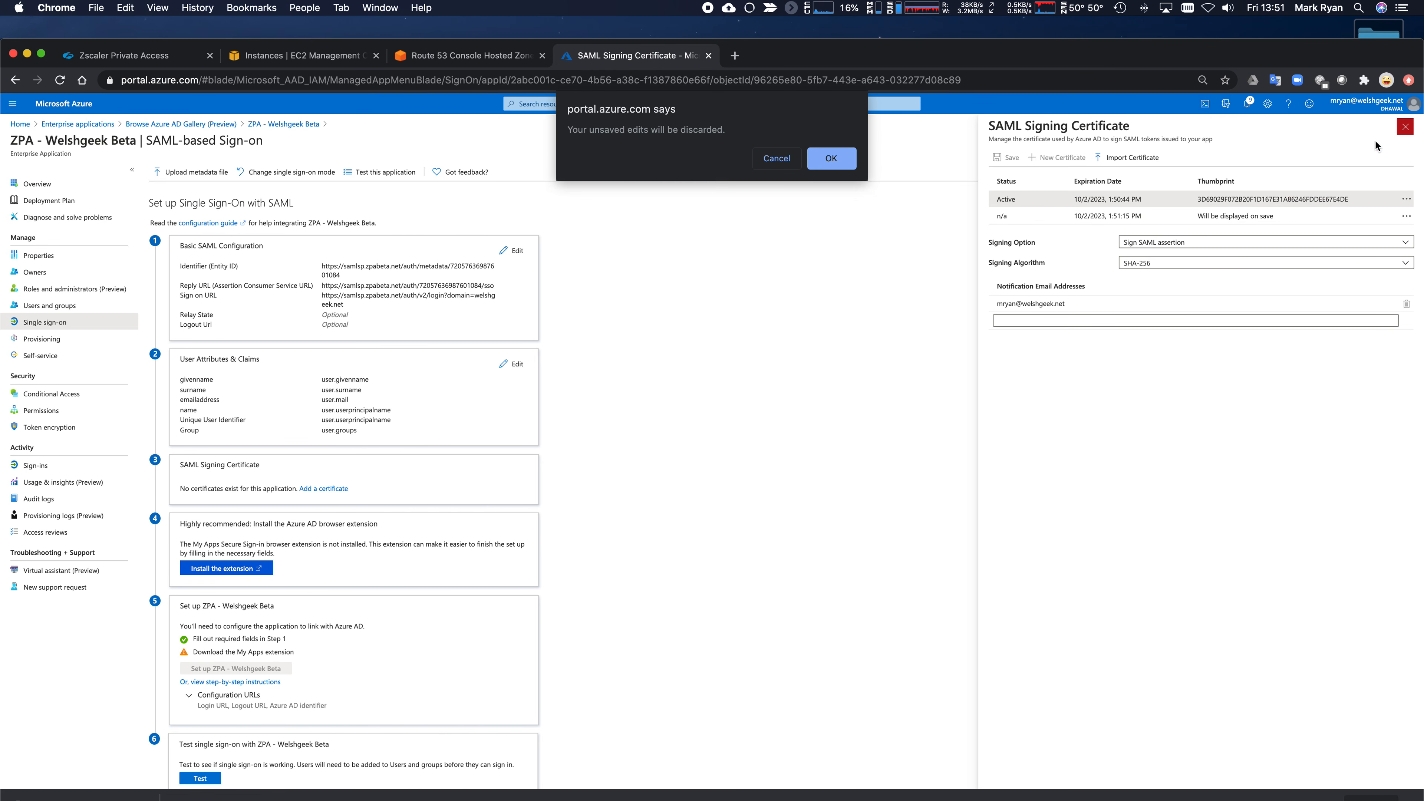
{"action": "left_click", "coordinate": [830, 156]}
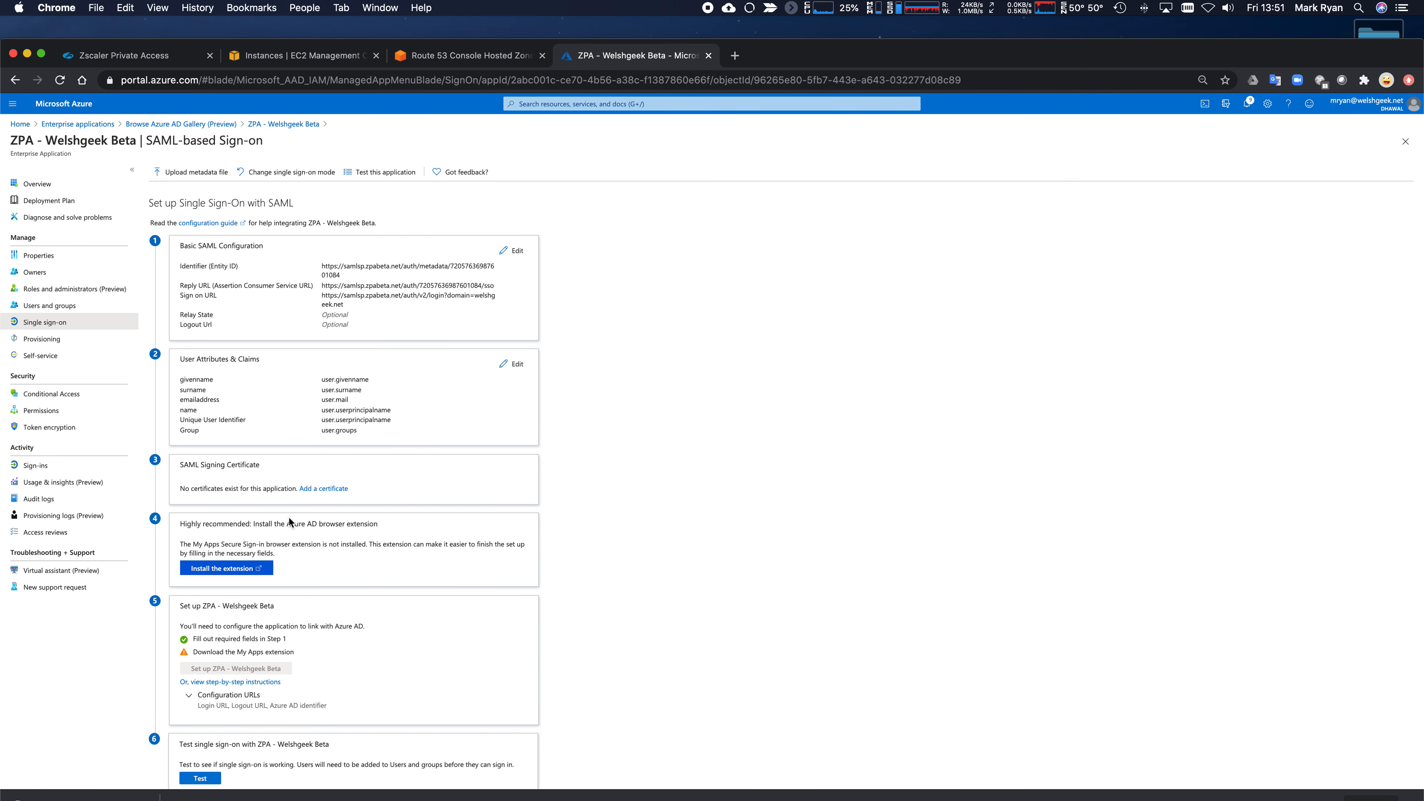
- Create a new signing certificate, expiring 10/2/2023, and save it as Inactive beside the Active one
{"action": "left_click", "coordinate": [332, 490]}
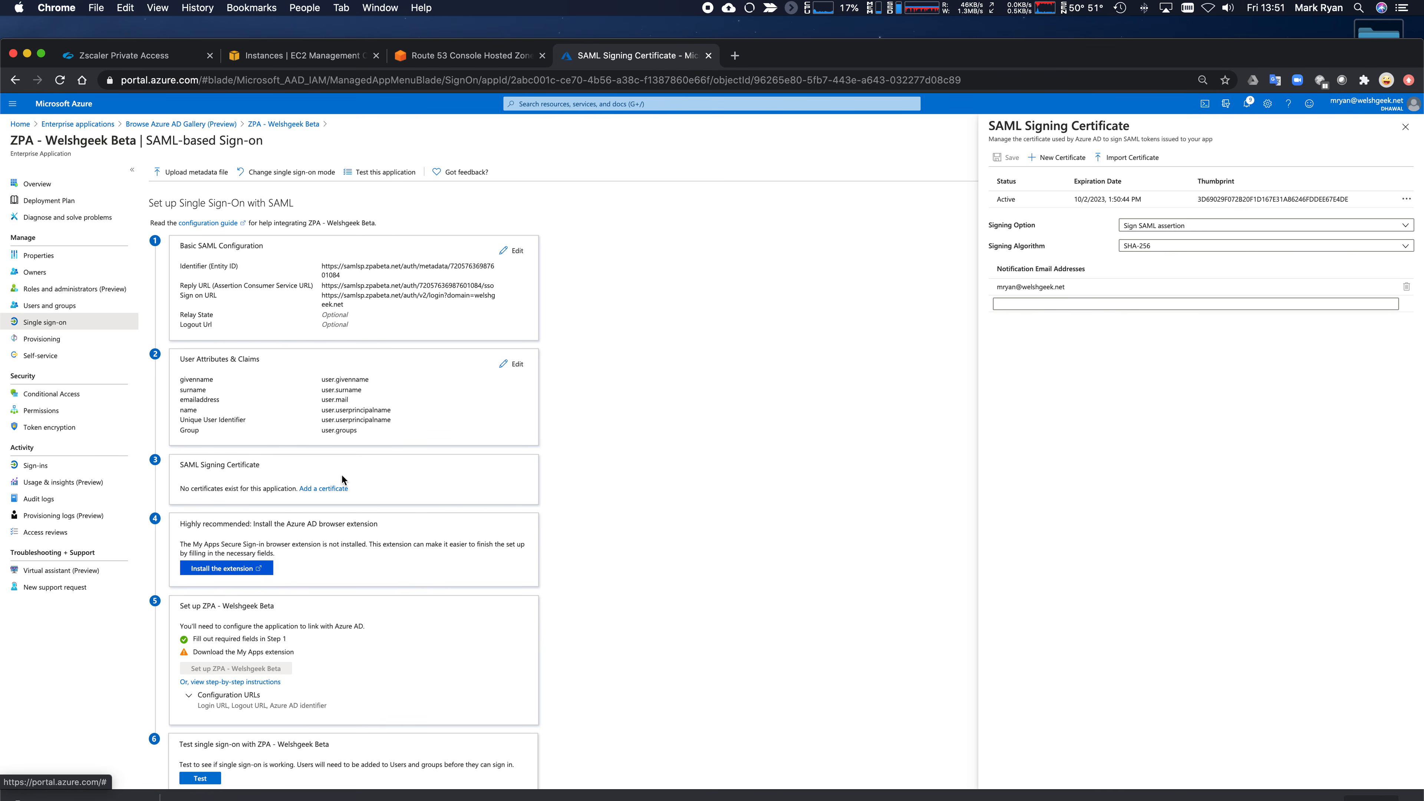
{"action": "left_click", "coordinate": [1031, 201]}
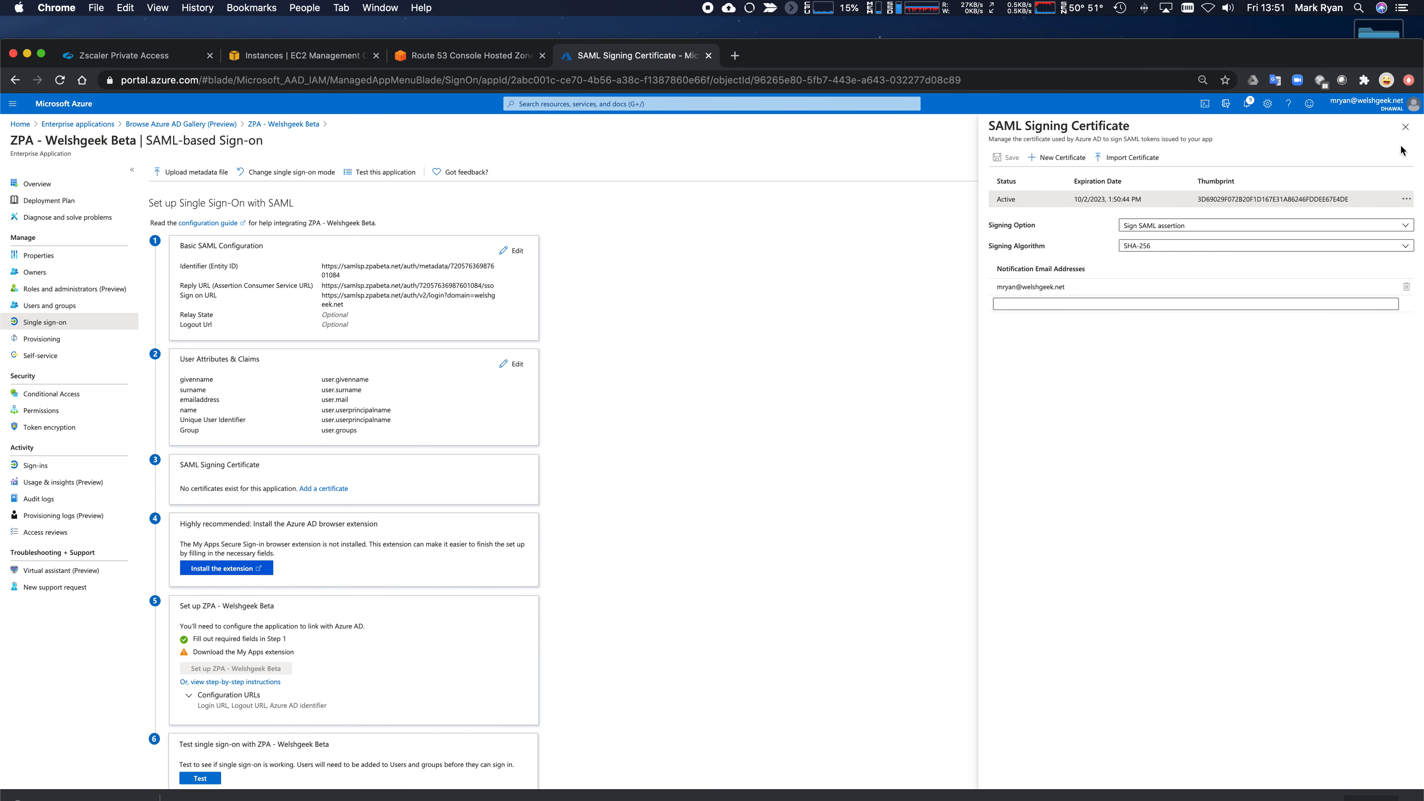
{"action": "left_click", "coordinate": [1406, 127]}
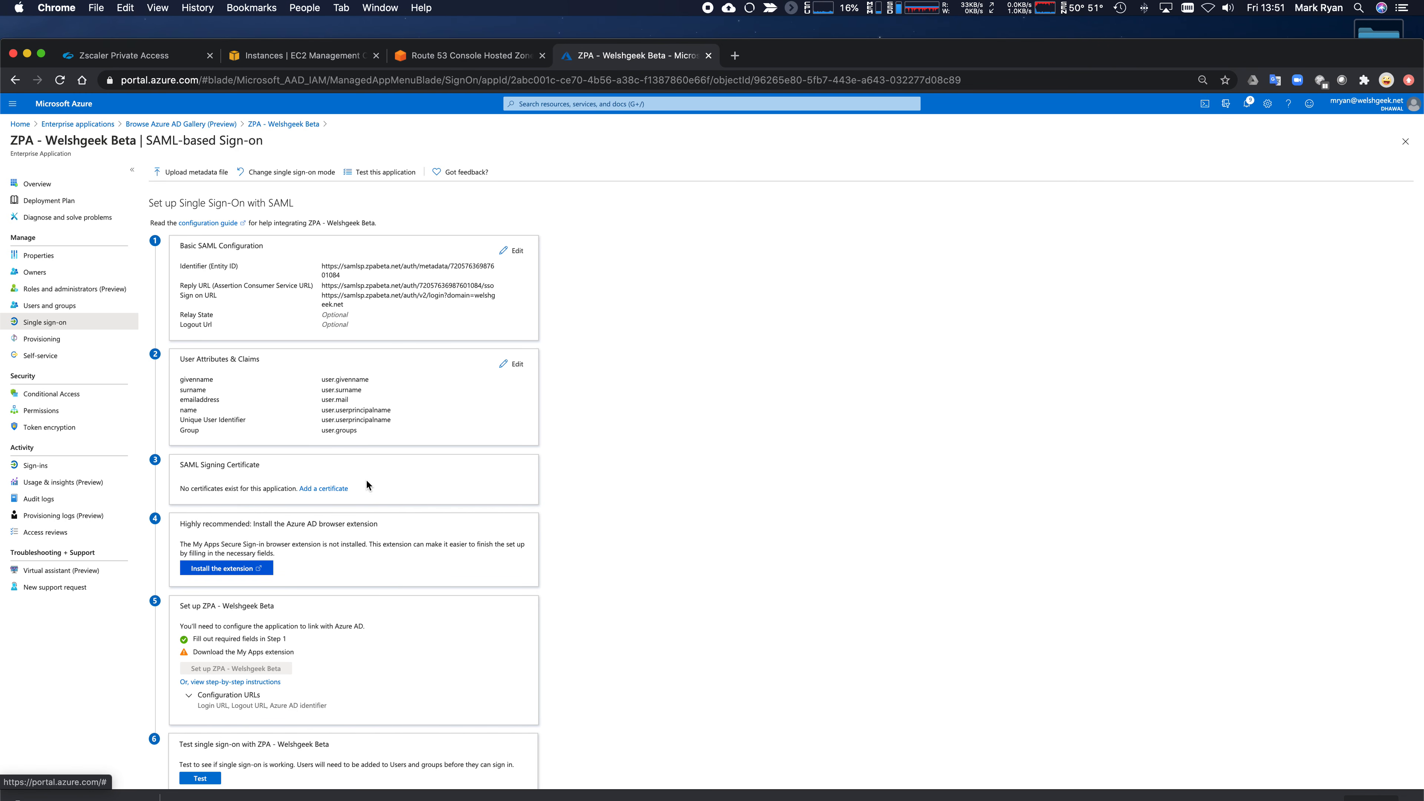
{"action": "left_click", "coordinate": [324, 488]}
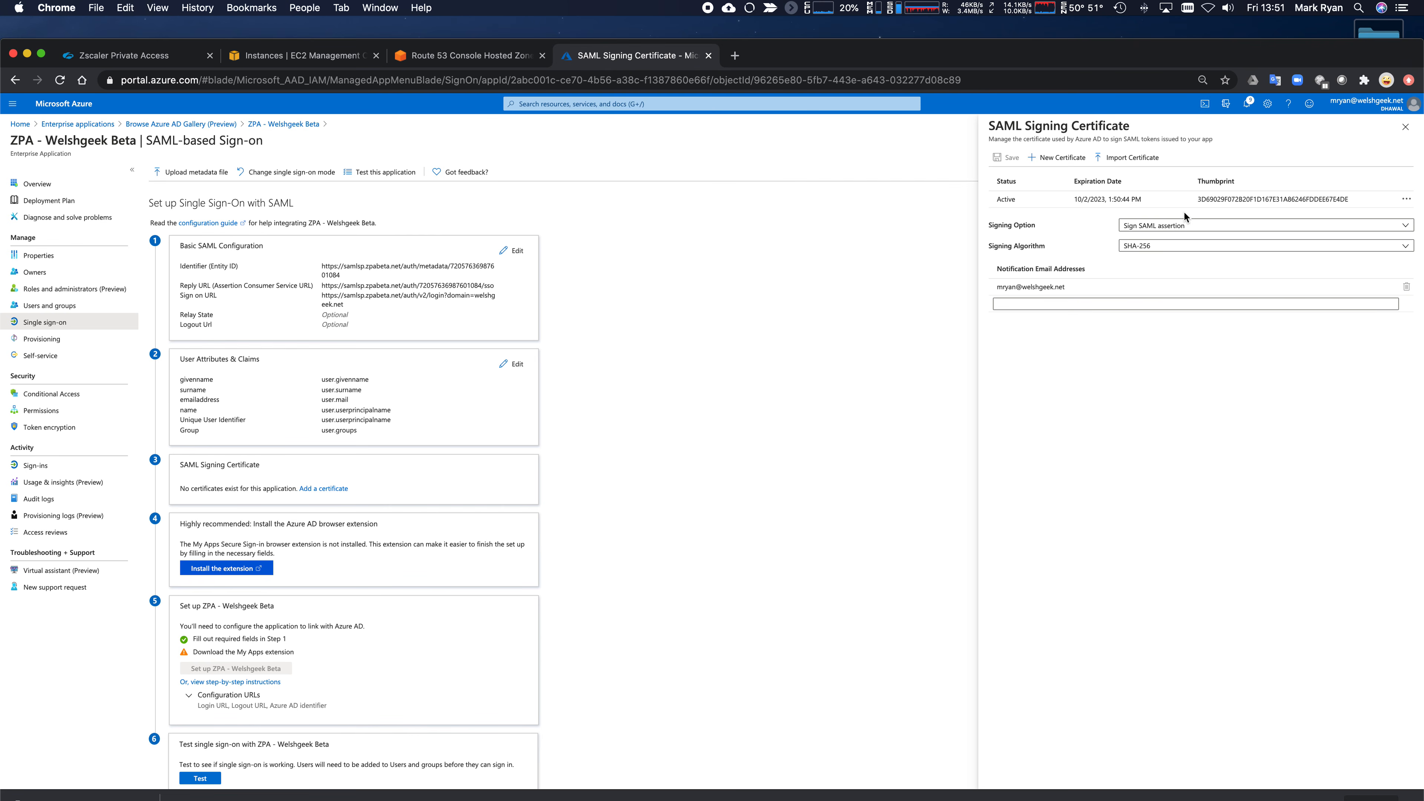
{"action": "left_click", "coordinate": [1058, 158]}
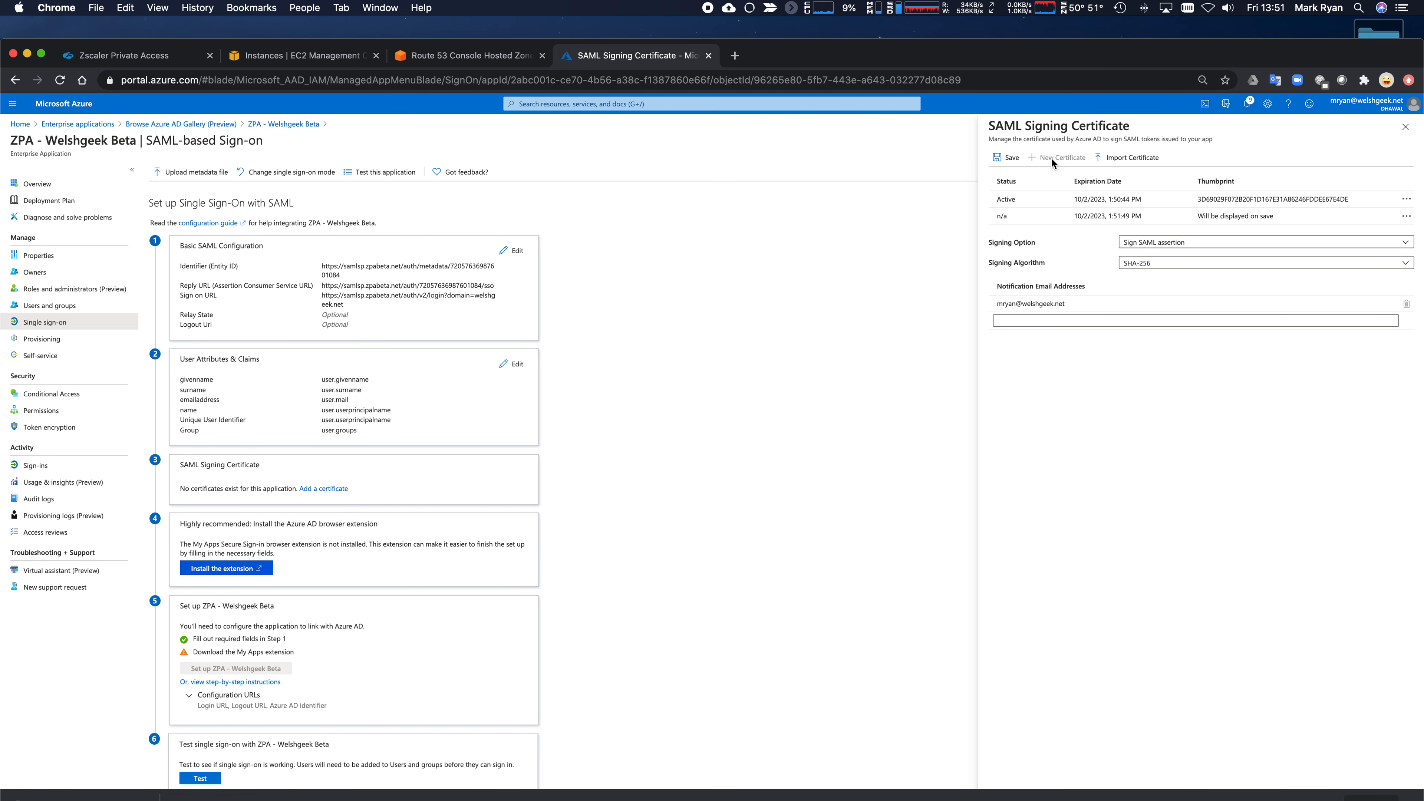
{"action": "left_click", "coordinate": [1006, 159]}
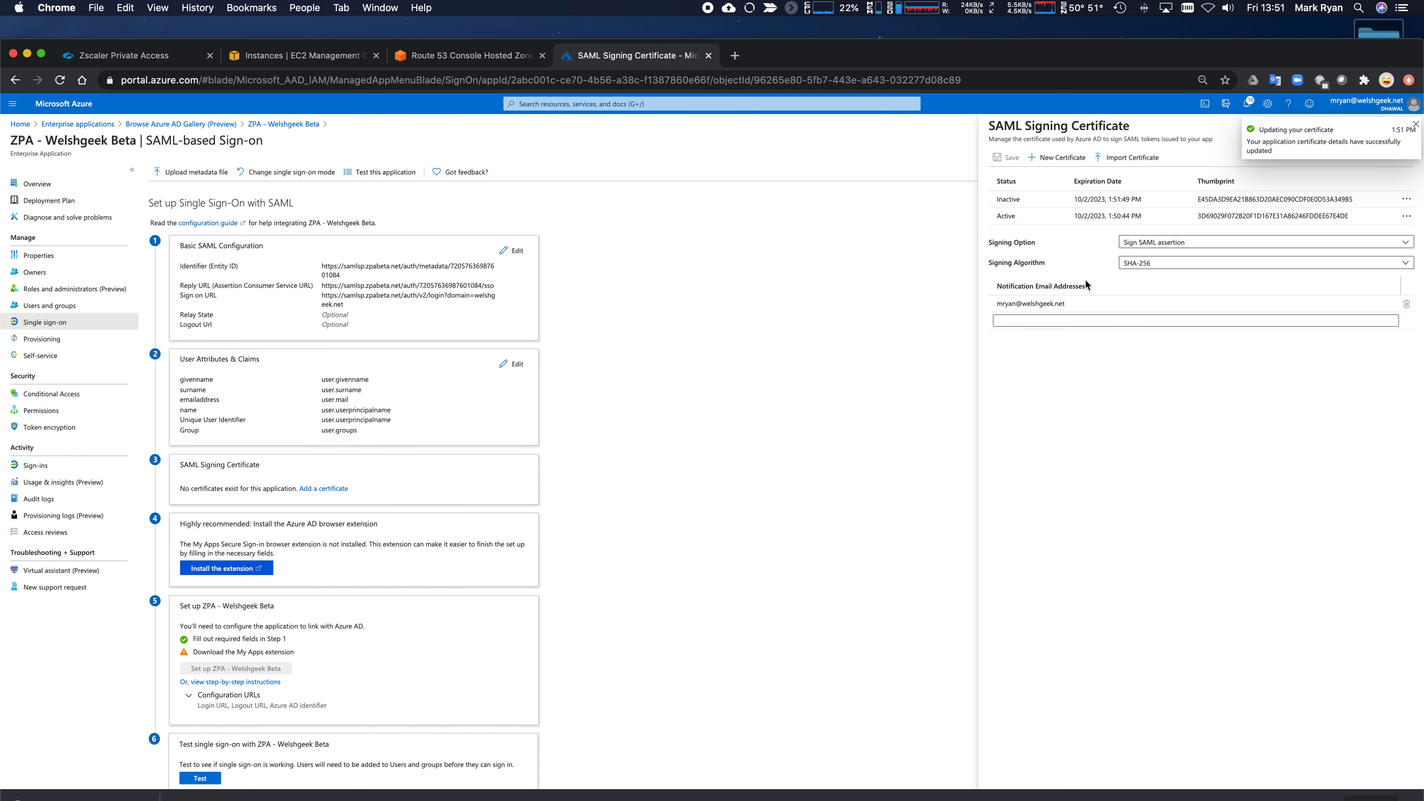
- Download the Federation Metadata XML as 'ZPA - Welshgeek Beta.xml'
{"action": "left_click", "coordinate": [1417, 125]}
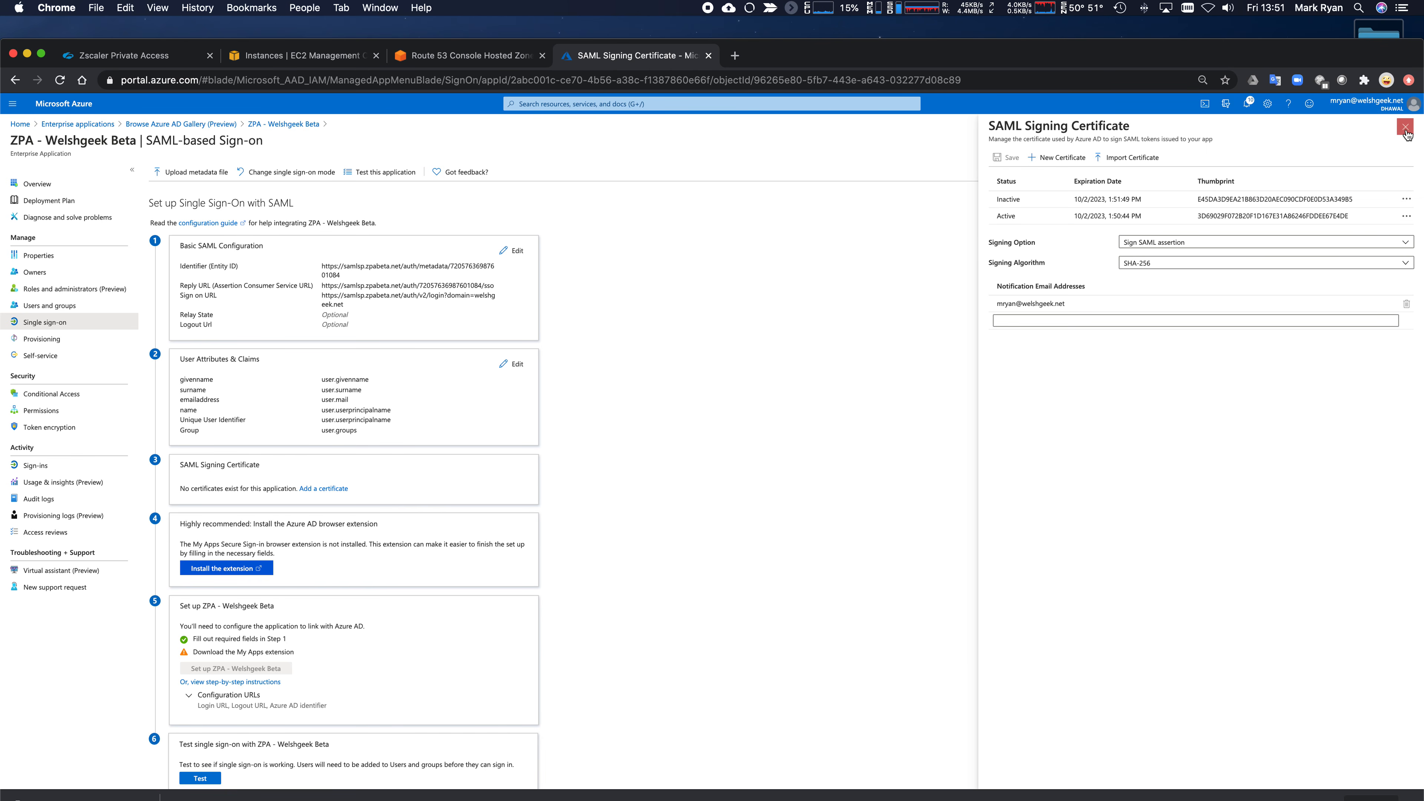
{"action": "left_click", "coordinate": [1406, 128]}
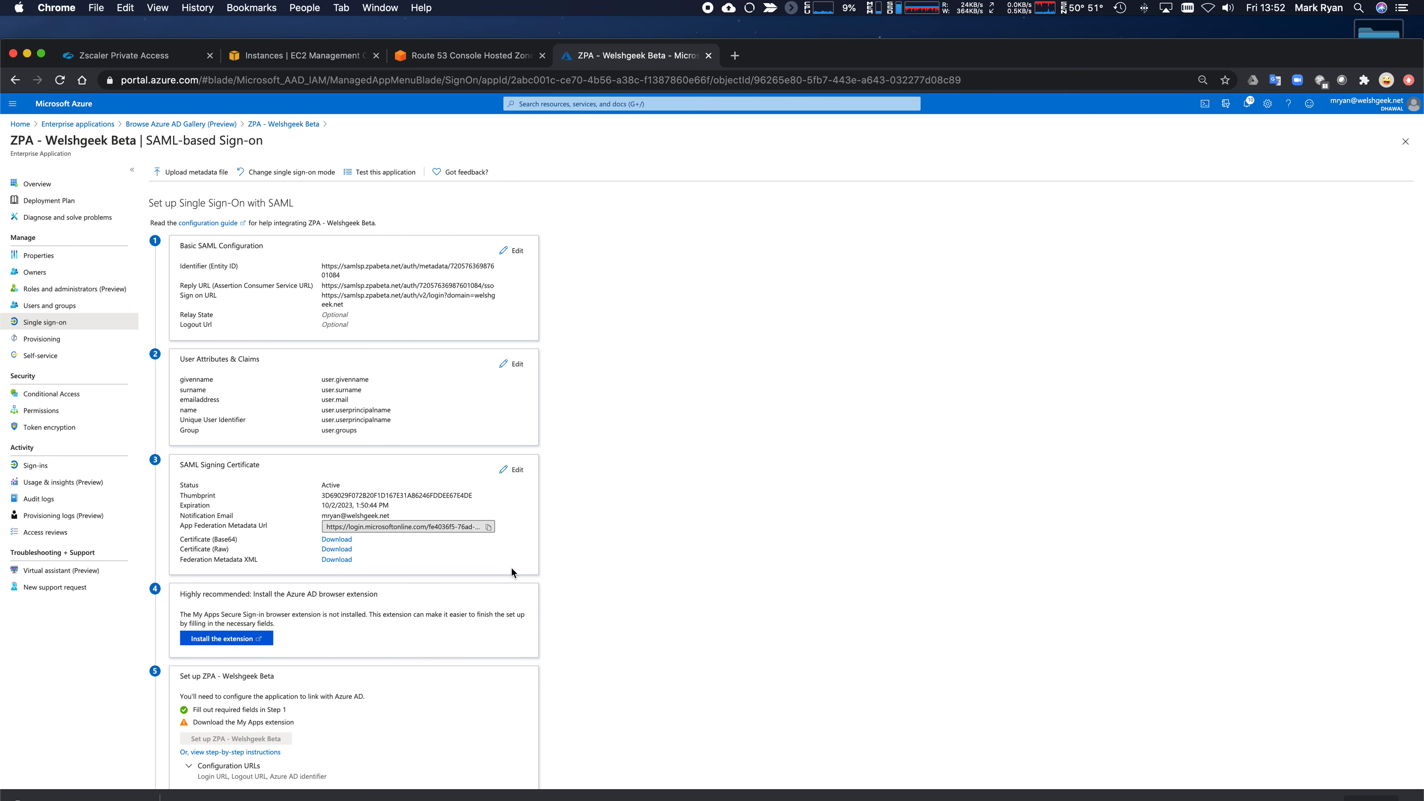
{"action": "left_click", "coordinate": [337, 559]}
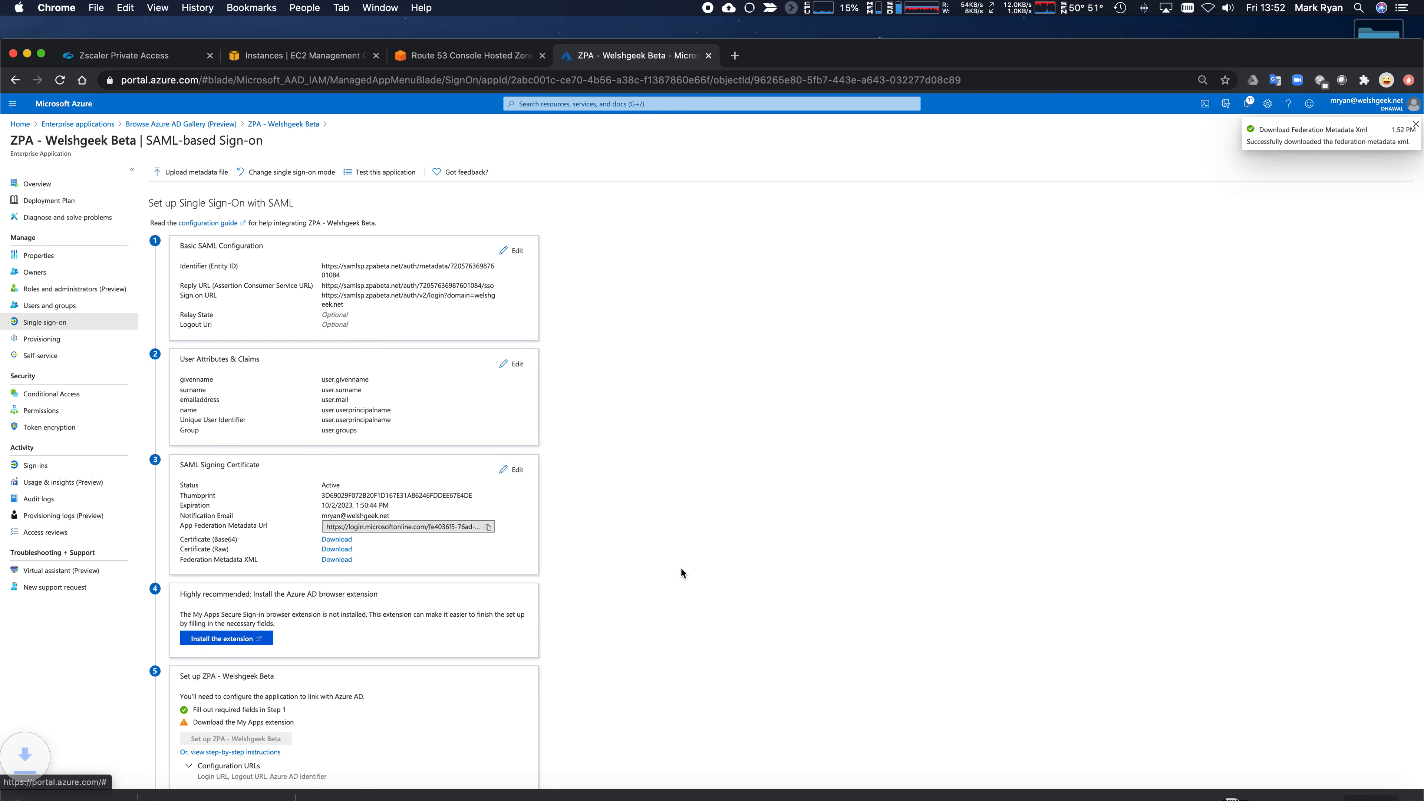
{"action": "left_click_drag", "start_coordinate": [49, 45], "coordinate": [48, 22]}
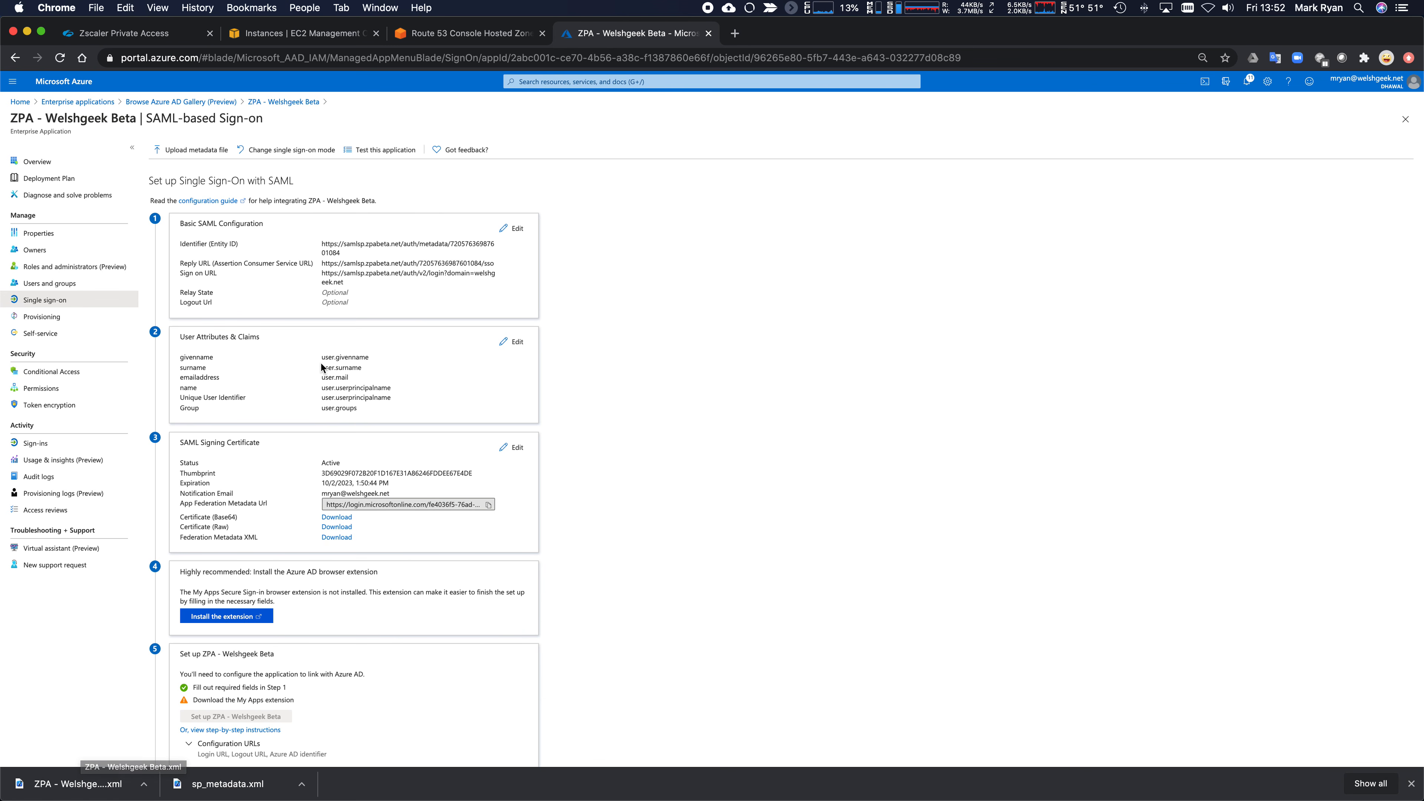
- Upload ZPA - Welshgeek Beta.xml as IdP metadata, set HTTP-Redirect to Disabled, and save the Azure AD IdP
{"action": "left_click", "coordinate": [149, 35]}
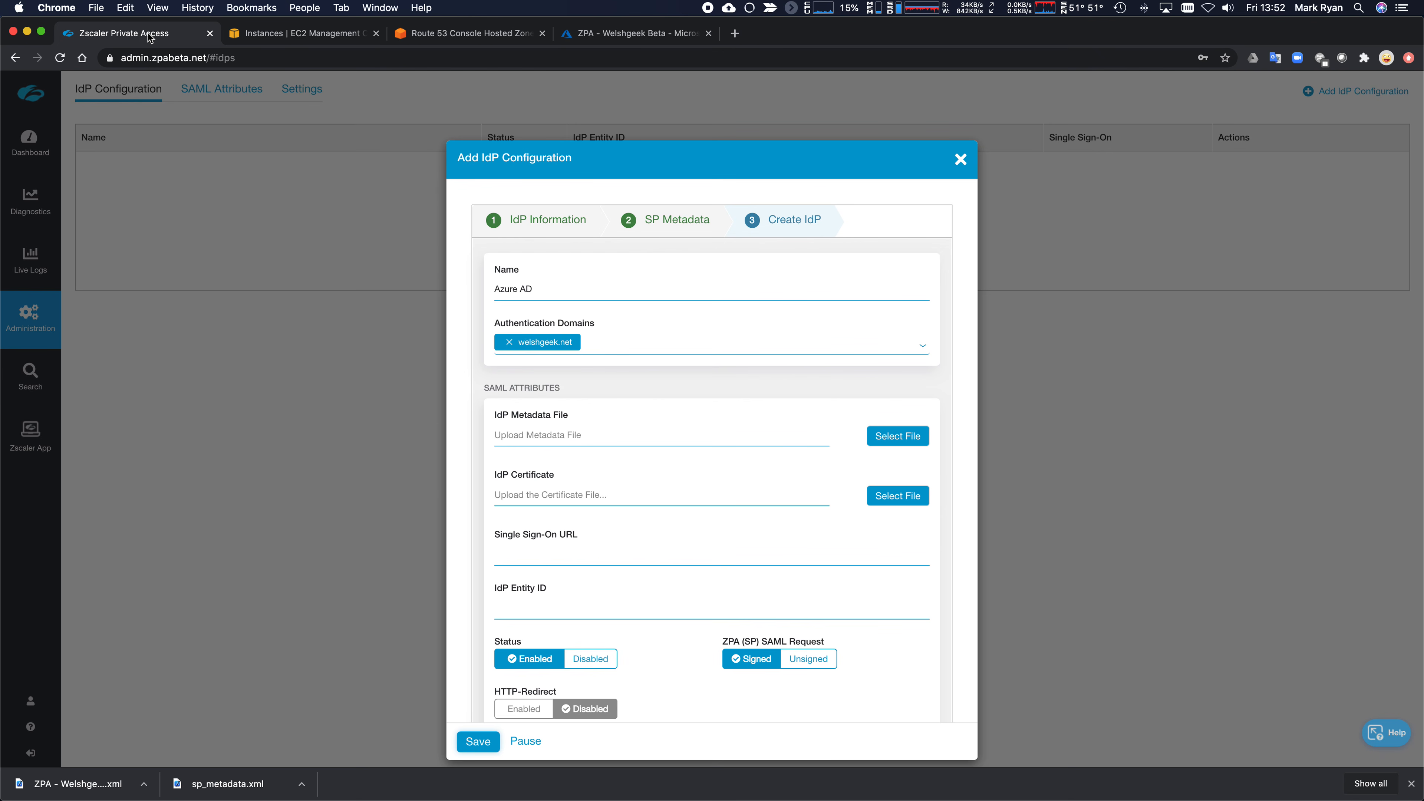
{"action": "left_click", "coordinate": [894, 435]}
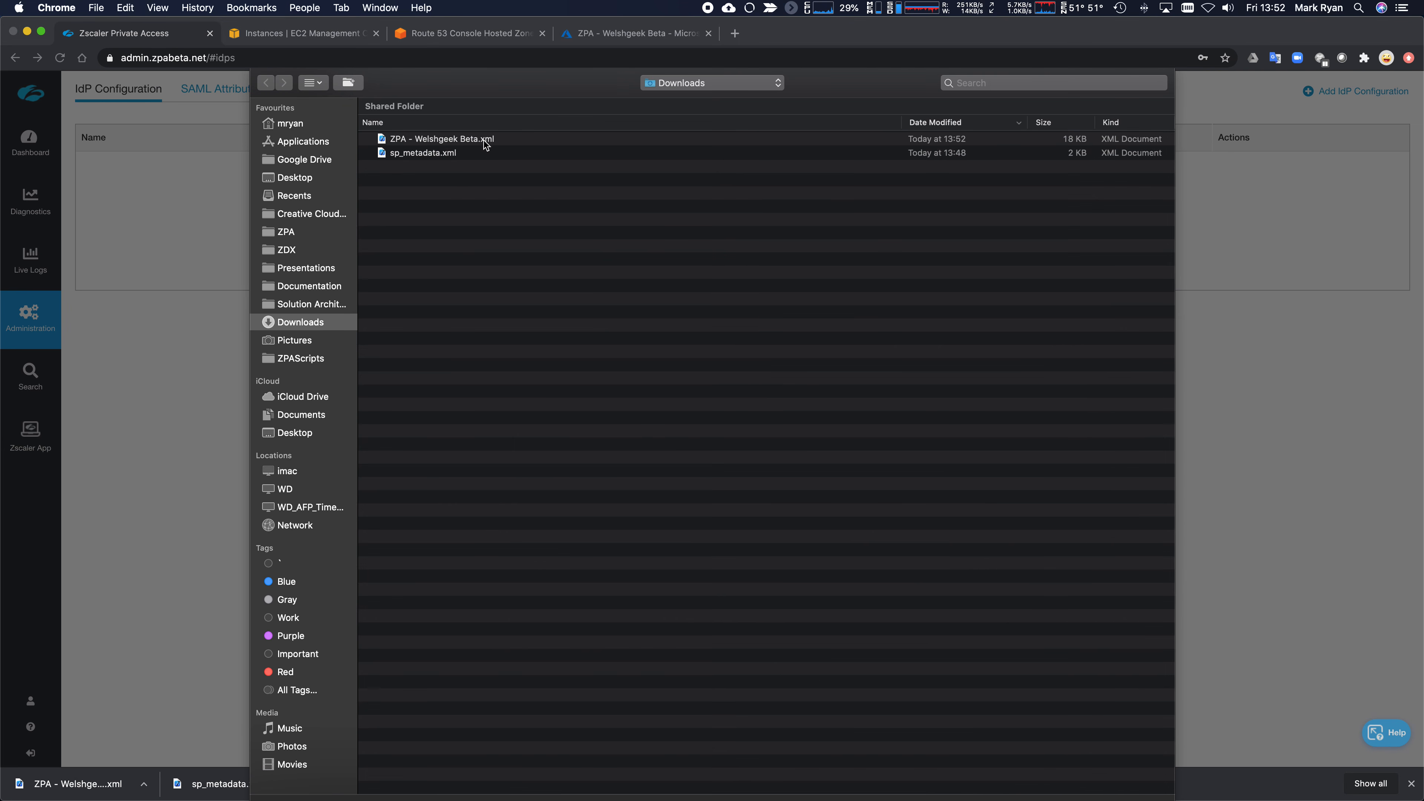
{"action": "double_click", "coordinate": [484, 141]}
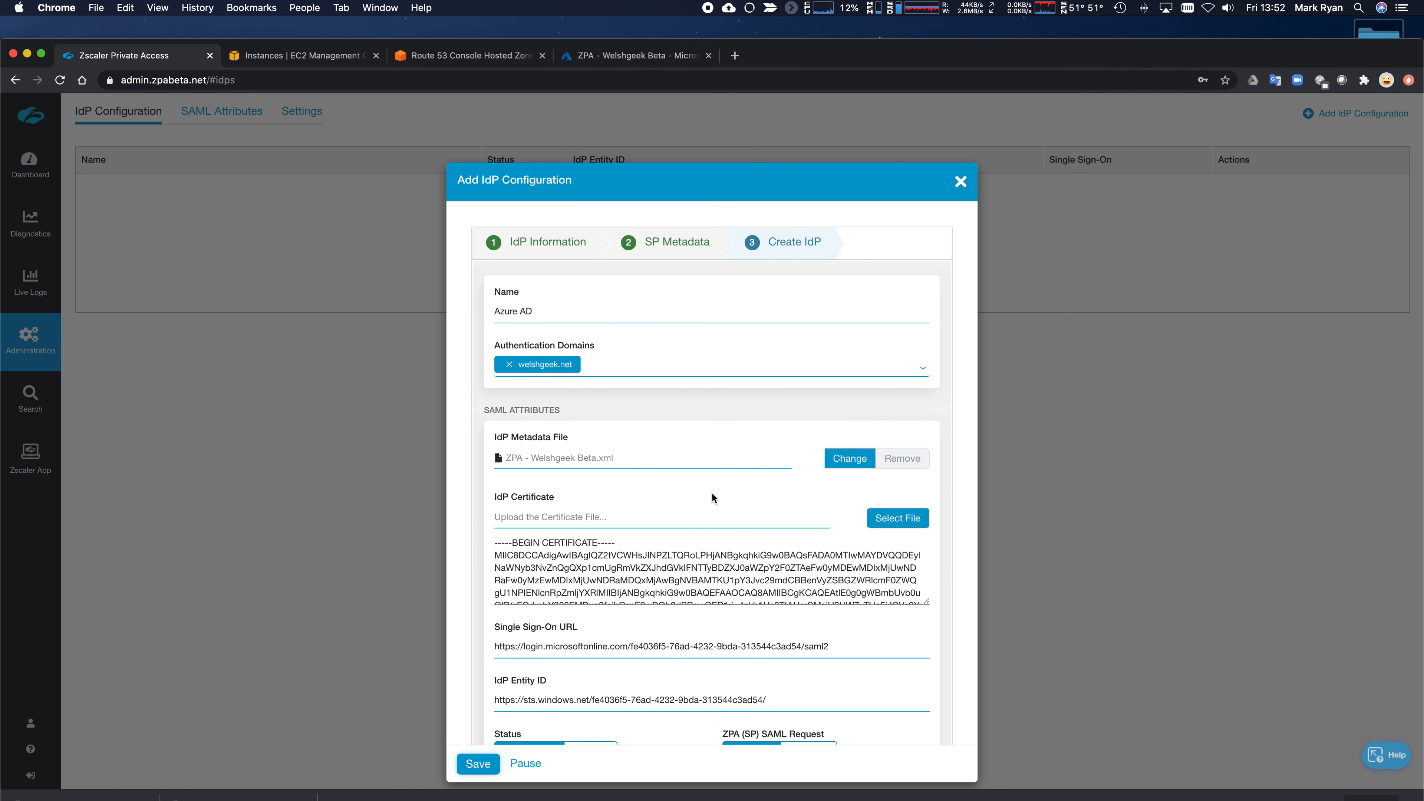
{"action": "scroll", "coordinate": [712, 494], "scroll_direction": "down", "scroll_amount": 5}
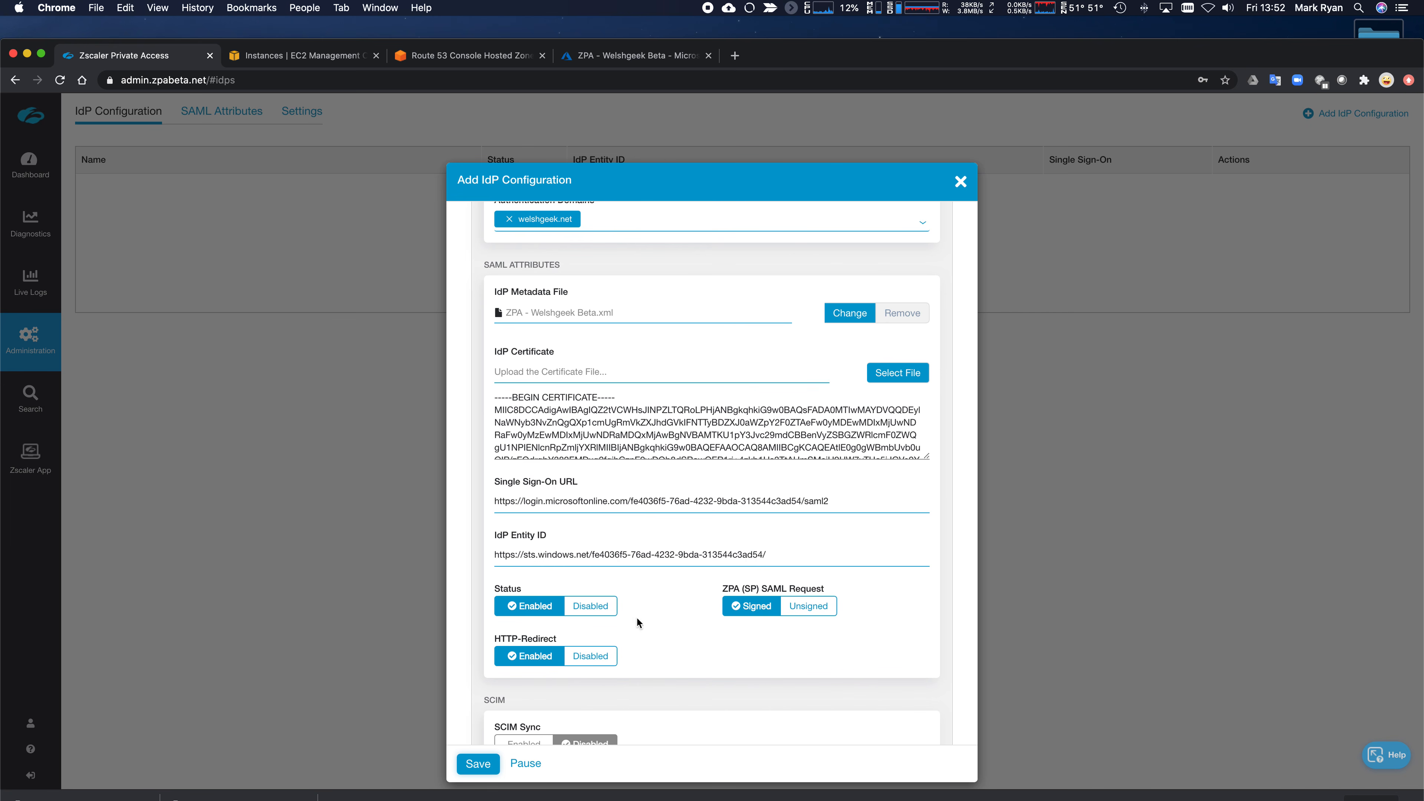
{"action": "scroll", "coordinate": [605, 620], "scroll_direction": "down", "scroll_amount": 3}
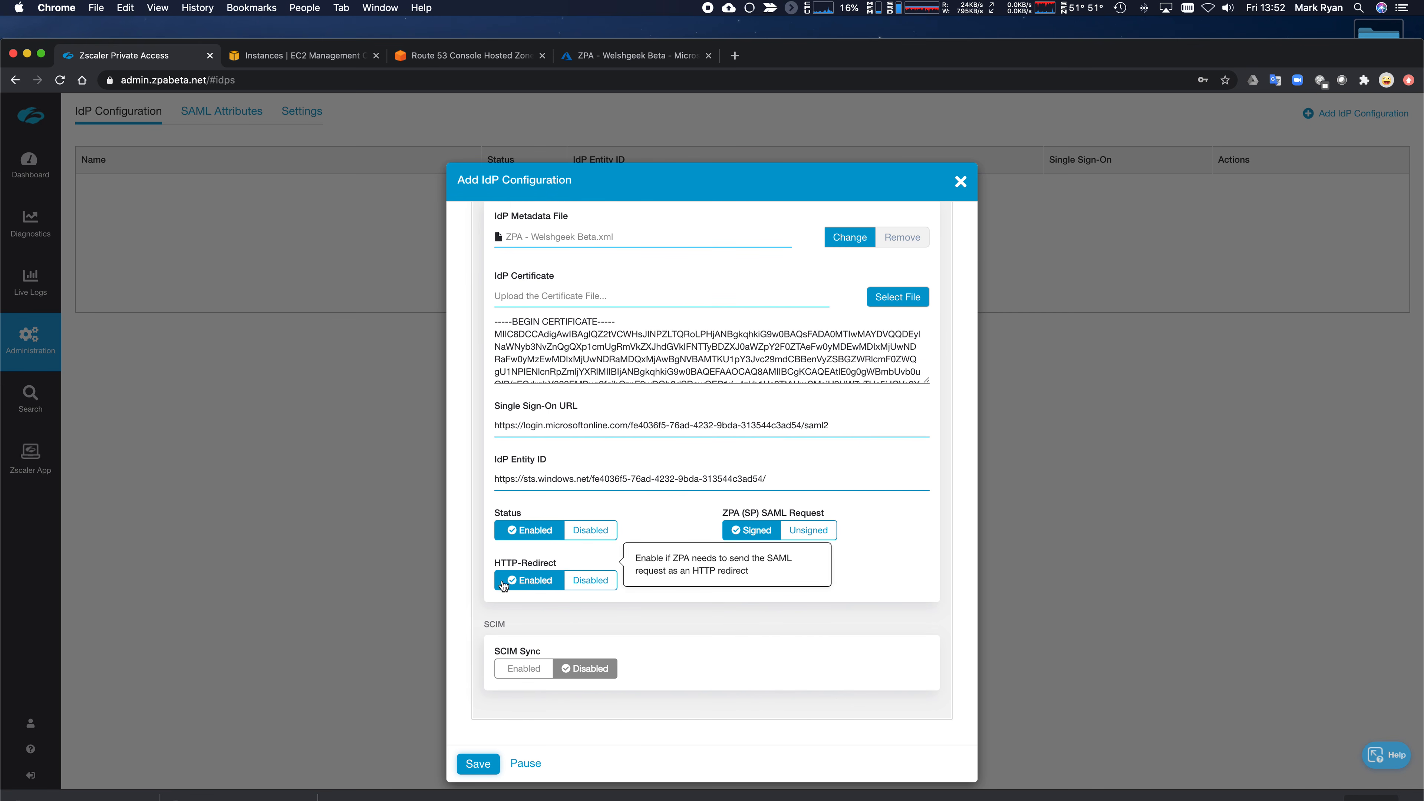
{"action": "mouse_move", "coordinate": [500, 568]}
{"action": "left_click", "coordinate": [595, 587]}
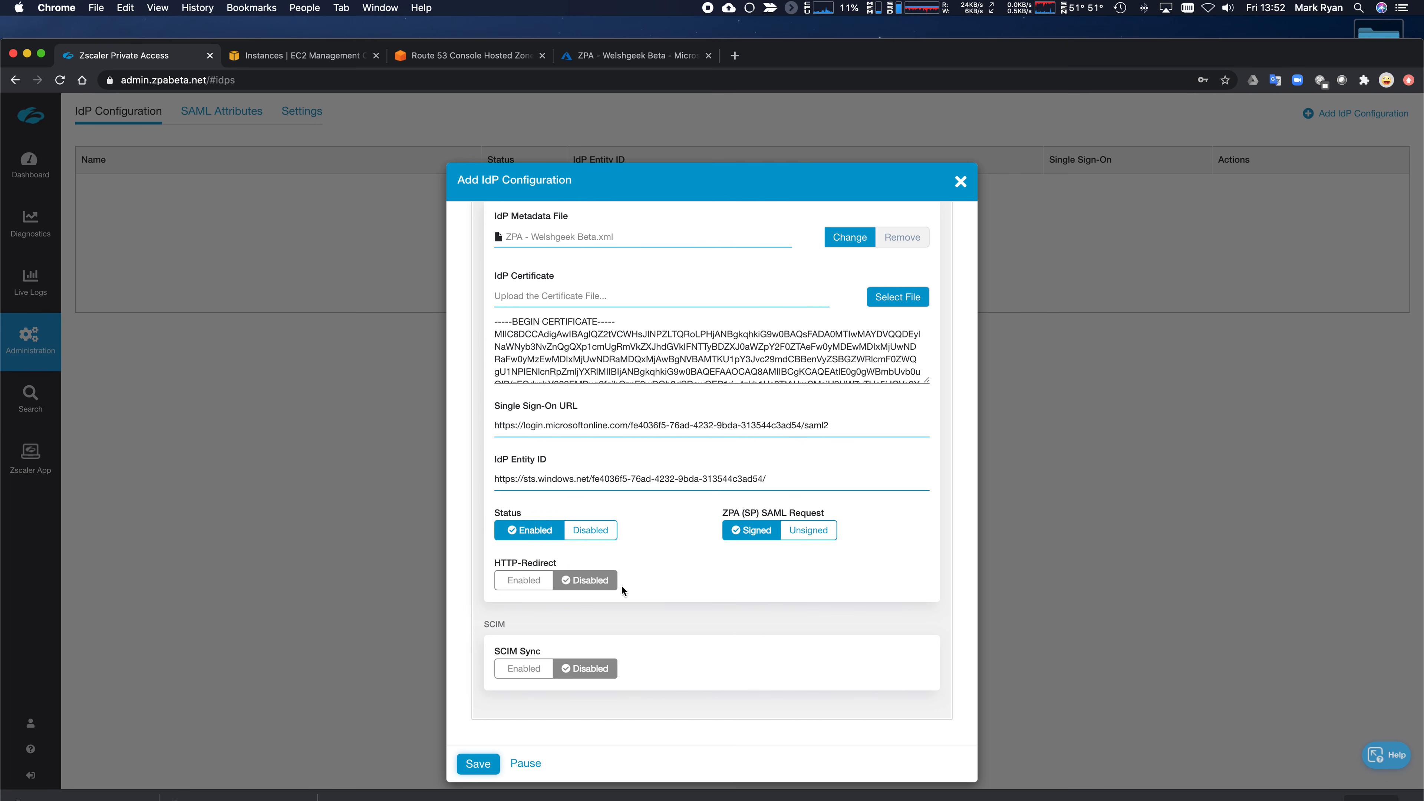
{"action": "scroll", "coordinate": [674, 596], "scroll_direction": "down", "scroll_amount": 2}
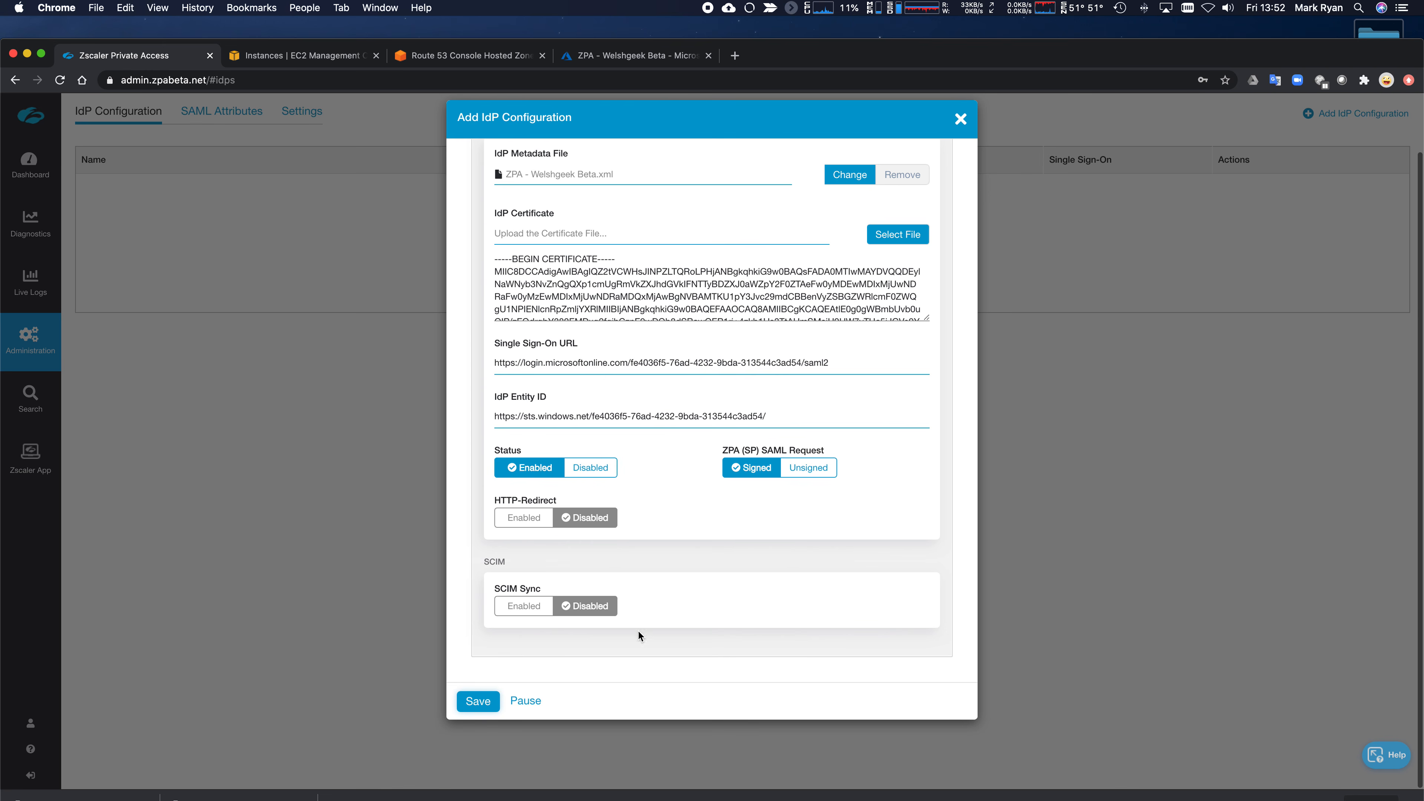
{"action": "left_click", "coordinate": [479, 703]}
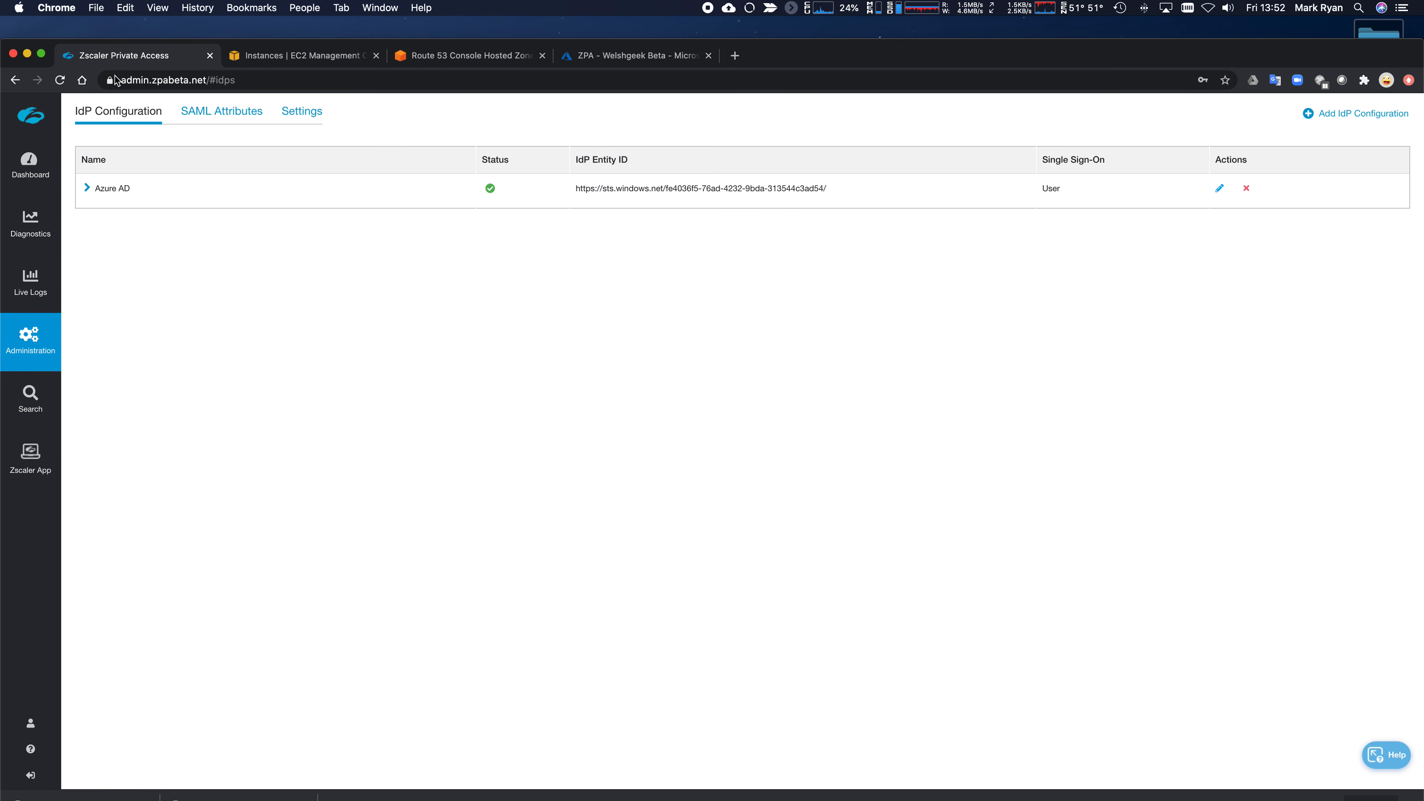
- Expand the Azure AD IdP row and run Import SAML Attributes, which fails with AADSTS50105
{"action": "left_click", "coordinate": [43, 53], "text": "alt"}
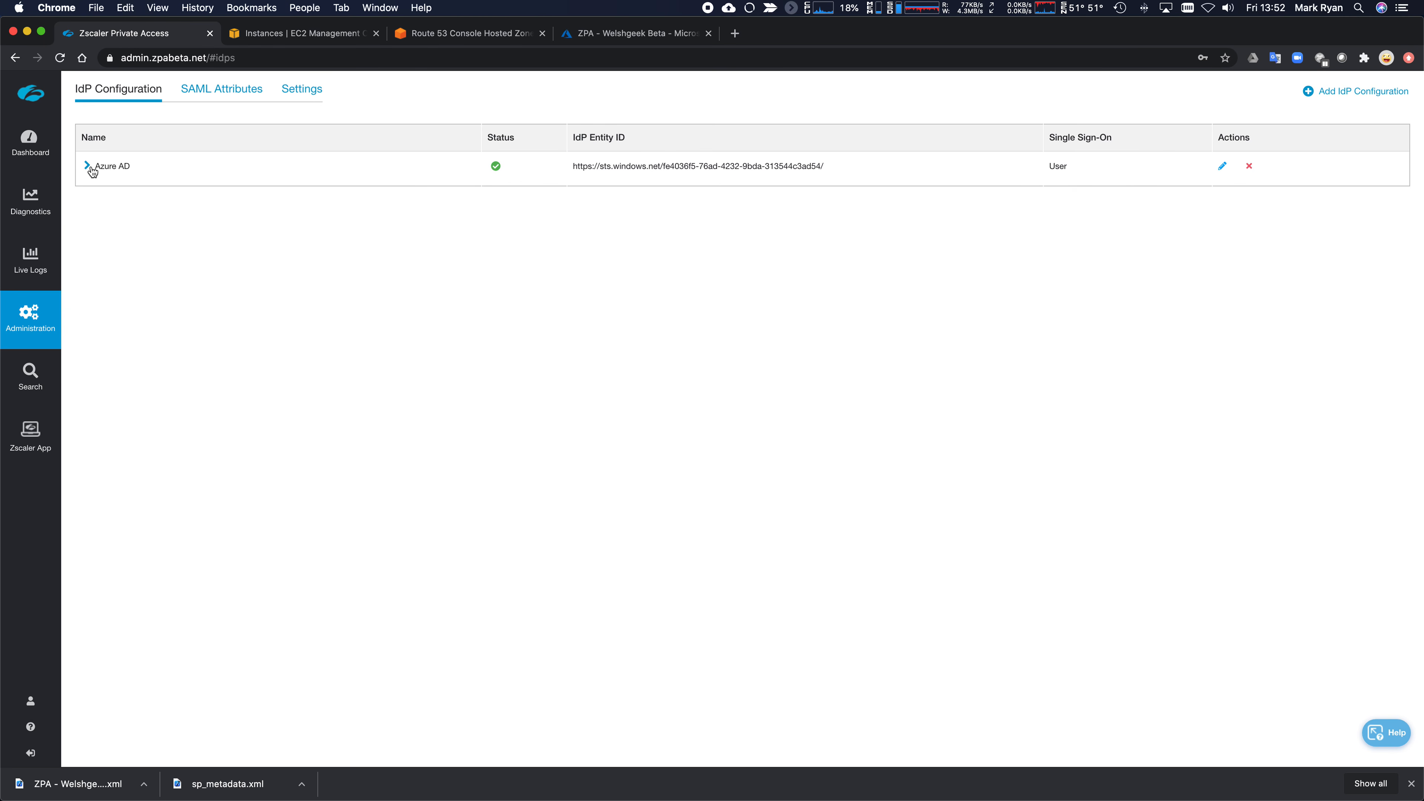
{"action": "left_click", "coordinate": [88, 166]}
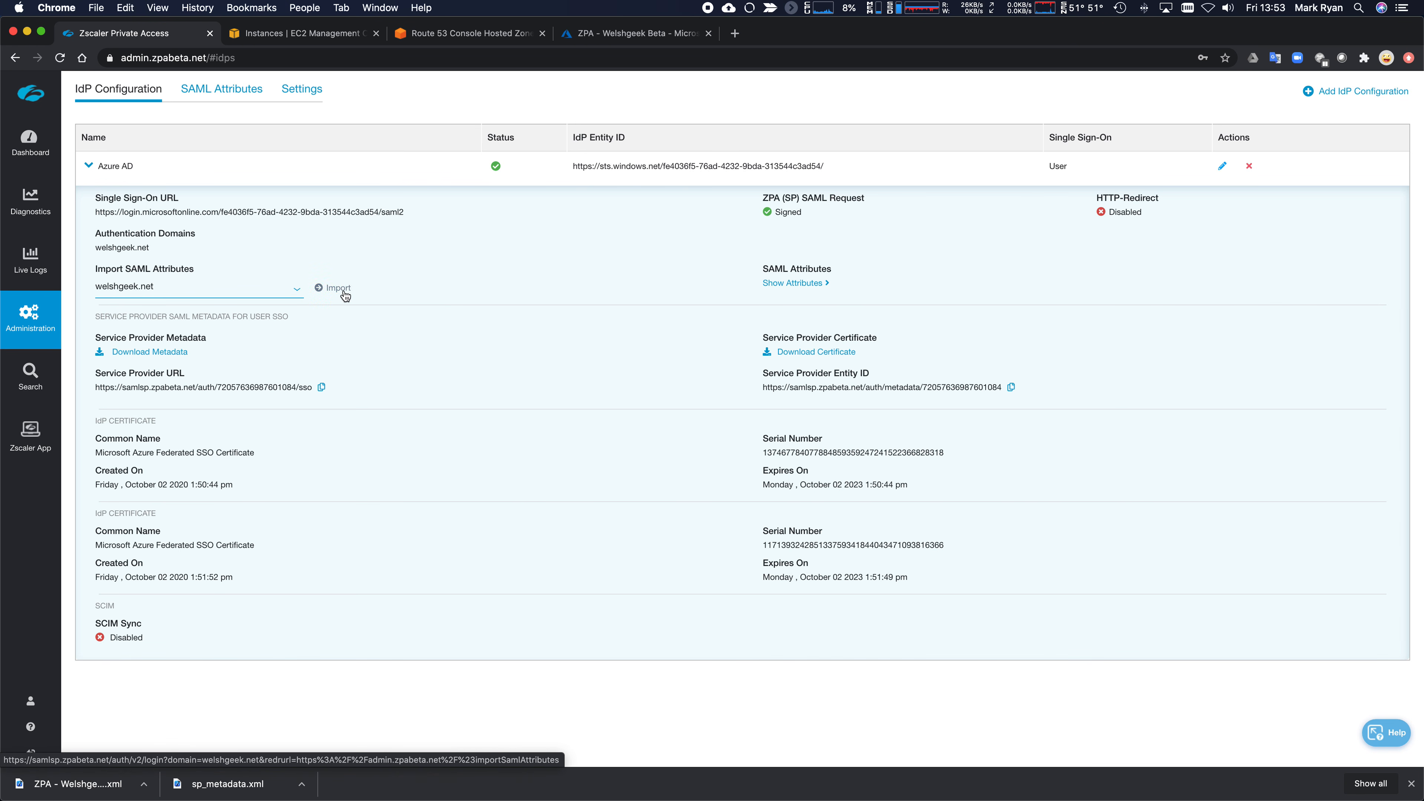
{"action": "left_click", "coordinate": [340, 287]}
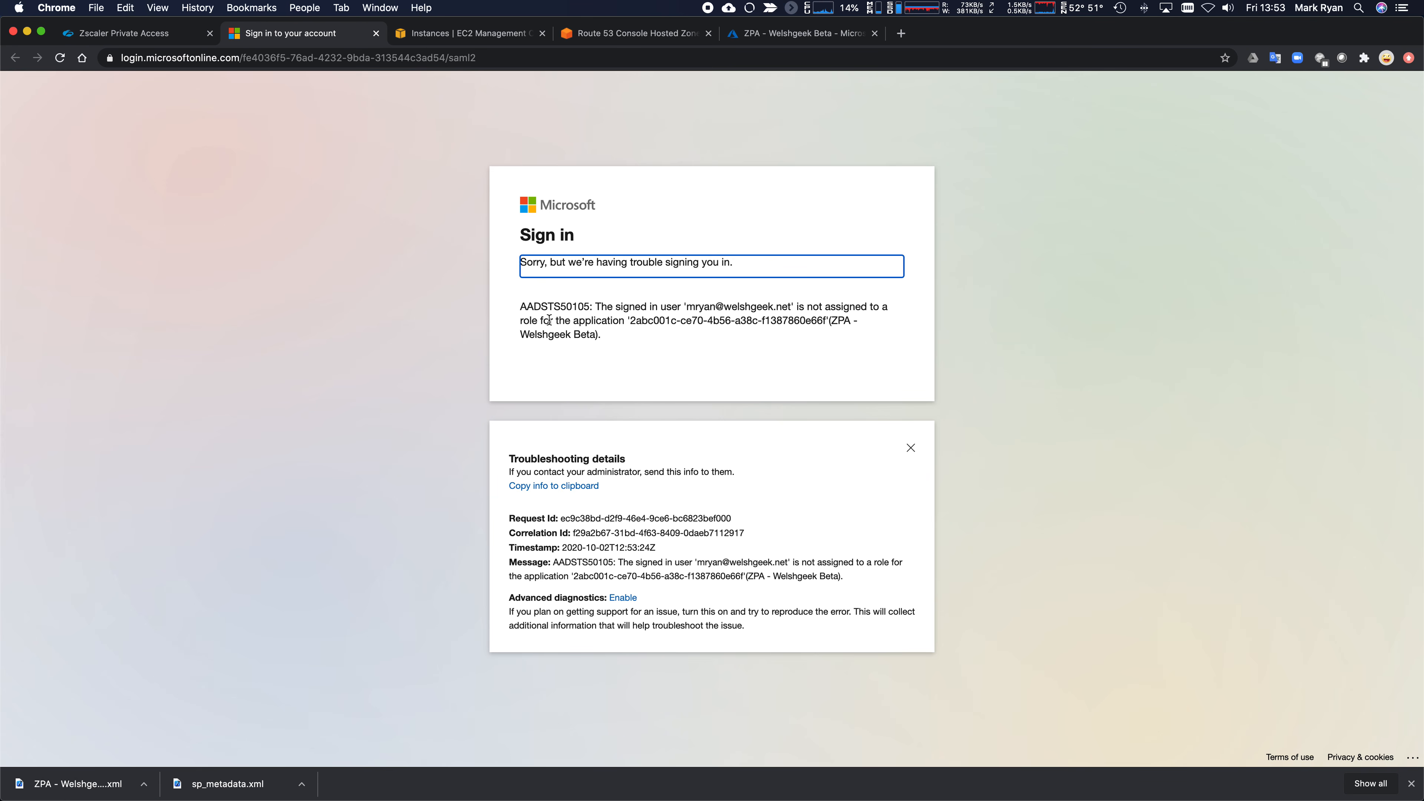
- Set 'User assignment required?' to No for ZPA - Welshgeek Beta, save, and close the sign-in error page
{"action": "left_click", "coordinate": [792, 35]}
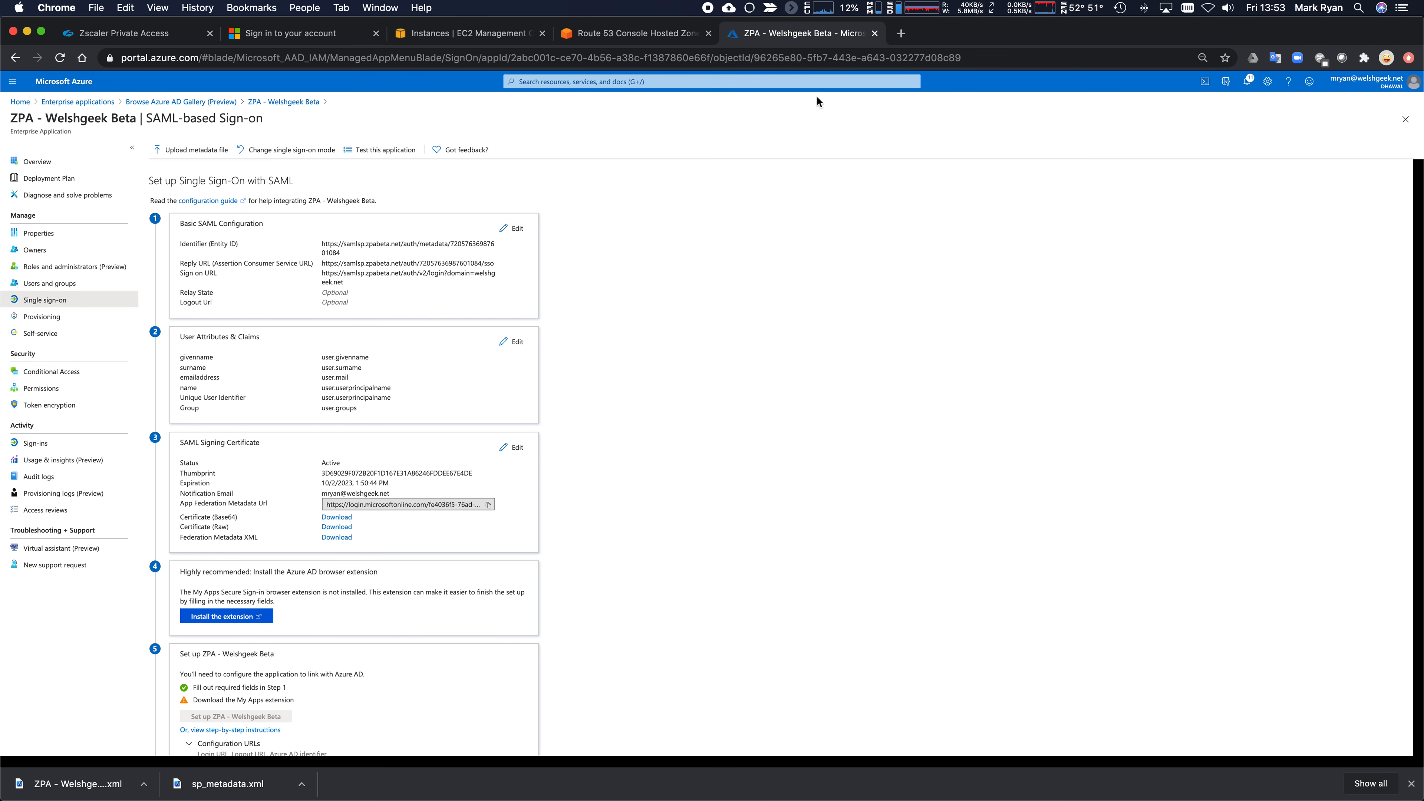
{"action": "left_click", "coordinate": [59, 284]}
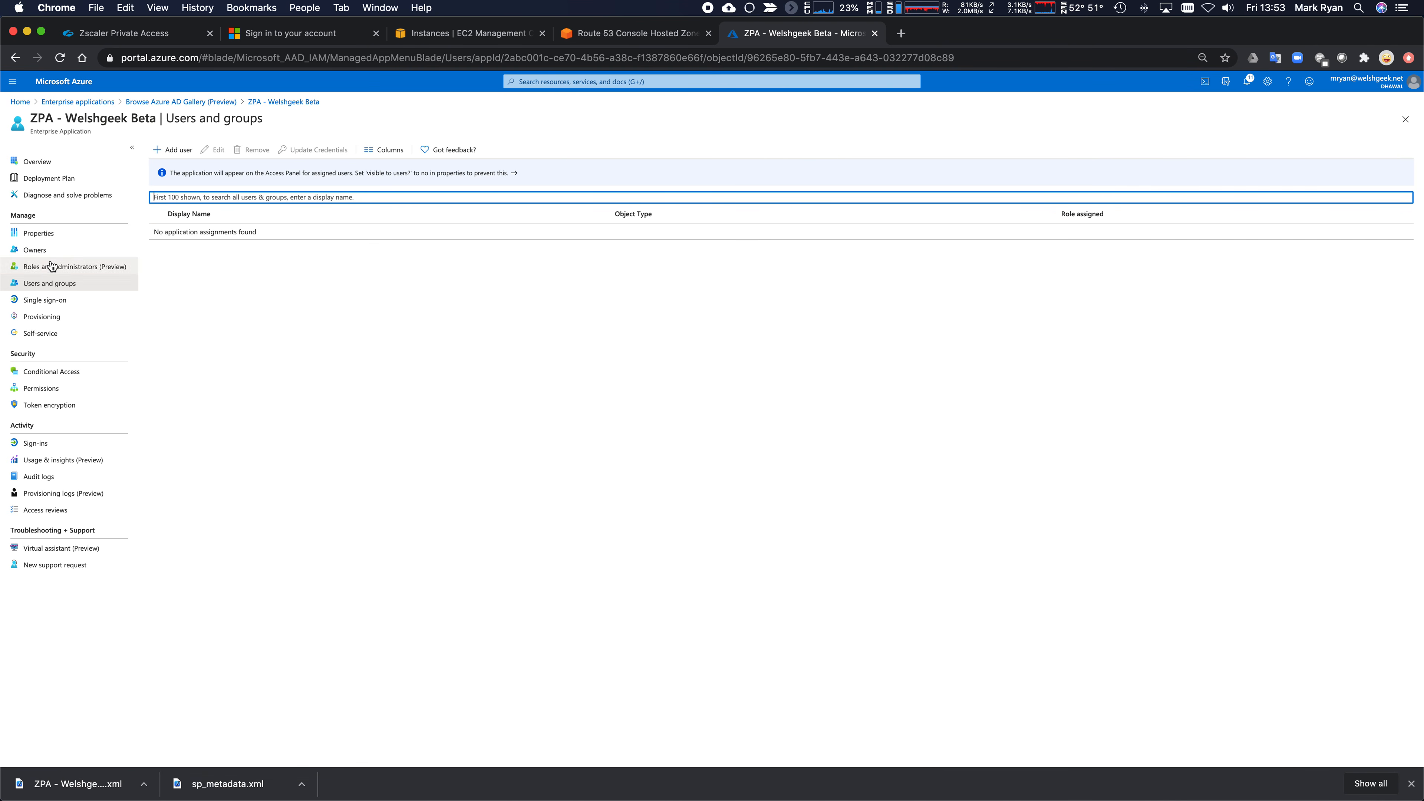
{"action": "left_click", "coordinate": [48, 233]}
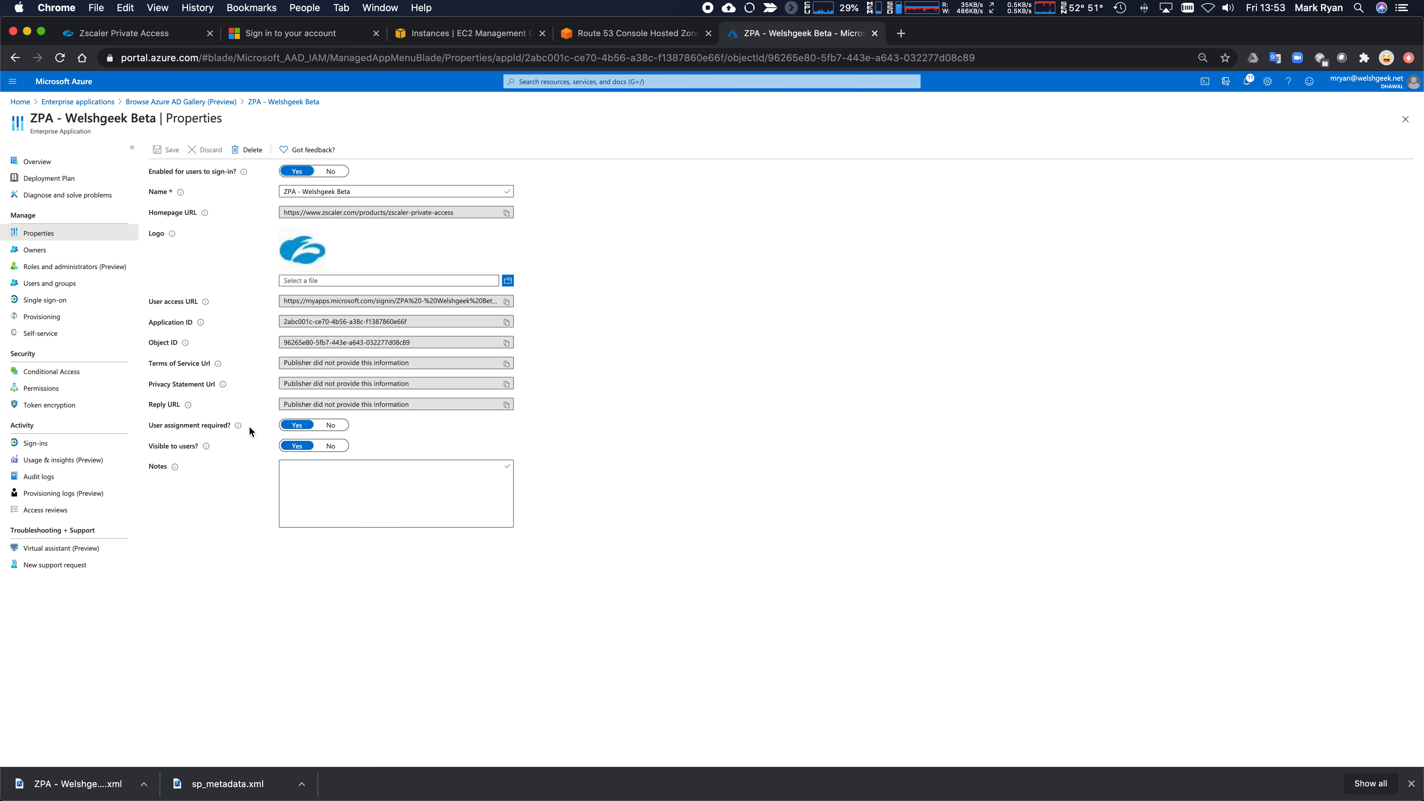
{"action": "left_click", "coordinate": [331, 424]}
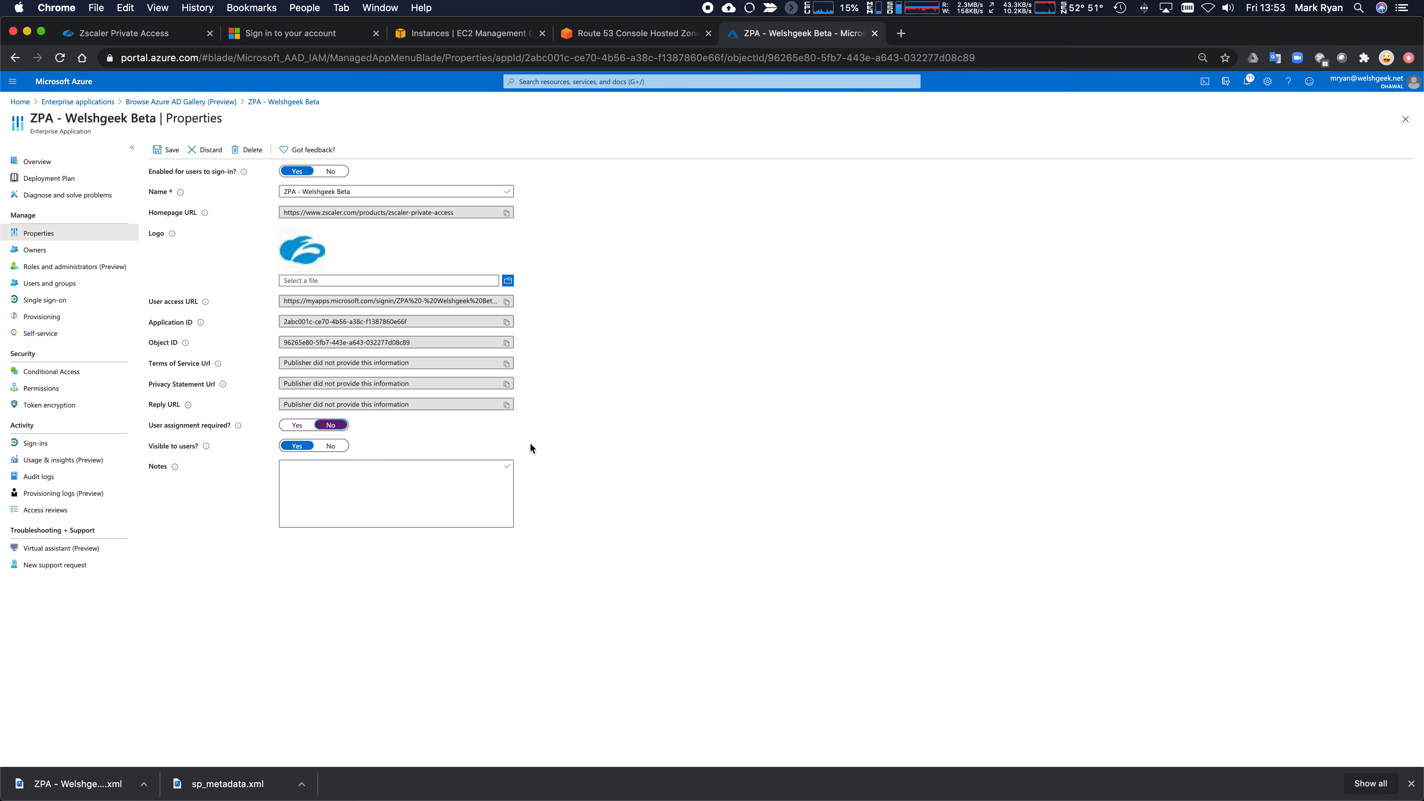
{"action": "left_click", "coordinate": [161, 150]}
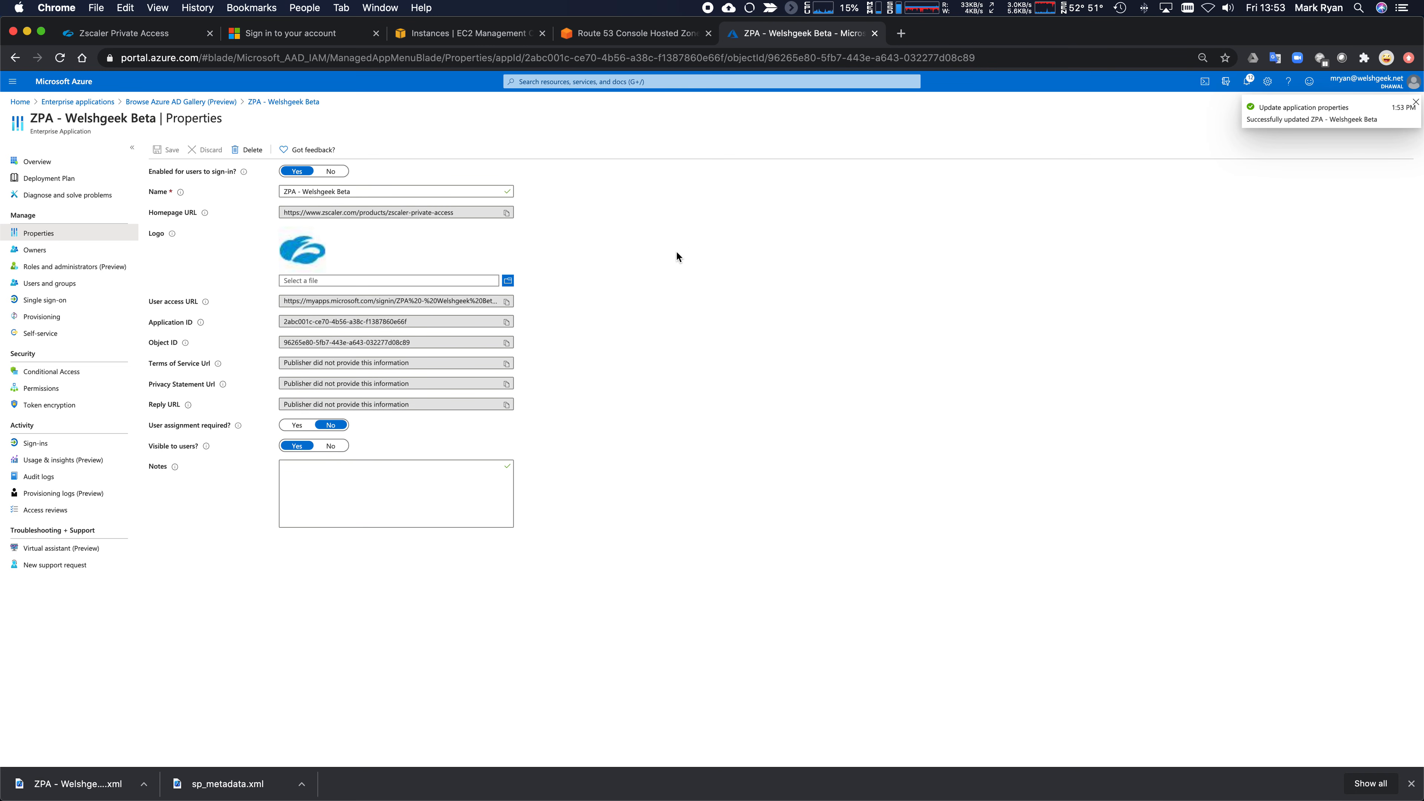
{"action": "left_click", "coordinate": [334, 35]}
{"action": "left_click", "coordinate": [375, 33]}
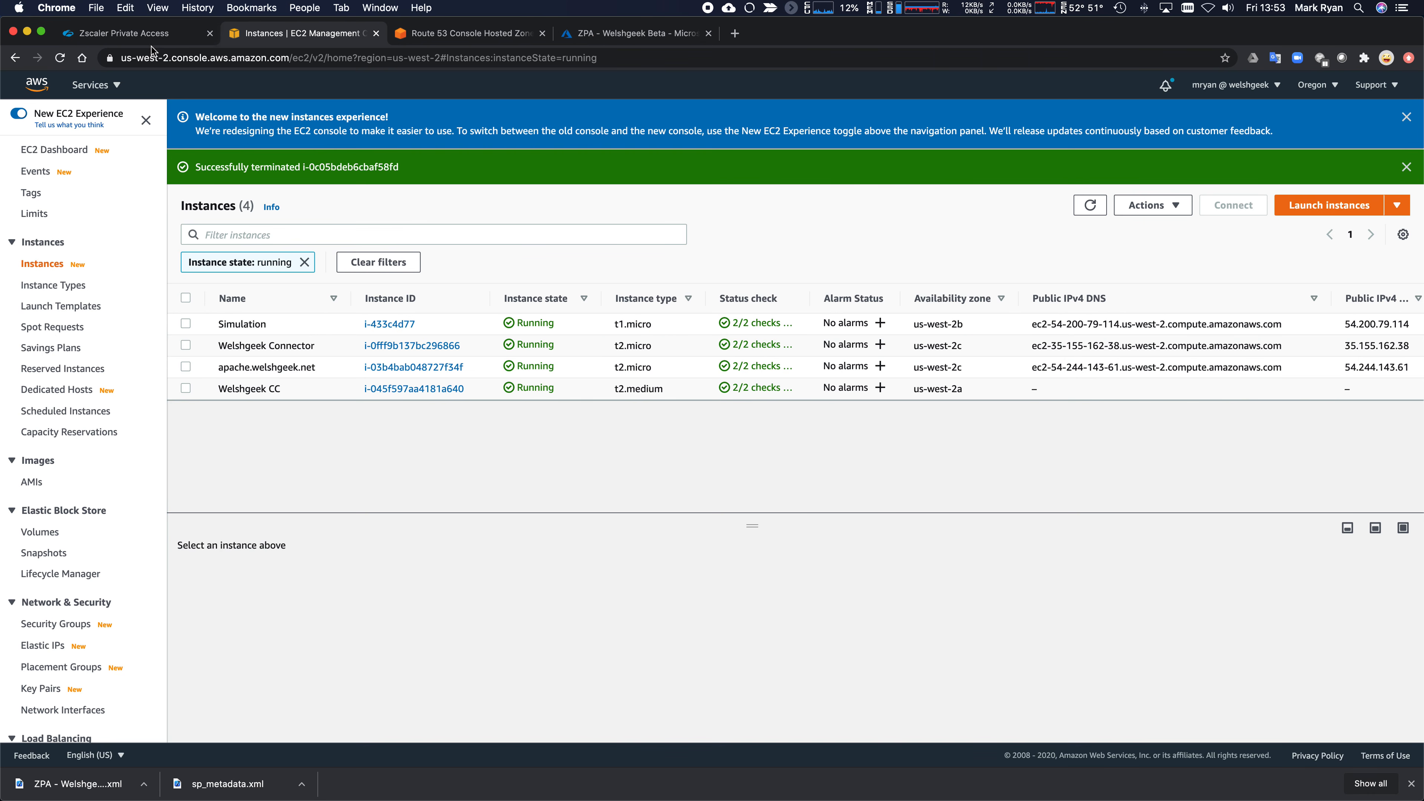
- Retry the SAML attribute import, close the AADSTS50105 error page, and return to the Azure app properties
{"action": "left_click", "coordinate": [188, 35]}
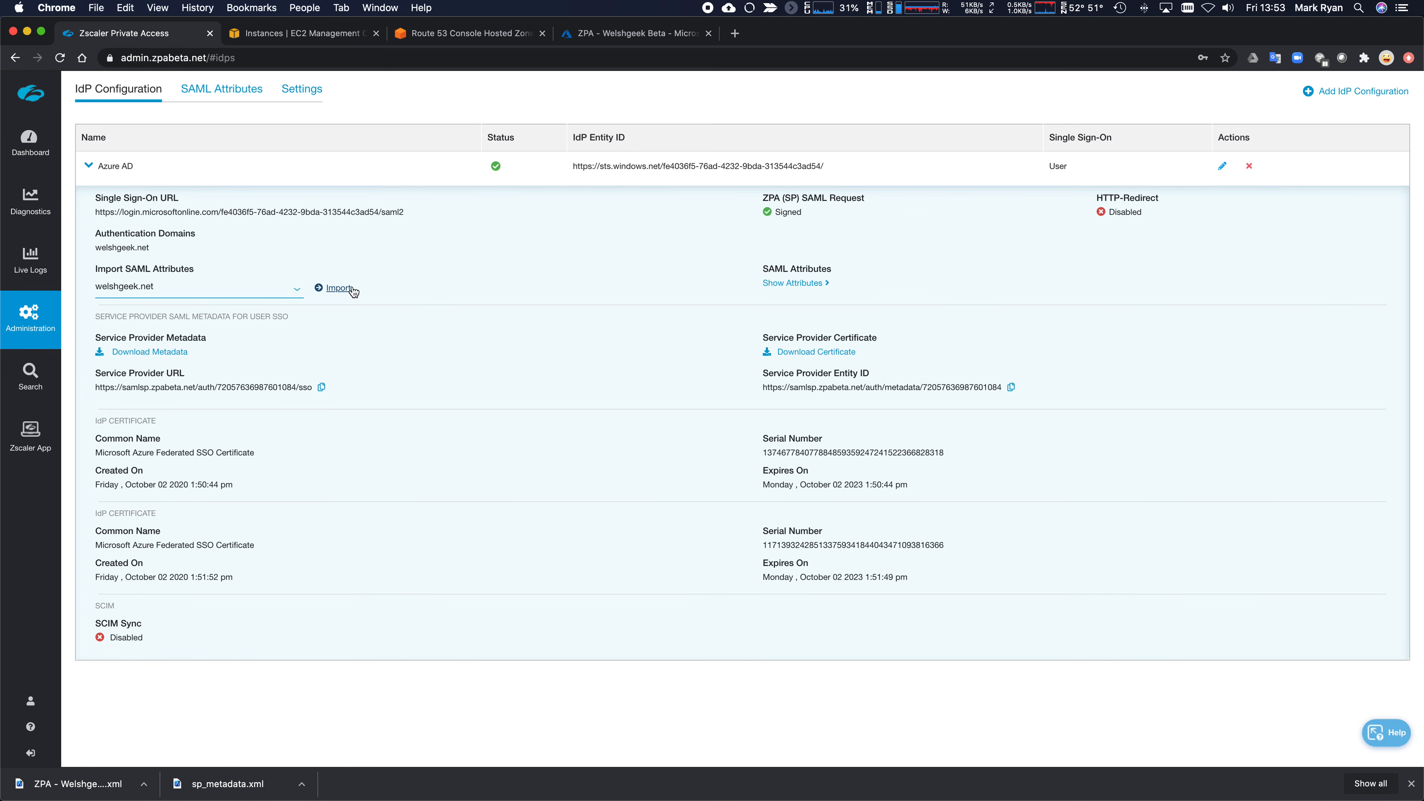
{"action": "left_click", "coordinate": [333, 288]}
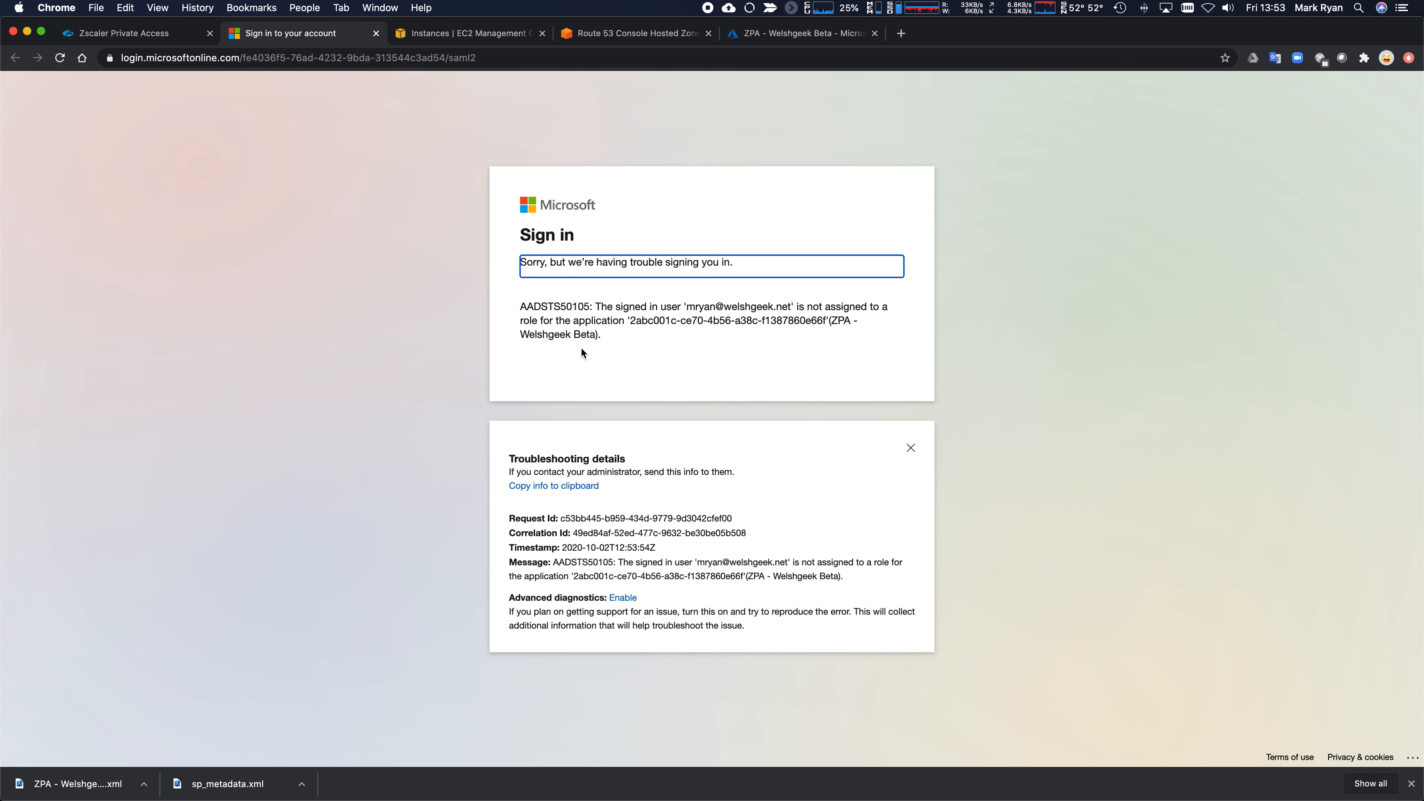
{"action": "left_click", "coordinate": [376, 34]}
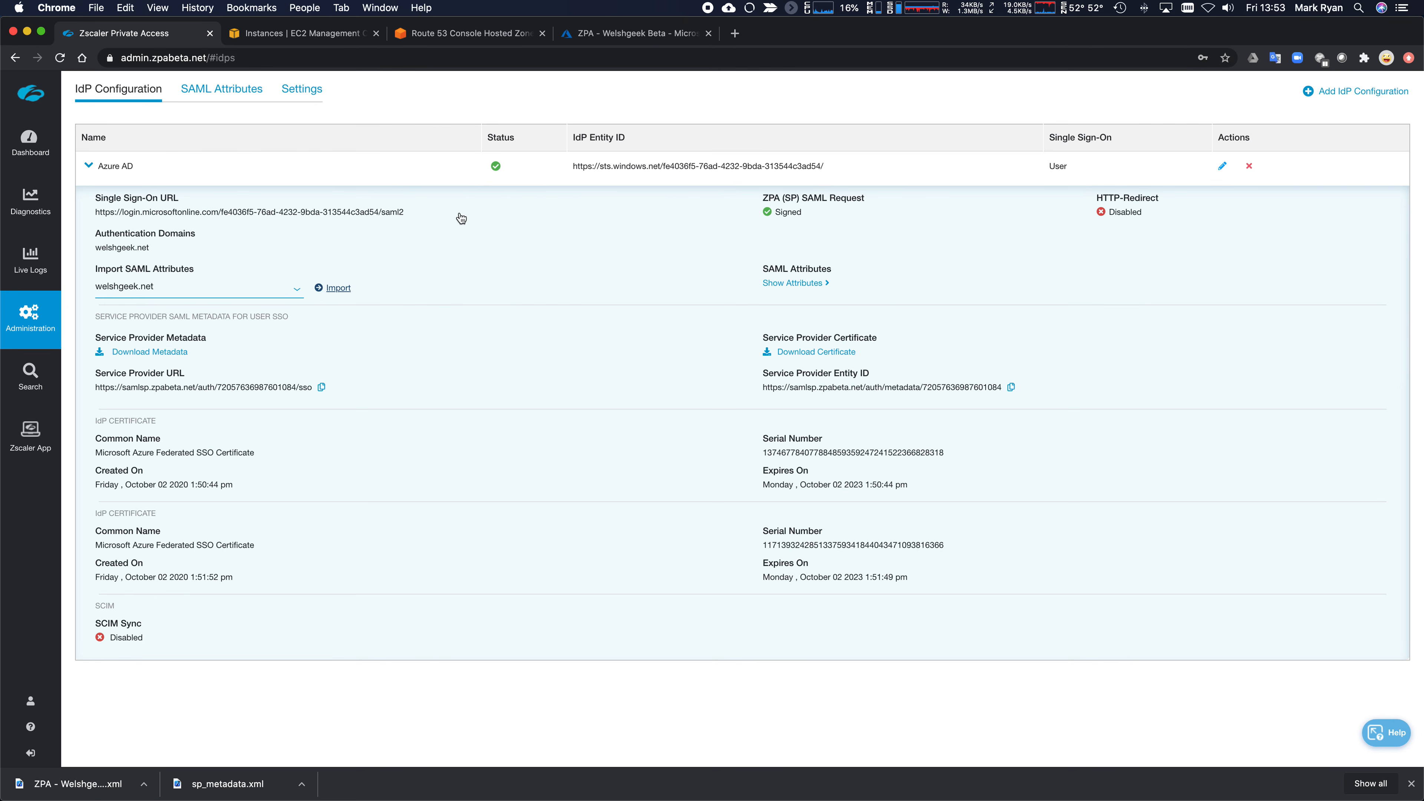
{"action": "left_click", "coordinate": [611, 33]}
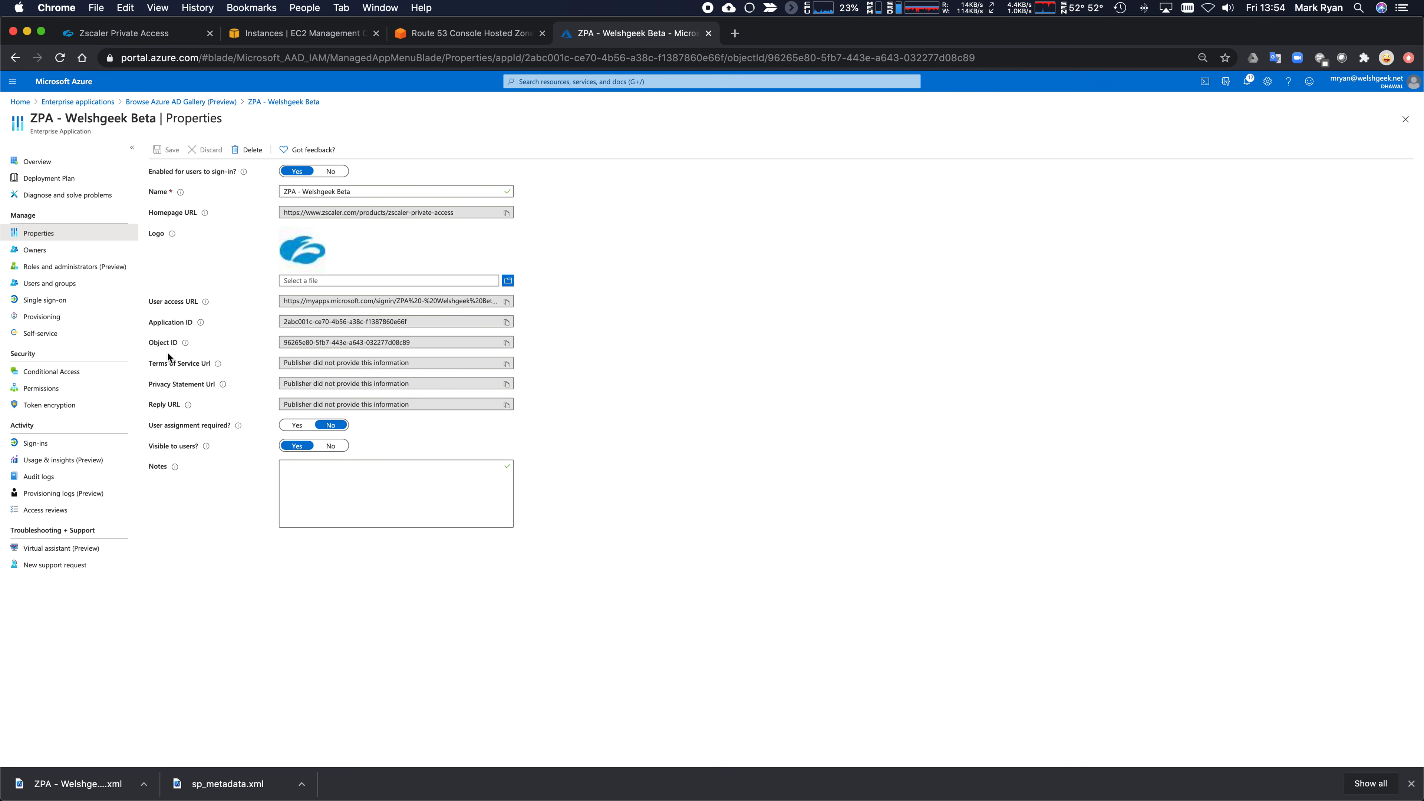
- Search for the user account in Users and groups and assign it to ZPA - Welshgeek Beta
{"action": "left_click", "coordinate": [52, 283]}
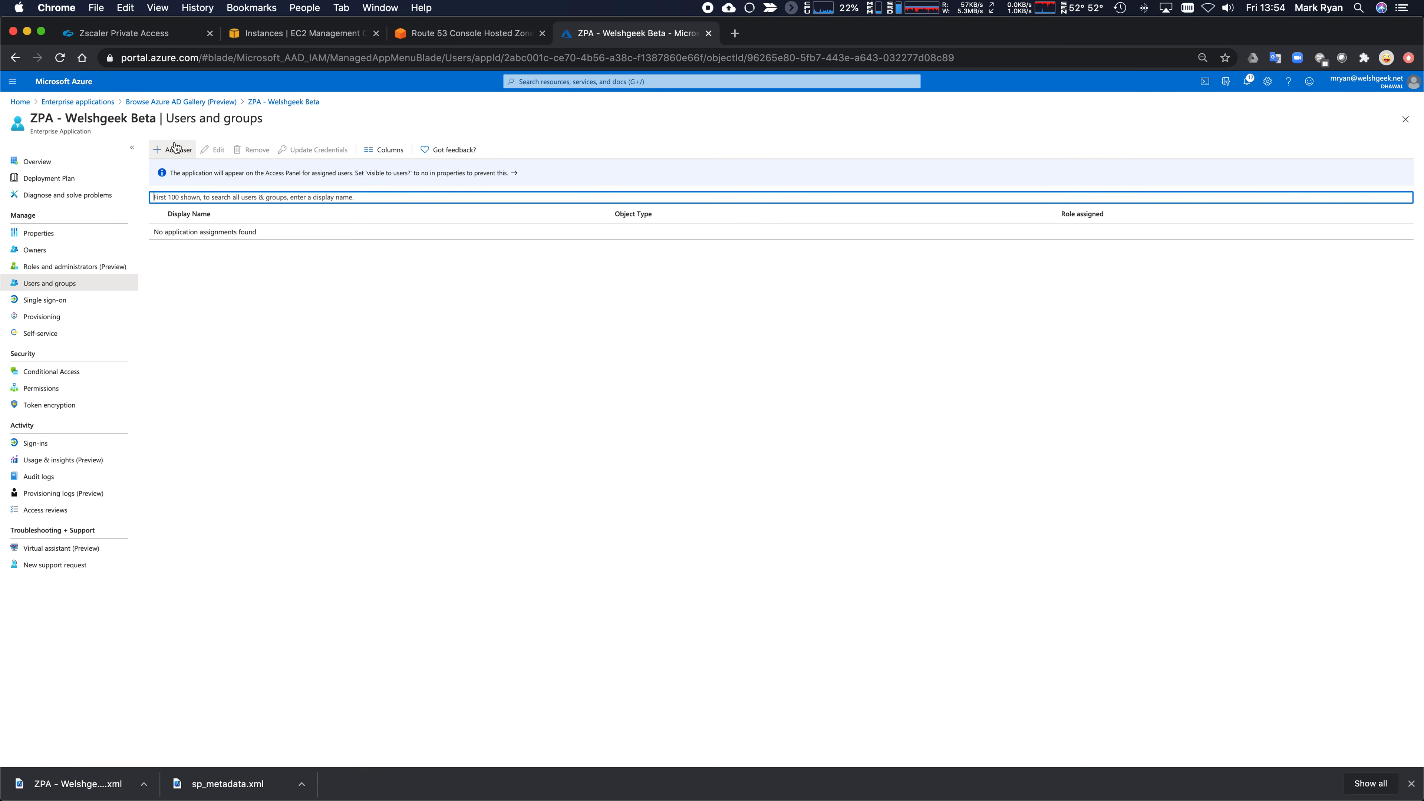
{"action": "left_click", "coordinate": [175, 148]}
{"action": "left_click", "coordinate": [195, 172]}
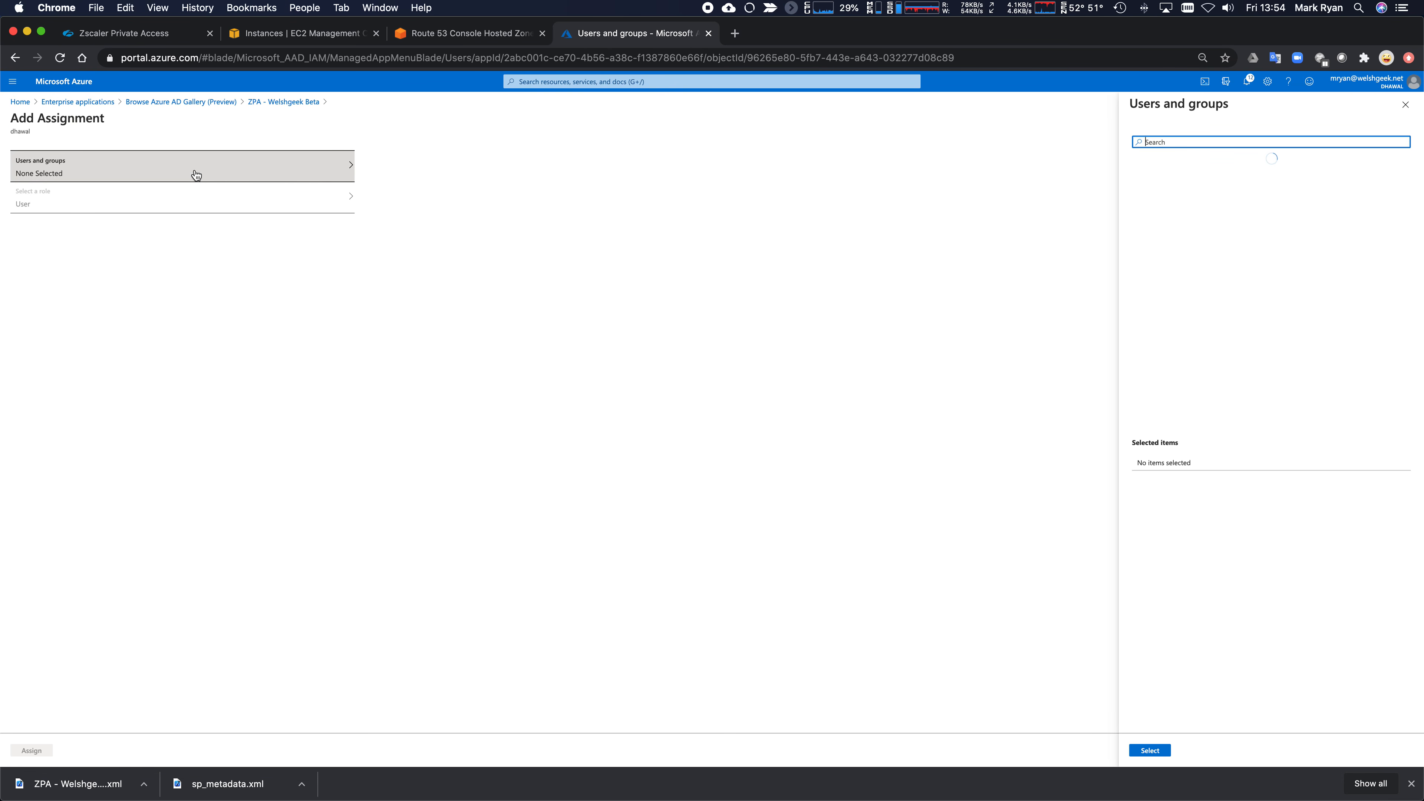
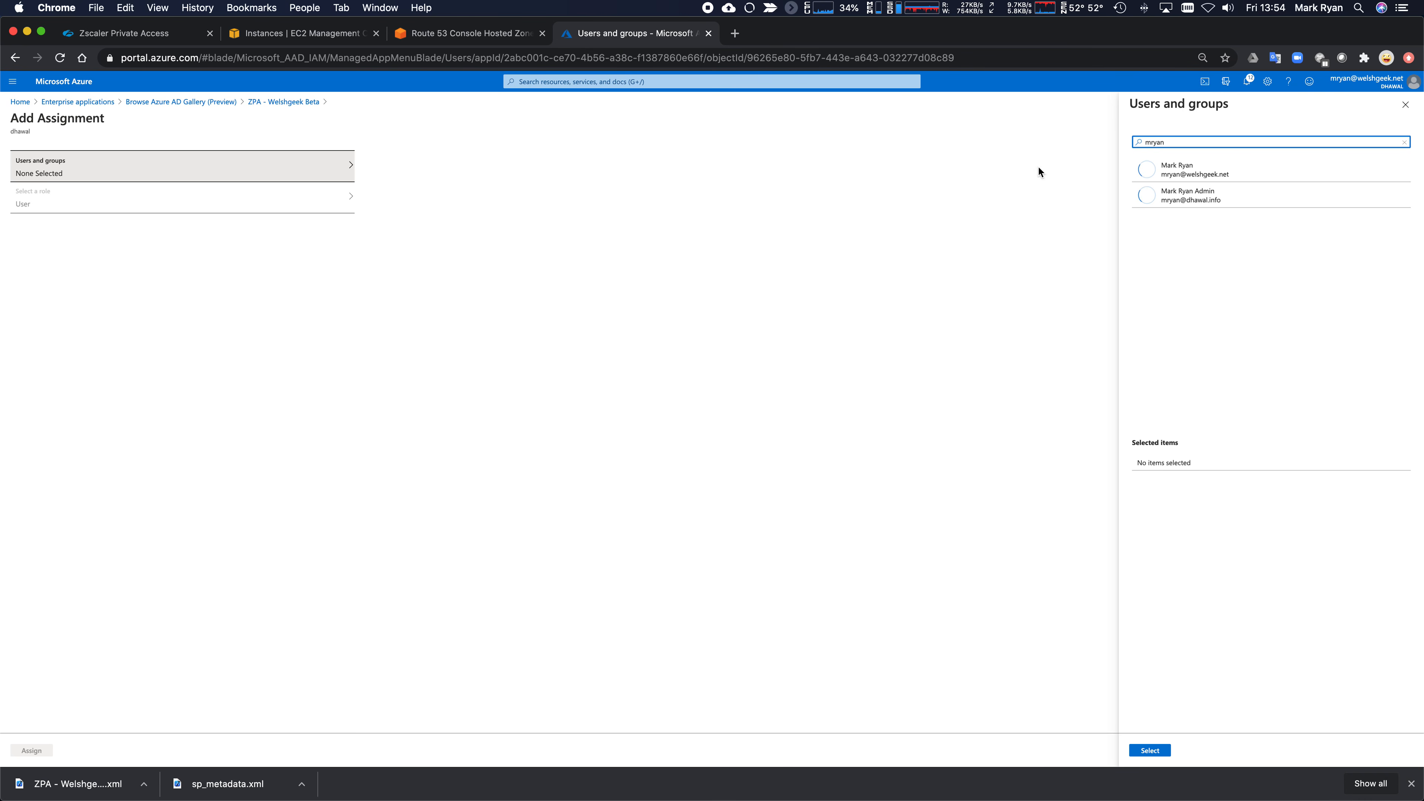
{"action": "left_click", "coordinate": [1155, 169]}
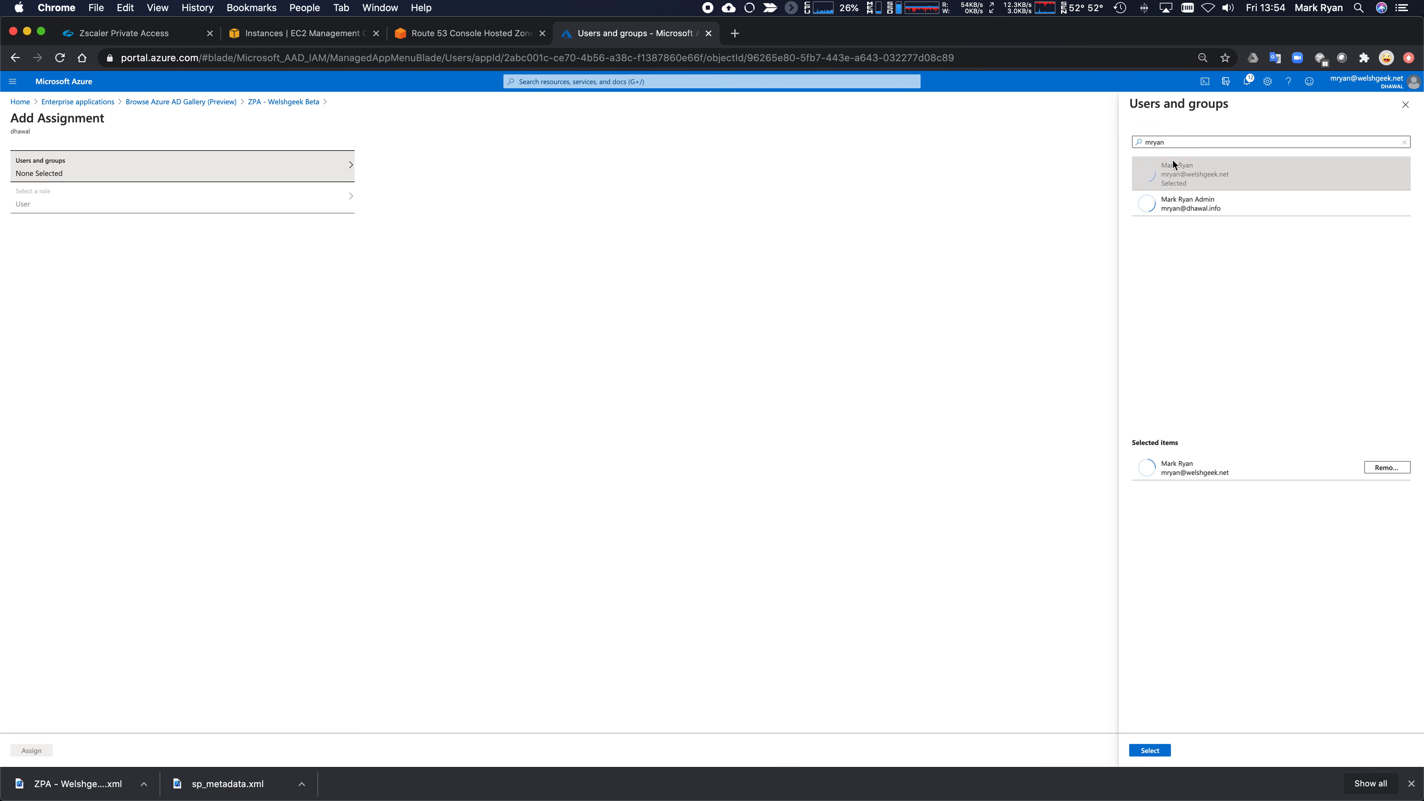
{"action": "left_click", "coordinate": [1135, 754]}
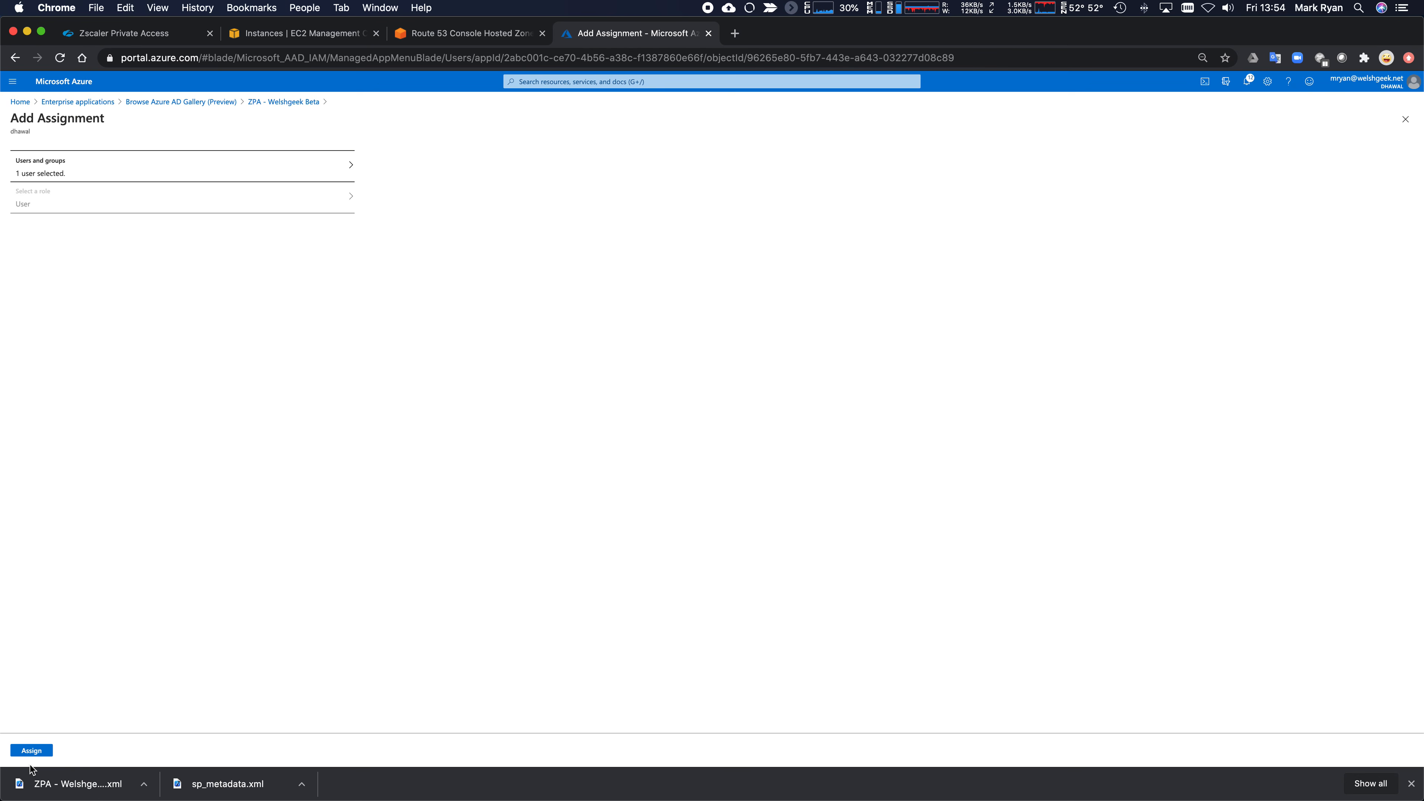
{"action": "left_click", "coordinate": [34, 752]}
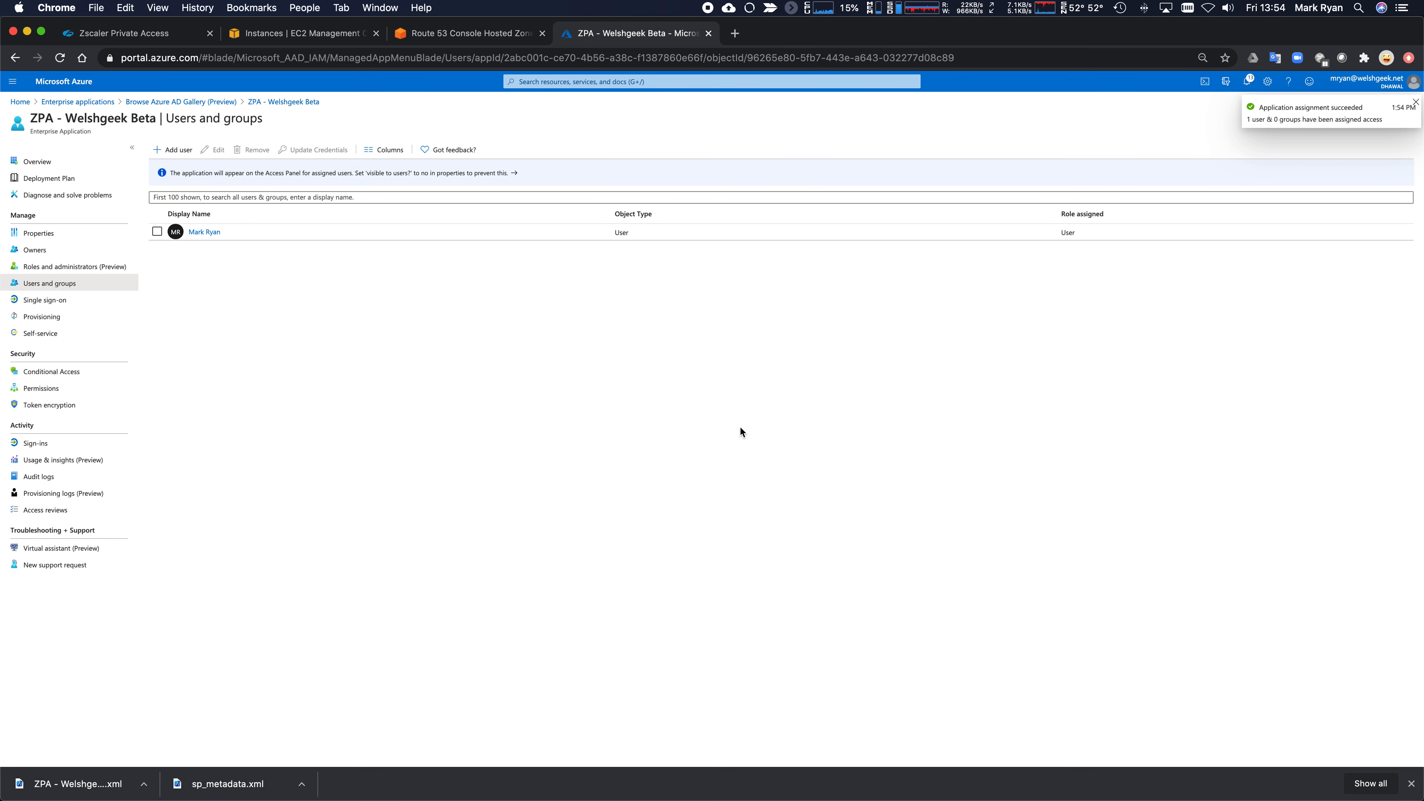
{"action": "left_click", "coordinate": [152, 35]}
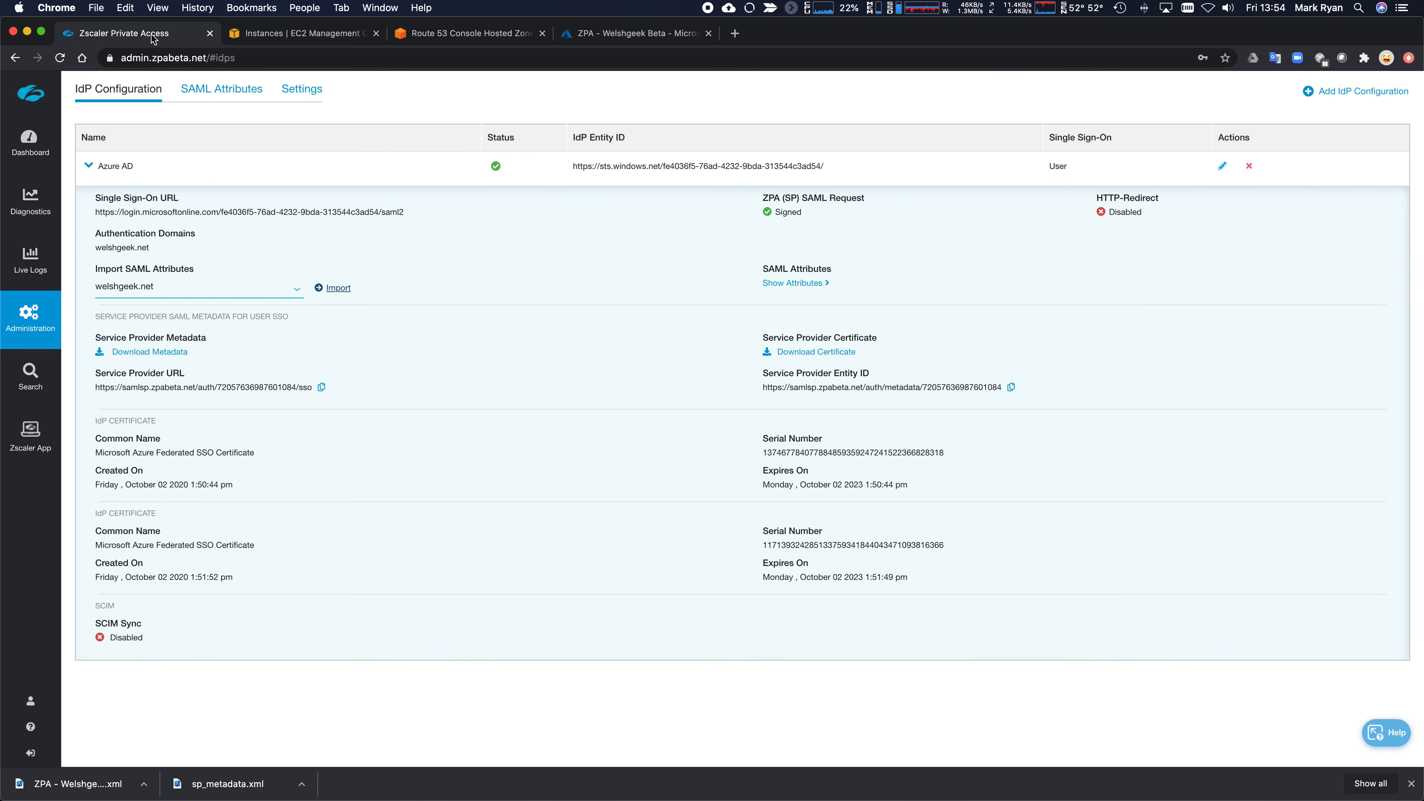
- Import the Azure AD SAML attributes and scroll through the ten returned attribute mappings
{"action": "left_click", "coordinate": [341, 287]}
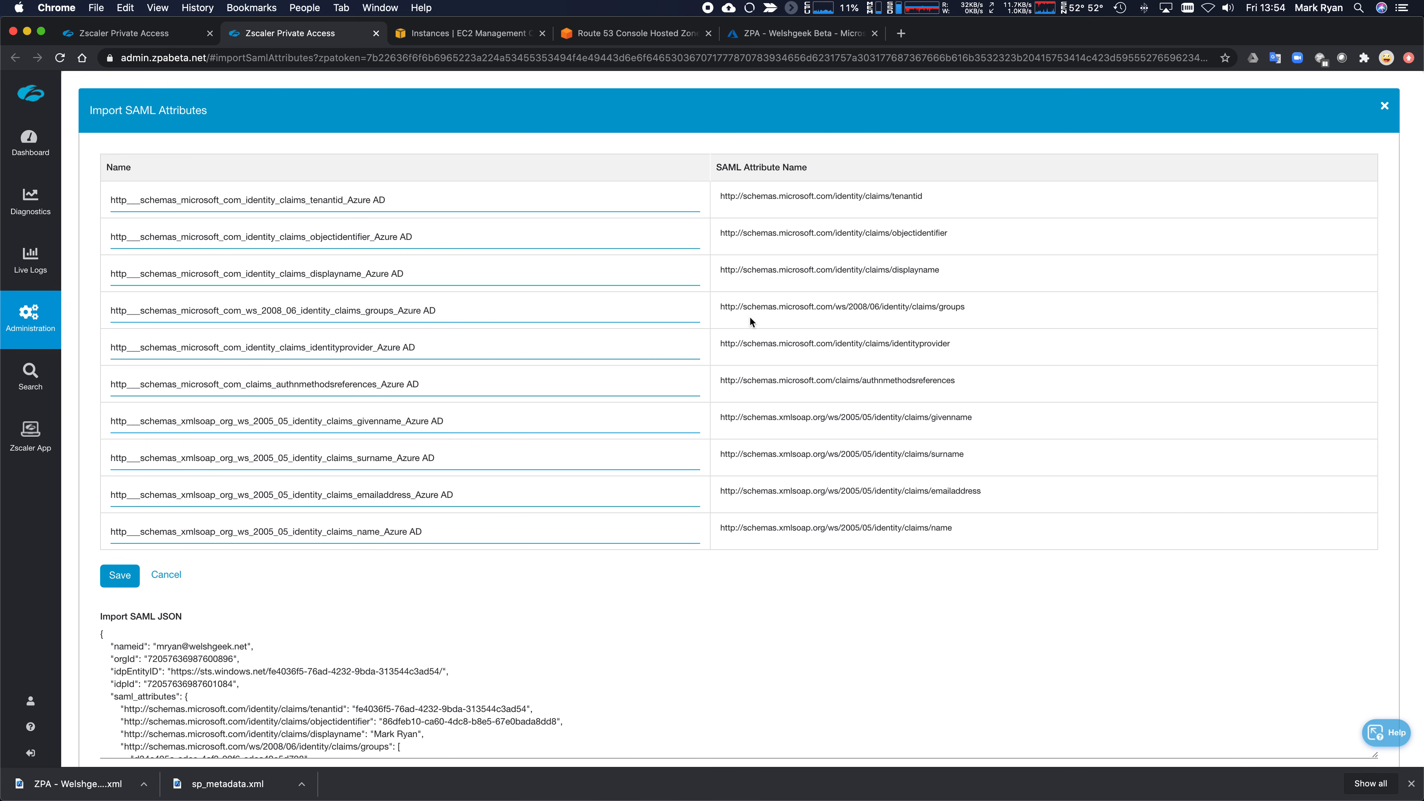
{"action": "scroll", "coordinate": [802, 636], "scroll_direction": "down", "scroll_amount": 5}
{"action": "scroll", "coordinate": [784, 645], "scroll_direction": "down", "scroll_amount": 5}
{"action": "scroll", "coordinate": [783, 643], "scroll_direction": "up", "scroll_amount": 8}
{"action": "scroll", "coordinate": [783, 644], "scroll_direction": "up", "scroll_amount": 5}
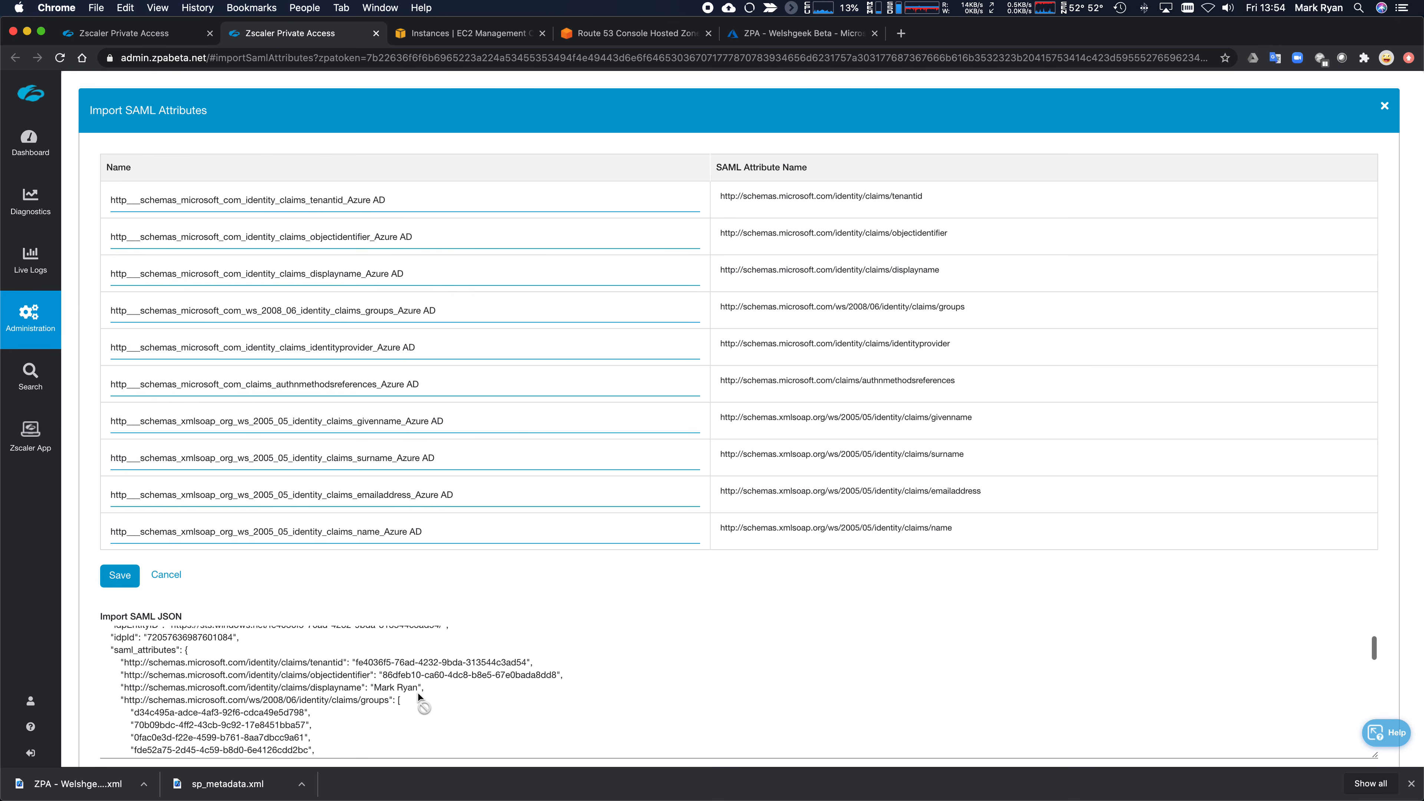
{"action": "scroll", "coordinate": [419, 694], "scroll_direction": "down", "scroll_amount": 5}
{"action": "scroll", "coordinate": [317, 662], "scroll_direction": "down", "scroll_amount": 10}
{"action": "scroll", "coordinate": [317, 671], "scroll_direction": "up", "scroll_amount": 15}
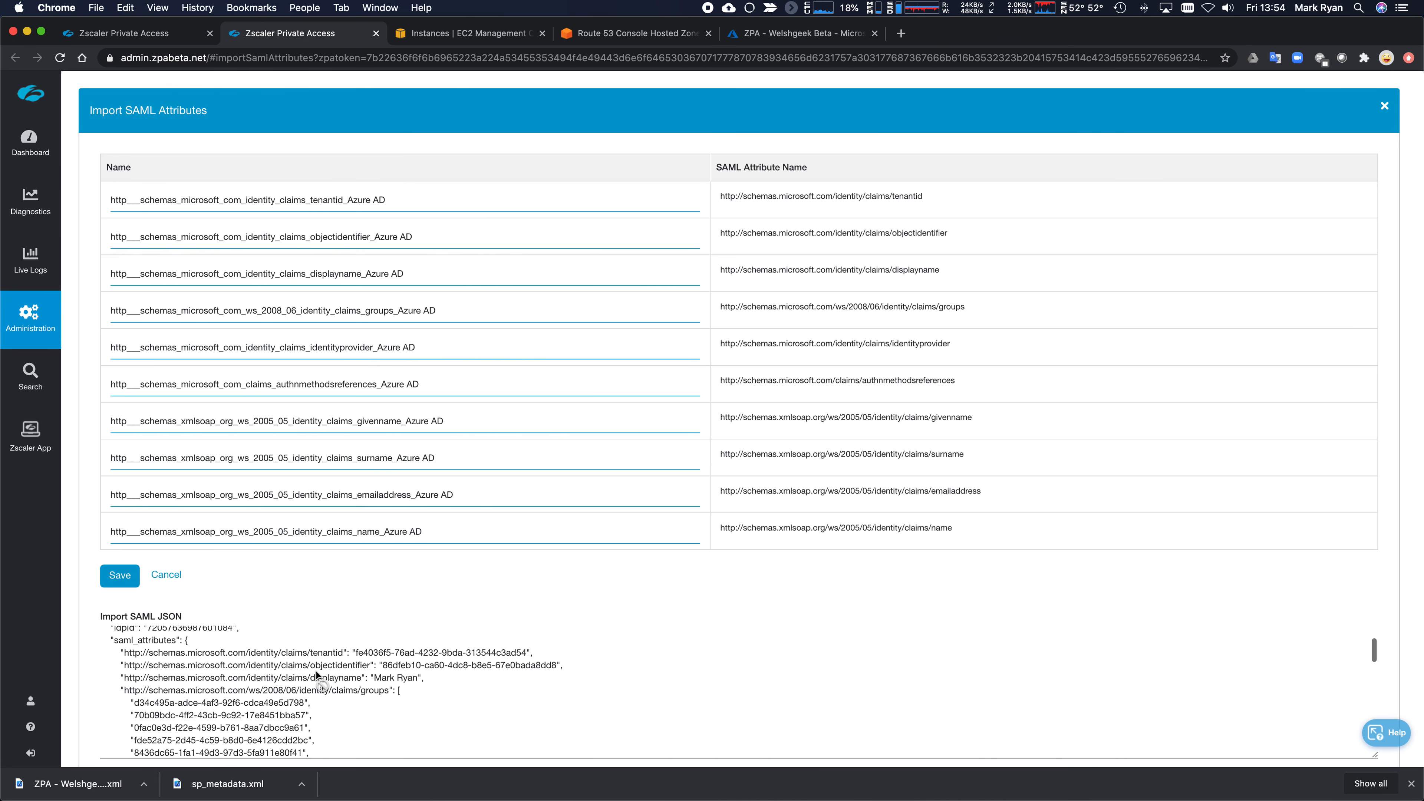
{"action": "scroll", "coordinate": [317, 673], "scroll_direction": "down", "scroll_amount": 10}
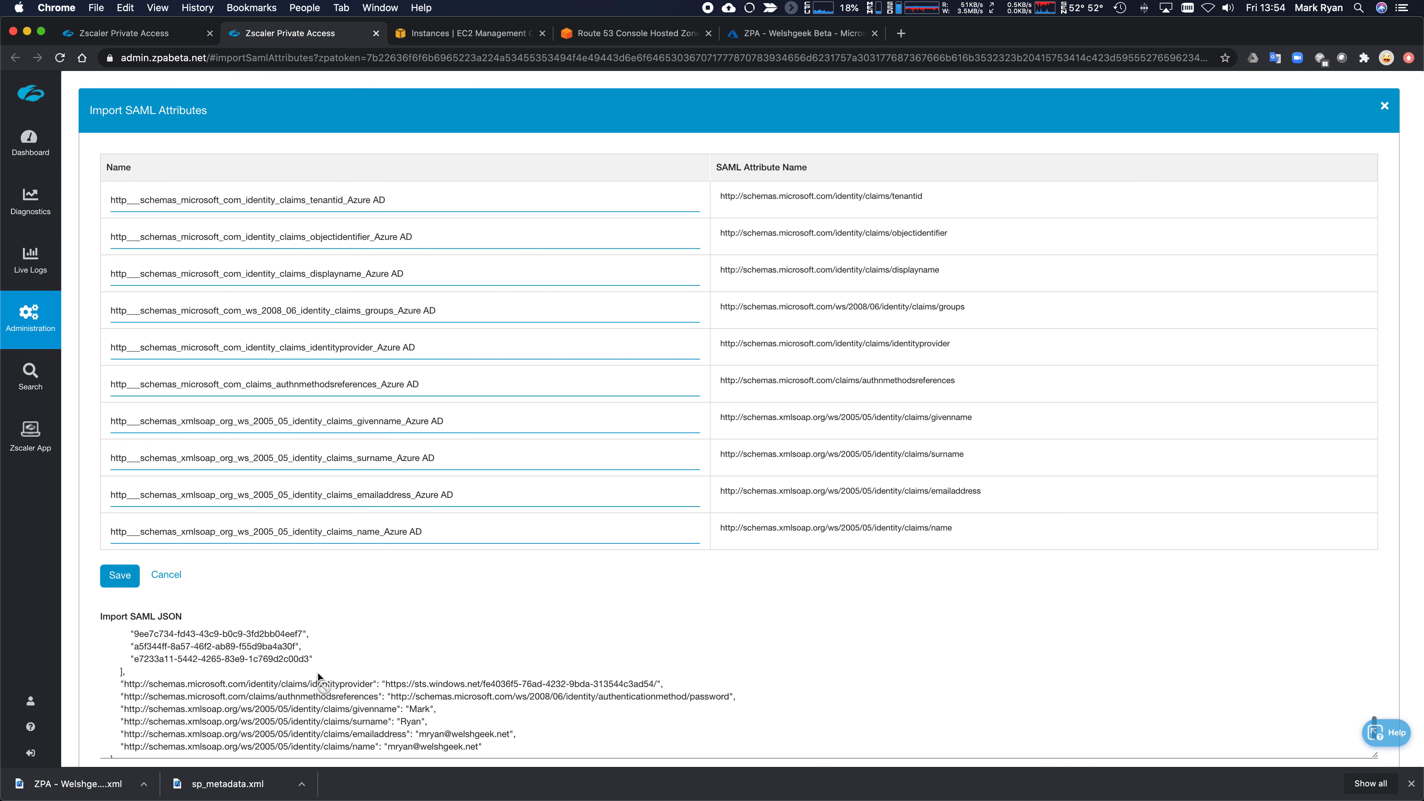
{"action": "scroll", "coordinate": [314, 679], "scroll_direction": "up", "scroll_amount": 5}
- Highlight a group ID in the Import SAML JSON box to inspect the groups claim
{"action": "left_click_drag", "start_coordinate": [134, 676], "coordinate": [429, 691]}
{"action": "scroll", "coordinate": [430, 692], "scroll_direction": "down", "scroll_amount": 3}
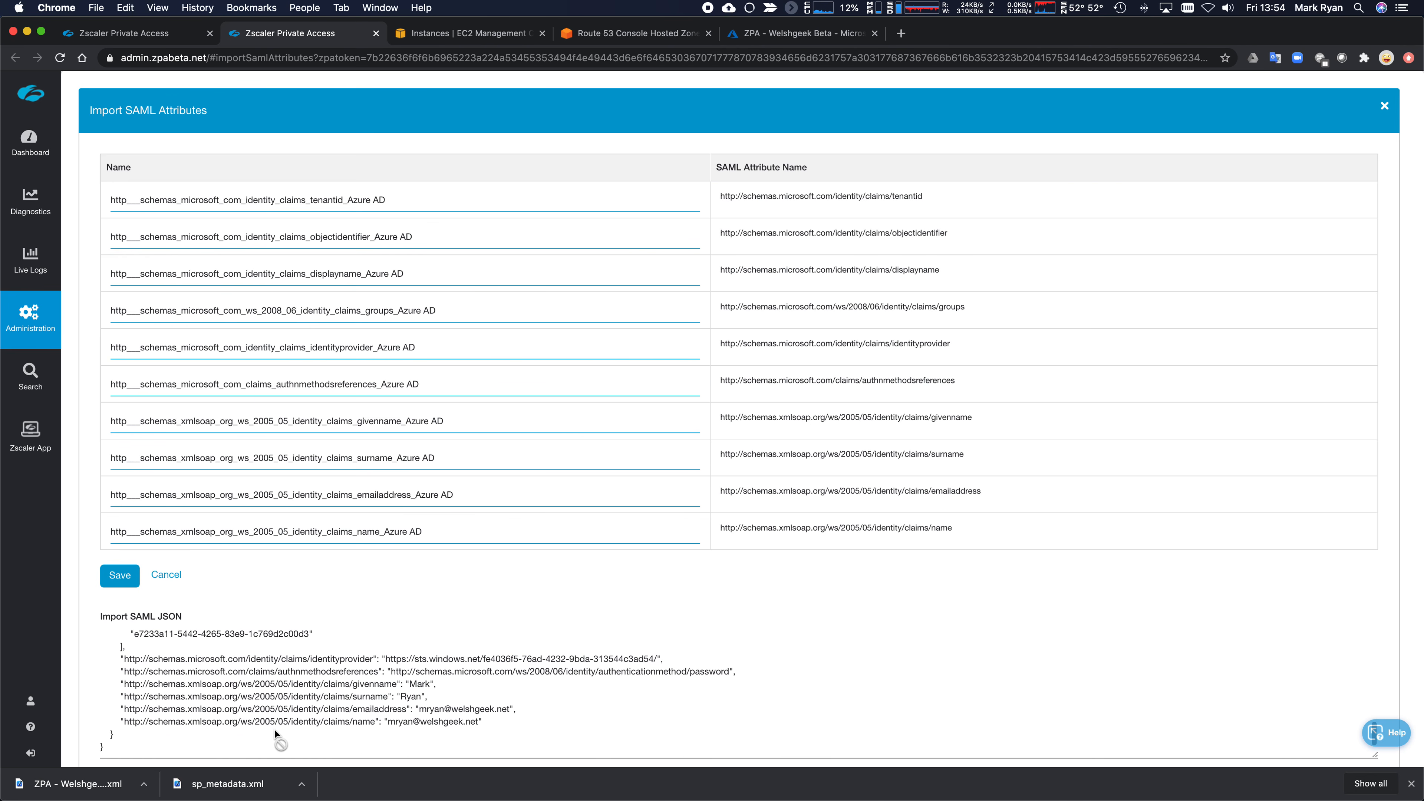
{"action": "left_click", "coordinate": [781, 34]}
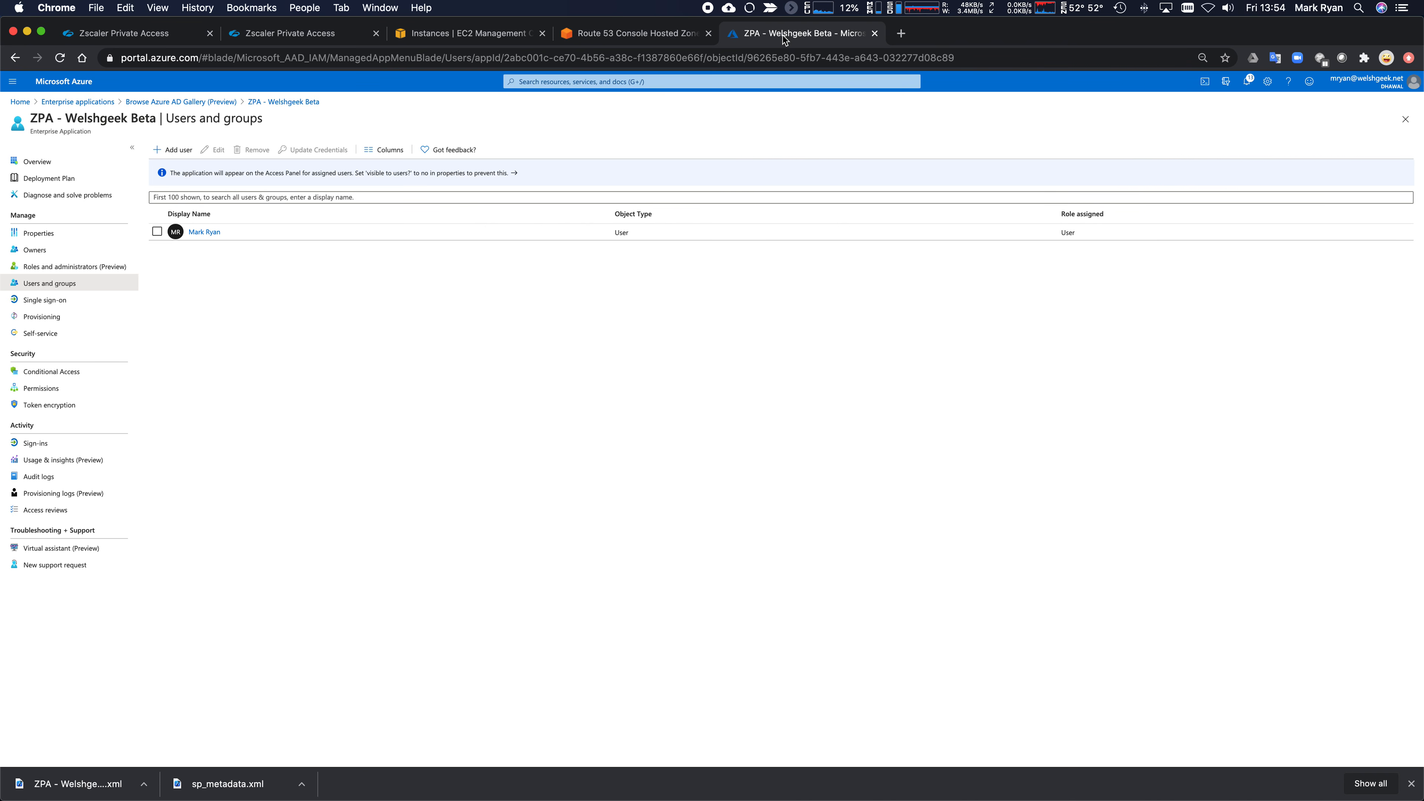
- Open ZPA - Welshgeek Beta from Enterprise applications and go to its SAML single sign-on setup
{"action": "left_click", "coordinate": [229, 102]}
{"action": "left_click", "coordinate": [108, 101]}
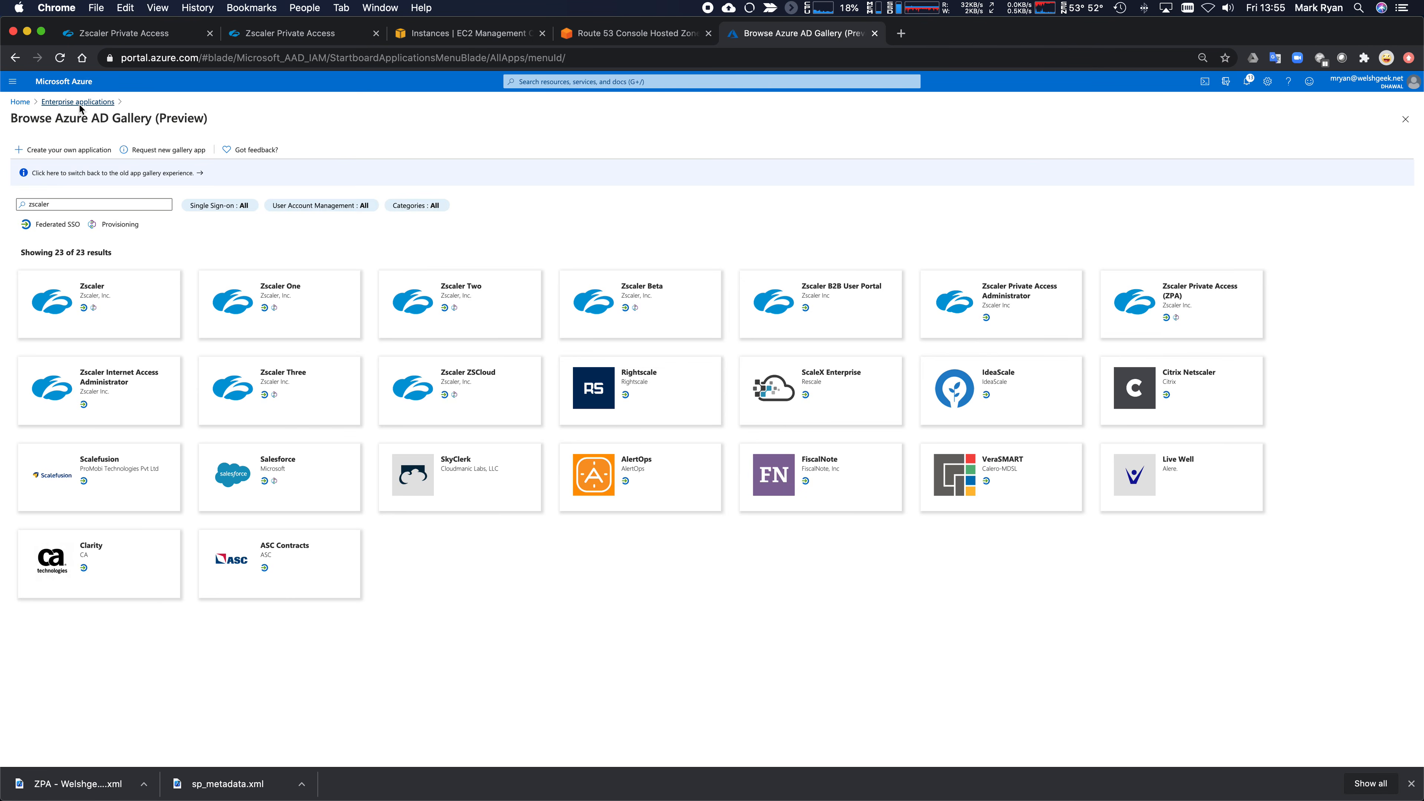
{"action": "scroll", "coordinate": [327, 517], "scroll_direction": "down", "scroll_amount": 1}
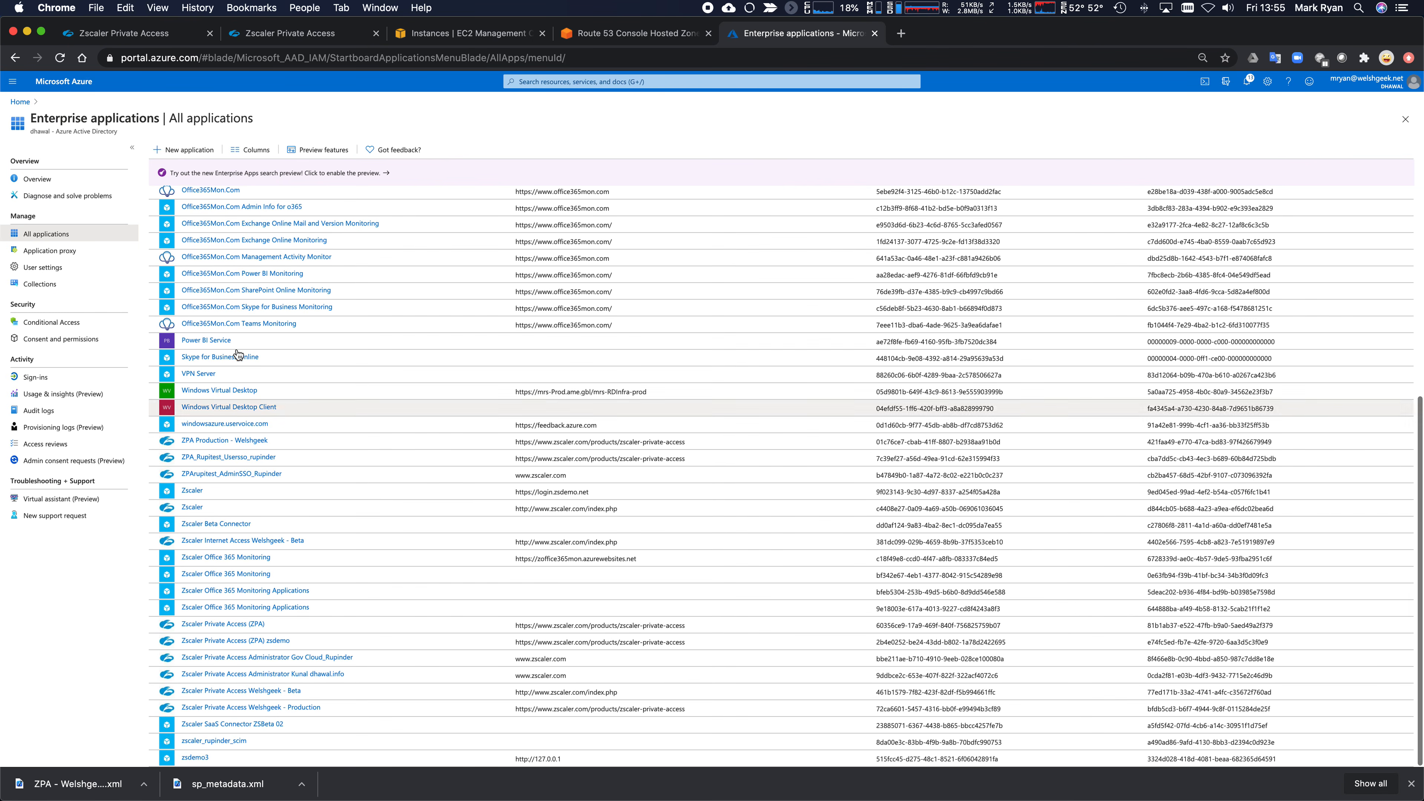
{"action": "left_click", "coordinate": [61, 58]}
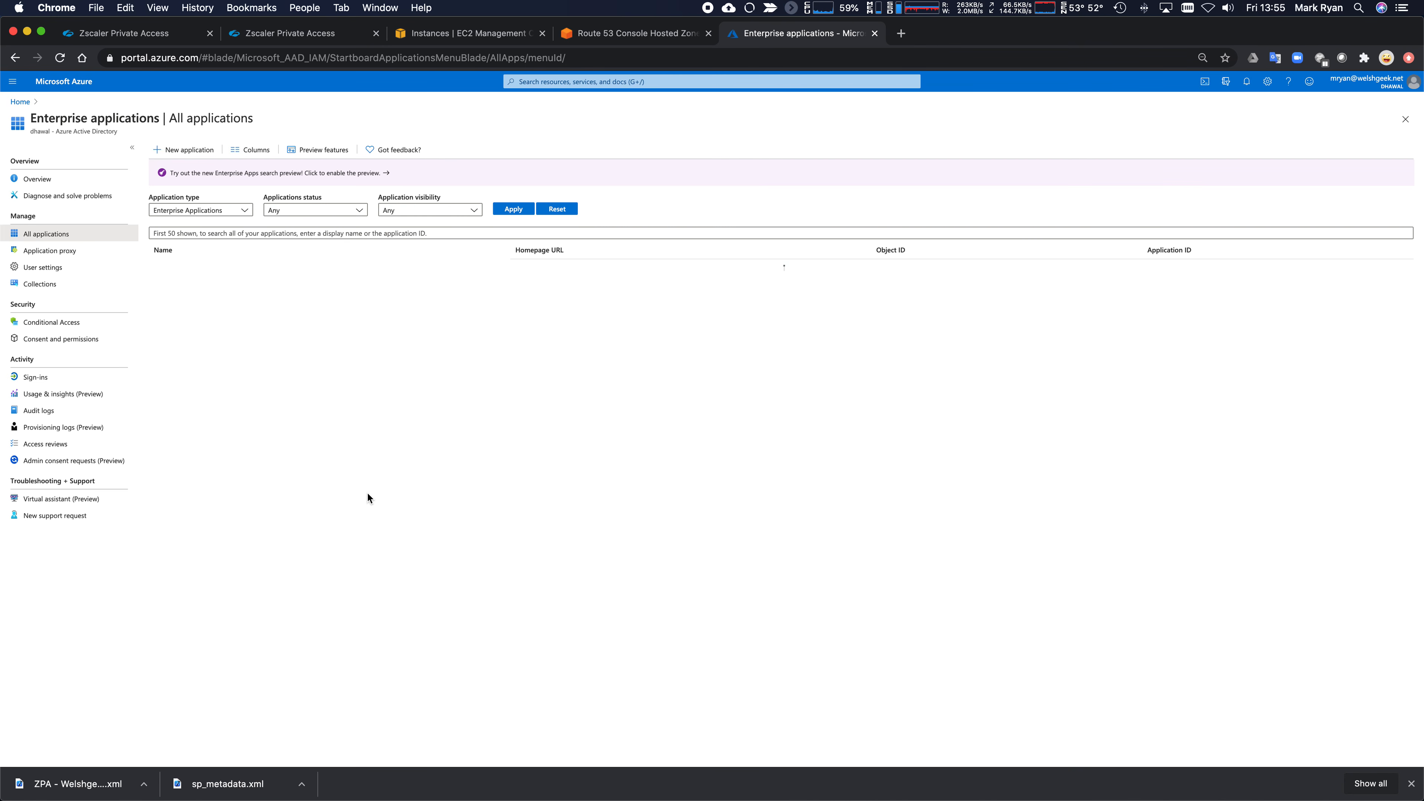
{"action": "scroll", "coordinate": [363, 507], "scroll_direction": "down", "scroll_amount": 1}
{"action": "scroll", "coordinate": [363, 508], "scroll_direction": "down", "scroll_amount": 5}
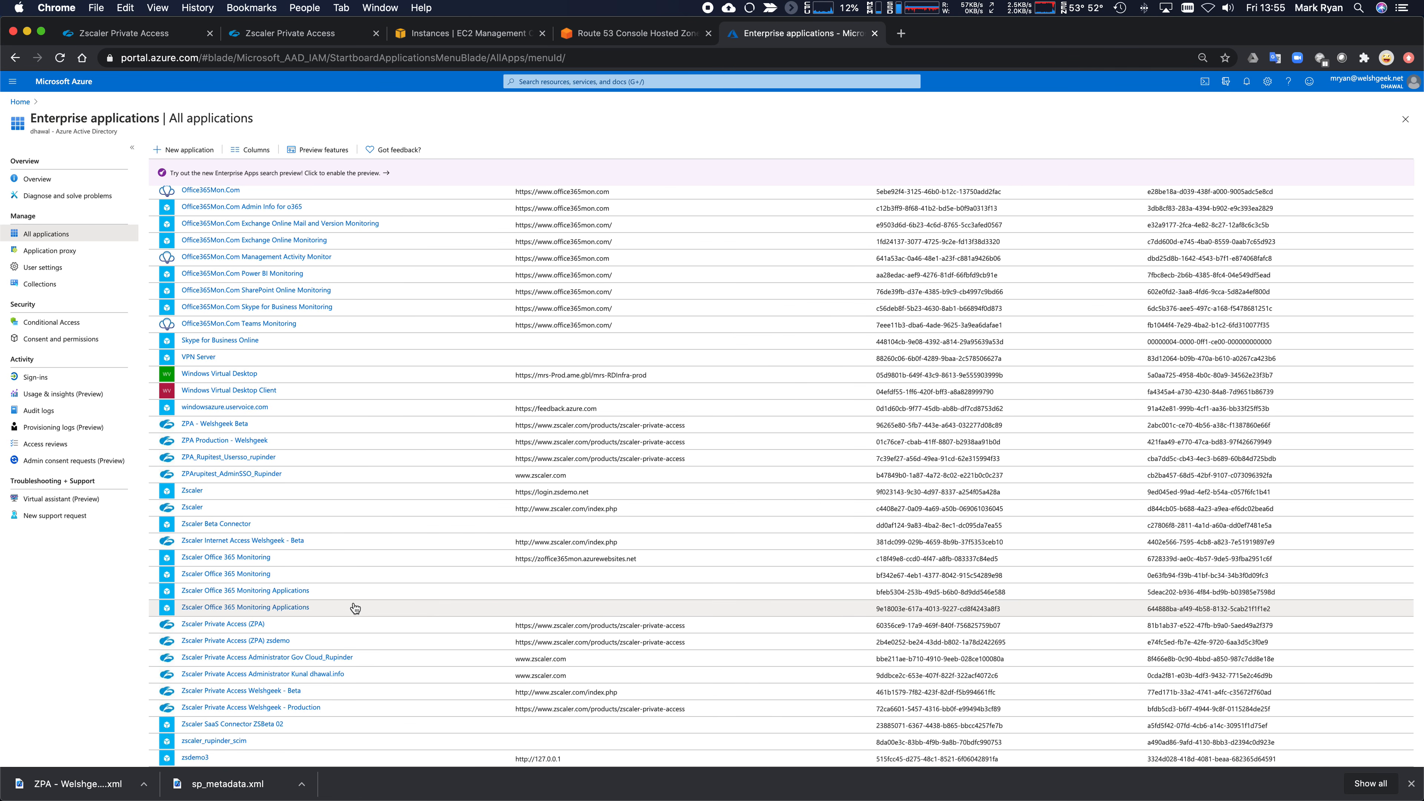
{"action": "left_click", "coordinate": [225, 424]}
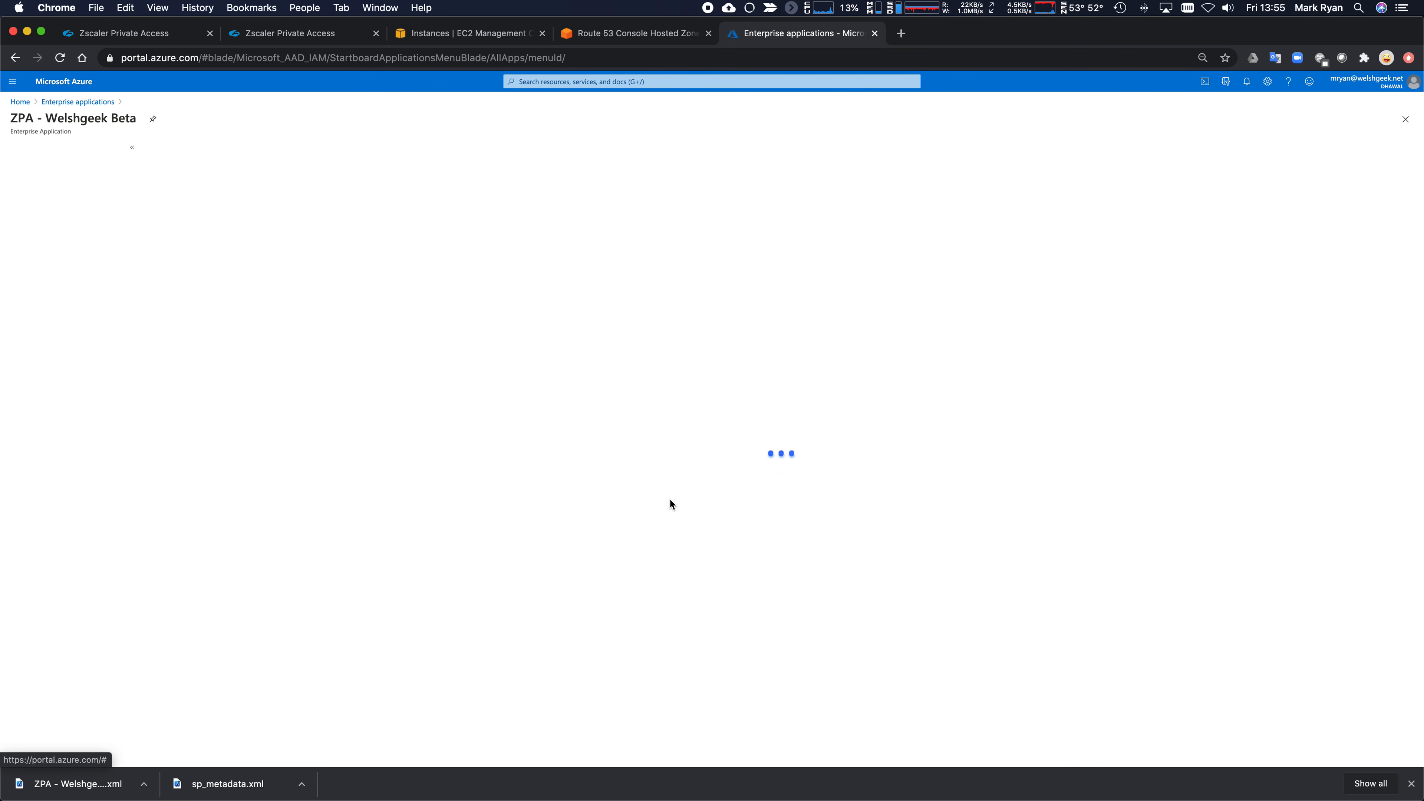
{"action": "left_click", "coordinate": [378, 324]}
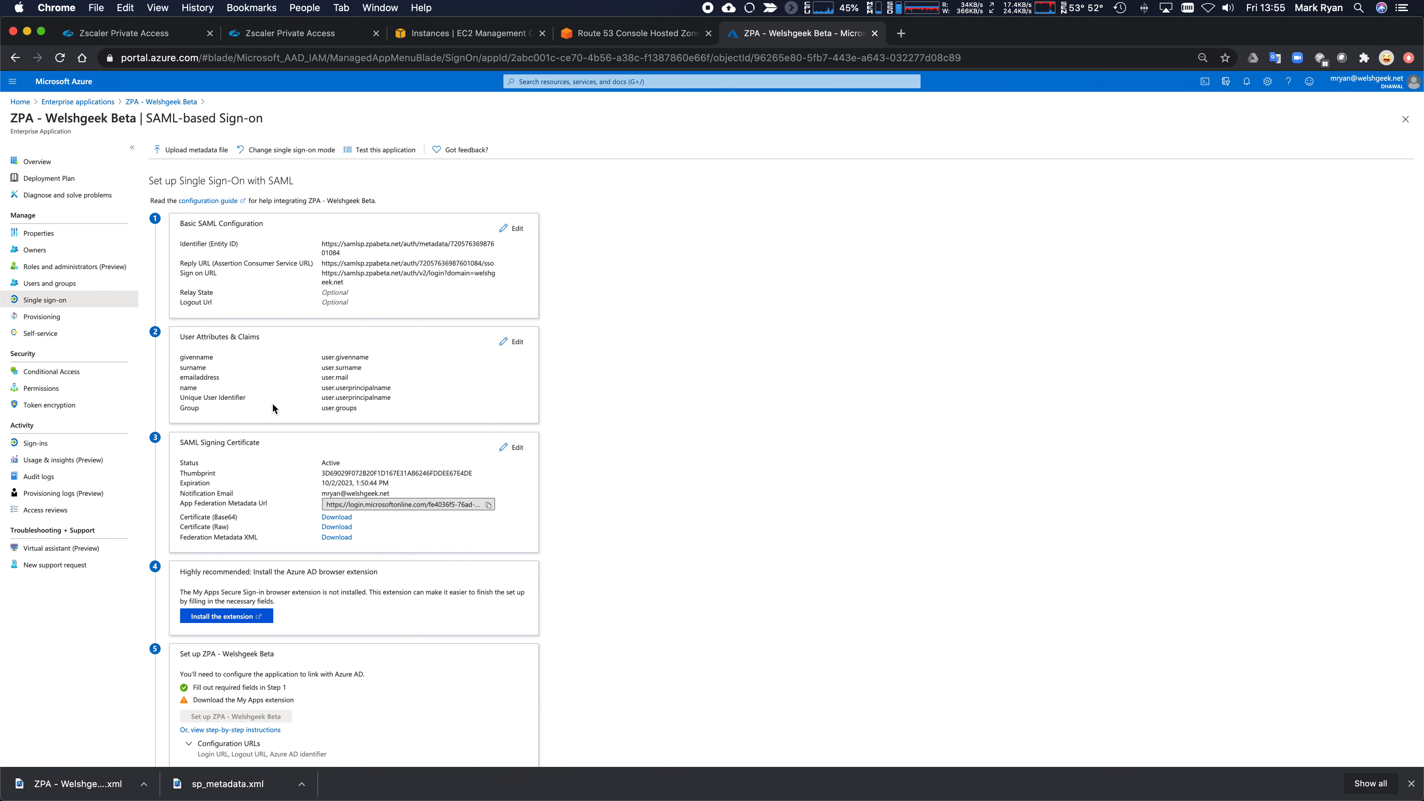
- Change the groups claim source attribute from Group ID to sAMAccountName and save
{"action": "left_click_drag", "start_coordinate": [320, 411], "coordinate": [367, 413]}
{"action": "left_click", "coordinate": [508, 342]}
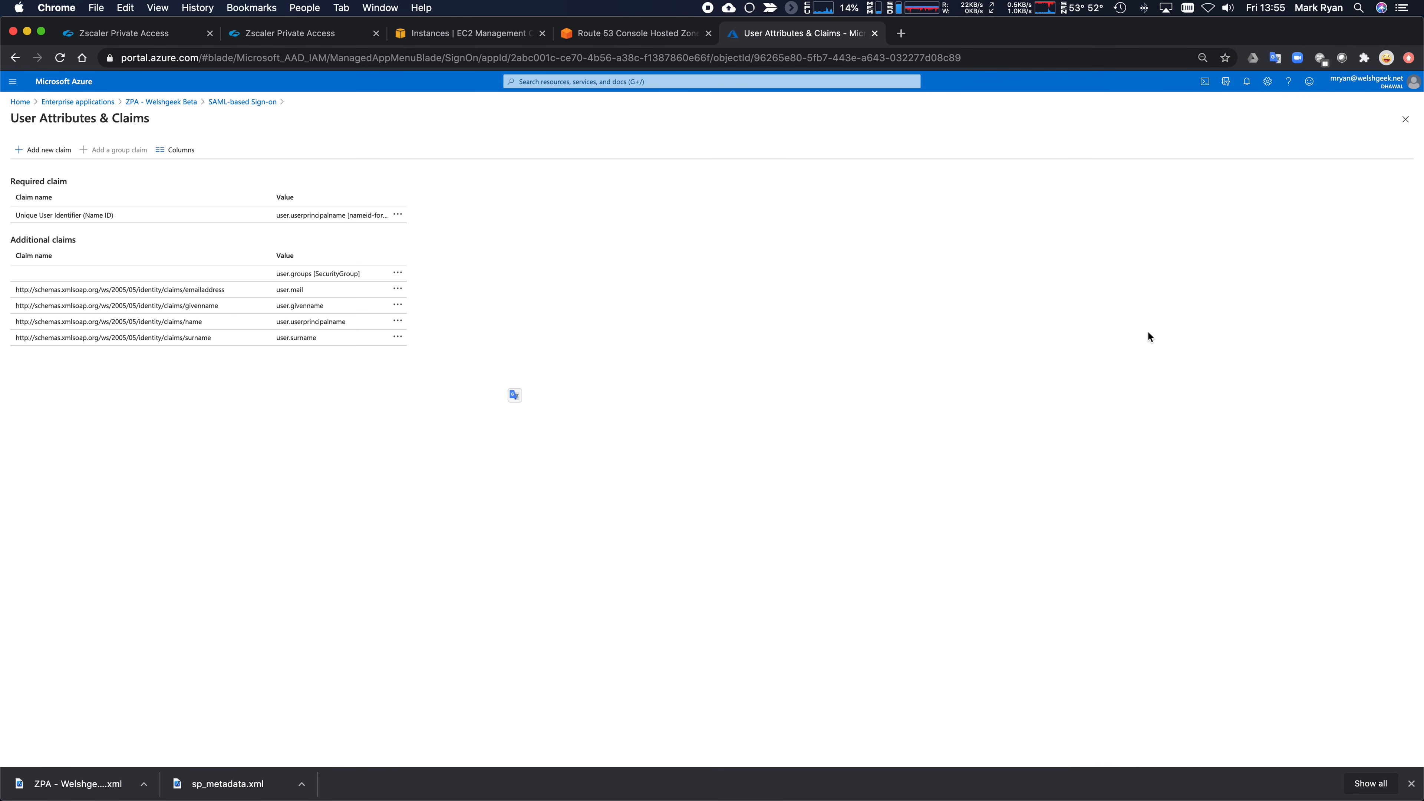
{"action": "left_click", "coordinate": [151, 274]}
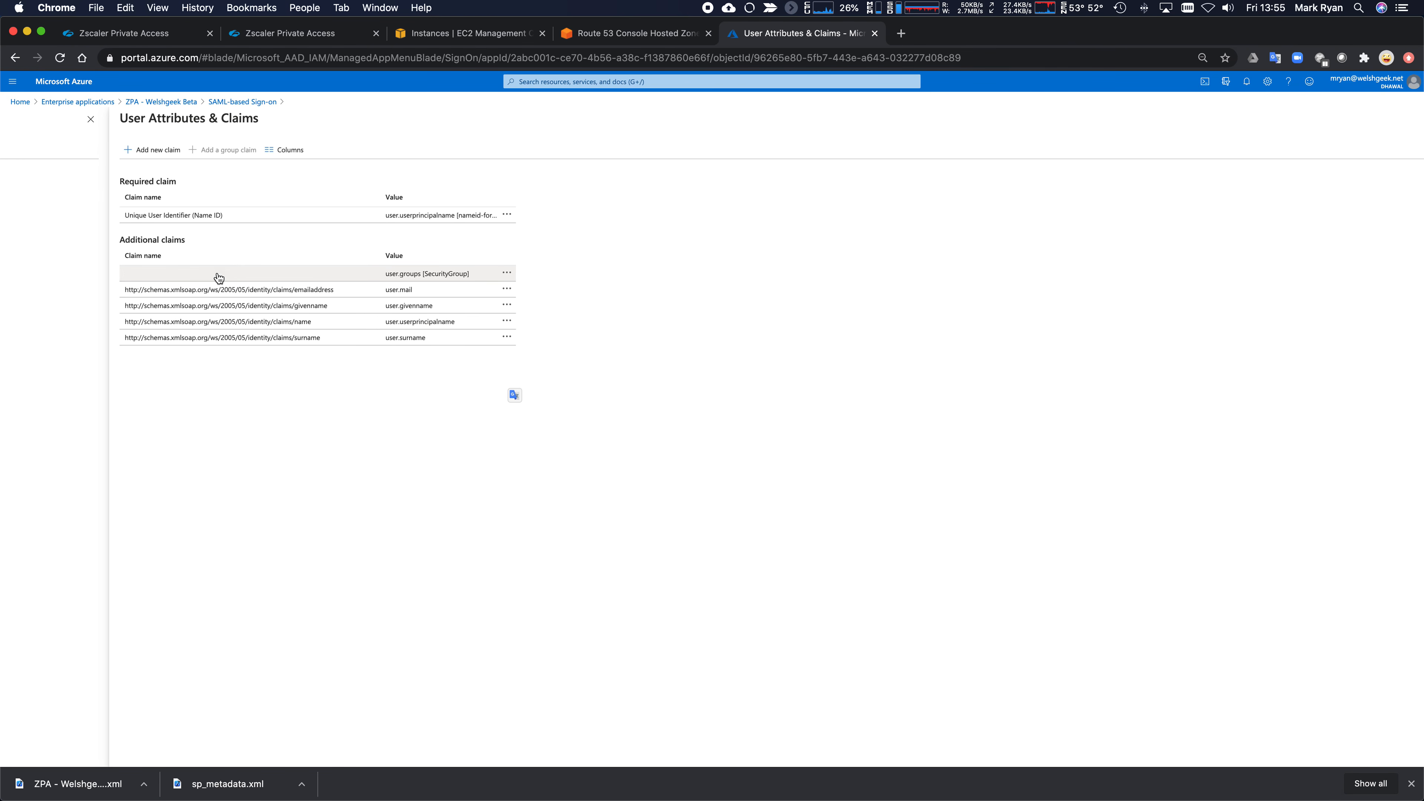
{"action": "left_click", "coordinate": [1213, 243]}
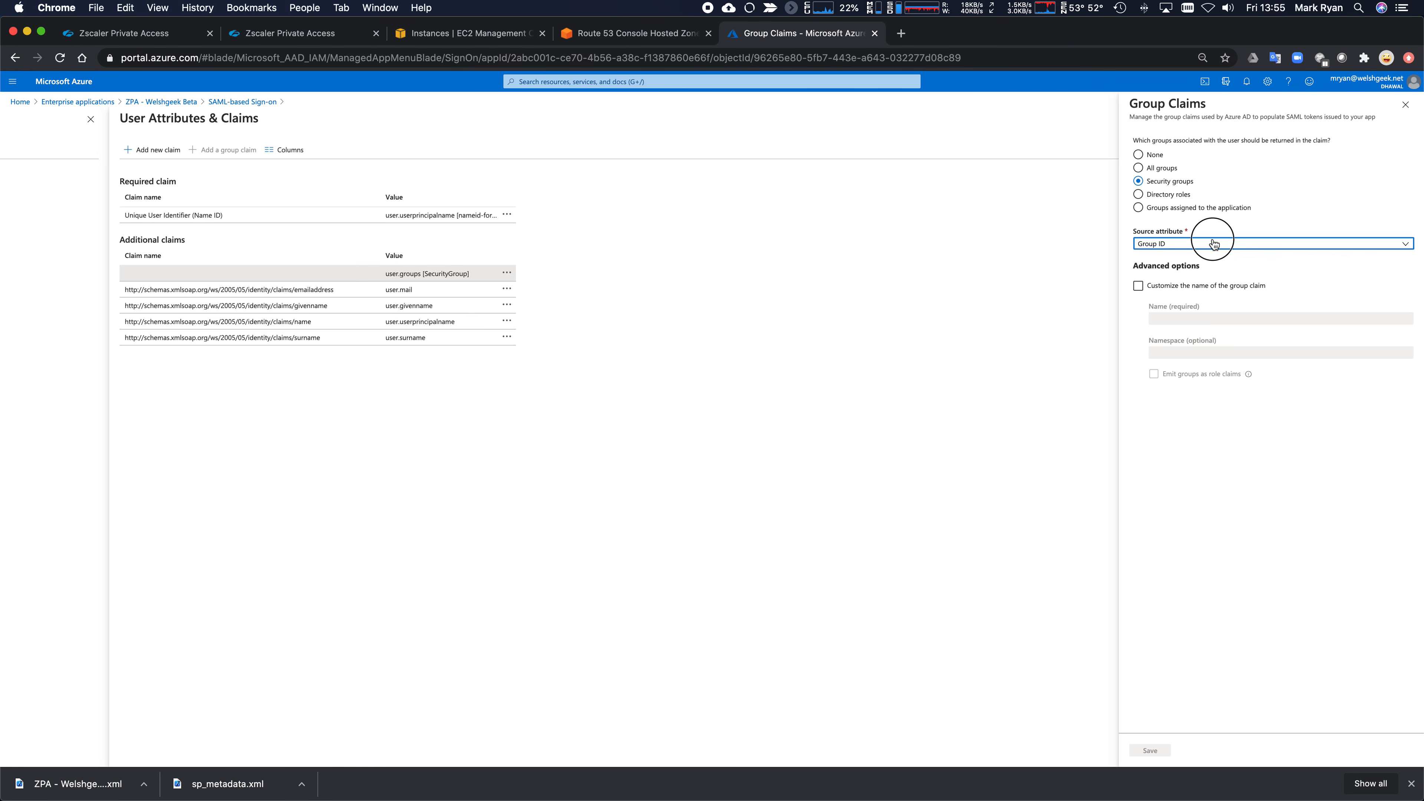
{"action": "left_click", "coordinate": [1205, 276]}
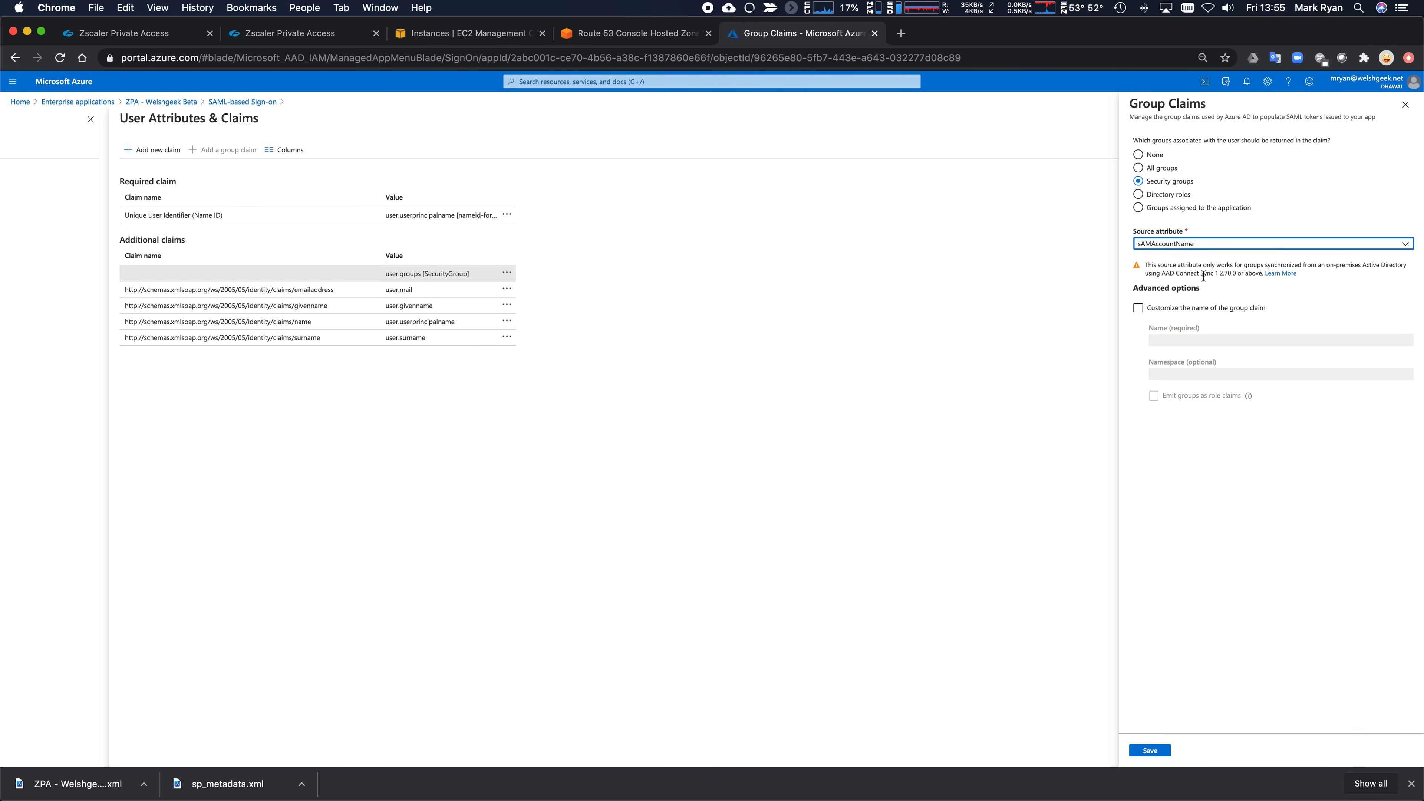
{"action": "left_click", "coordinate": [1151, 750]}
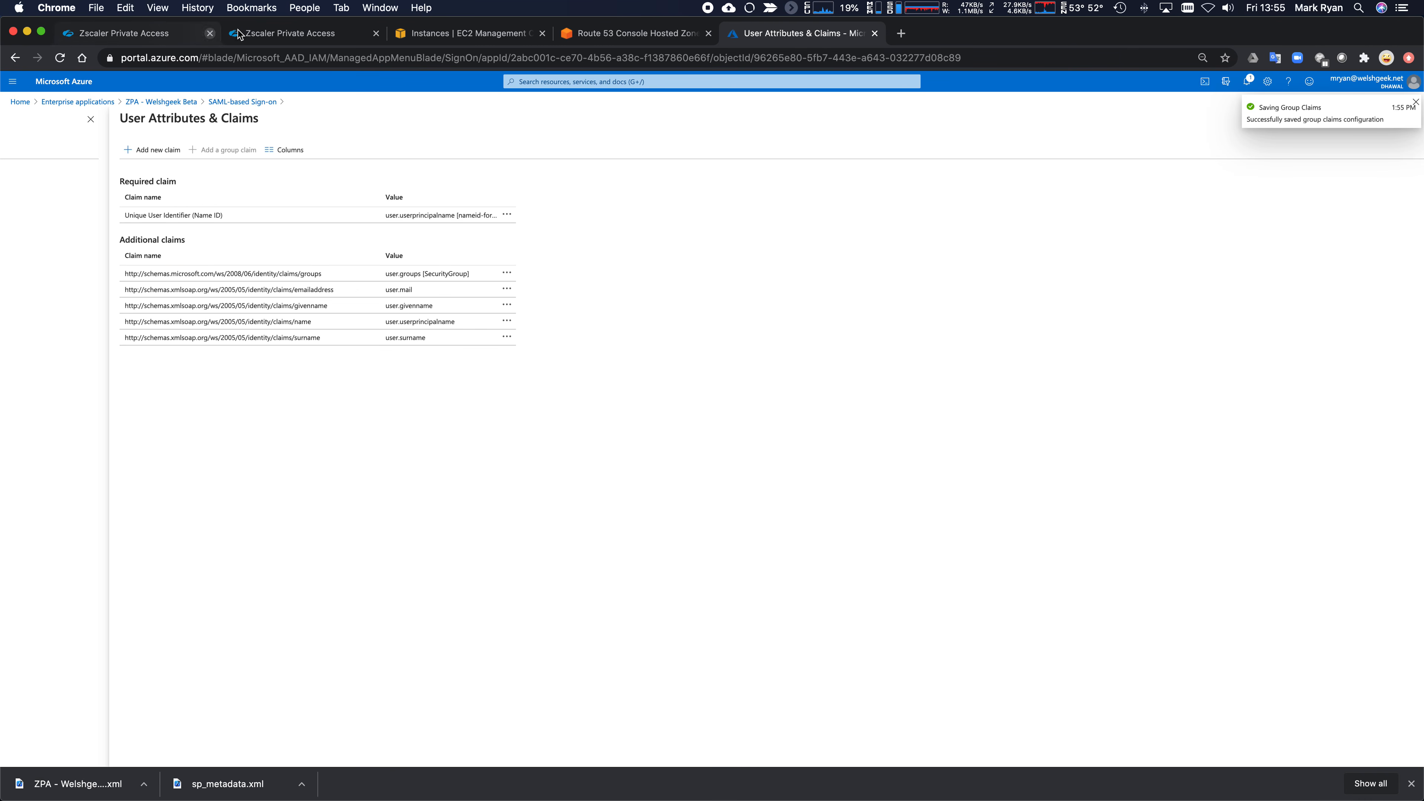
{"action": "left_click", "coordinate": [292, 34]}
{"action": "left_click", "coordinate": [376, 33]}
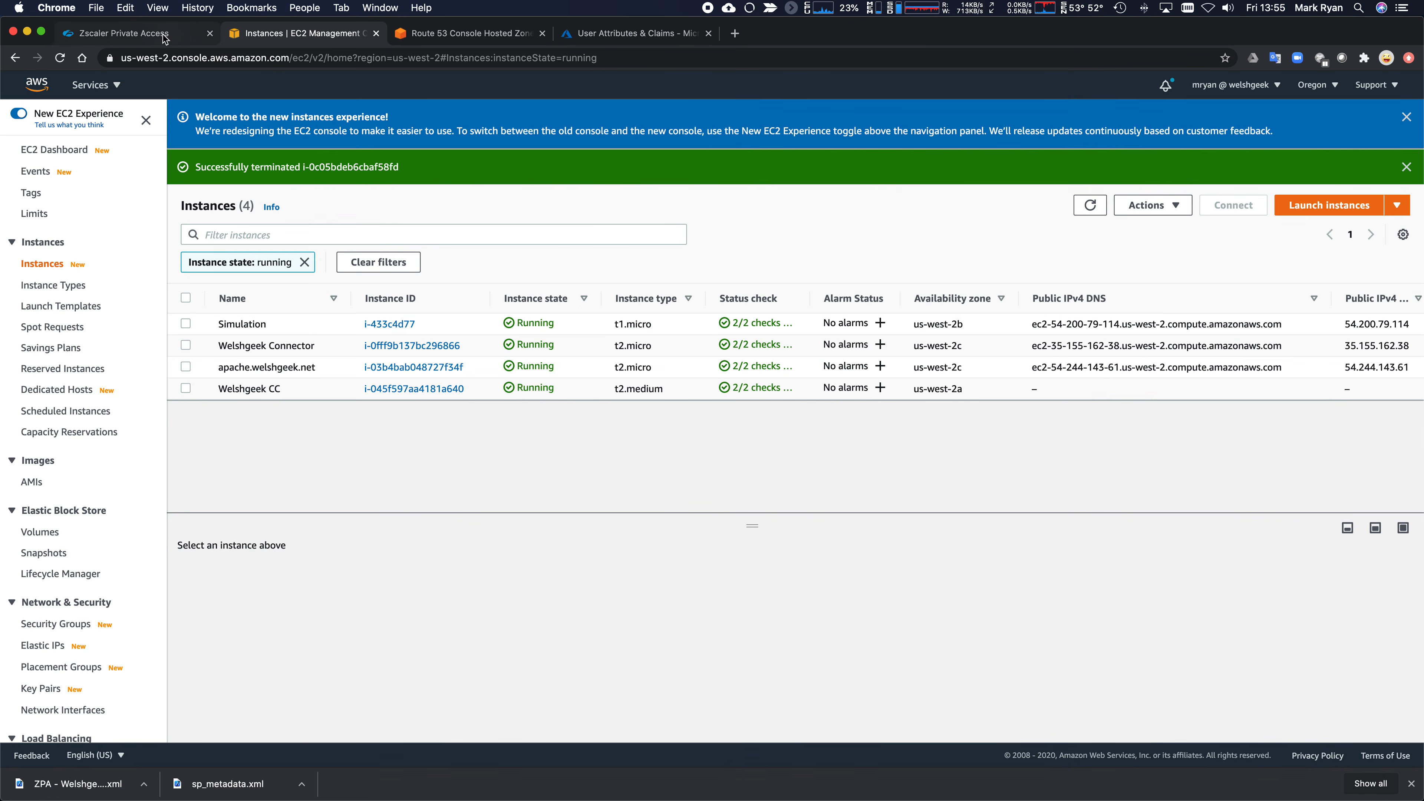
- Import the SAML attributes for the welshgeek.net domain
{"action": "left_click", "coordinate": [169, 34]}
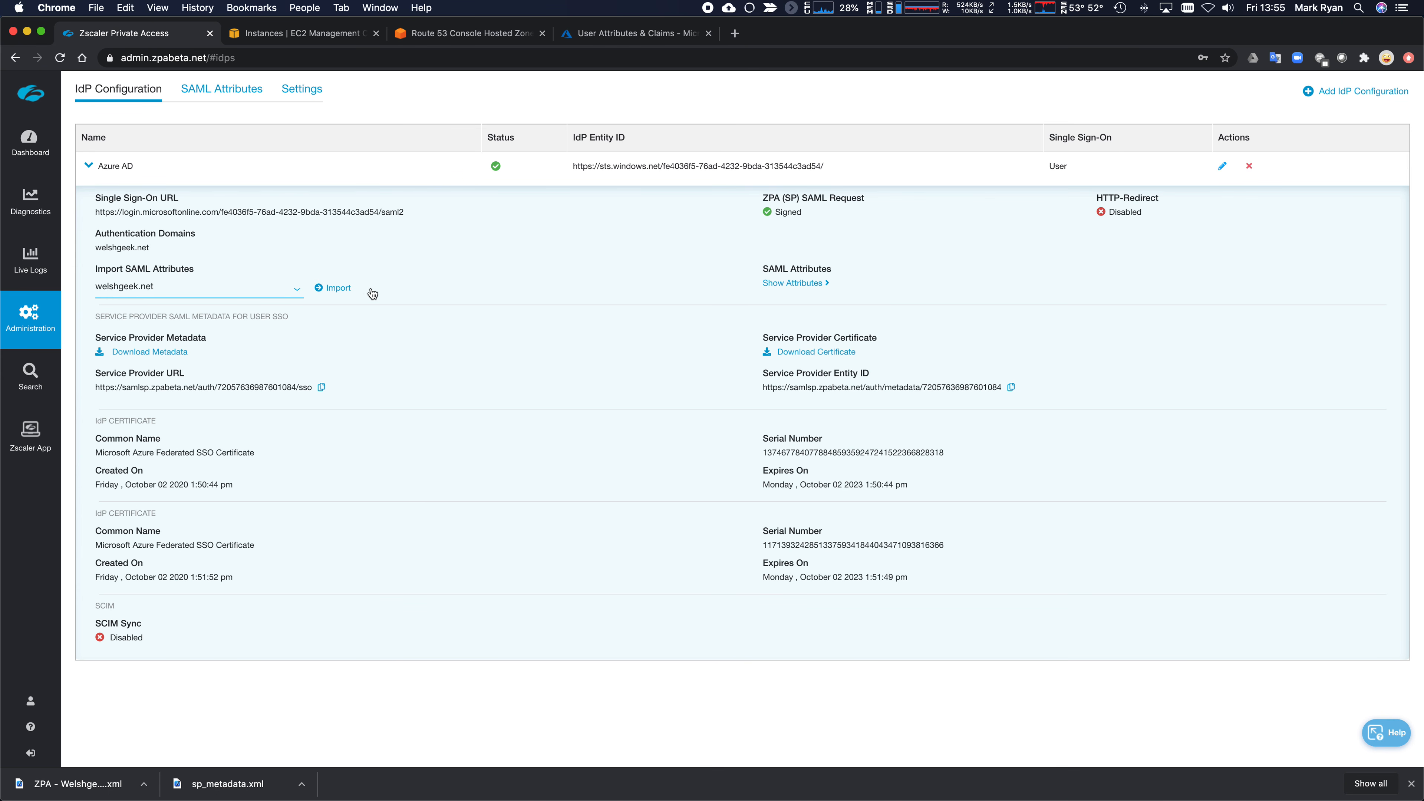
{"action": "left_click", "coordinate": [336, 288]}
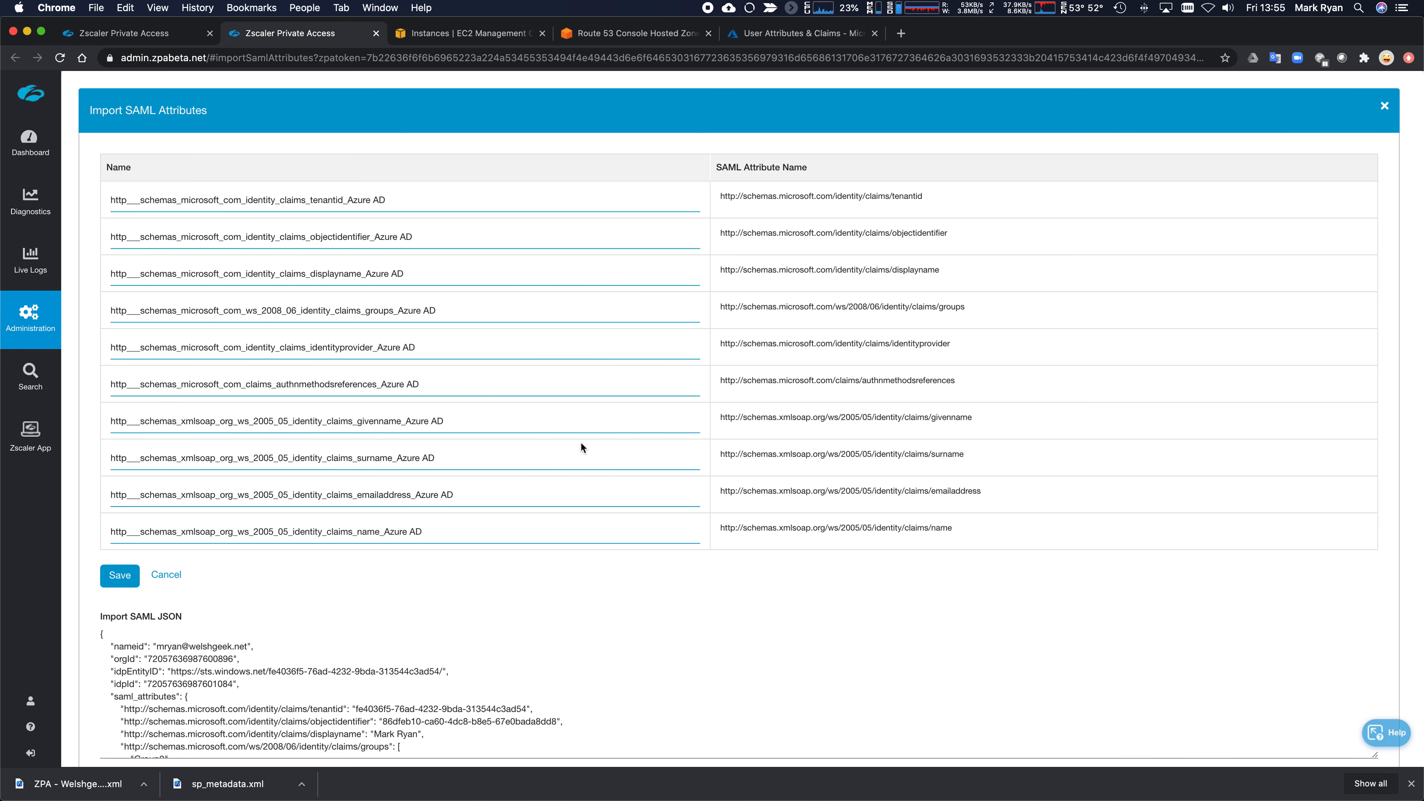
{"action": "scroll", "coordinate": [578, 446], "scroll_direction": "down", "scroll_amount": 2}
{"action": "scroll", "coordinate": [533, 668], "scroll_direction": "down", "scroll_amount": 5}
{"action": "scroll", "coordinate": [534, 662], "scroll_direction": "up", "scroll_amount": 1}
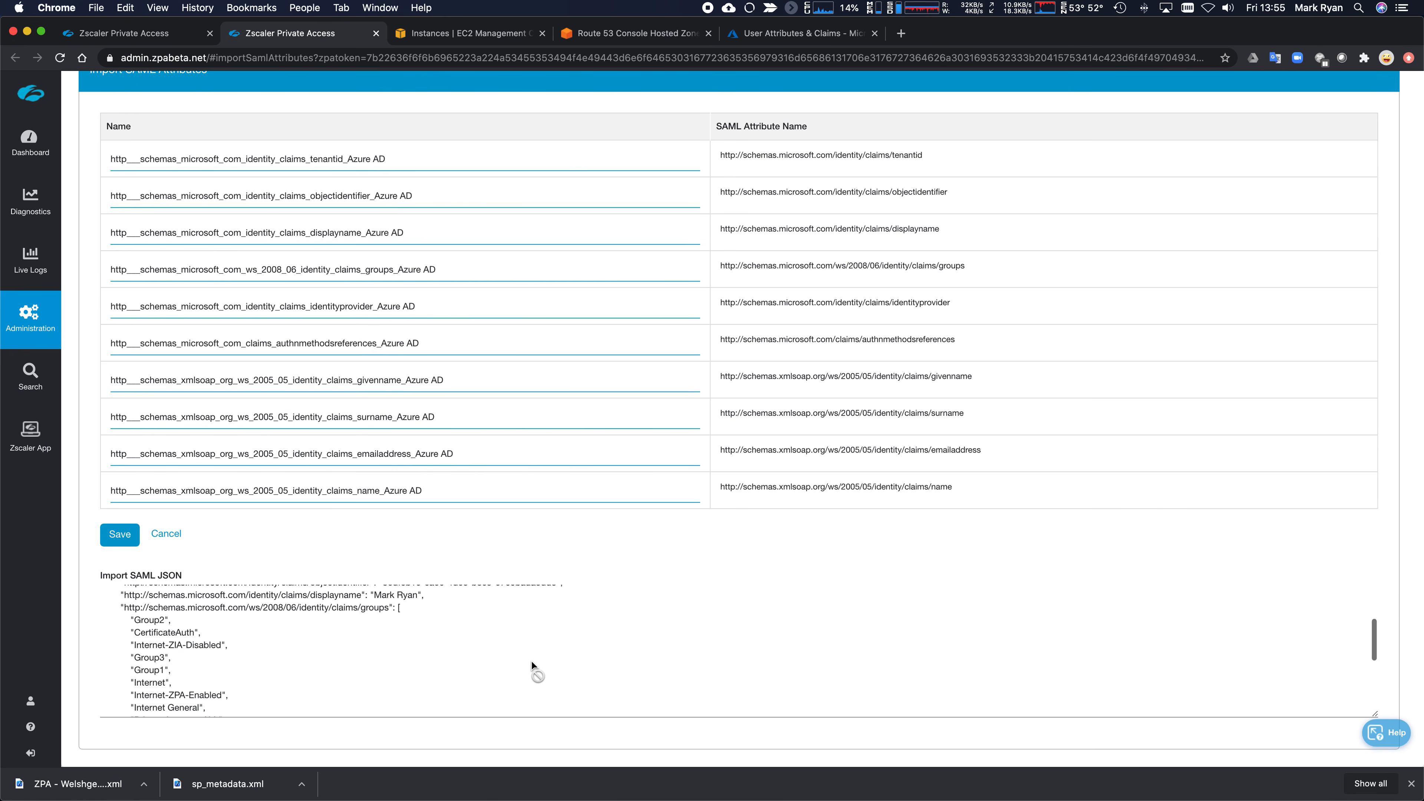
{"action": "scroll", "coordinate": [188, 622], "scroll_direction": "down", "scroll_amount": 1}
- Review the SAML JSON and attribute list, selecting the tenantid attribute's name for renaming
{"action": "left_click_drag", "start_coordinate": [134, 592], "coordinate": [169, 577]}
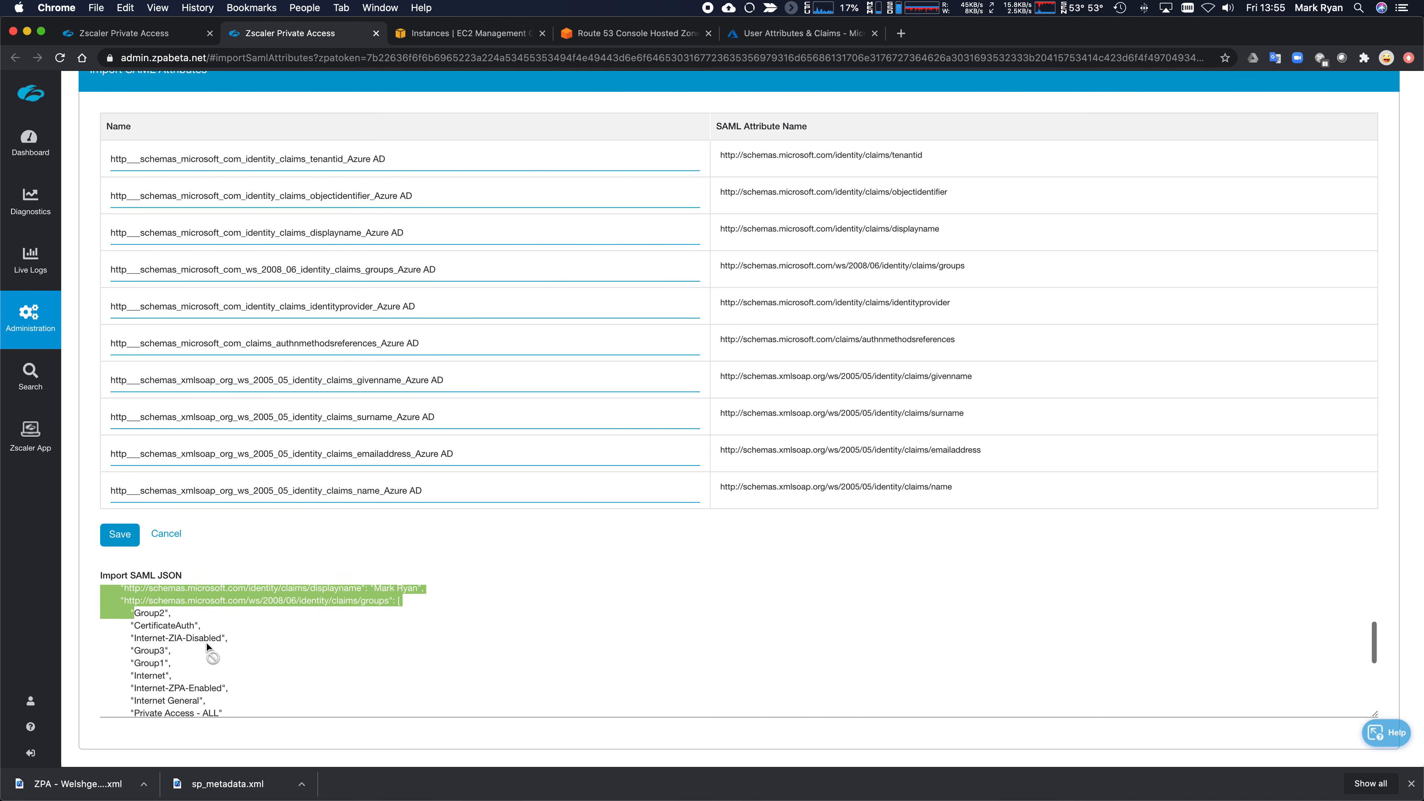
{"action": "scroll", "coordinate": [207, 643], "scroll_direction": "down", "scroll_amount": 2}
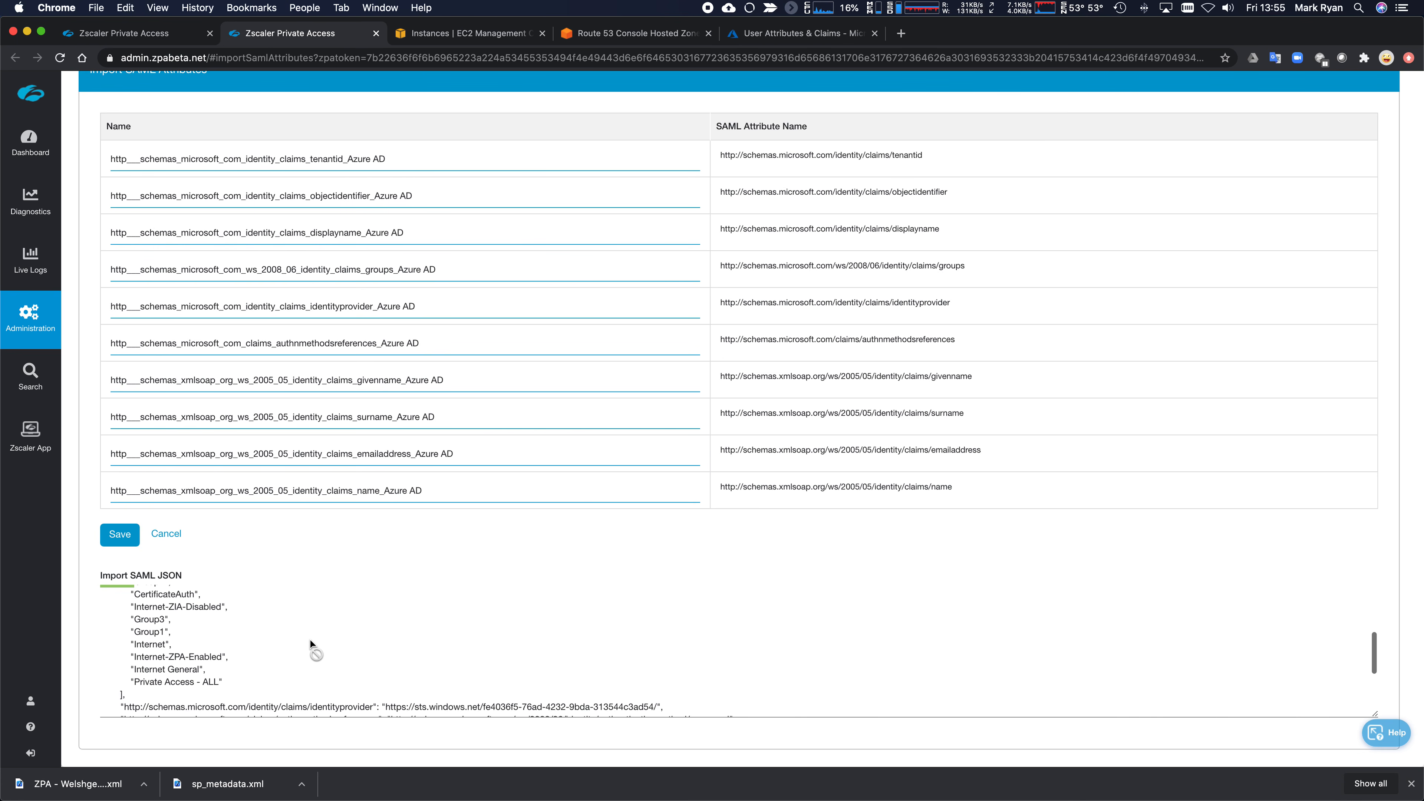
{"action": "scroll", "coordinate": [311, 645], "scroll_direction": "down", "scroll_amount": 4}
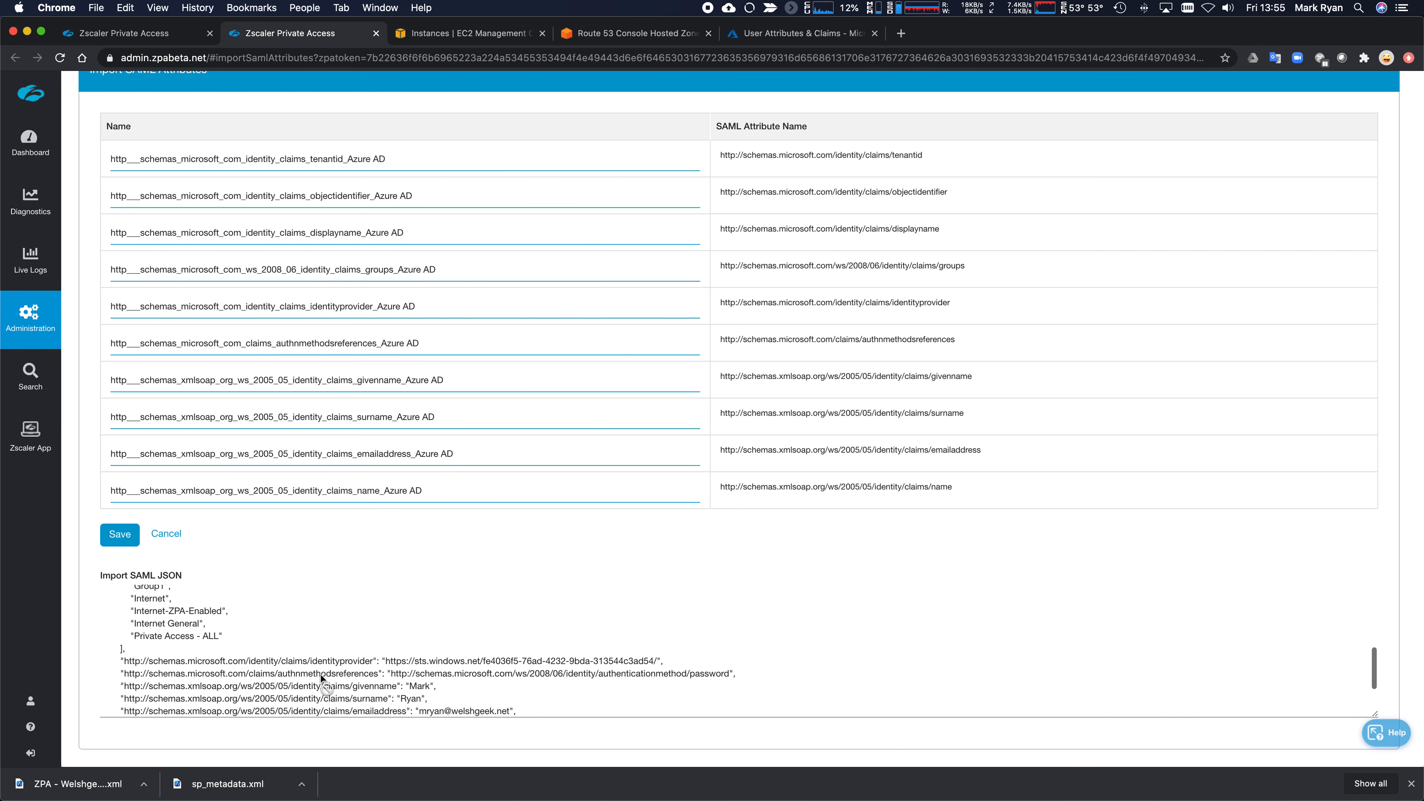
{"action": "scroll", "coordinate": [321, 676], "scroll_direction": "down", "scroll_amount": 3}
{"action": "scroll", "coordinate": [320, 675], "scroll_direction": "up", "scroll_amount": 5}
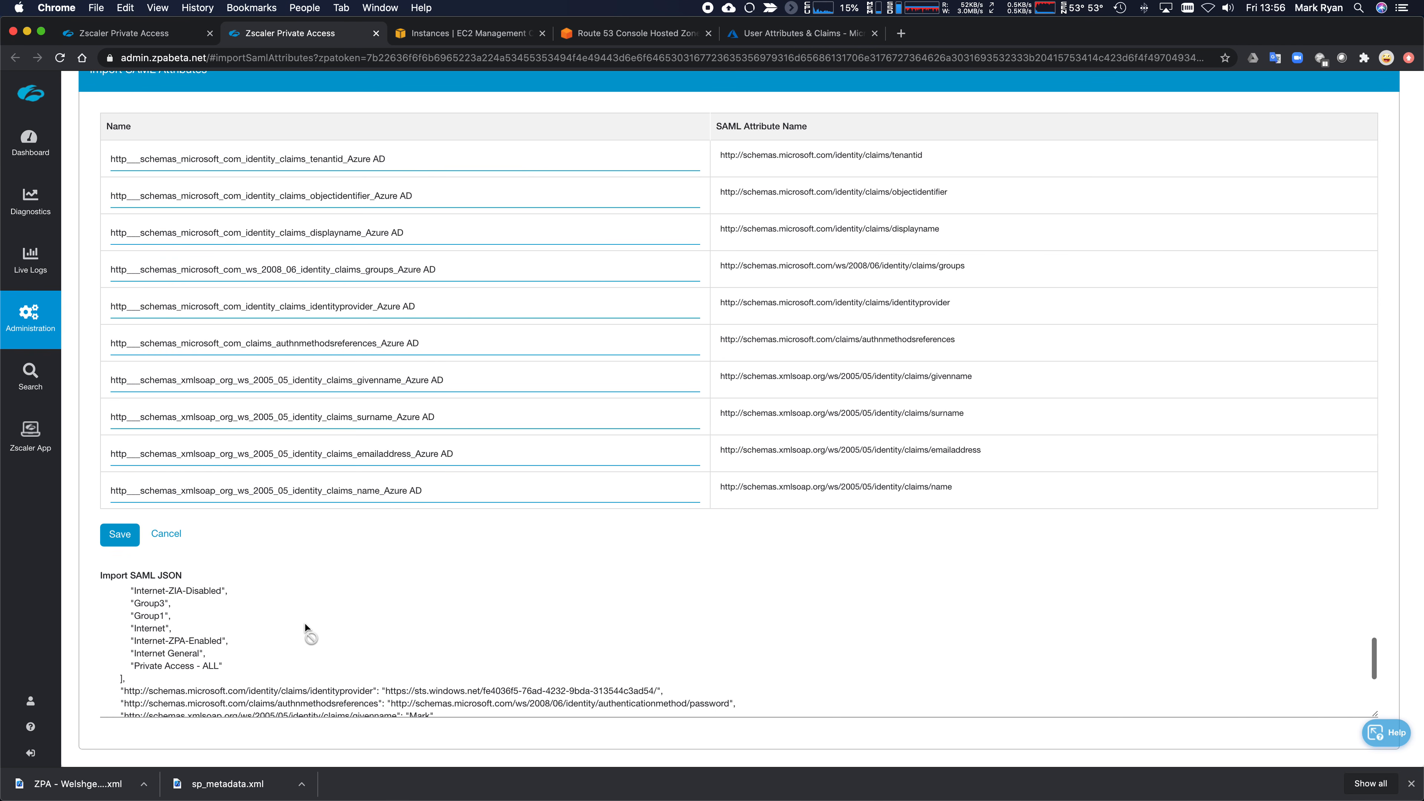
{"action": "scroll", "coordinate": [307, 629], "scroll_direction": "up", "scroll_amount": 5}
{"action": "scroll", "coordinate": [462, 459], "scroll_direction": "up", "scroll_amount": 2}
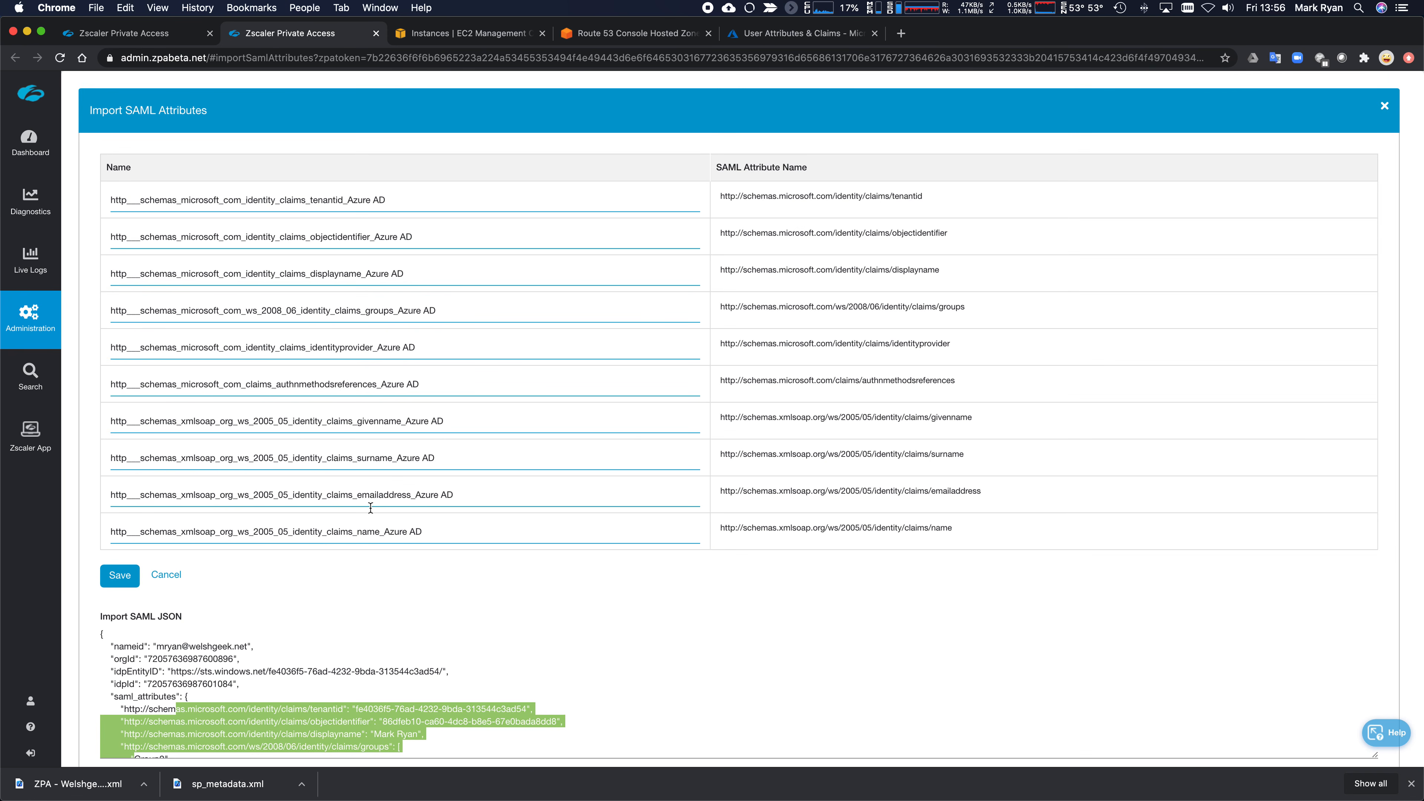
{"action": "left_click_drag", "start_coordinate": [719, 197], "coordinate": [976, 204]}
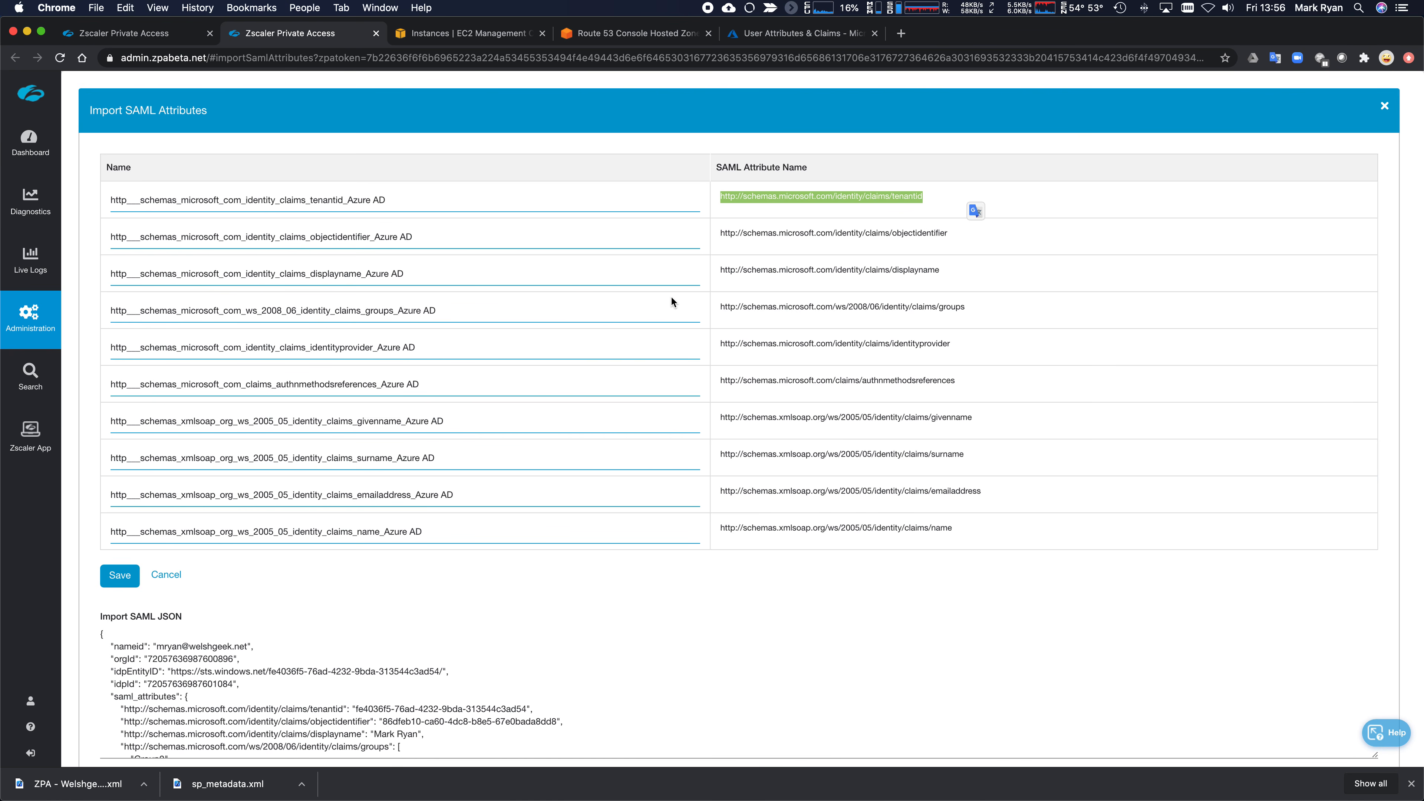
{"action": "left_click_drag", "start_coordinate": [407, 207], "coordinate": [102, 206]}
- Name the first six attributes TenantID, O, DisplayNmae, Groups, IDP and AuthMethod
{"action": "type", "text": "T"}
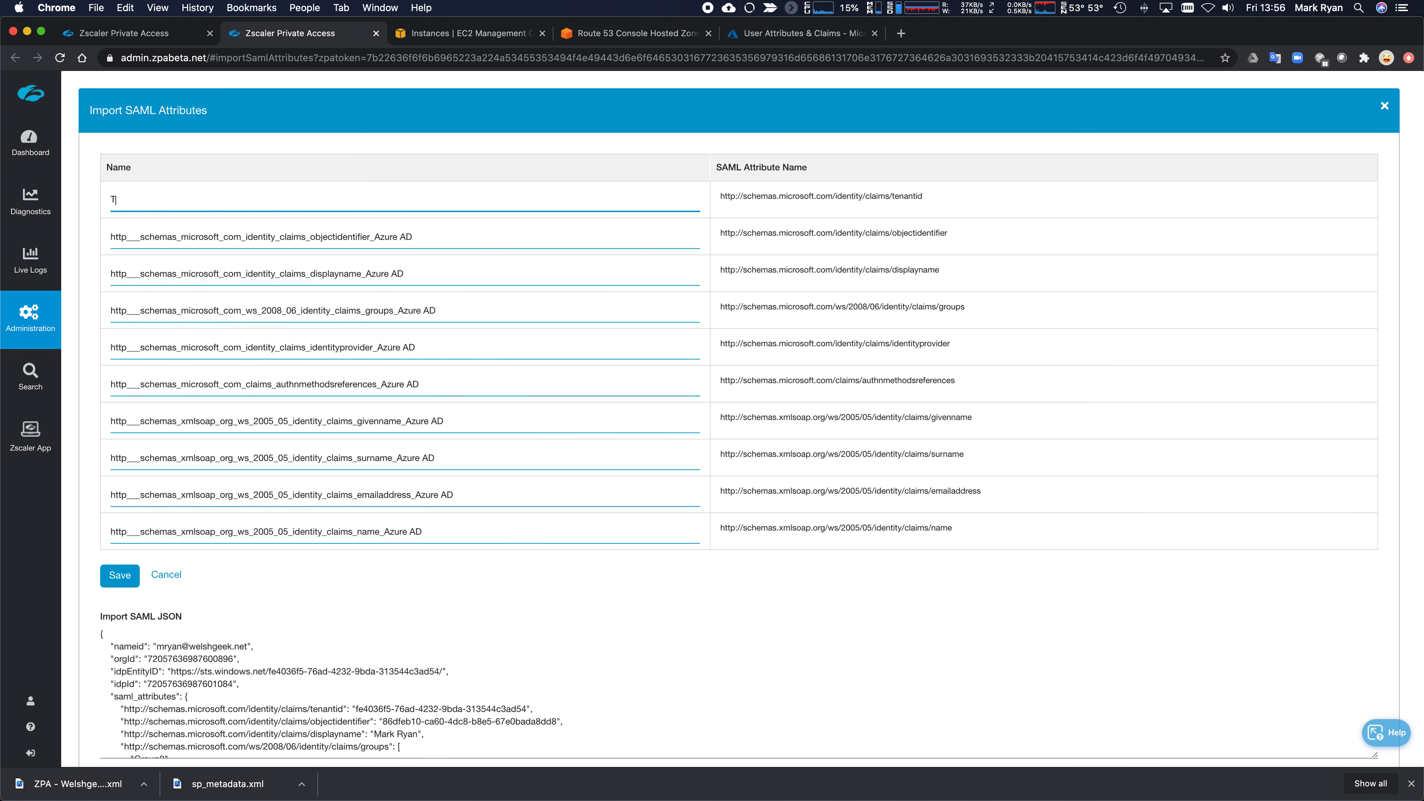
{"action": "type", "text": "enantID"}
{"action": "key", "text": "Tab"}
{"action": "type", "text": "O"}
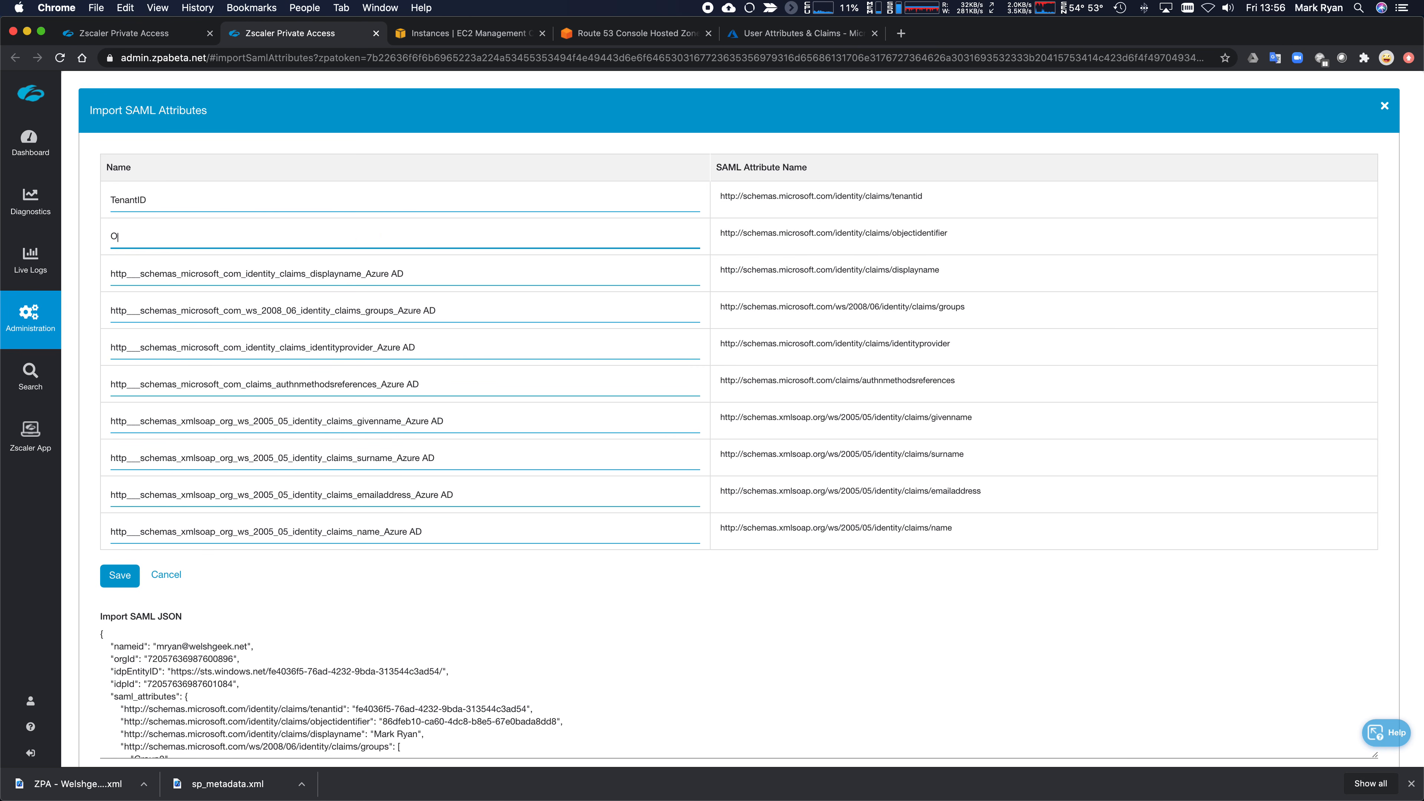
{"action": "key", "text": "Tab"}
{"action": "type", "text": "DisplayNma"}
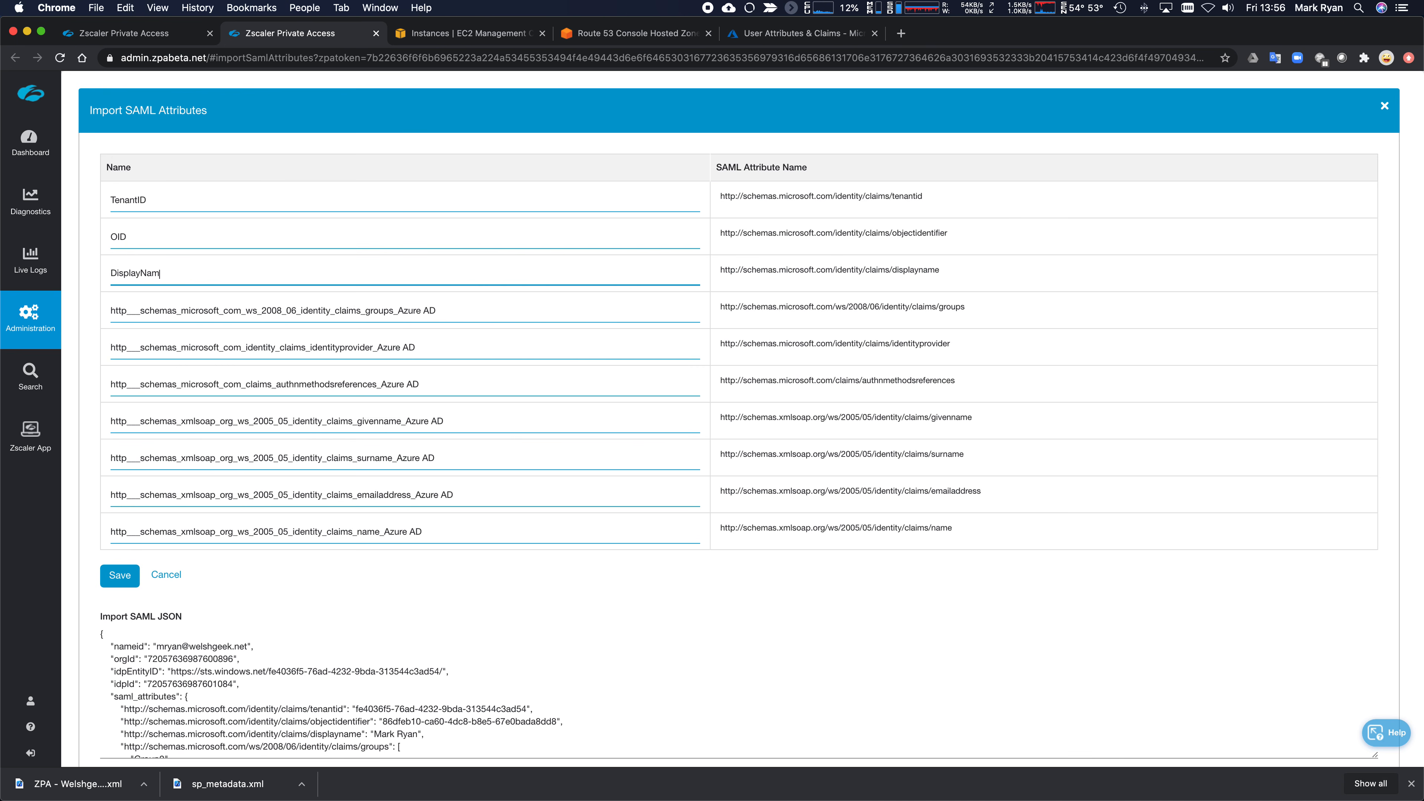
{"action": "type", "text": "e"}
{"action": "key", "text": "Tab"}
{"action": "type", "text": "Groups"}
{"action": "key", "text": "Tab"}
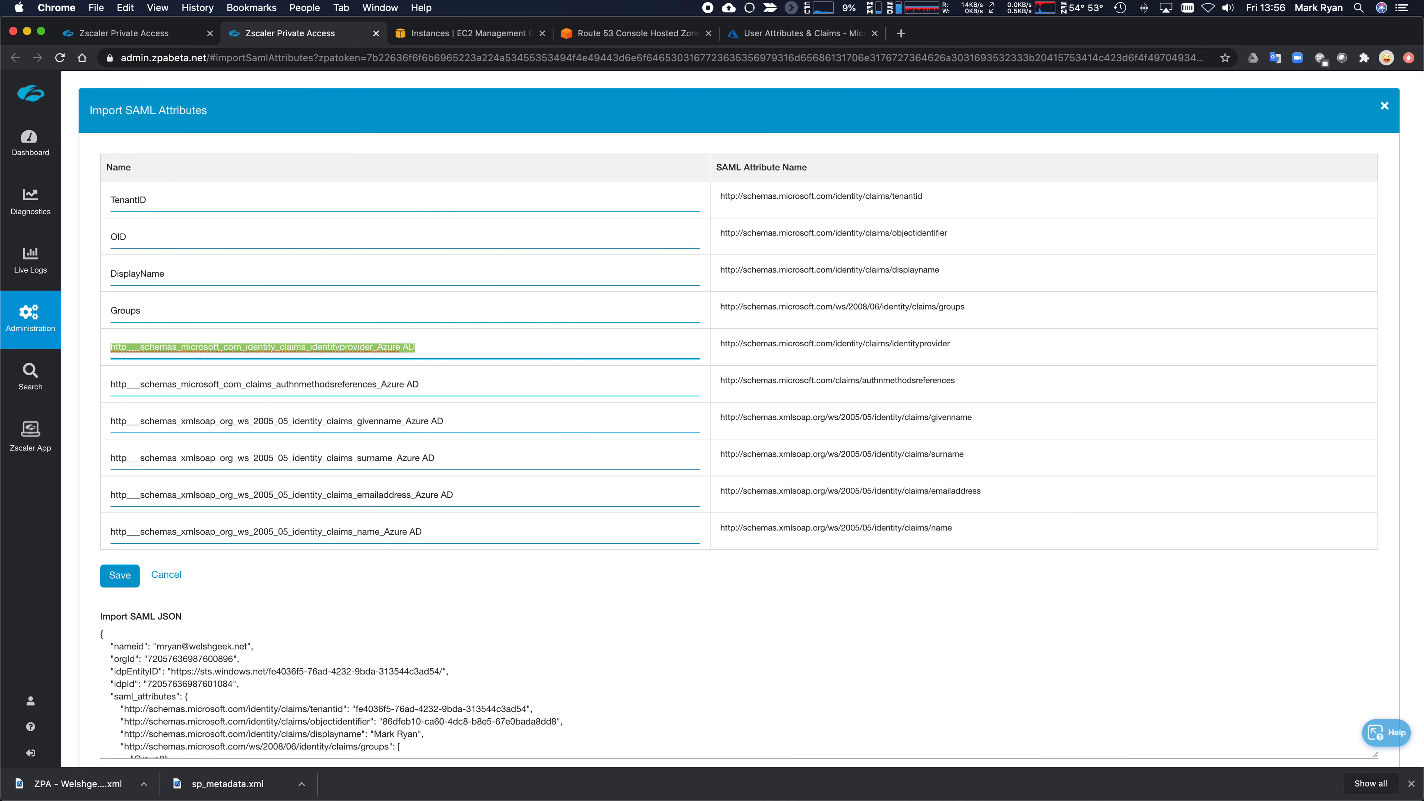
{"action": "type", "text": "IDP"}
{"action": "key", "text": "Tab"}
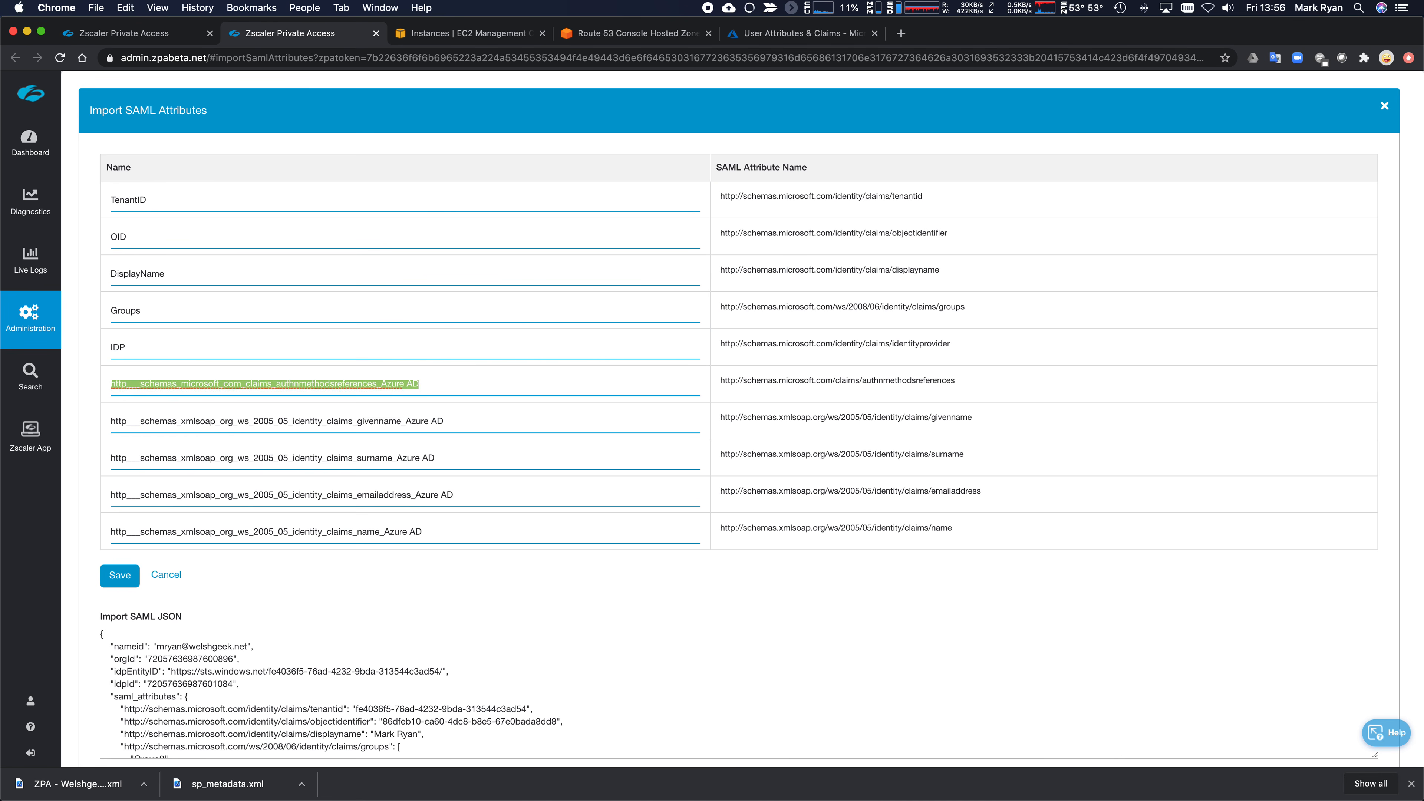
{"action": "type", "text": "AuthMetho"}
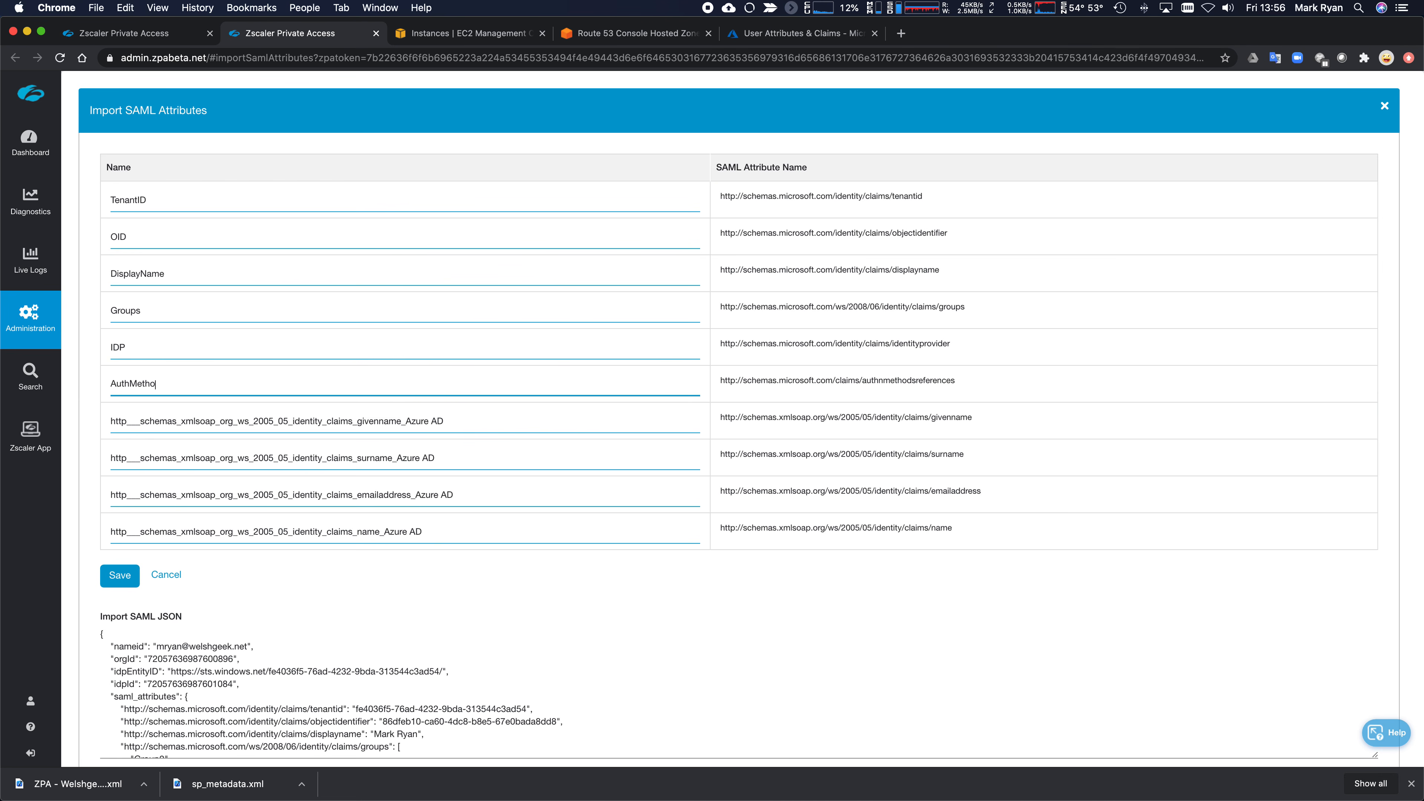
{"action": "type", "text": "d"}
{"action": "key", "text": "Tab"}
- Fill in the given name, surname, email address and final Name attribute names
{"action": "type", "text": "Gi"}
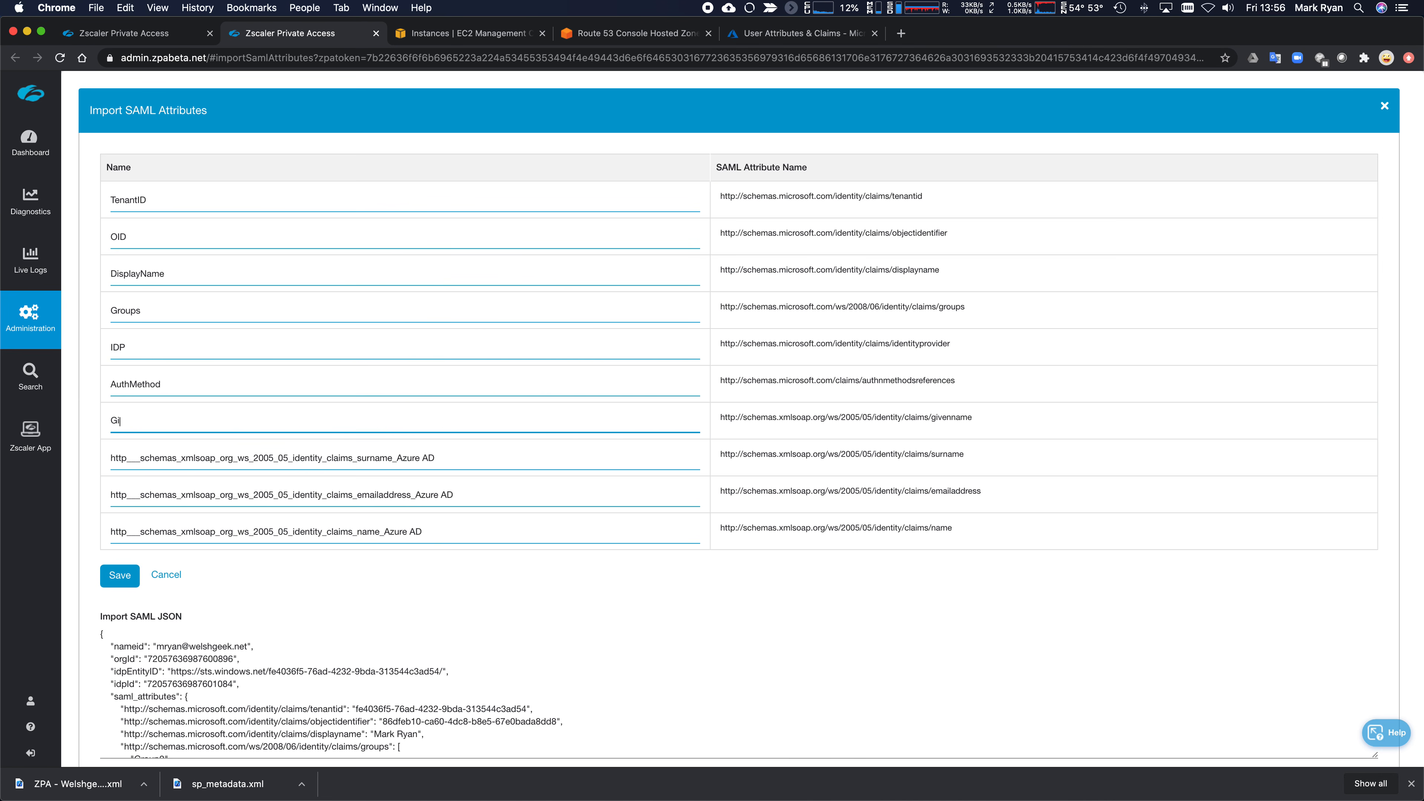
{"action": "key", "text": "super+a"}
{"action": "key", "text": "Right"}
{"action": "type", "text": "ame"}
{"action": "key", "text": "Tab"}
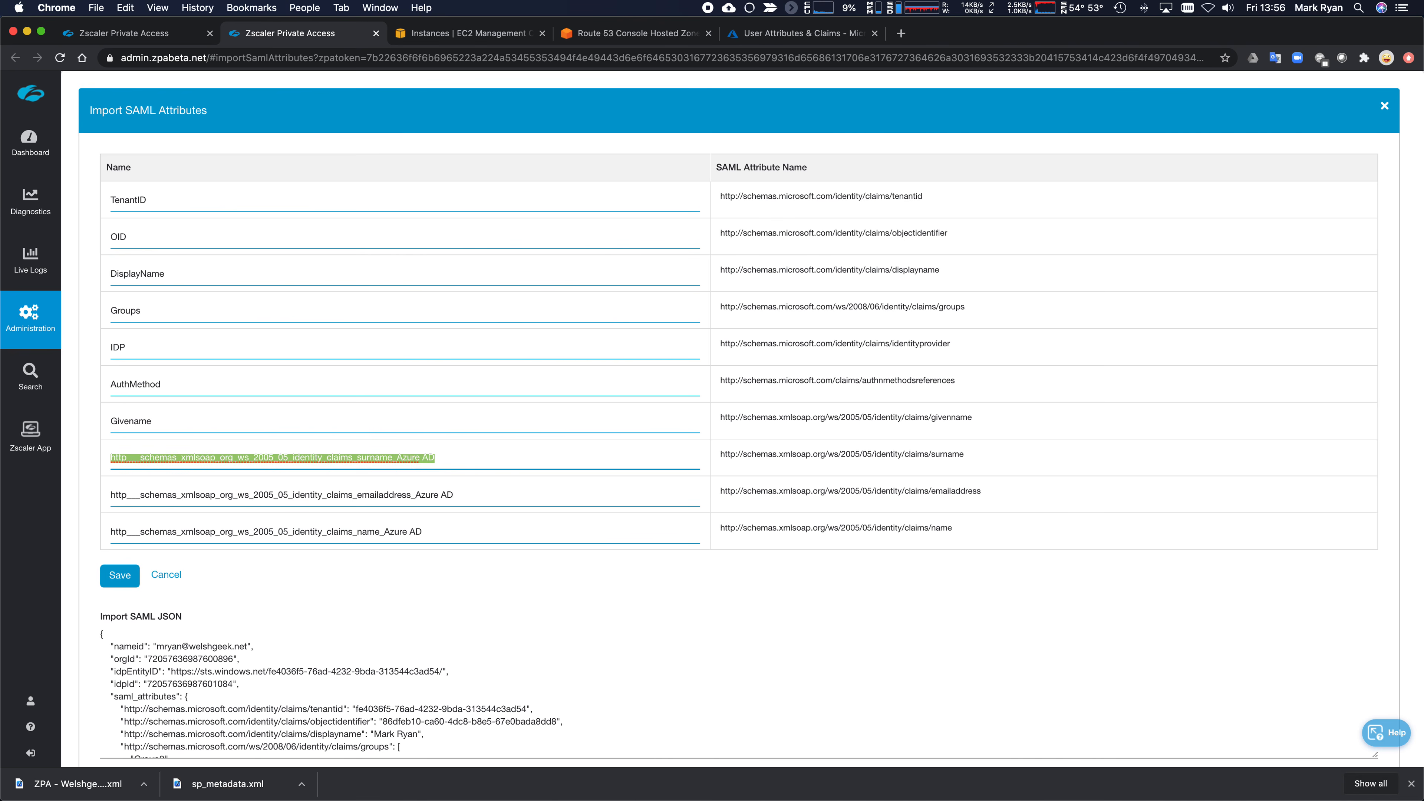
{"action": "type", "text": "Surname"}
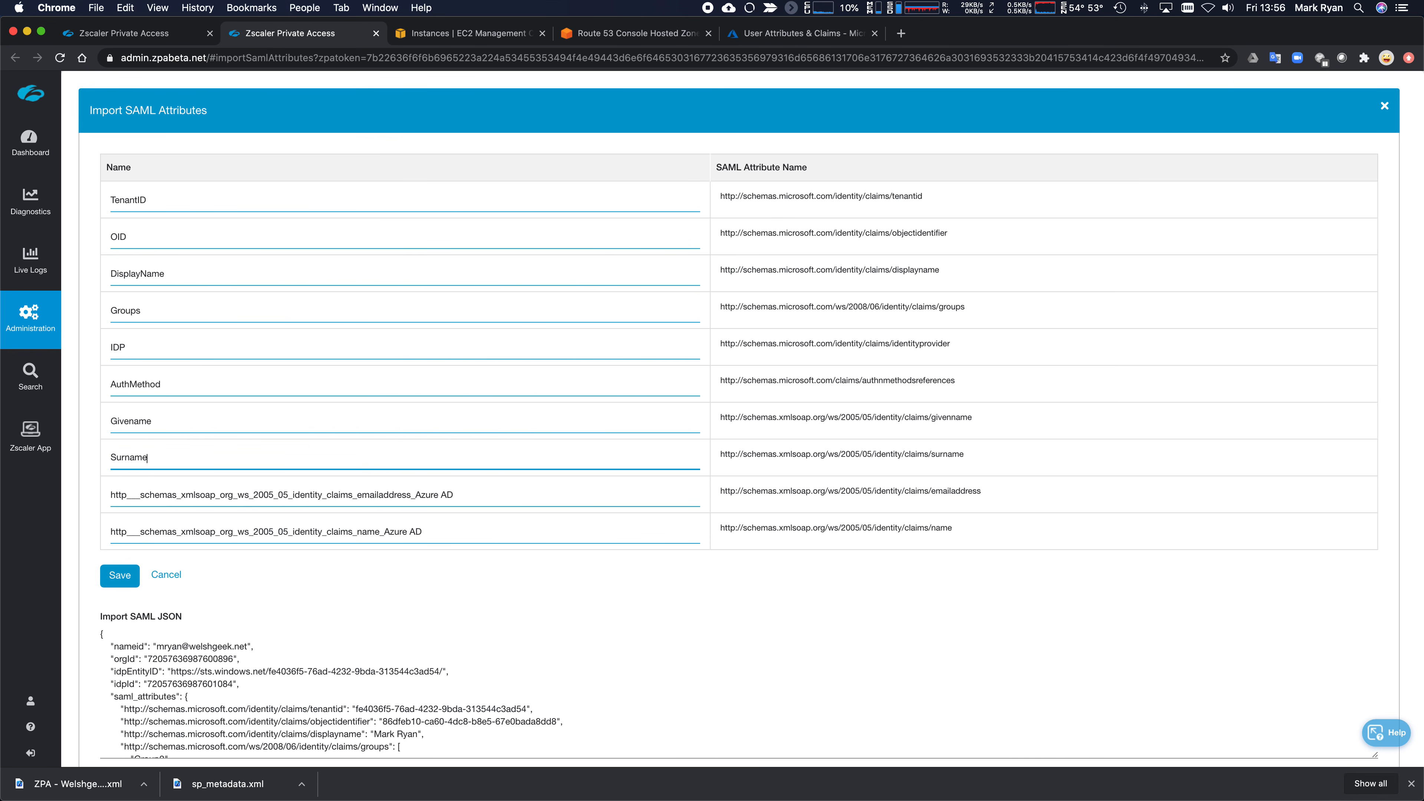
{"action": "key", "text": "Tab"}
{"action": "type", "text": "Ea"}
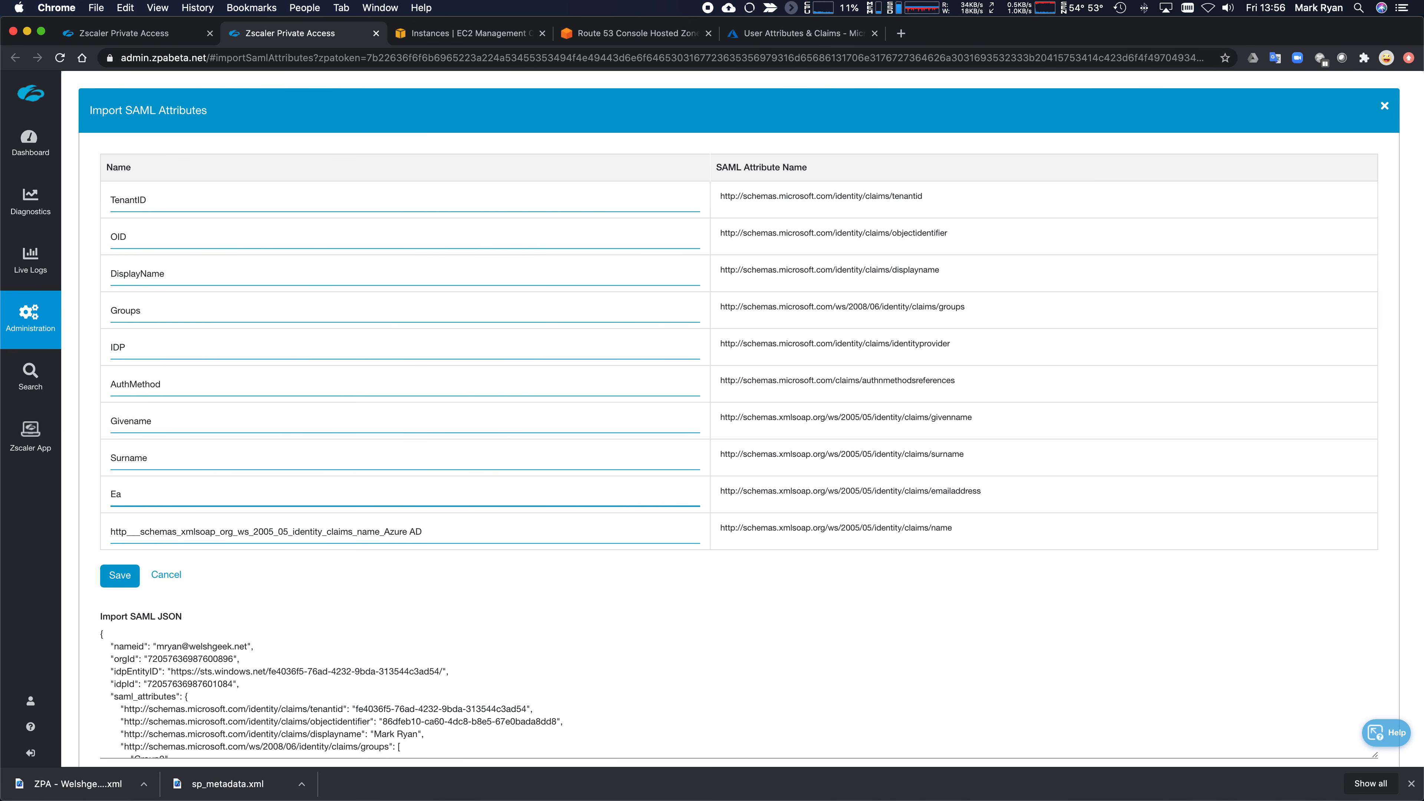
{"action": "type", "text": "mmail"}
{"action": "key", "text": "Tab"}
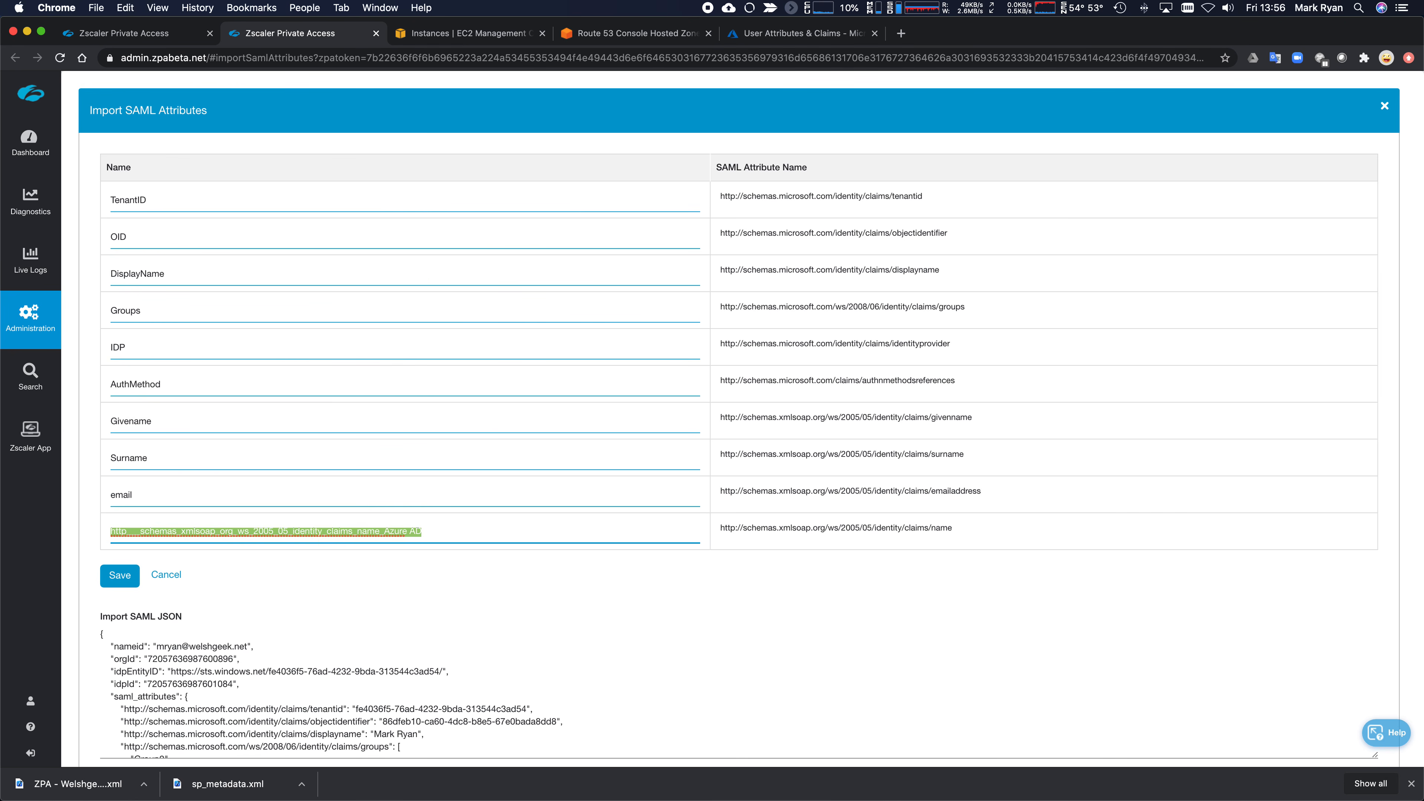
{"action": "type", "text": "Name"}
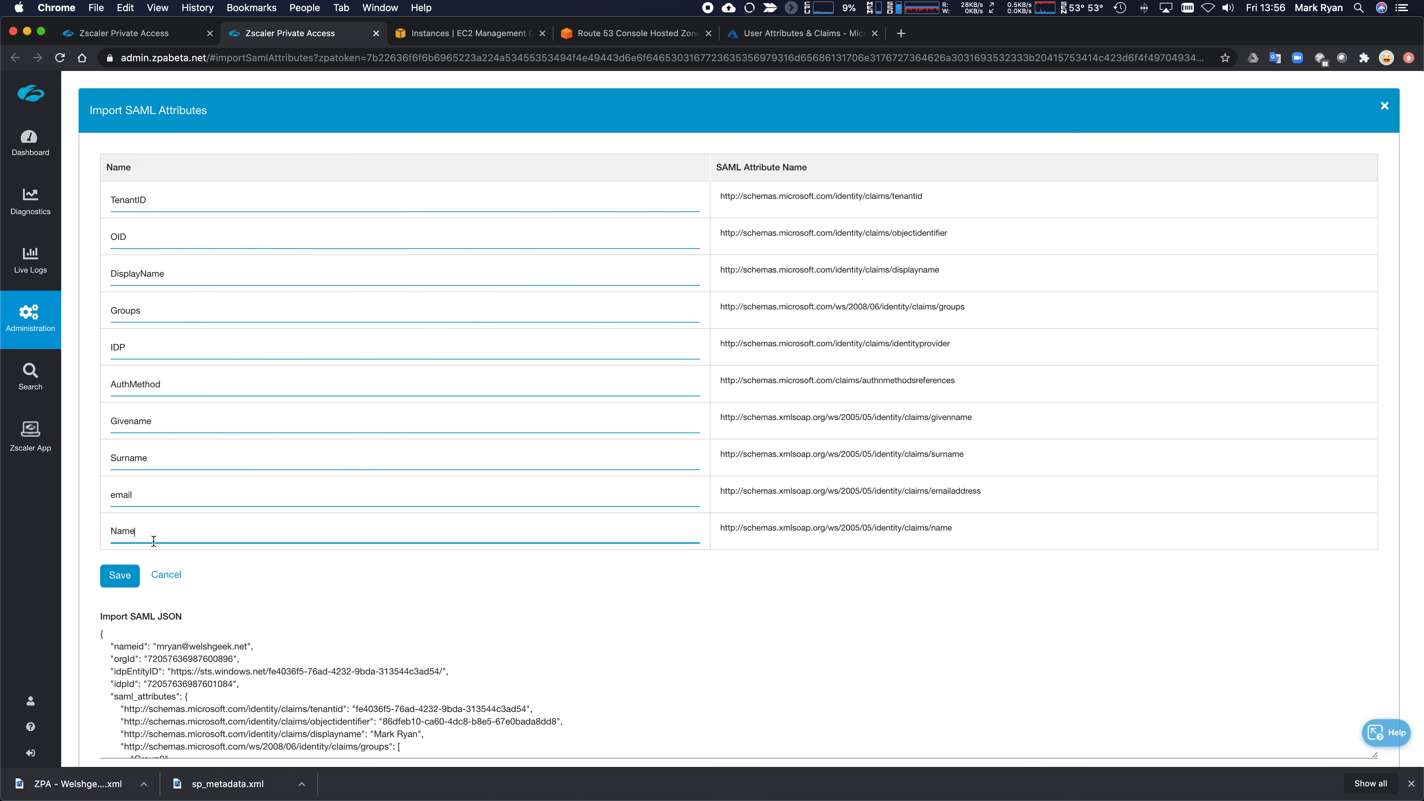
- Save the imported SAML attributes and close the duplicate Zscaler Private Access tab
{"action": "left_click", "coordinate": [120, 575]}
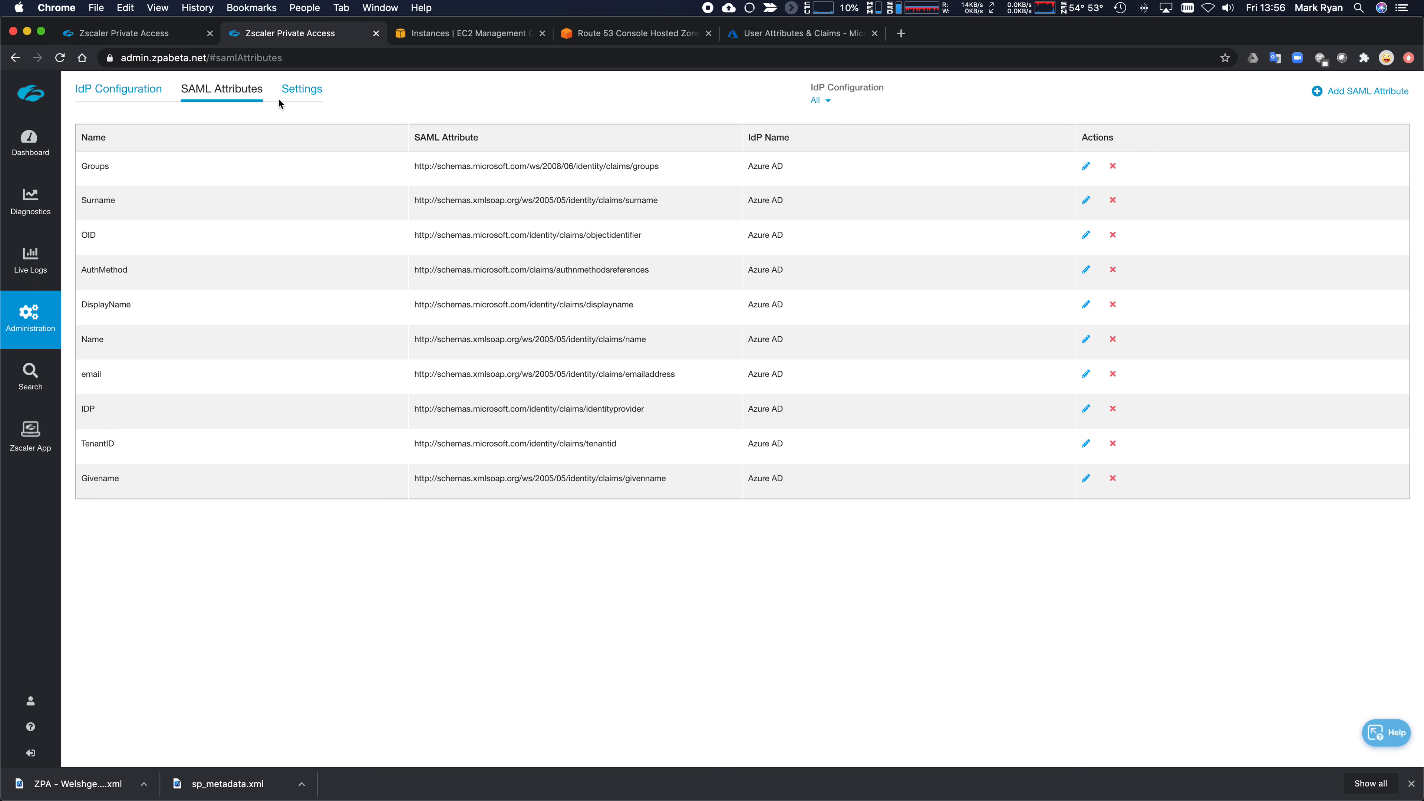
{"action": "left_click", "coordinate": [376, 34]}
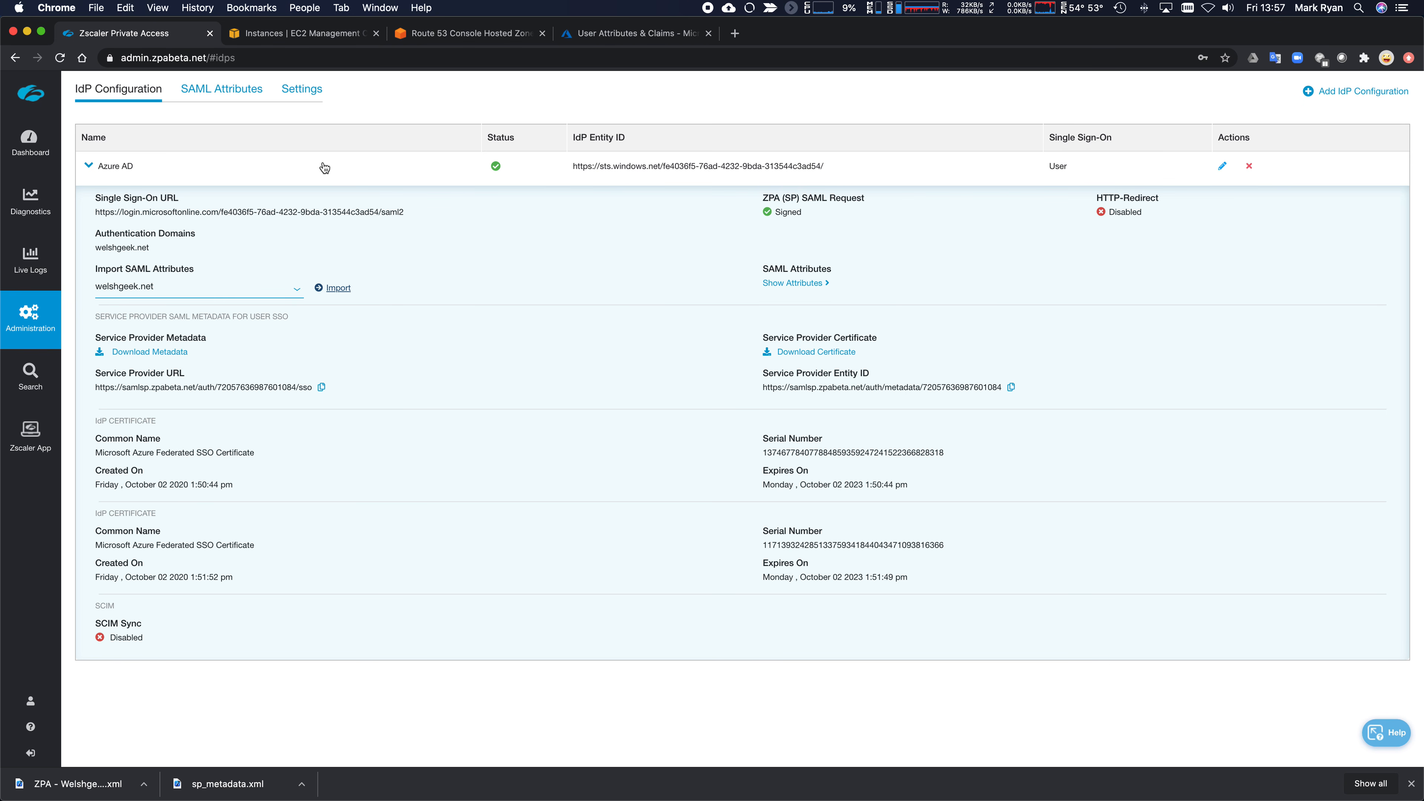
{"action": "left_click", "coordinate": [304, 35]}
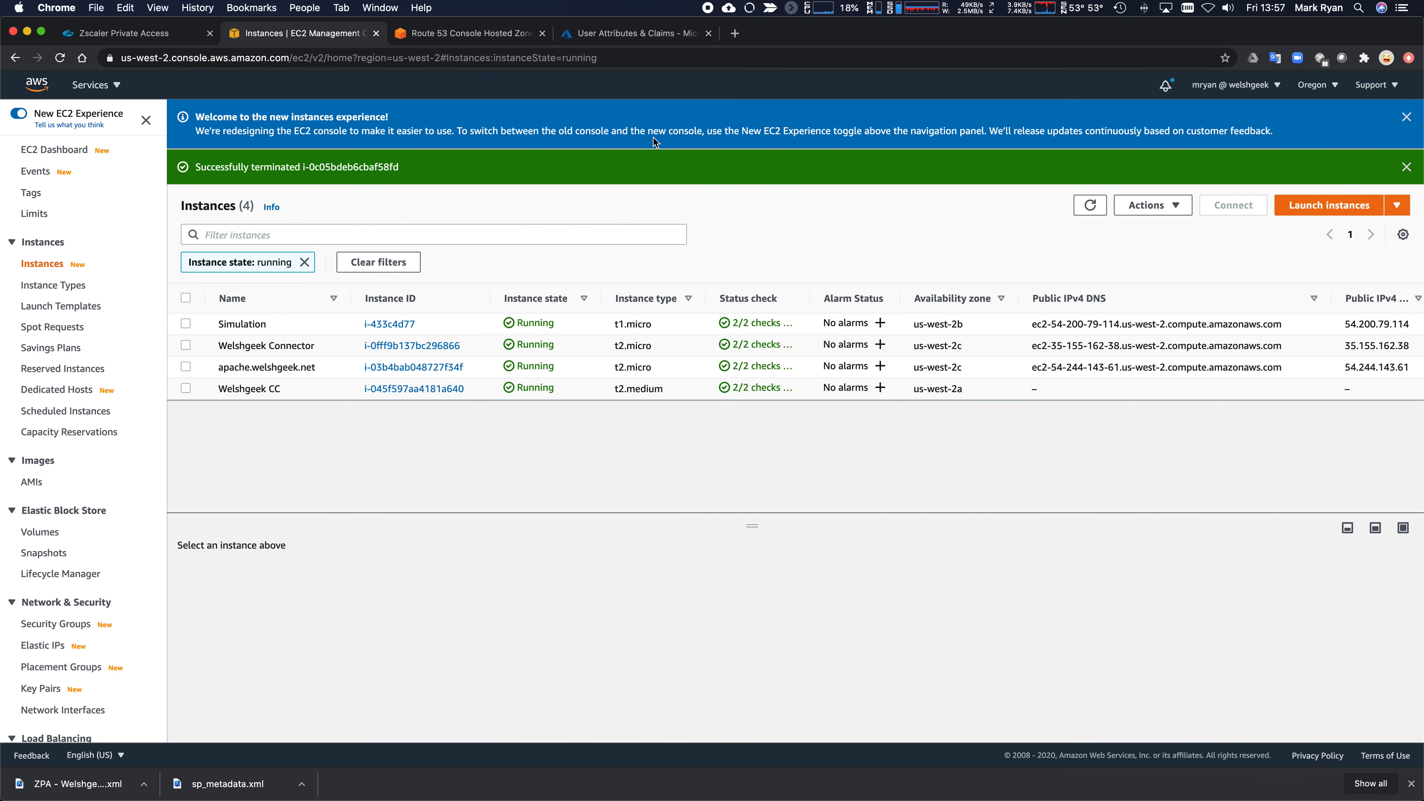
- Launch a new instance and search machine images for 'zscaler' in AWS Marketplace results
{"action": "left_click", "coordinate": [1343, 206]}
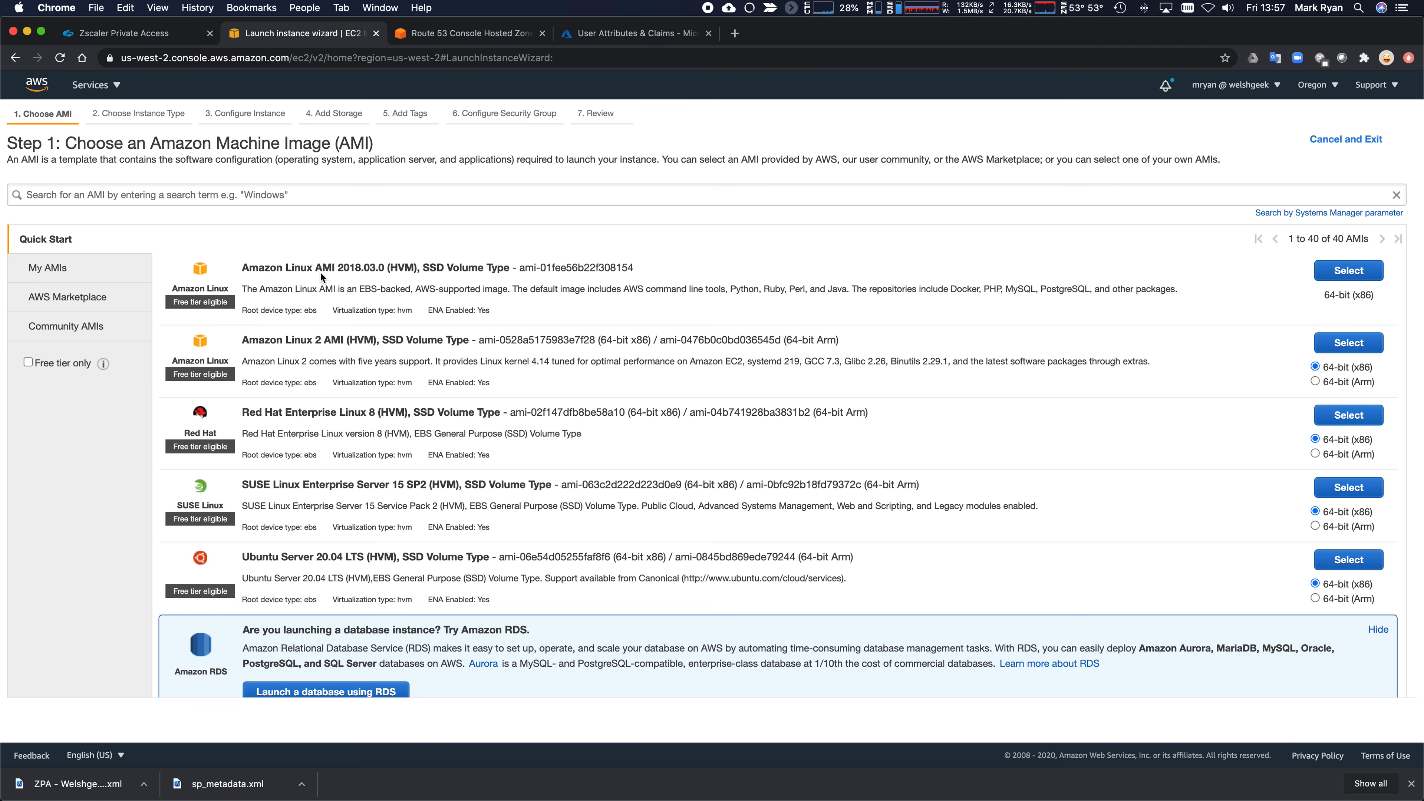
{"action": "left_click", "coordinate": [287, 195]}
{"action": "type", "text": "zsc"}
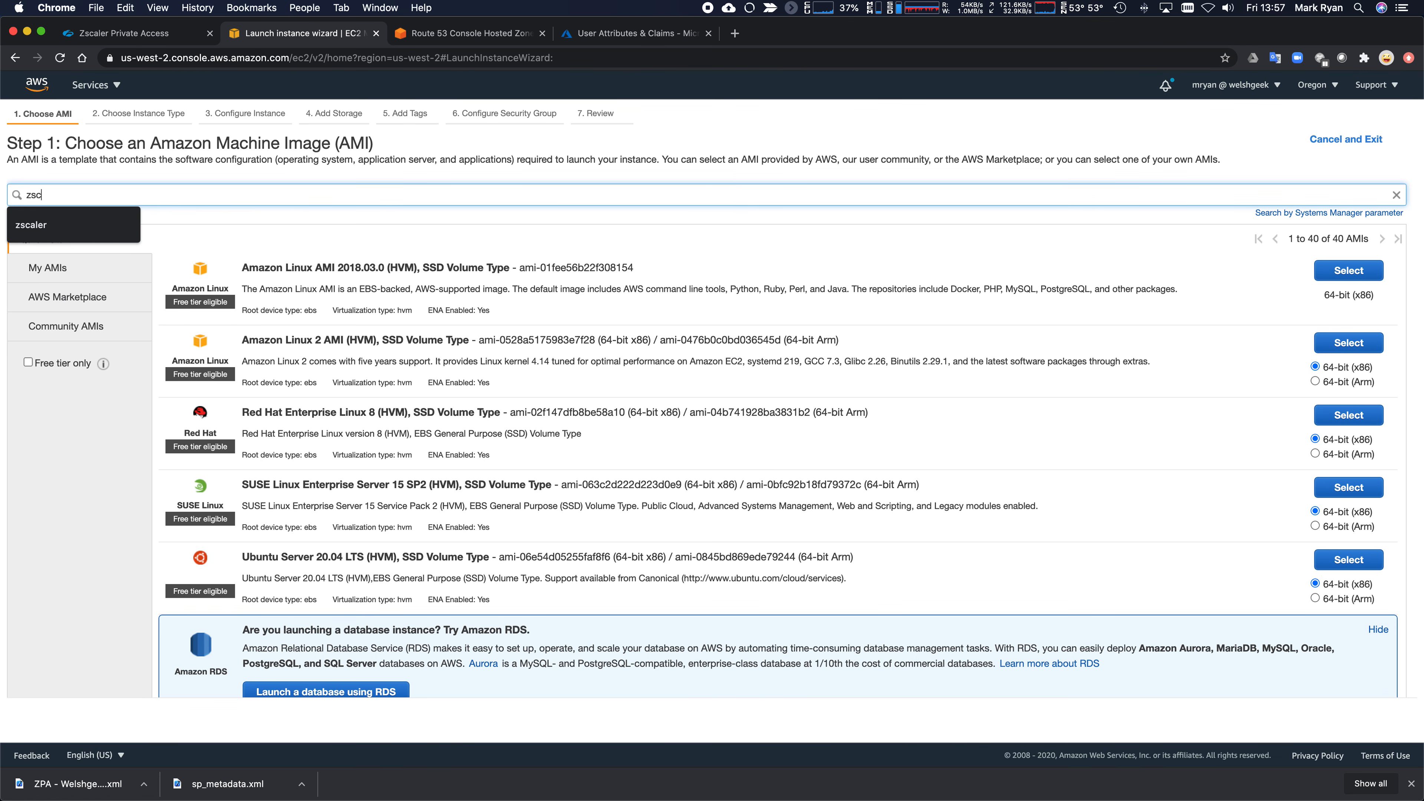
{"action": "type", "text": "aler"}
{"action": "key", "text": "Return"}
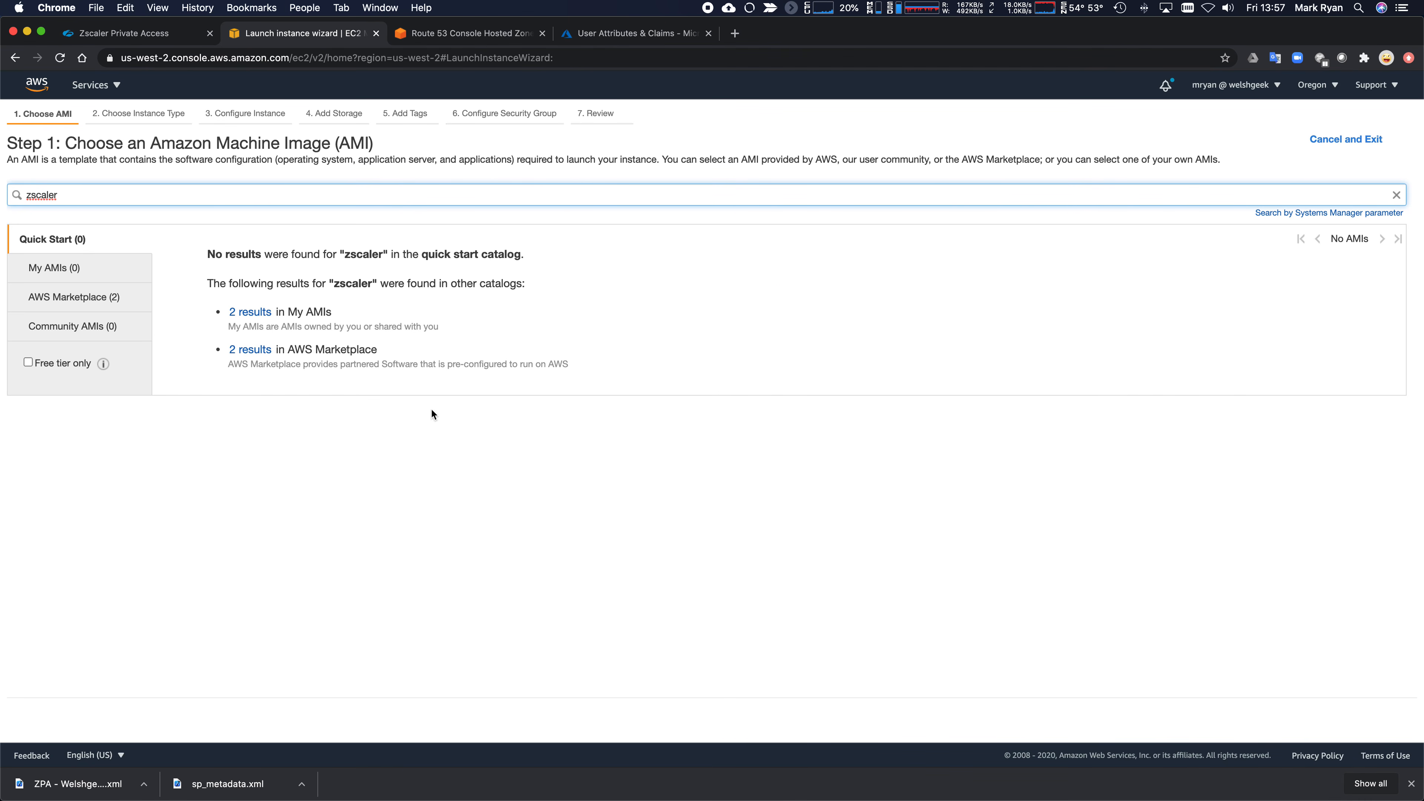
{"action": "left_click", "coordinate": [251, 355]}
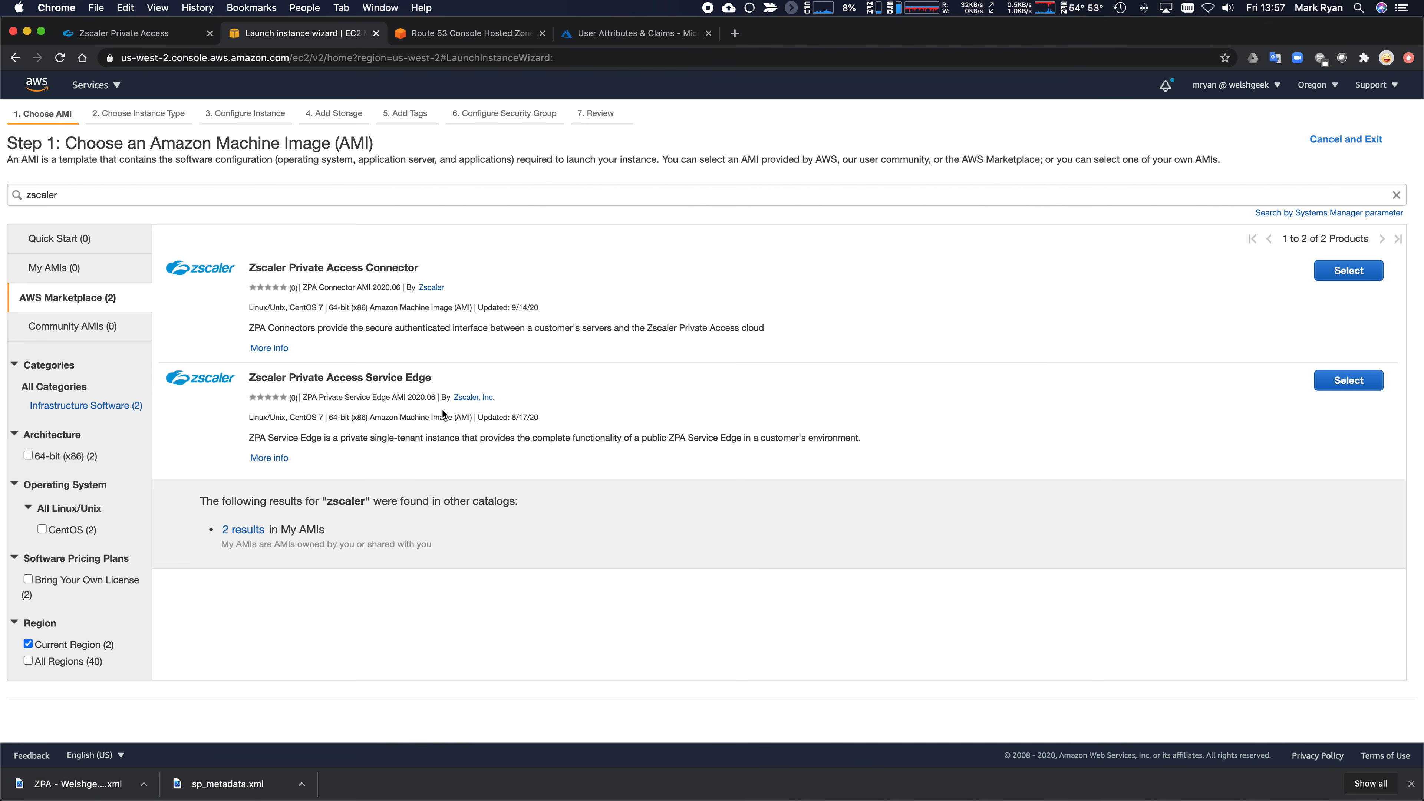
{"action": "left_click_drag", "start_coordinate": [257, 377], "coordinate": [437, 383]}
- Select the Zscaler Private Access Connector AMI, review its t3 pricing table, and continue
{"action": "left_click", "coordinate": [1355, 275]}
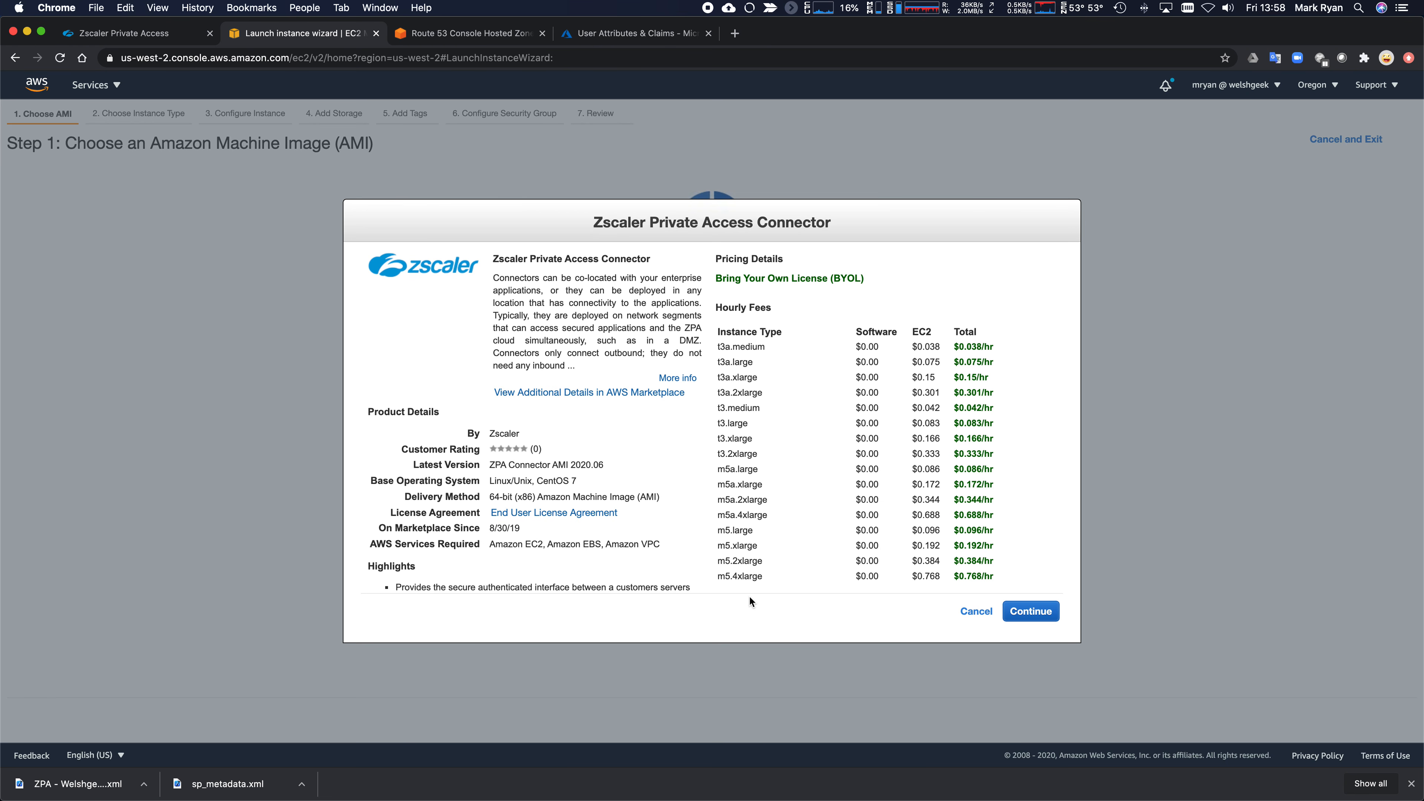
{"action": "scroll", "coordinate": [752, 583], "scroll_direction": "down", "scroll_amount": 8}
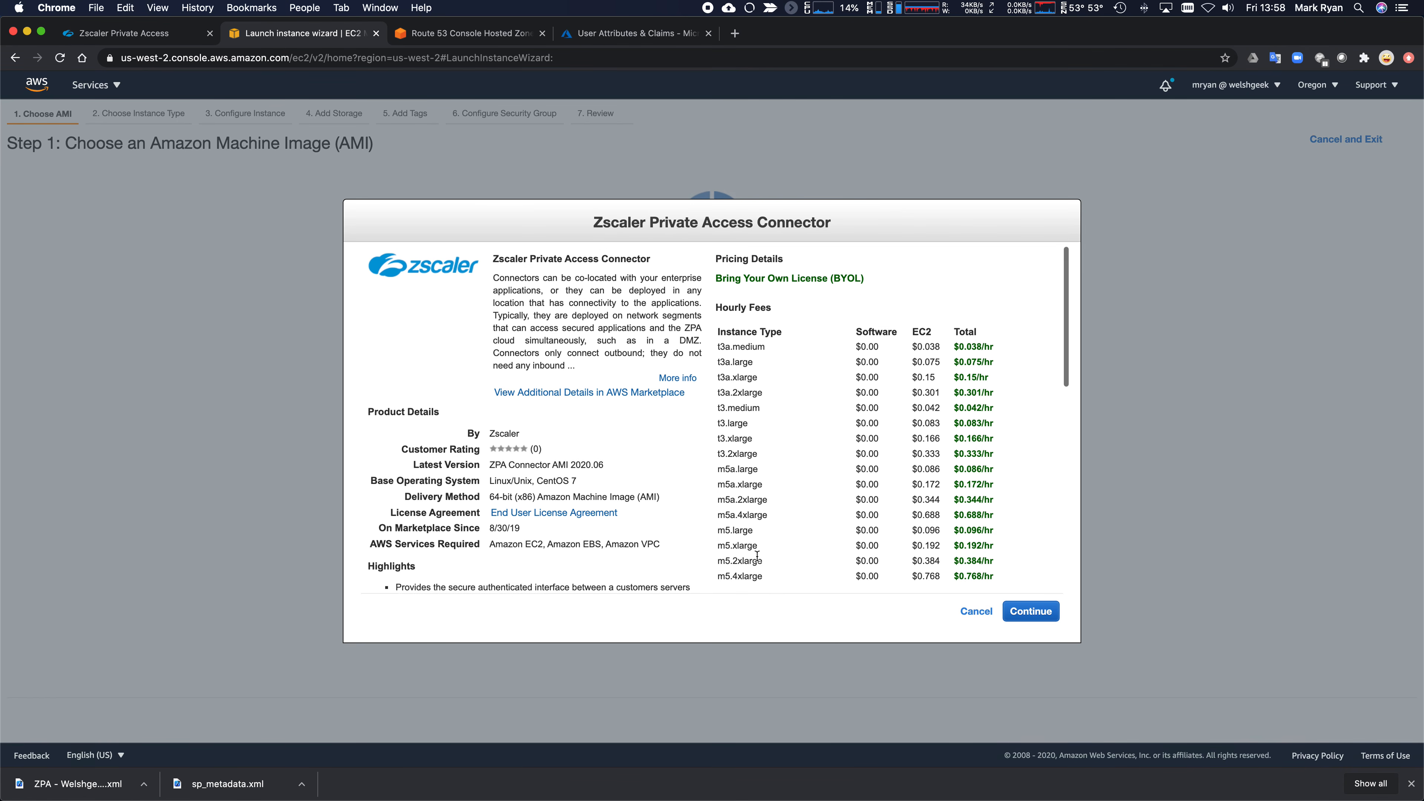
{"action": "scroll", "coordinate": [756, 561], "scroll_direction": "up", "scroll_amount": 8}
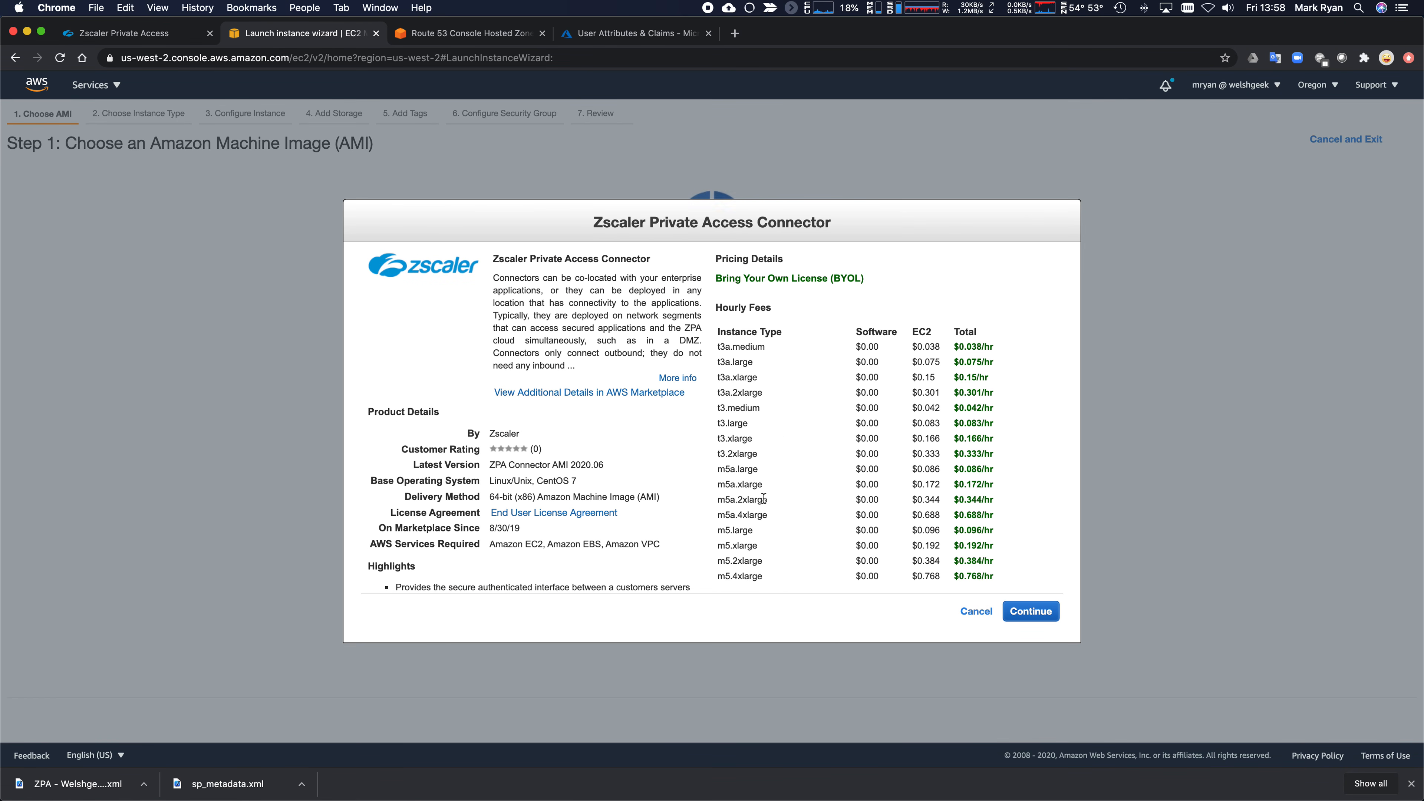
{"action": "left_click_drag", "start_coordinate": [762, 459], "coordinate": [719, 343]}
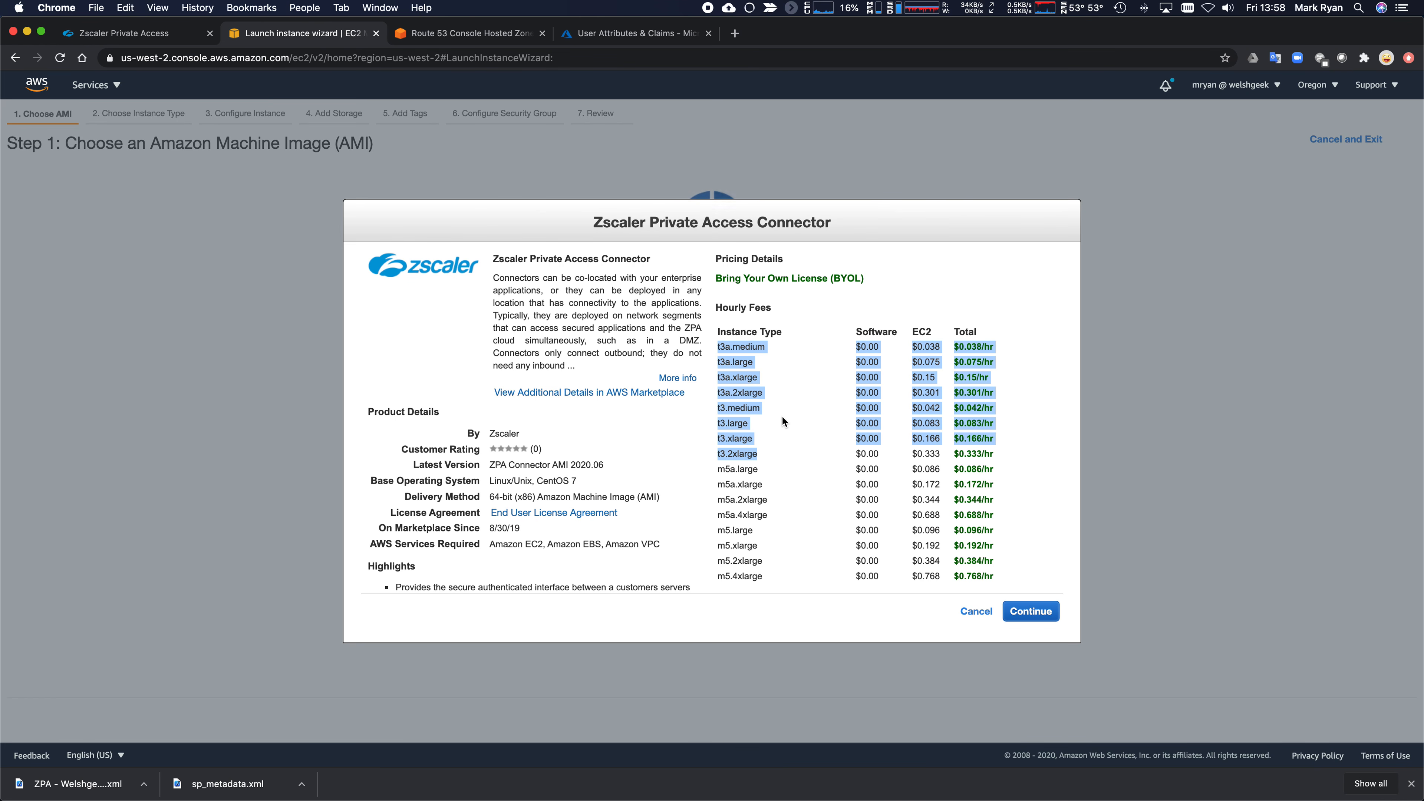
{"action": "left_click", "coordinate": [783, 454]}
{"action": "left_click_drag", "start_coordinate": [718, 455], "coordinate": [760, 456]}
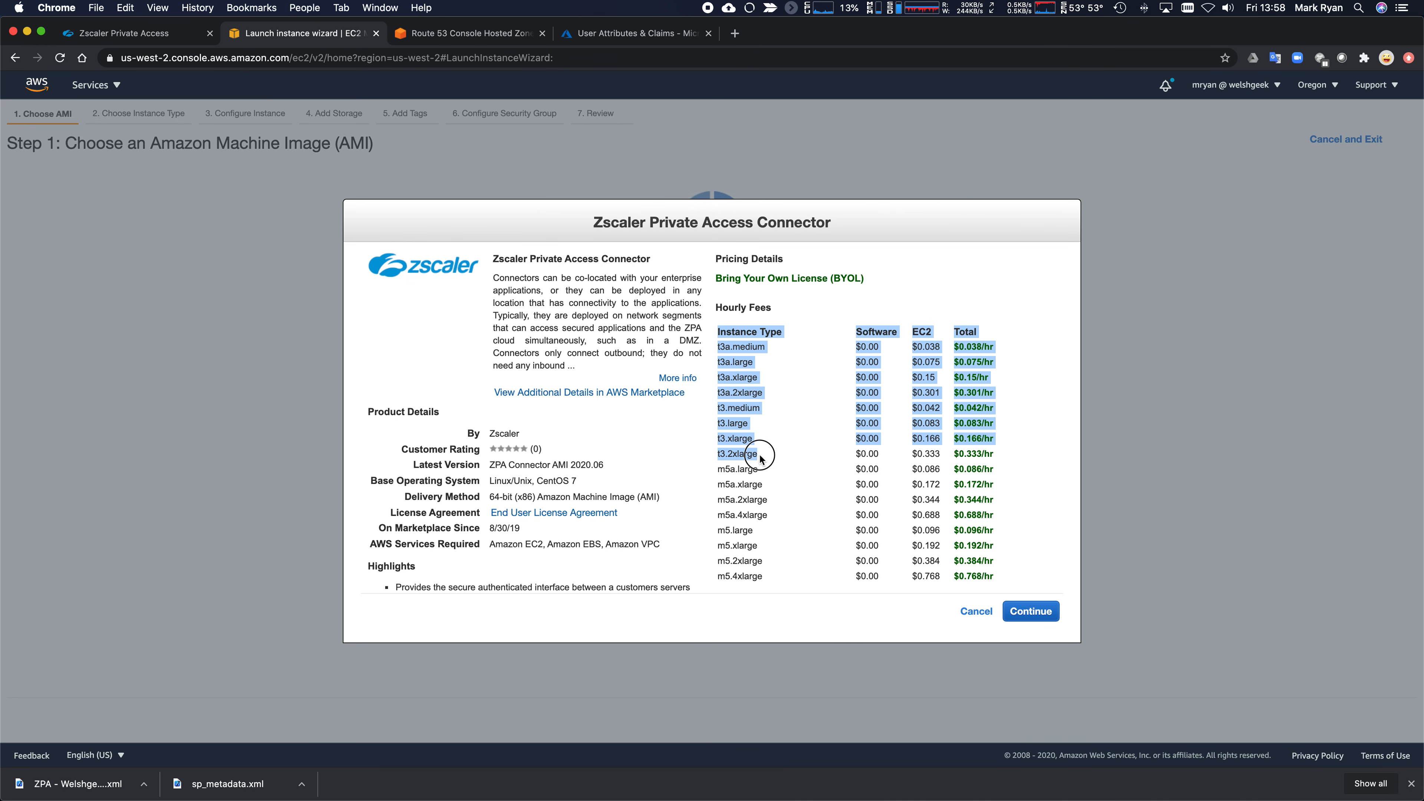
{"action": "left_click", "coordinate": [766, 456]}
{"action": "left_click_drag", "start_coordinate": [882, 457], "coordinate": [726, 453]}
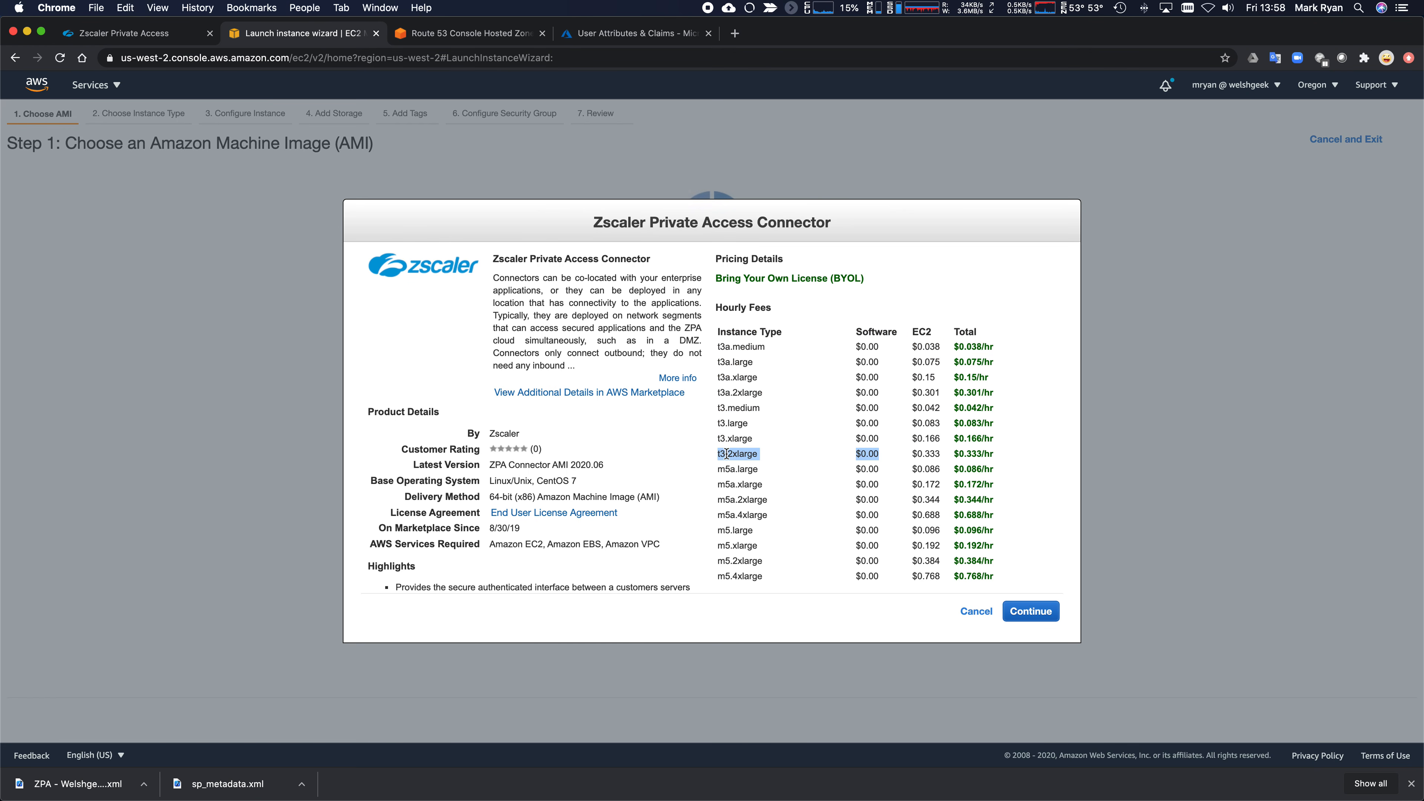
{"action": "left_click", "coordinate": [775, 453]}
{"action": "left_click_drag", "start_coordinate": [715, 456], "coordinate": [764, 456]}
{"action": "left_click", "coordinate": [768, 456]}
{"action": "scroll", "coordinate": [838, 589], "scroll_direction": "down", "scroll_amount": 3}
{"action": "scroll", "coordinate": [829, 584], "scroll_direction": "up", "scroll_amount": 3}
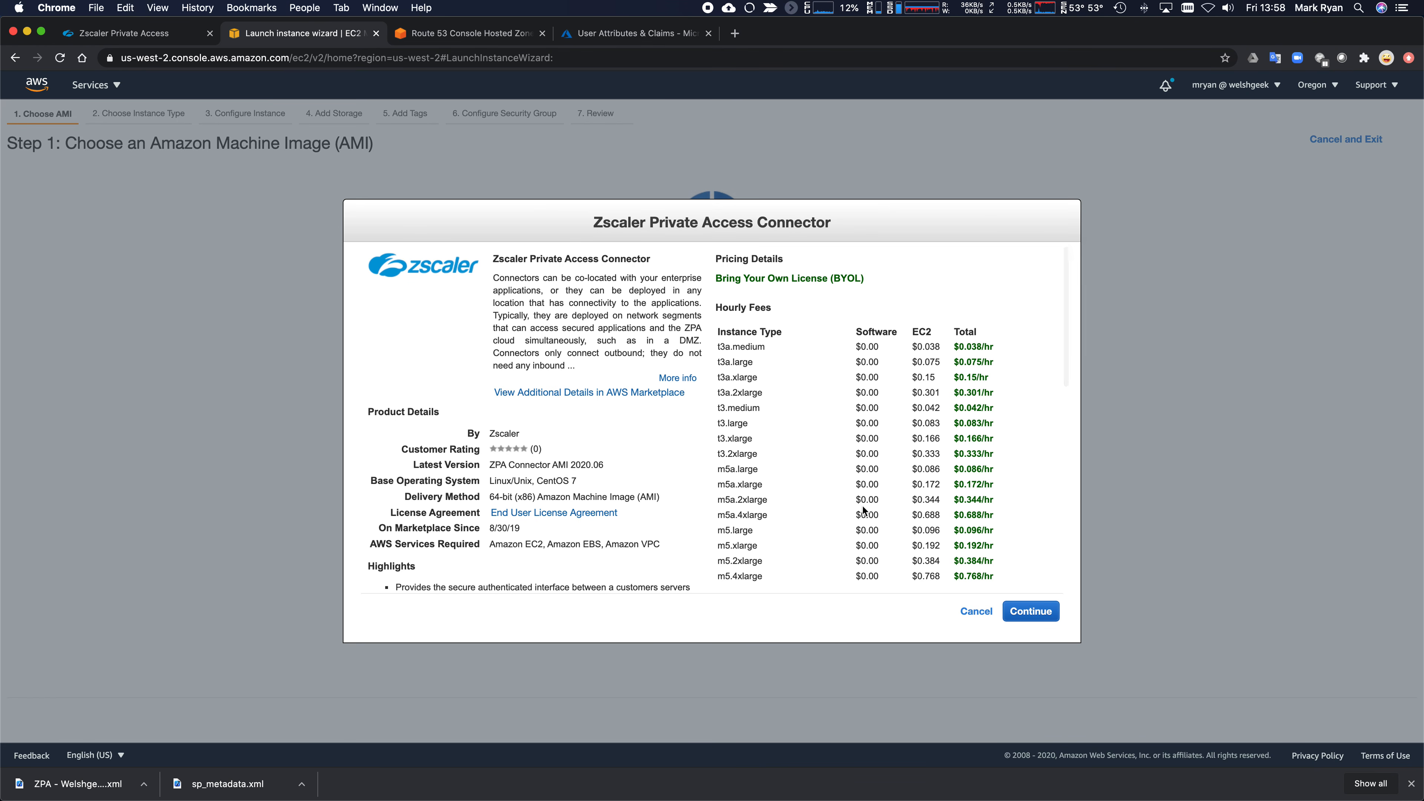
{"action": "left_click", "coordinate": [1030, 612]}
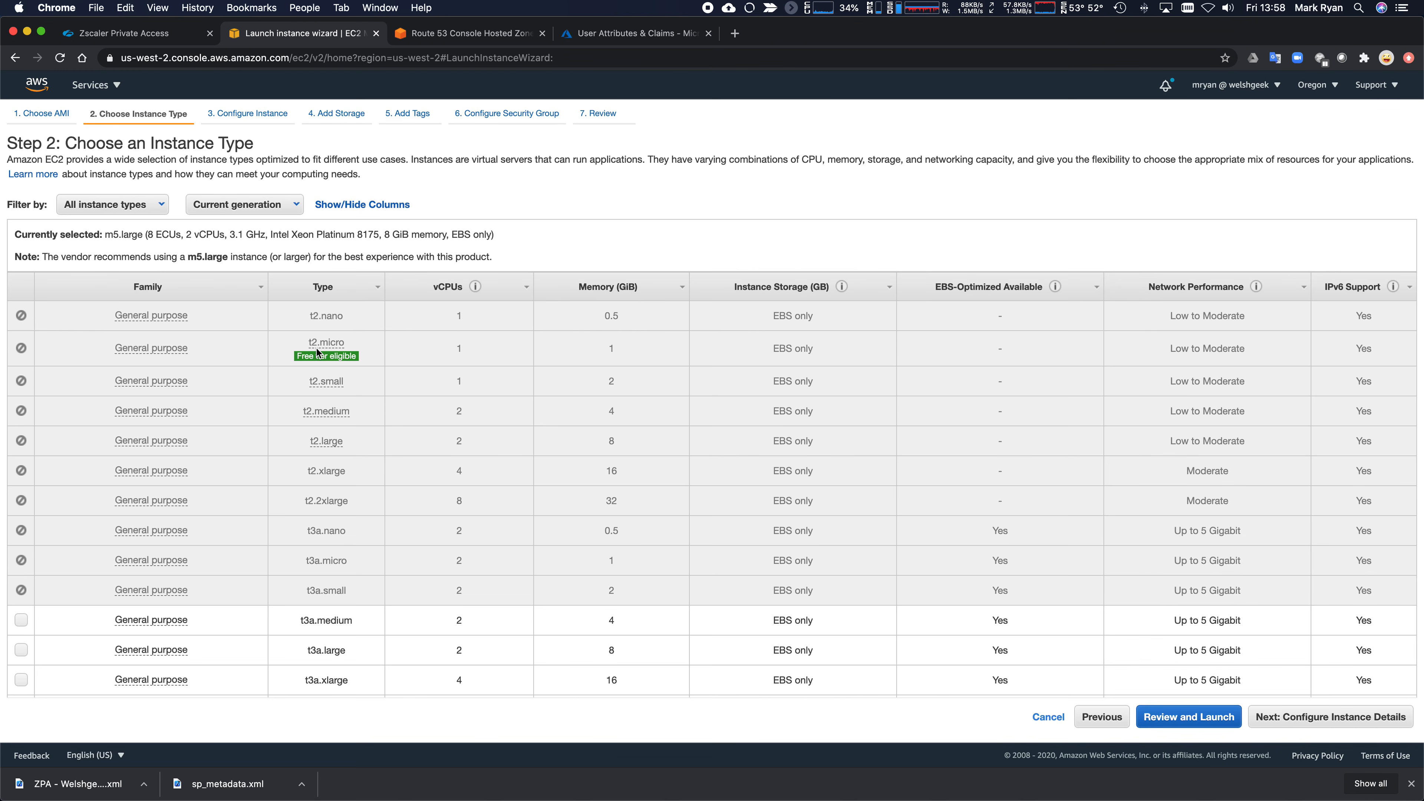
- Choose t3.medium as the instance type
{"action": "mouse_move", "coordinate": [317, 349]}
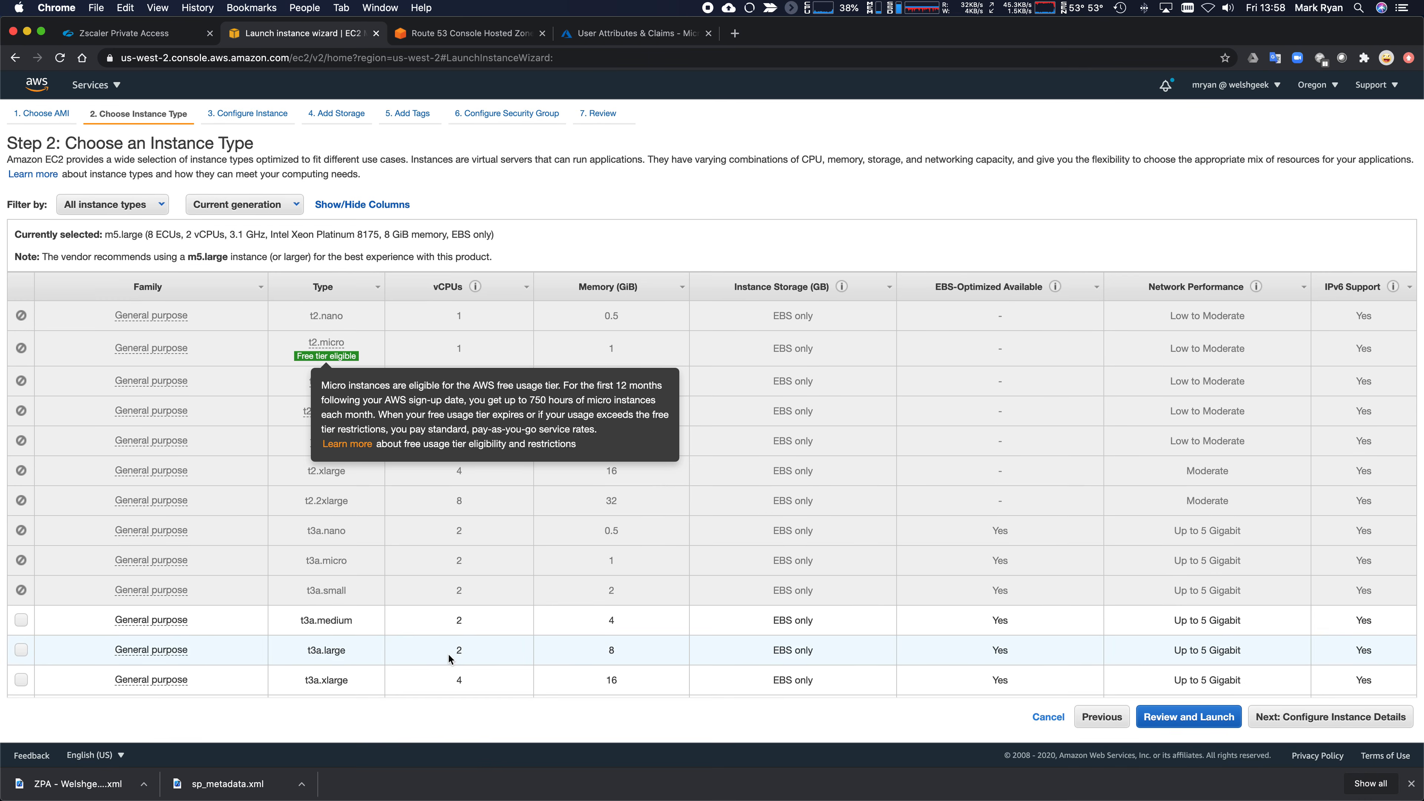
{"action": "scroll", "coordinate": [377, 597], "scroll_direction": "down", "scroll_amount": 5}
{"action": "scroll", "coordinate": [376, 599], "scroll_direction": "down", "scroll_amount": 20}
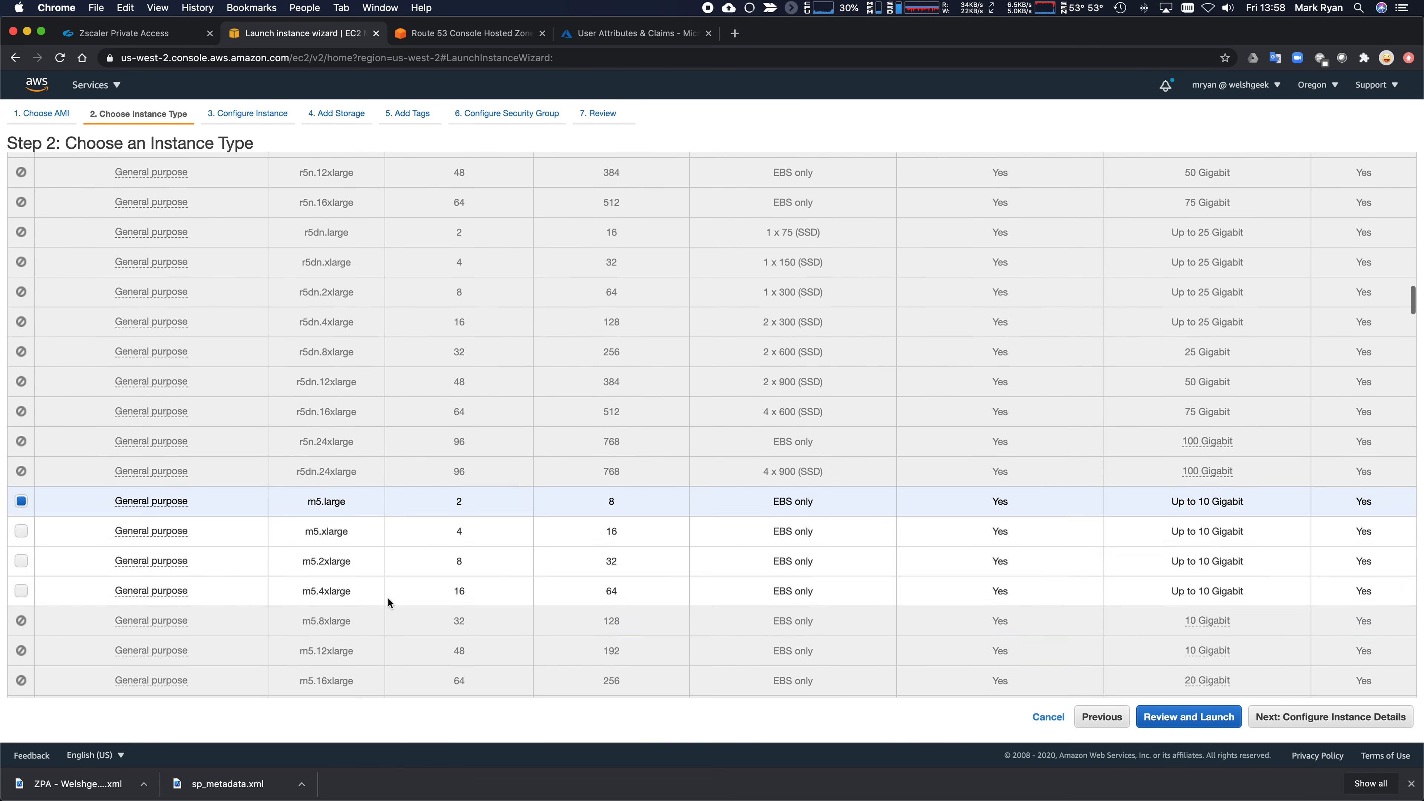
{"action": "scroll", "coordinate": [387, 599], "scroll_direction": "up", "scroll_amount": 20}
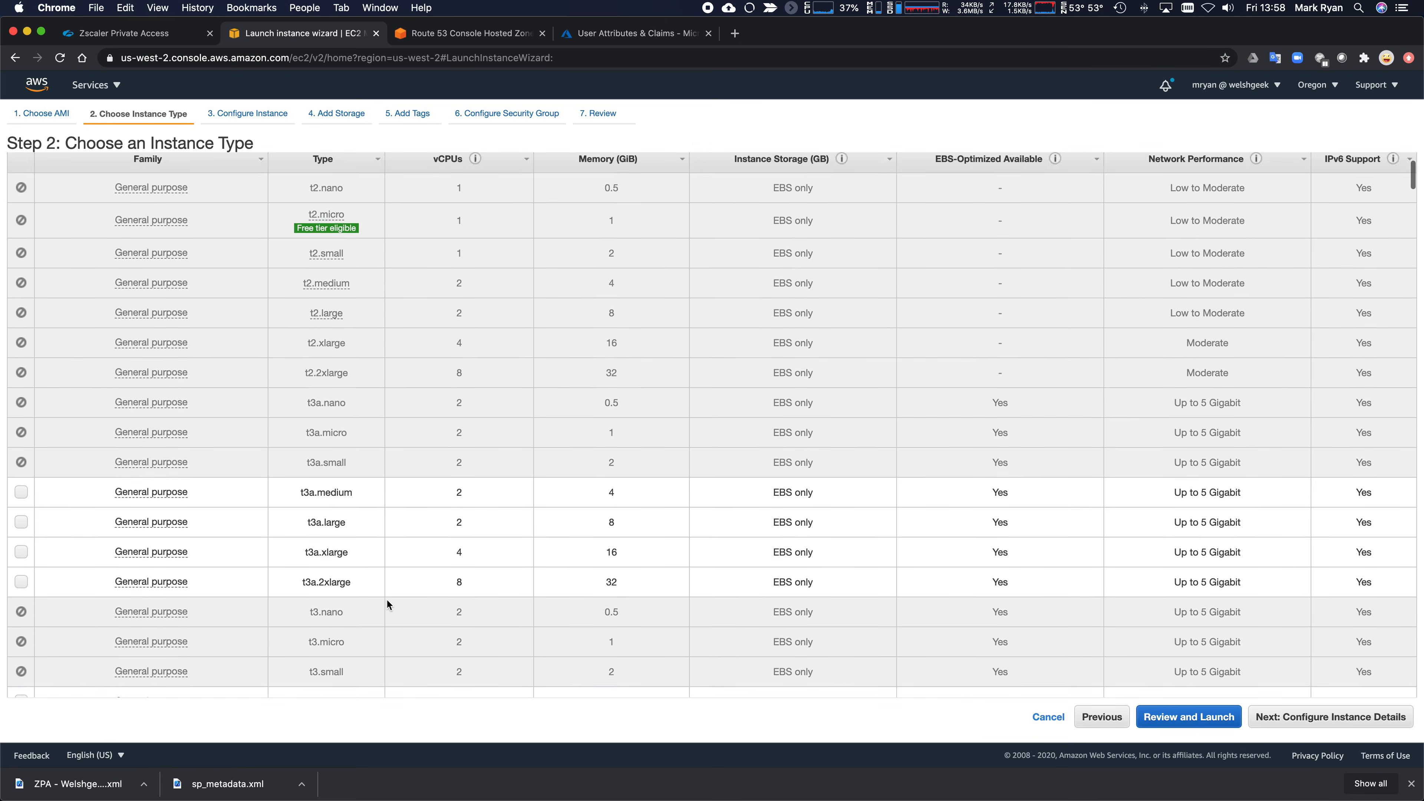
{"action": "scroll", "coordinate": [388, 600], "scroll_direction": "down", "scroll_amount": 3}
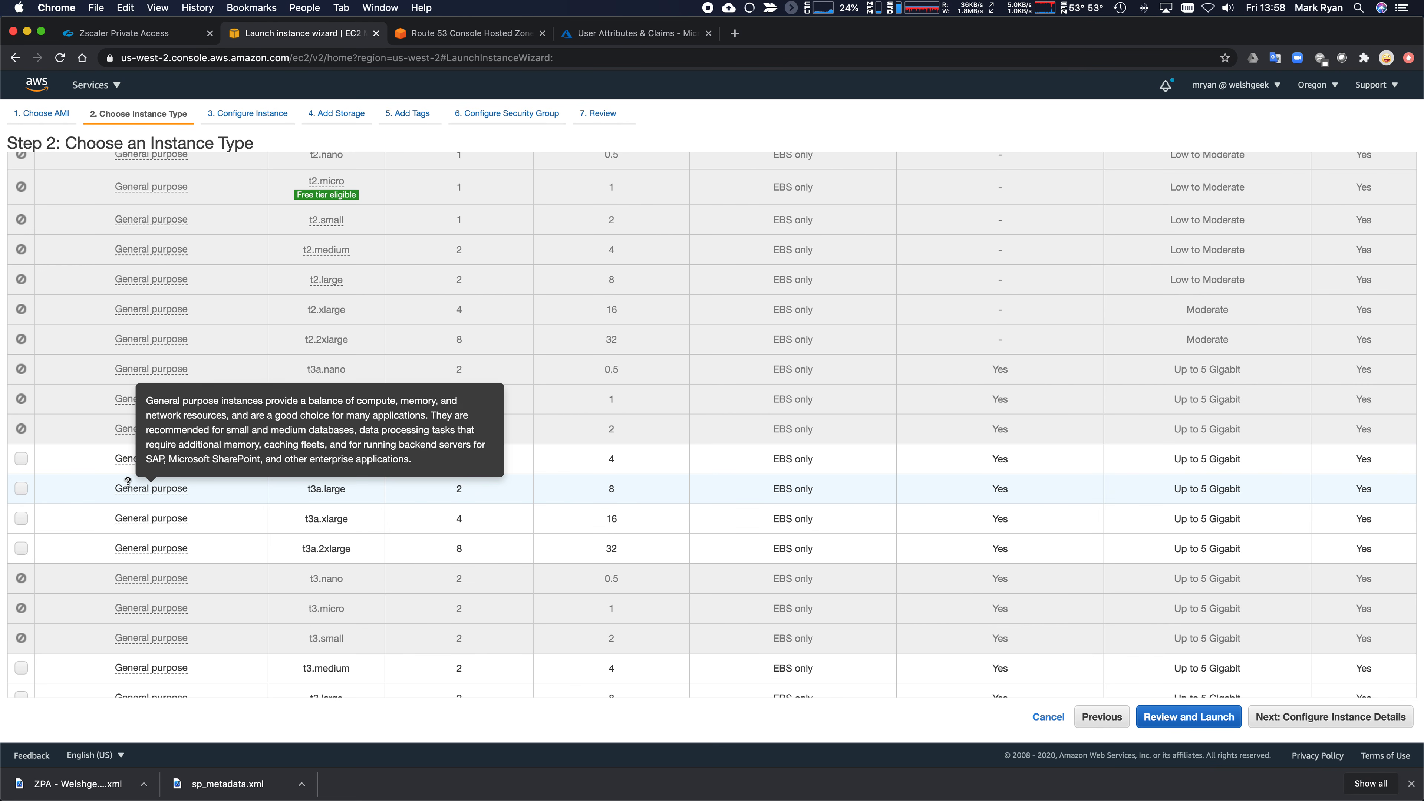
{"action": "scroll", "coordinate": [128, 457], "scroll_direction": "down", "scroll_amount": 2}
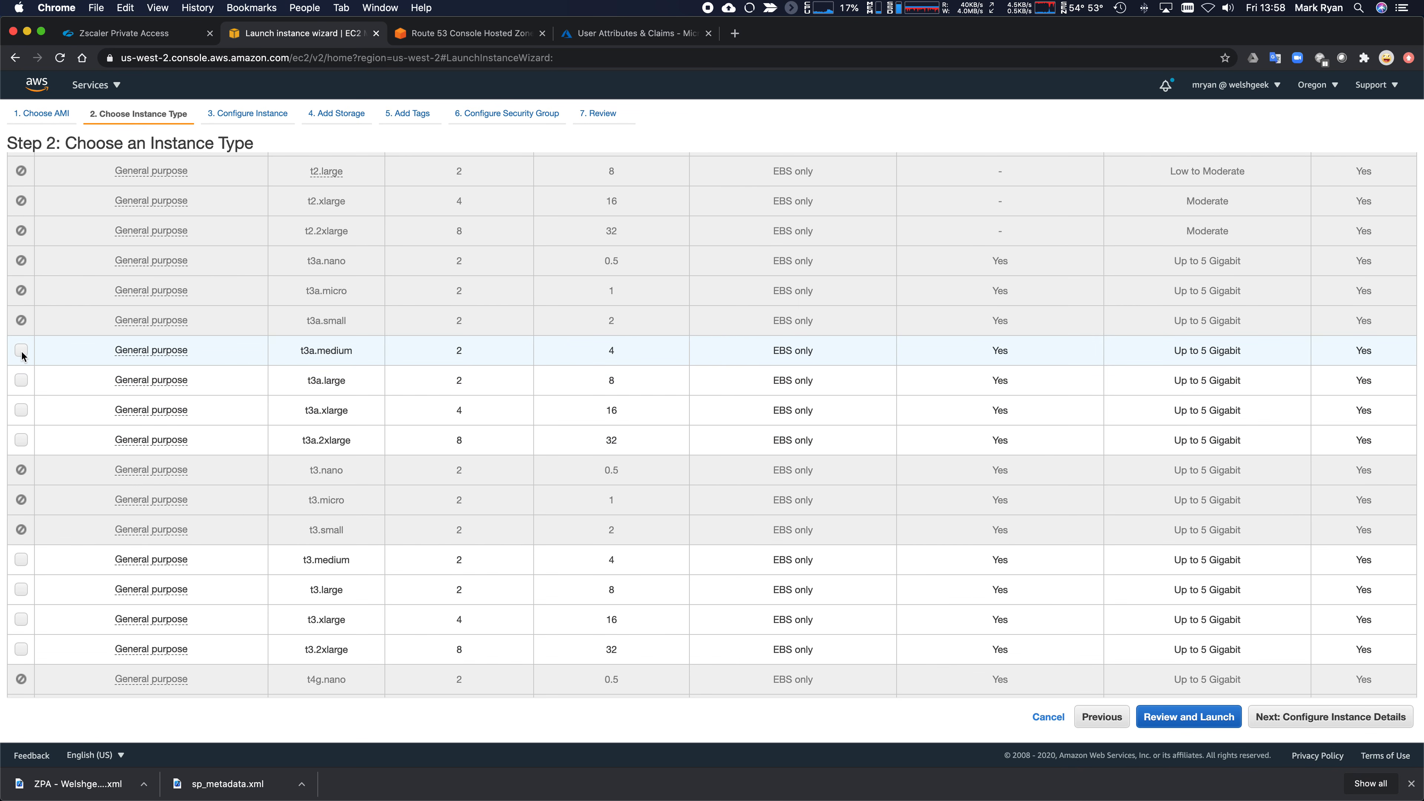
{"action": "left_click", "coordinate": [21, 559]}
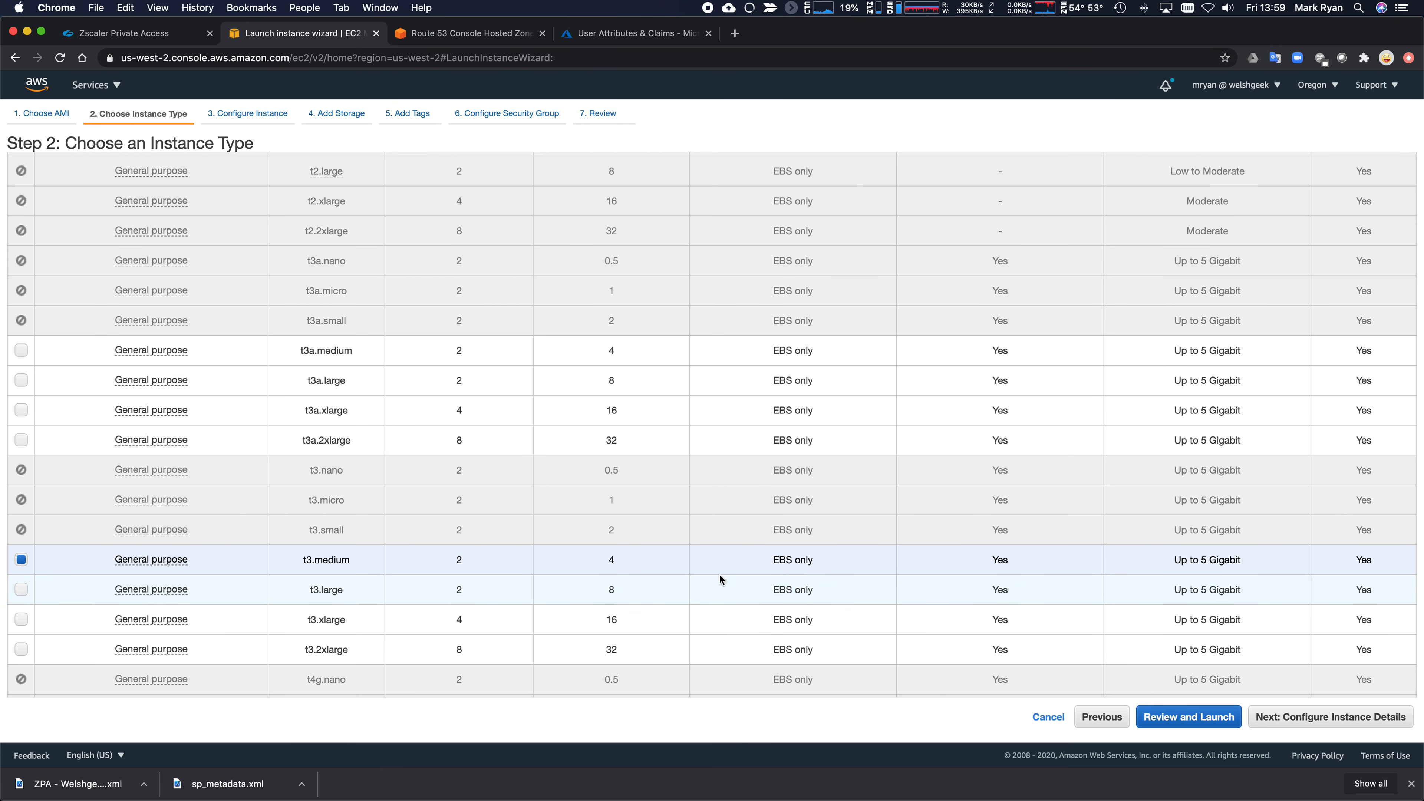
{"action": "scroll", "coordinate": [719, 574], "scroll_direction": "up", "scroll_amount": 5}
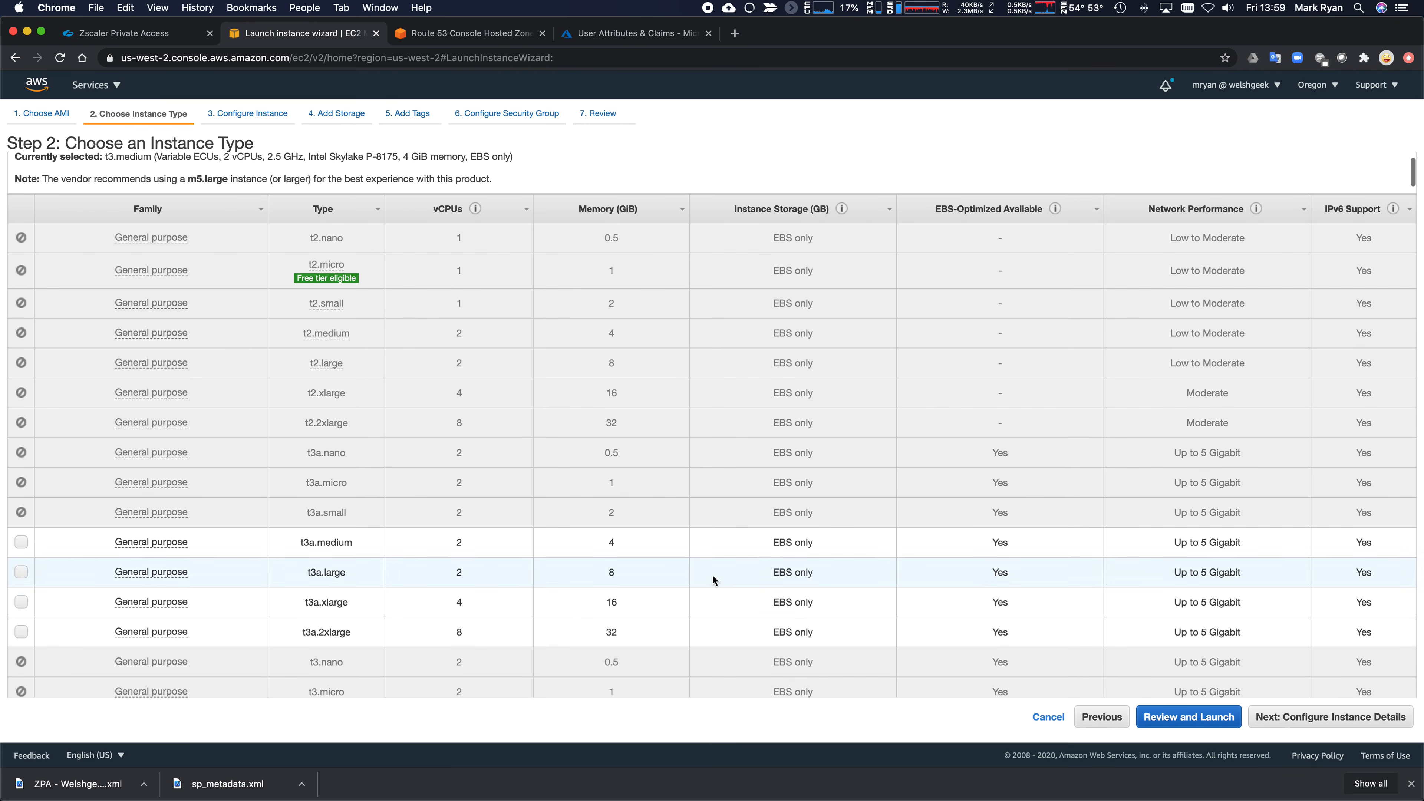
- Step back from the launch review to Step 3: Configure Instance Details
{"action": "left_click", "coordinate": [1194, 717]}
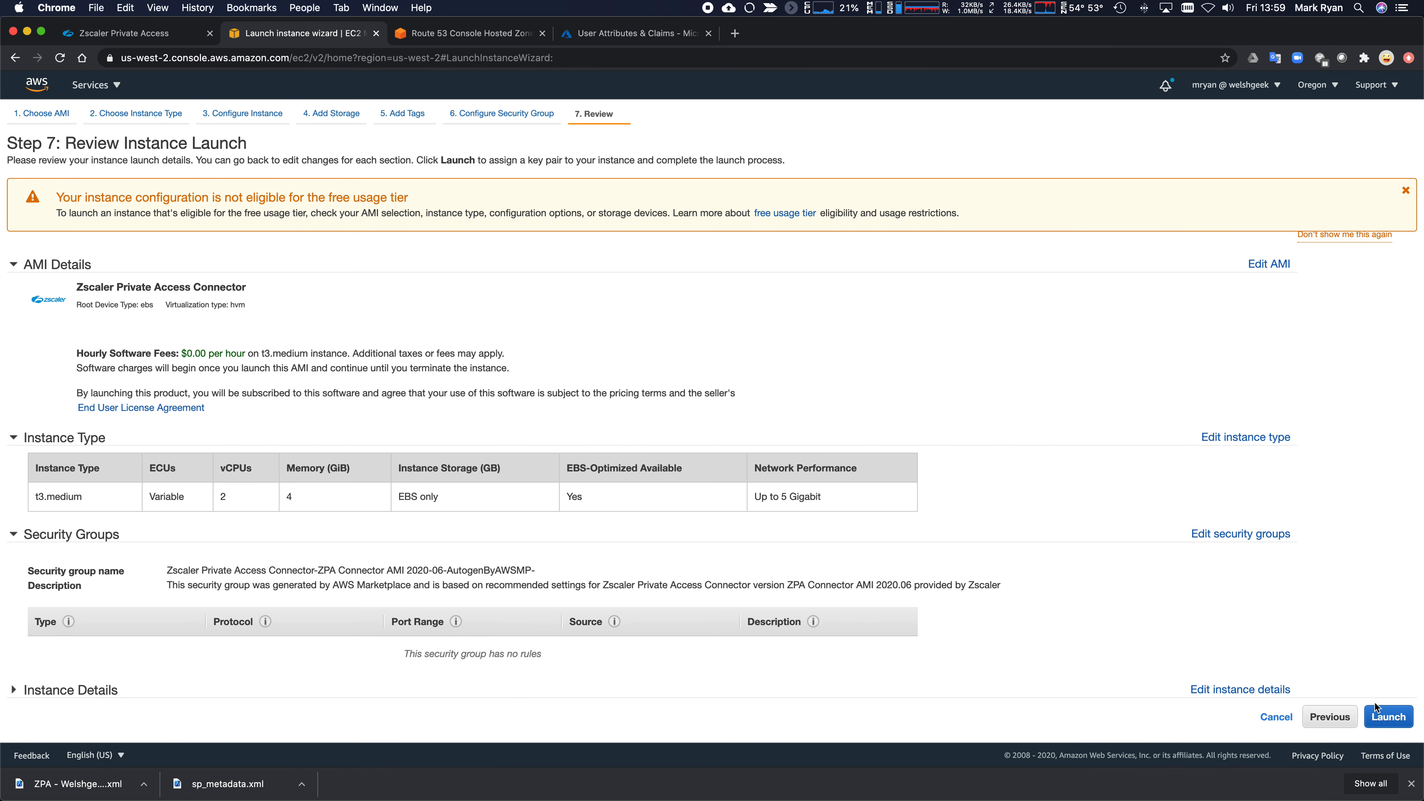
{"action": "left_click", "coordinate": [1337, 722]}
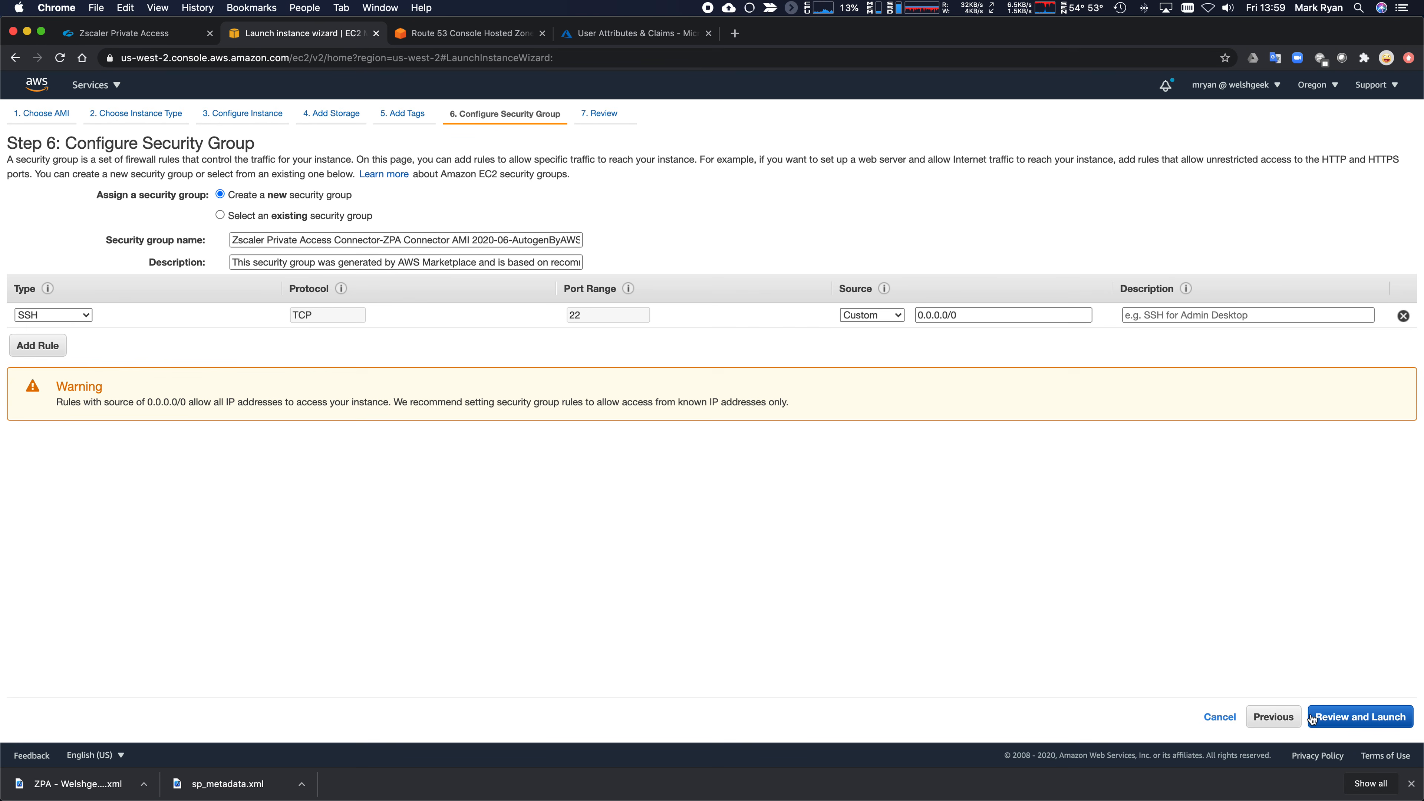
{"action": "left_click", "coordinate": [1271, 719]}
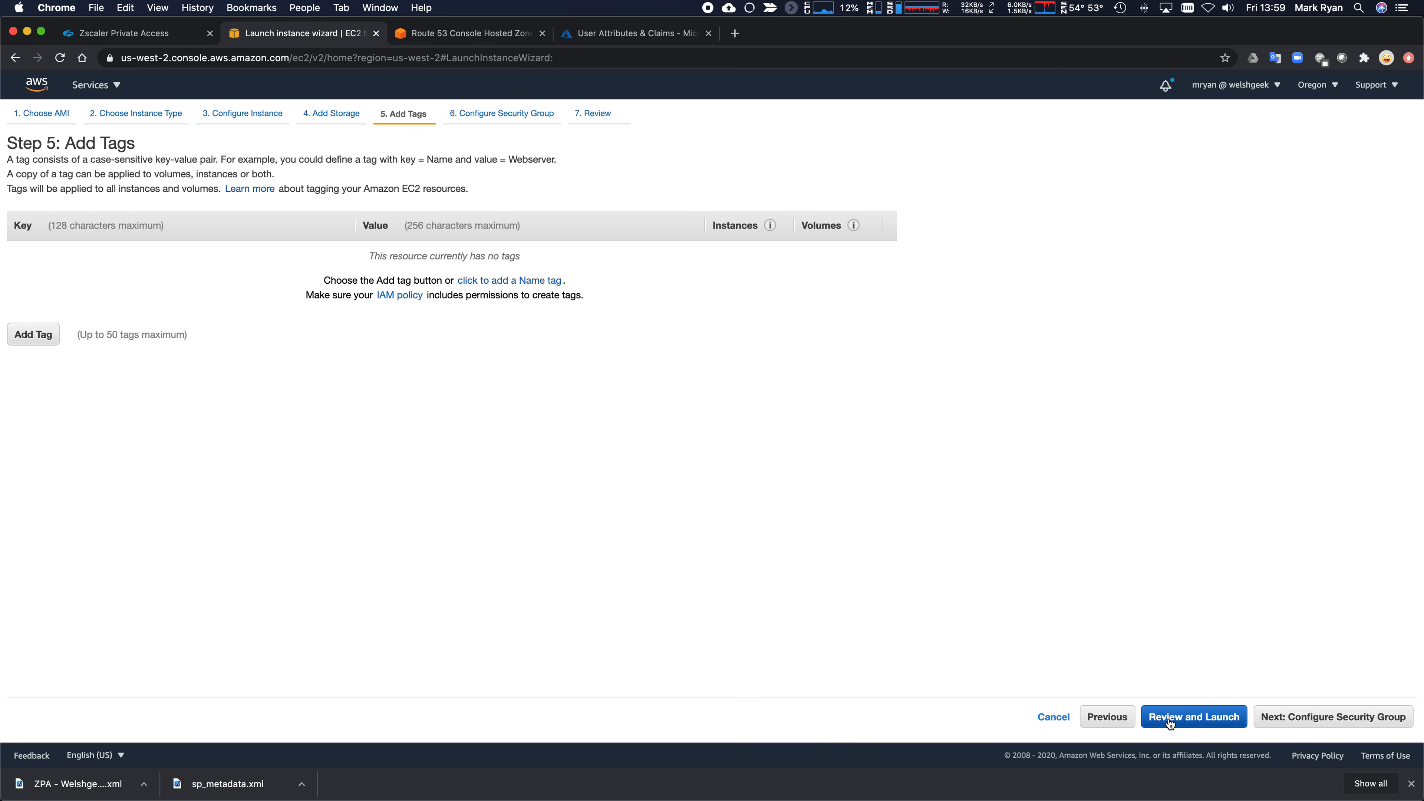
{"action": "left_click", "coordinate": [1109, 718]}
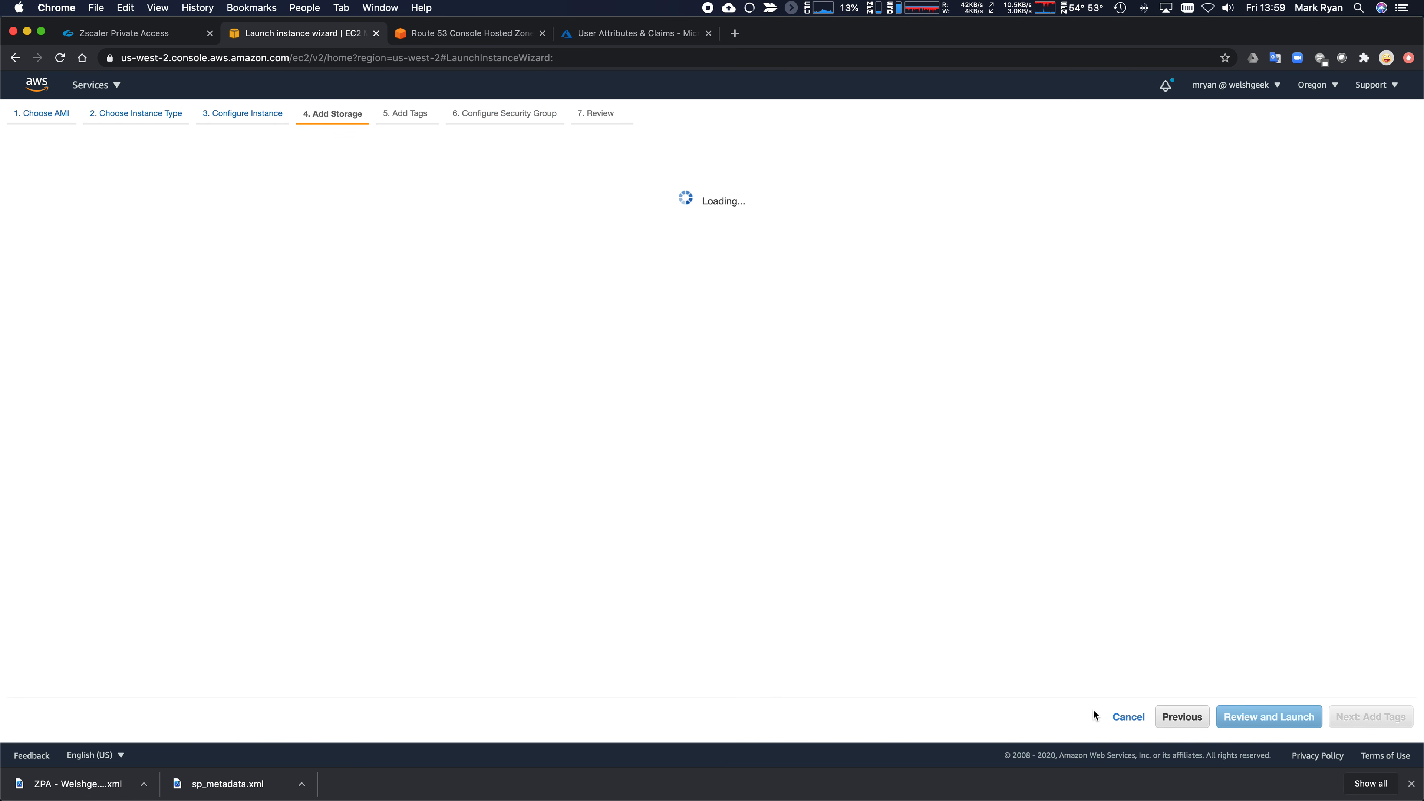
{"action": "left_click", "coordinate": [260, 114]}
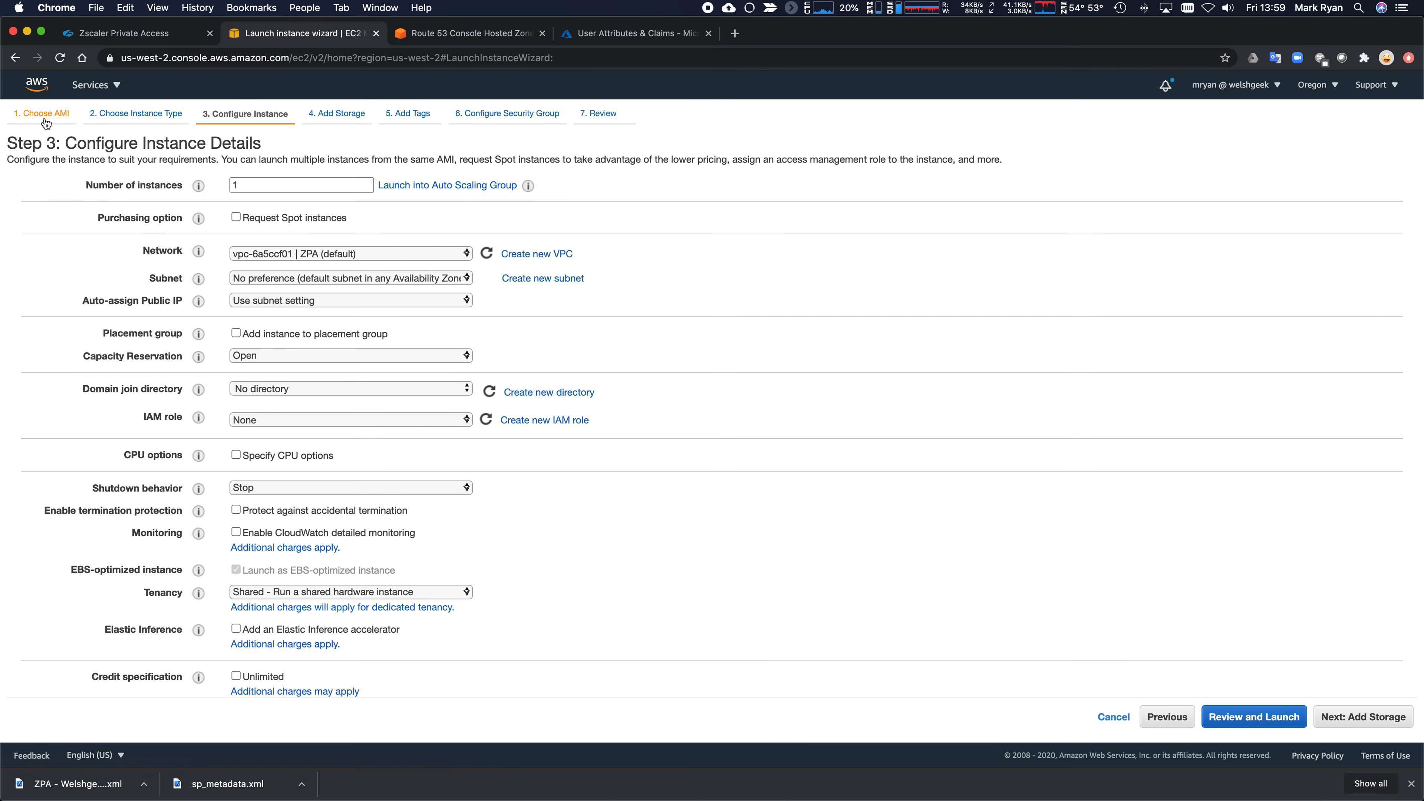
- Keep the ZPA VPC, set subnet ZPA-Public2, and proceed to the launch review
{"action": "left_click", "coordinate": [388, 254]}
{"action": "left_click", "coordinate": [389, 252]}
{"action": "left_click", "coordinate": [380, 275]}
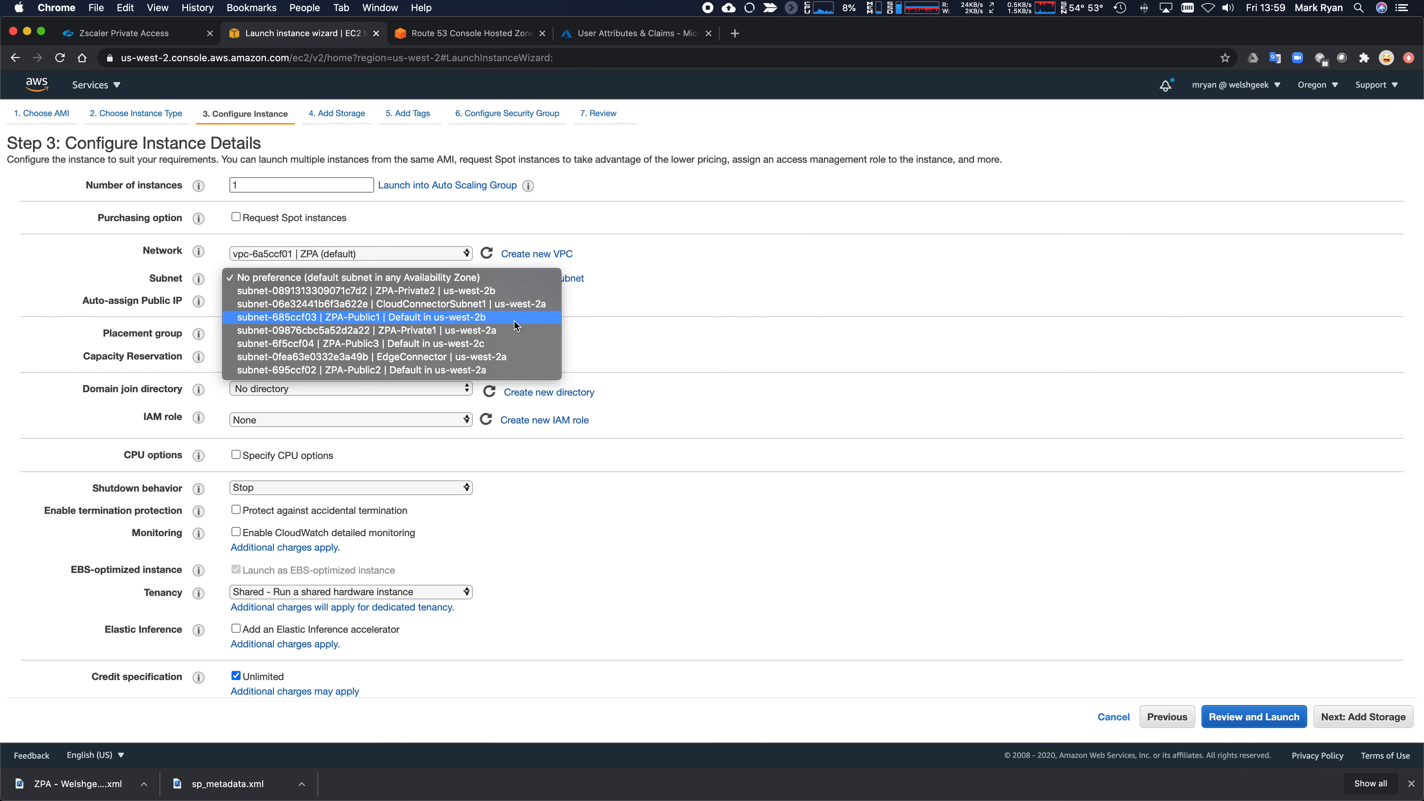
{"action": "left_click", "coordinate": [500, 371]}
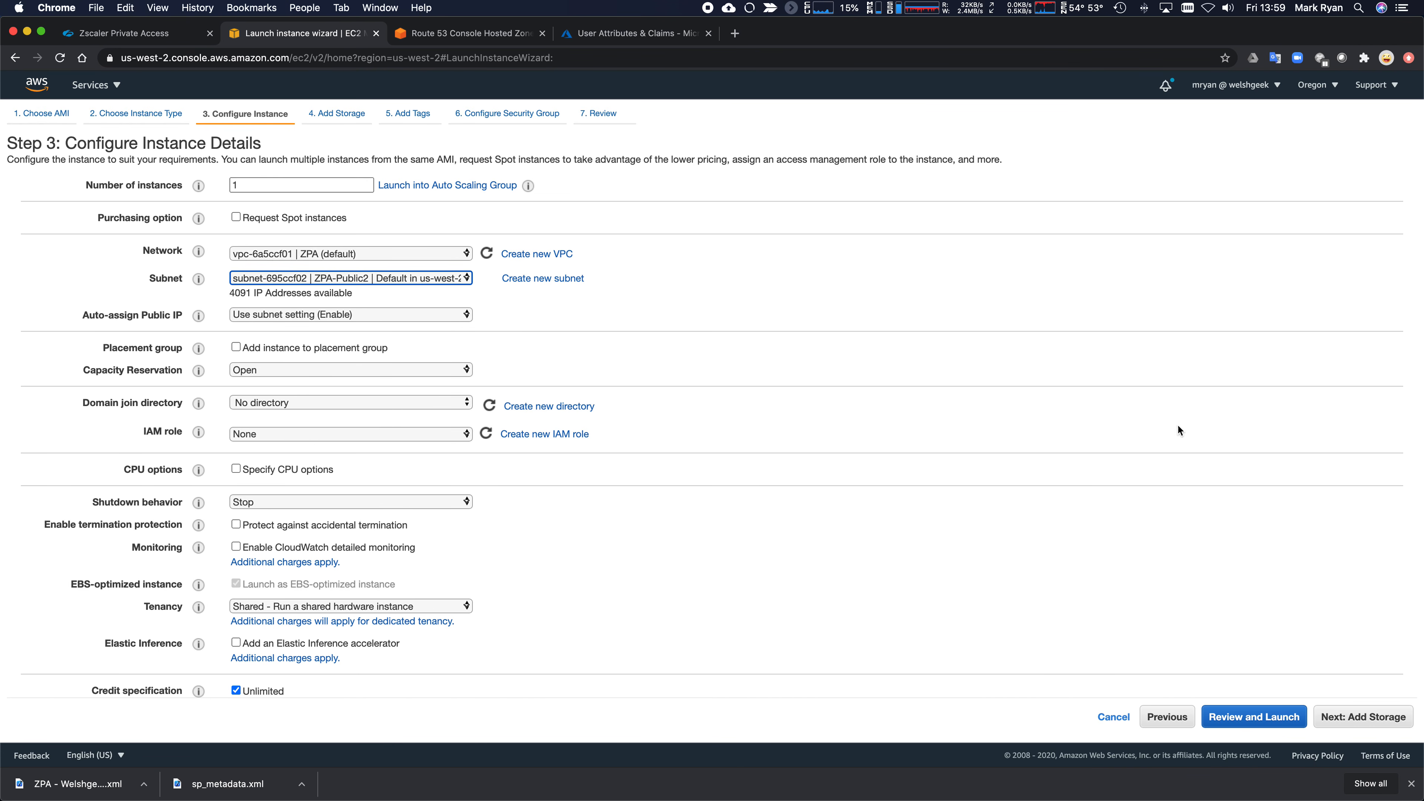
{"action": "left_click", "coordinate": [1232, 719]}
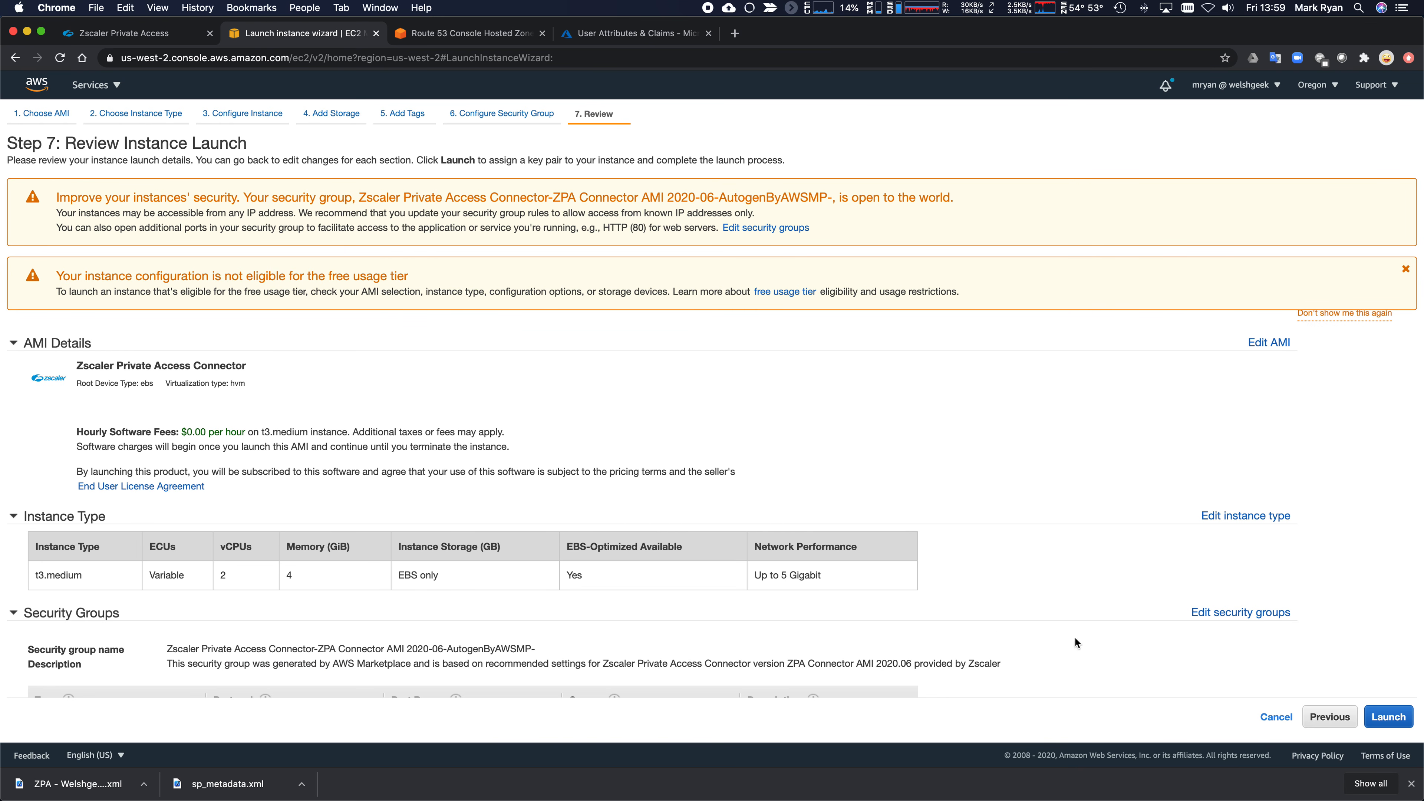
- Launch the instance with the existing key pair acknowledged, then view the instances list
{"action": "scroll", "coordinate": [992, 626], "scroll_direction": "down", "scroll_amount": 1}
{"action": "scroll", "coordinate": [993, 627], "scroll_direction": "down", "scroll_amount": 3}
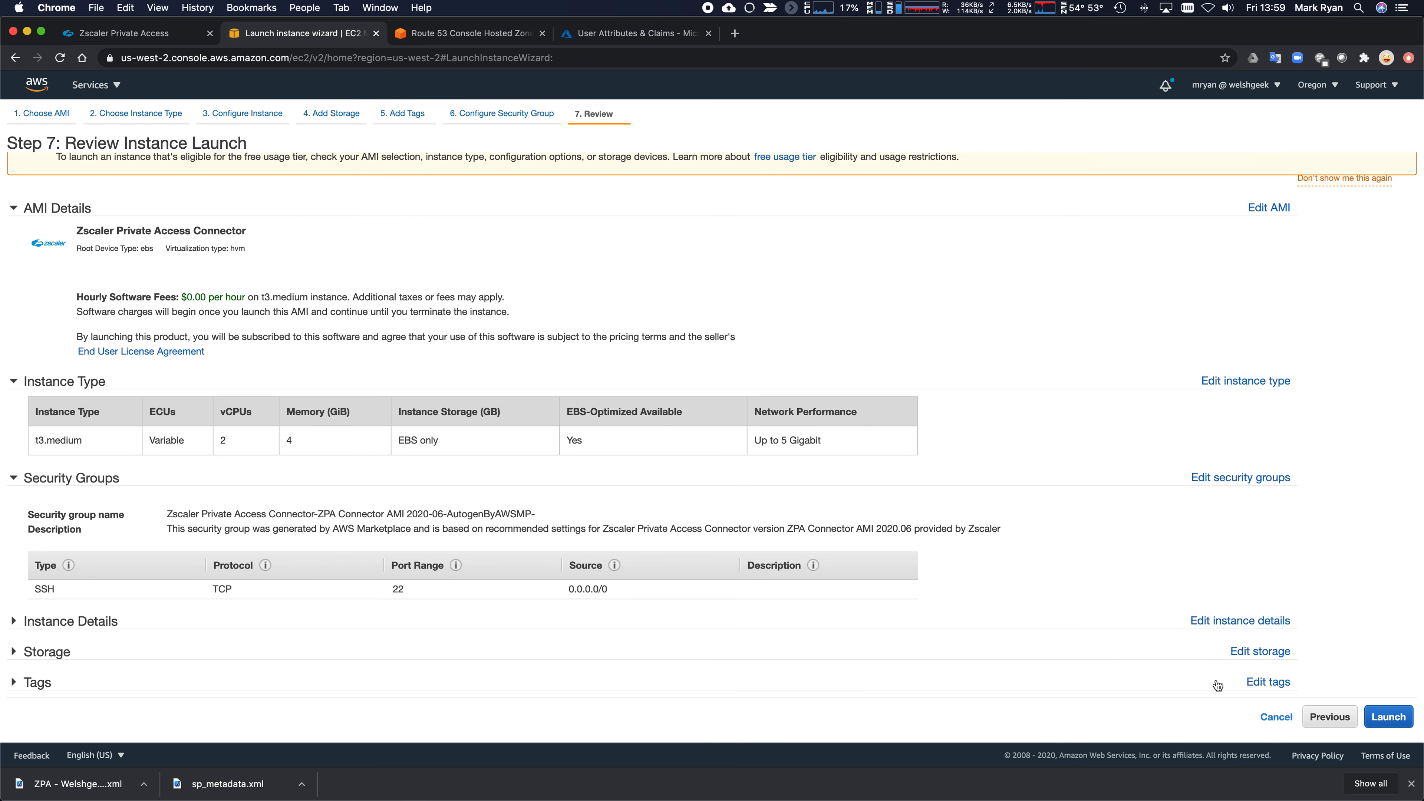
{"action": "left_click", "coordinate": [1387, 717]}
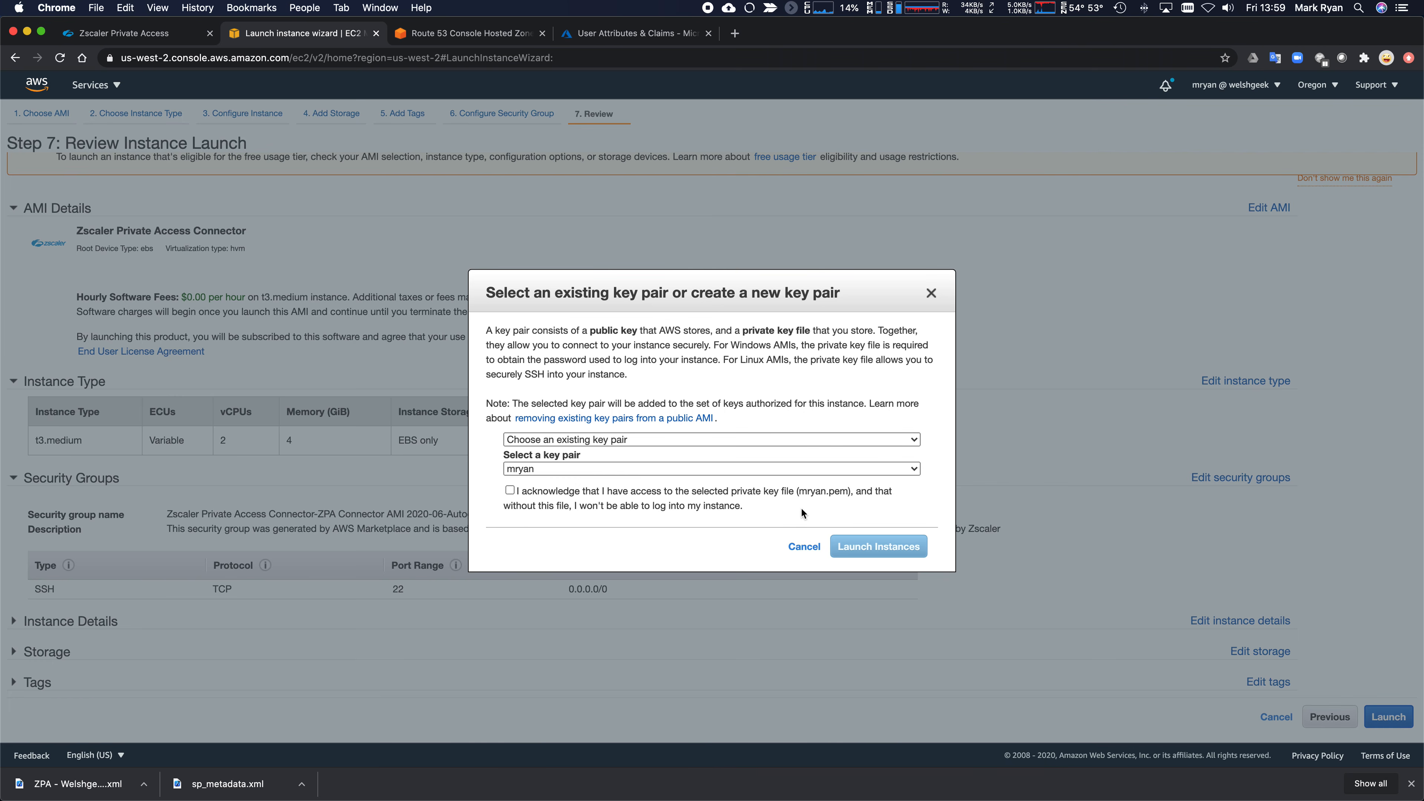
{"action": "left_click", "coordinate": [655, 440]}
{"action": "left_click", "coordinate": [655, 440]}
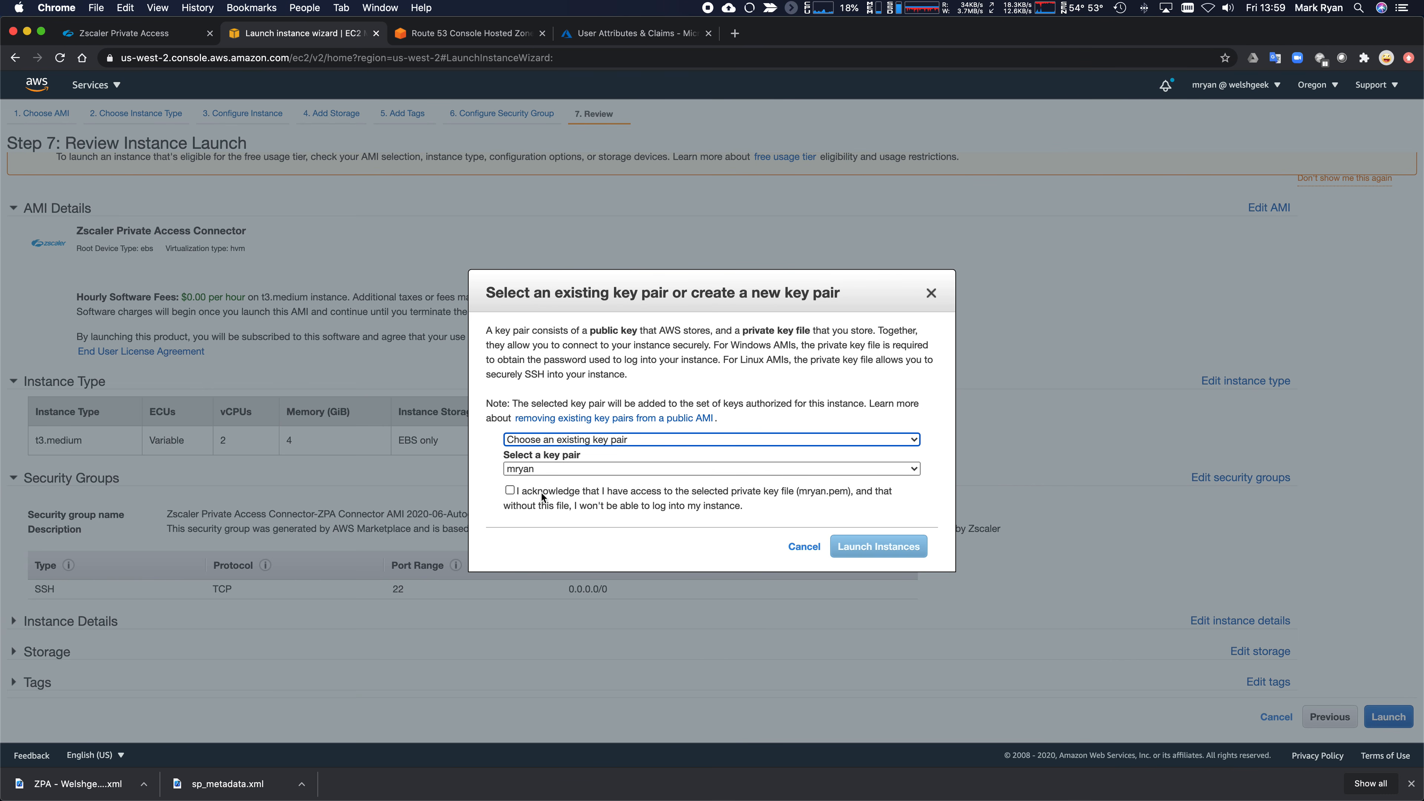
{"action": "left_click", "coordinate": [512, 492]}
{"action": "left_click", "coordinate": [892, 548]}
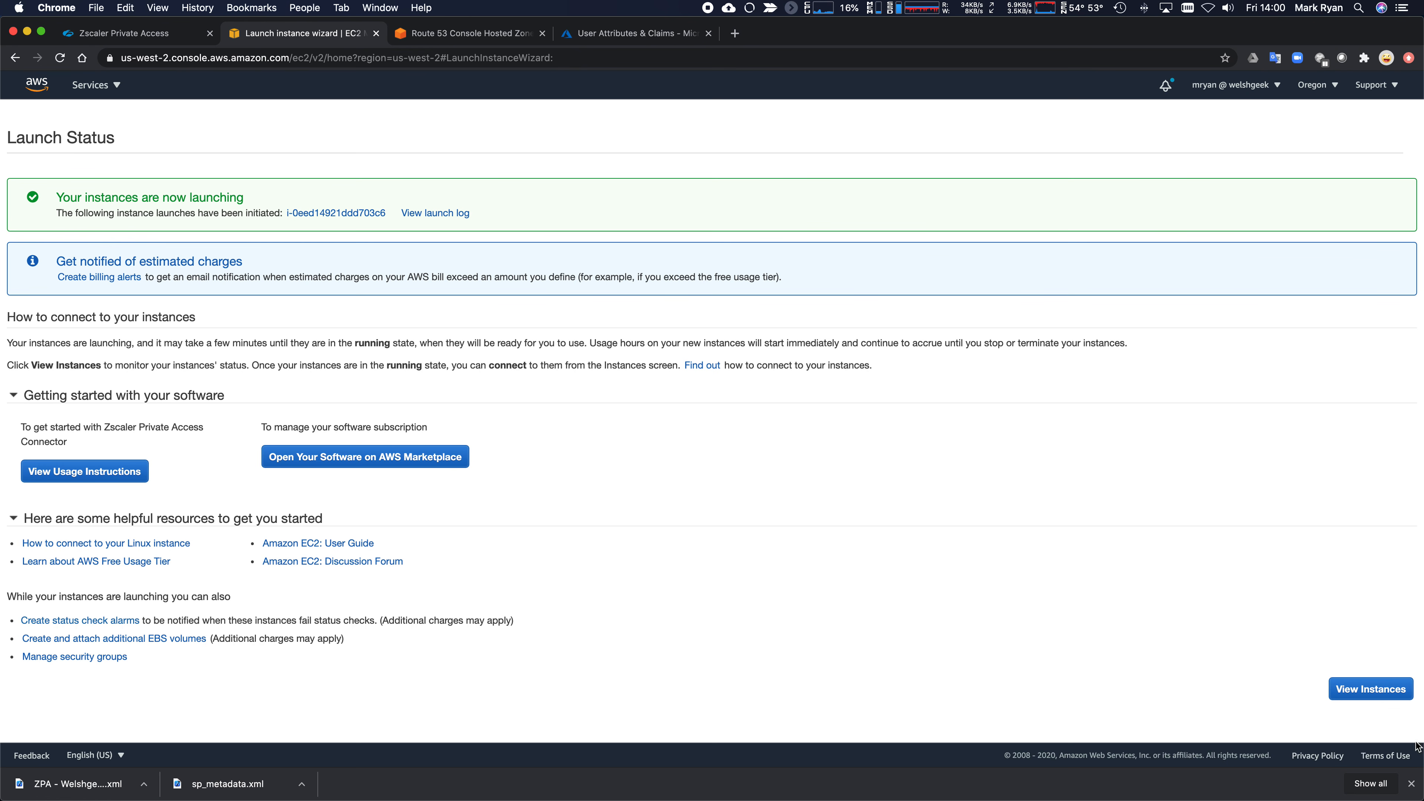
{"action": "left_click", "coordinate": [1412, 783]}
{"action": "left_click", "coordinate": [1368, 691]}
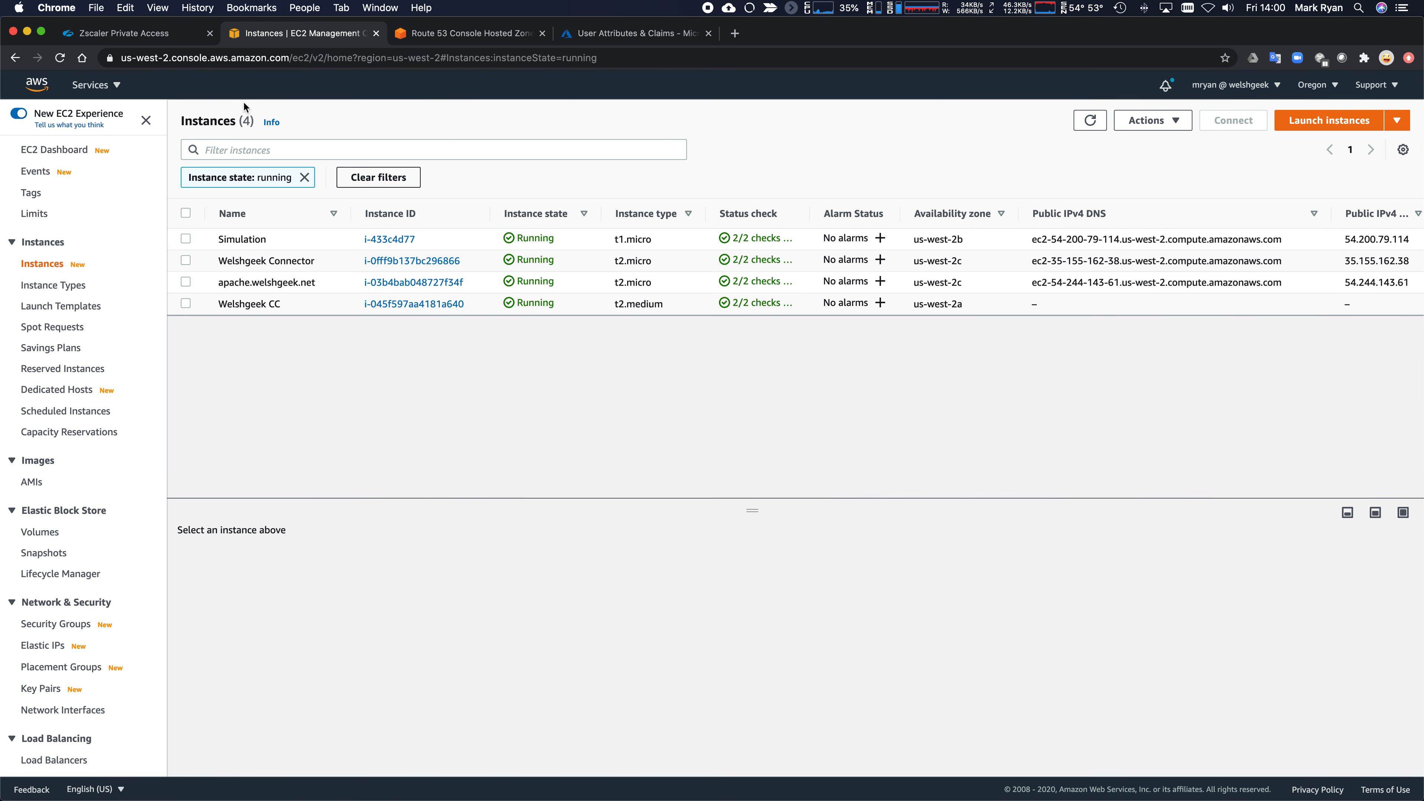
{"action": "left_click", "coordinate": [124, 35]}
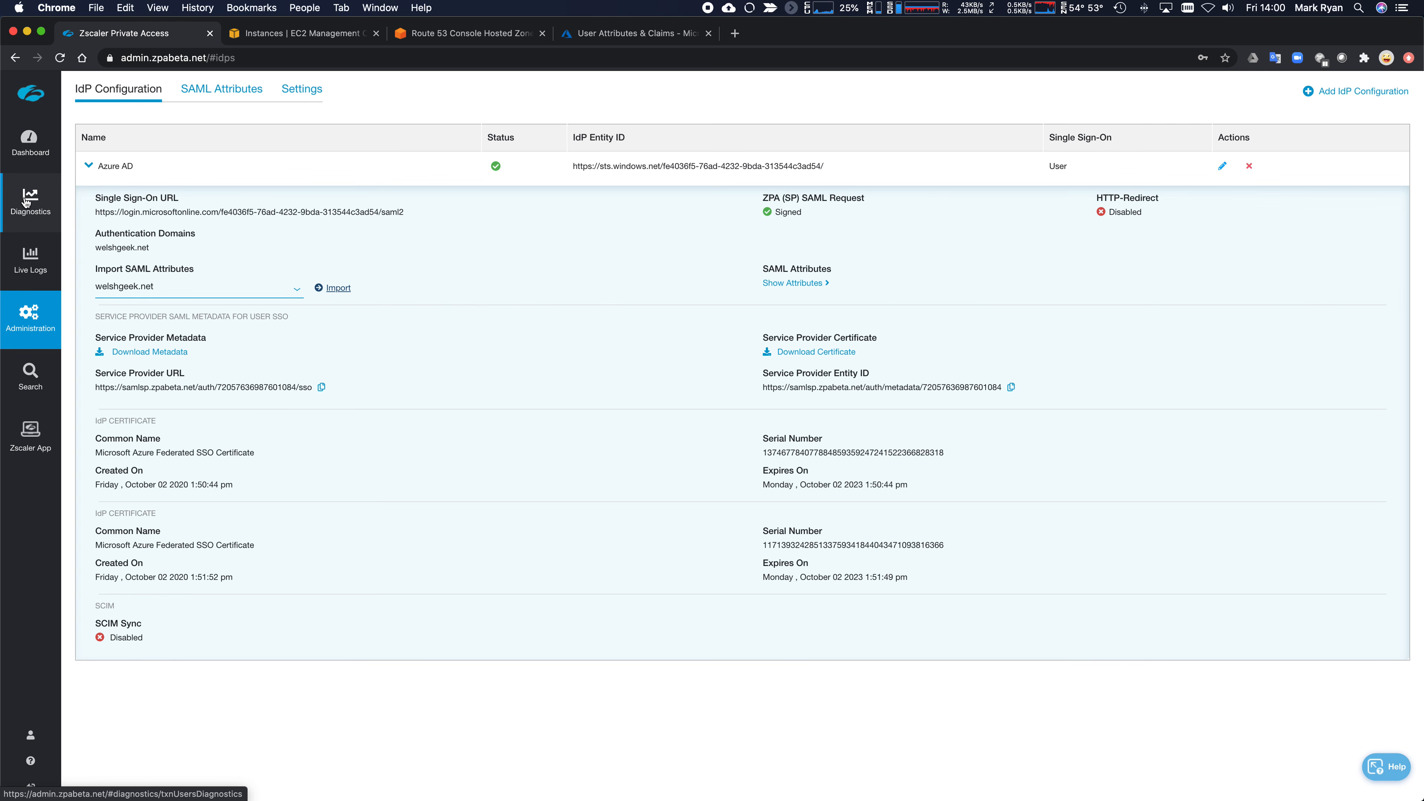
- Go to Administration > Connector Management > Connectors, which shows no connectors yet
{"action": "mouse_move", "coordinate": [25, 328]}
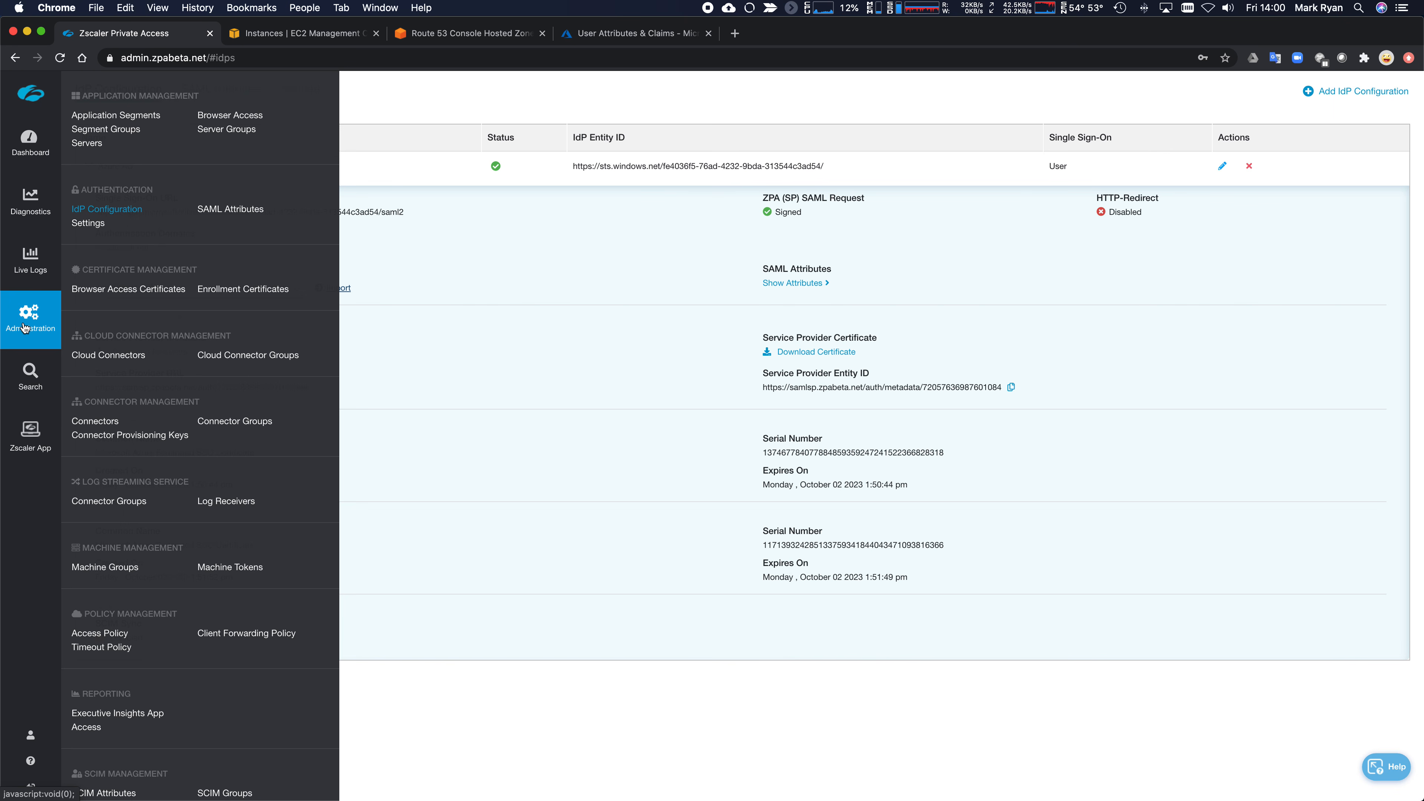
{"action": "mouse_move", "coordinate": [45, 373]}
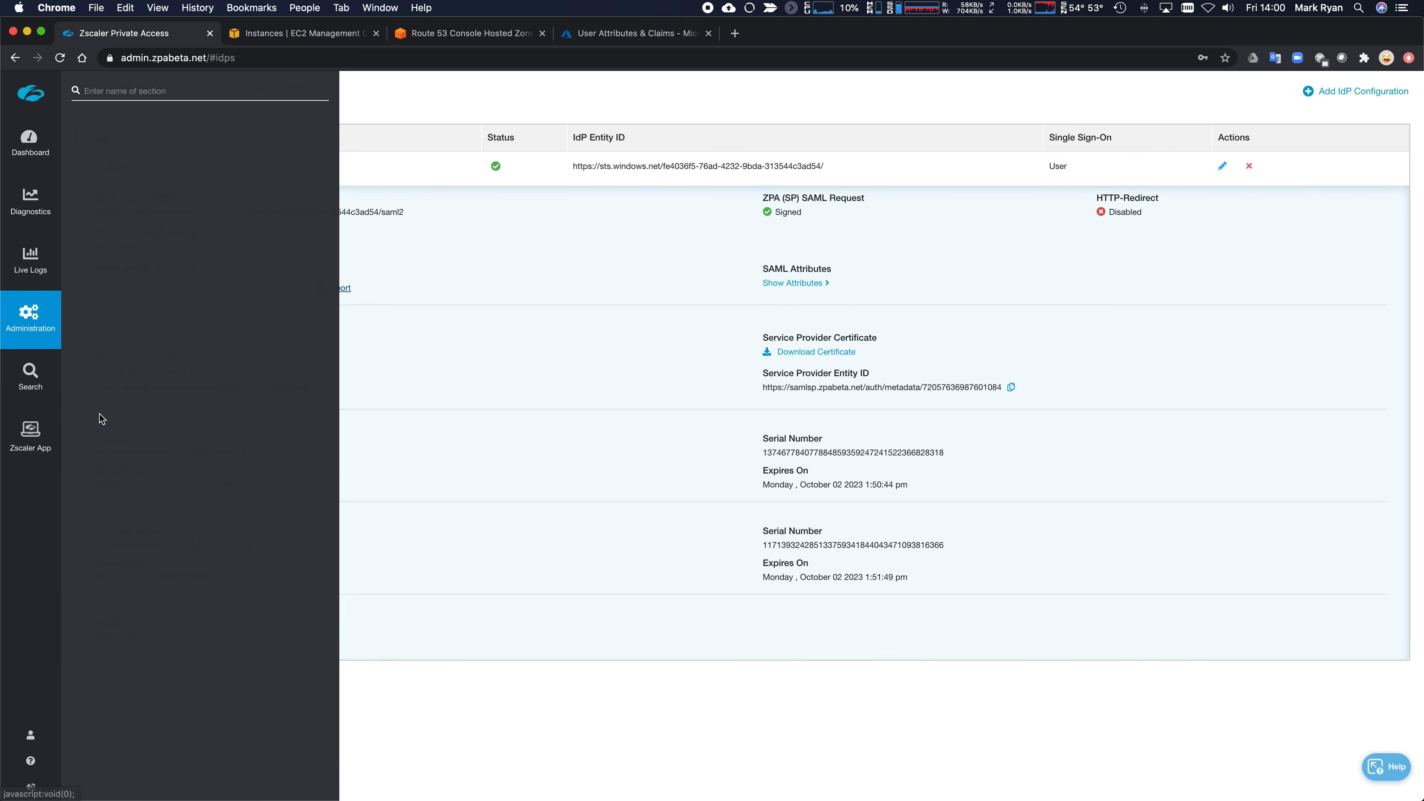
{"action": "left_click", "coordinate": [95, 424]}
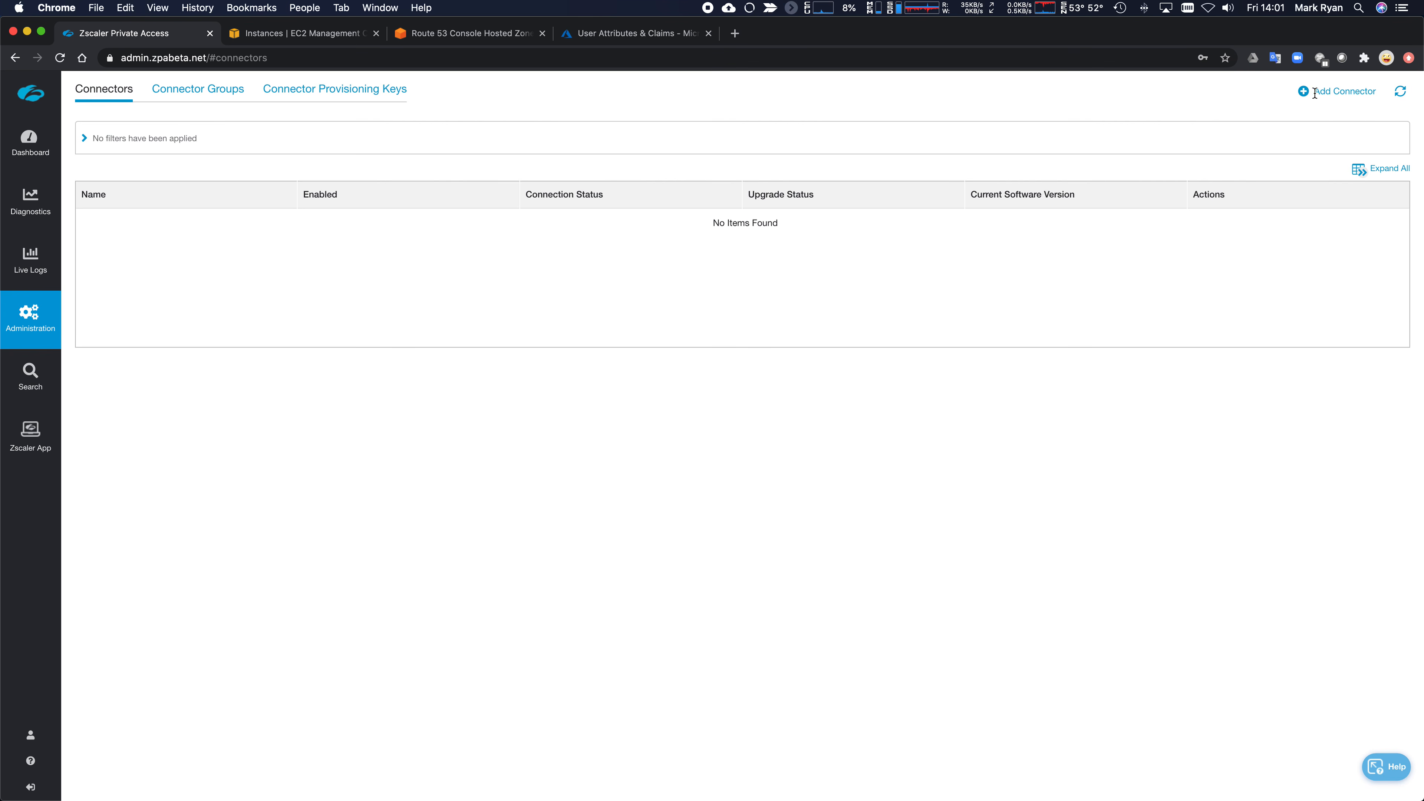
- Begin adding a connector with a new provisioning key and the Connector signing certificate
{"action": "left_click", "coordinate": [1349, 100]}
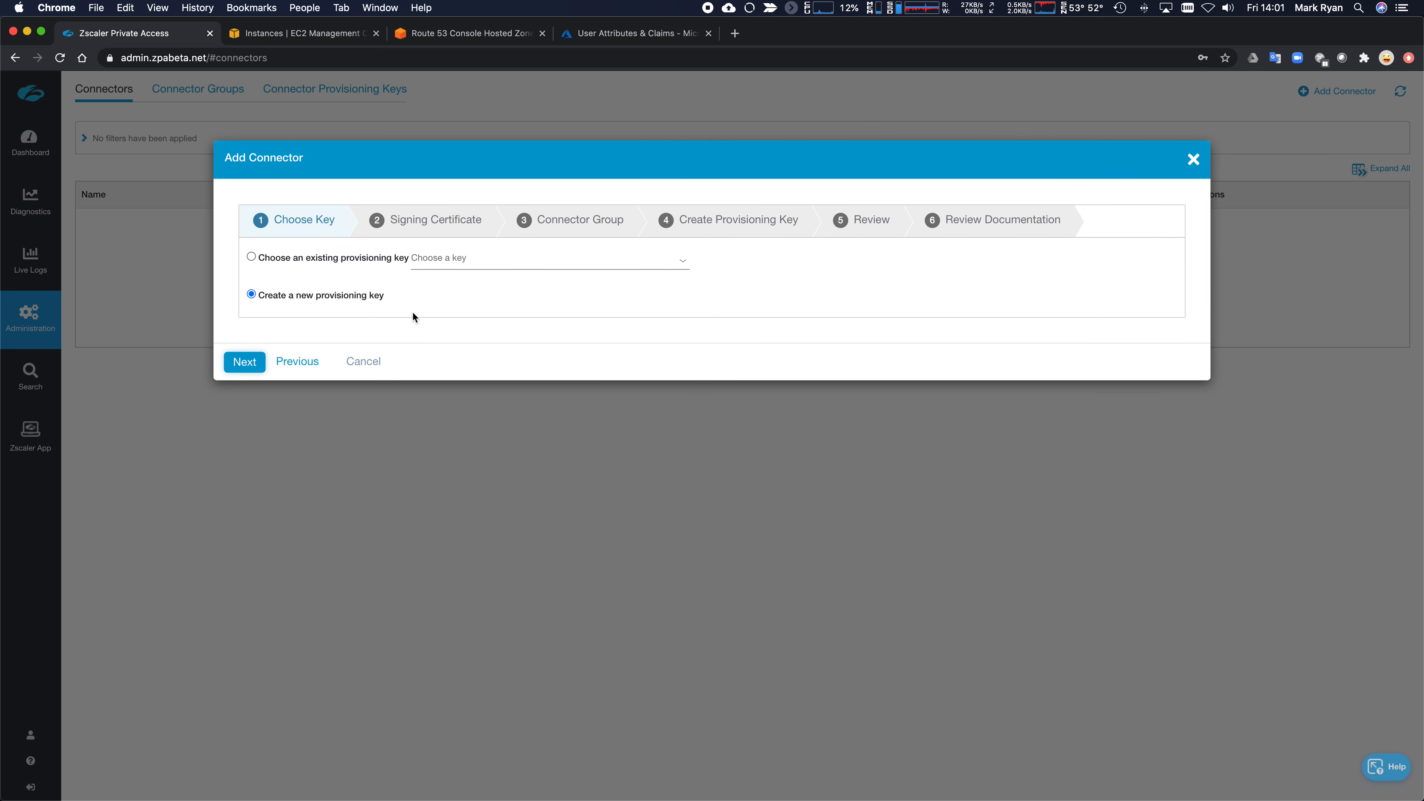
{"action": "left_click", "coordinate": [245, 361]}
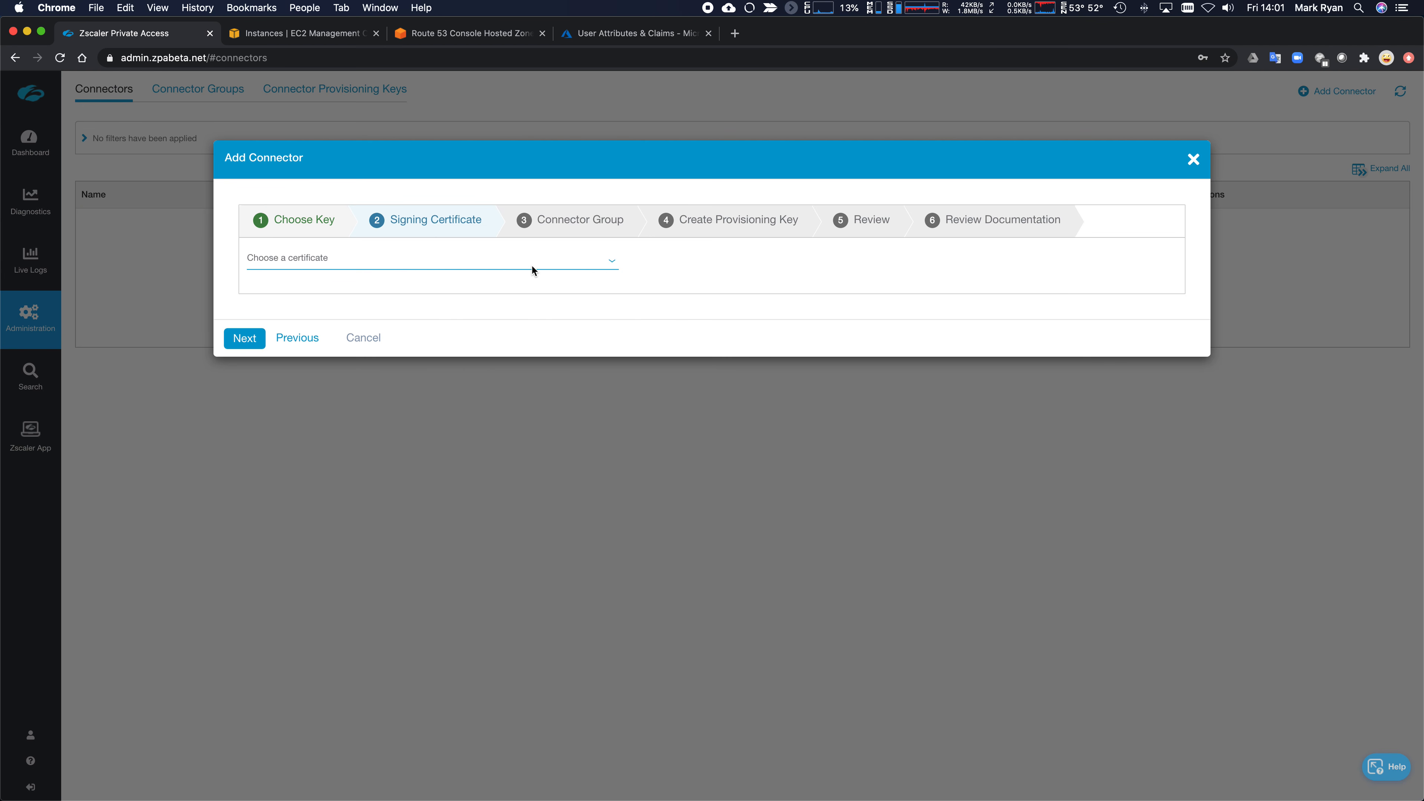
{"action": "left_click", "coordinate": [614, 261]}
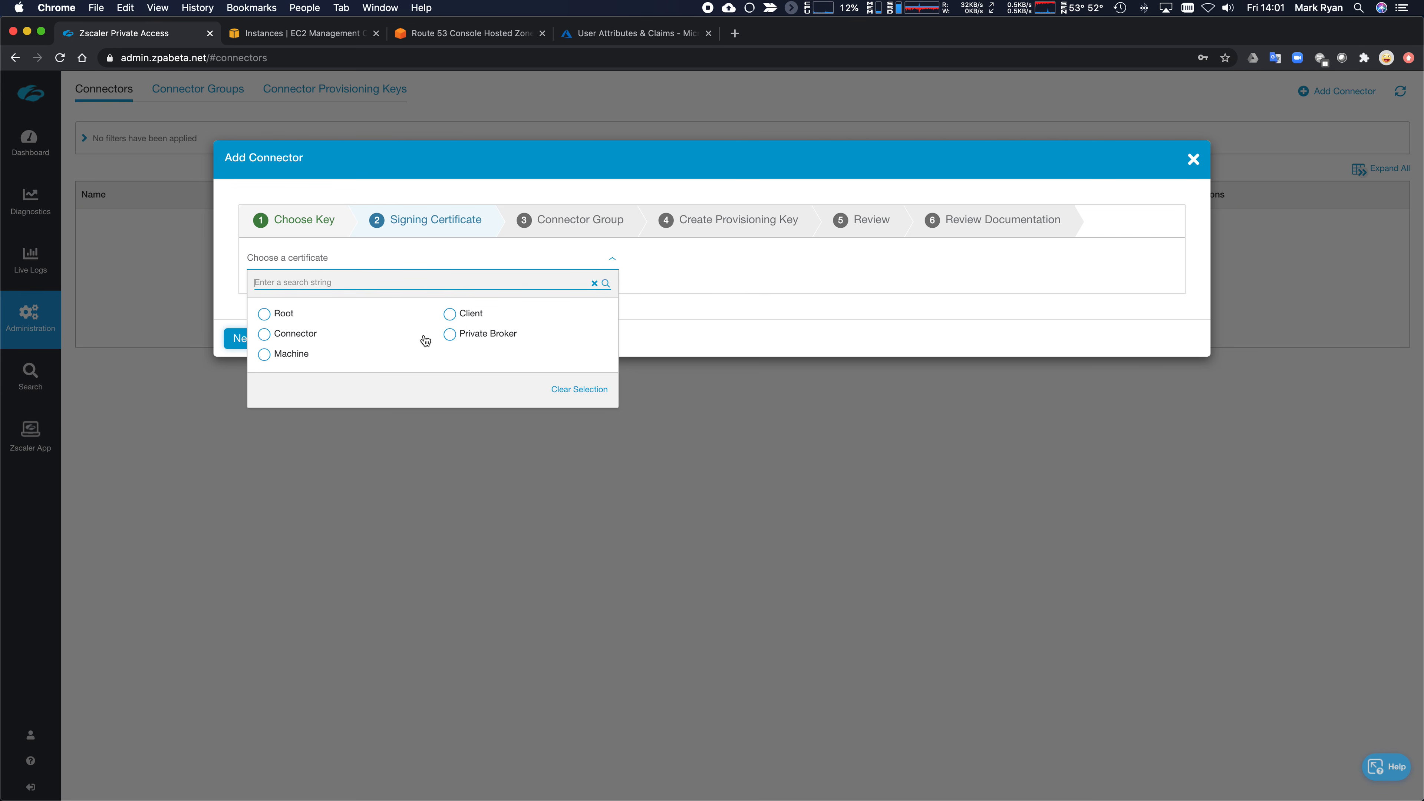
{"action": "left_click", "coordinate": [265, 335]}
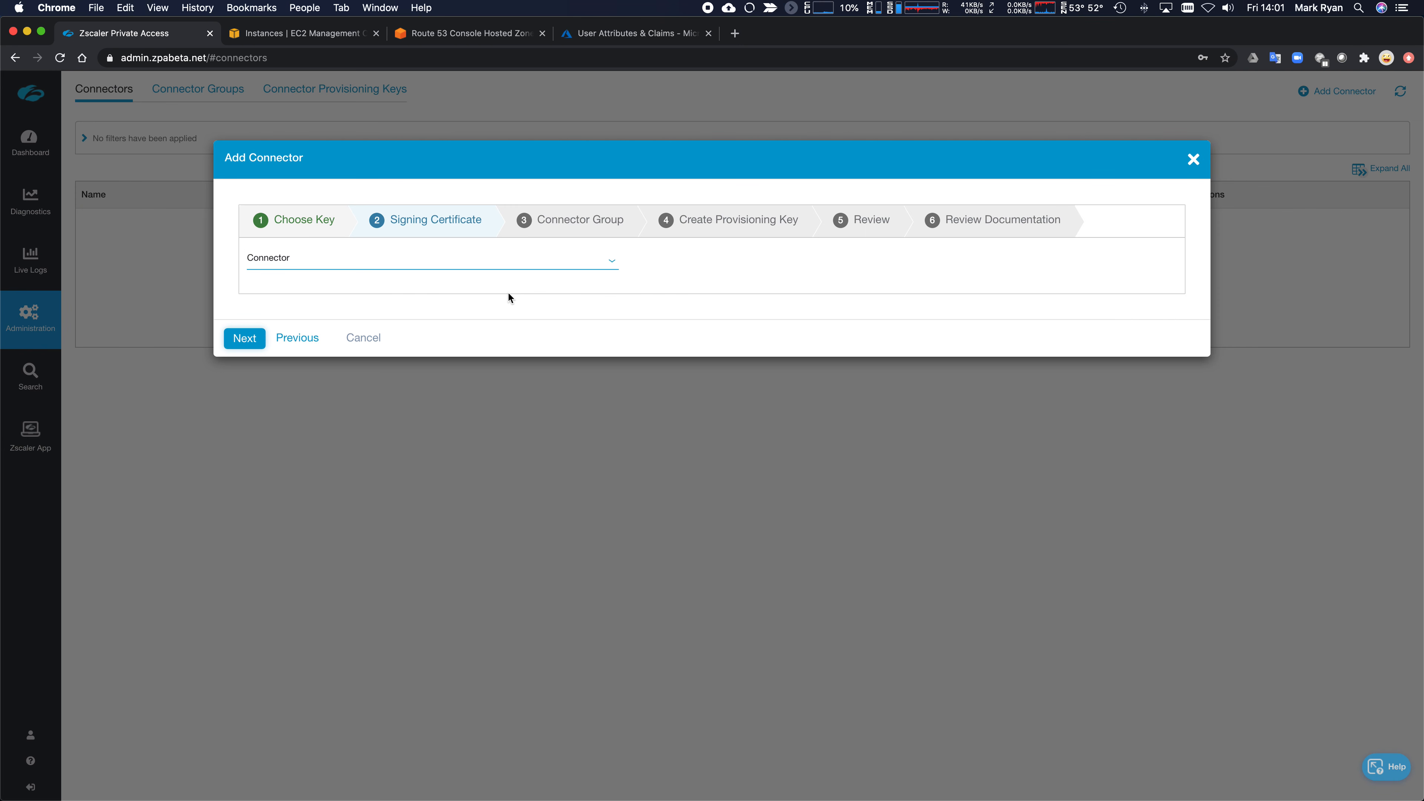
{"action": "left_click", "coordinate": [245, 339]}
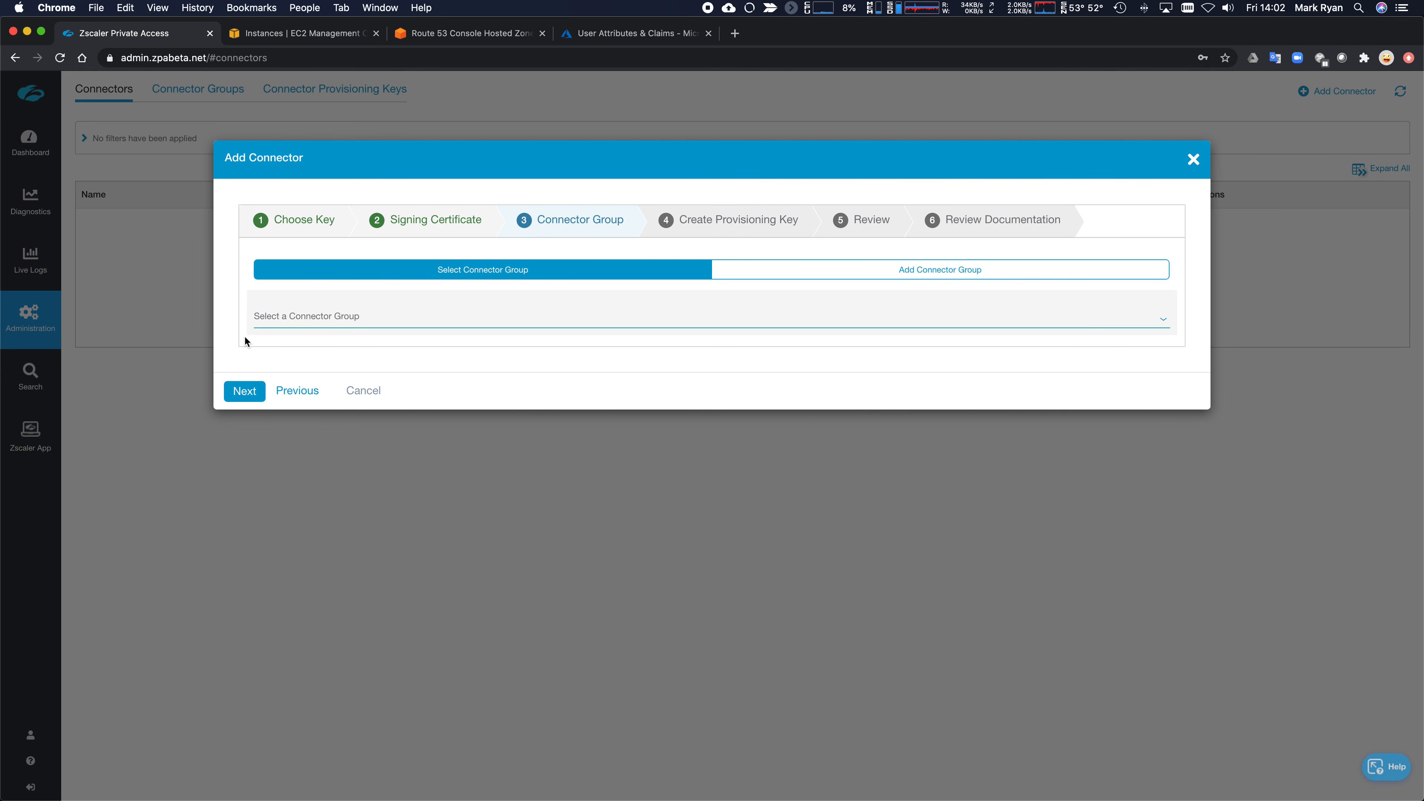
- Create 'AWS Connector Group', described 'Connectors in AWS US West', located in Oregon, USA
{"action": "left_click", "coordinate": [903, 271]}
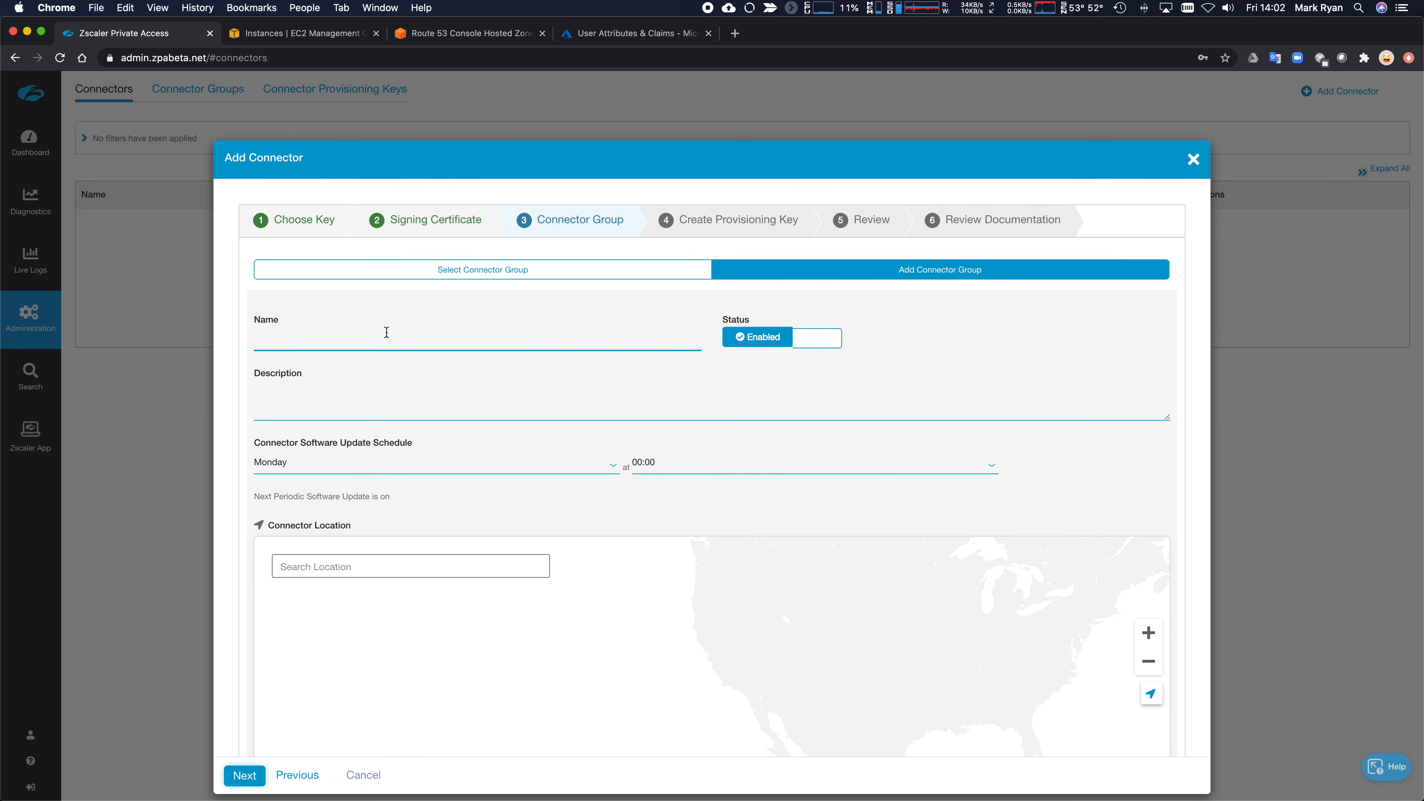
{"action": "left_click", "coordinate": [381, 339]}
{"action": "type", "text": "AW"}
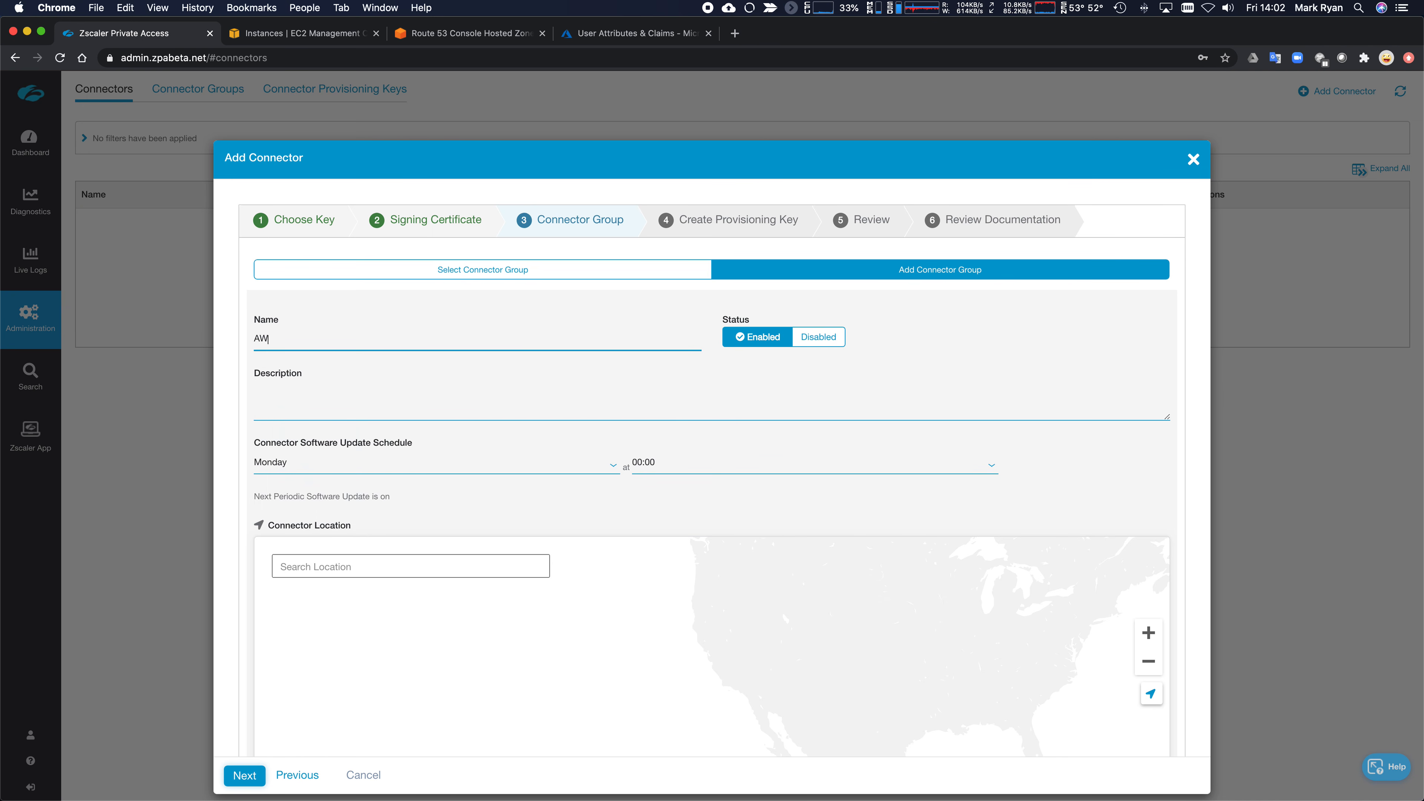
{"action": "type", "text": "S Connector Group"}
{"action": "key", "text": "Tab"}
{"action": "type", "text": "Connectors in AWS US West"}
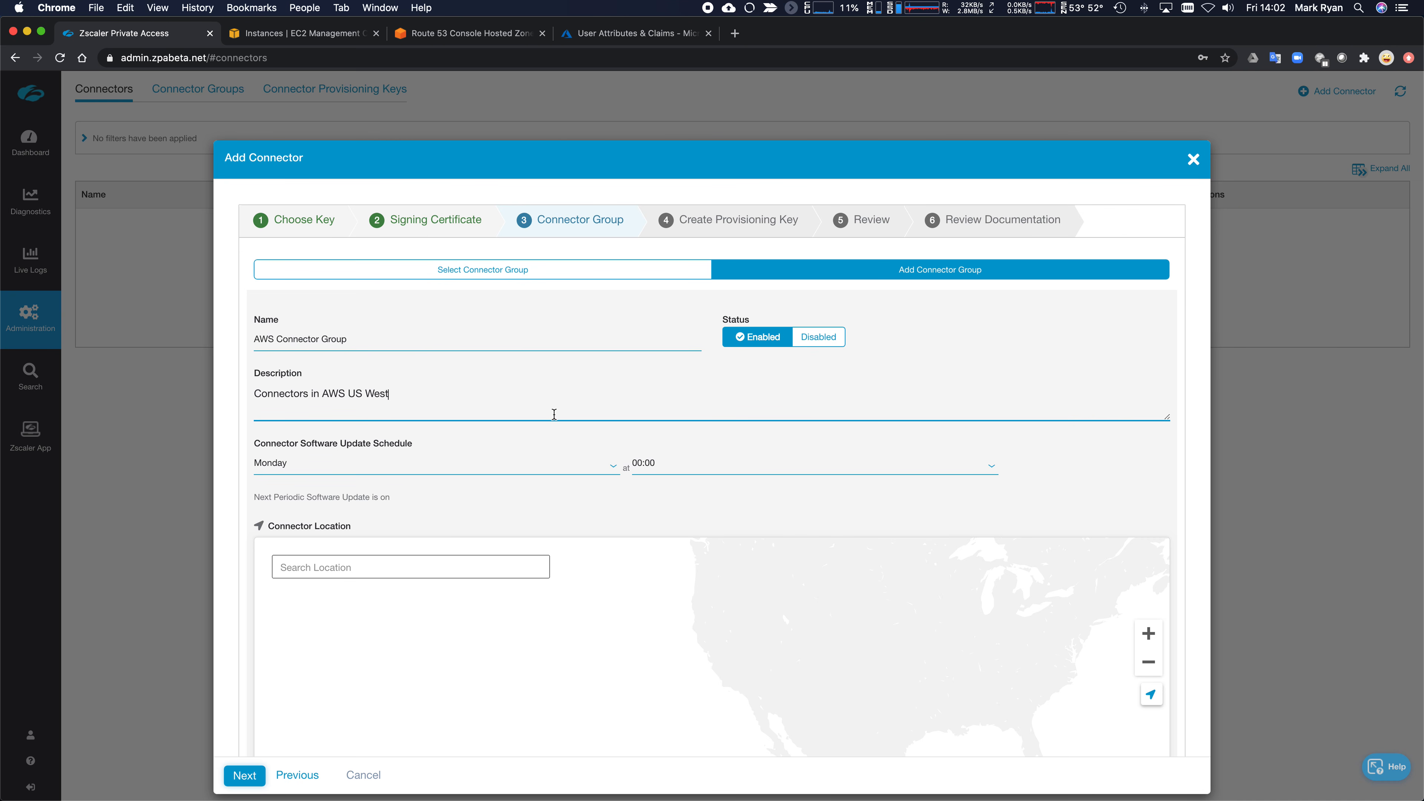
{"action": "left_click", "coordinate": [442, 560]}
{"action": "type", "text": "o"}
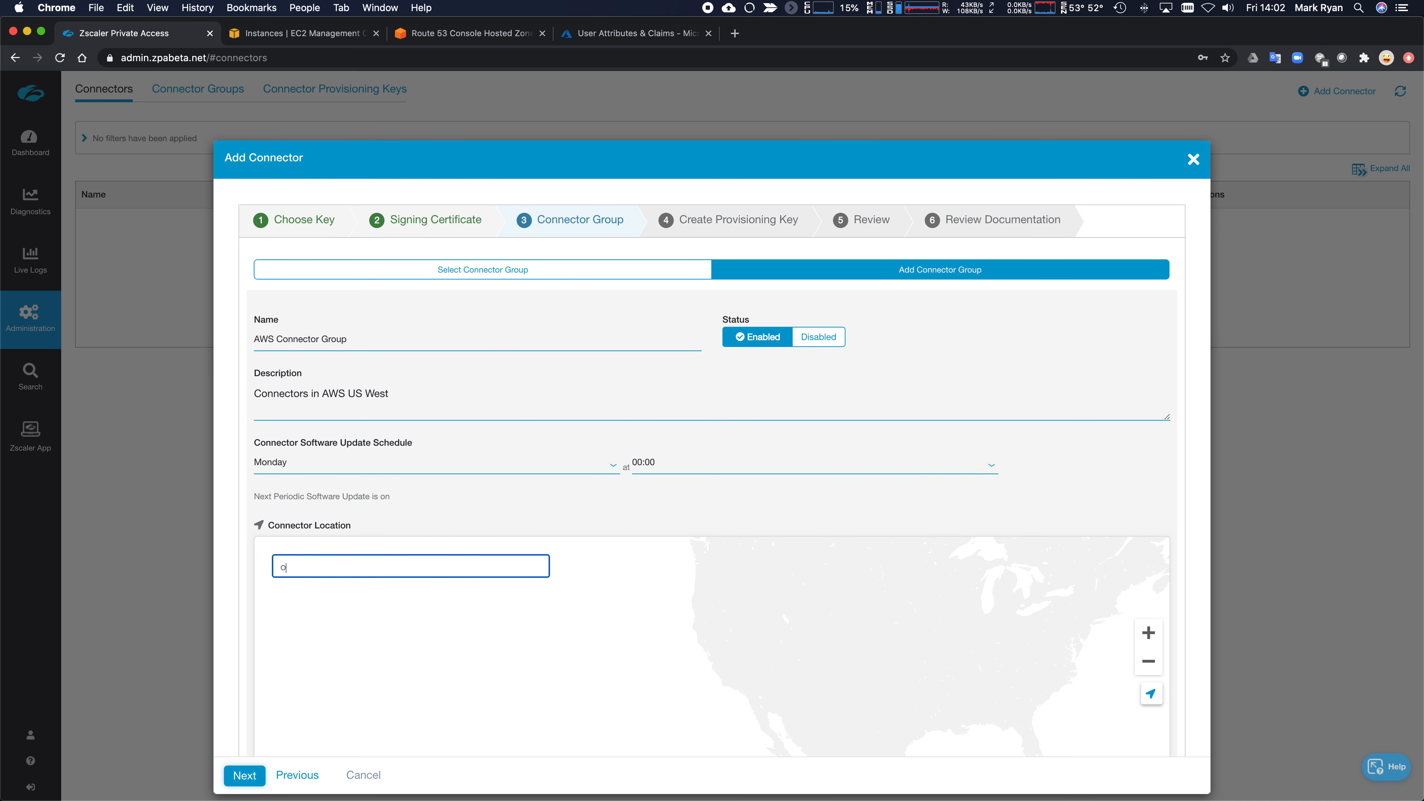
{"action": "type", "text": "re"}
{"action": "key", "text": "Down"}
{"action": "key", "text": "Return"}
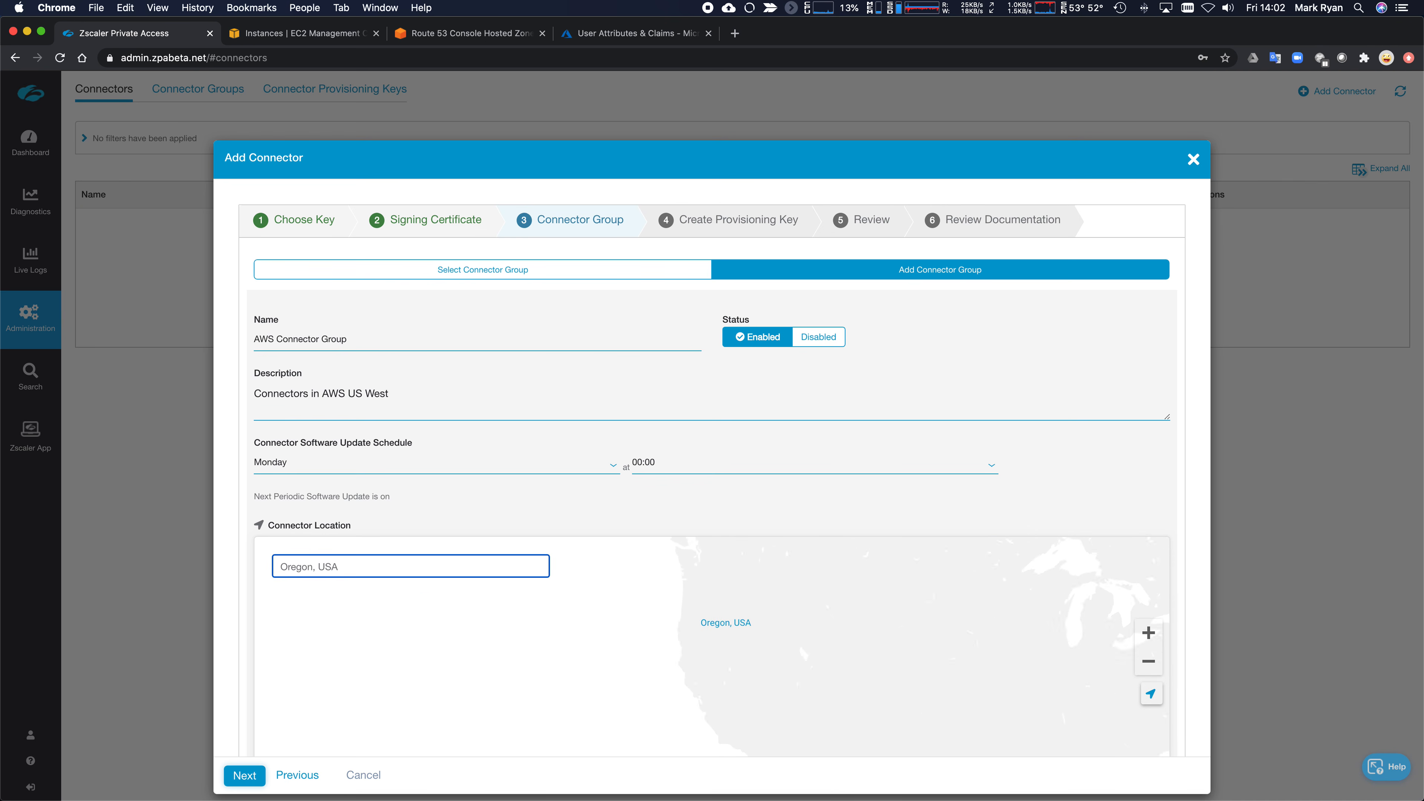
{"action": "scroll", "coordinate": [311, 694], "scroll_direction": "down", "scroll_amount": 2}
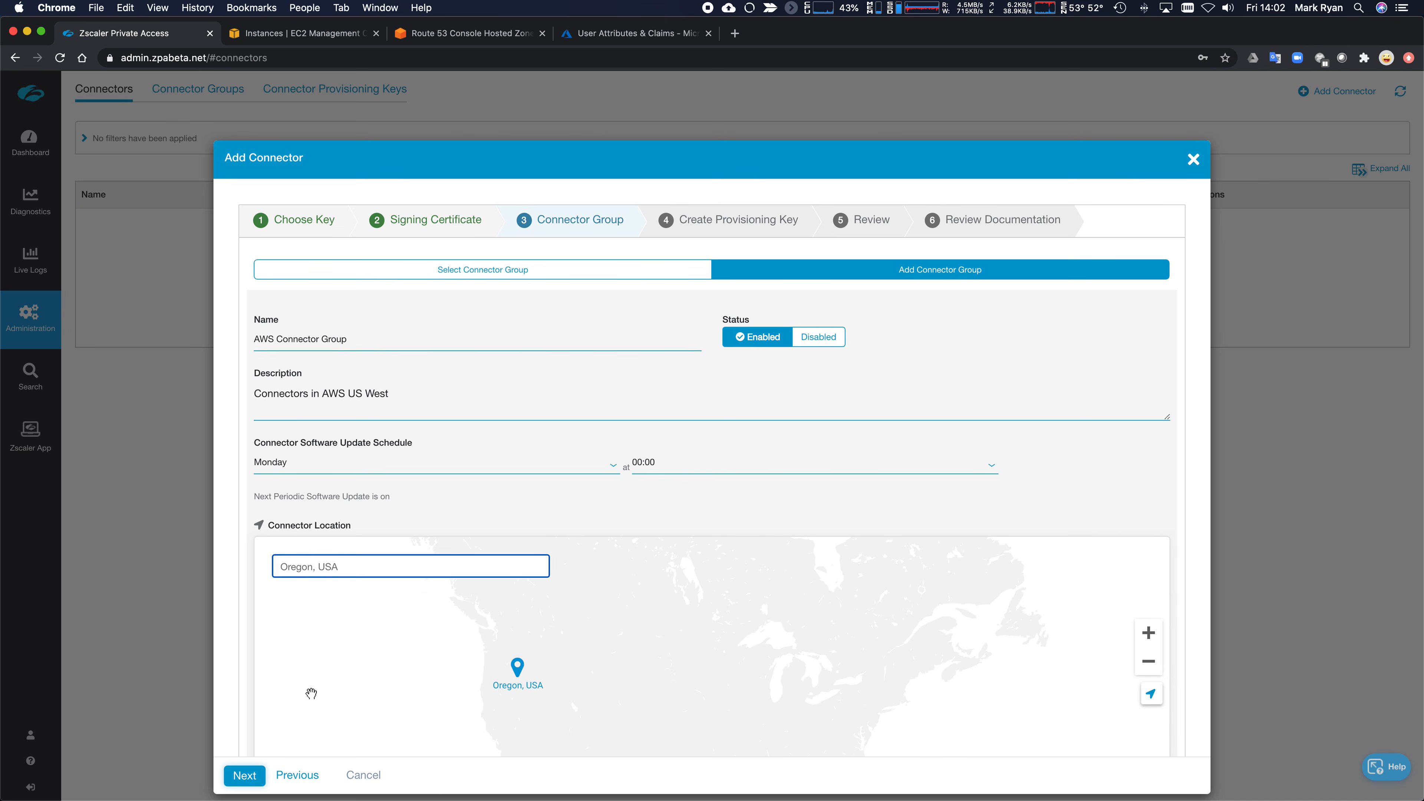
{"action": "scroll", "coordinate": [219, 723], "scroll_direction": "down", "scroll_amount": 3}
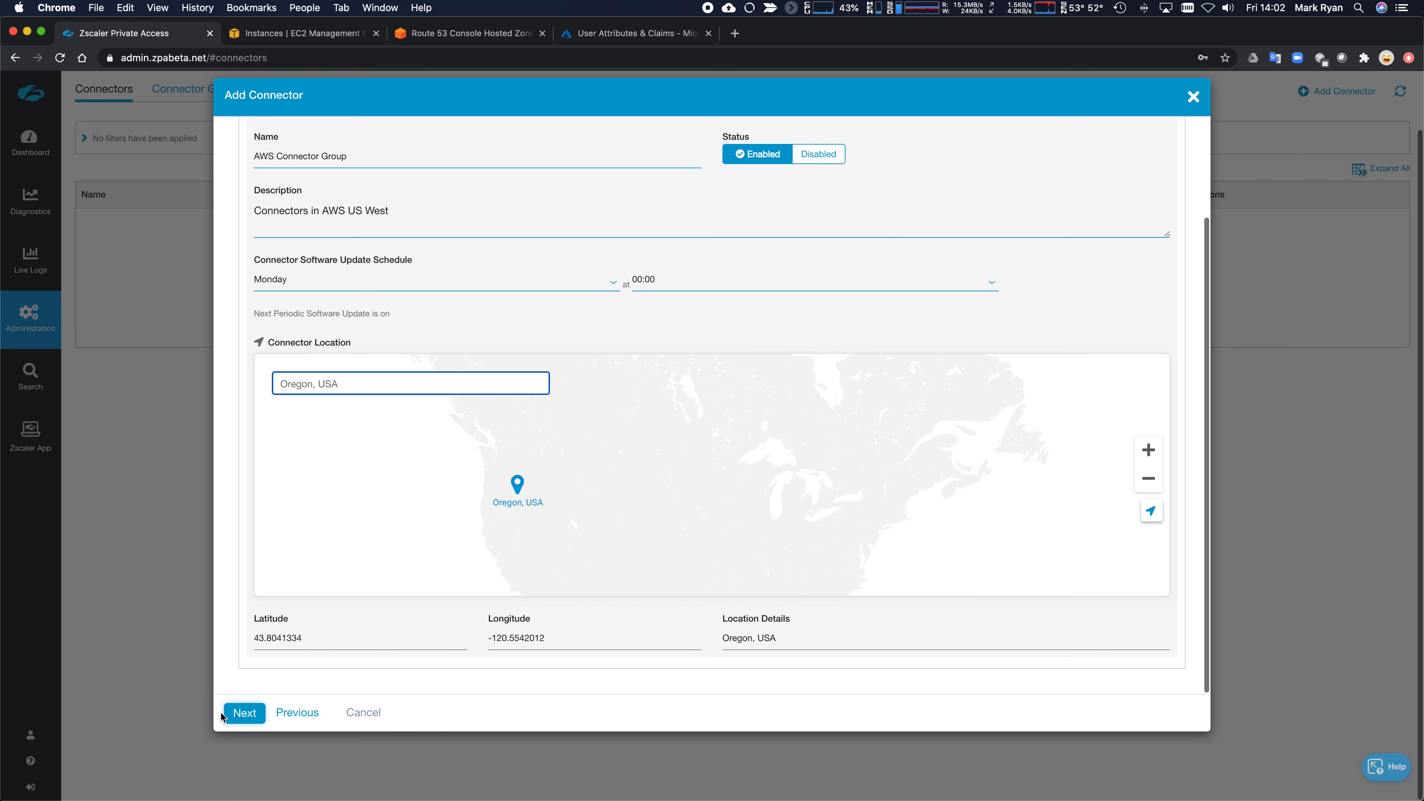
- Name the provisioning key 'PK for AWS' with maximum reuse 10 and advance to Review
{"action": "left_click", "coordinate": [239, 714]}
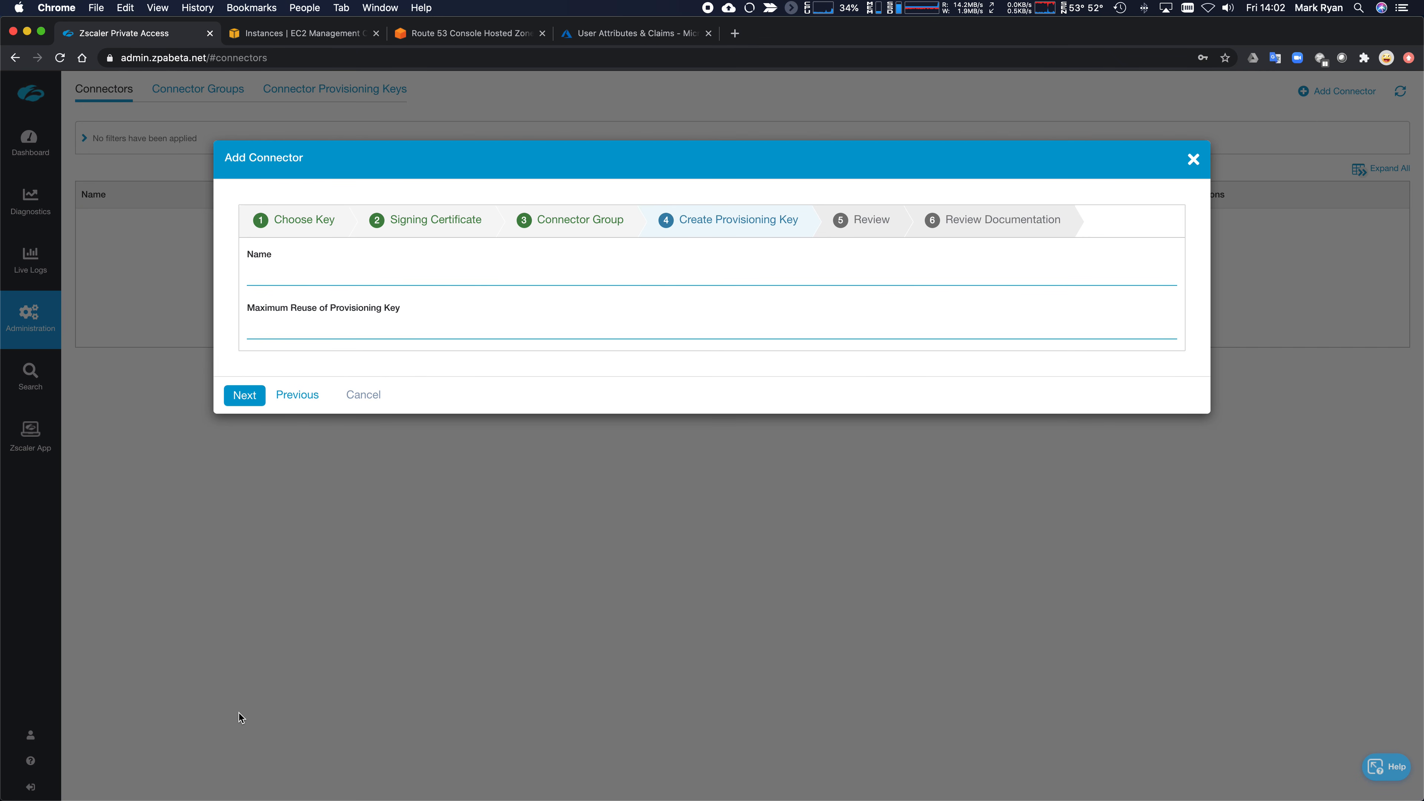
{"action": "left_click", "coordinate": [328, 279]}
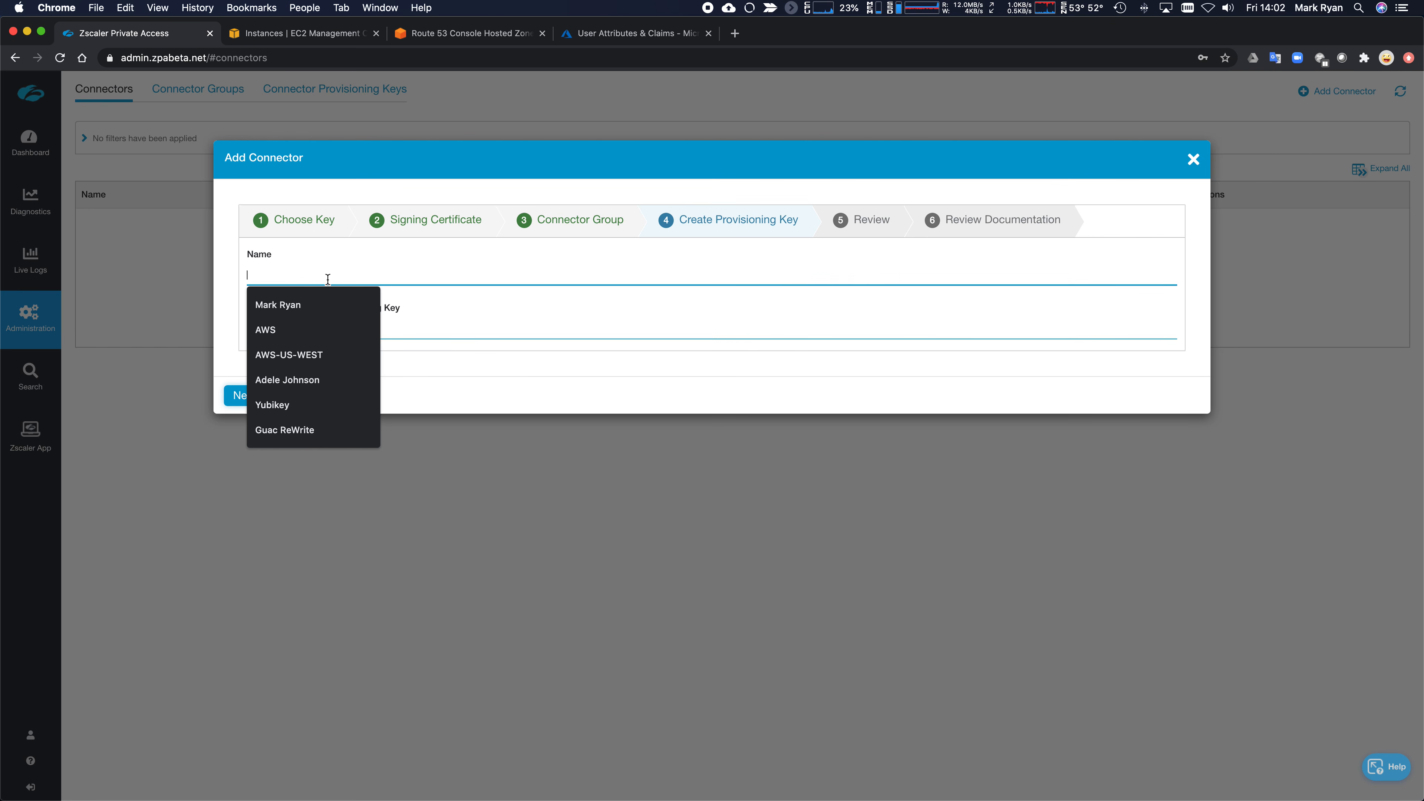
{"action": "type", "text": "PK "}
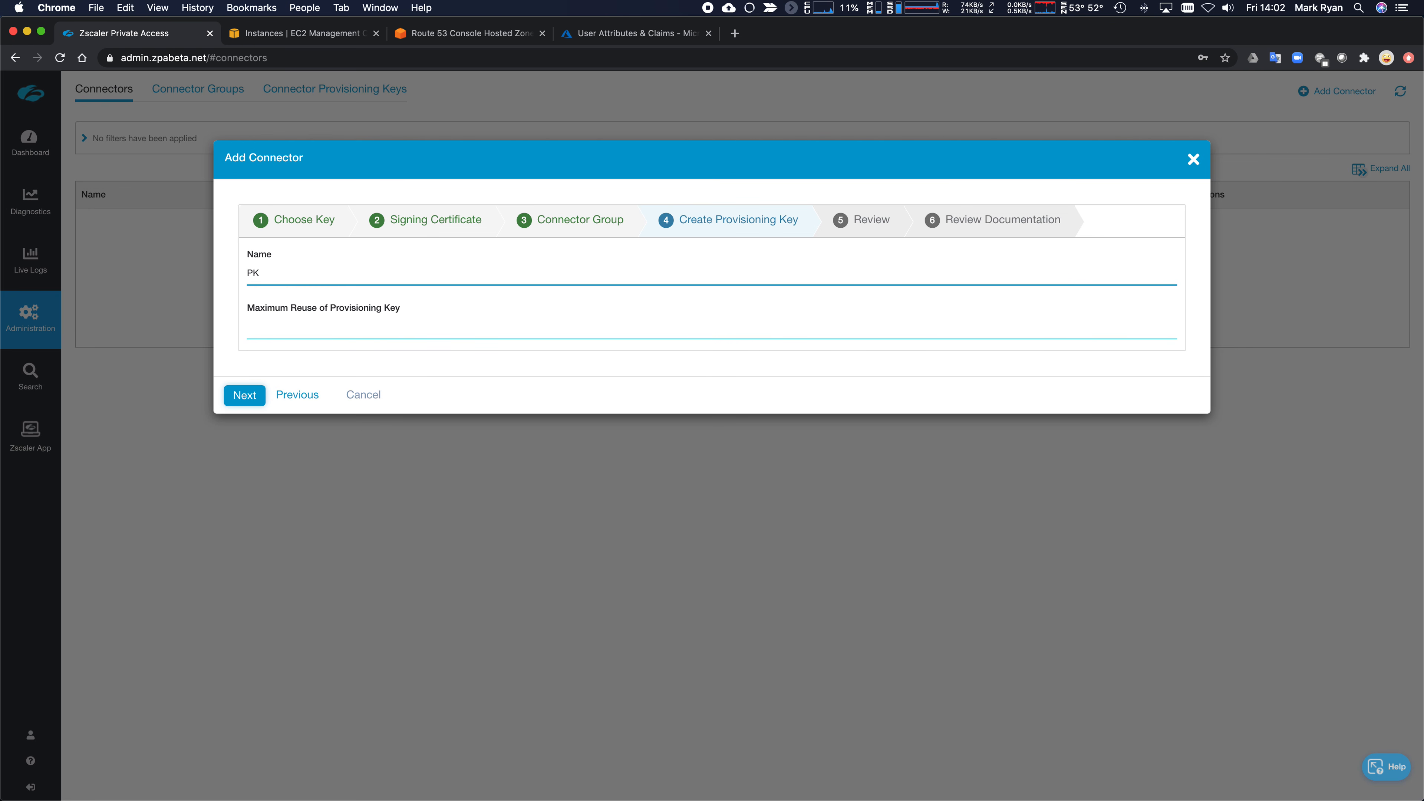
{"action": "type", "text": "for AWS"}
{"action": "left_click", "coordinate": [331, 326]}
{"action": "type", "text": "10"}
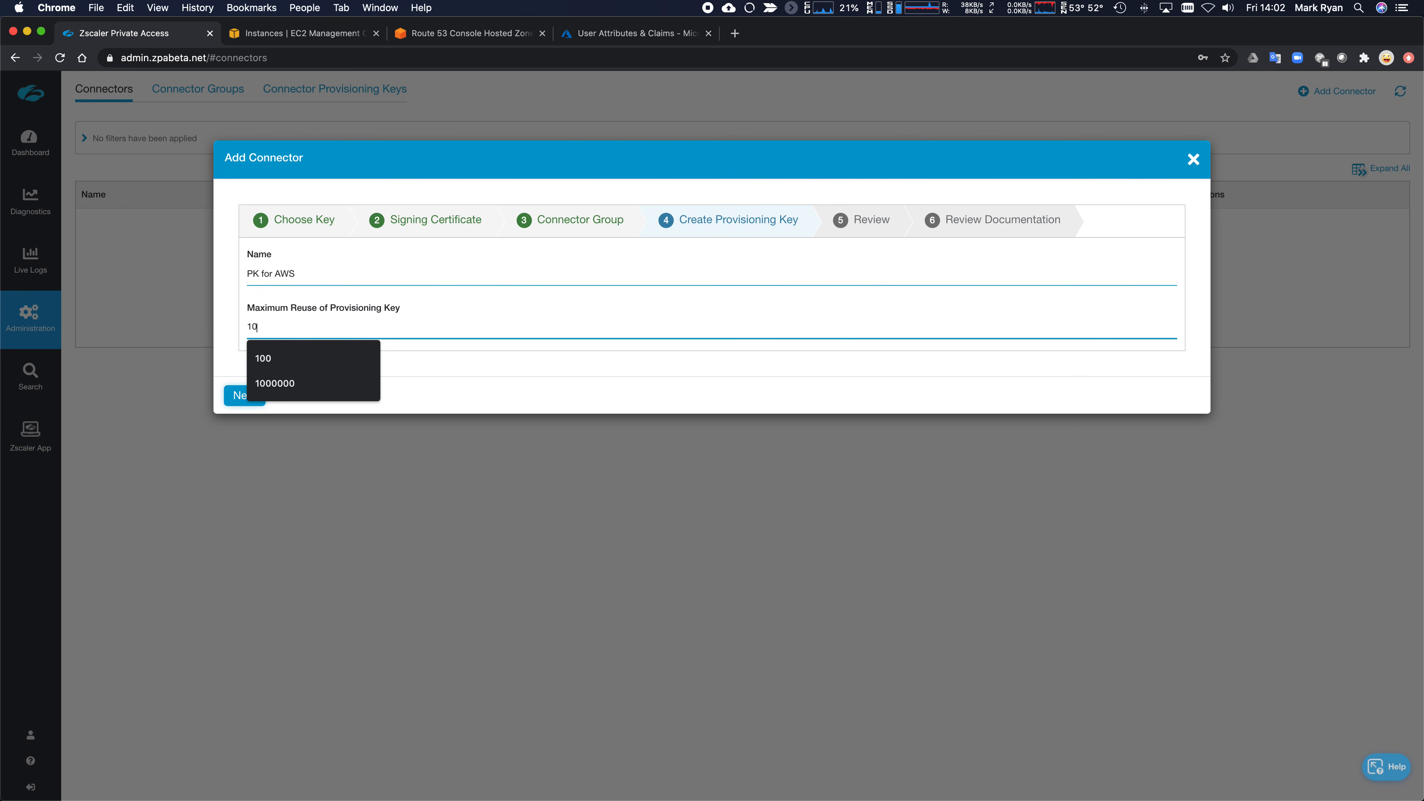
{"action": "left_click", "coordinate": [524, 382]}
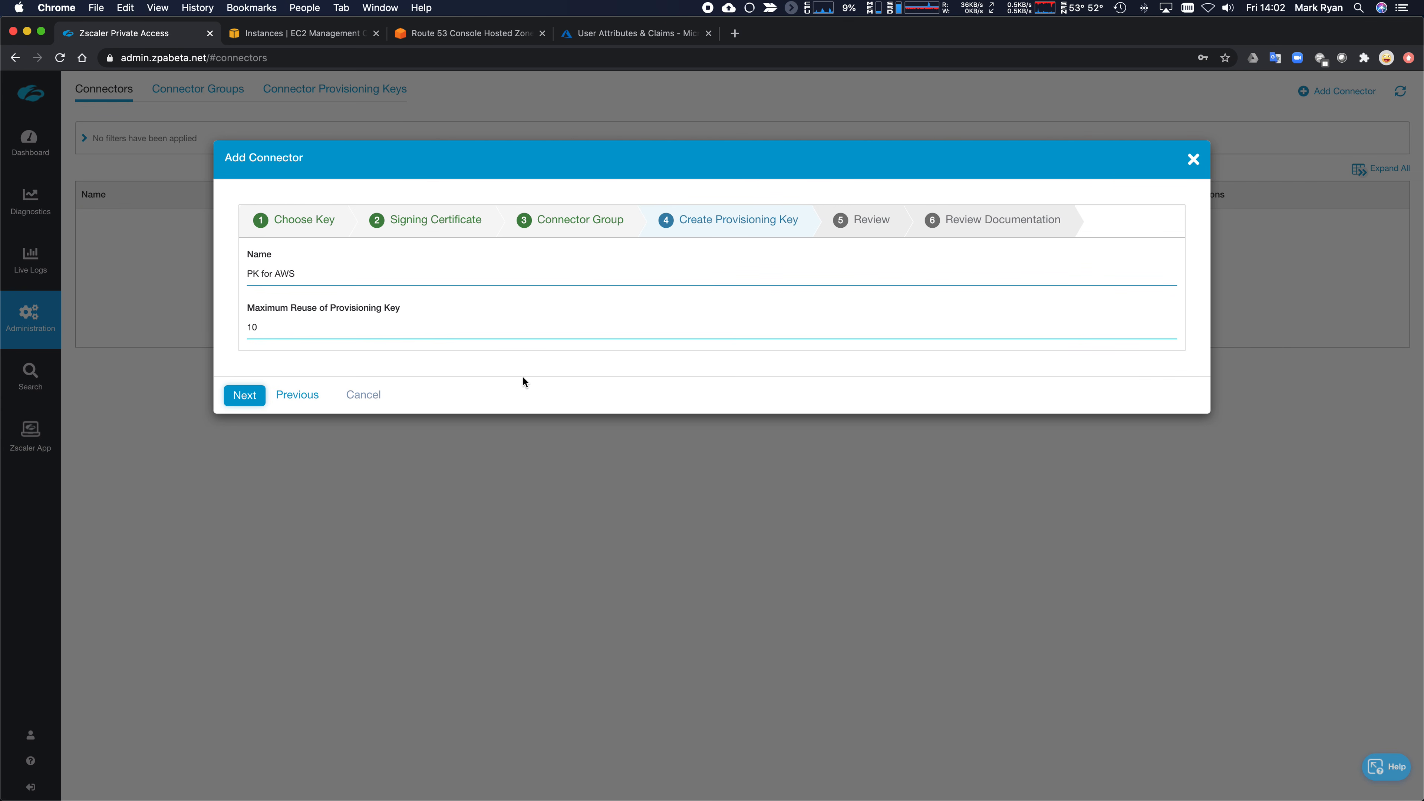
{"action": "left_click", "coordinate": [245, 398]}
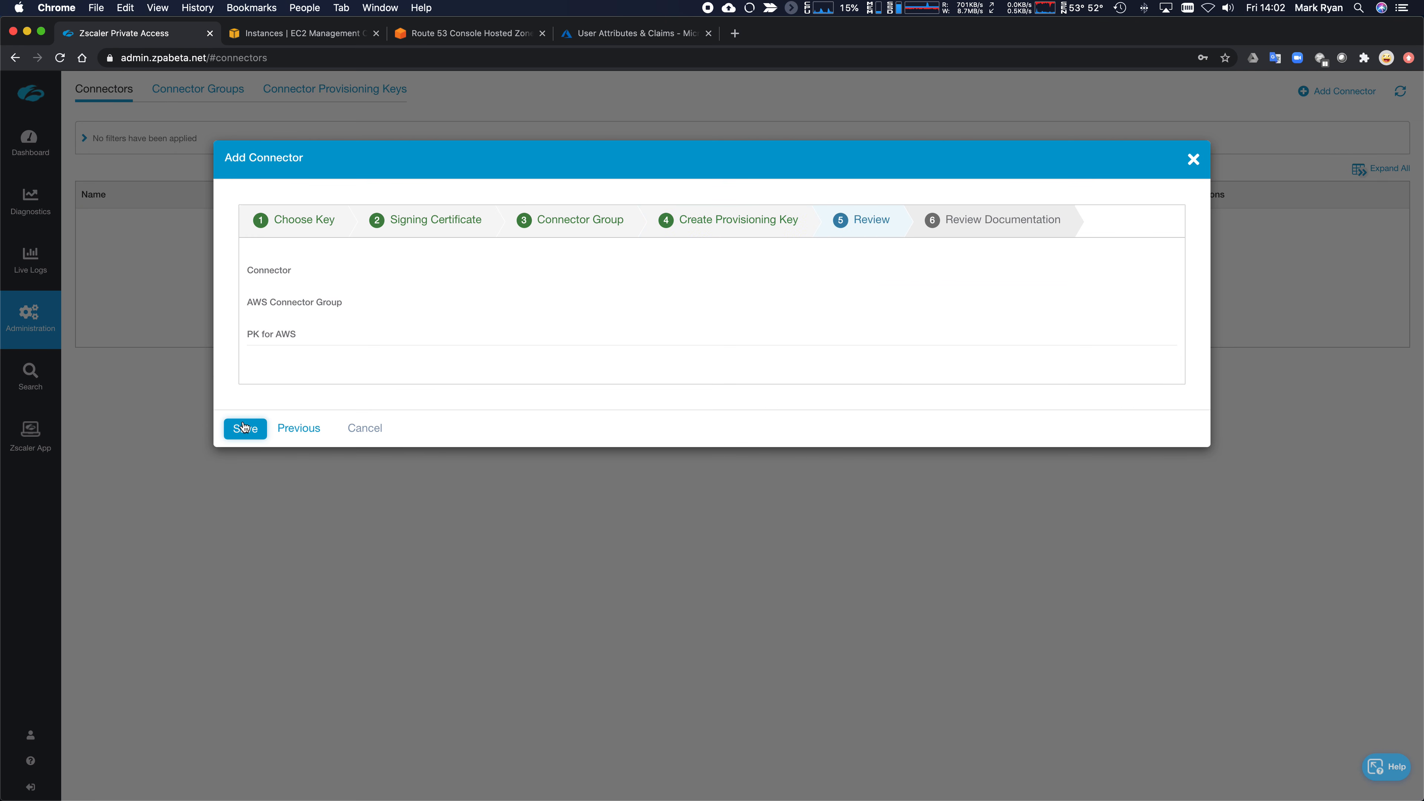
- Save the new connector, copy its provisioning key, and close the wizard
{"action": "left_click", "coordinate": [260, 438]}
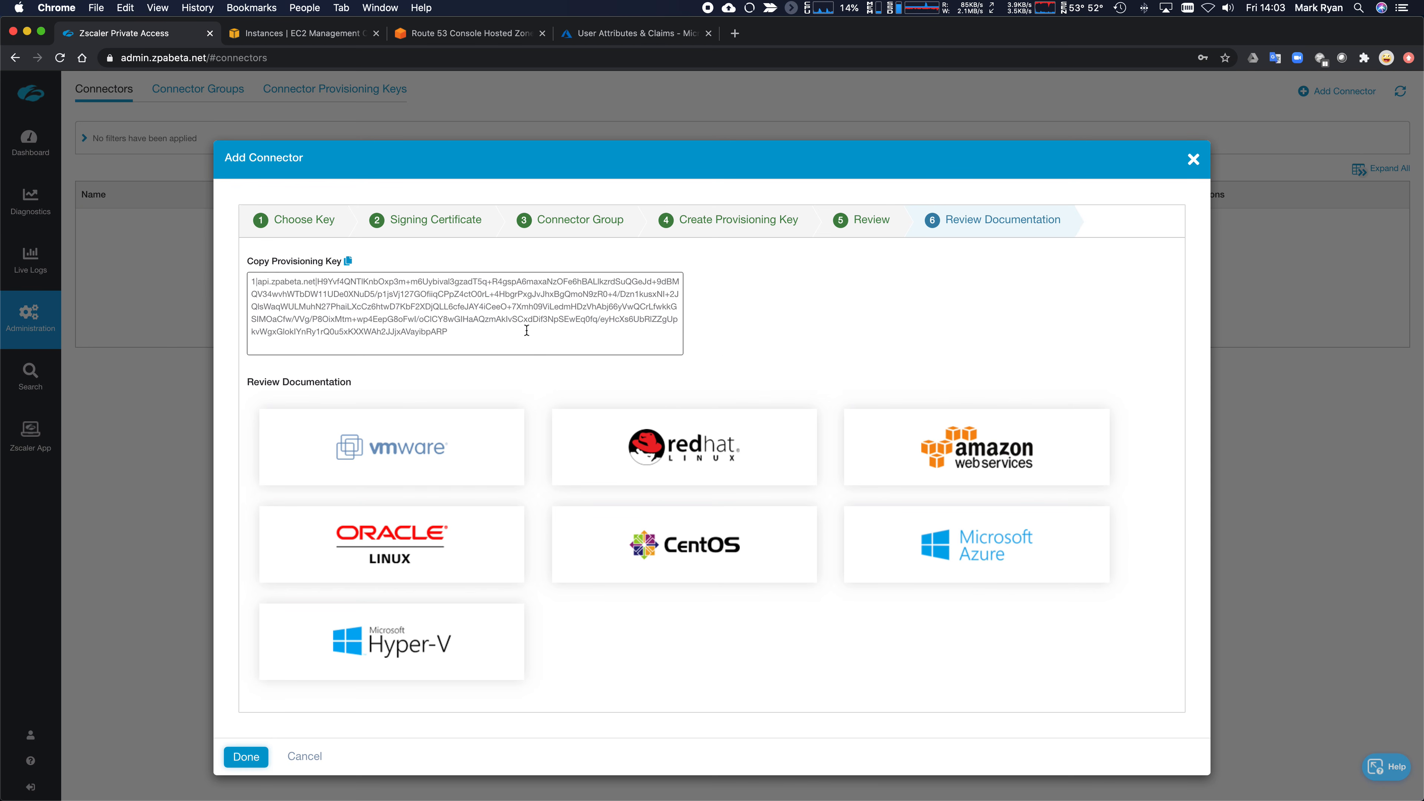
{"action": "left_click", "coordinate": [348, 262]}
{"action": "left_click", "coordinate": [246, 756]}
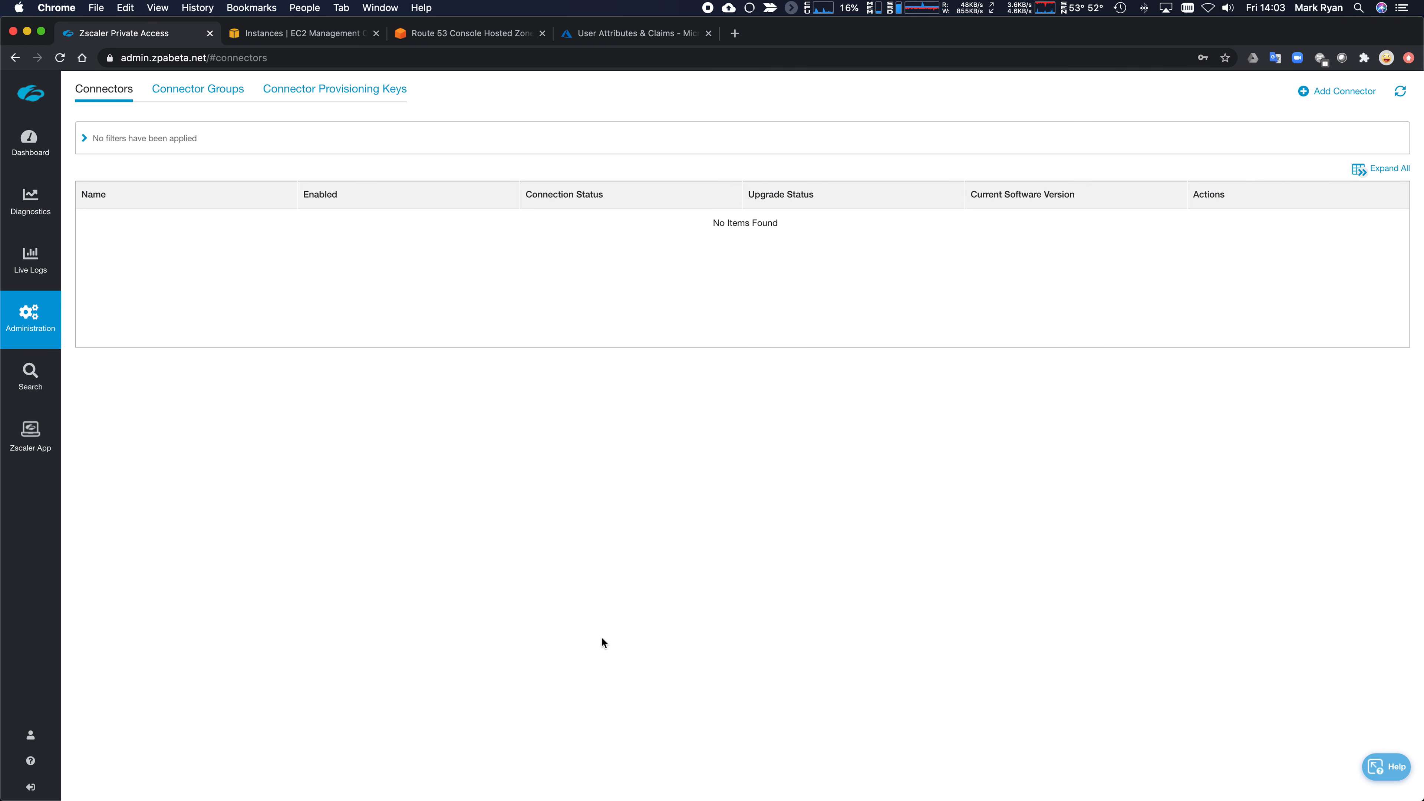
{"action": "key", "text": "super+Tab"}
{"action": "key", "text": "super+Tab"}
- Delete connector groups CG and CG2, leaving only AWS Connector Group, and view its details
{"action": "left_click", "coordinate": [212, 91]}
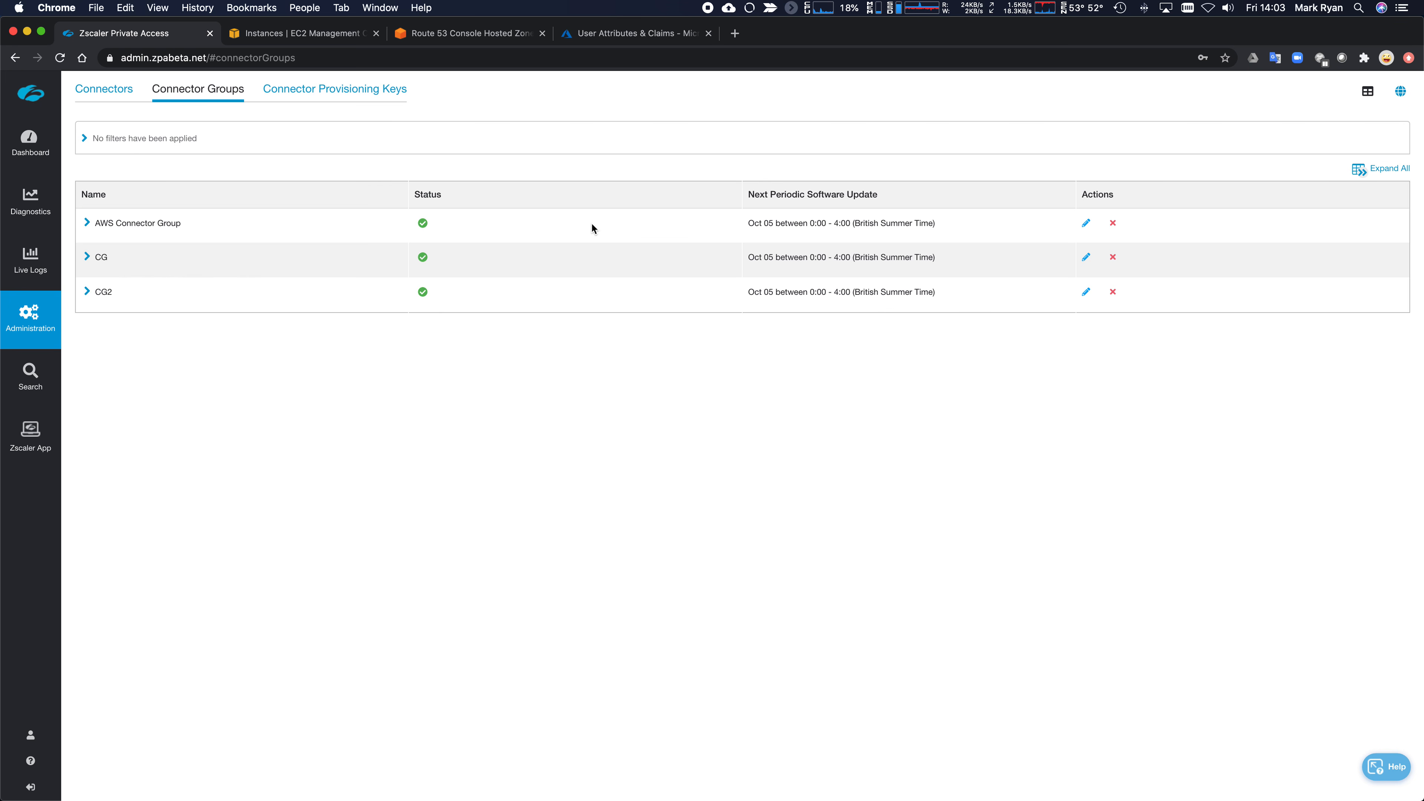
{"action": "left_click", "coordinate": [1113, 257]}
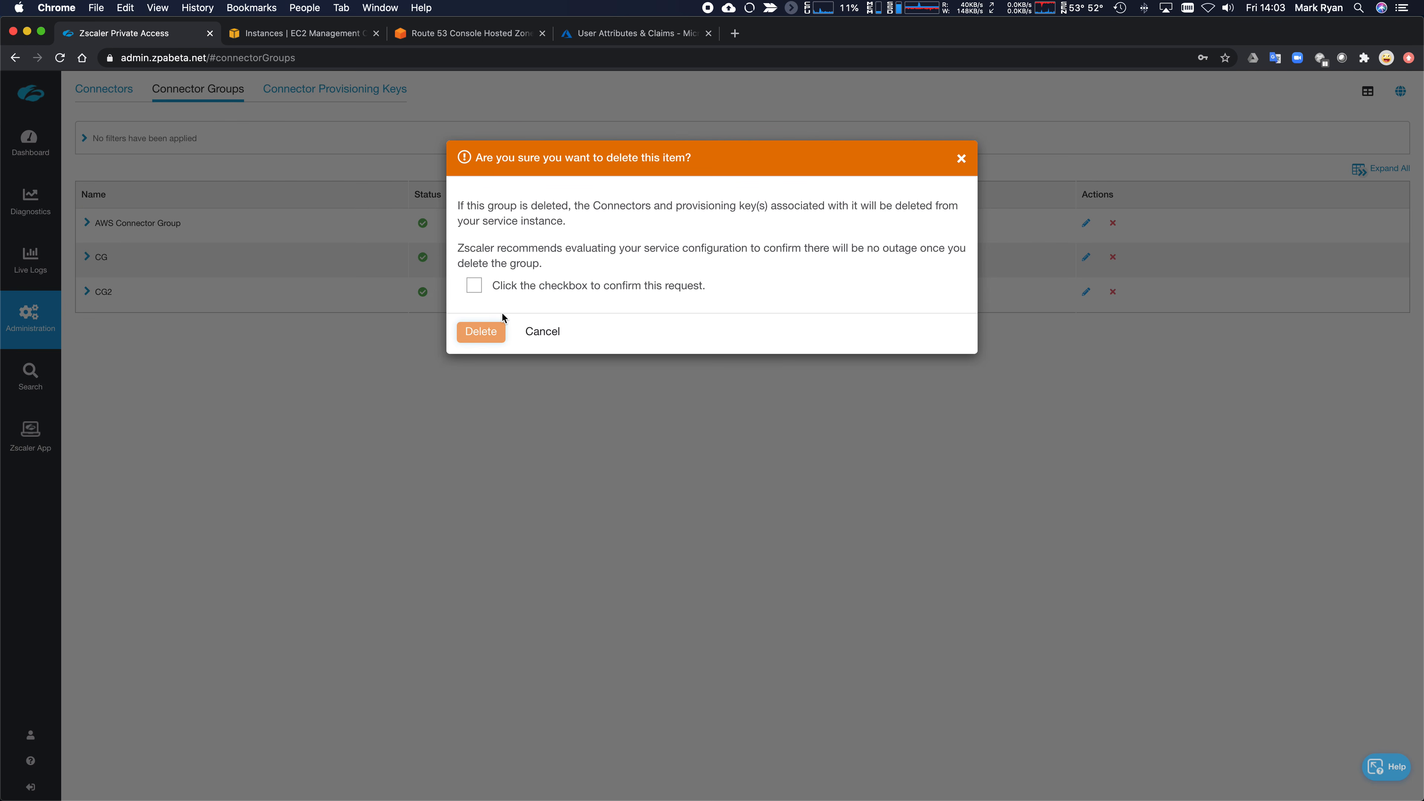
{"action": "left_click", "coordinate": [473, 285]}
{"action": "left_click", "coordinate": [481, 332]}
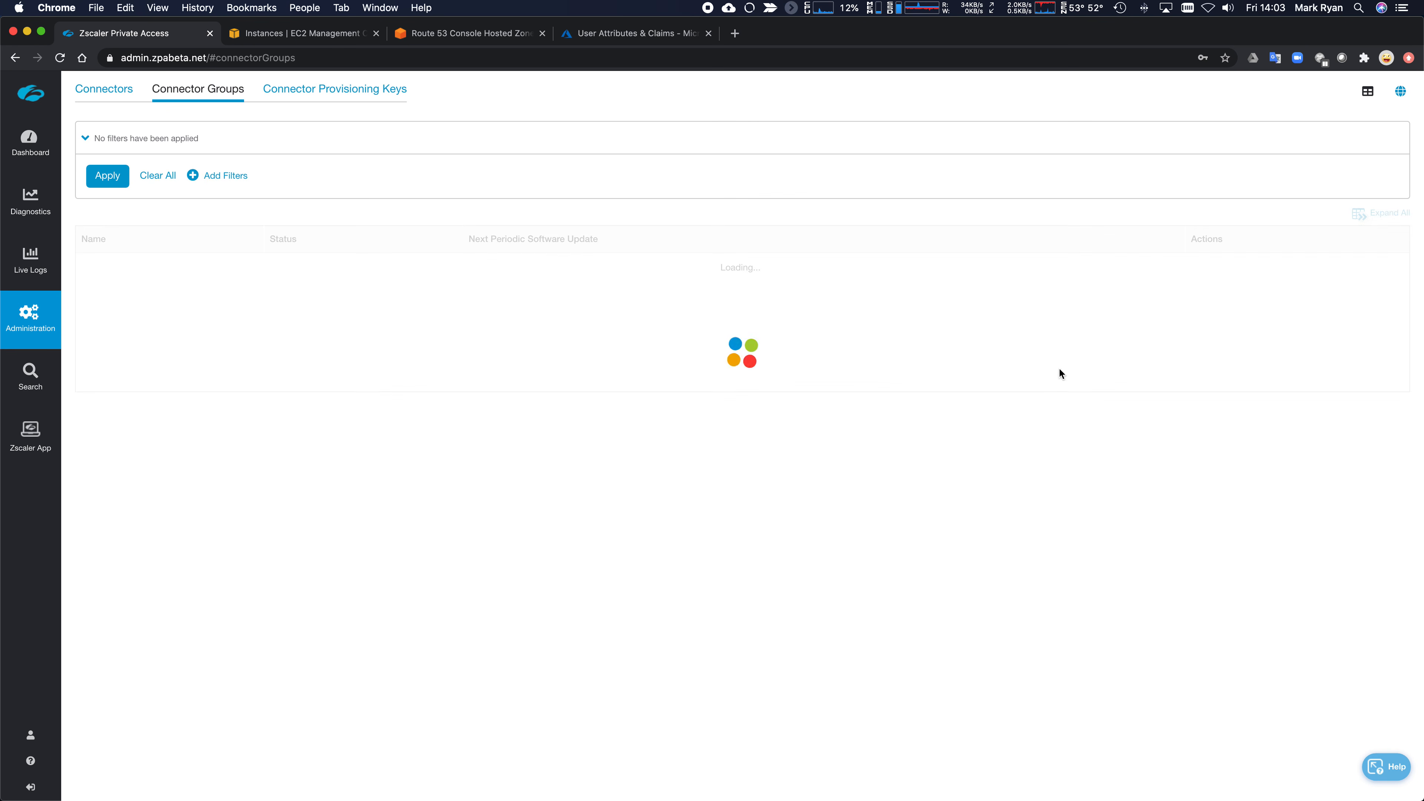
{"action": "left_click", "coordinate": [1113, 301]}
{"action": "left_click", "coordinate": [473, 285]}
{"action": "left_click", "coordinate": [482, 331]}
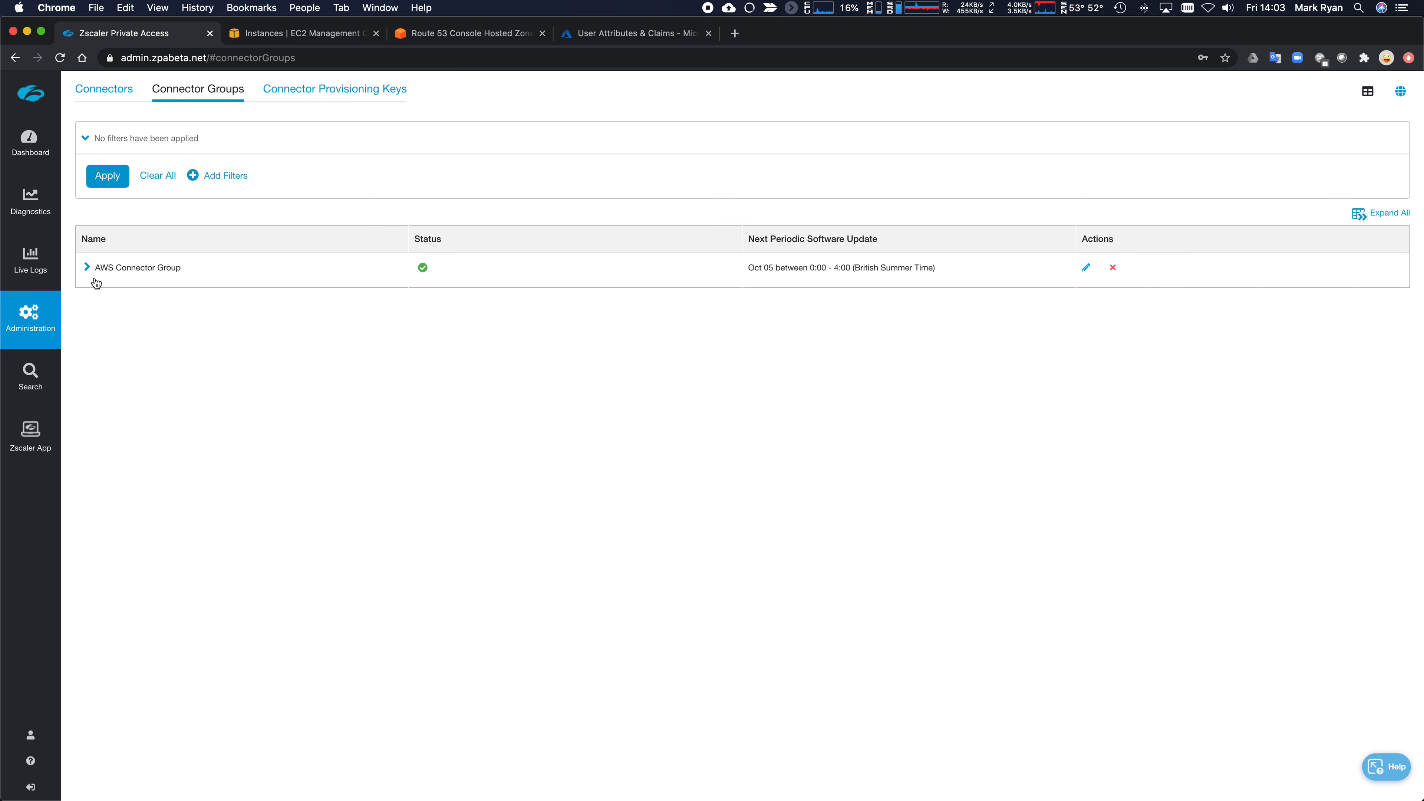
{"action": "left_click", "coordinate": [87, 267]}
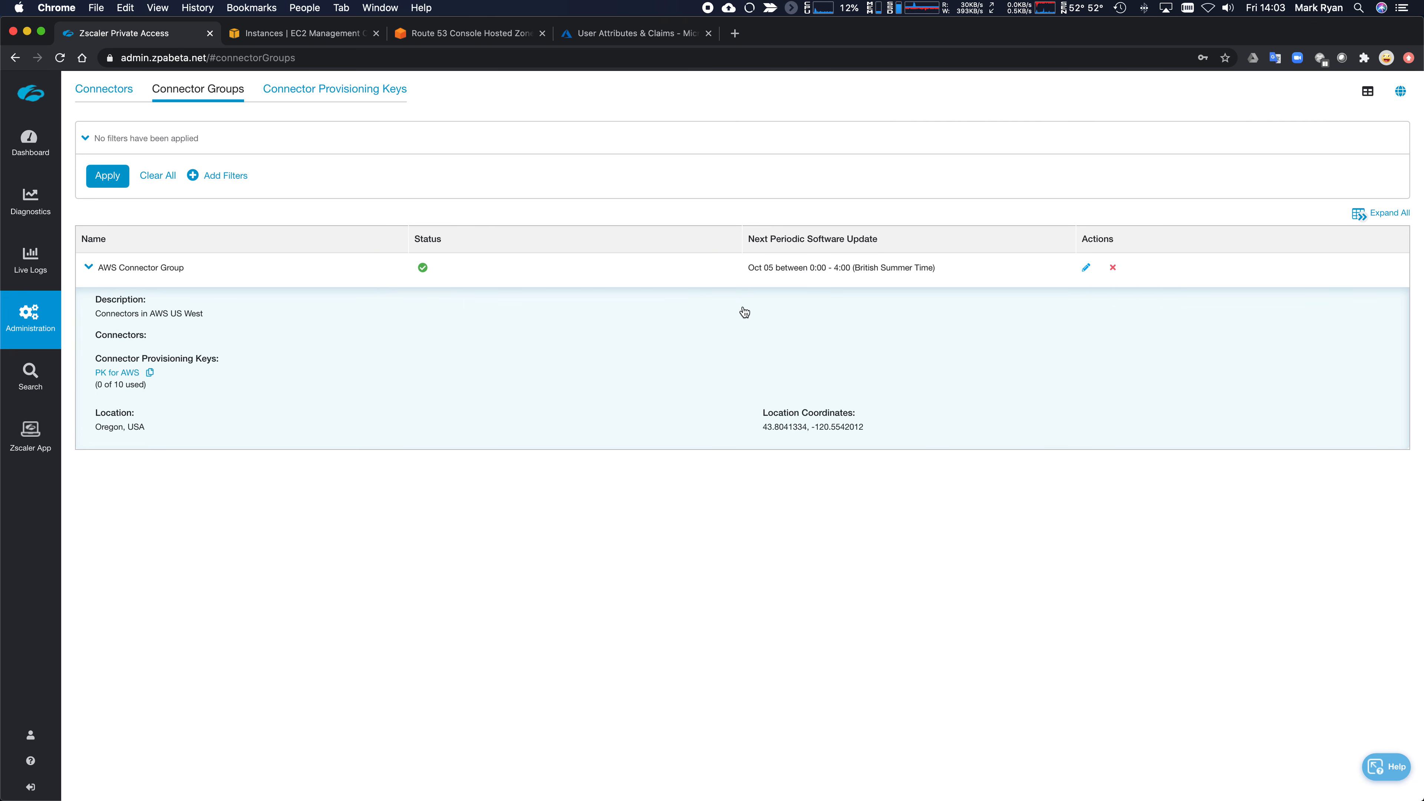
{"action": "left_click", "coordinate": [281, 35]}
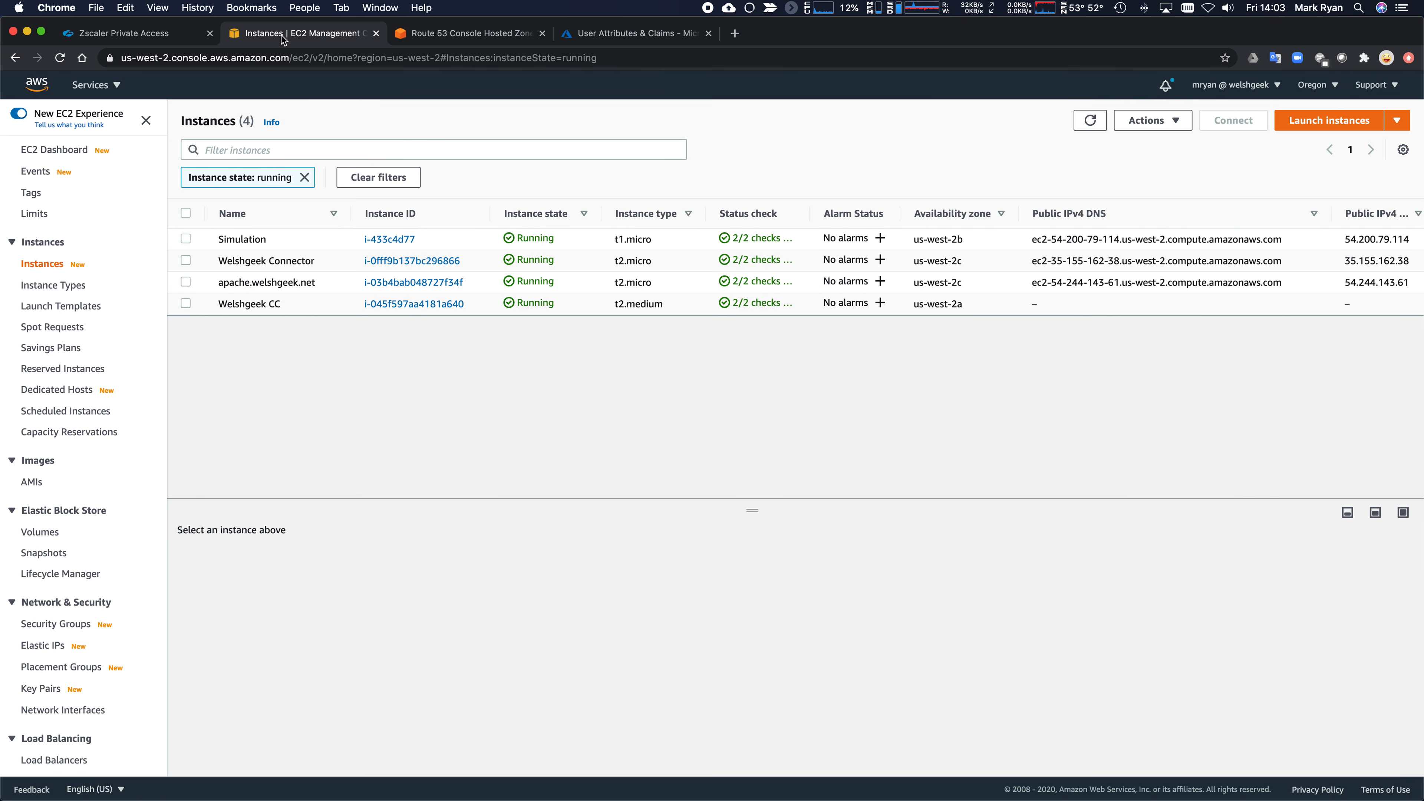
- Refresh the instances list and open the name editor for the new unnamed t3.medium instance
{"action": "left_click", "coordinate": [1090, 120]}
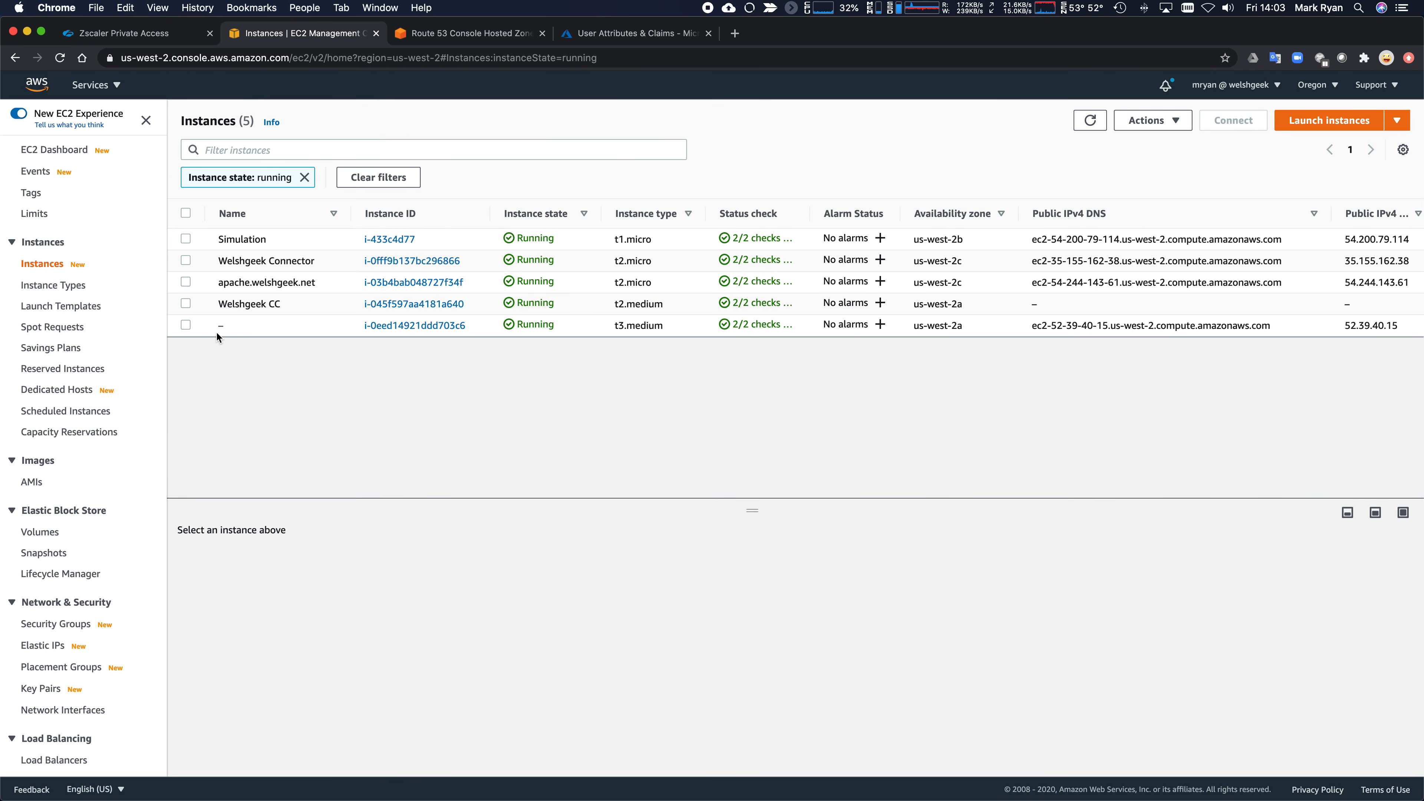
{"action": "left_click", "coordinate": [232, 325]}
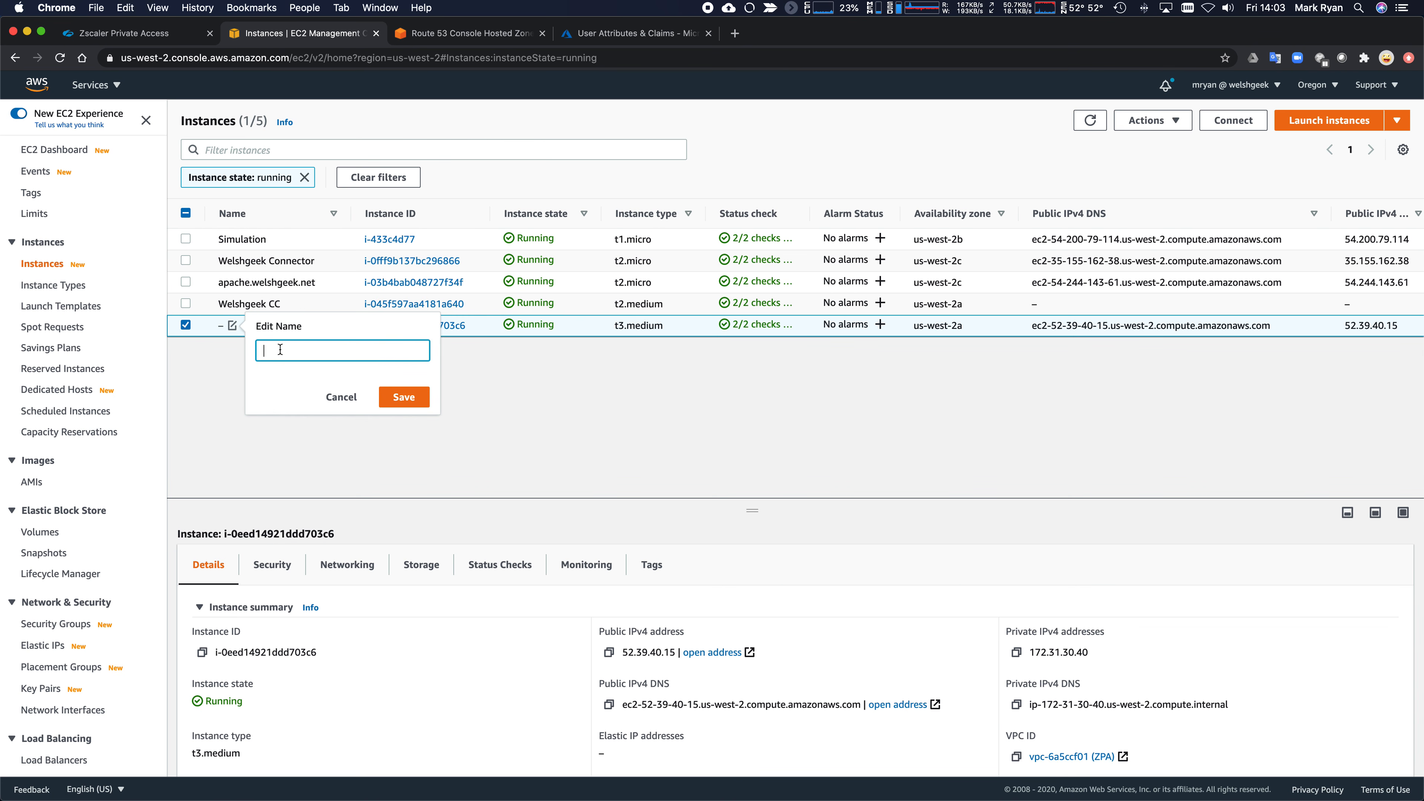
- Name the instance 'Welshgeek Connector Beta' and copy its public IPv4 DNS address
{"action": "type", "text": "Welshgeek Connector Beta"}
{"action": "key", "text": "Return"}
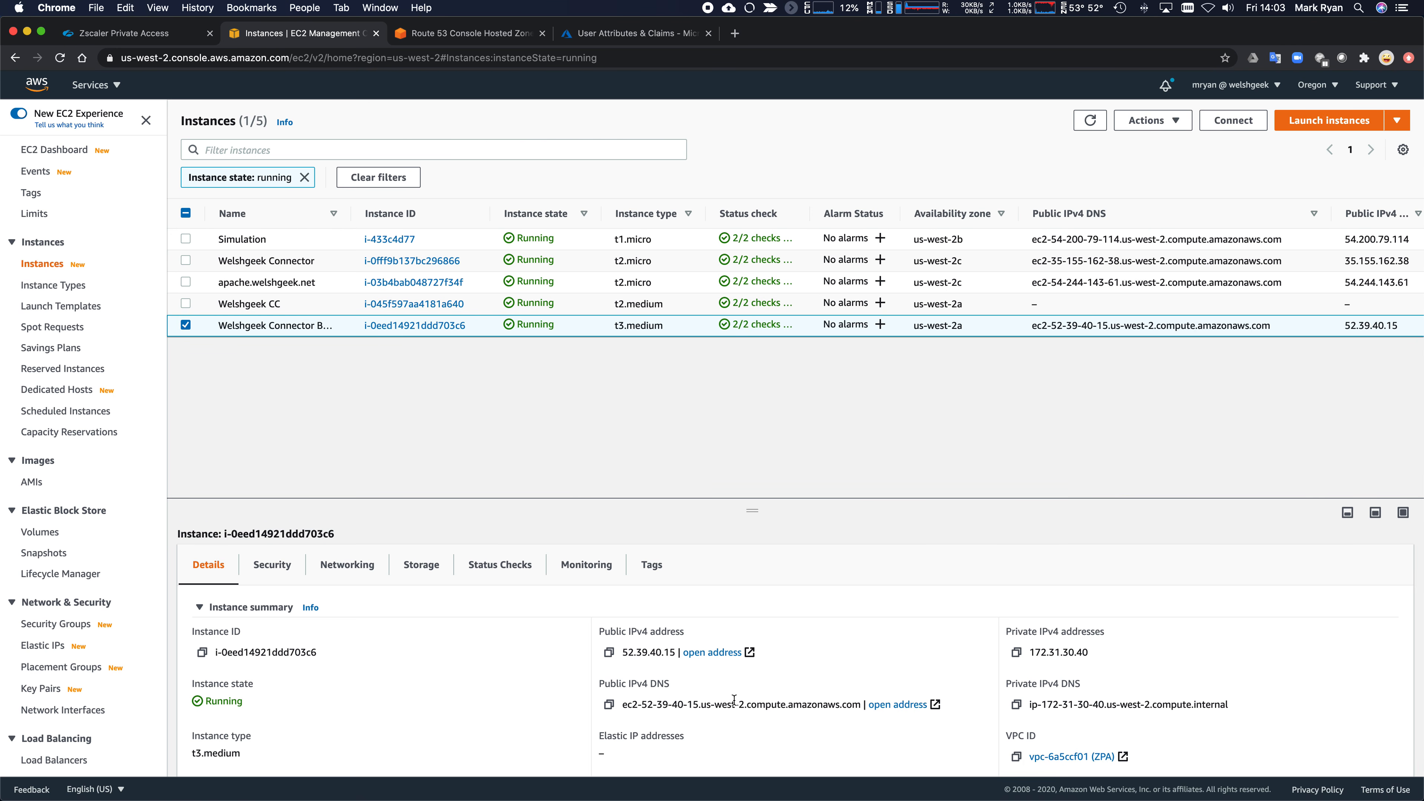
{"action": "scroll", "coordinate": [734, 701], "scroll_direction": "down", "scroll_amount": 2}
{"action": "scroll", "coordinate": [735, 700], "scroll_direction": "down", "scroll_amount": 1}
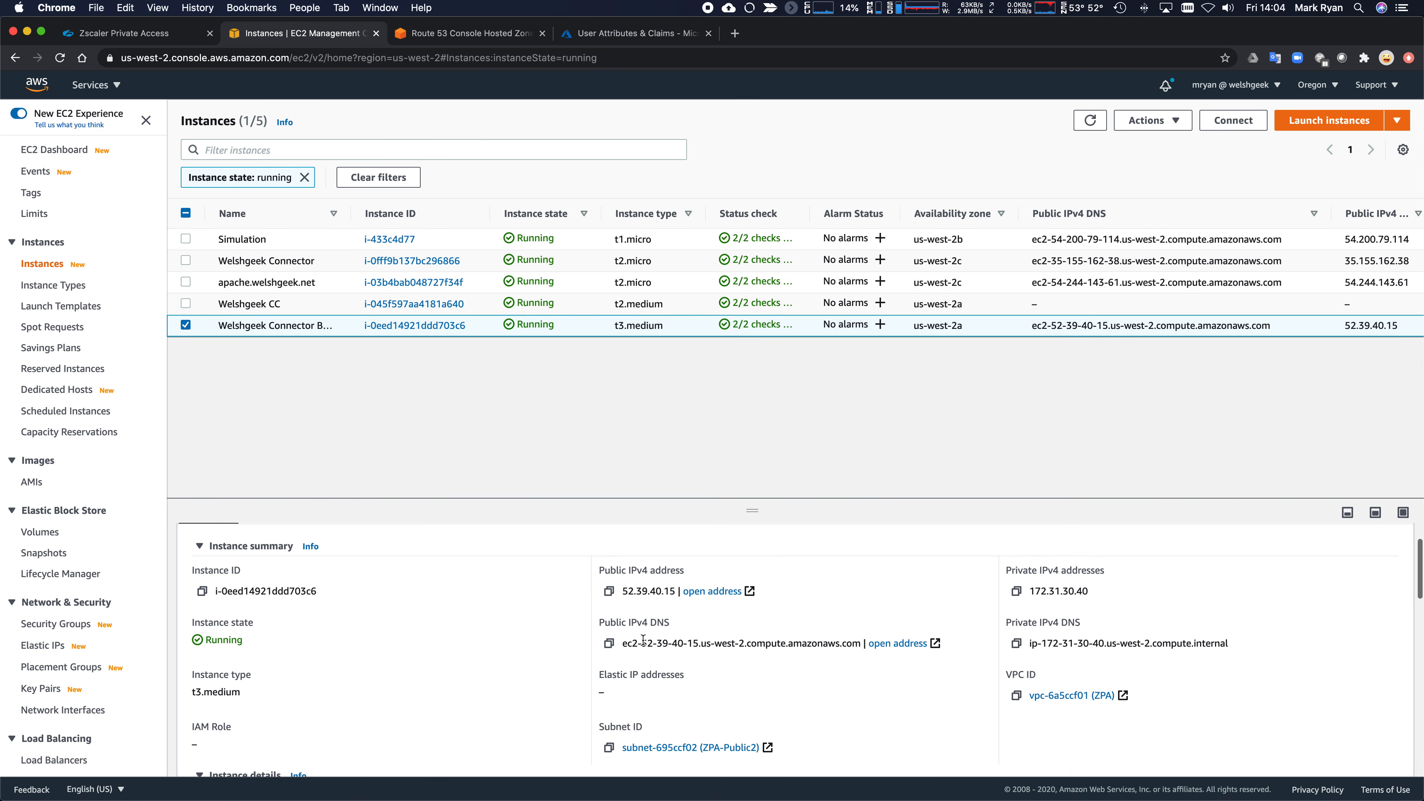
{"action": "left_click", "coordinate": [609, 644]}
{"action": "key", "text": "super+Tab"}
{"action": "key", "text": "super+Tab"}
{"action": "key", "text": "super+Tab"}
{"action": "key", "text": "super+Tab"}
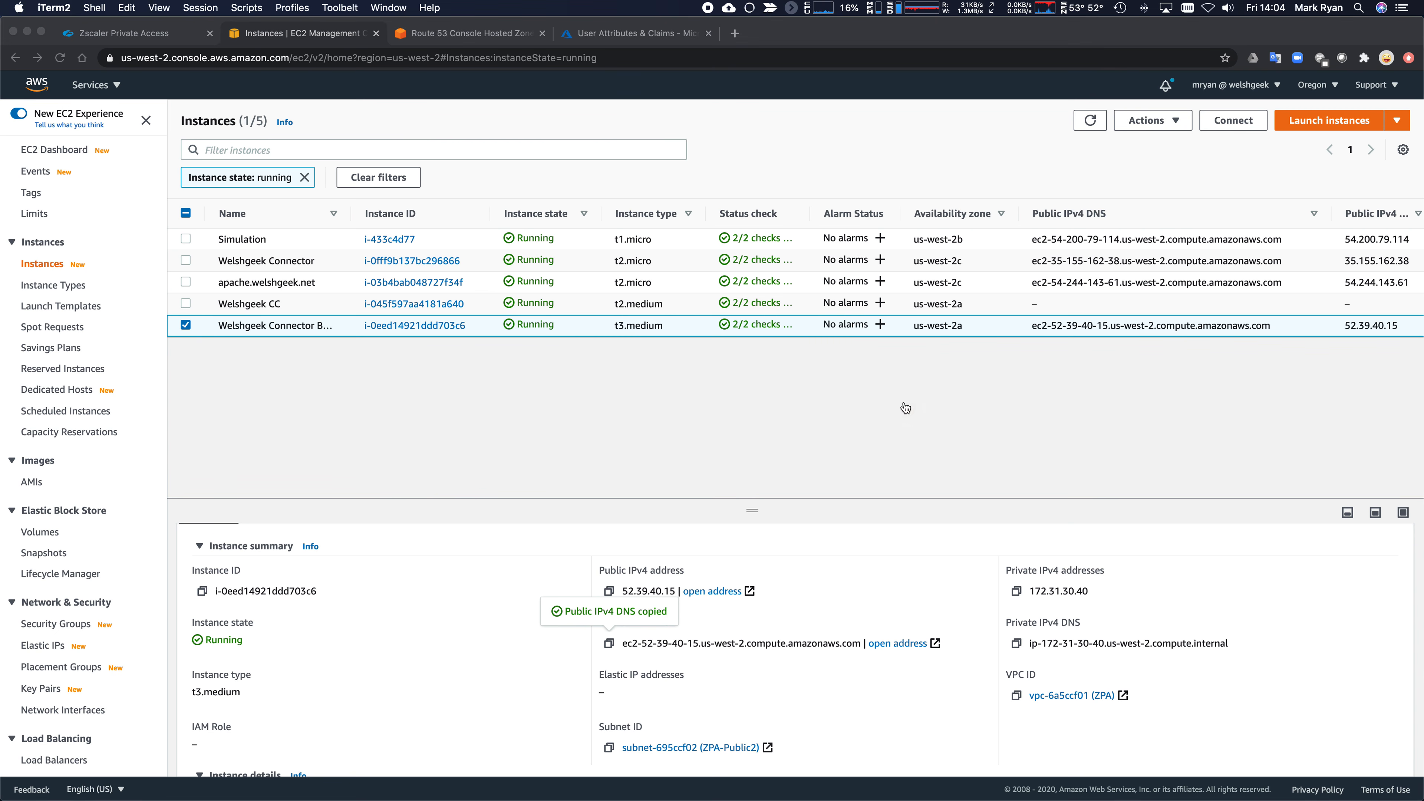
{"action": "key", "text": "super+n"}
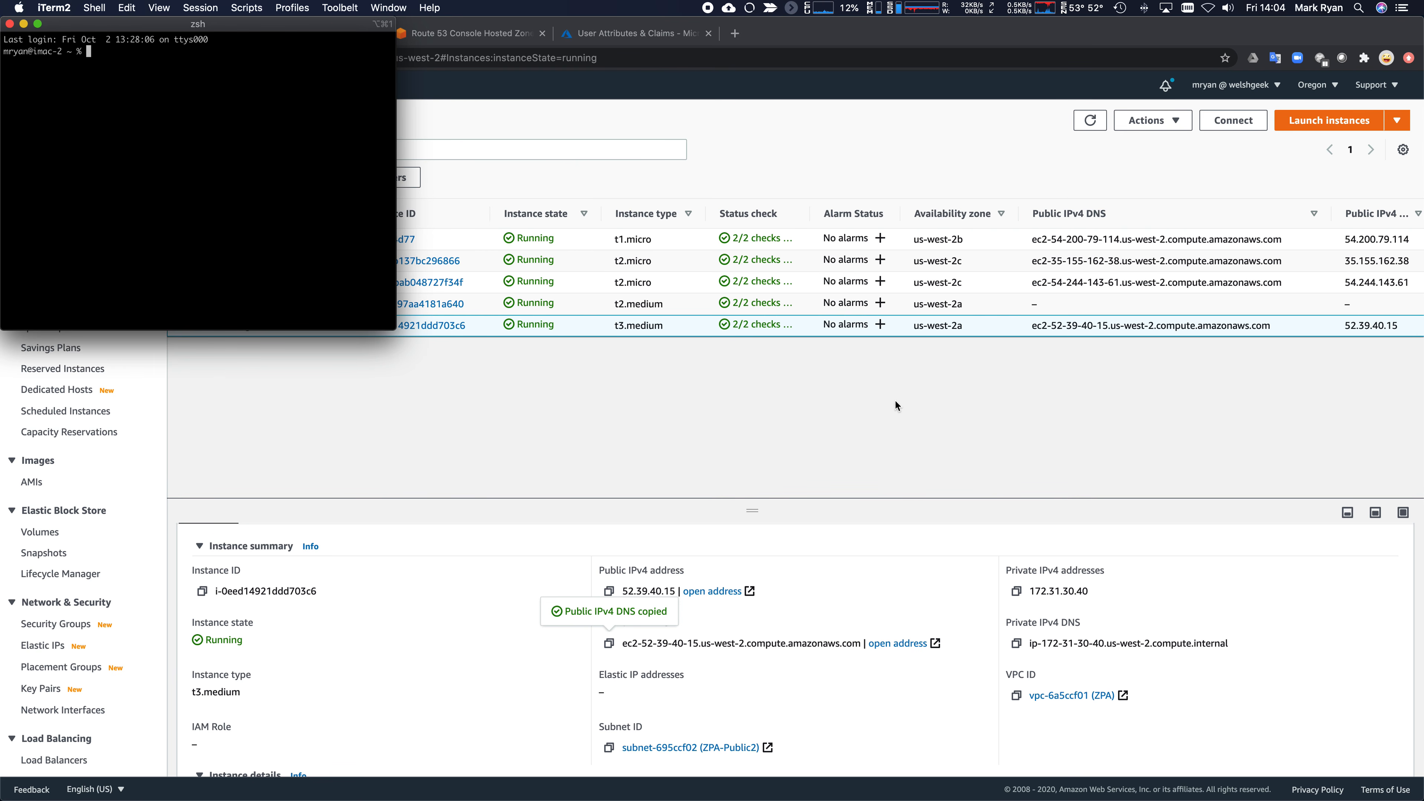
- SSH into the instance as admin using ~/.ssh/mryan.pem and the copied public DNS
{"action": "left_click", "coordinate": [38, 23]}
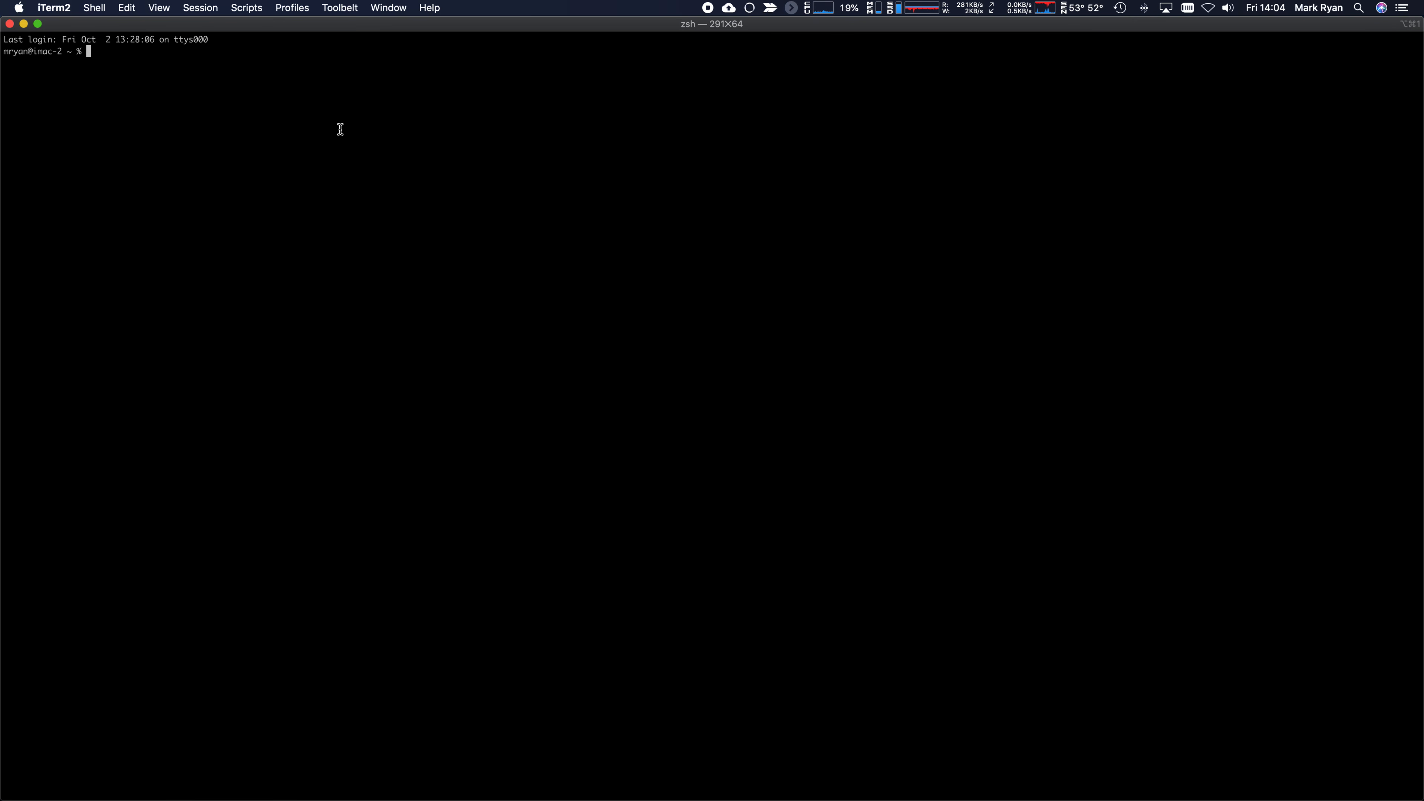
{"action": "key", "text": "super+plus"}
{"action": "key", "text": "super+plus"}
{"action": "key", "text": "super+plus"}
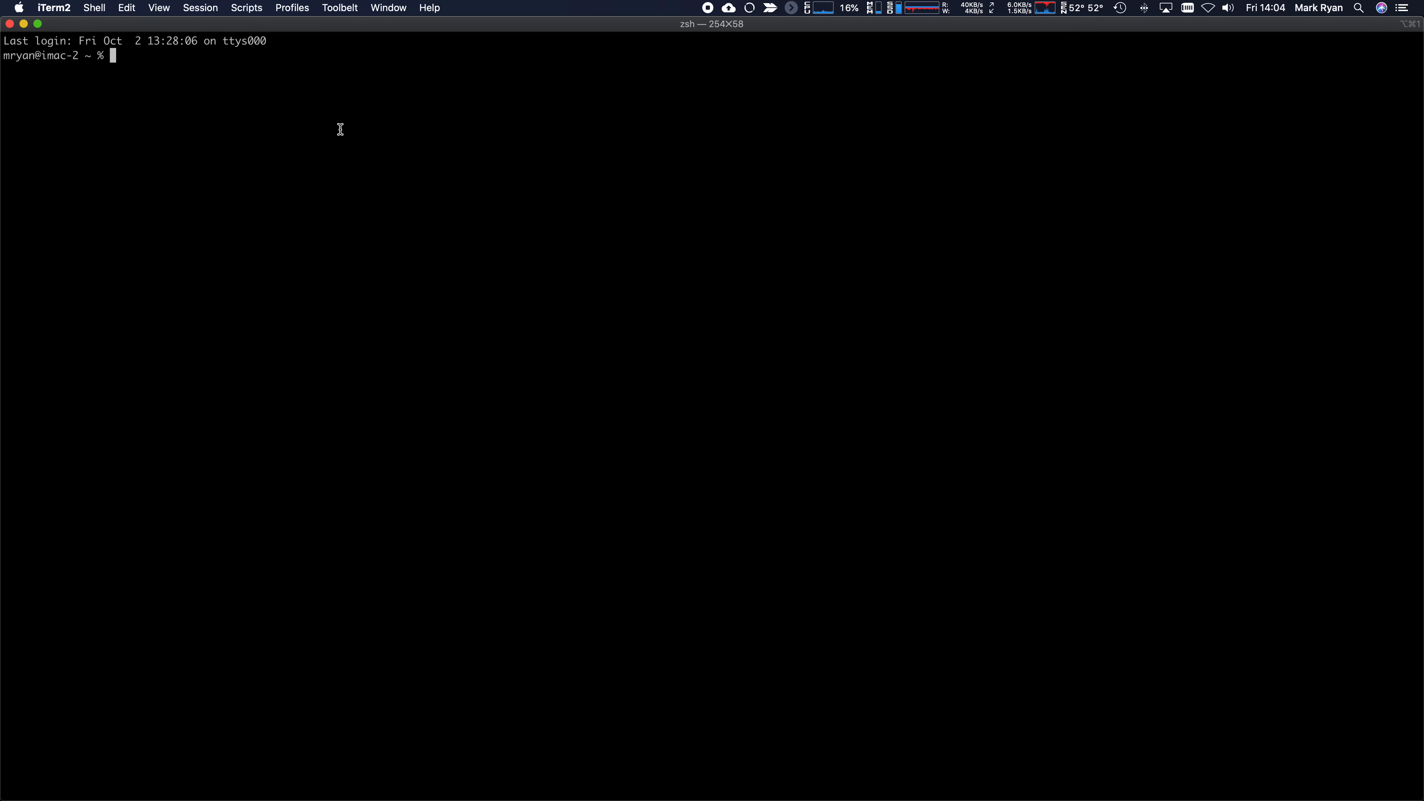
{"action": "type", "text": "ssh "}
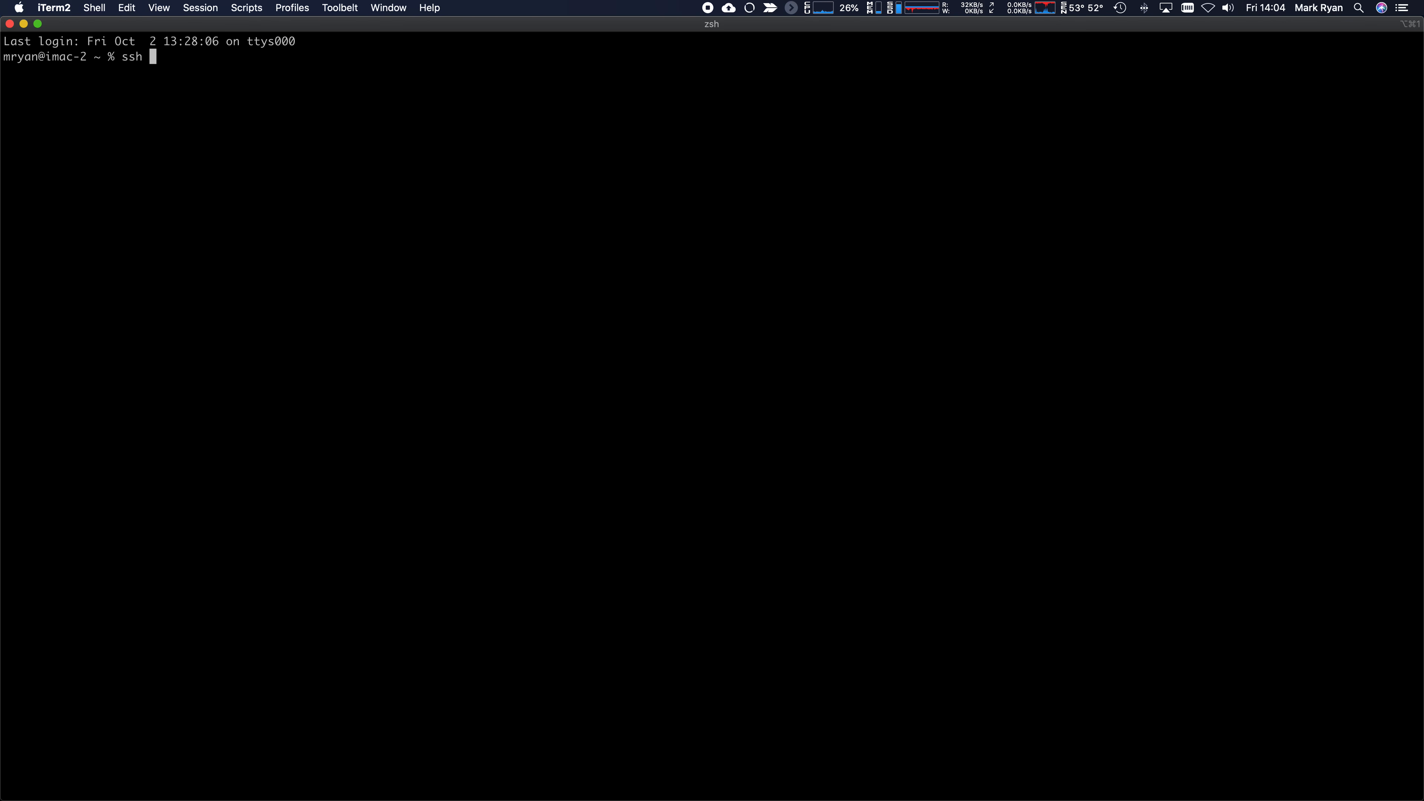
{"action": "type", "text": "-i ~./"}
{"action": "key", "text": "BackSpace"}
{"action": "key", "text": "BackSpace"}
{"action": "type", "text": "/.ssh/m"}
{"action": "key", "text": "Tab"}
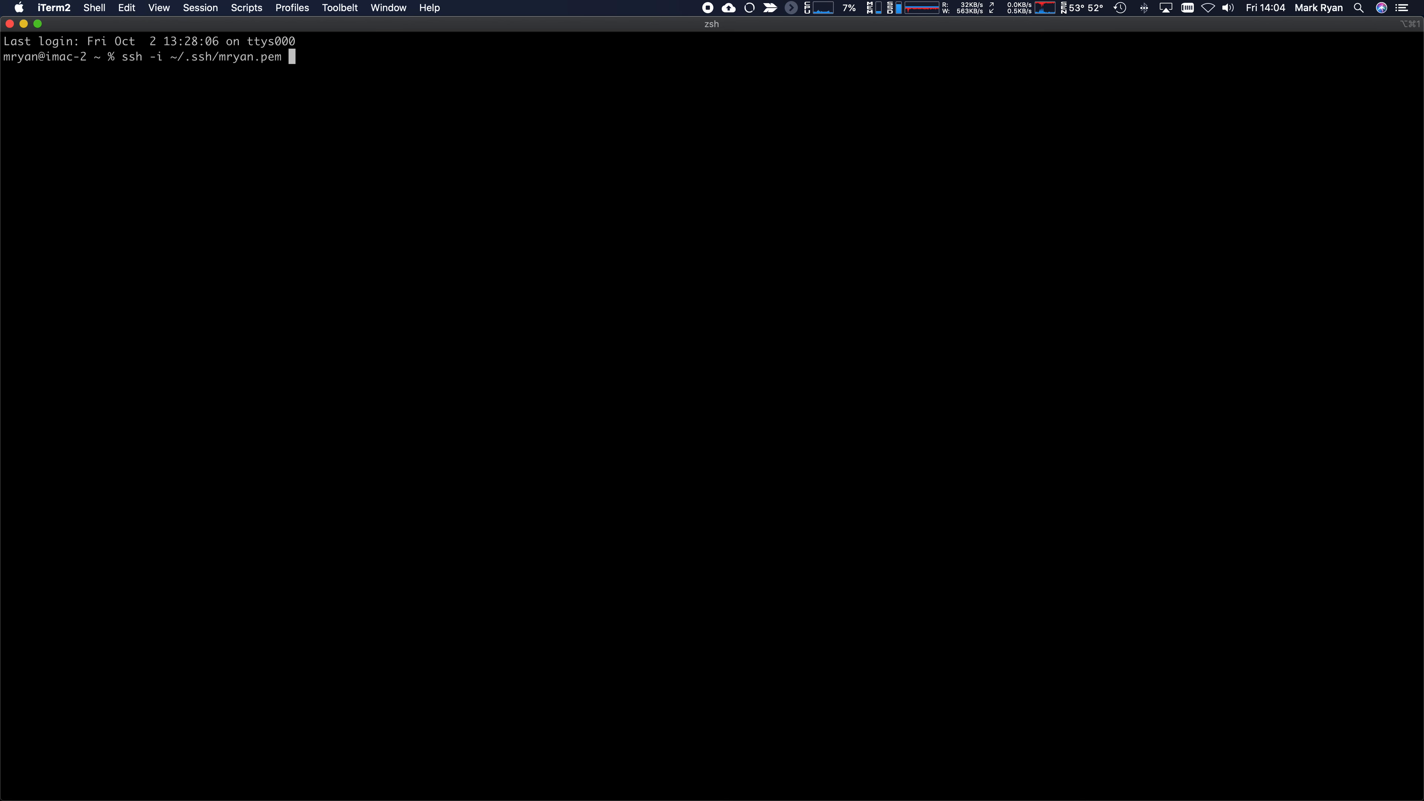
{"action": "type", "text": "admin@"}
{"action": "key", "text": "super+v"}
{"action": "key", "text": "Return"}
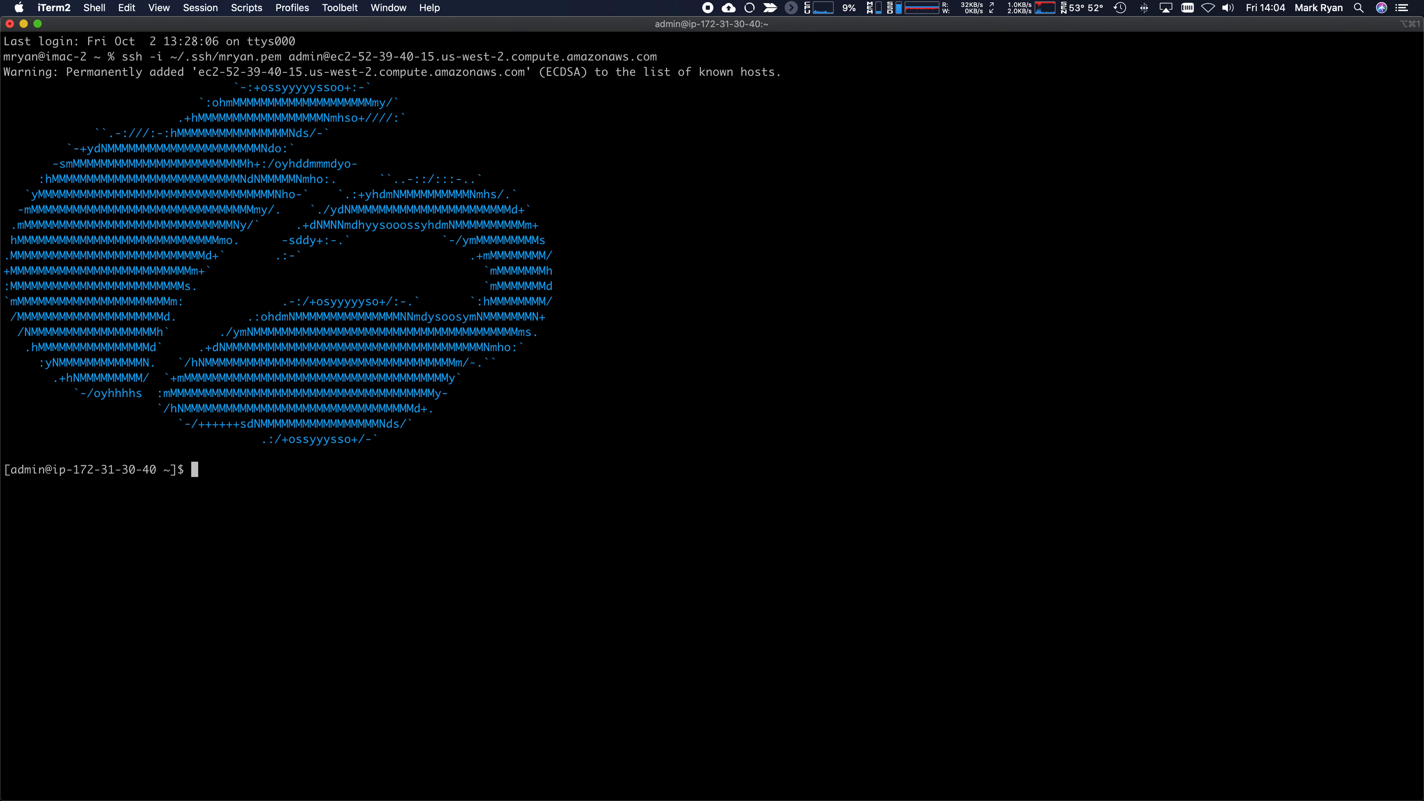
- Become root with sudo su - and list the contents of /opt/zscaler/var
{"action": "type", "text": "sudo su -"}
{"action": "key", "text": "Return"}
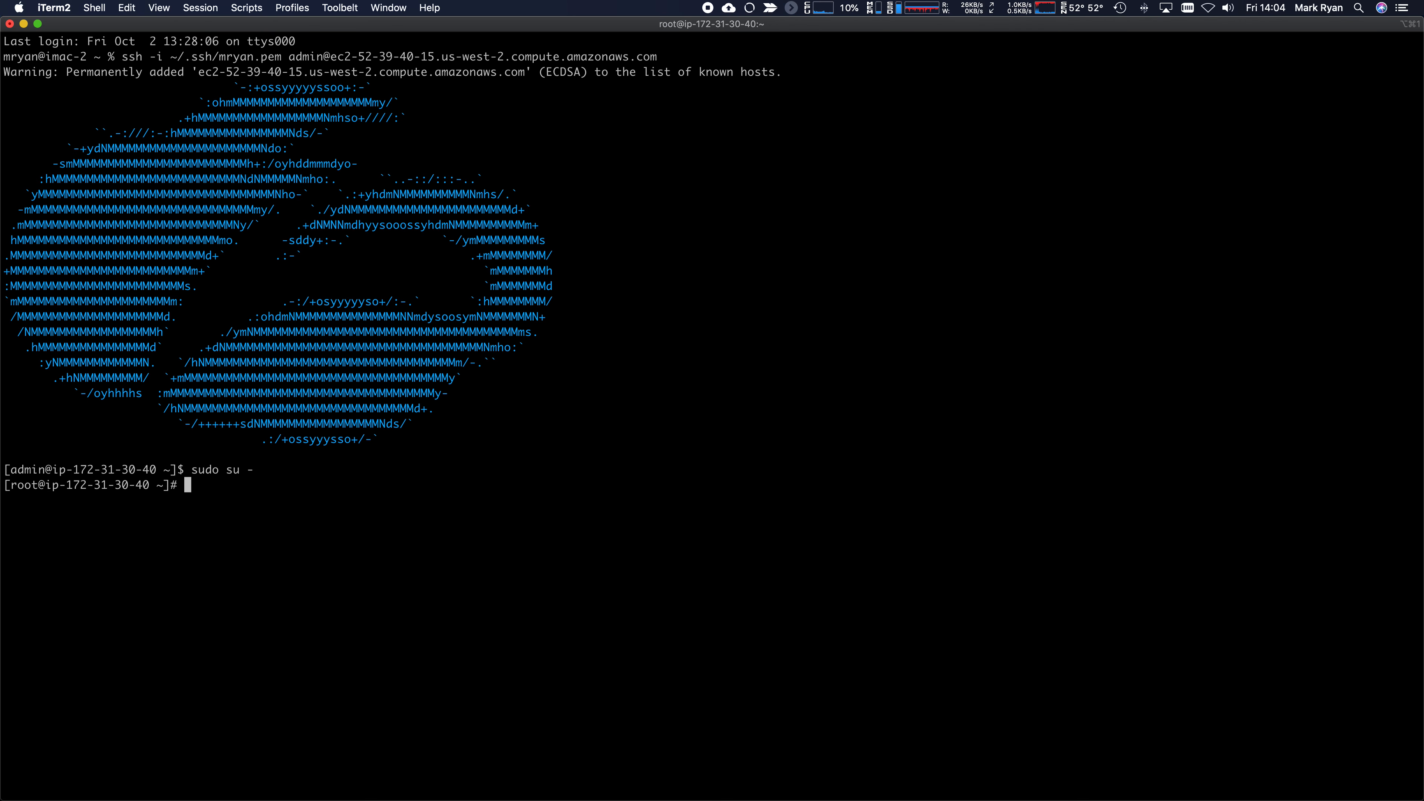
{"action": "type", "text": "cd /var/"}
{"action": "key", "text": "BackSpace"}
{"action": "key", "text": "BackSpace"}
{"action": "key", "text": "BackSpace"}
{"action": "type", "text": "ar/"}
{"action": "key", "text": "BackSpace"}
{"action": "key", "text": "BackSpace"}
{"action": "key", "text": "BackSpace"}
{"action": "key", "text": "BackSpace"}
{"action": "type", "text": "ops/Z"}
{"action": "key", "text": "BackSpace"}
{"action": "type", "text": "zs"}
{"action": "key", "text": "Tab"}
{"action": "type", "text": "var"}
{"action": "key", "text": "Return"}
{"action": "type", "text": "ll"}
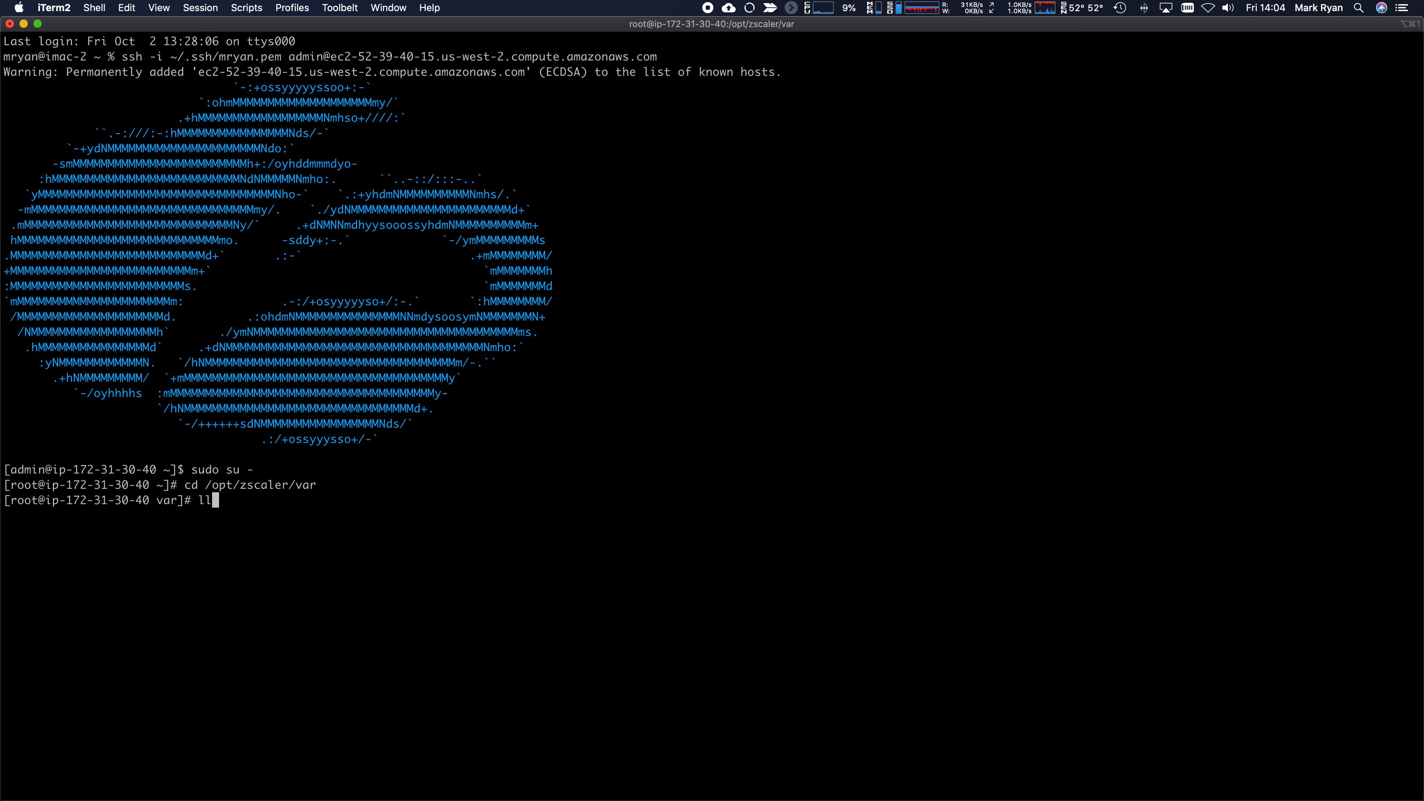
{"action": "key", "text": "Return"}
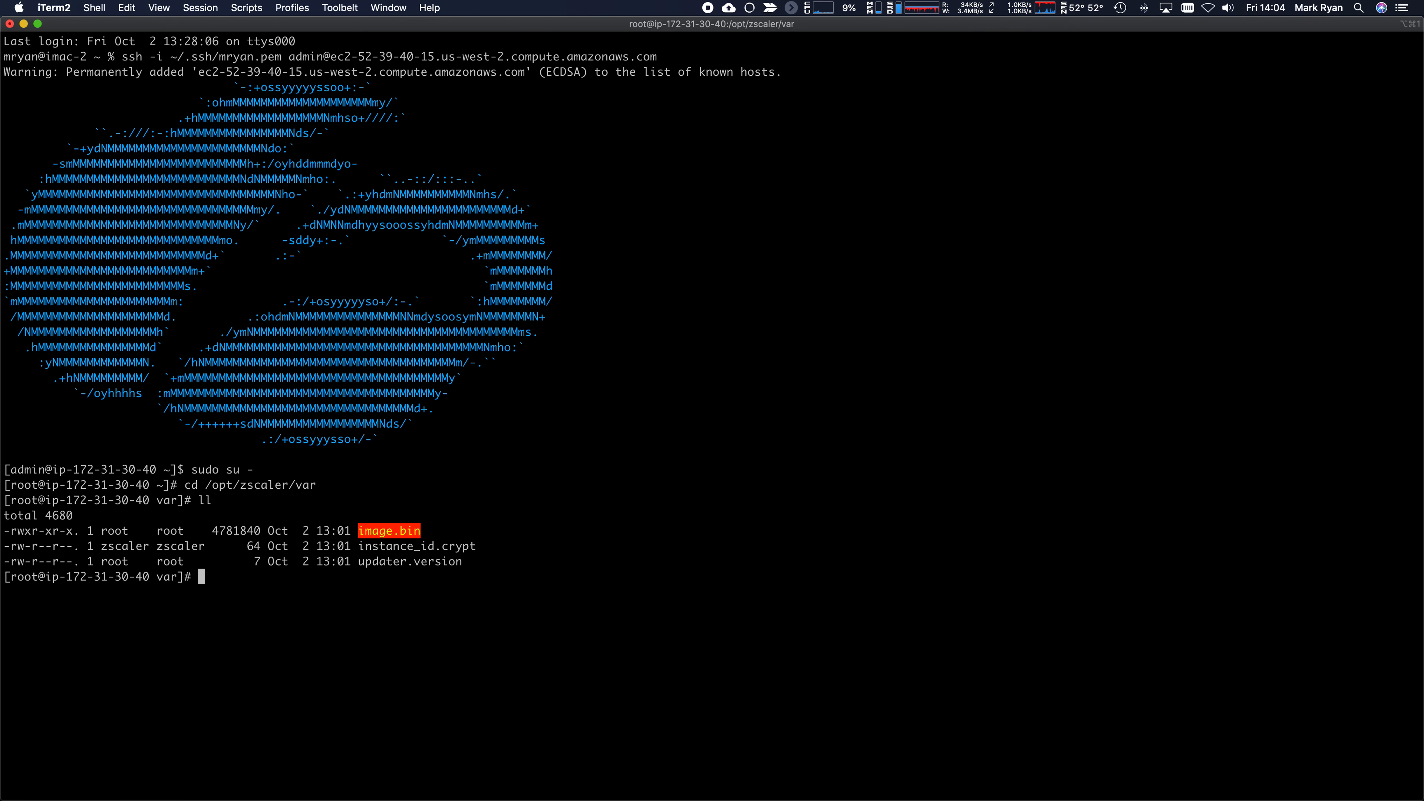
{"action": "key", "text": "super+Tab"}
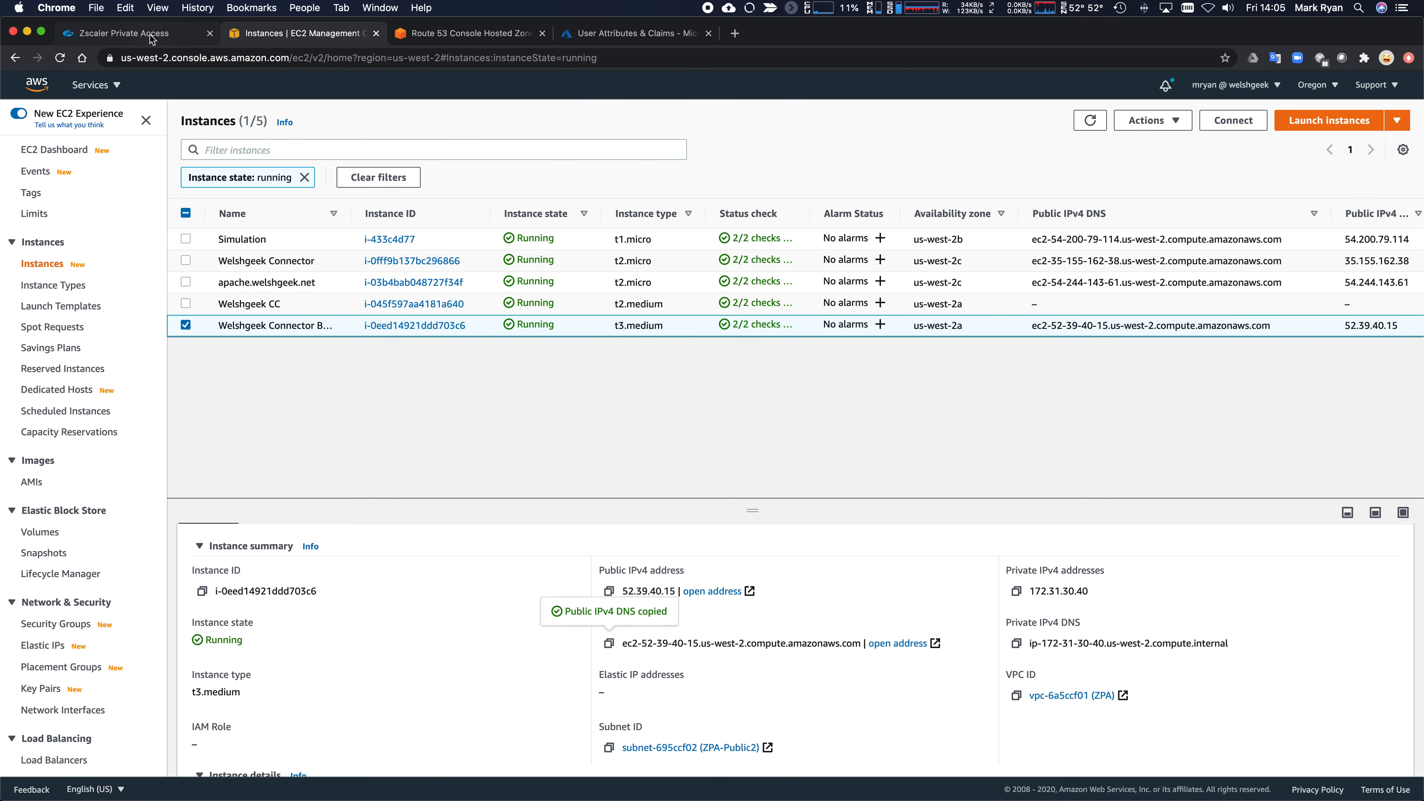
- Copy the full 'PK for AWS' provisioning key text and begin a vi command in the terminal
{"action": "left_click", "coordinate": [150, 35]}
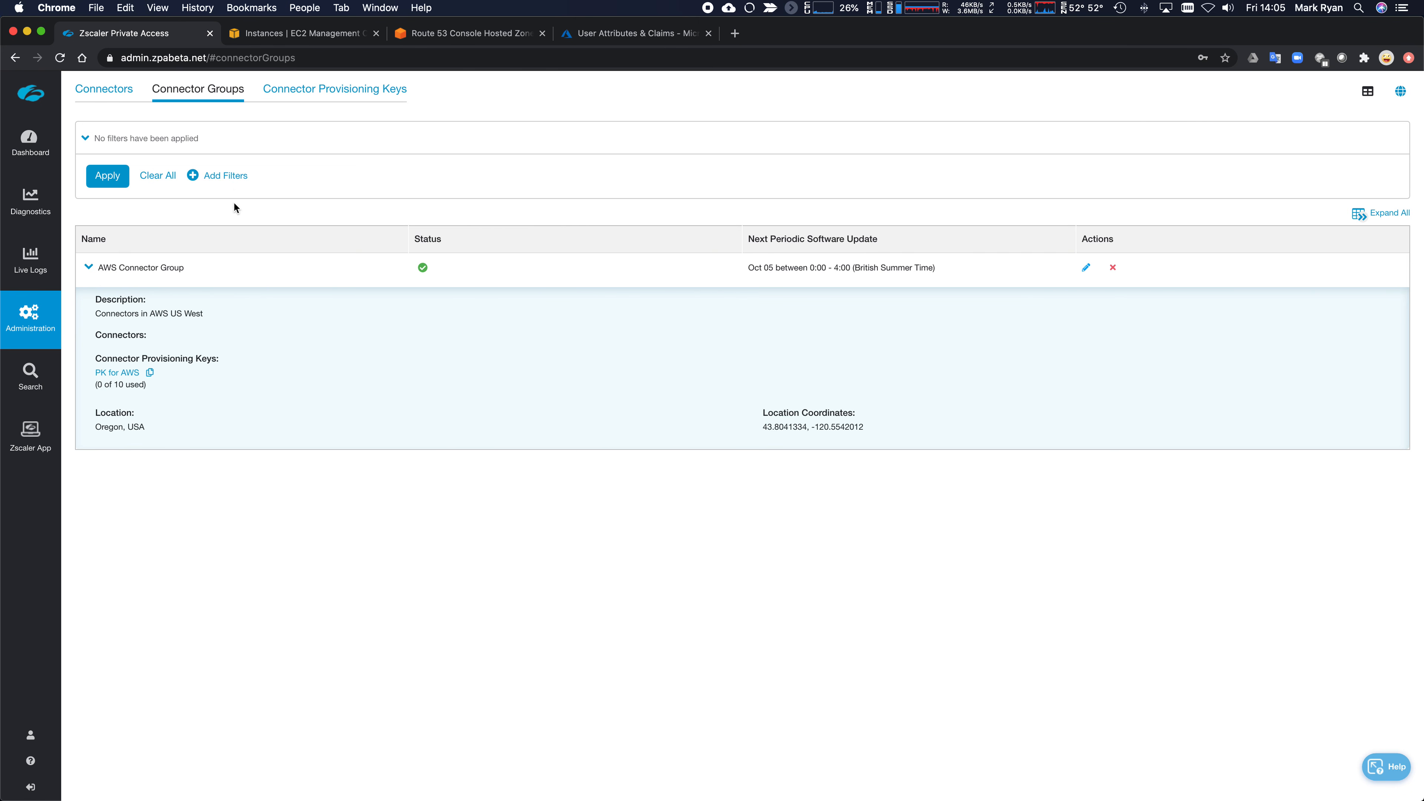
{"action": "left_click", "coordinate": [342, 91]}
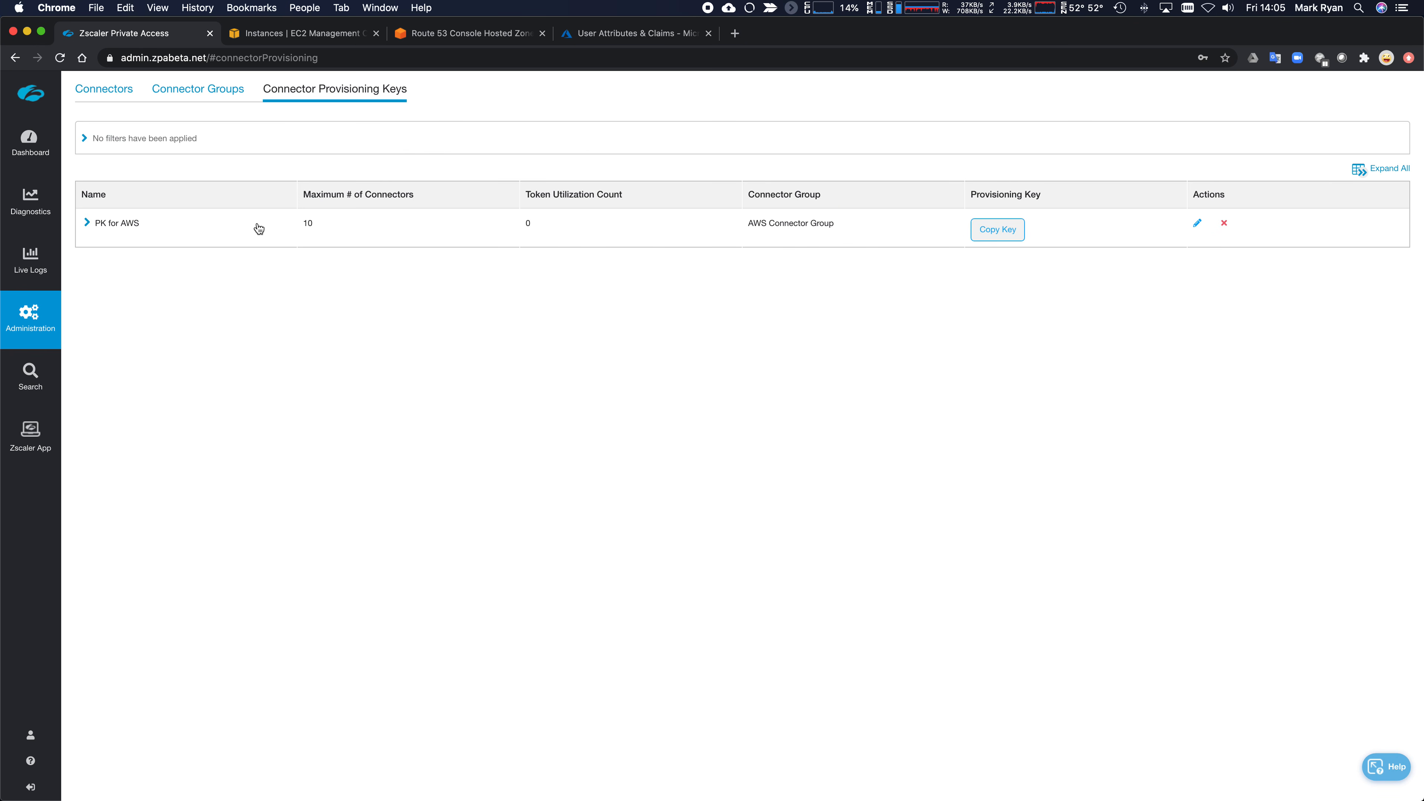
{"action": "left_click", "coordinate": [980, 231]}
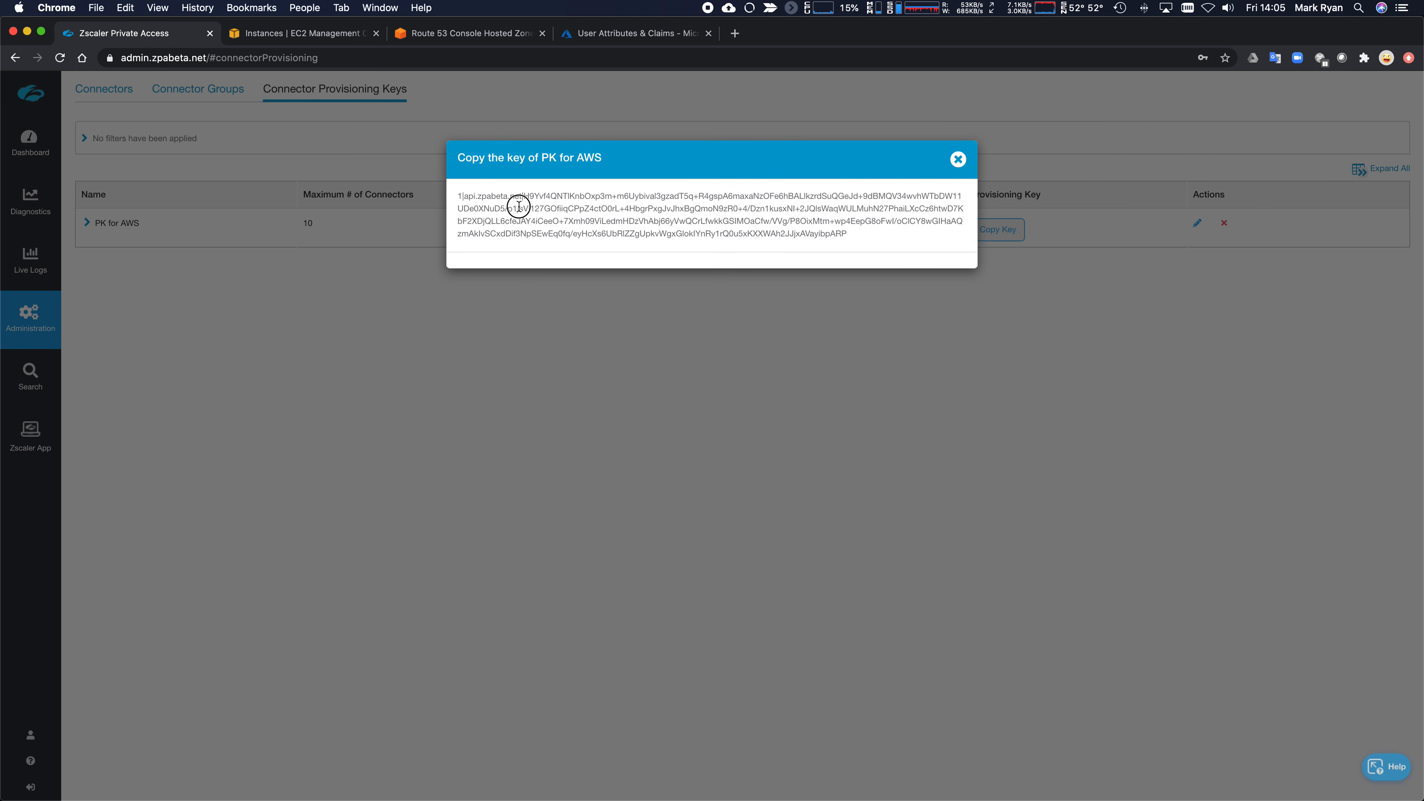
{"action": "triple_click", "coordinate": [520, 207]}
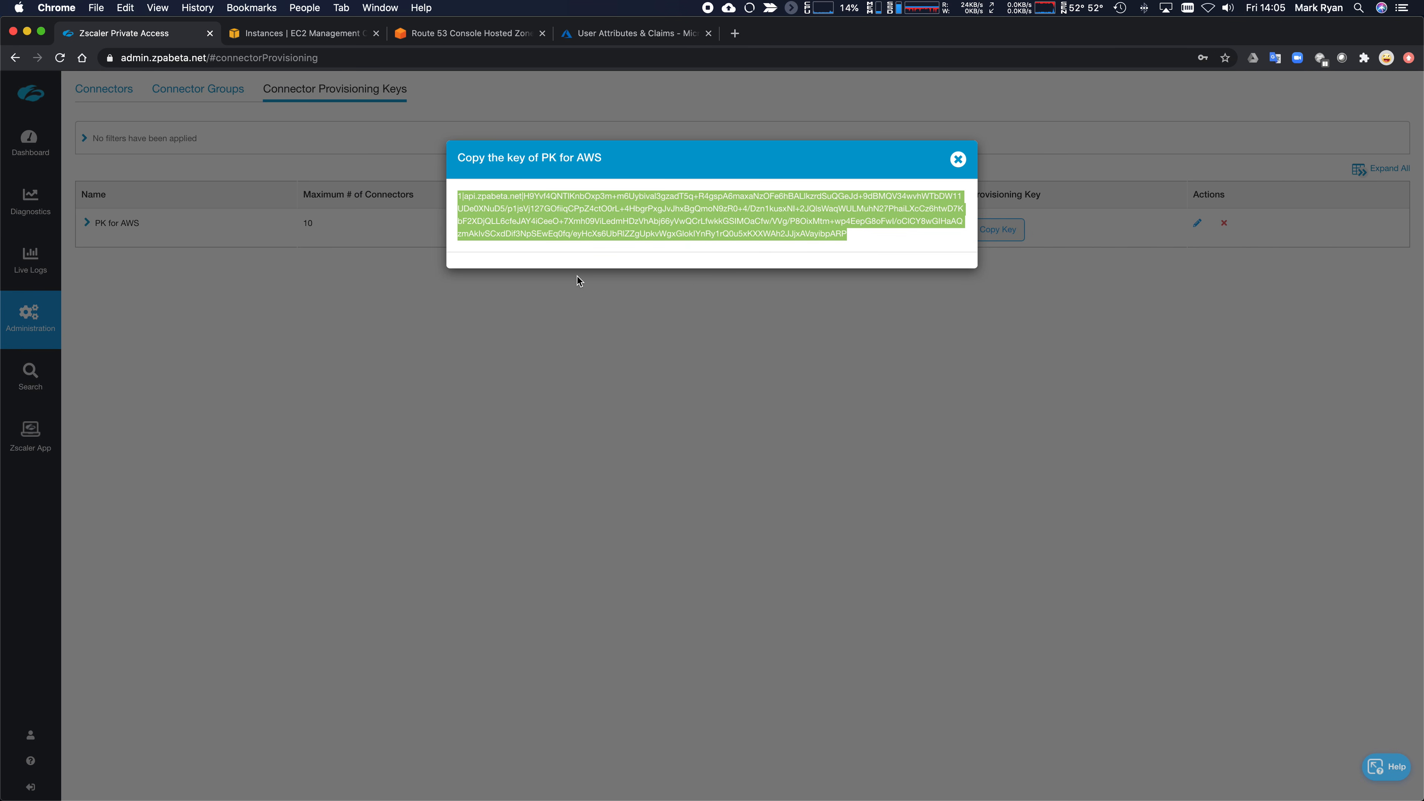
{"action": "left_click", "coordinate": [958, 160]}
{"action": "key", "text": "super+Tab"}
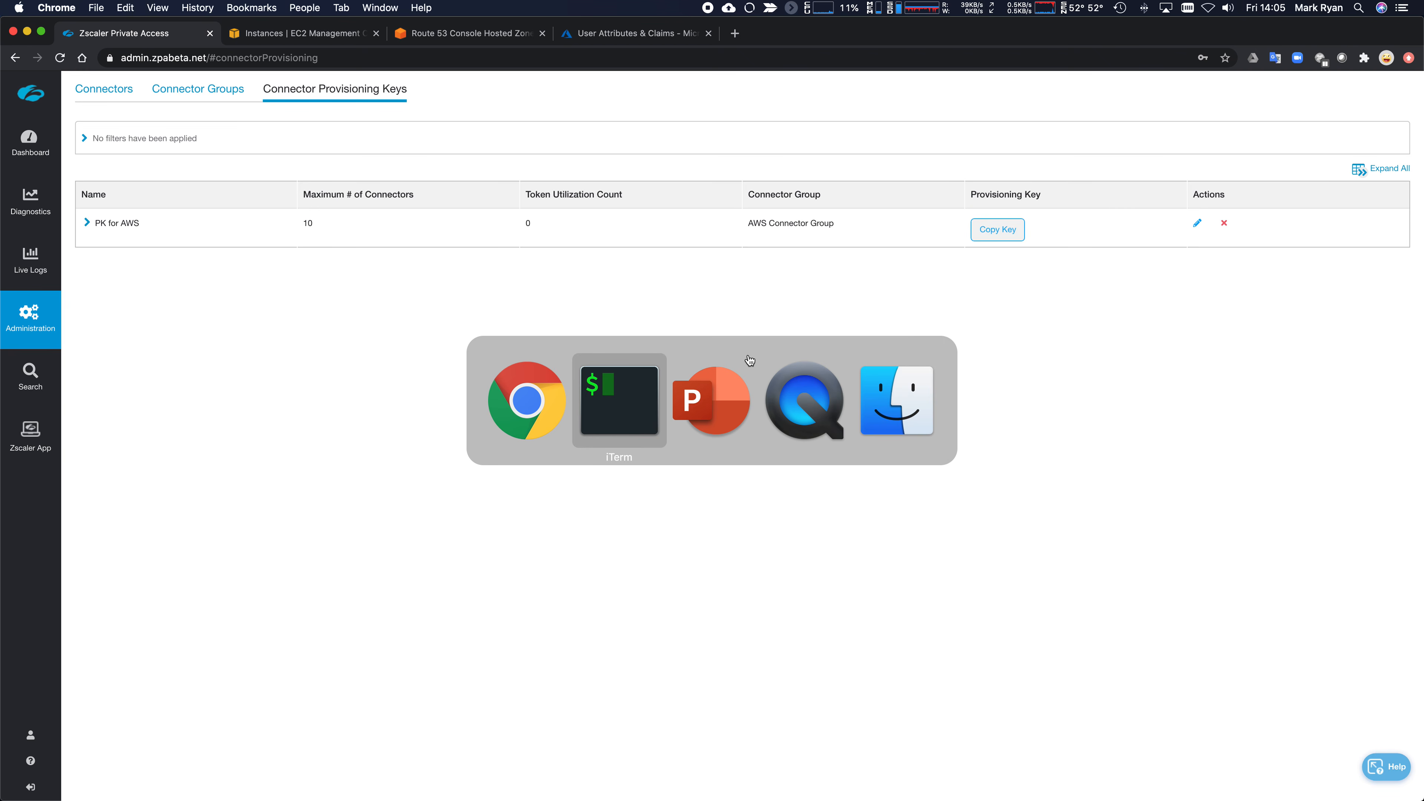
{"action": "type", "text": "vi "}
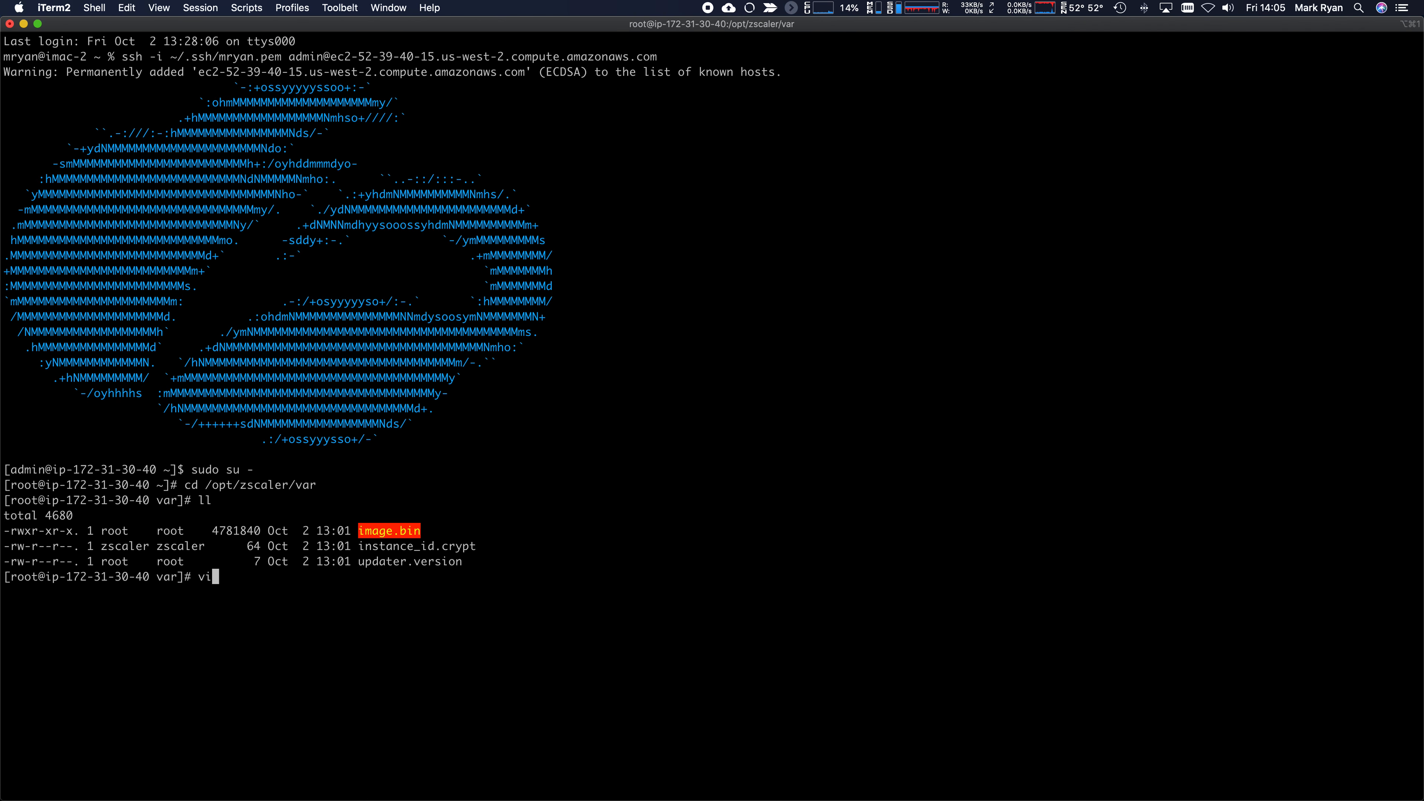
{"action": "type", "text": "provision_keuy"}
- Paste the ZPA provisioning key into a new provision_key file in vi and save it
{"action": "key", "text": "BackSpace"}
{"action": "key", "text": "BackSpace"}
{"action": "type", "text": "y"}
{"action": "key", "text": "Return"}
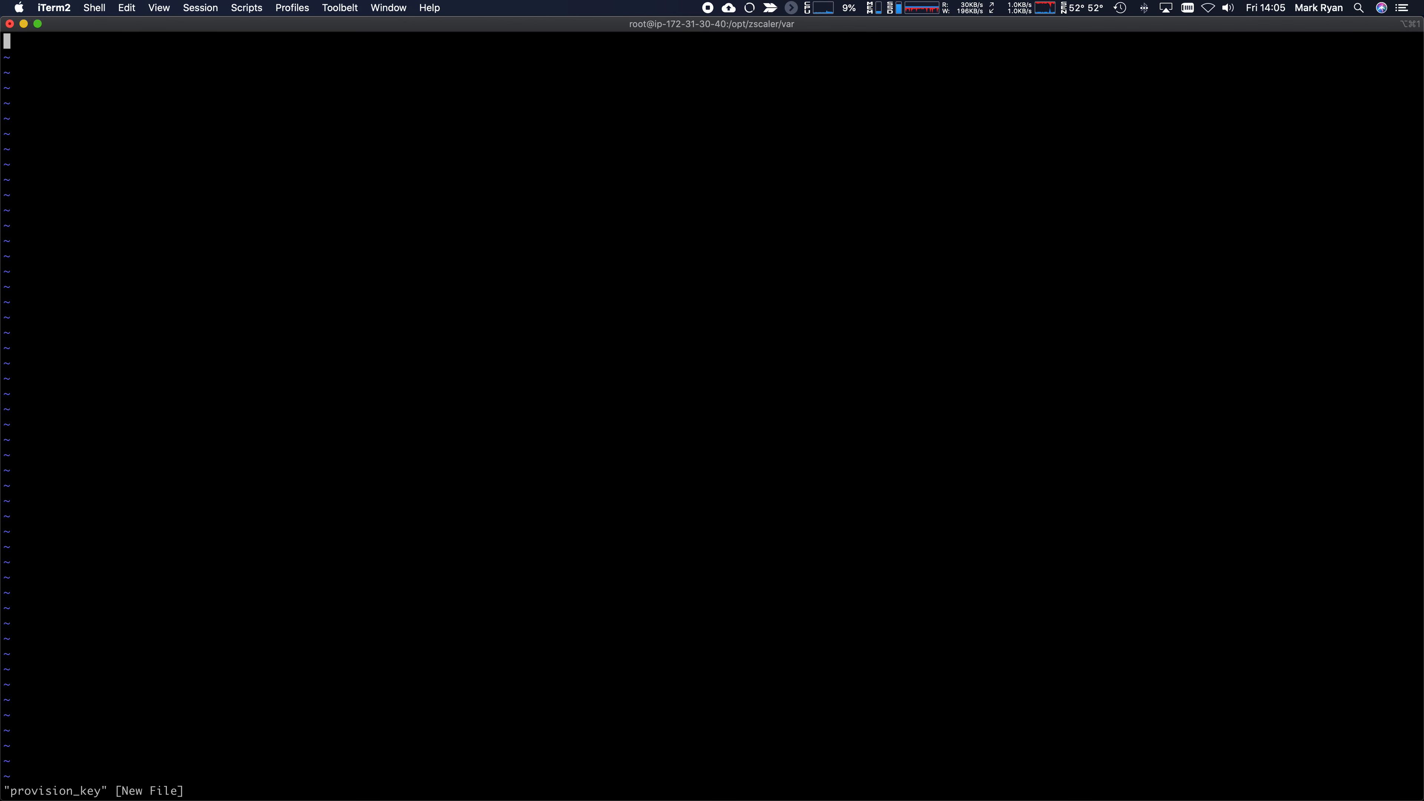
{"action": "key", "text": "i"}
{"action": "key", "text": "super+v"}
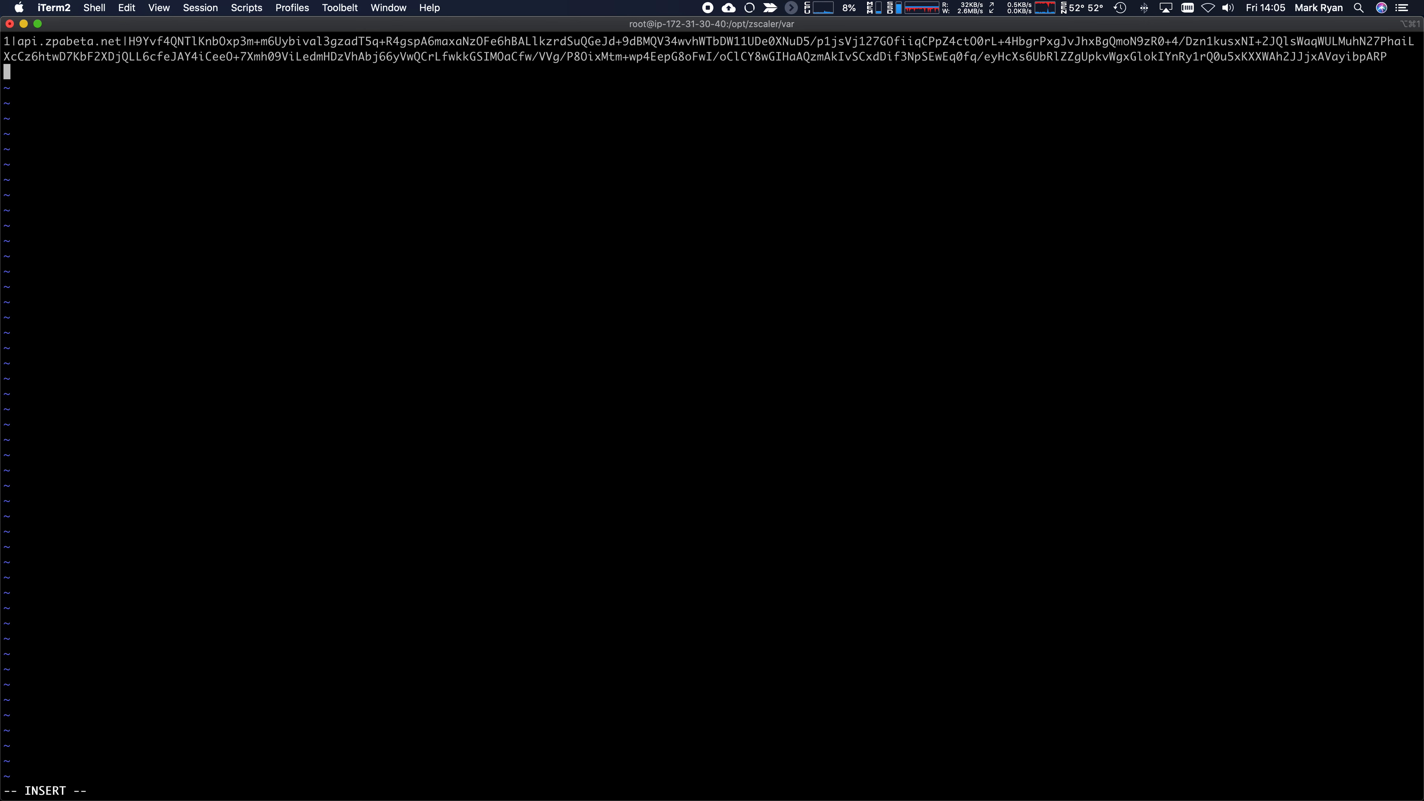
{"action": "key", "text": "Escape"}
{"action": "type", "text": ":wq!"}
{"action": "key", "text": "Return"}
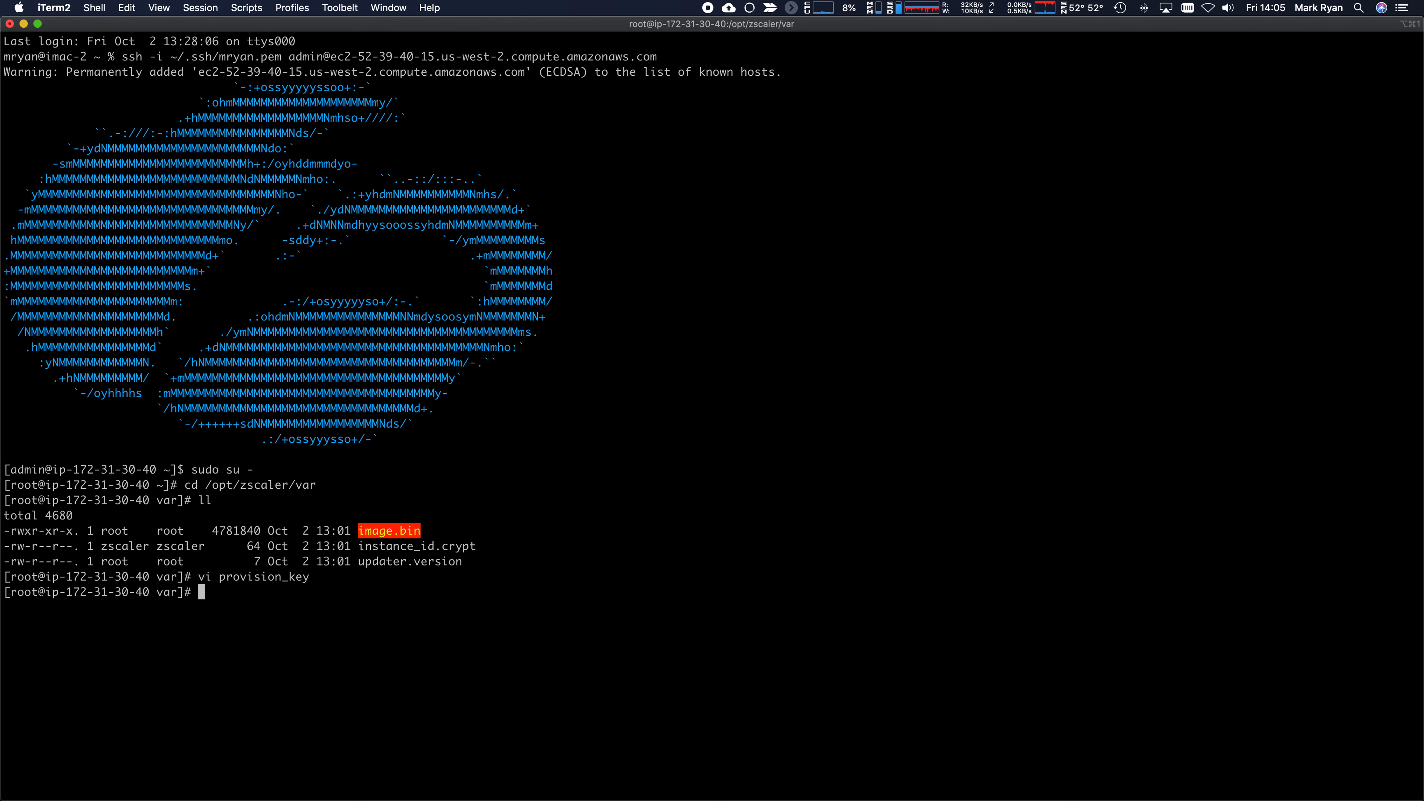
- Confirm provision_key exists, start the zpa-connector service, and list the folder again
{"action": "type", "text": "ls -lrt"}
{"action": "key", "text": "Return"}
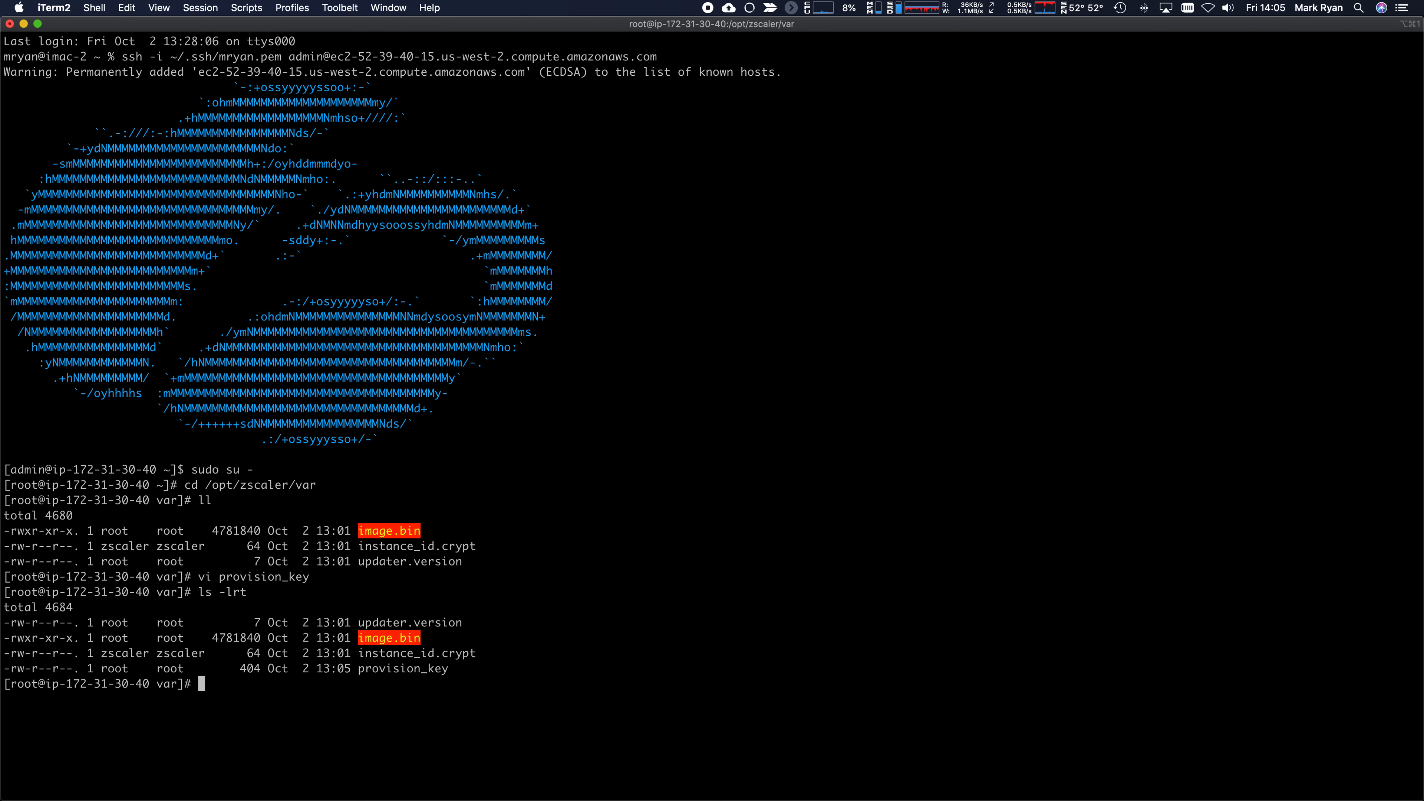
{"action": "type", "text": "systemctl start zpa-connector"}
{"action": "key", "text": "Return"}
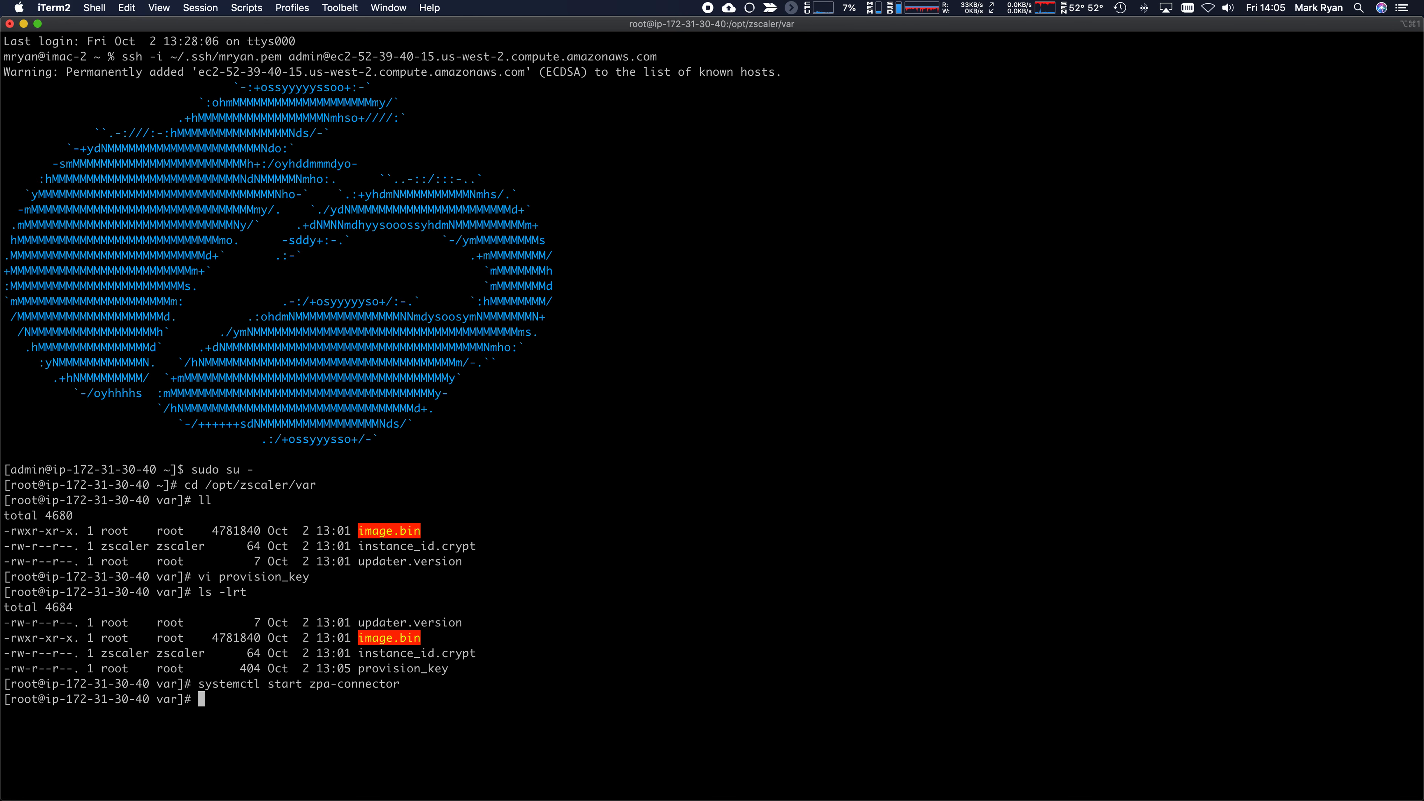
{"action": "type", "text": "ll"}
{"action": "key", "text": "Return"}
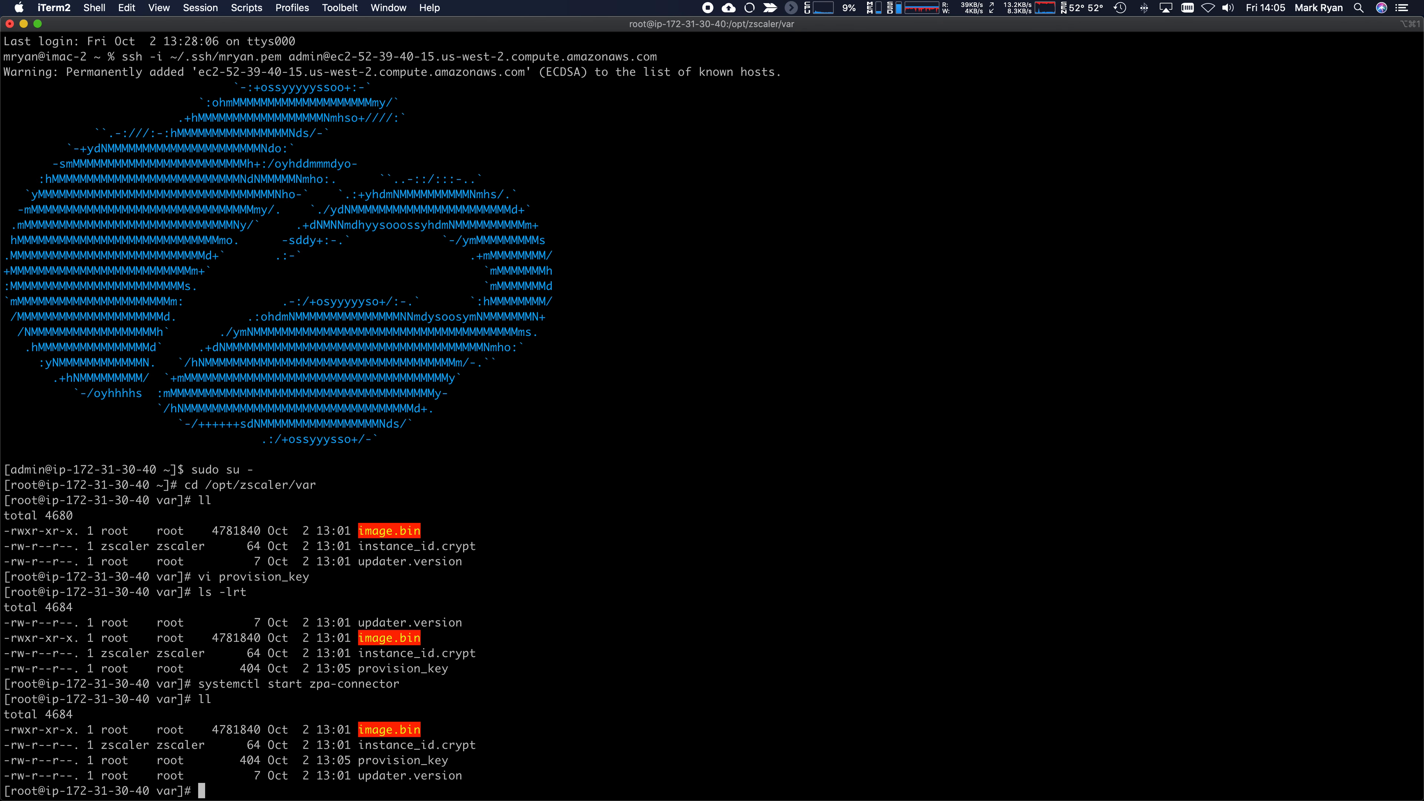
- Restart the zpa-connector service, correcting the misspelled service name
{"action": "type", "text": "systectl"}
{"action": "key", "text": "BackSpace"}
{"action": "key", "text": "BackSpace"}
{"action": "key", "text": "BackSpace"}
{"action": "type", "text": "c"}
{"action": "key", "text": "BackSpace"}
{"action": "type", "text": "mctl restart zpa-connecot"}
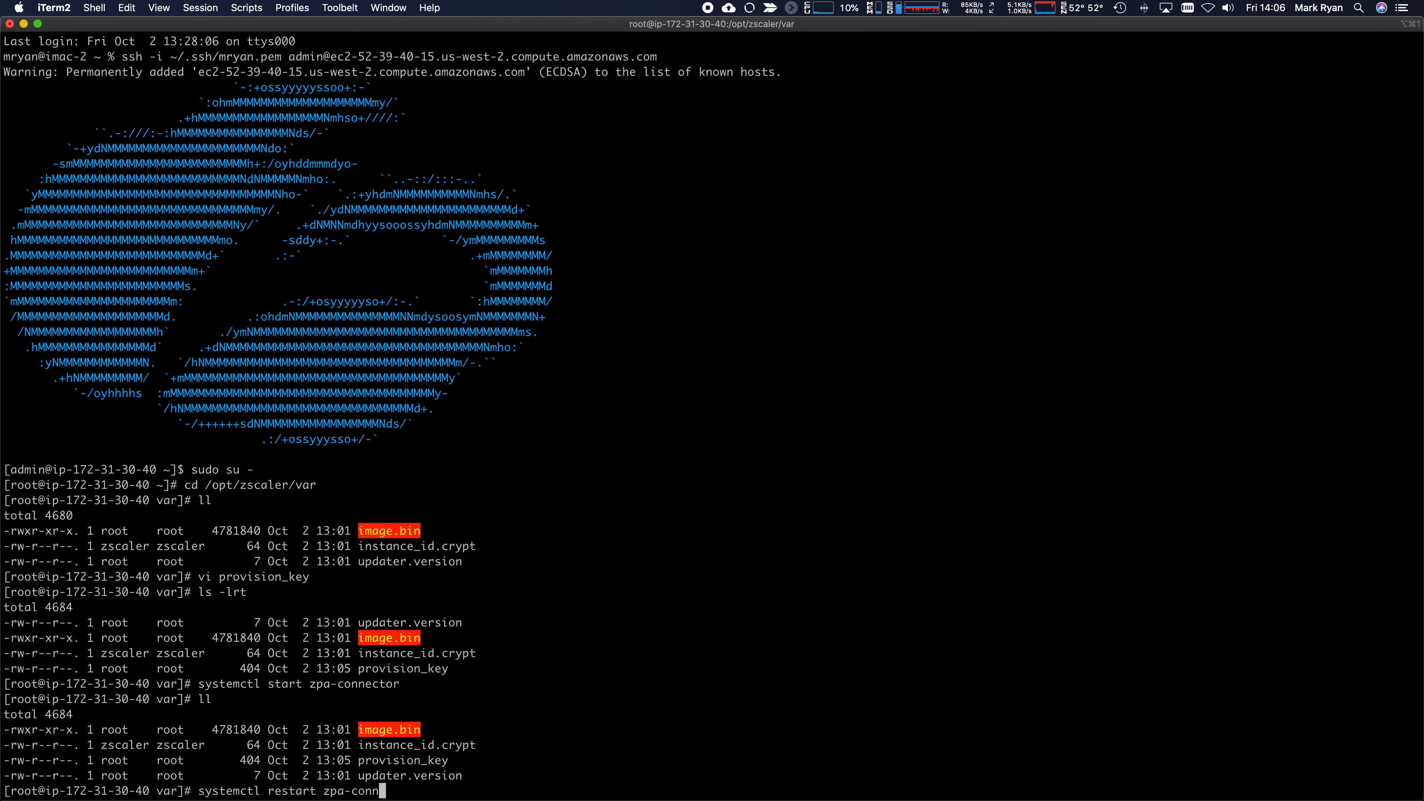
{"action": "key", "text": "Return"}
{"action": "key", "text": "Up"}
{"action": "key", "text": "BackSpace"}
{"action": "key", "text": "BackSpace"}
{"action": "type", "text": "tor"}
{"action": "key", "text": "Return"}
- List the folder to confirm provision_key.crypt and the new certificate files were generated
{"action": "type", "text": "ll"}
{"action": "key", "text": "Return"}
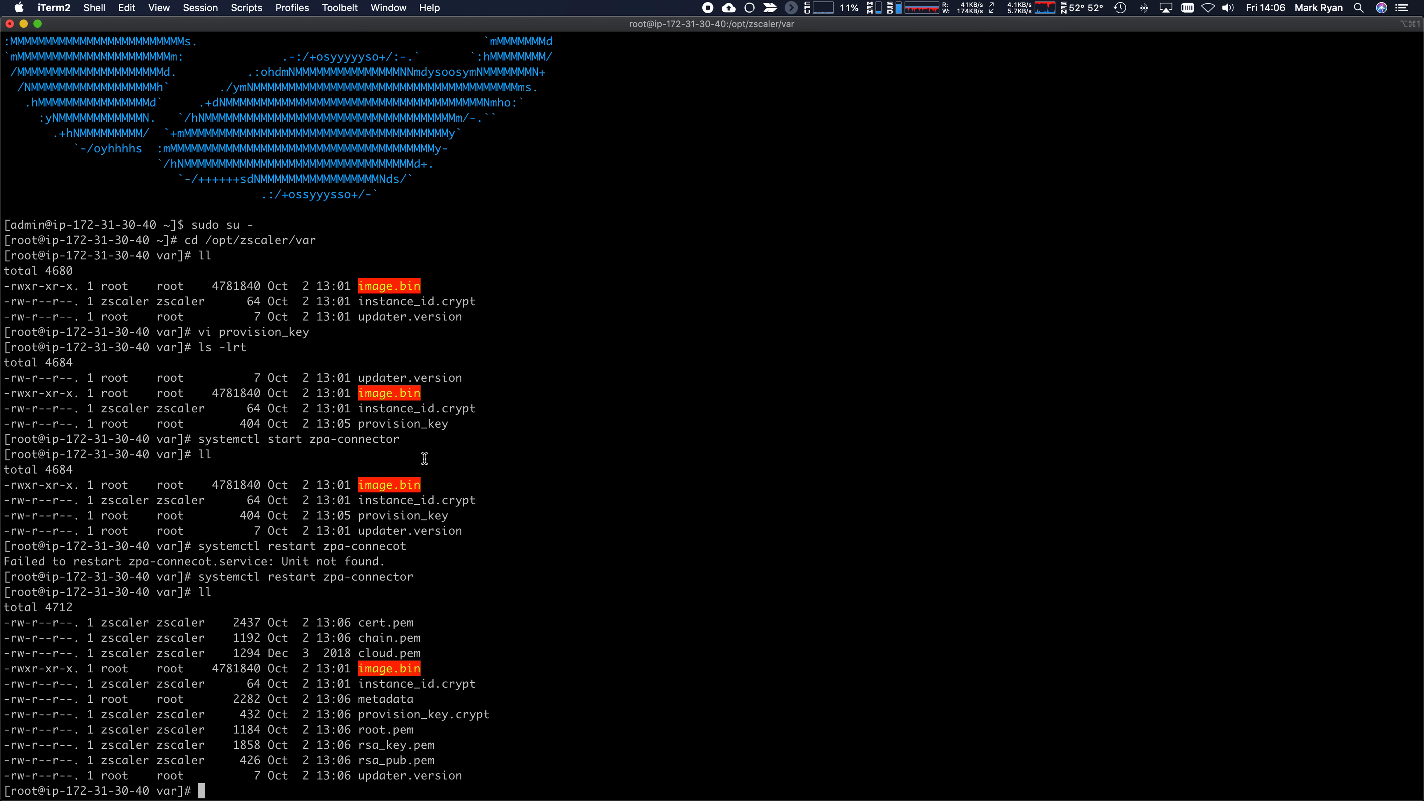
{"action": "left_click_drag", "start_coordinate": [452, 515], "coordinate": [359, 514]}
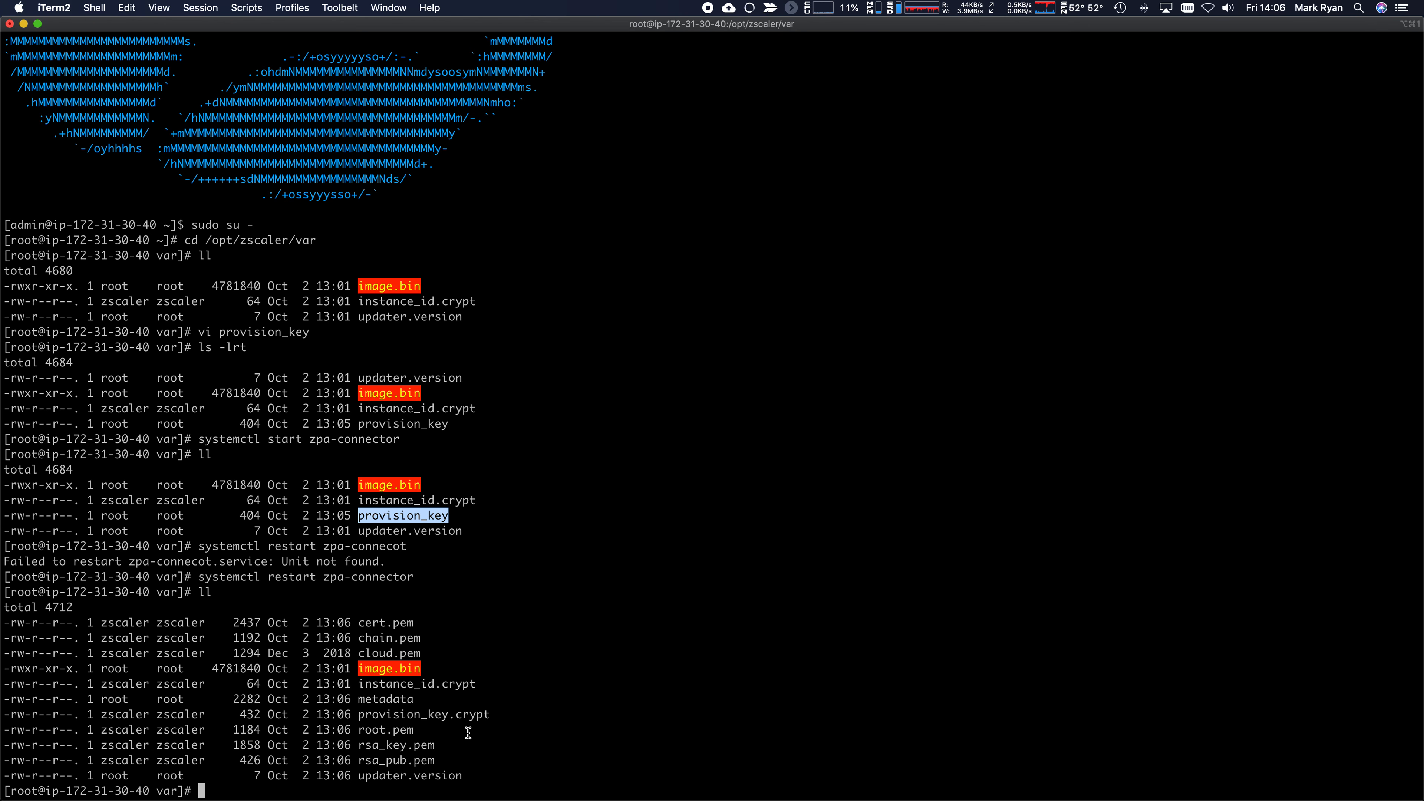
{"action": "left_click_drag", "start_coordinate": [358, 716], "coordinate": [485, 715]}
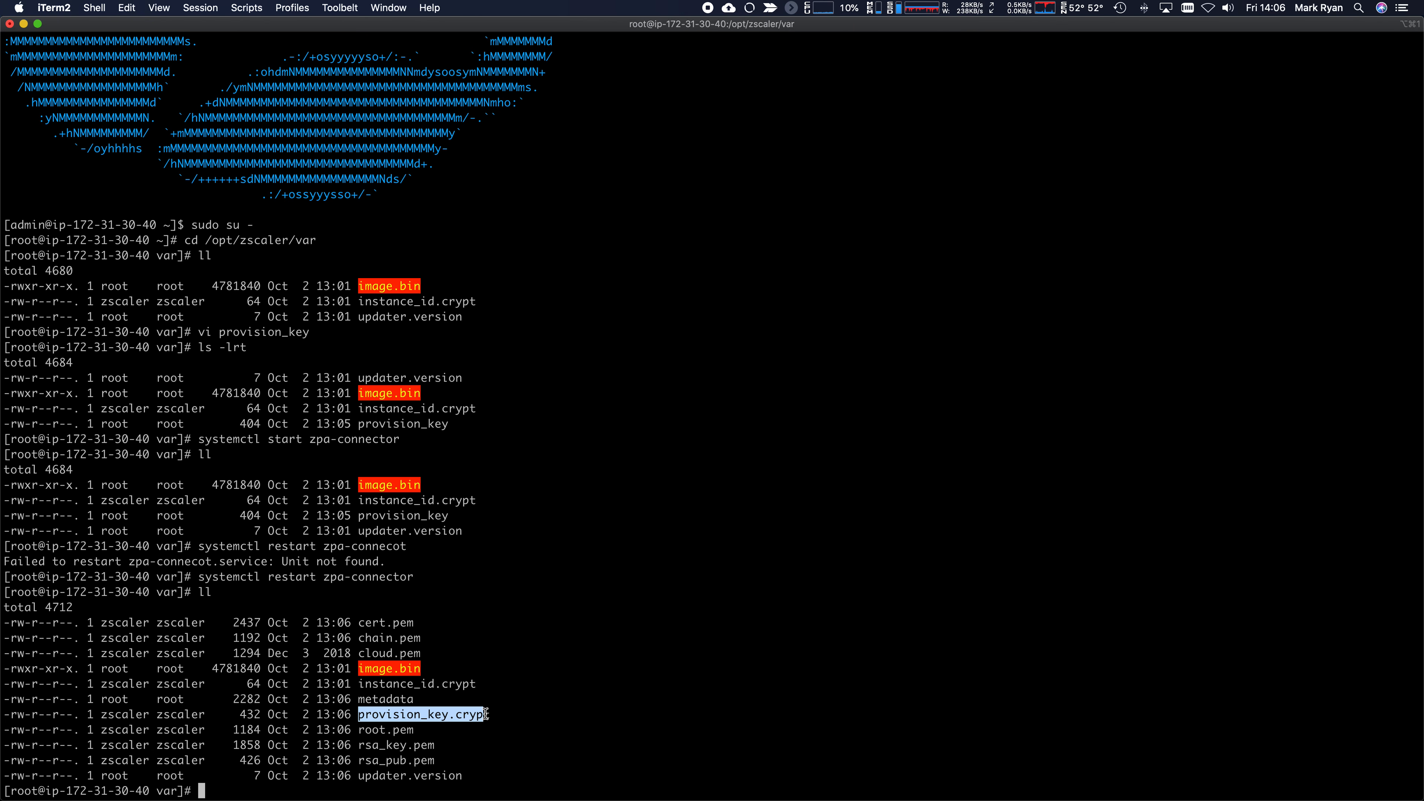
{"action": "left_click", "coordinate": [365, 629]}
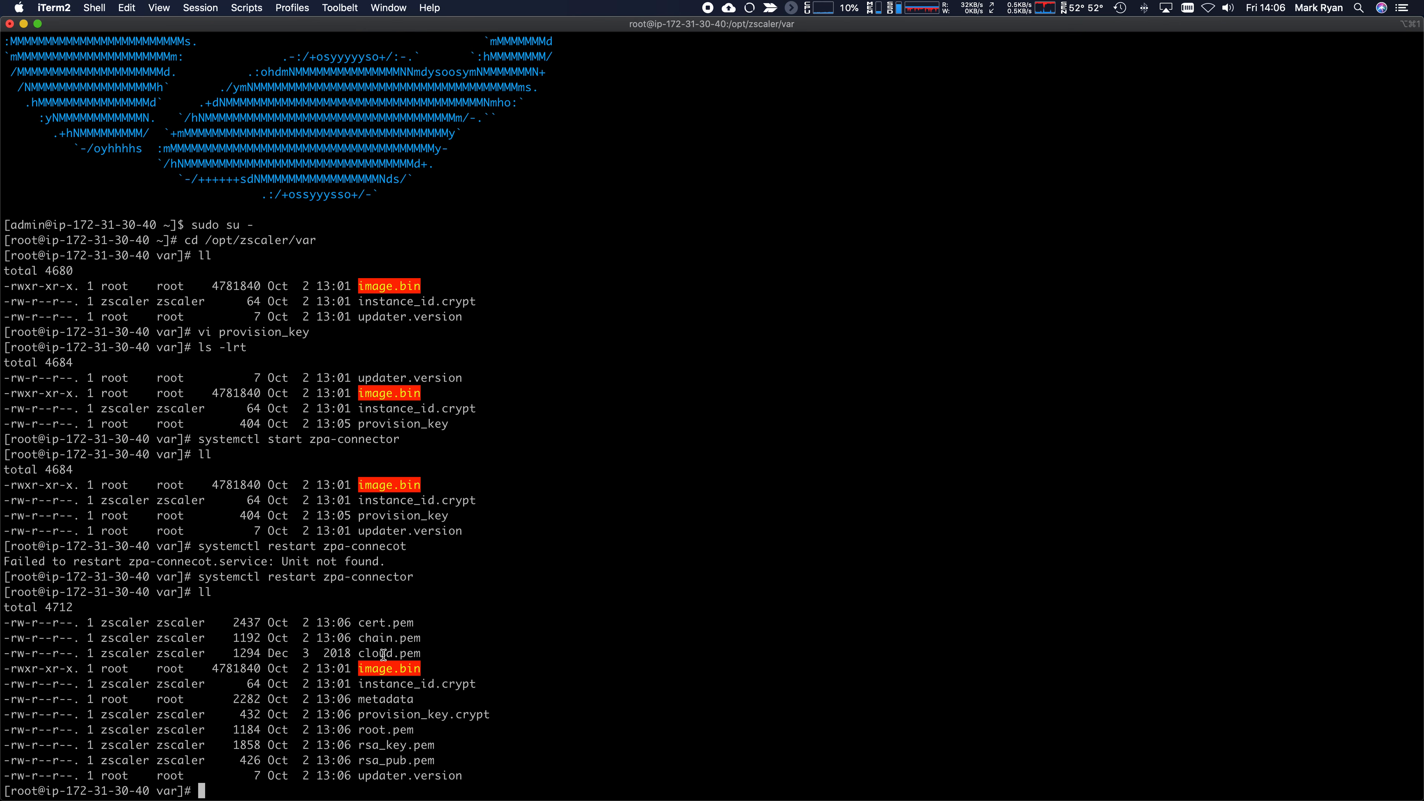
{"action": "type", "text": "ls -lrt"}
{"action": "key", "text": "Return"}
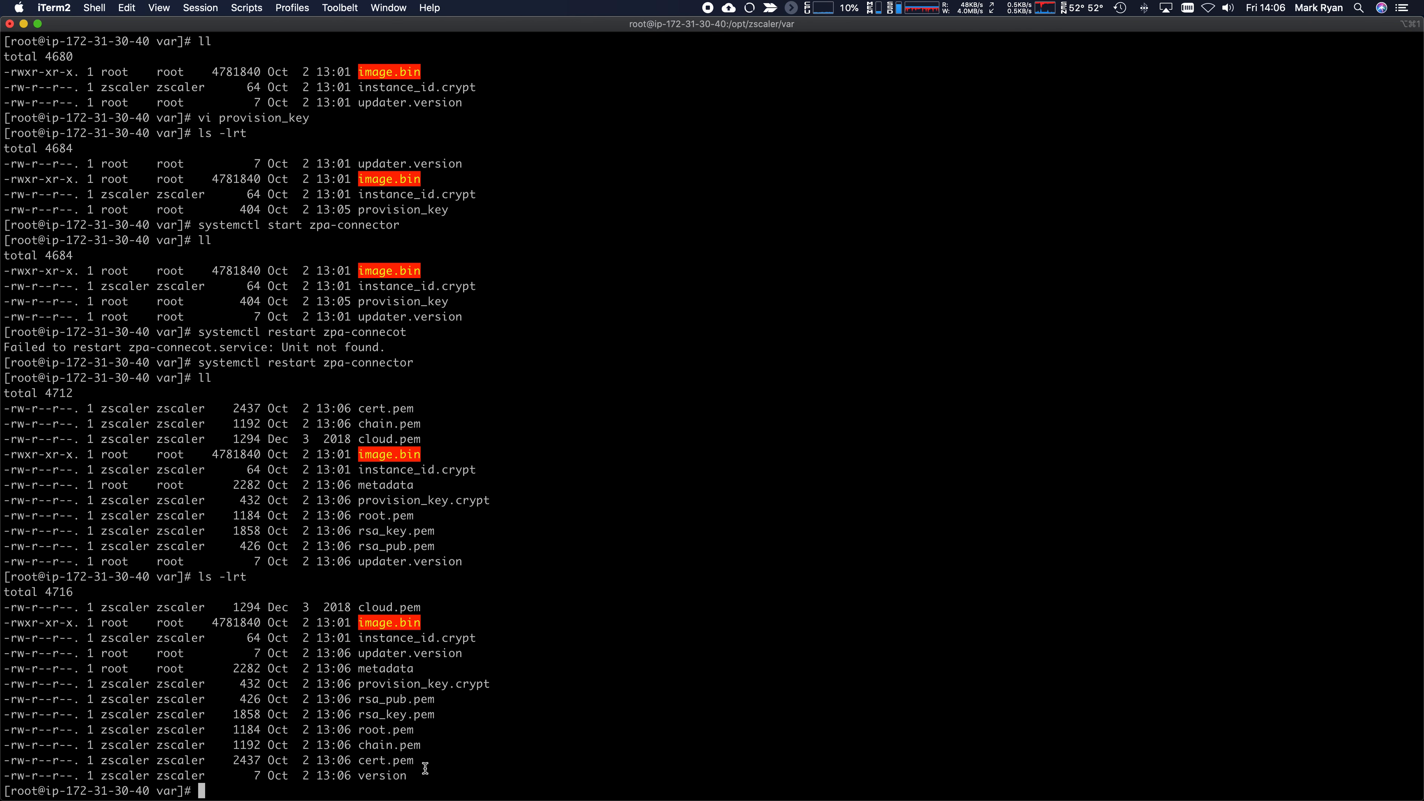
- Run systemctl status zpa-connector -l twice to confirm the service is active and connected
{"action": "type", "text": "systemctl status zpa-connector -l"}
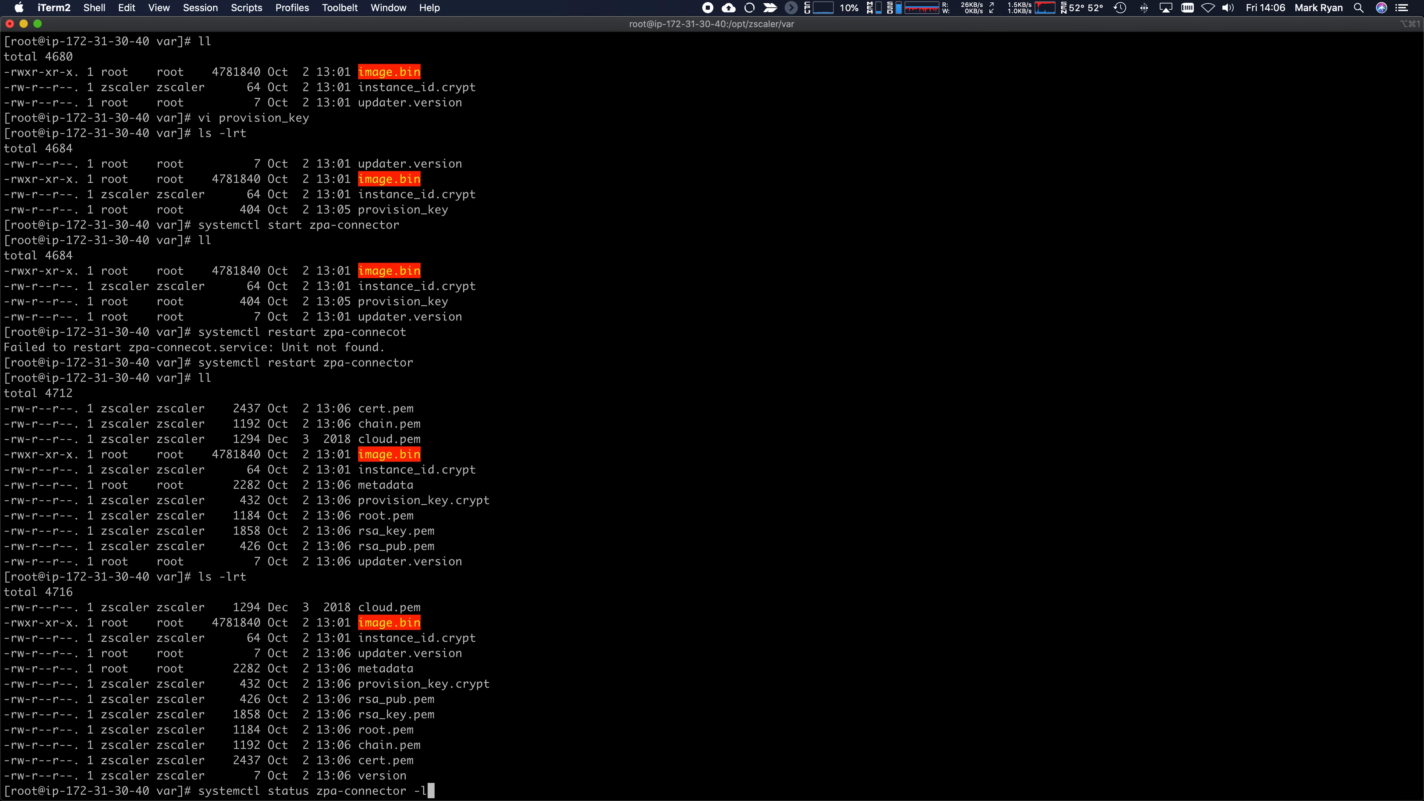
{"action": "key", "text": "Return"}
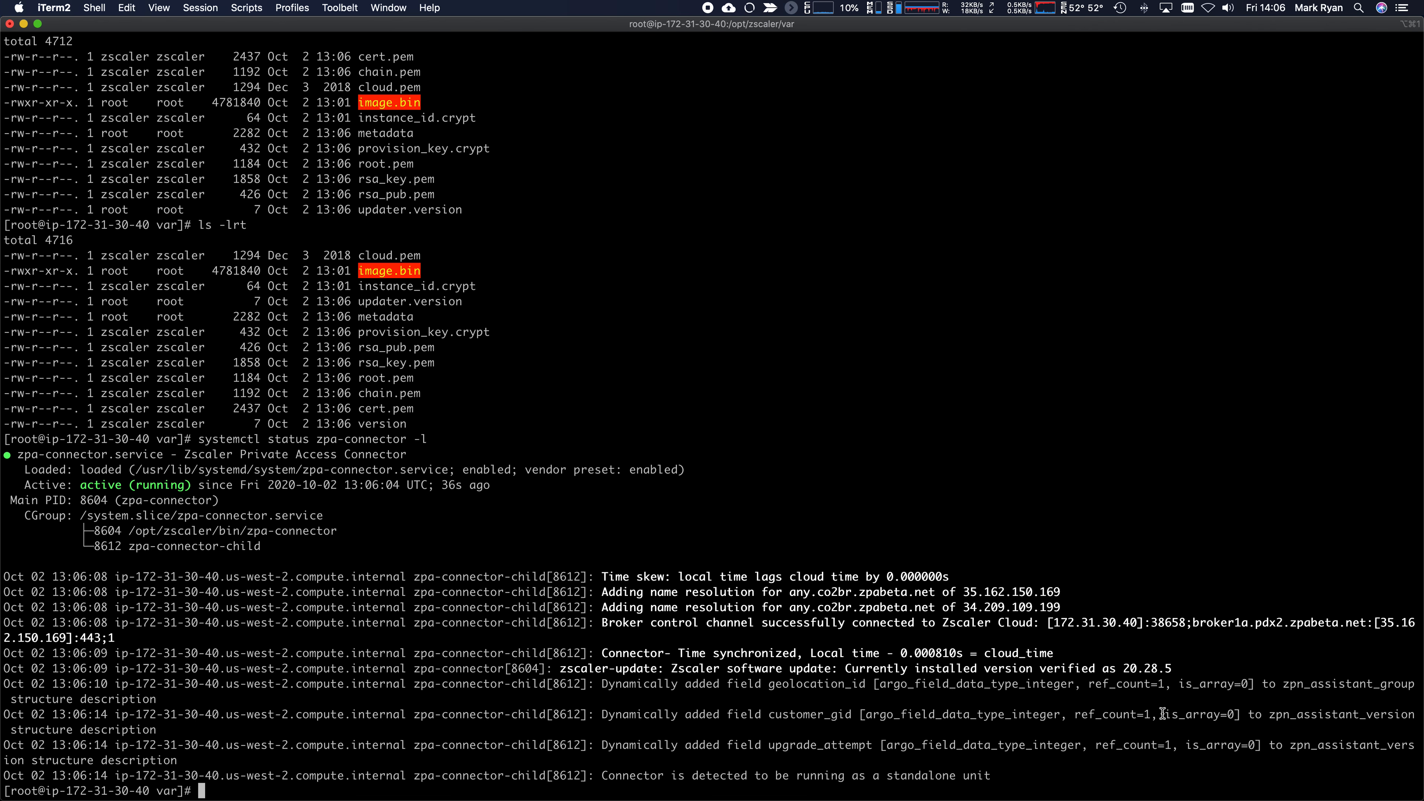
{"action": "key", "text": "BackSpace"}
{"action": "key", "text": "Up"}
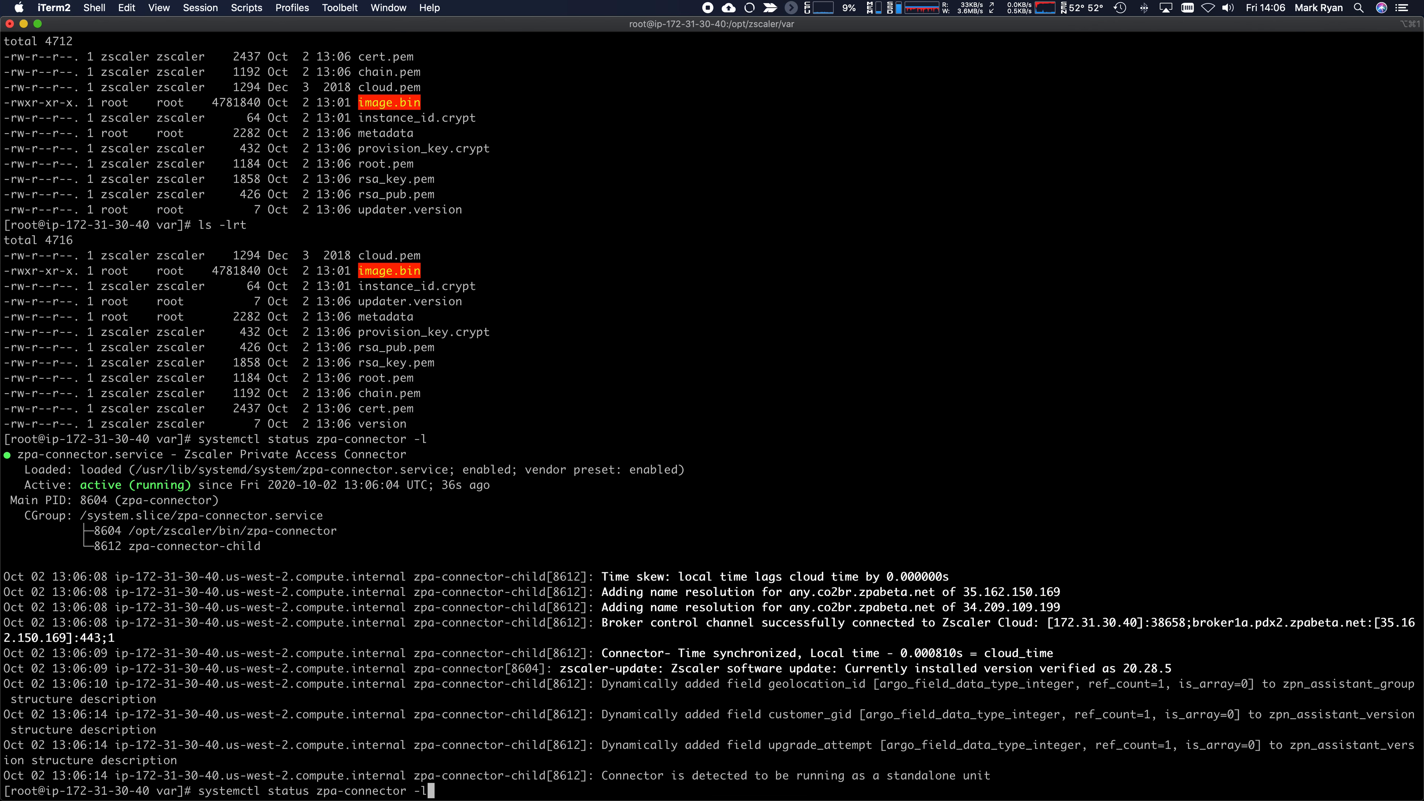
{"action": "key", "text": "Return"}
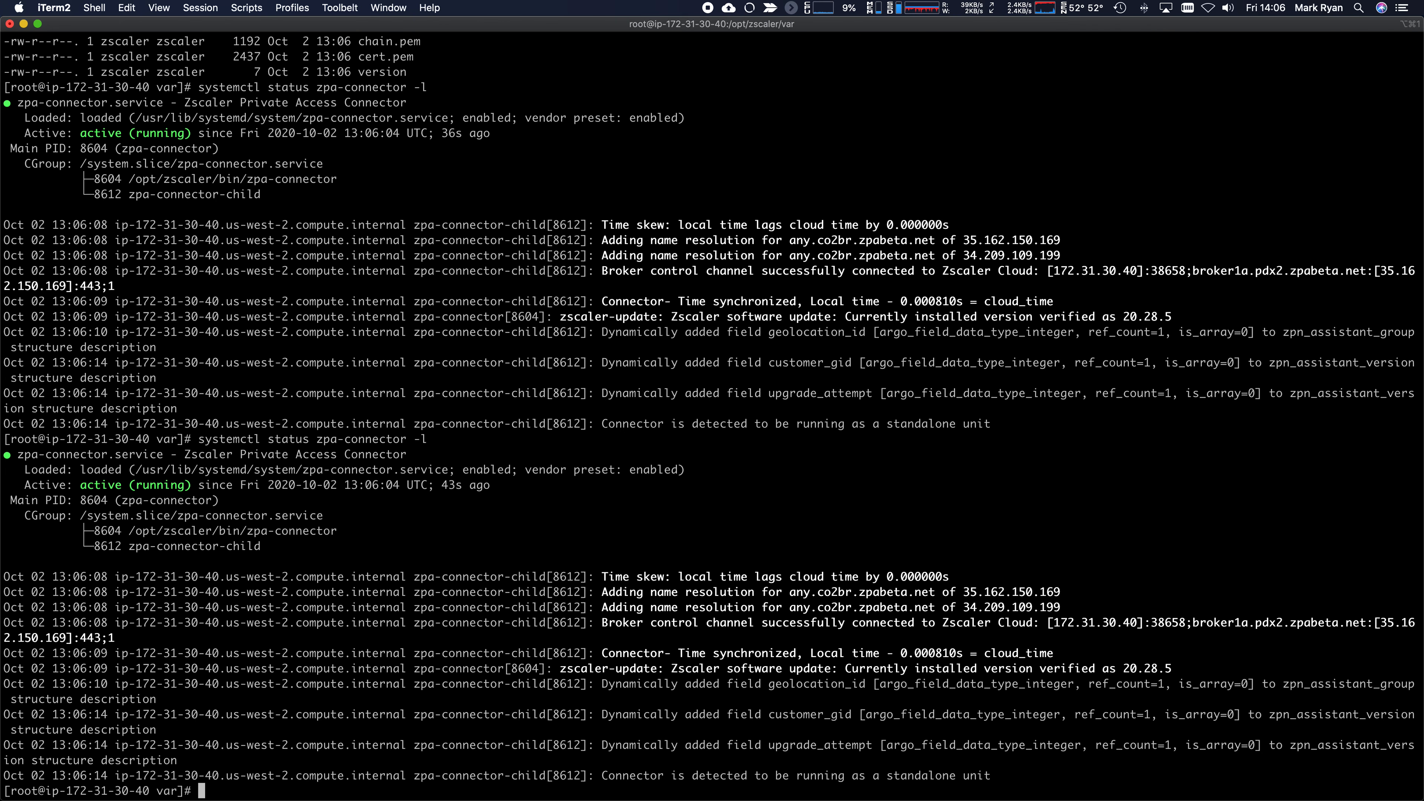
{"action": "type", "text": "ping apache.welshgeek.net"}
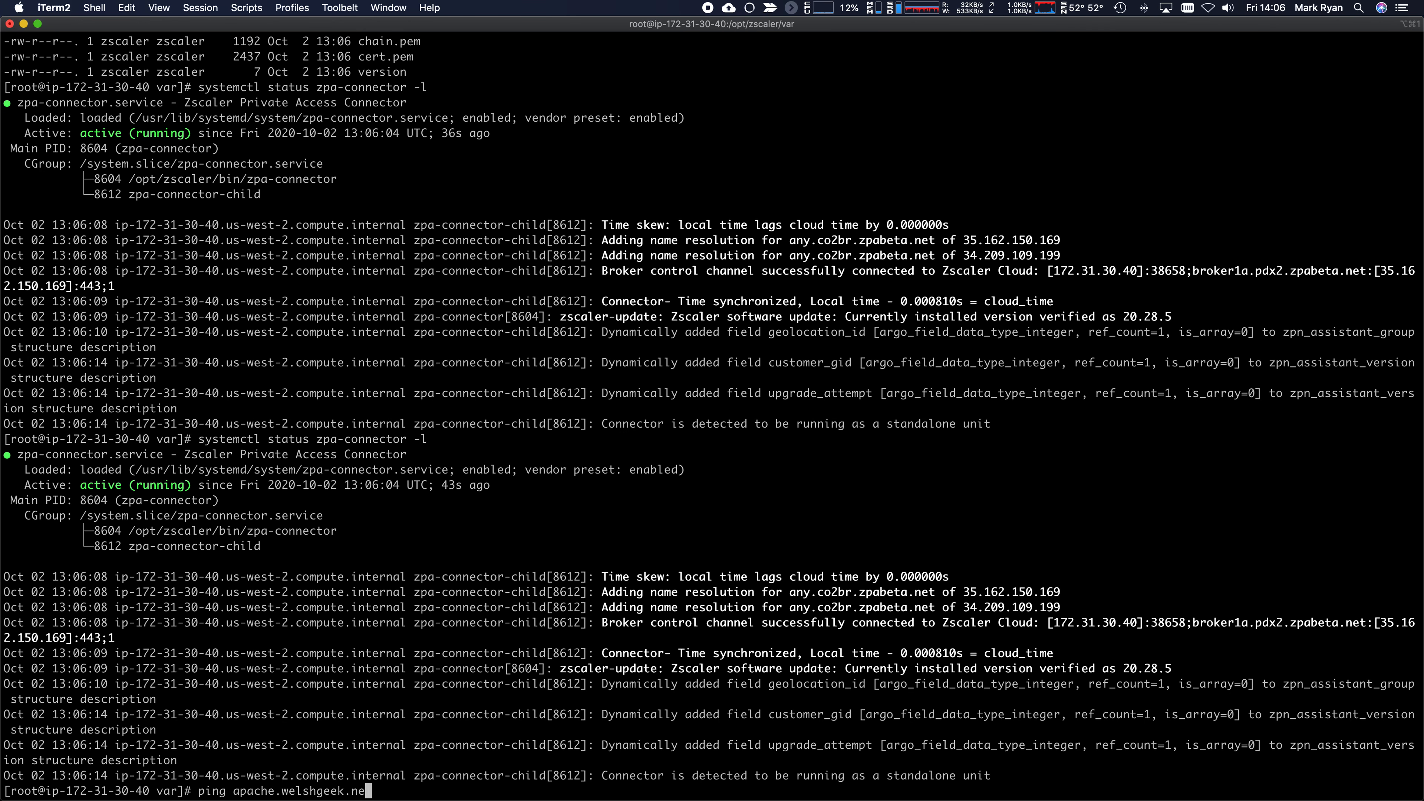
- Ping apache.welshgeek.net, note its resolved IP address, and stop the ping
{"action": "key", "text": "Return"}
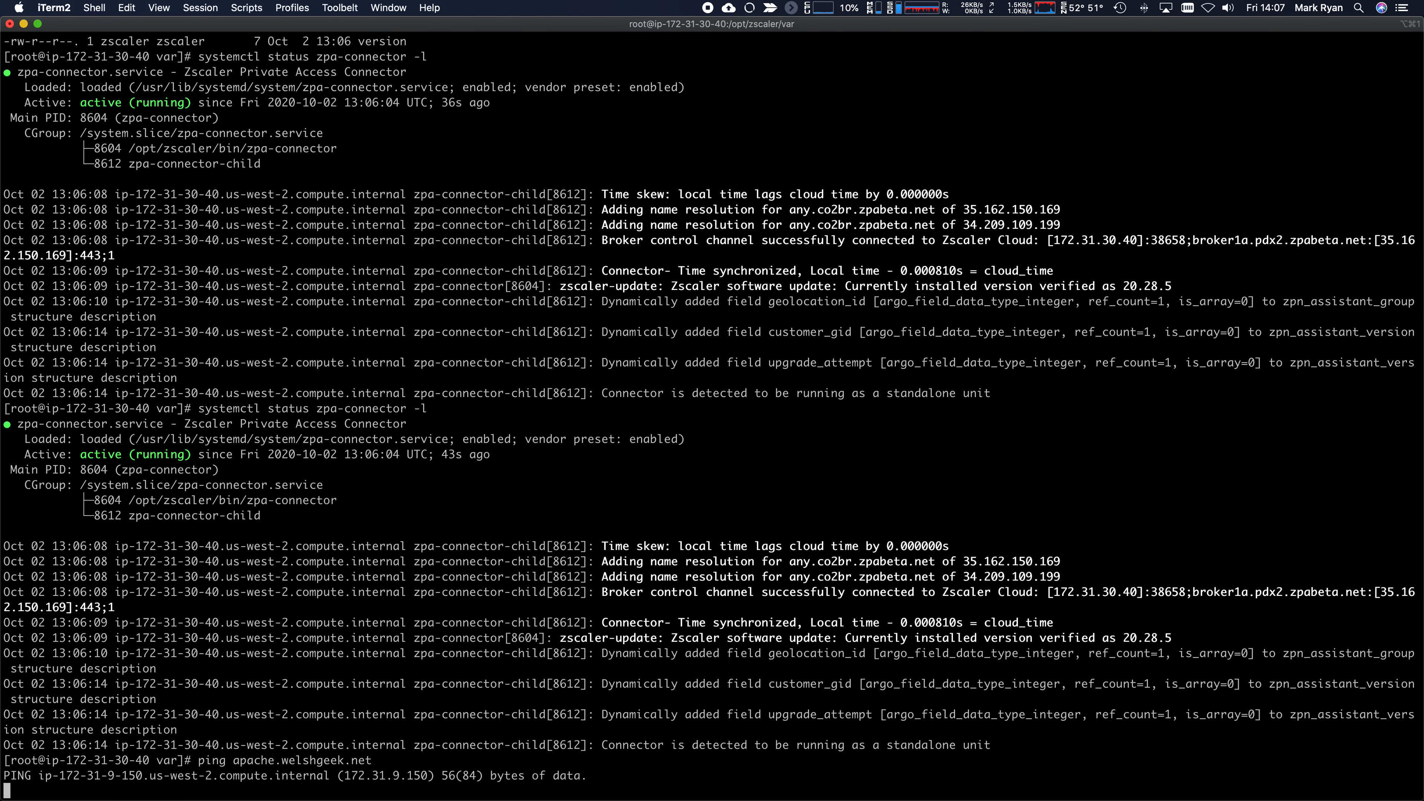
{"action": "left_click_drag", "start_coordinate": [430, 776], "coordinate": [346, 776]}
{"action": "left_click", "coordinate": [647, 654]}
{"action": "key", "text": "ctrl+c"}
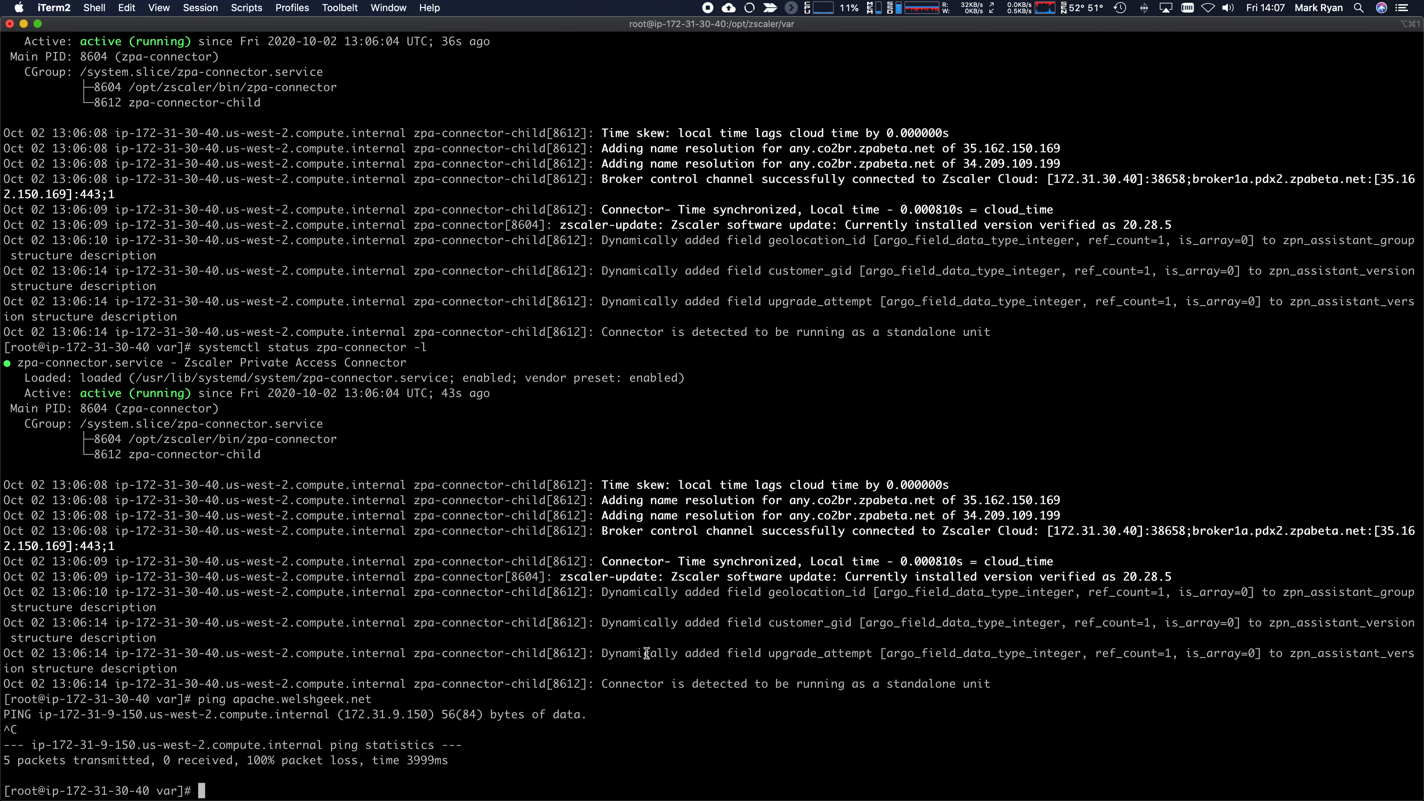
{"action": "type", "text": "curl http://apache.welshgeek.net"}
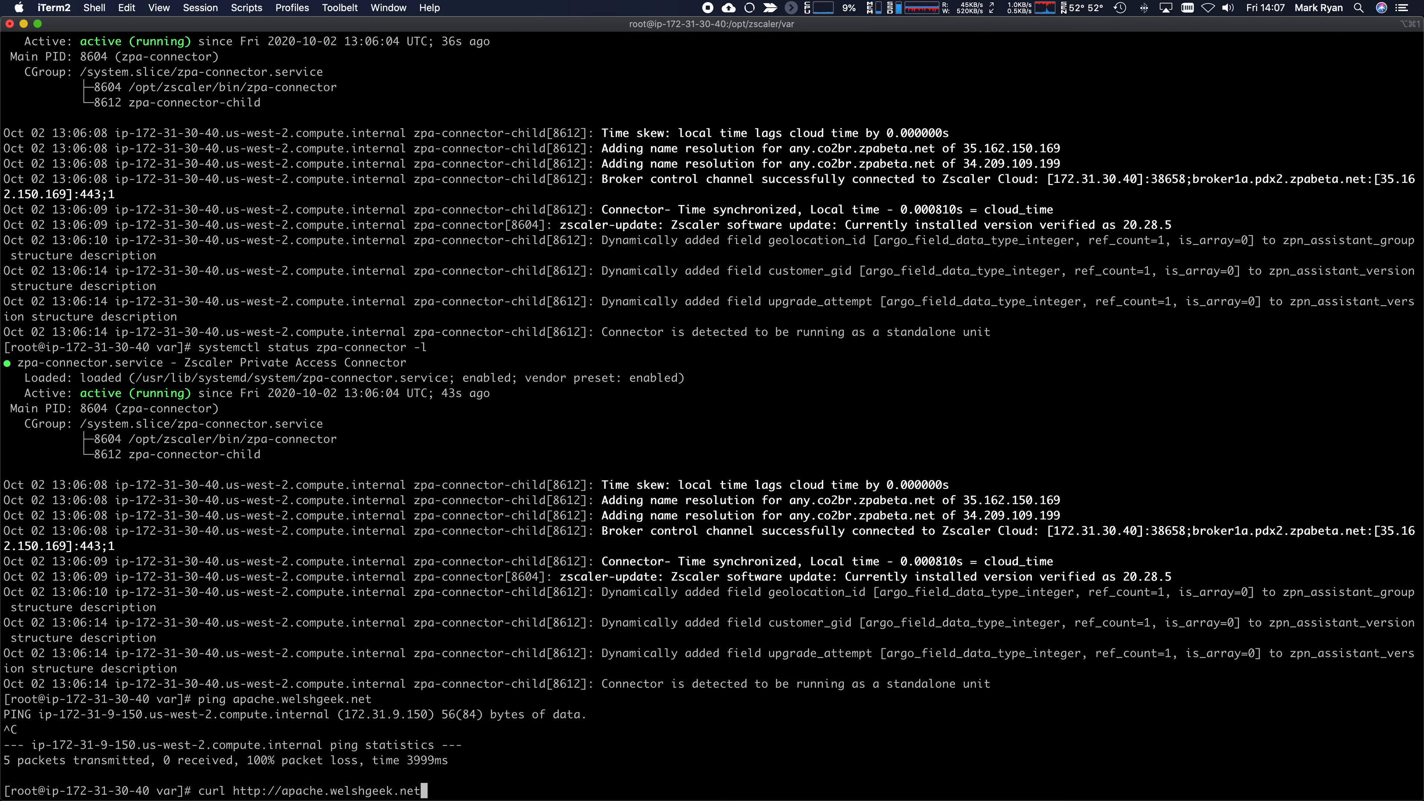
{"action": "key", "text": "Return"}
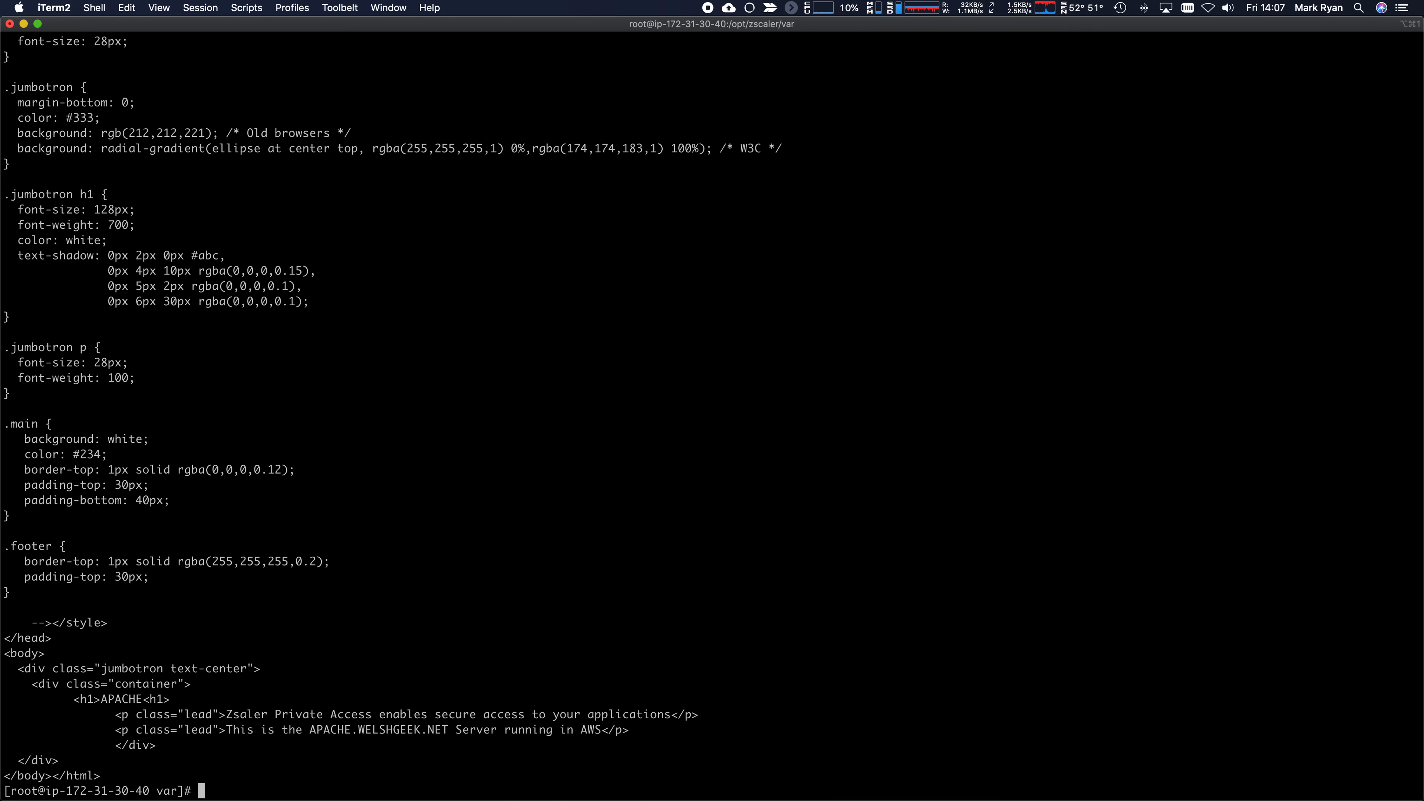
{"action": "scroll", "coordinate": [642, 676], "scroll_direction": "up", "scroll_amount": 3}
{"action": "scroll", "coordinate": [642, 676], "scroll_direction": "down", "scroll_amount": 3}
{"action": "left_click_drag", "start_coordinate": [603, 730], "coordinate": [220, 731]}
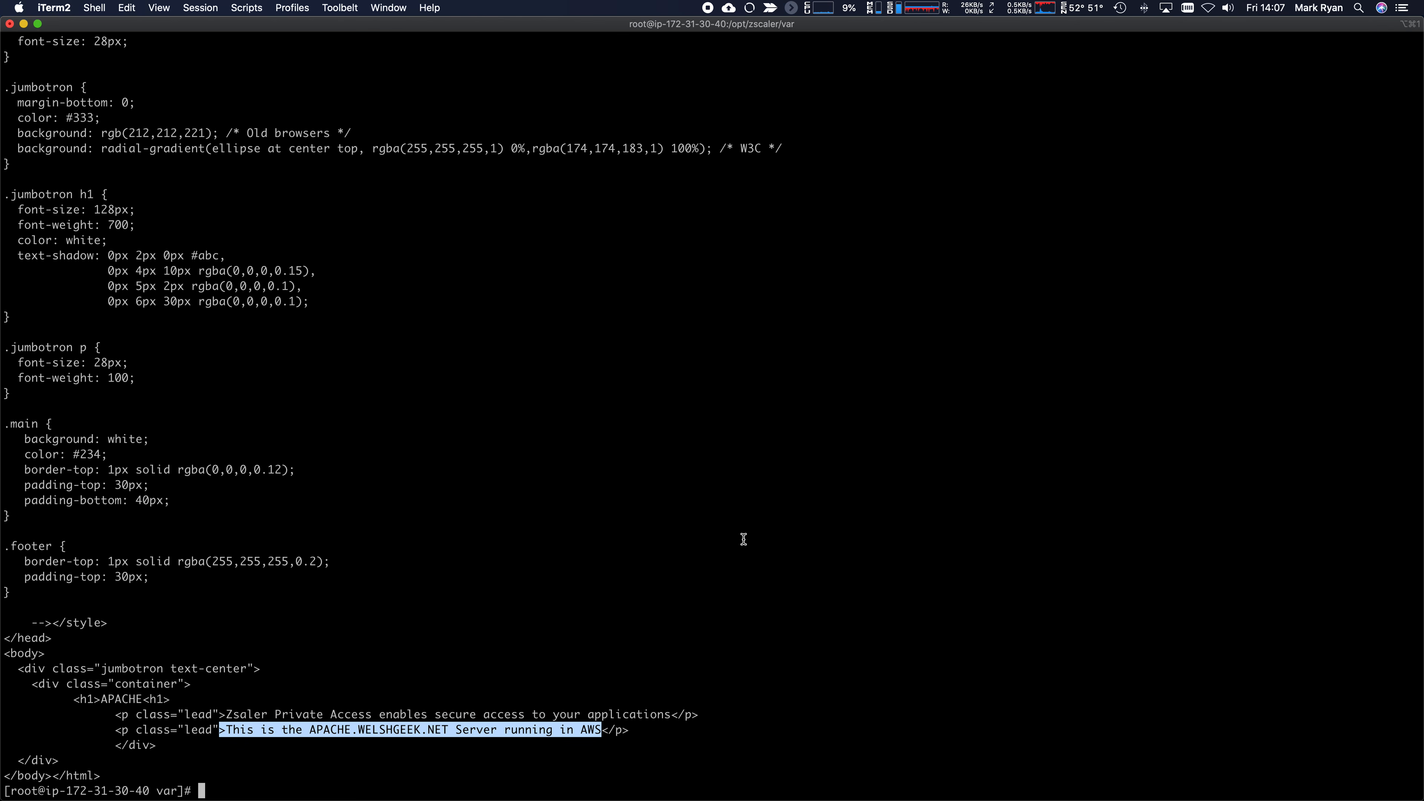
- Log out of the root shell and close the SSH session to the AWS connector
{"action": "type", "text": "exit"}
{"action": "key", "text": "Return"}
{"action": "type", "text": "exit"}
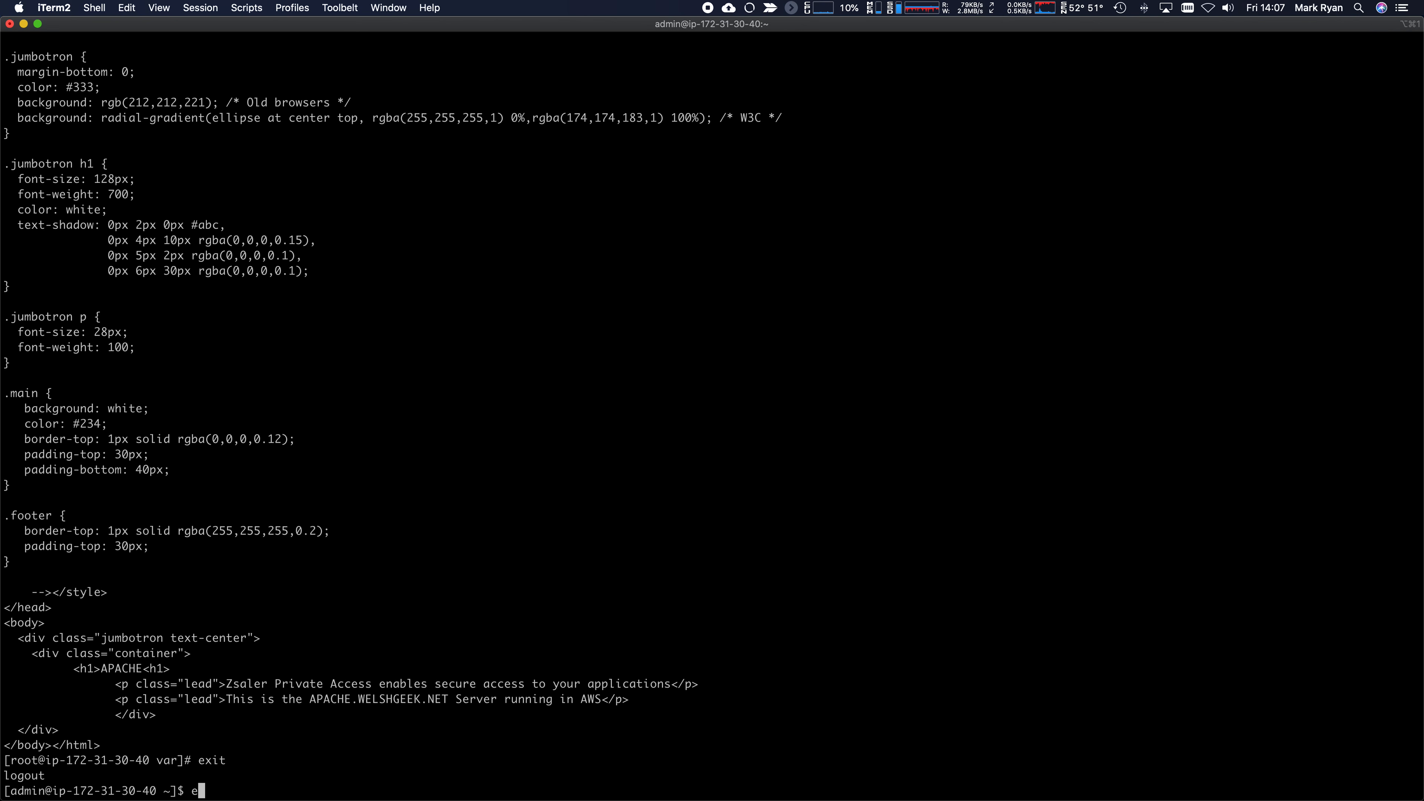
{"action": "key", "text": "Return"}
{"action": "key", "text": "super+Tab"}
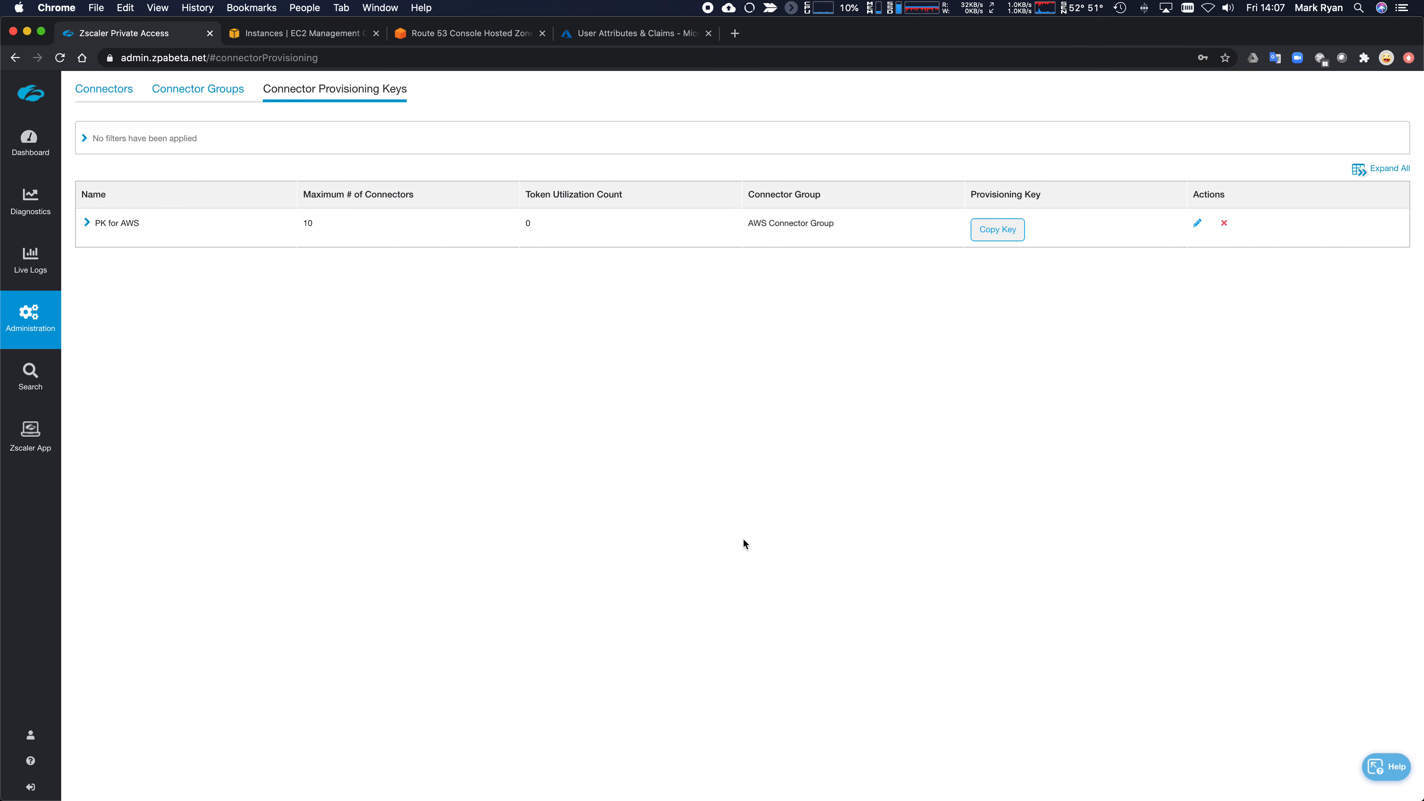
- Expand PK for AWS-1 in the Connectors list and highlight its version 20.28.5
{"action": "left_click", "coordinate": [117, 97]}
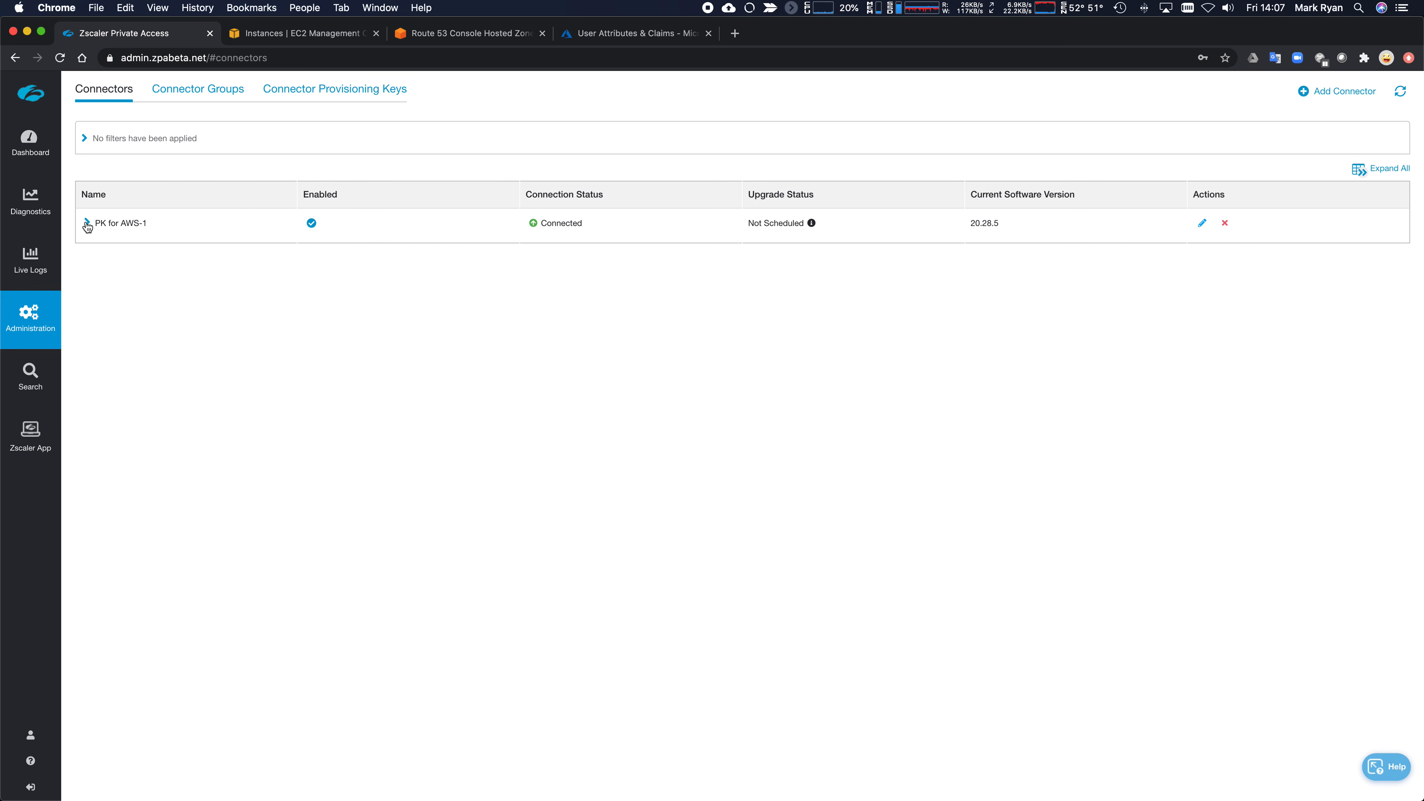
{"action": "left_click", "coordinate": [87, 223]}
{"action": "triple_click", "coordinate": [972, 226]}
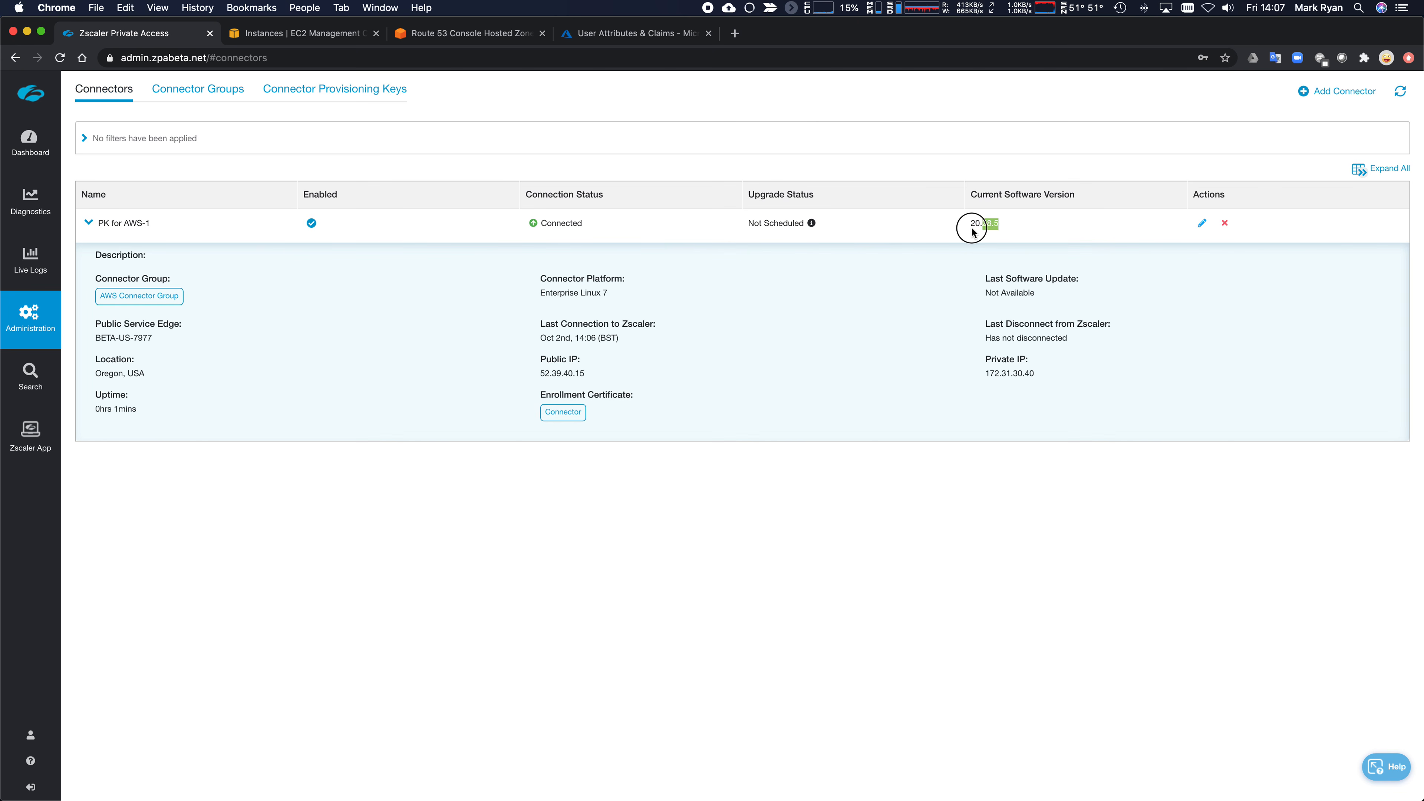
{"action": "left_click", "coordinate": [976, 228]}
{"action": "left_click_drag", "start_coordinate": [1004, 228], "coordinate": [1014, 226]}
{"action": "left_click", "coordinate": [647, 143]}
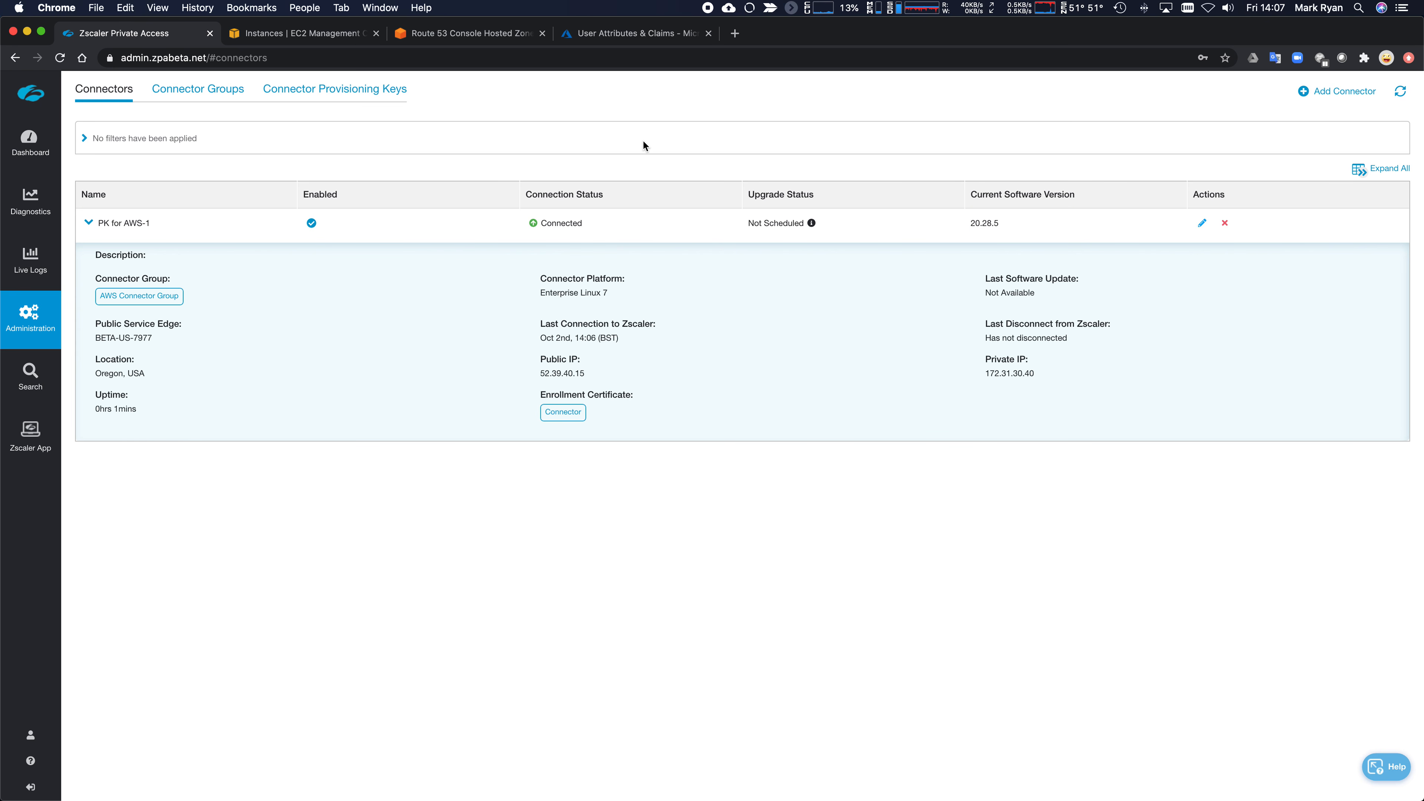
- Start adding a connector with a new provisioning key and the Connector signing certificate
{"action": "left_click", "coordinate": [1324, 92]}
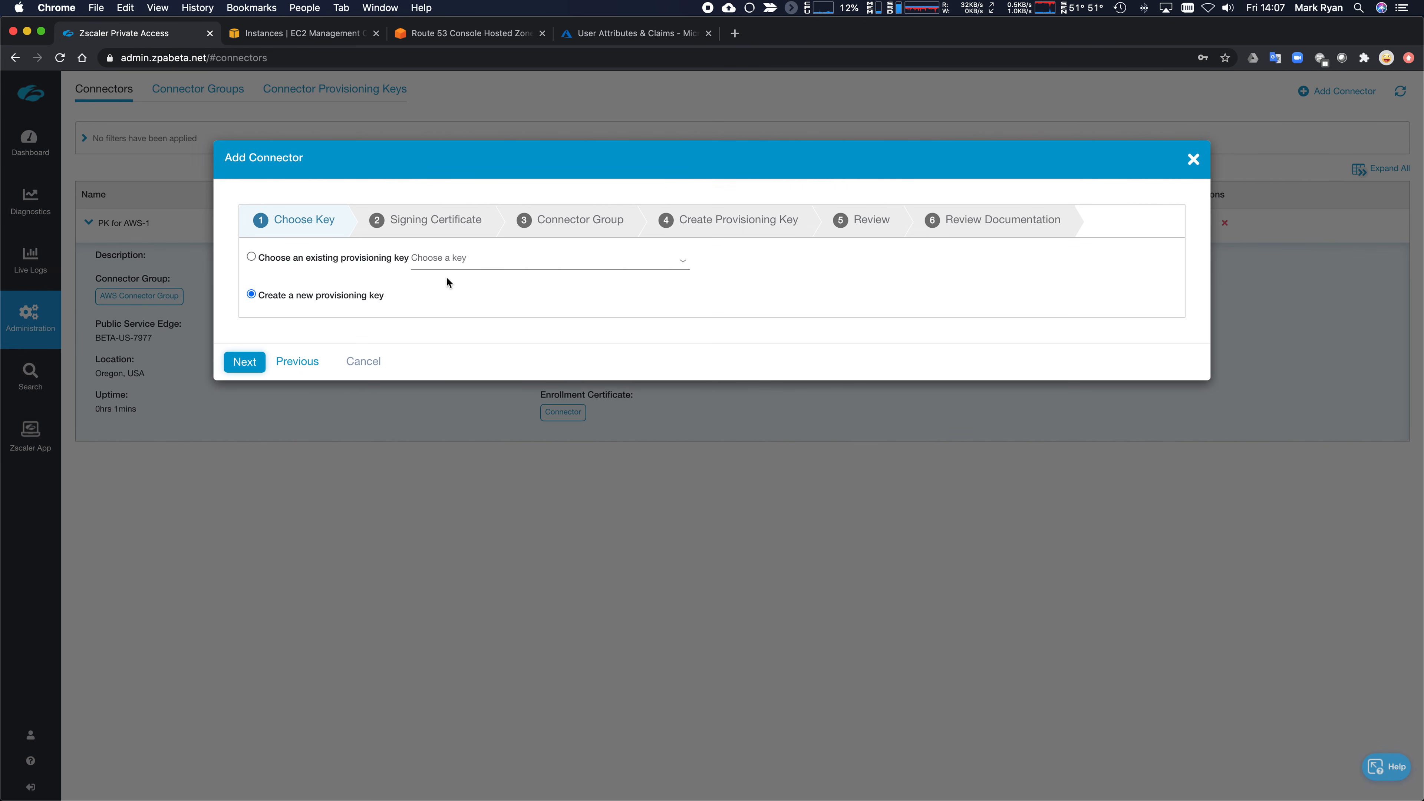
{"action": "left_click", "coordinate": [249, 364]}
{"action": "left_click", "coordinate": [305, 260]}
{"action": "left_click", "coordinate": [268, 337]}
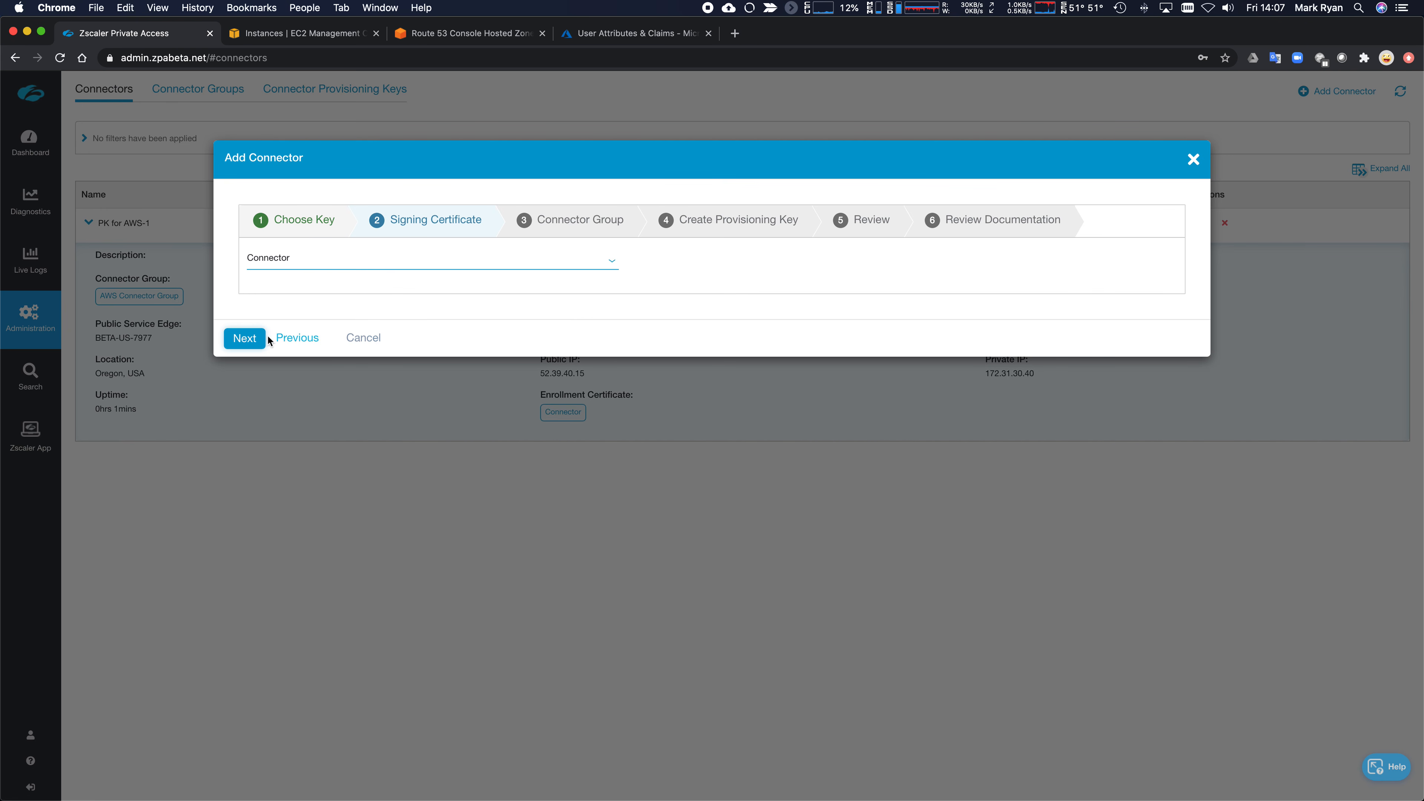
{"action": "left_click", "coordinate": [249, 339]}
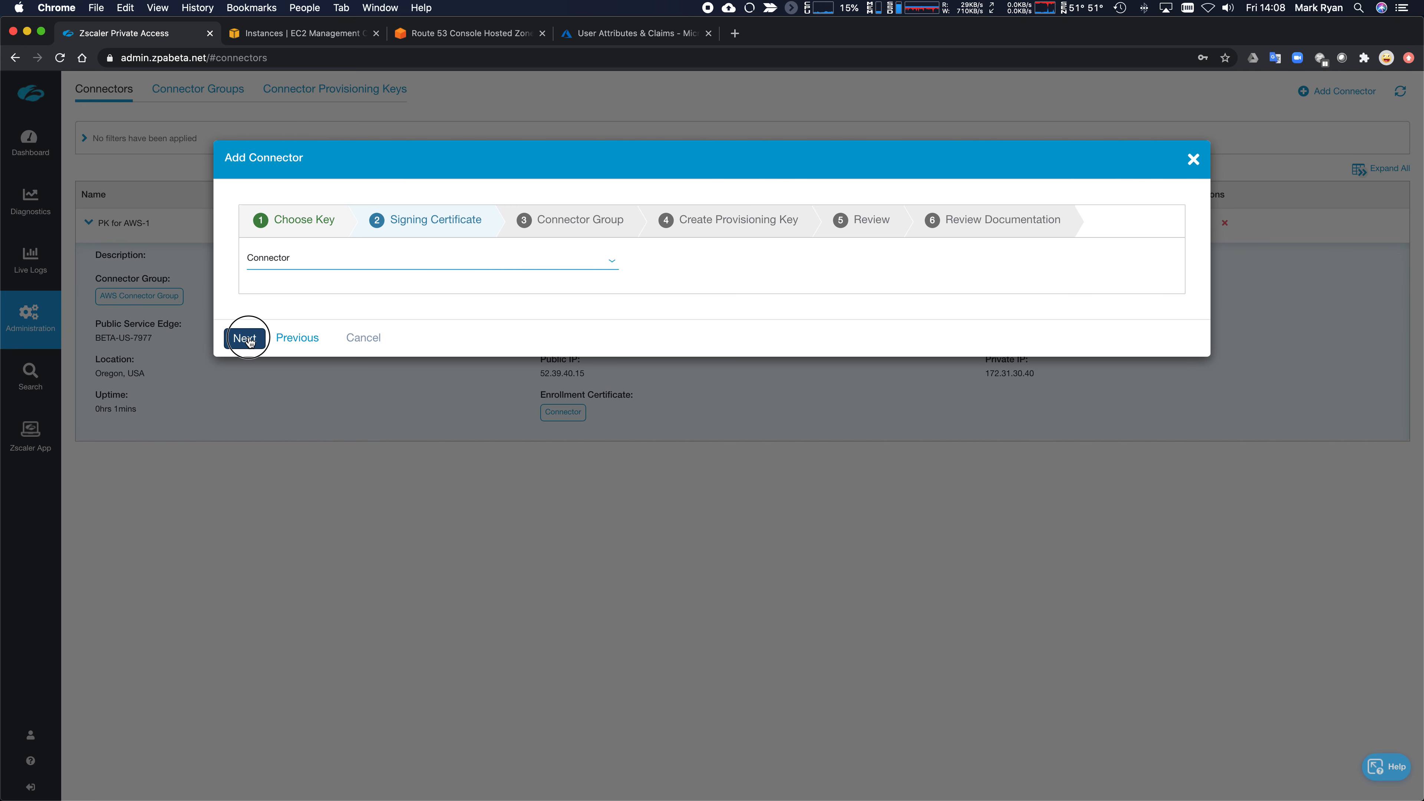
- Create a new connector group 'DC Location' described as 'Phsical DC in UK'
{"action": "left_click", "coordinate": [906, 272]}
{"action": "left_click", "coordinate": [413, 338]}
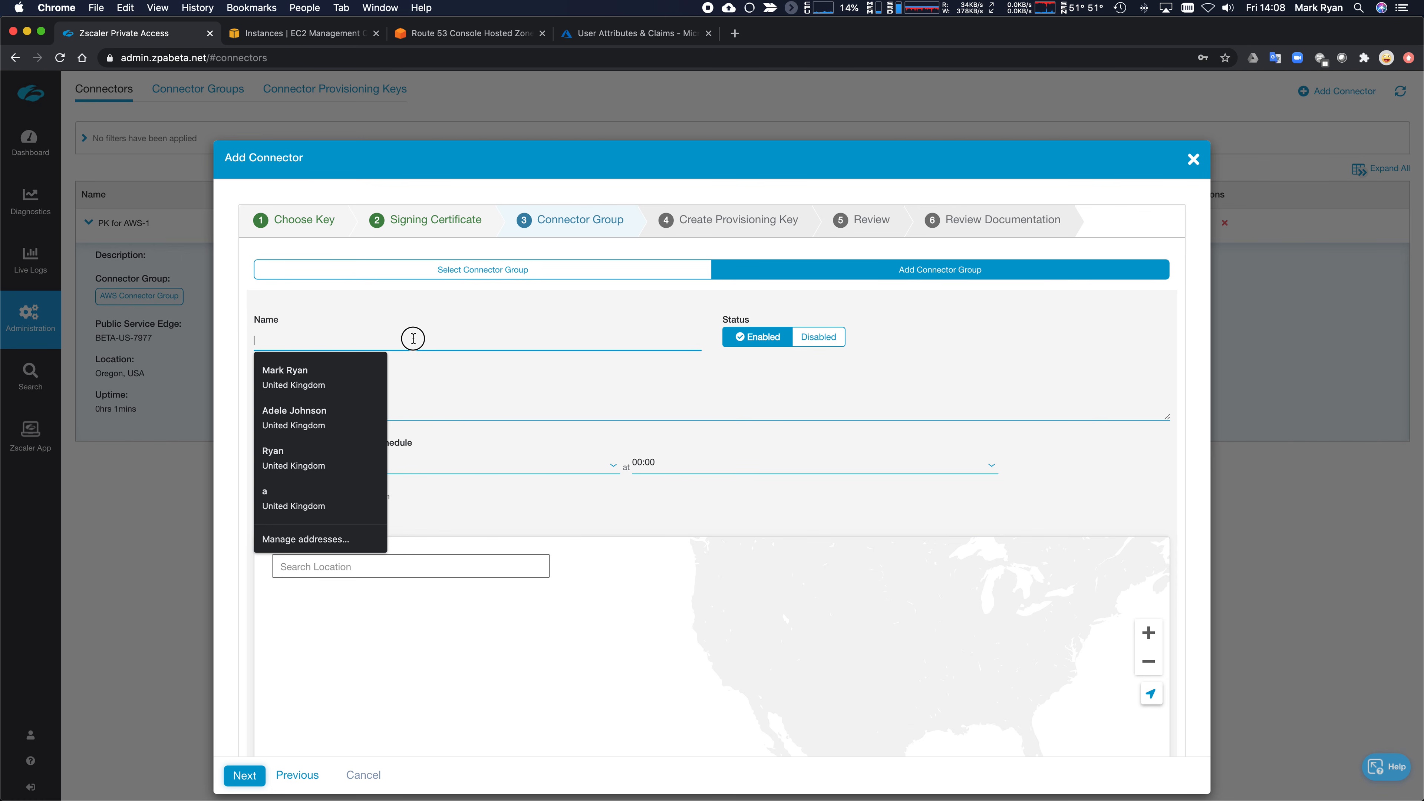
{"action": "type", "text": "C"}
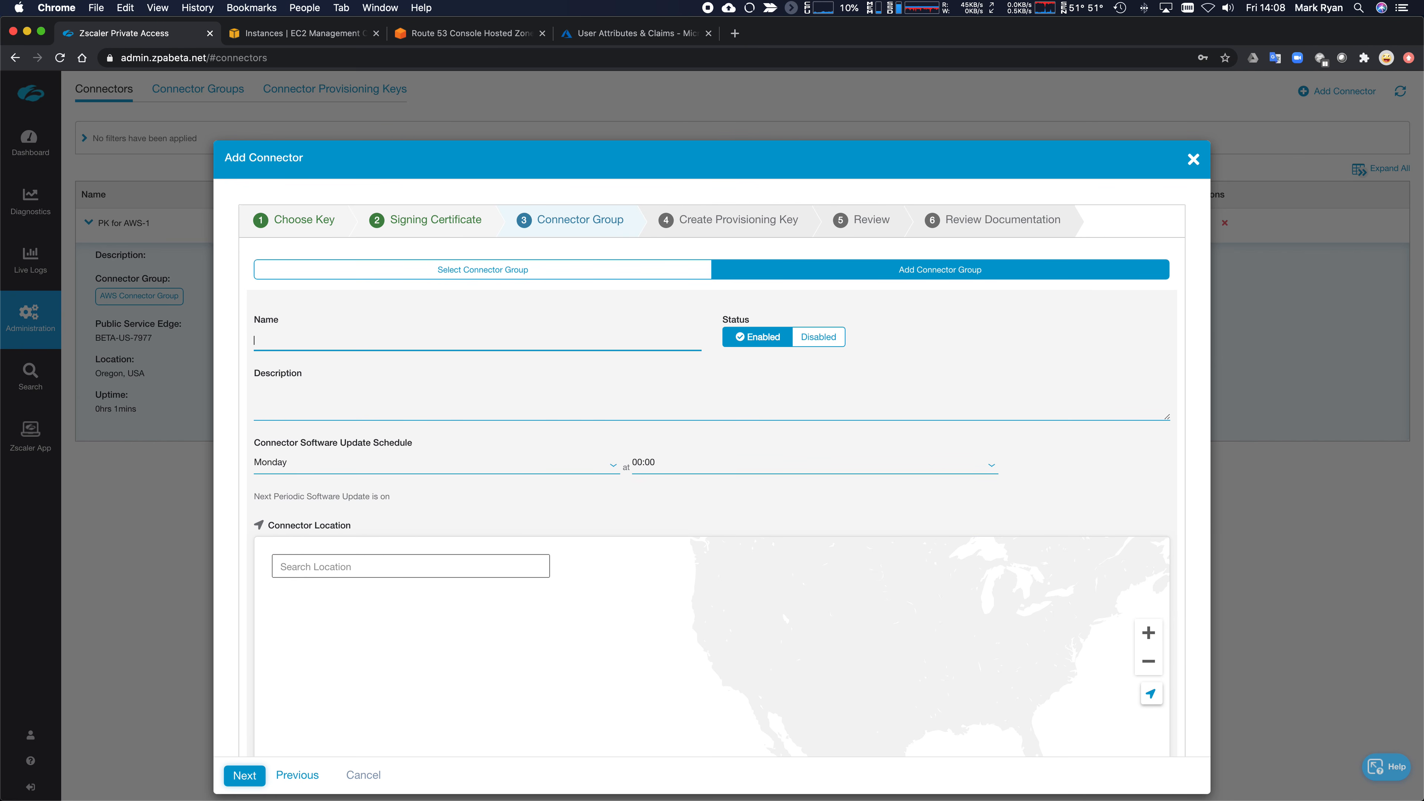
{"action": "type", "text": "A"}
{"action": "key", "text": "BackSpace"}
{"action": "type", "text": "DC Location"}
{"action": "key", "text": "Tab"}
{"action": "type", "text": "D"}
{"action": "type", "text": "hyiscal"}
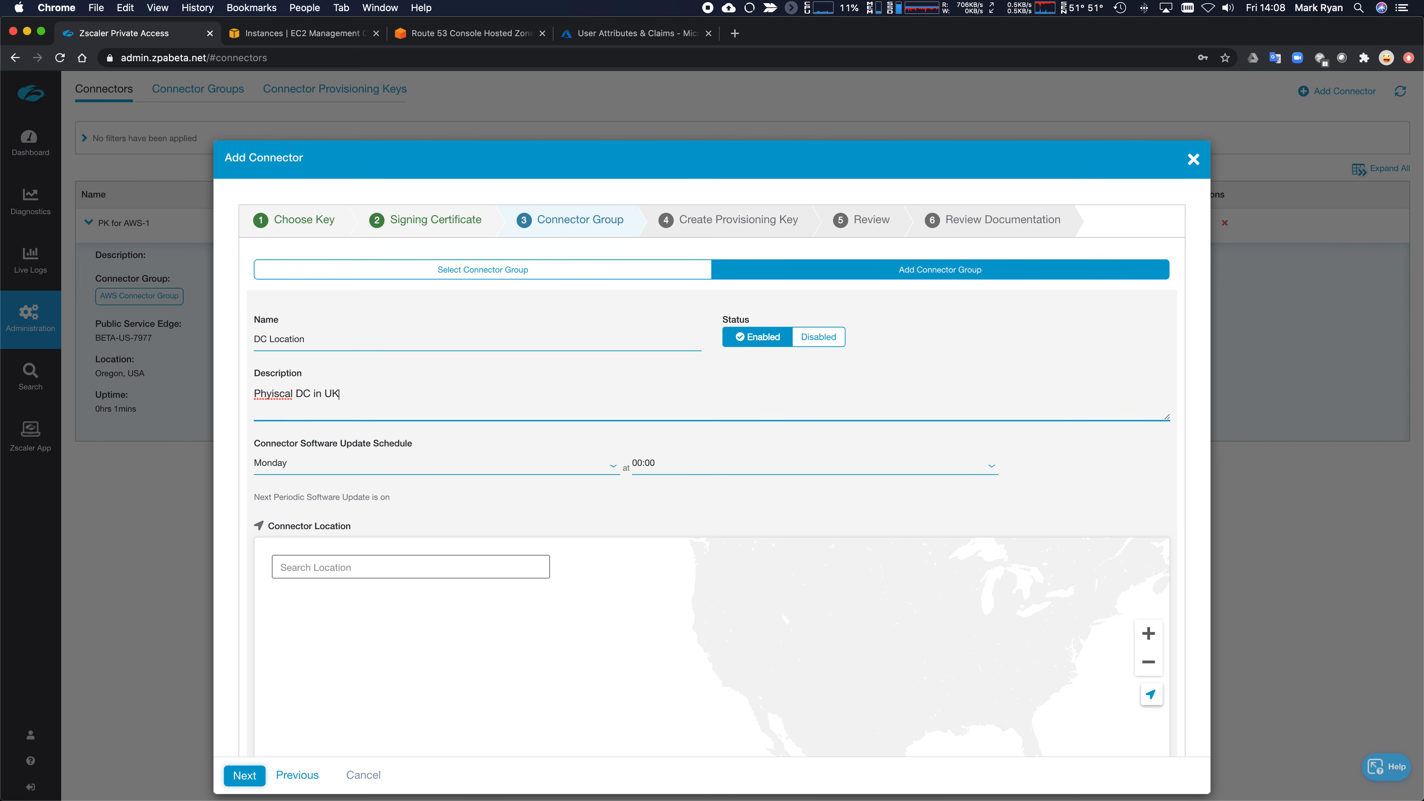
{"action": "left_click", "coordinate": [273, 394]}
{"action": "key", "text": "BackSpace"}
{"action": "key", "text": "Right"}
{"action": "key", "text": "Right"}
{"action": "key", "text": "BackSpace"}
{"action": "key", "text": "BackSpace"}
{"action": "type", "text": "si"}
- Set the connector group location to London, UK and advance to the provisioning key step
{"action": "left_click", "coordinate": [344, 564]}
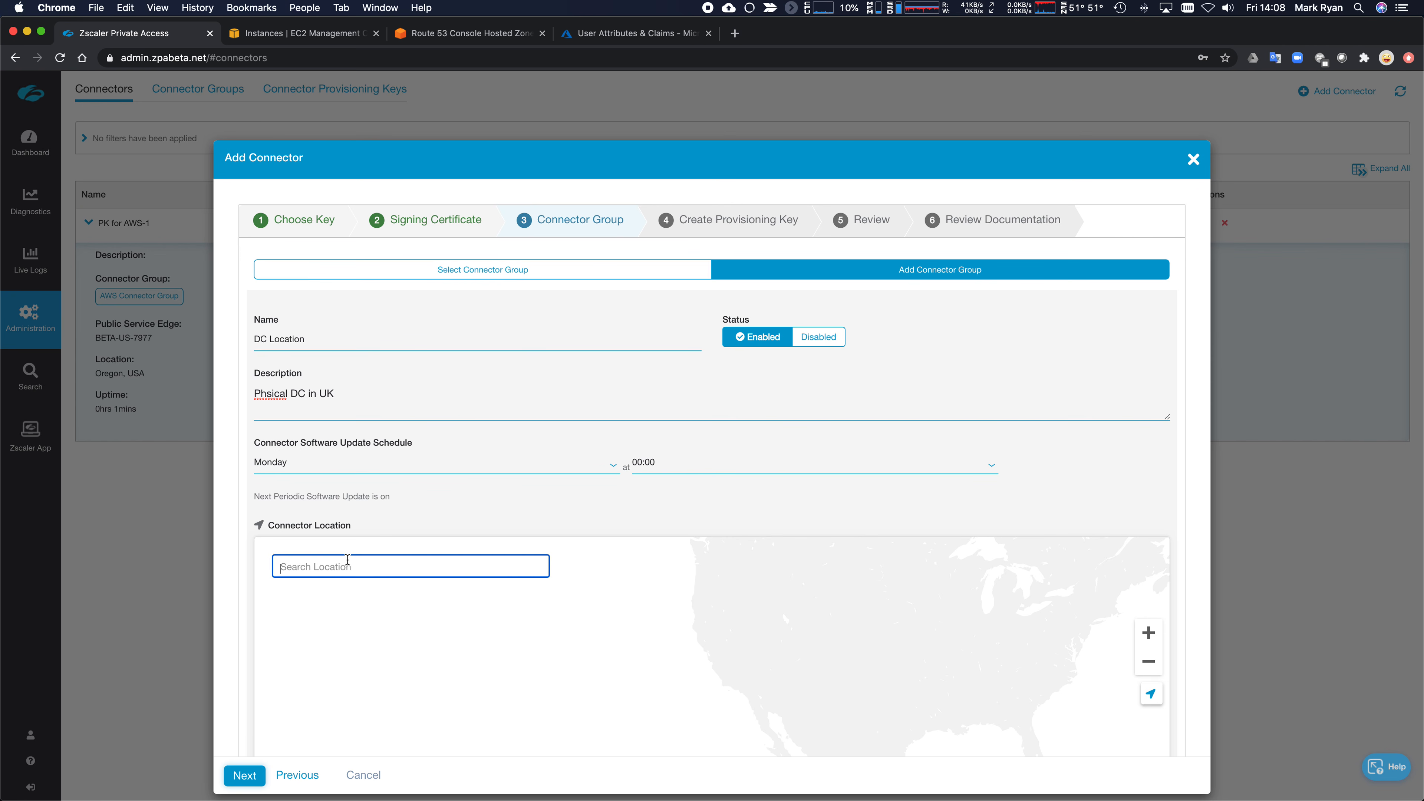
{"action": "type", "text": "london"}
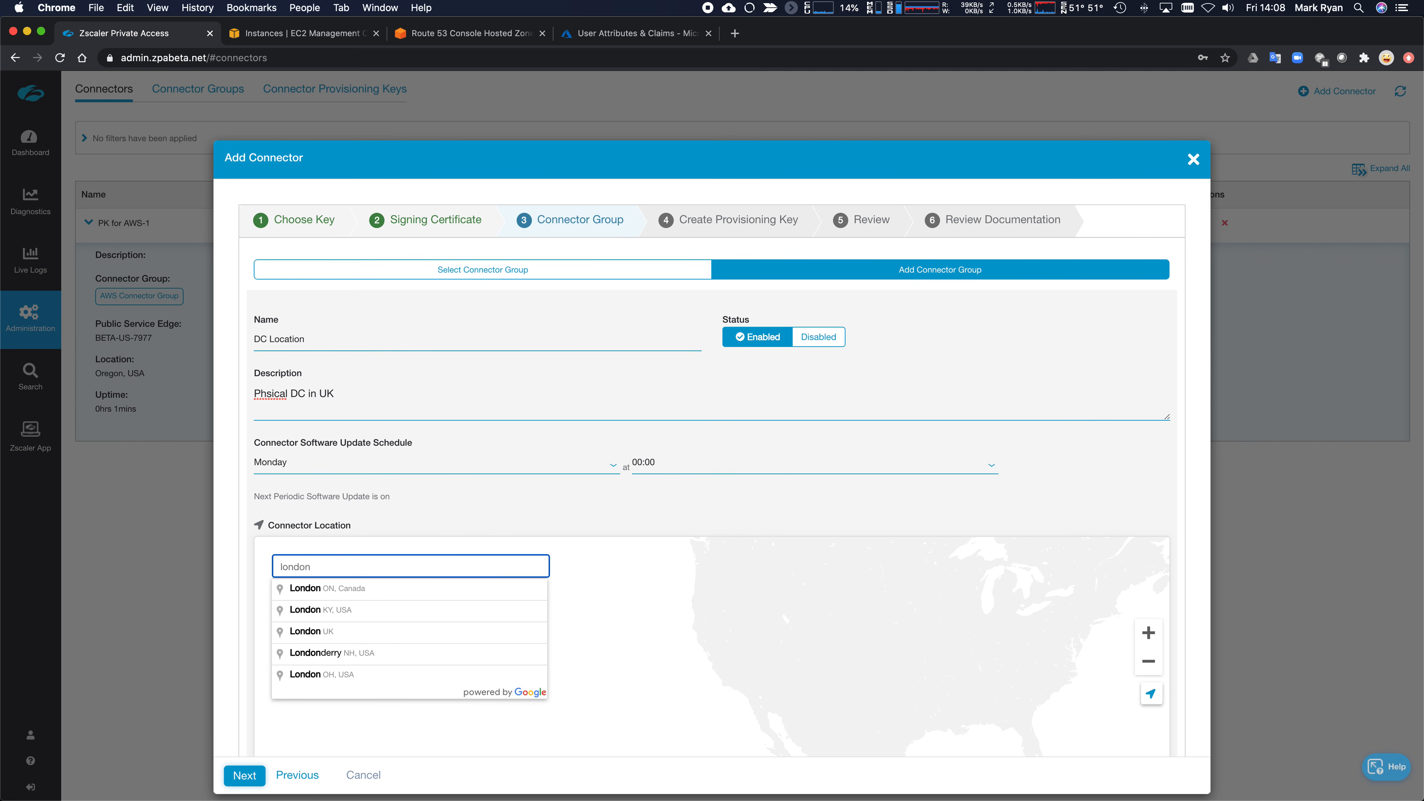
{"action": "left_click", "coordinate": [344, 633]}
{"action": "left_click", "coordinate": [242, 777]}
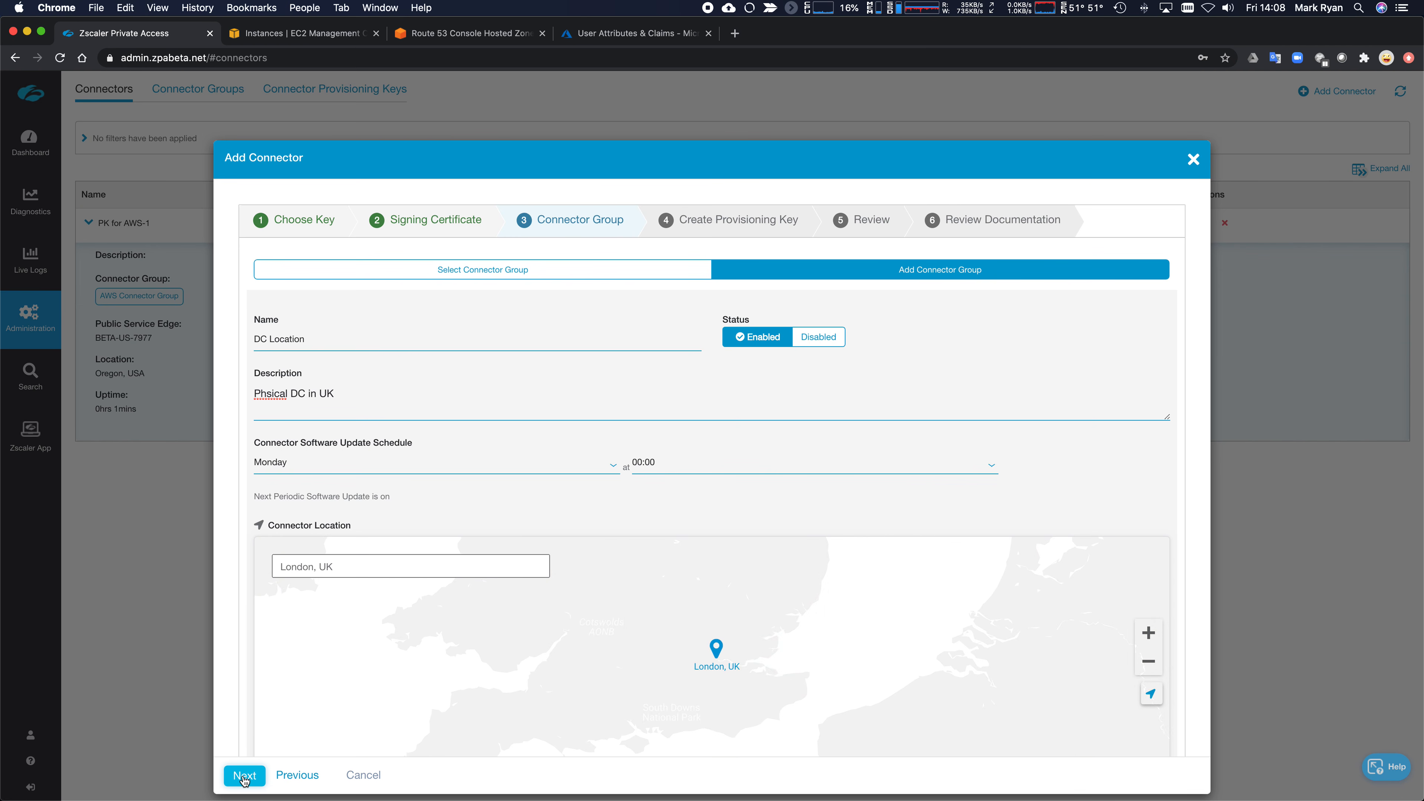
{"action": "left_click", "coordinate": [244, 778]}
{"action": "left_click", "coordinate": [304, 274]}
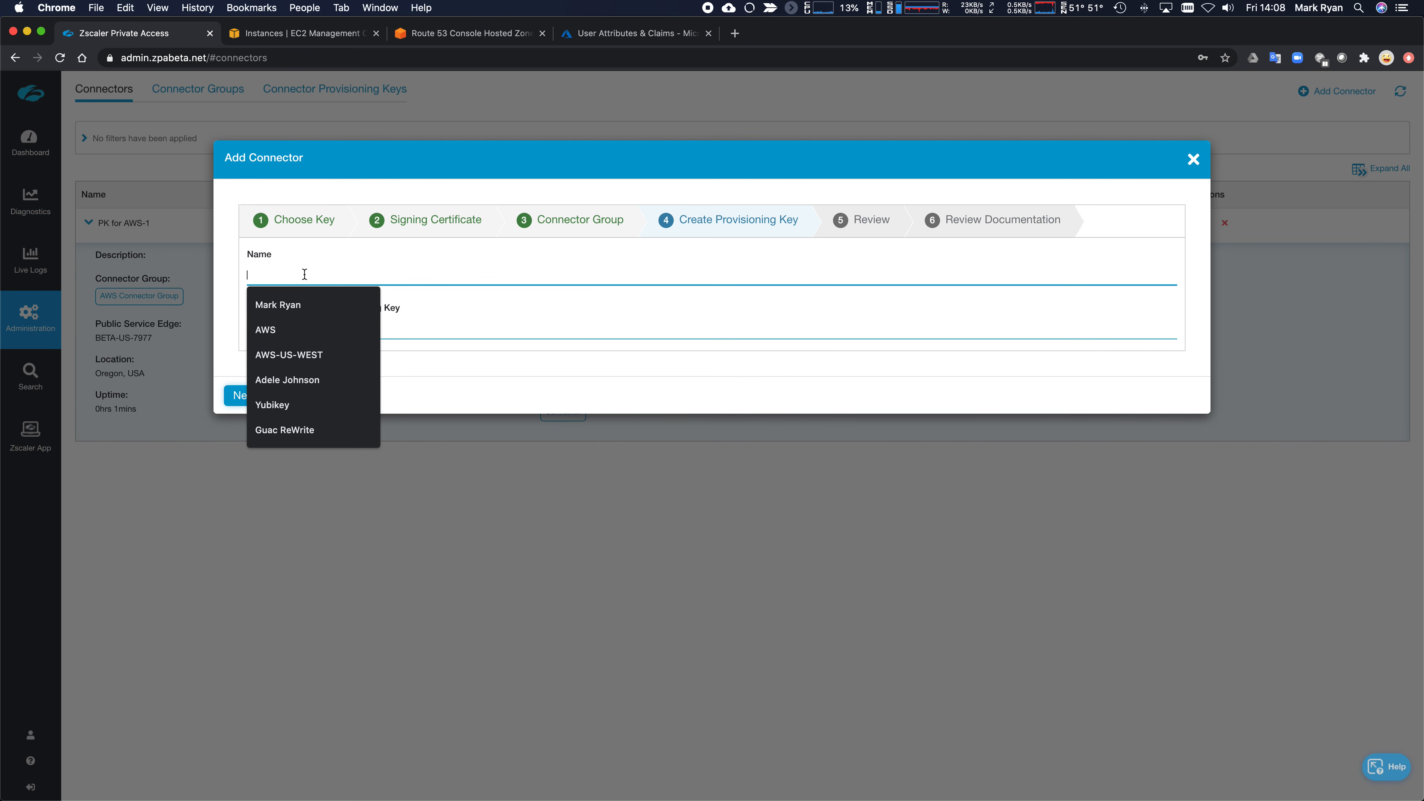
- Save provisioning key 'PK for DC' with maximum reuse 10, copy the generated key, and finish
{"action": "type", "text": "PK for DC"}
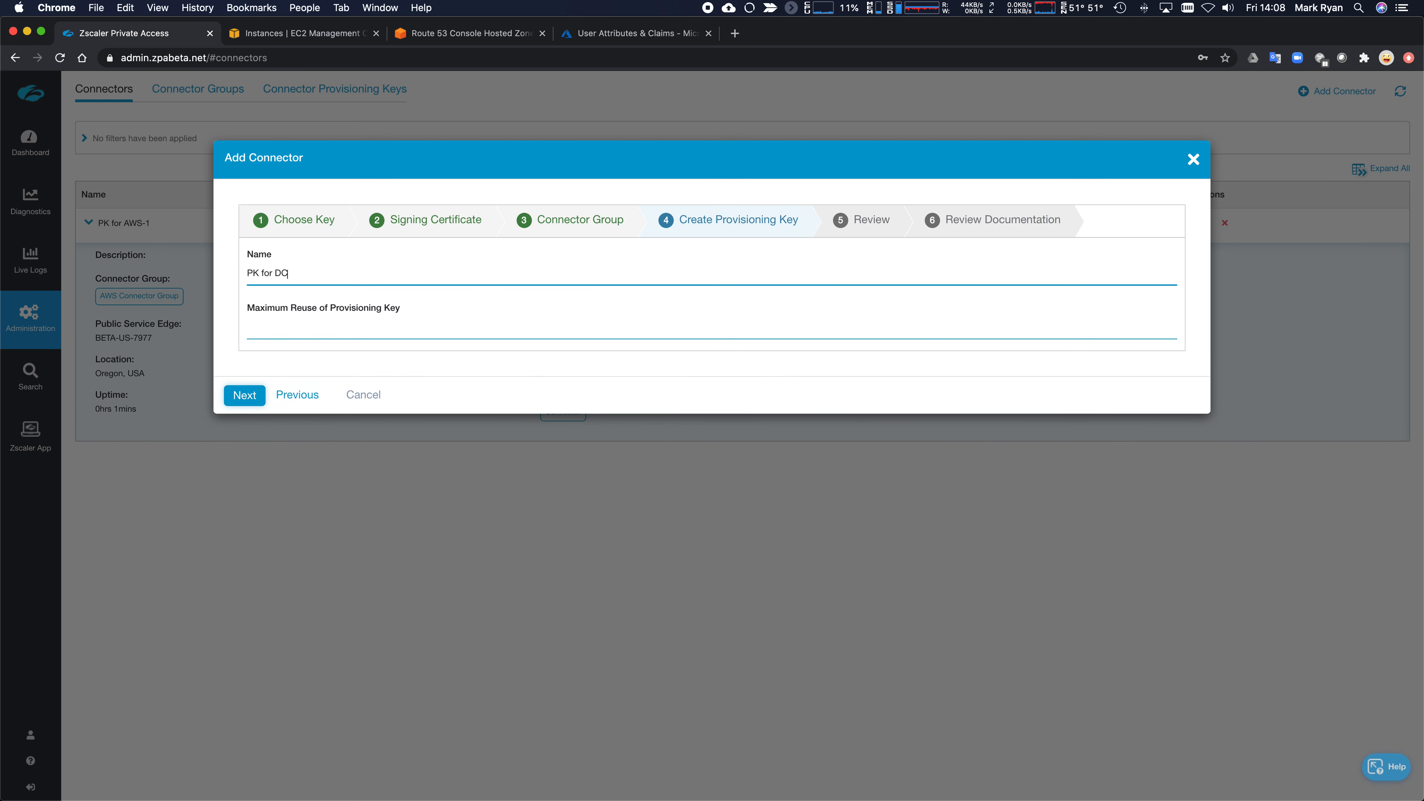
{"action": "left_click", "coordinate": [338, 323]}
{"action": "type", "text": "1"}
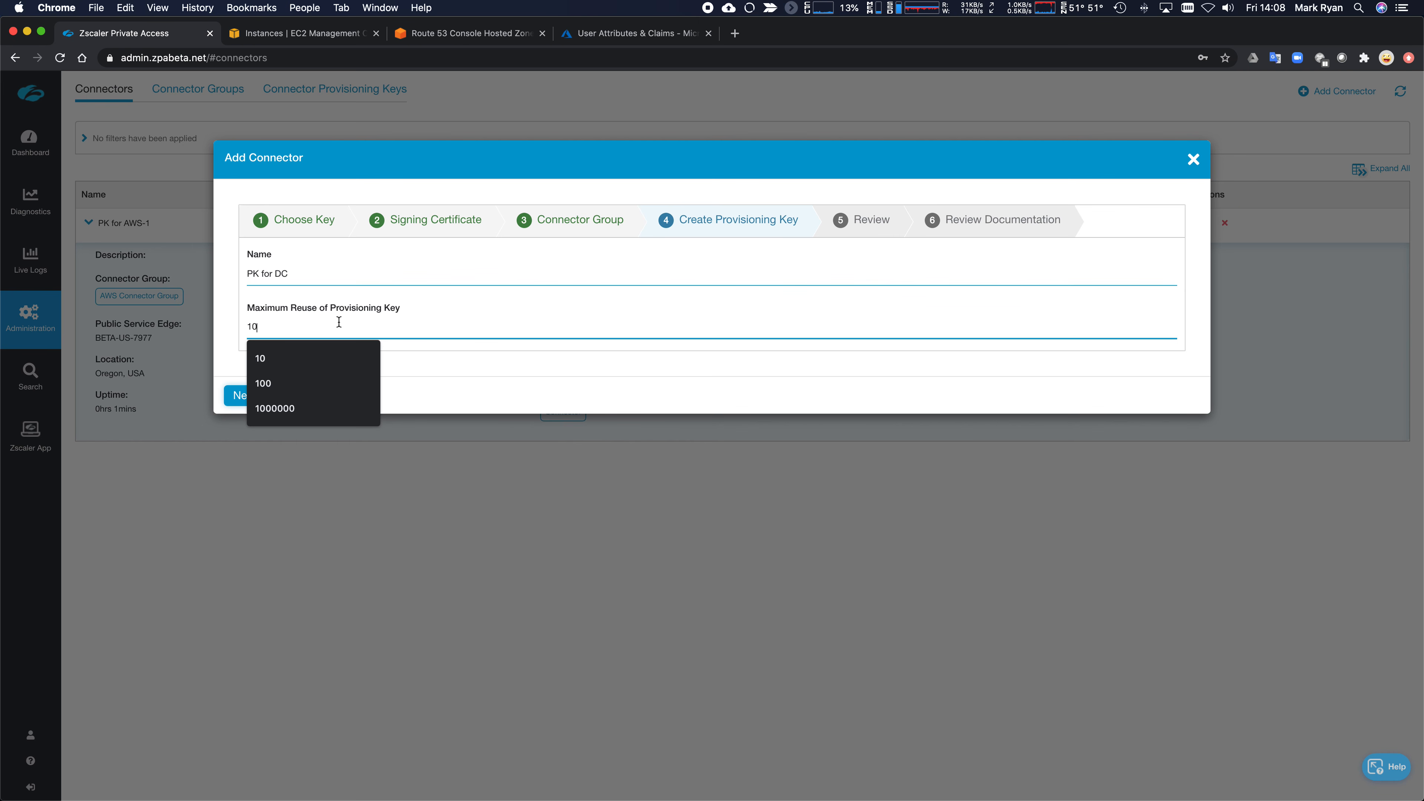
{"action": "type", "text": "0"}
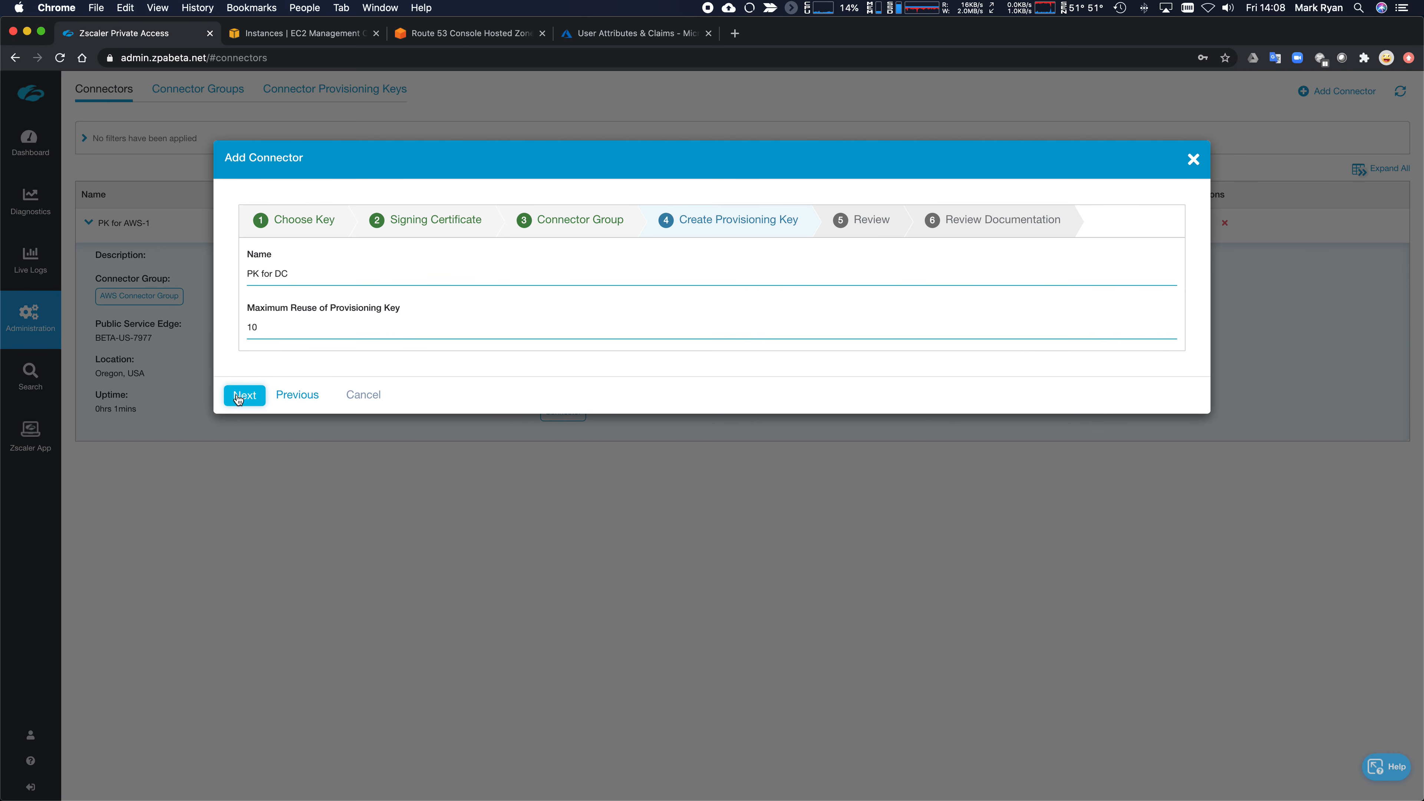
{"action": "left_click", "coordinate": [235, 395]}
{"action": "left_click", "coordinate": [262, 433]}
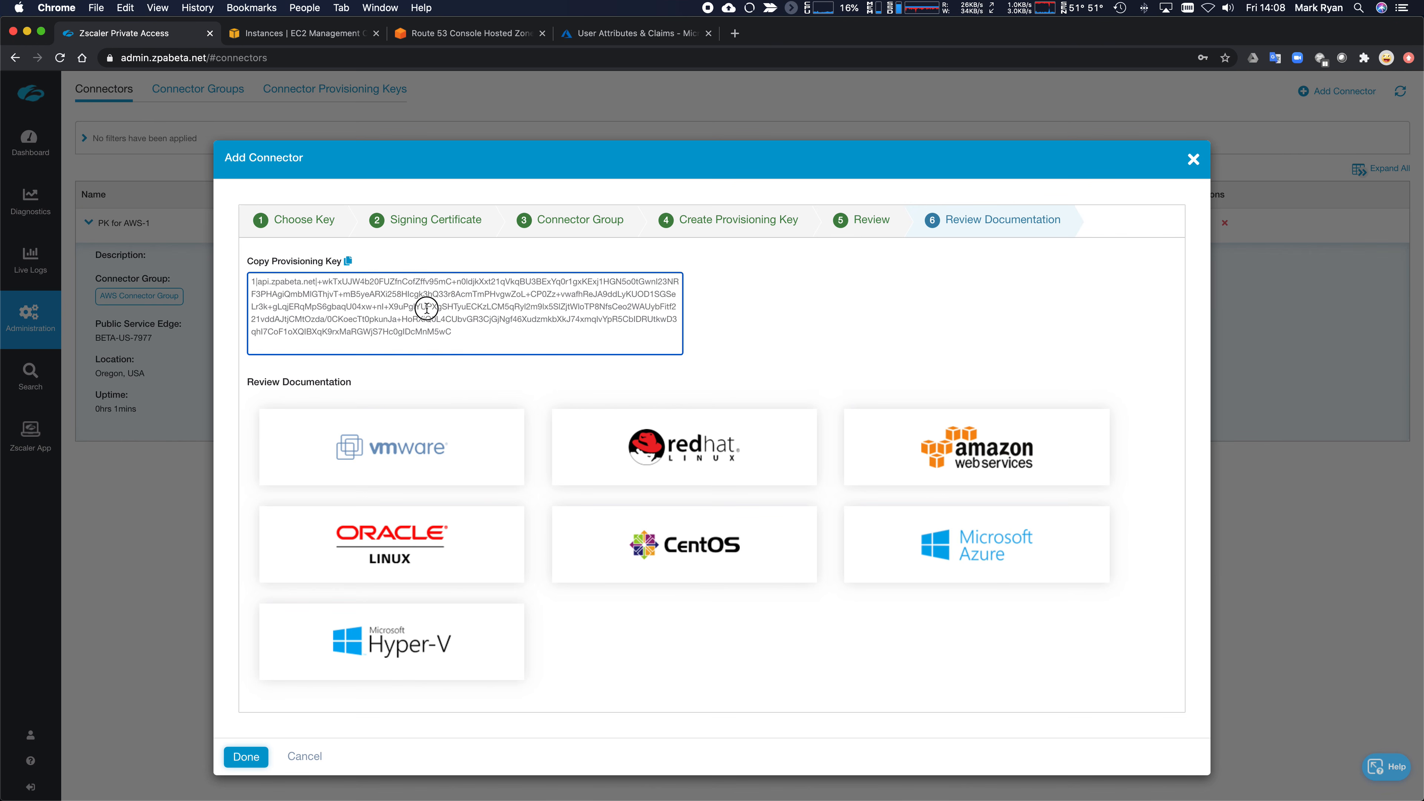
{"action": "triple_click", "coordinate": [429, 308]}
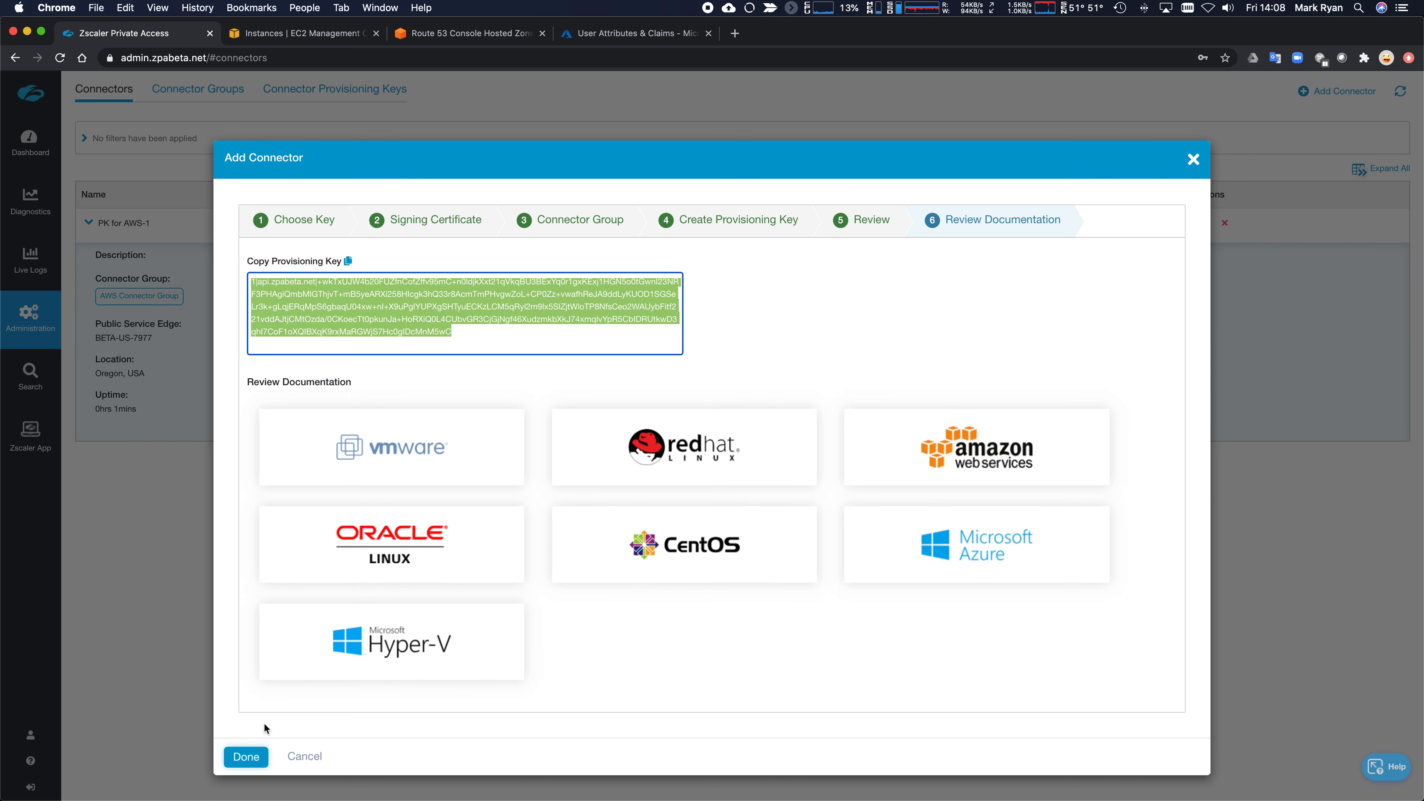
{"action": "left_click", "coordinate": [252, 757]}
{"action": "key", "text": "super+Tab"}
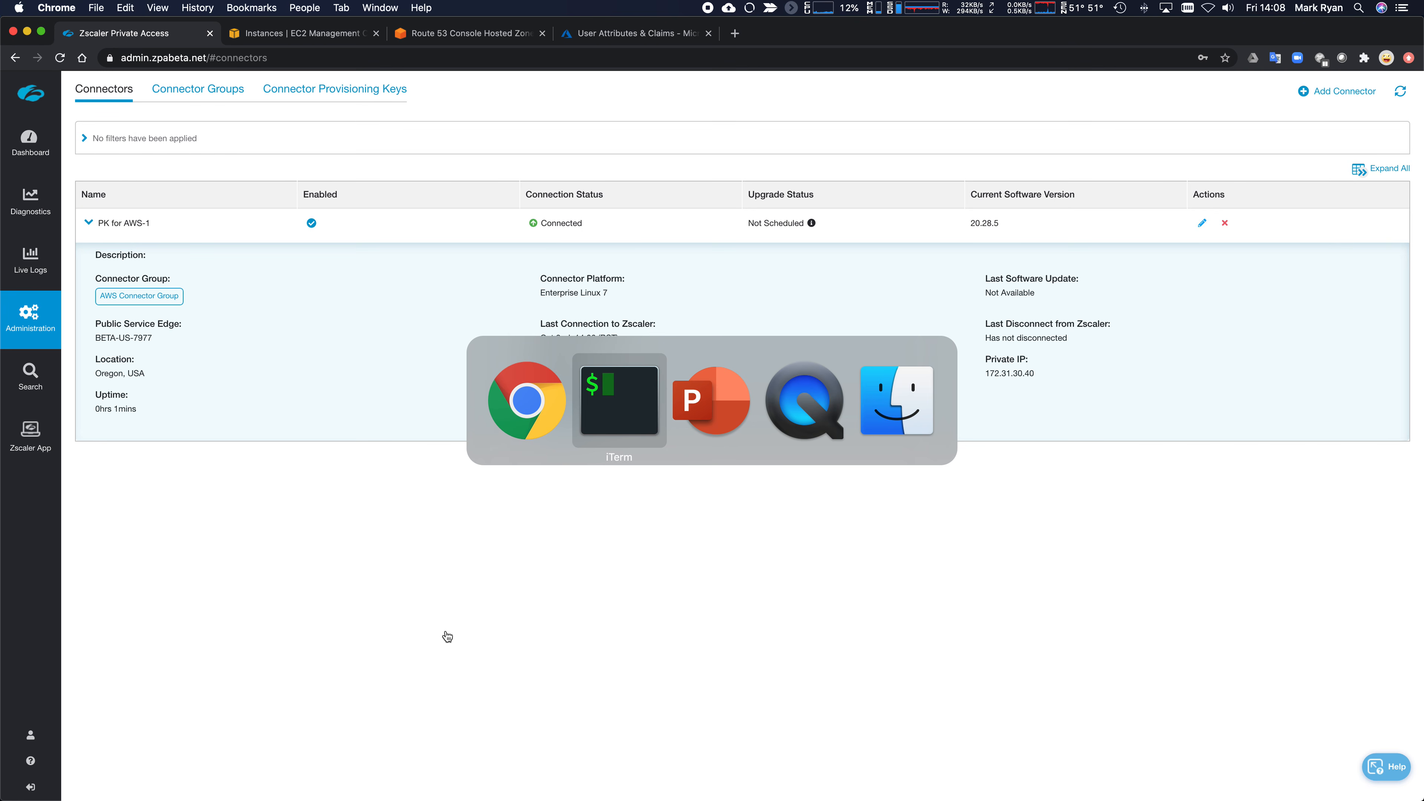
- SSH into connector-beta as admin and clear stray text at the prompt
{"action": "type", "text": "ssh "}
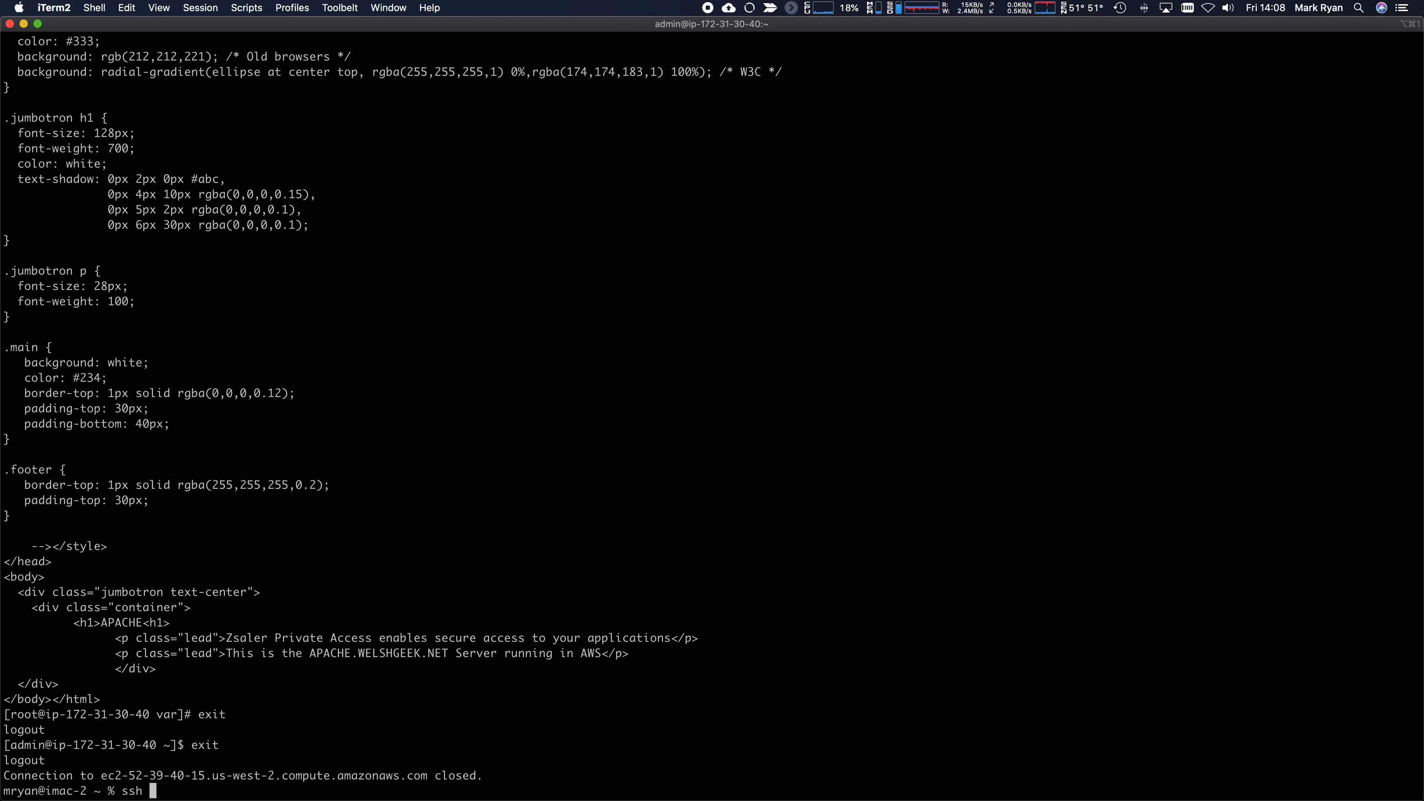
{"action": "type", "text": "admin@connector-be"}
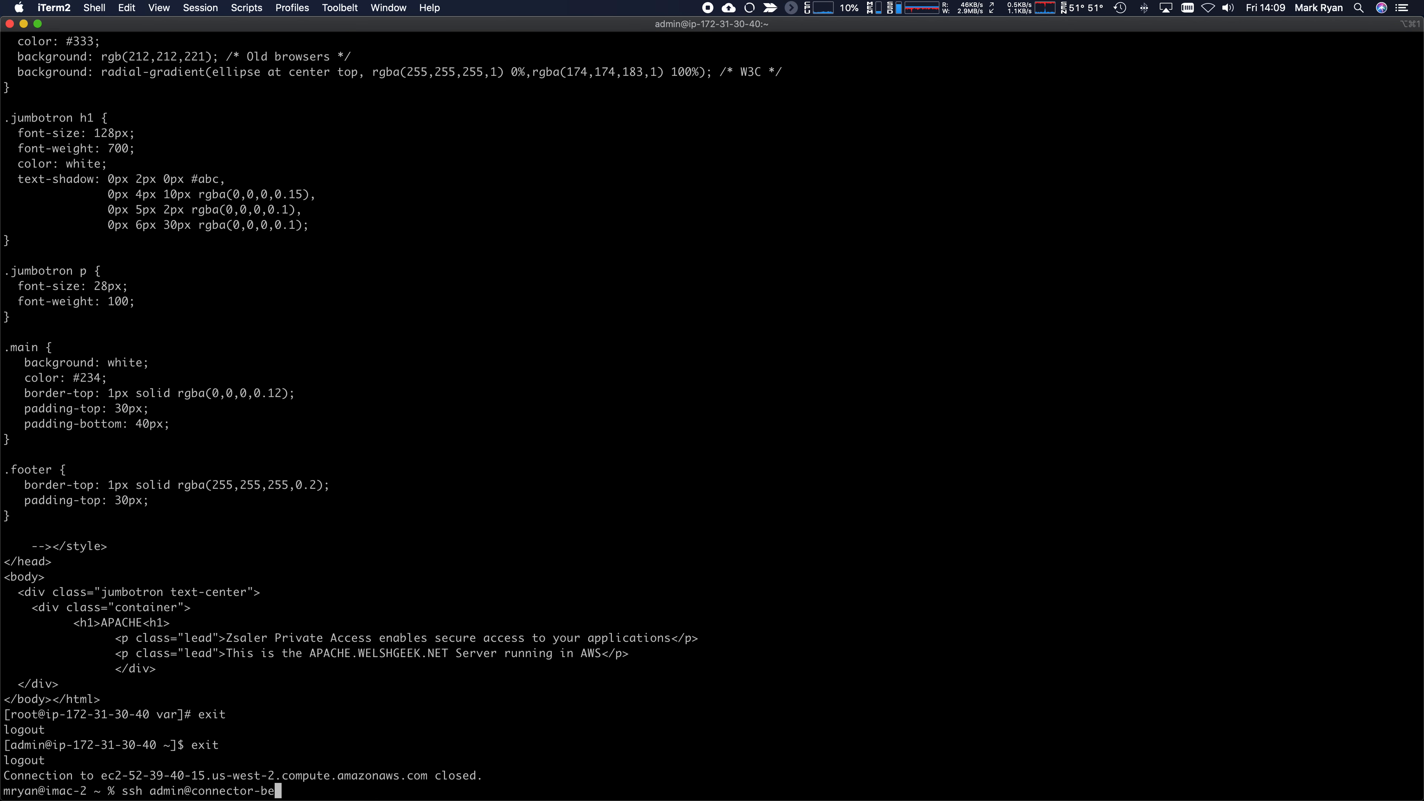
{"action": "type", "text": "ta"}
{"action": "key", "text": "Return"}
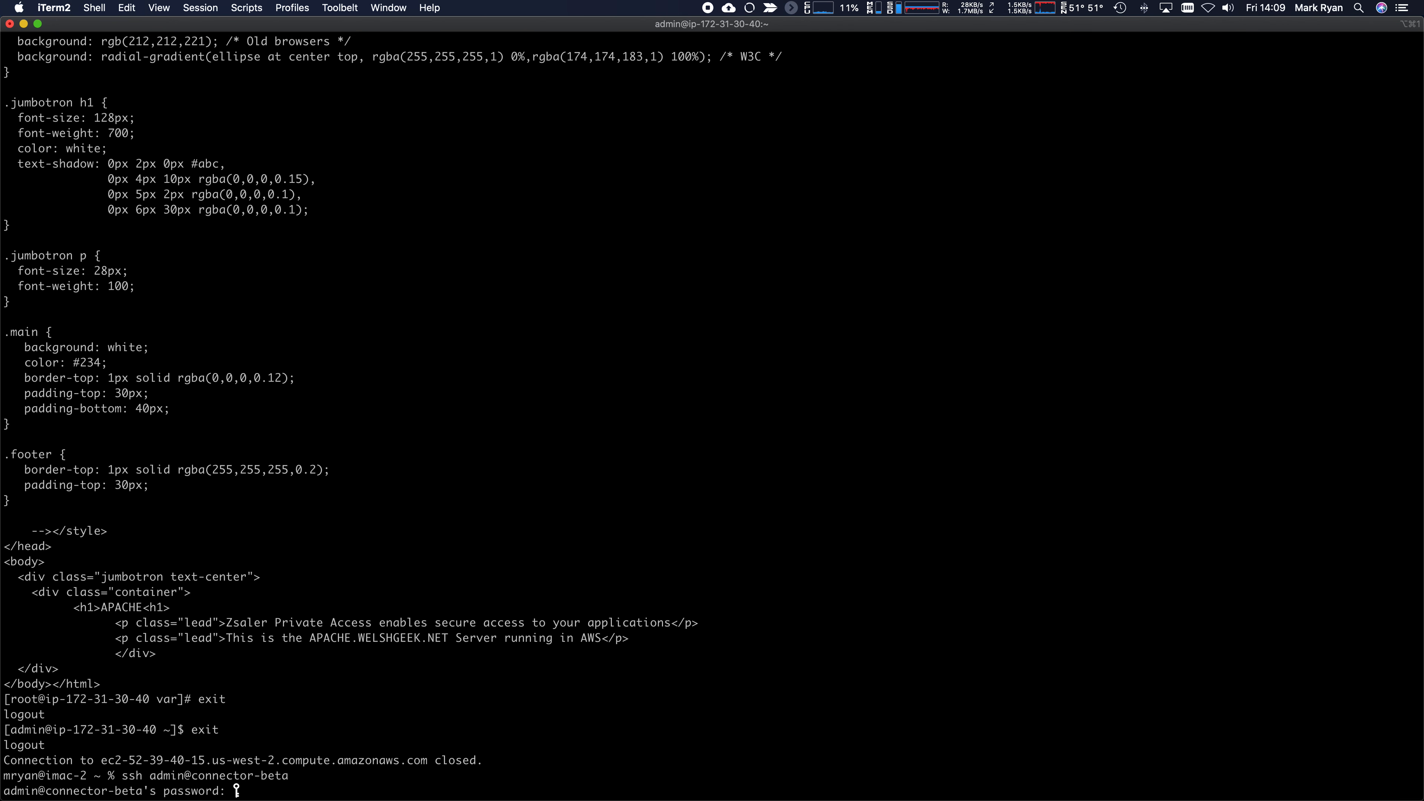
{"action": "key", "text": "Return"}
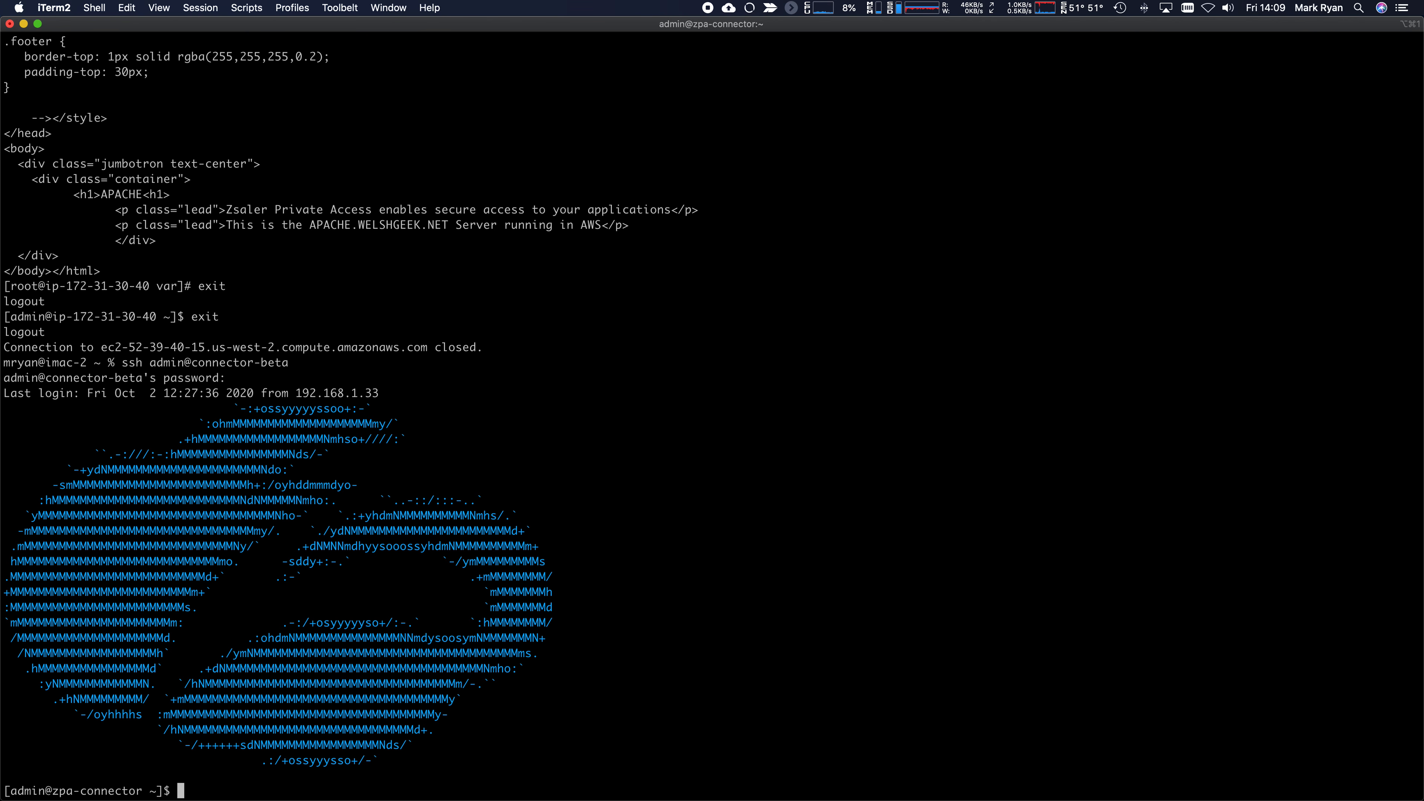
{"action": "type", "text": "if"}
{"action": "left_click_drag", "start_coordinate": [296, 393], "coordinate": [392, 394]}
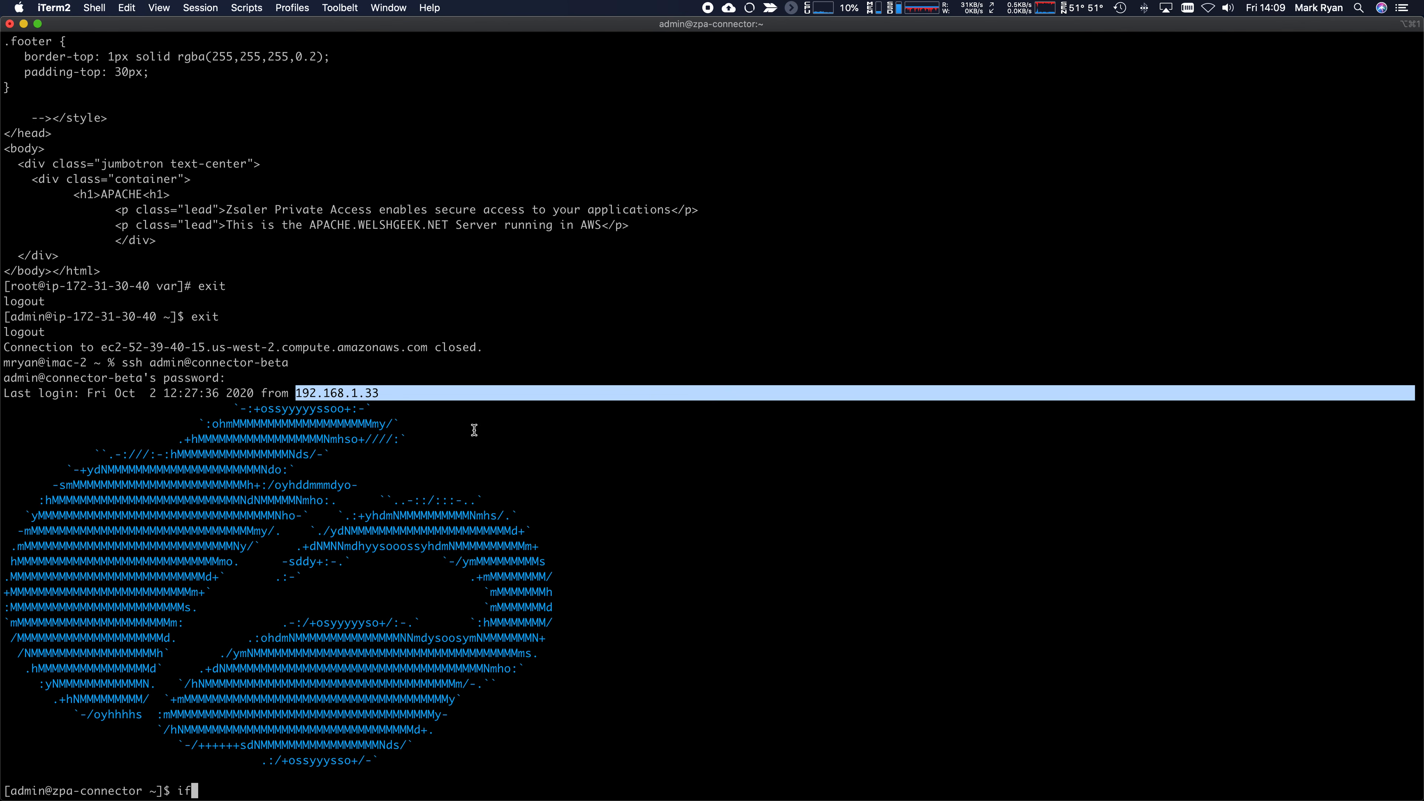
{"action": "key", "text": "Tab"}
{"action": "key", "text": "BackSpace"}
{"action": "key", "text": "BackSpace"}
{"action": "key", "text": "BackSpace"}
- Become root with sudo su -, go to /opt/zscaler/var, and list its empty contents
{"action": "type", "text": "sudo su -"}
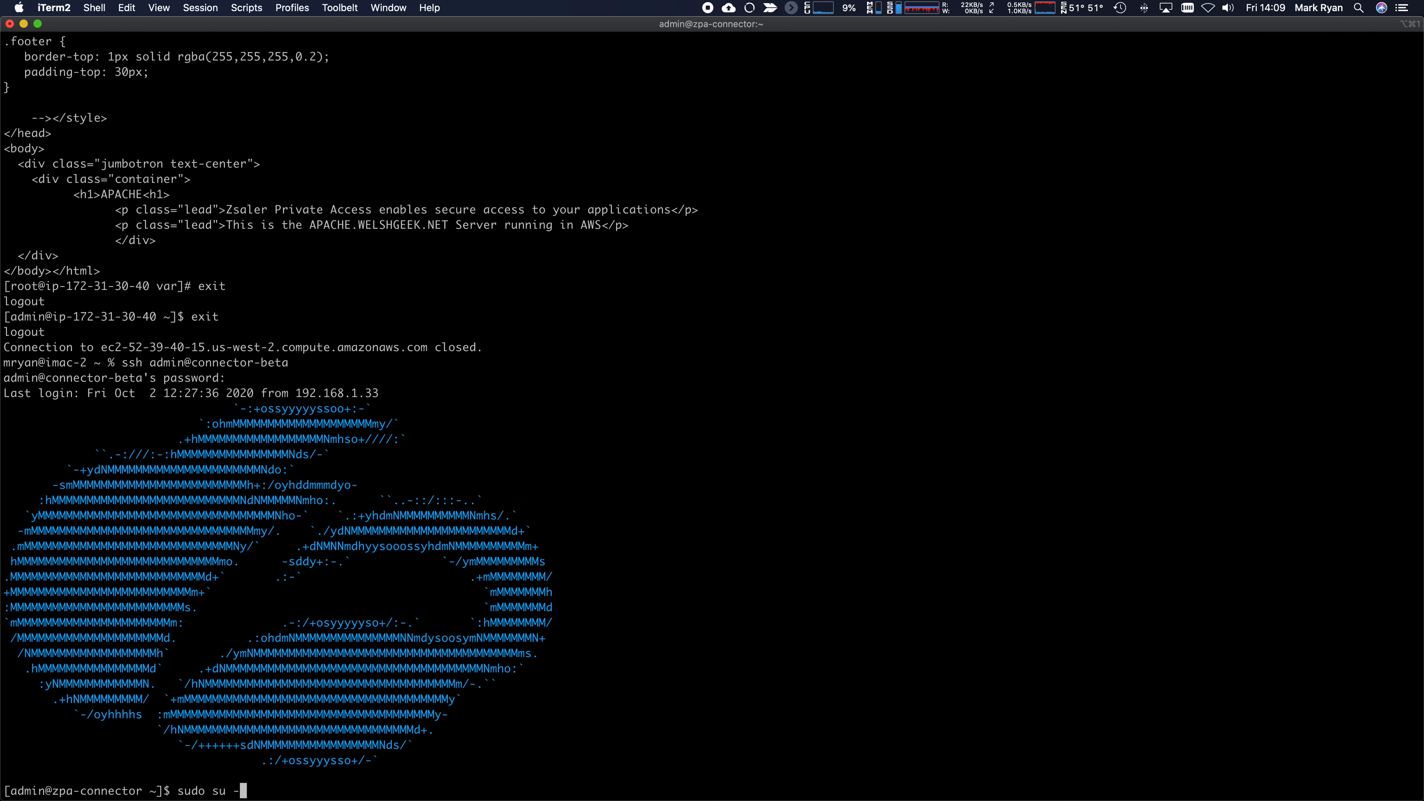
{"action": "key", "text": "Return"}
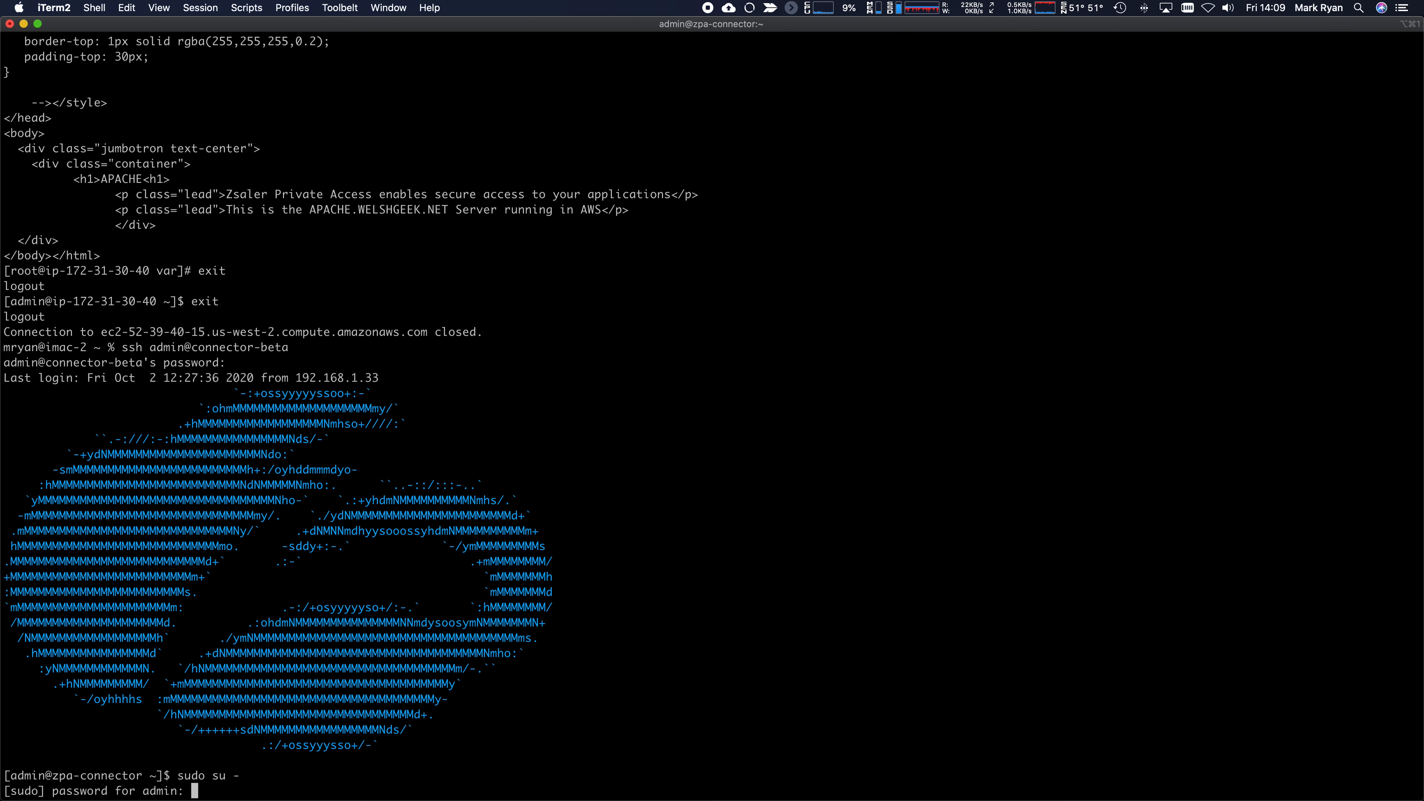
{"action": "key", "text": "Return"}
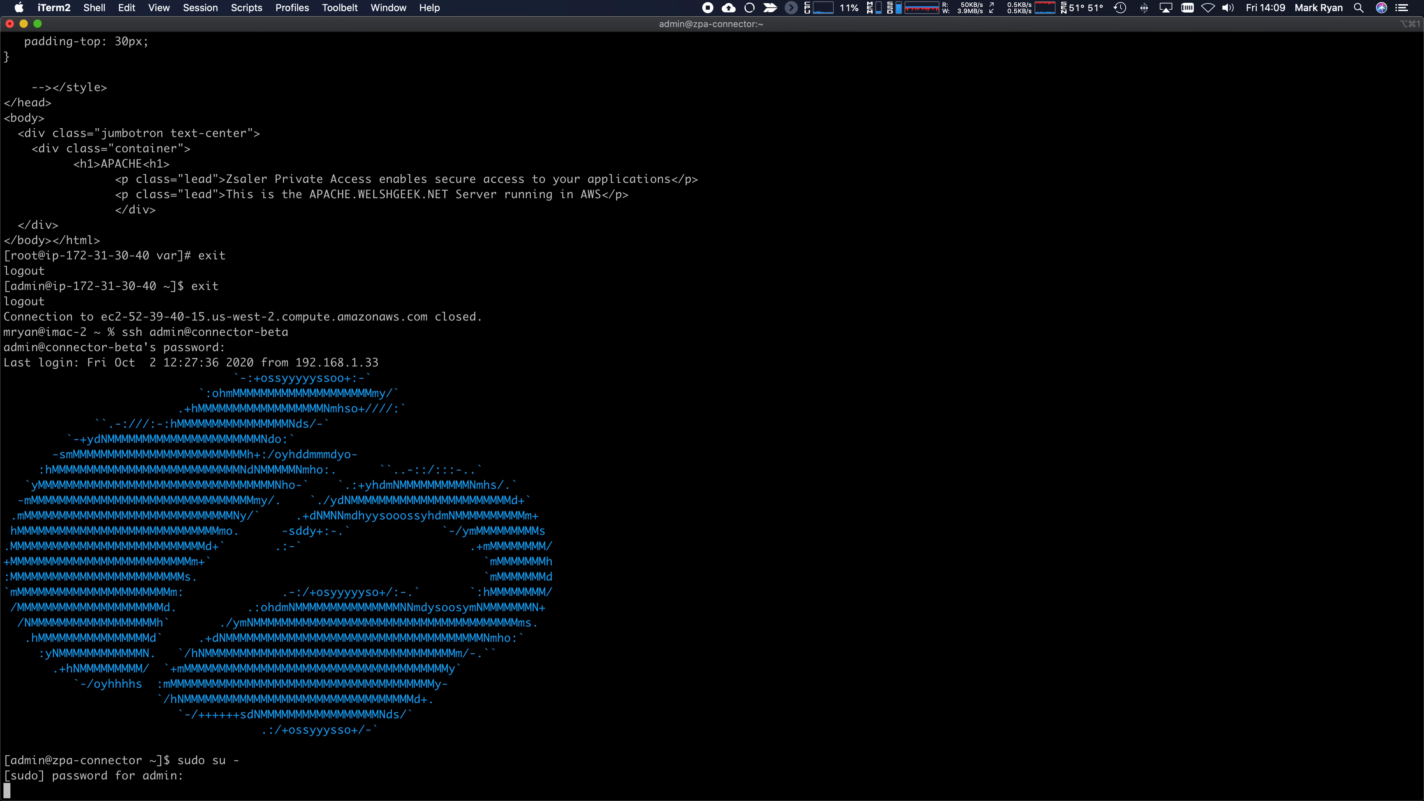
{"action": "type", "text": "cd /op"}
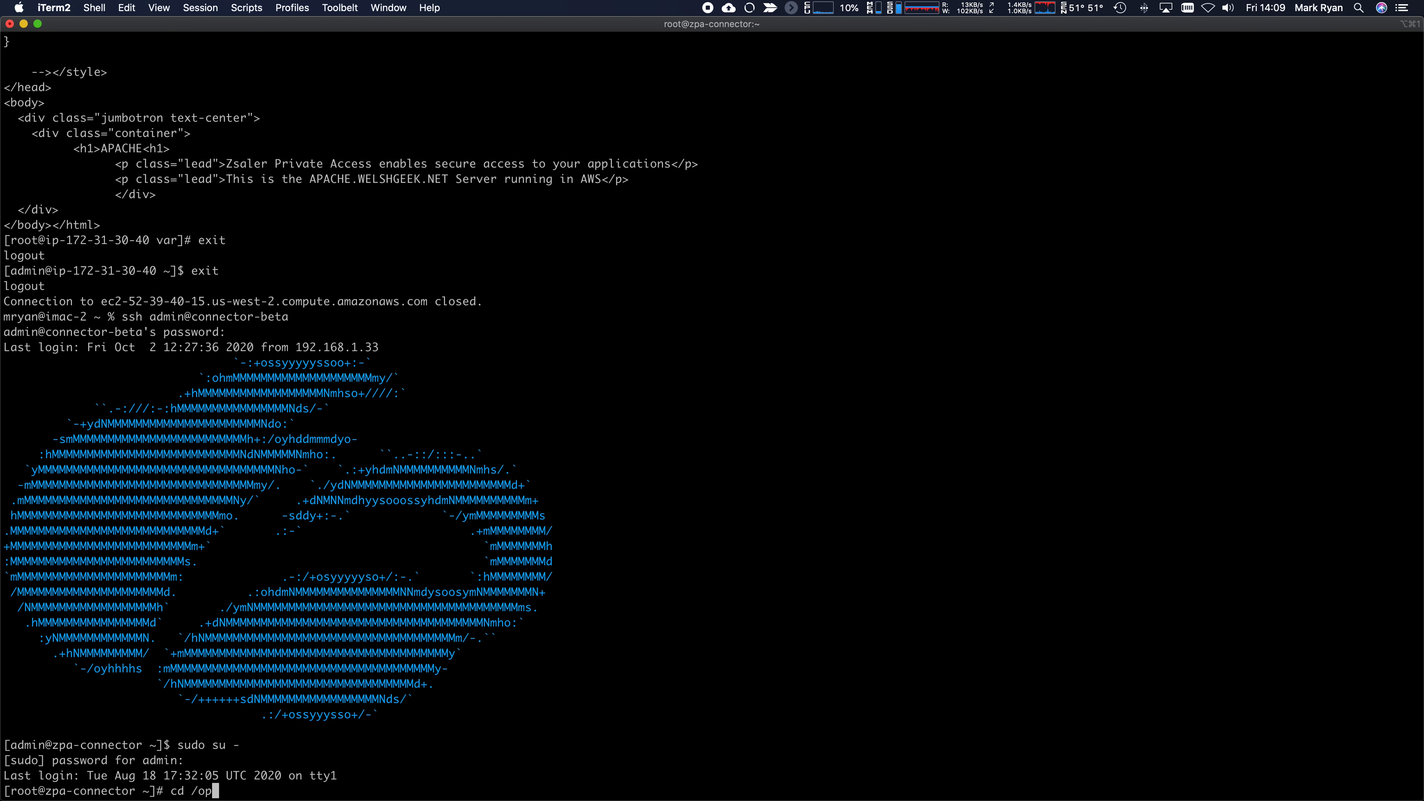
{"action": "type", "text": "t/zscaler/vat"}
{"action": "key", "text": "Return"}
{"action": "type", "text": "ls -lrt"}
{"action": "key", "text": "Return"}
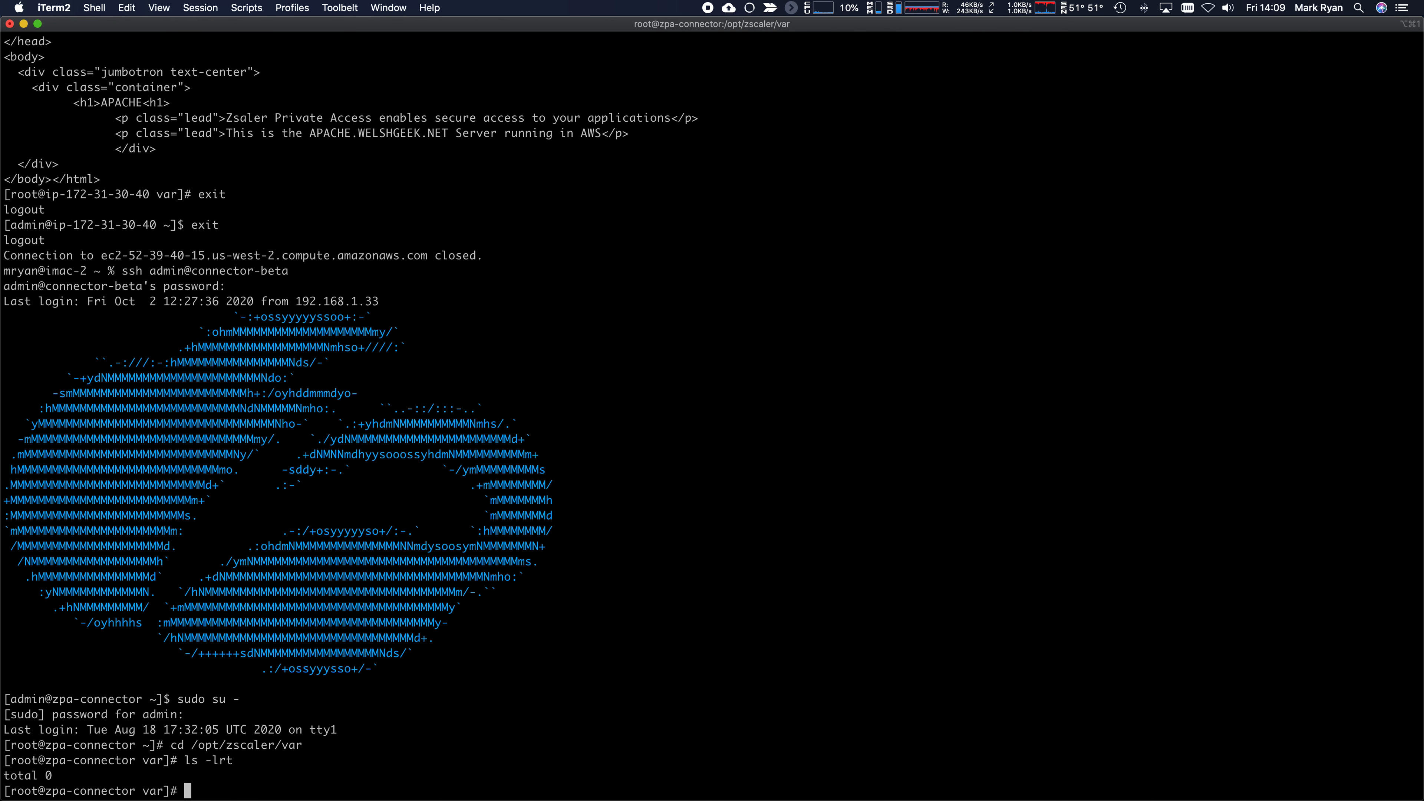
- Open a new provision_key file in vi in insert mode, removing the wrongly pasted text
{"action": "type", "text": "vi provision_key"}
{"action": "key", "text": "Return"}
{"action": "key", "text": "i"}
{"action": "type", "text": "192.168.1.37"}
{"action": "key", "text": "BackSpace"}
{"action": "key", "text": "BackSpace"}
{"action": "key", "text": "BackSpace"}
{"action": "key", "text": "BackSpace"}
{"action": "key", "text": "BackSpace"}
{"action": "key", "text": "BackSpace"}
{"action": "key", "text": "BackSpace"}
{"action": "key", "text": "BackSpace"}
{"action": "key", "text": "BackSpace"}
{"action": "key", "text": "BackSpace"}
{"action": "key", "text": "BackSpace"}
{"action": "key", "text": "BackSpace"}
{"action": "key", "text": "super+Tab"}
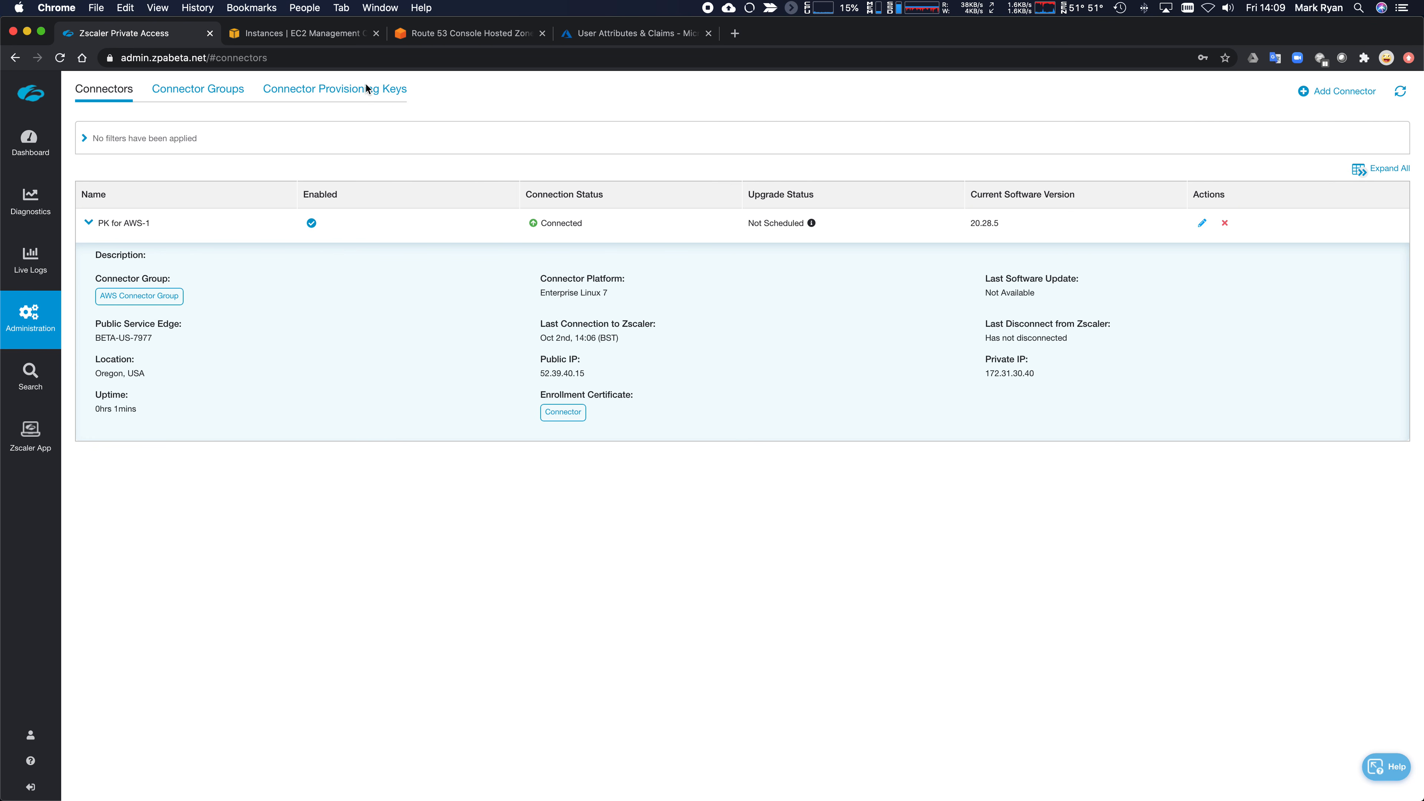
- Copy the full provisioning key of PK for DC from the Connector Provisioning Keys list
{"action": "left_click", "coordinate": [333, 94]}
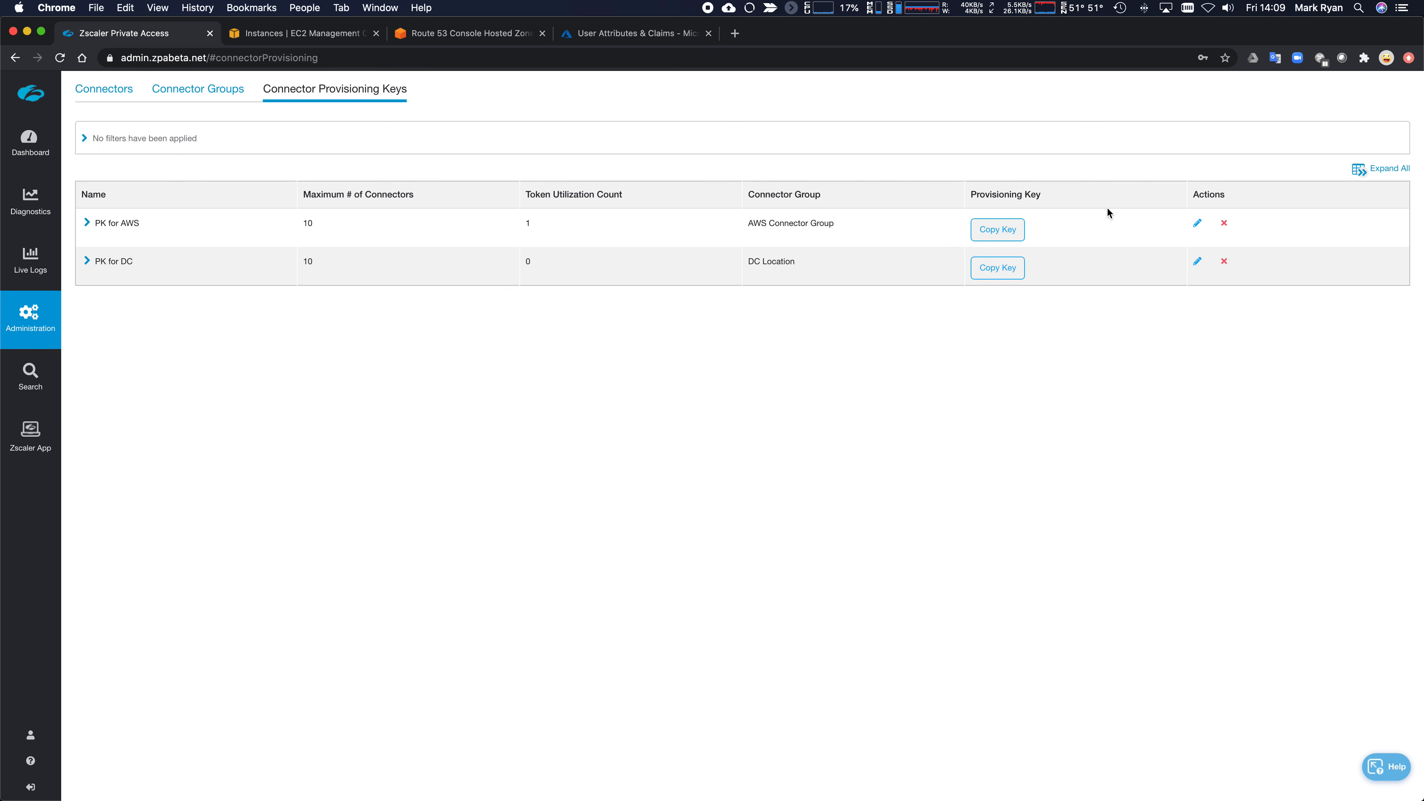
{"action": "left_click", "coordinate": [1008, 271]}
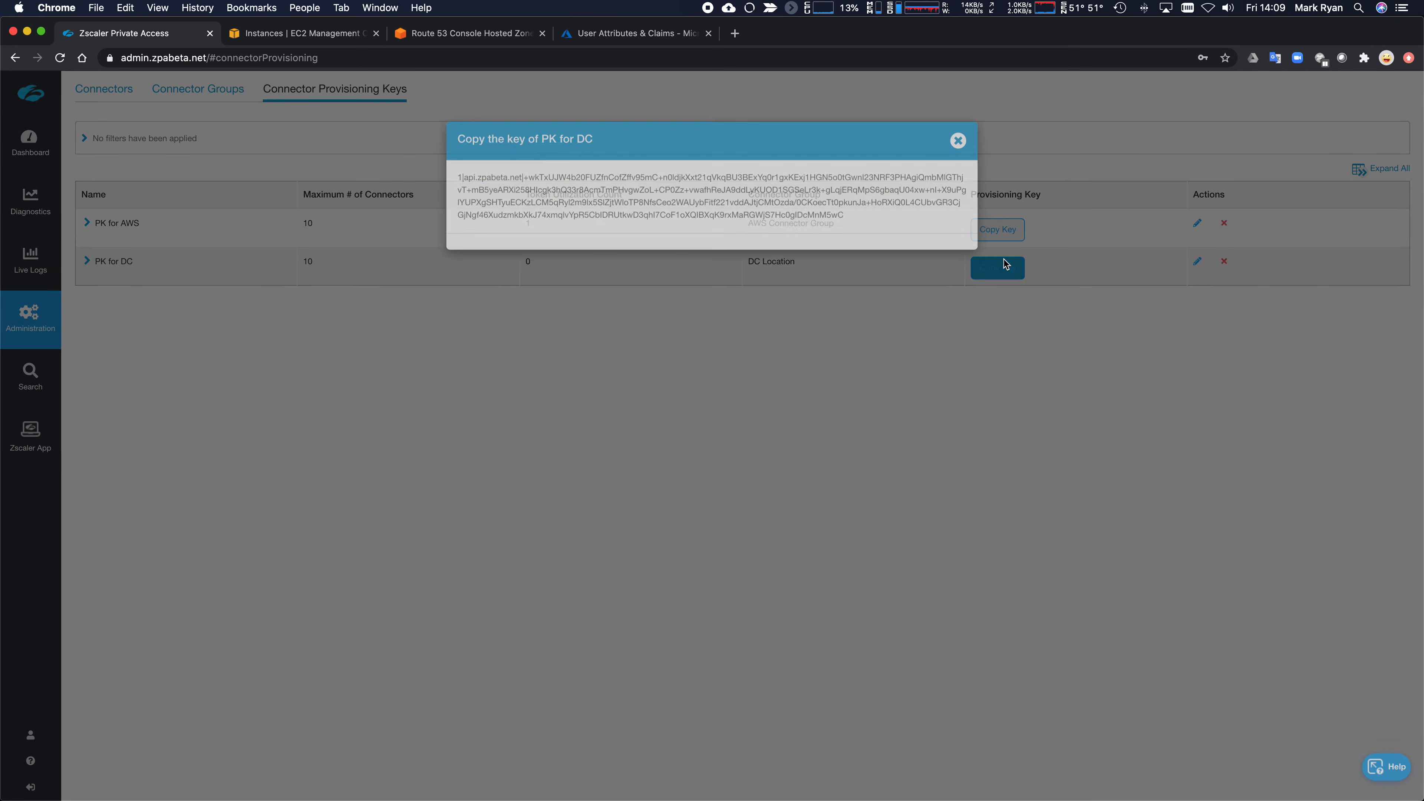
{"action": "double_click", "coordinate": [602, 216]}
{"action": "triple_click", "coordinate": [686, 200]}
{"action": "key", "text": "super+c"}
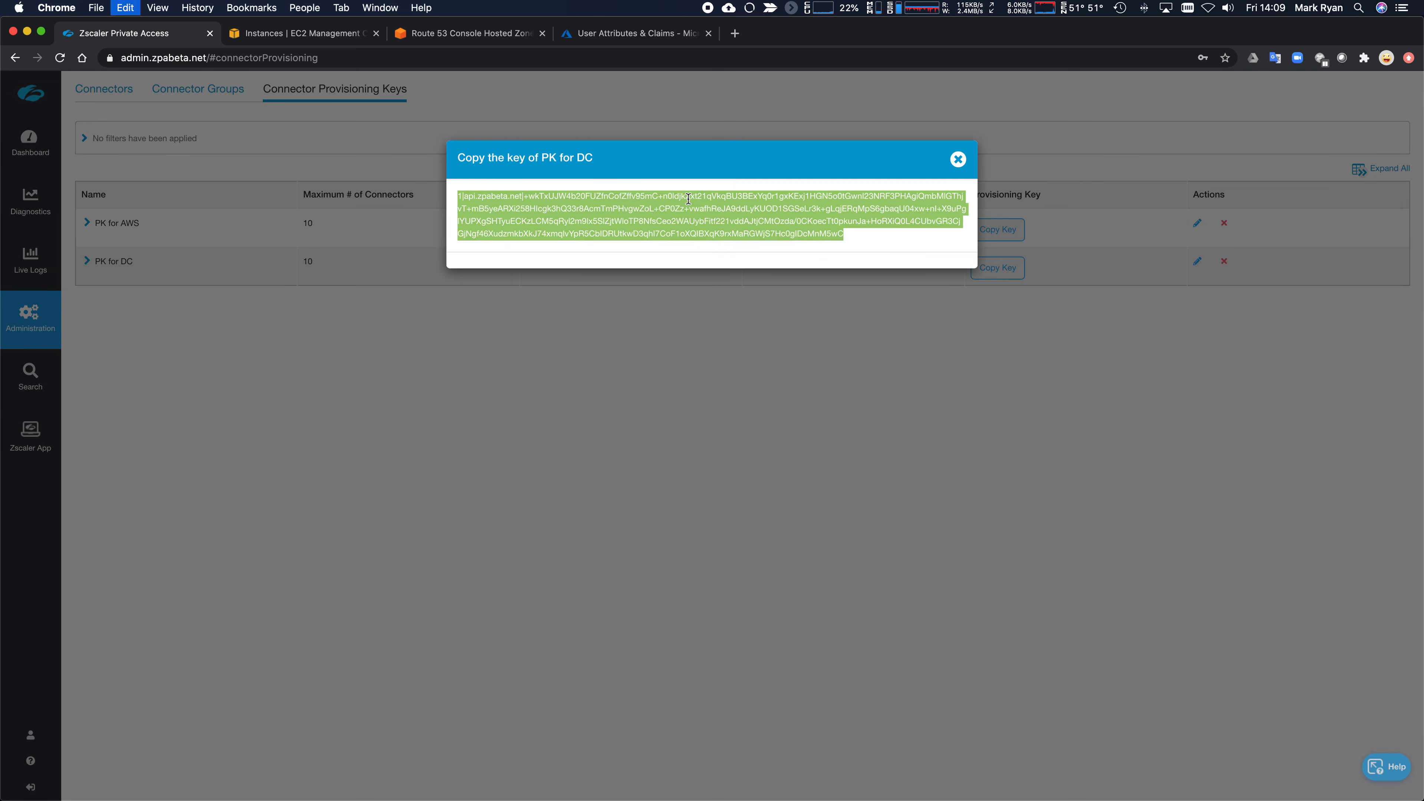
{"action": "key", "text": "super+Tab"}
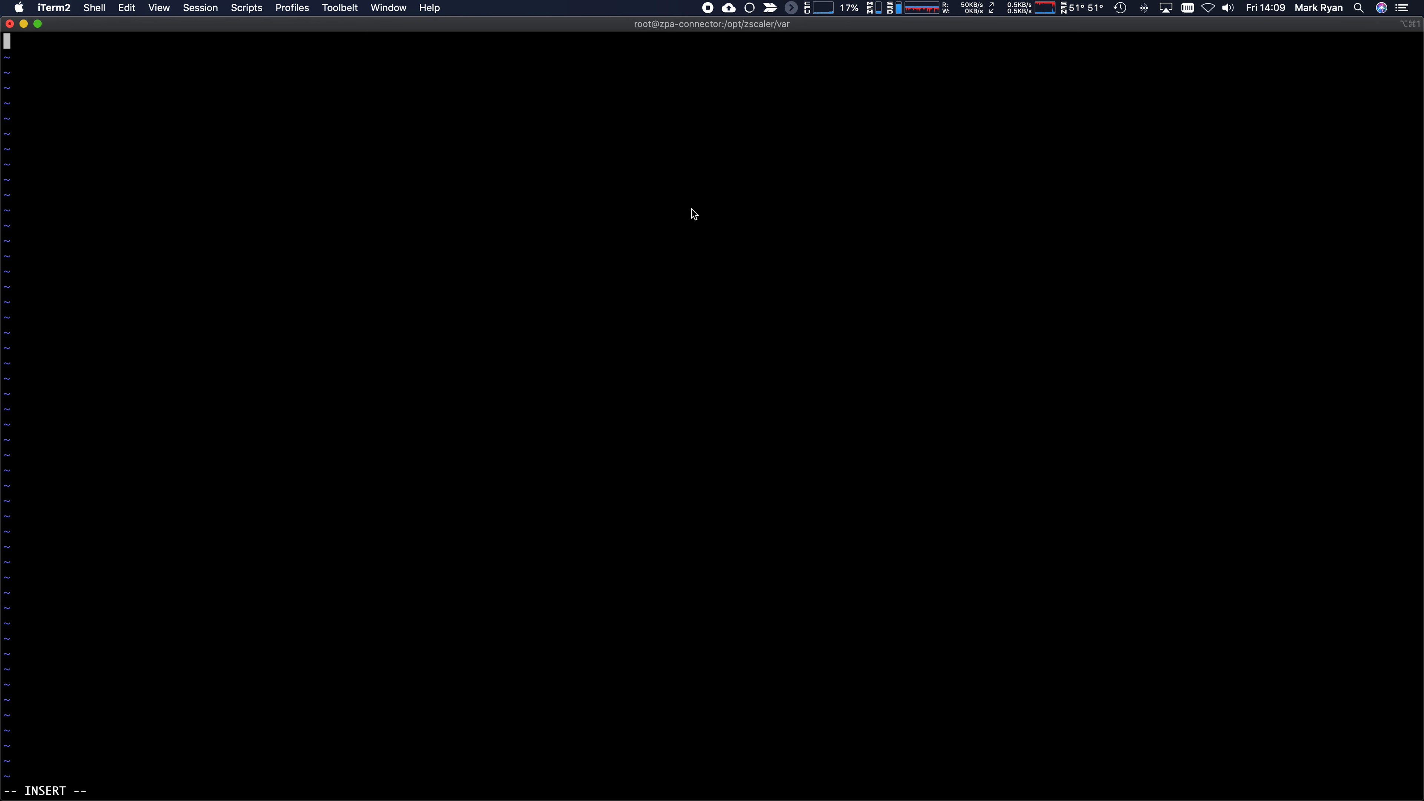
- Paste the DC provisioning key into provision_key and save it with :wq
{"action": "key", "text": "super+v"}
{"action": "key", "text": "Escape"}
{"action": "type", "text": ":wq"}
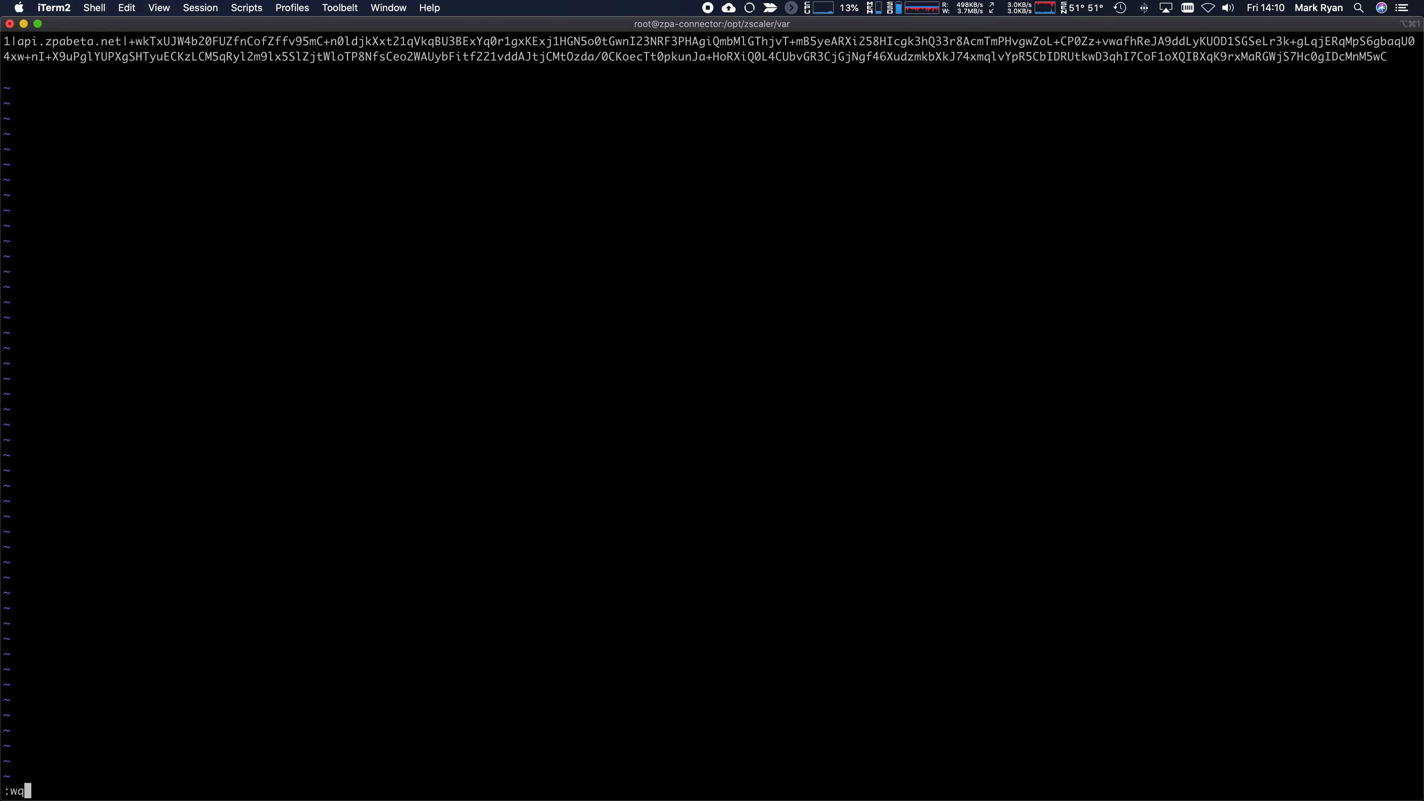
{"action": "key", "text": "Return"}
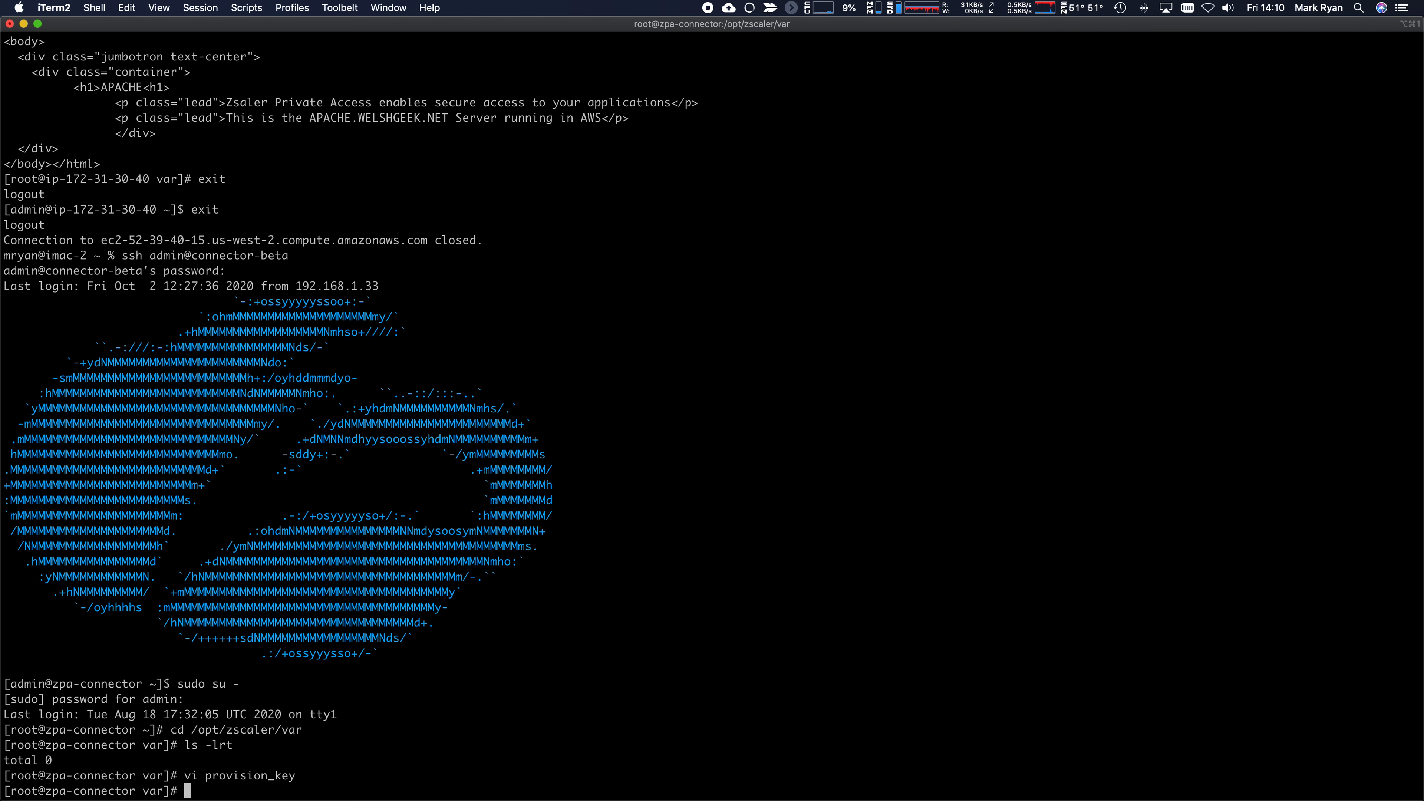
- Check and start the zpa-connector service, listing /opt/zscaler/var until new files appear
{"action": "type", "text": "systemctl status zpa"}
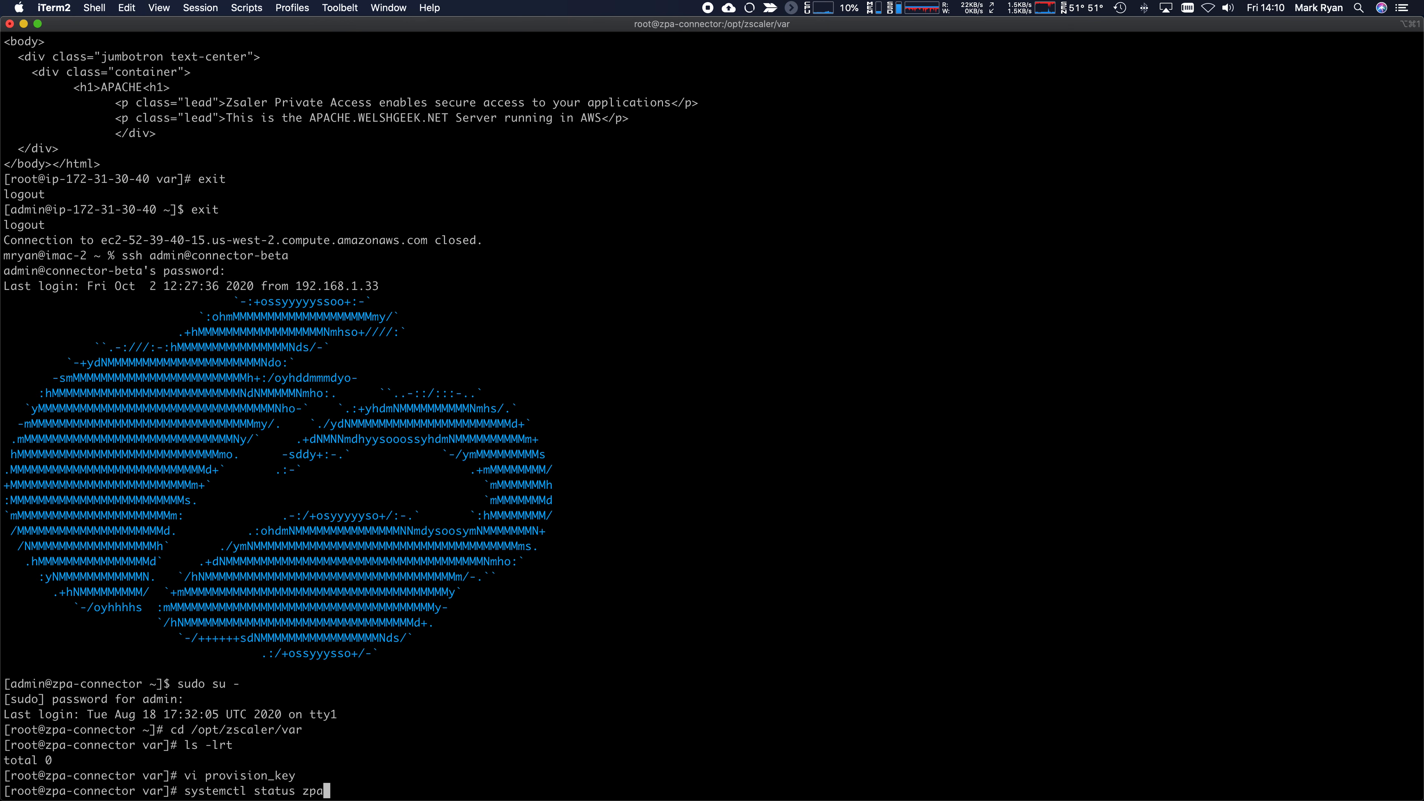
{"action": "type", "text": "-connector"}
{"action": "key", "text": "Return"}
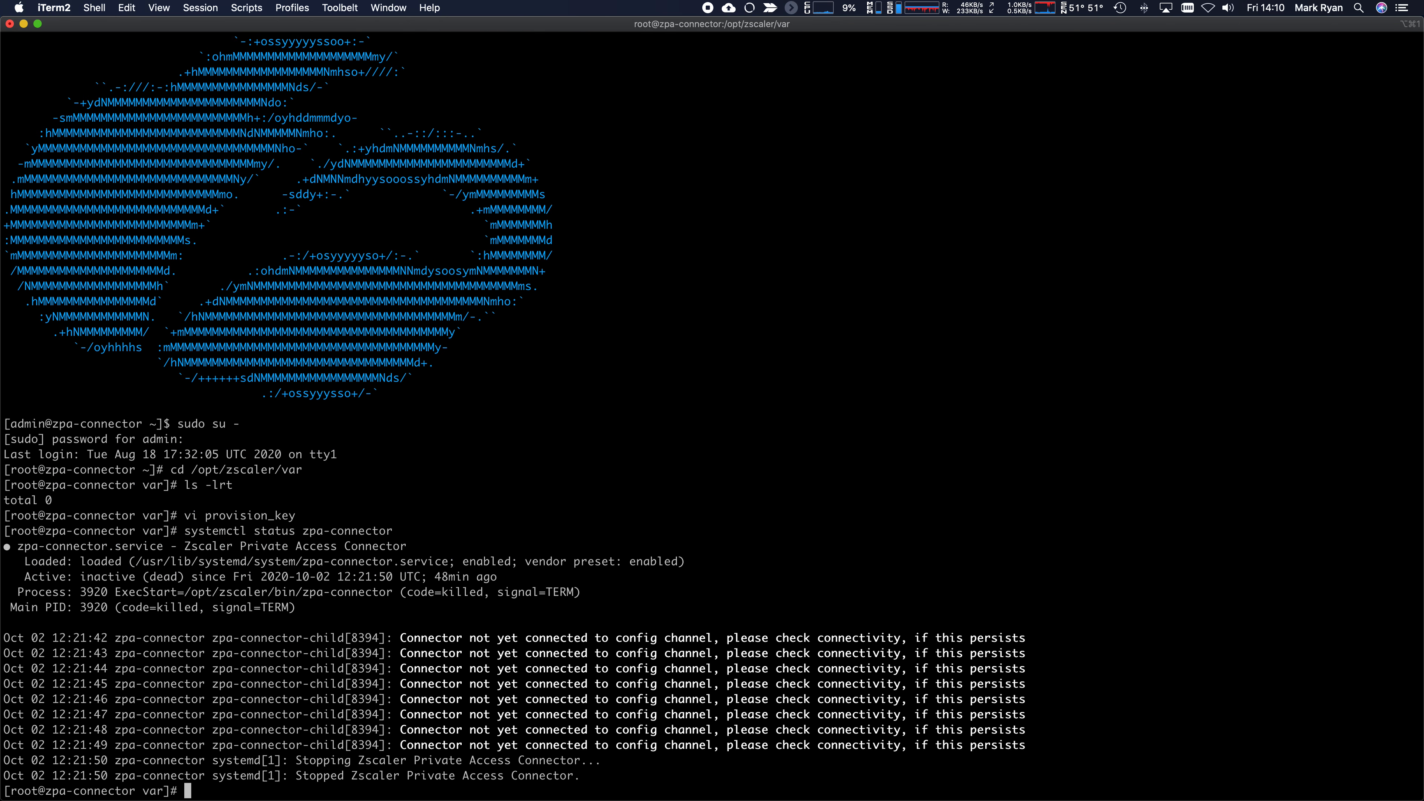
{"action": "type", "text": "systemctl start zpa-connecto"}
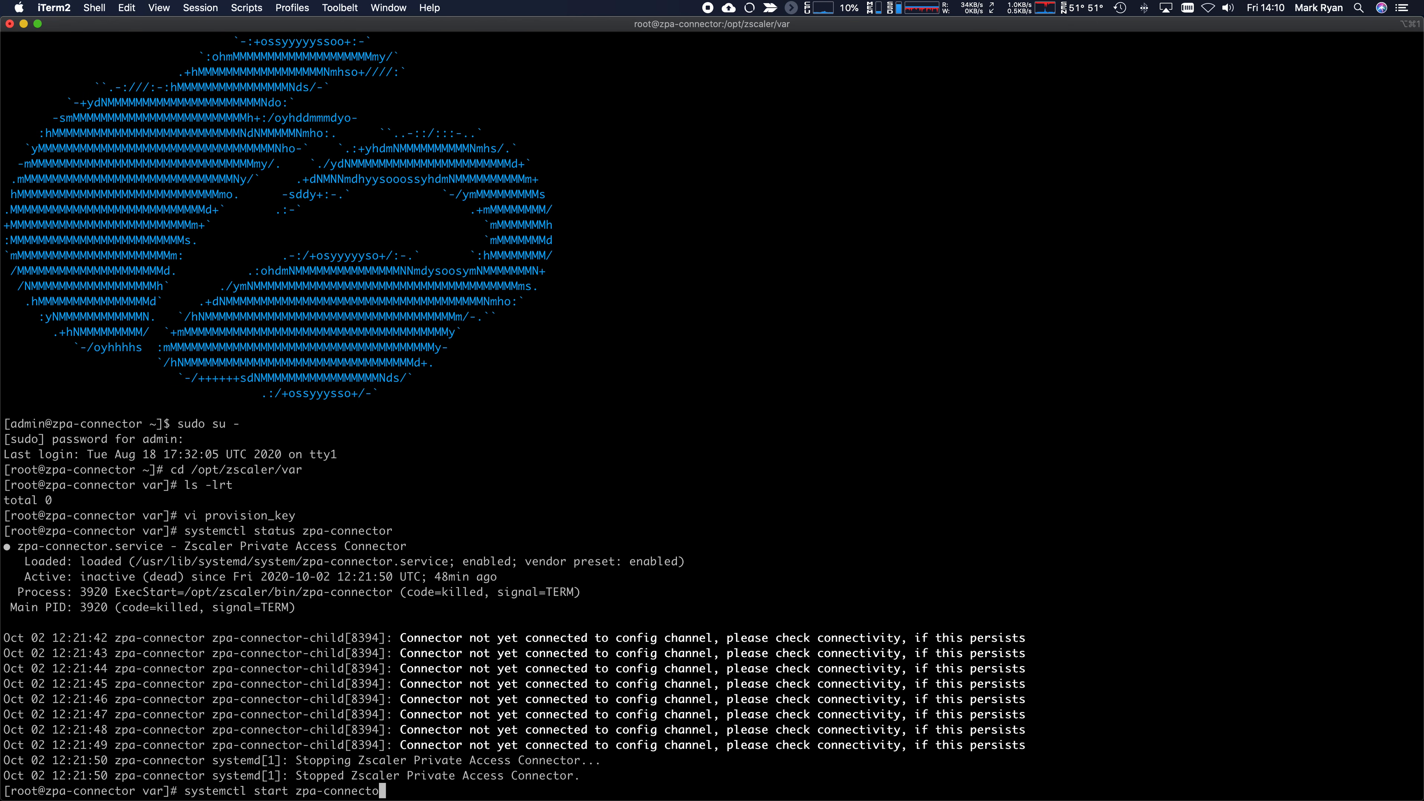
{"action": "type", "text": "r"}
{"action": "key", "text": "Return"}
{"action": "type", "text": "ls -lrt"}
{"action": "key", "text": "Return"}
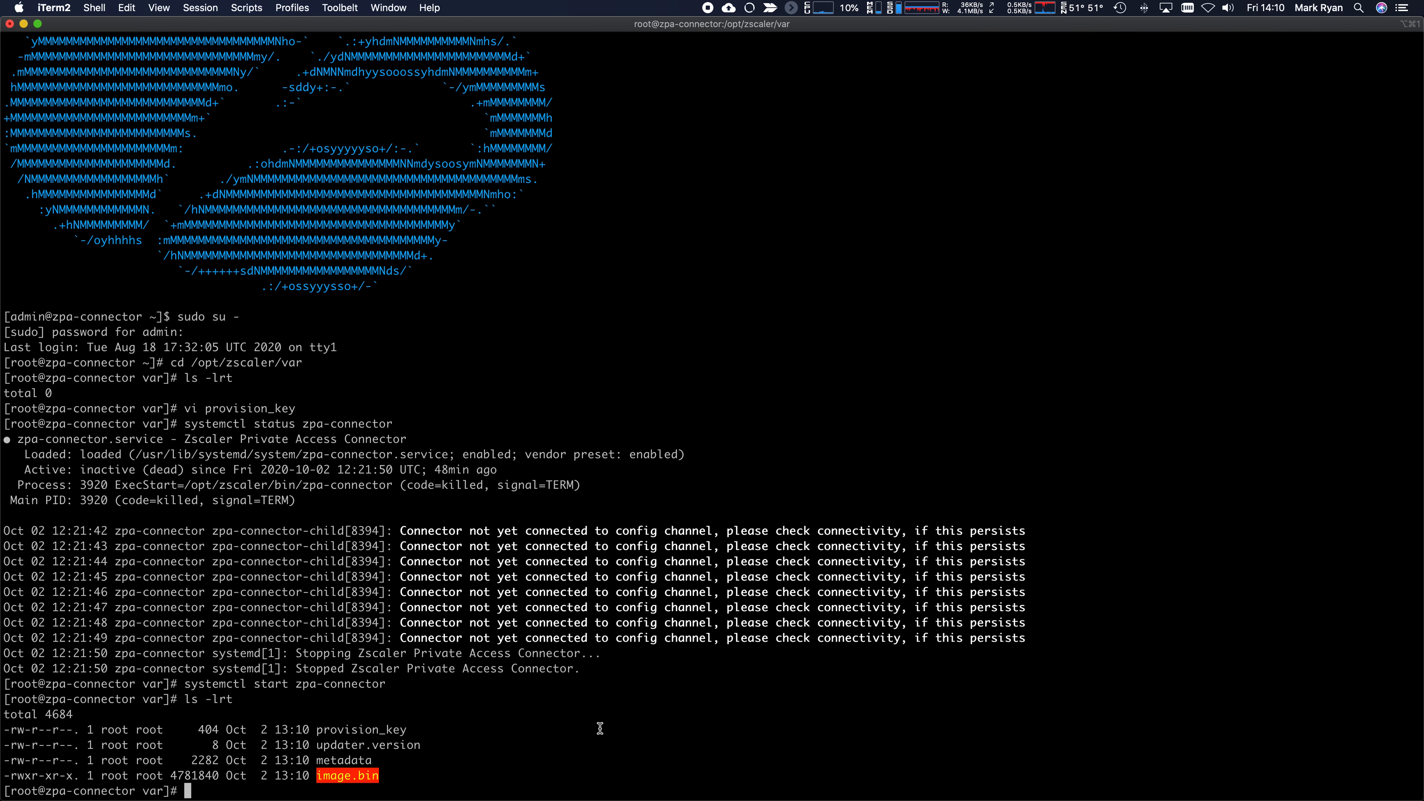
{"action": "key", "text": "Up"}
{"action": "key", "text": "Return"}
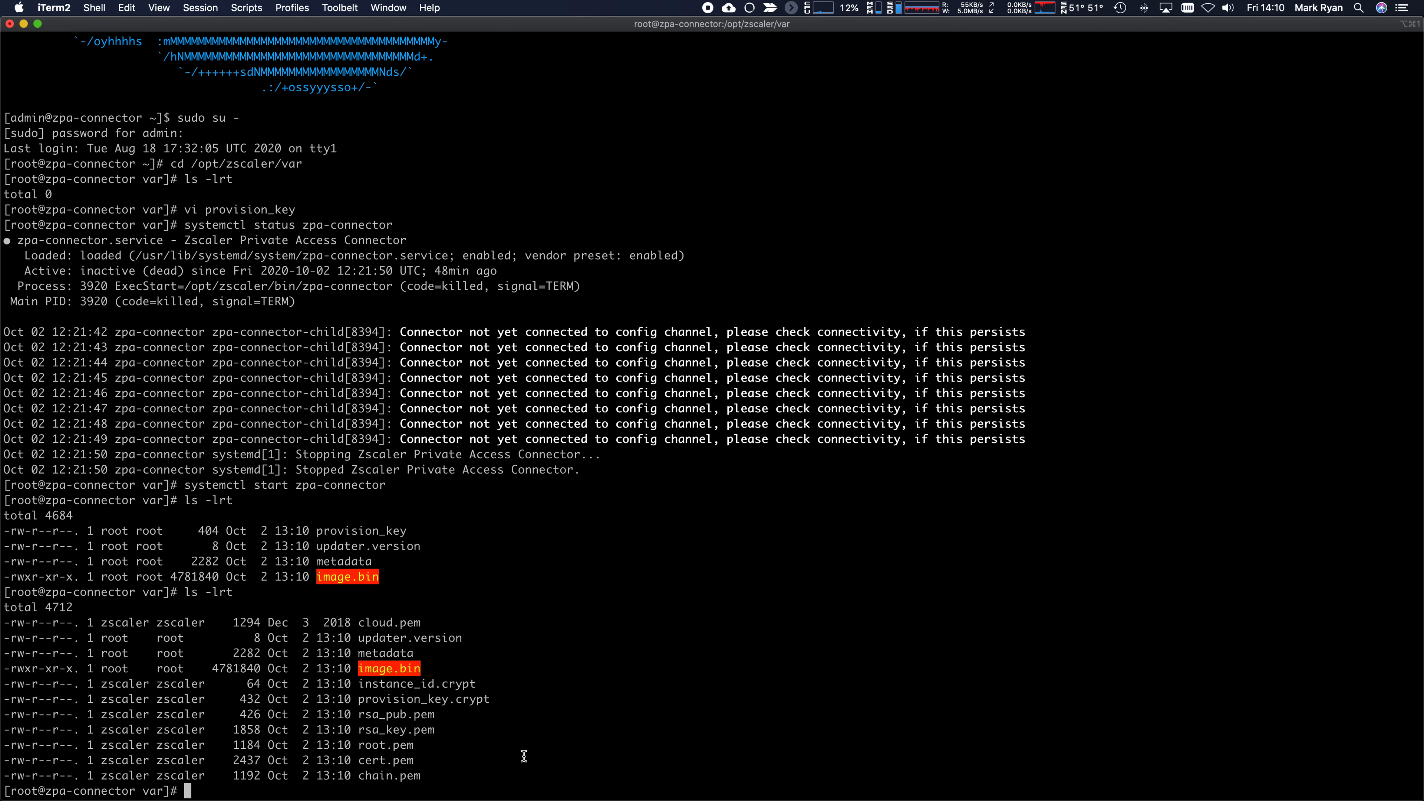
{"action": "key", "text": "Up"}
{"action": "key", "text": "Return"}
- Recheck zpa-connector status and highlight the 20.28.5 version and broker hostname log lines
{"action": "key", "text": "Up"}
{"action": "key", "text": "Up"}
{"action": "key", "text": "Up"}
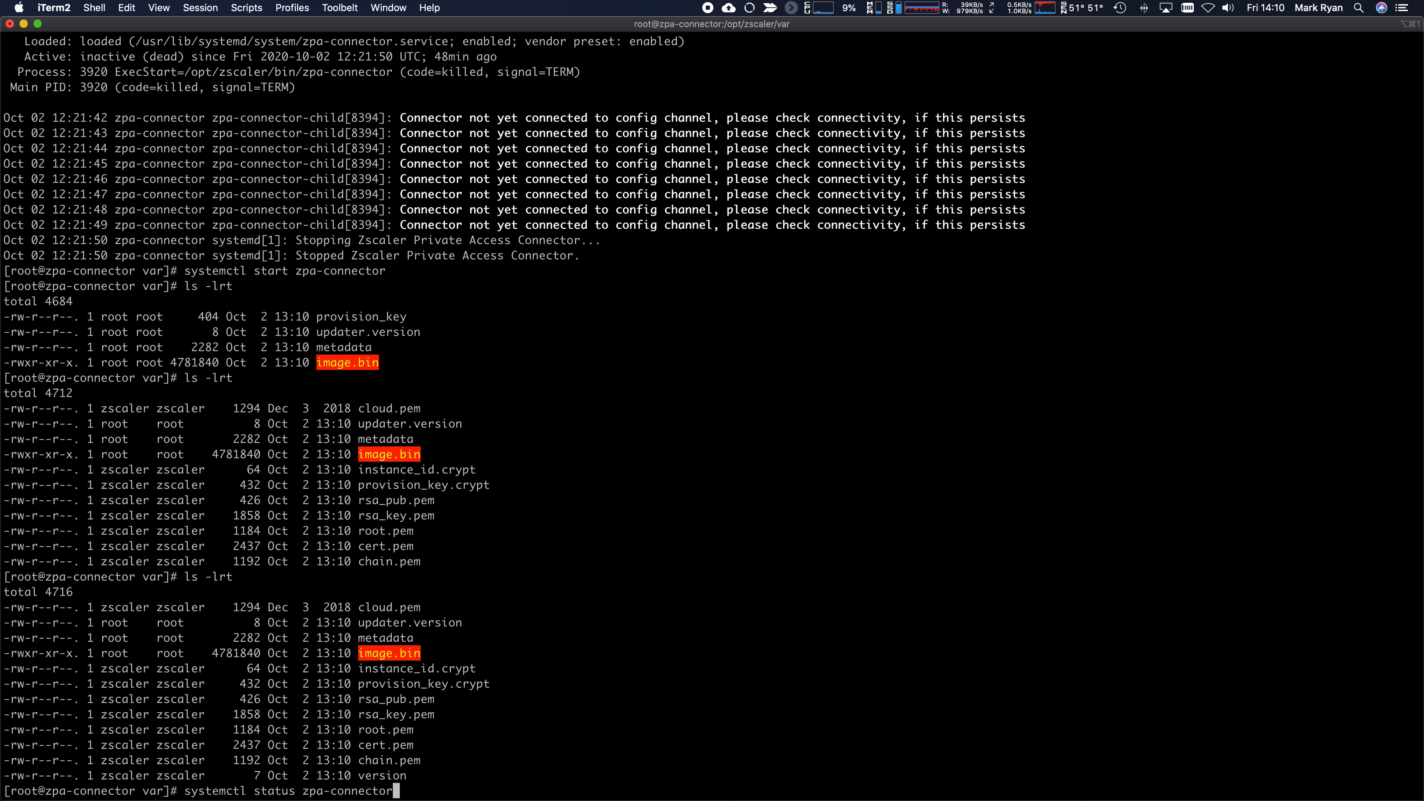
{"action": "key", "text": "Return"}
{"action": "left_click_drag", "start_coordinate": [449, 716], "coordinate": [992, 719]}
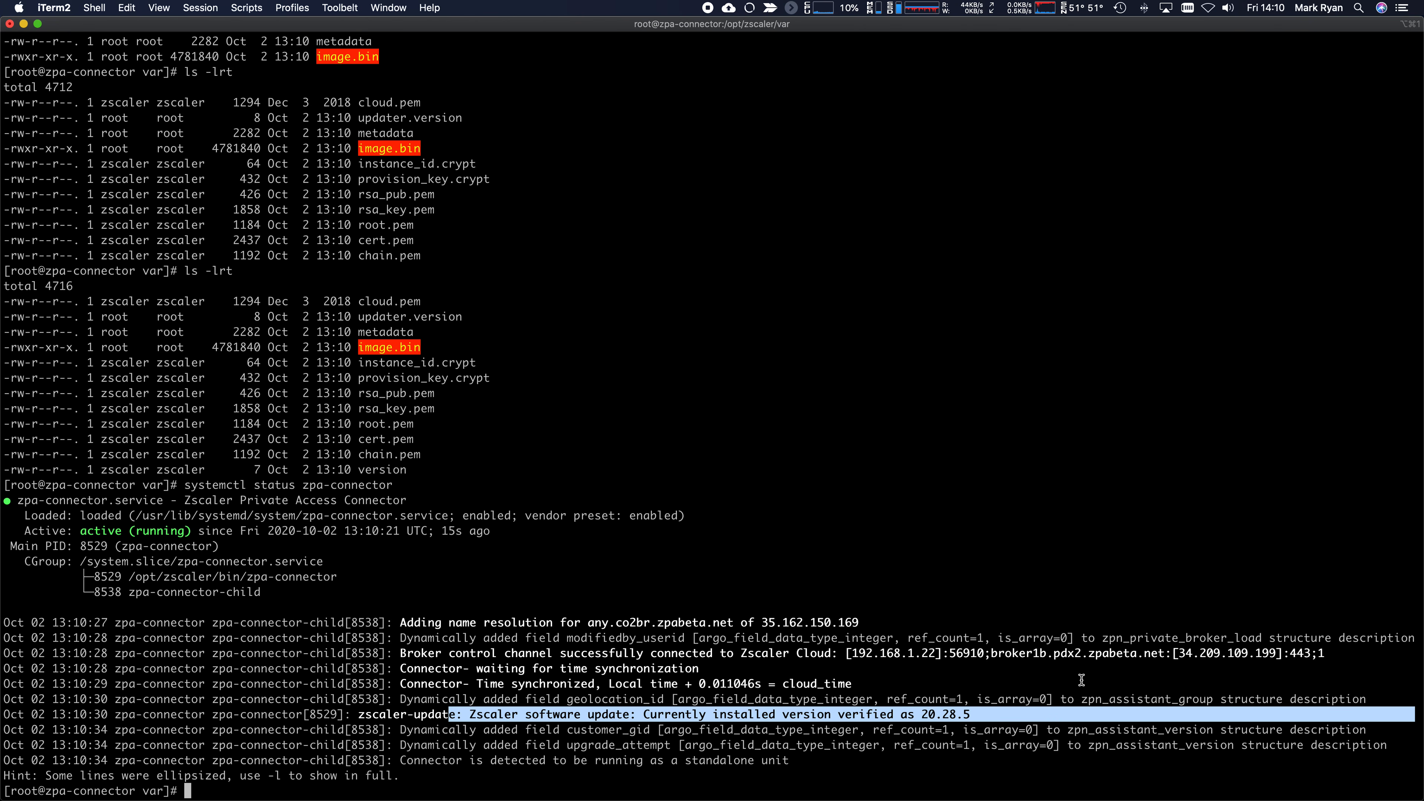
{"action": "left_click_drag", "start_coordinate": [999, 653], "coordinate": [1166, 655]}
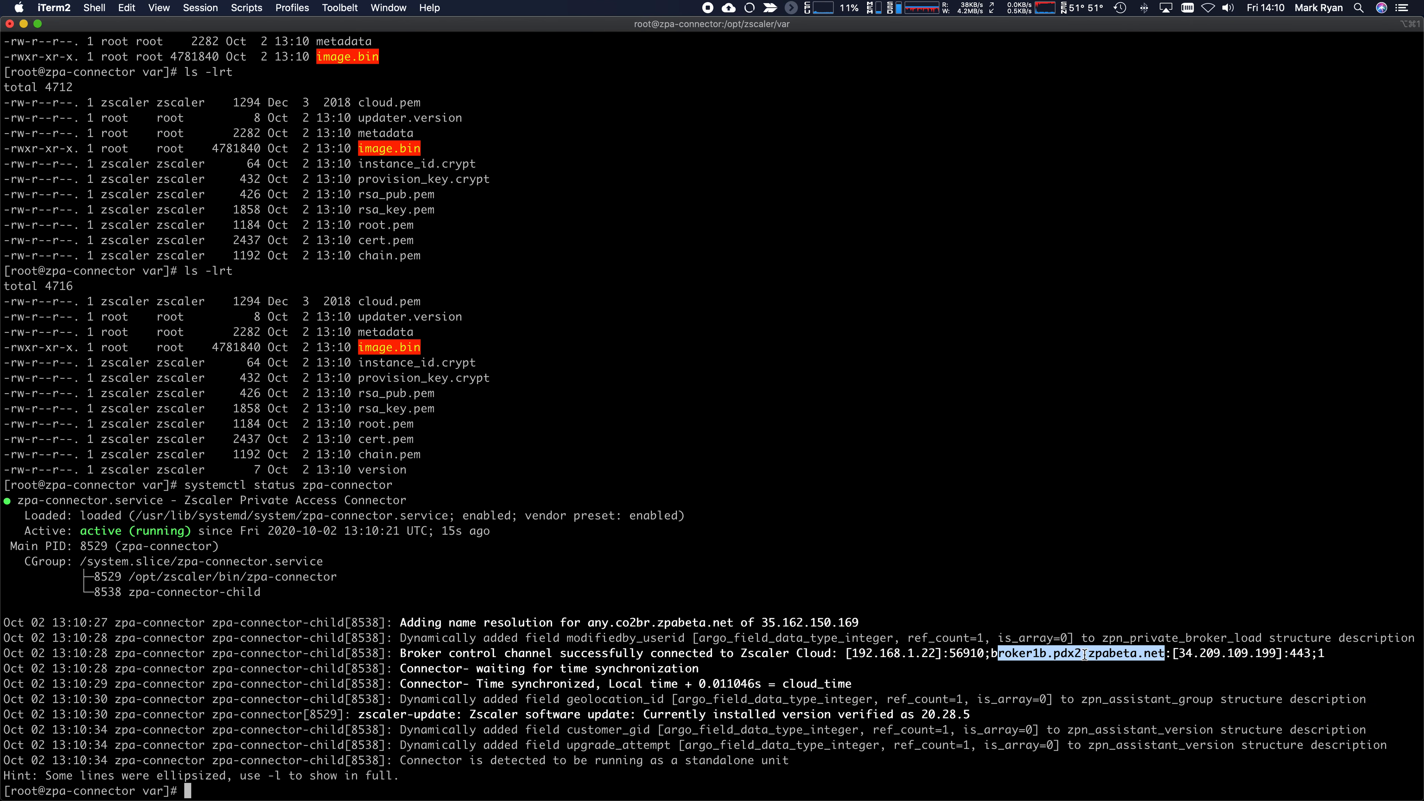
{"action": "left_click", "coordinate": [760, 594]}
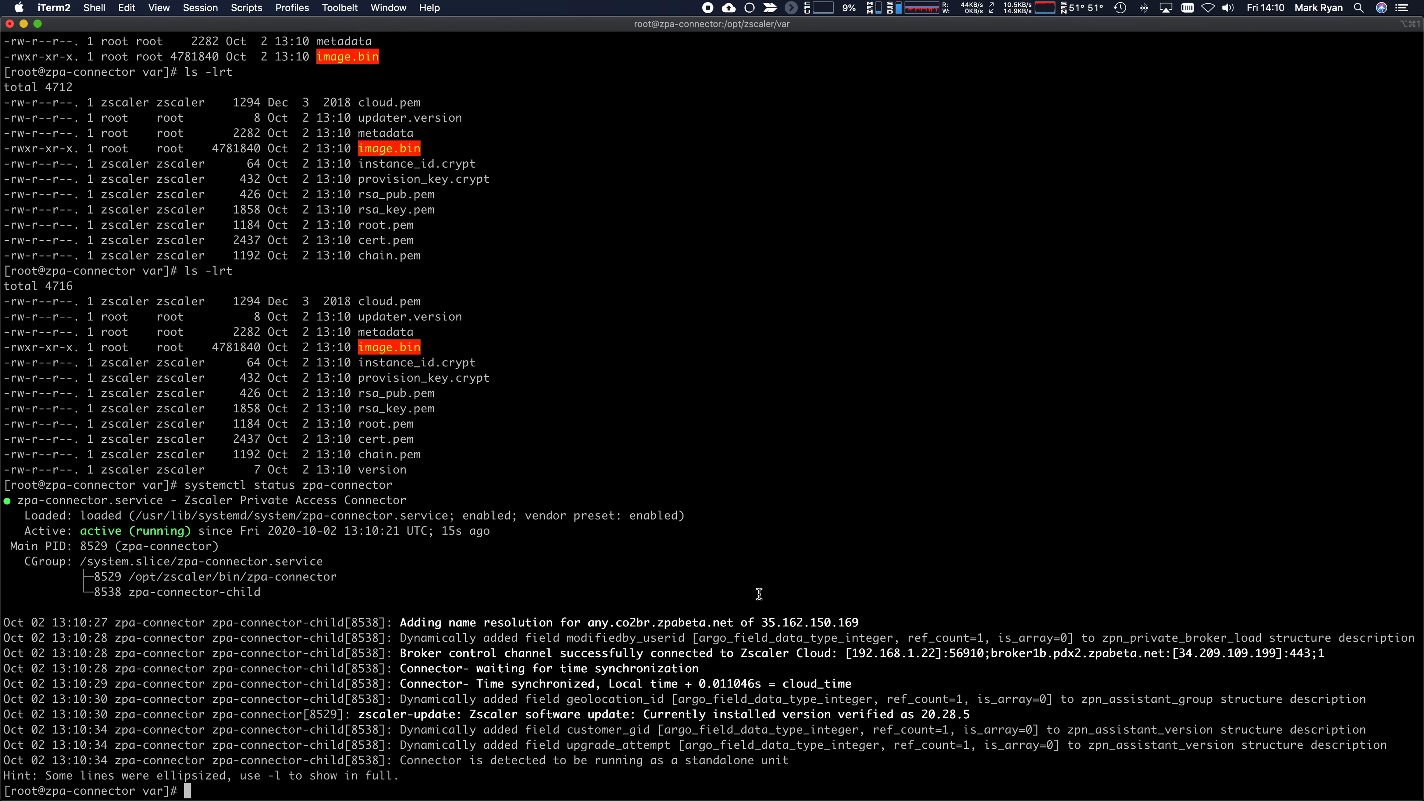
{"action": "key", "text": "super+Tab"}
- Close the key dialog and expand PK for DC-1 and PK for AWS-1, both Connected
{"action": "left_click", "coordinate": [959, 160]}
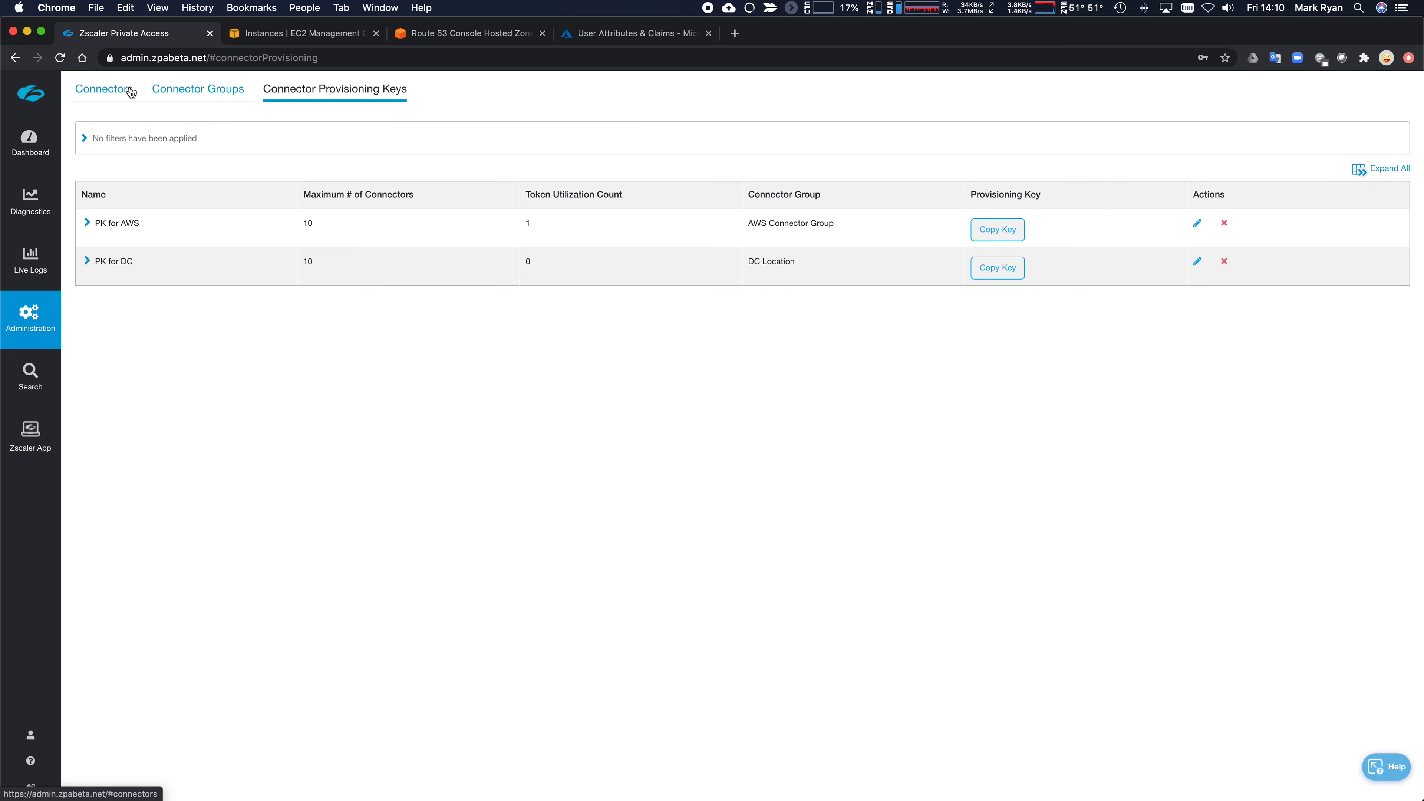
{"action": "left_click", "coordinate": [112, 96]}
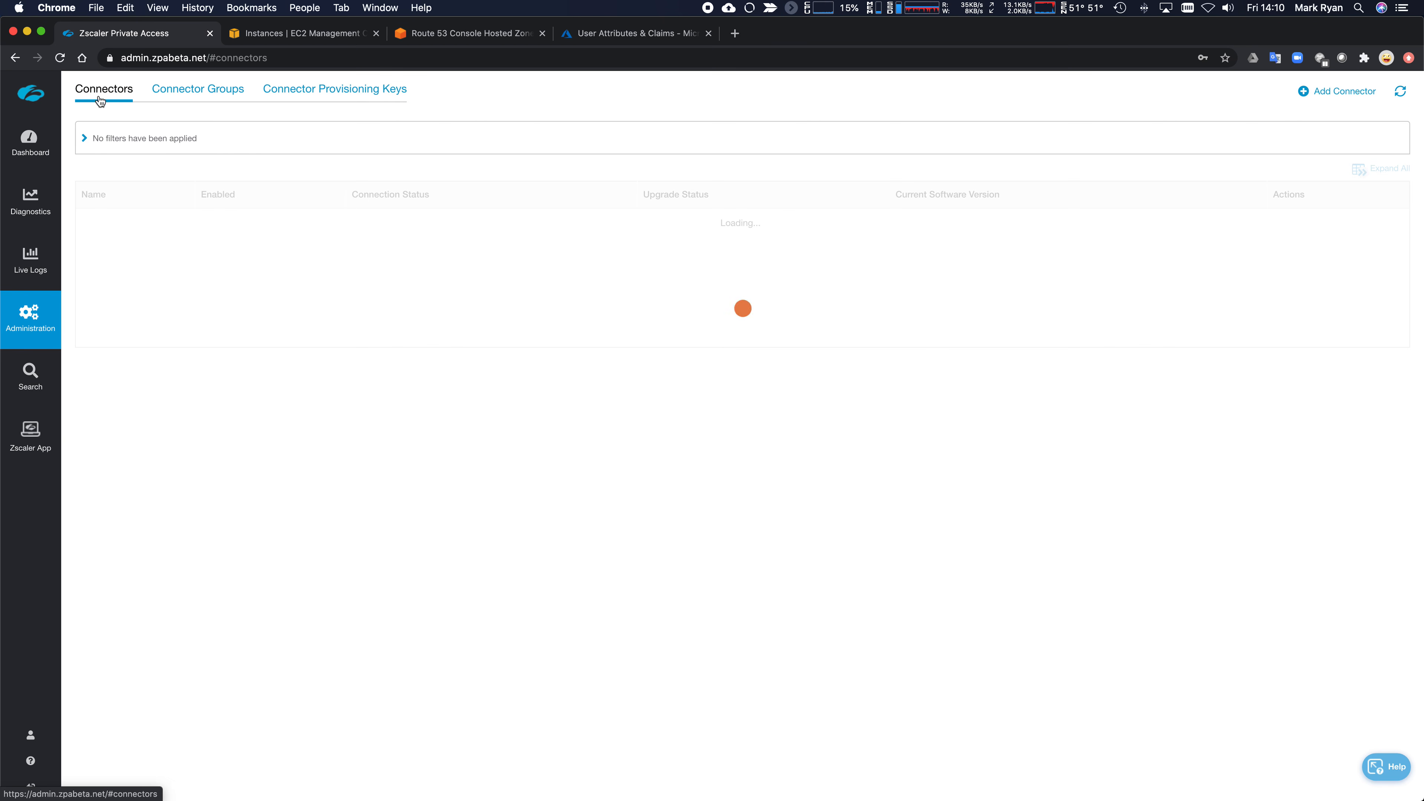
{"action": "left_click", "coordinate": [87, 258]}
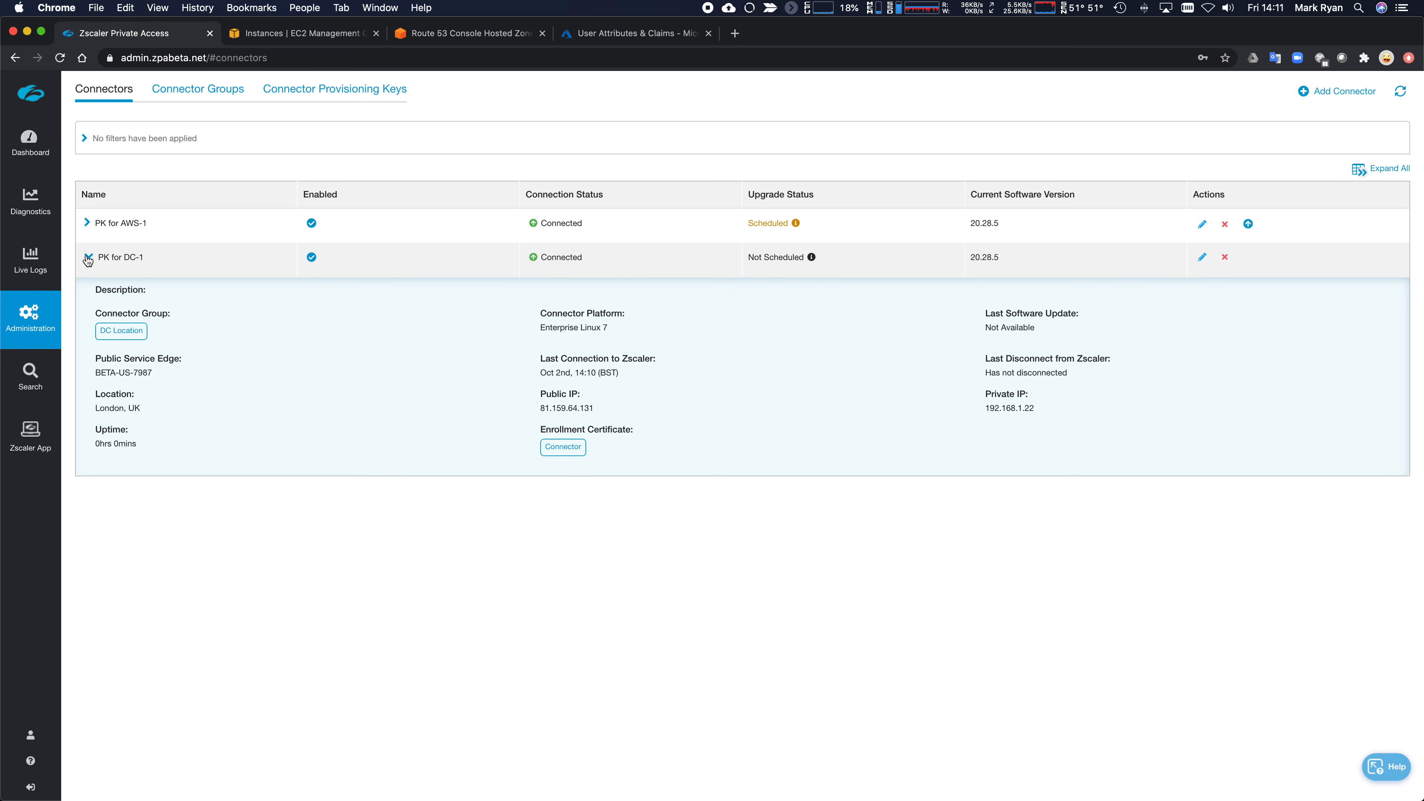
{"action": "left_click", "coordinate": [109, 223]}
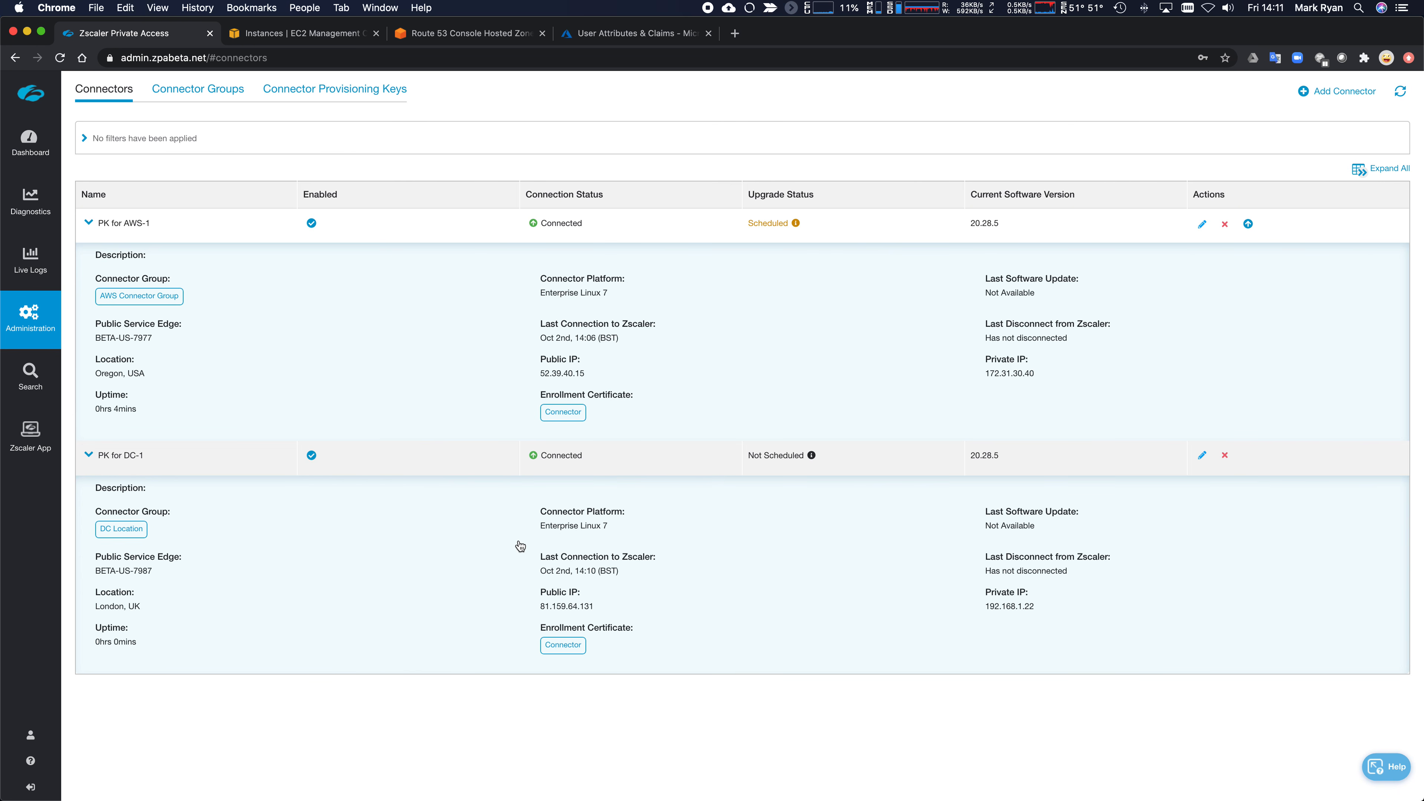
{"action": "key", "text": "super+Tab"}
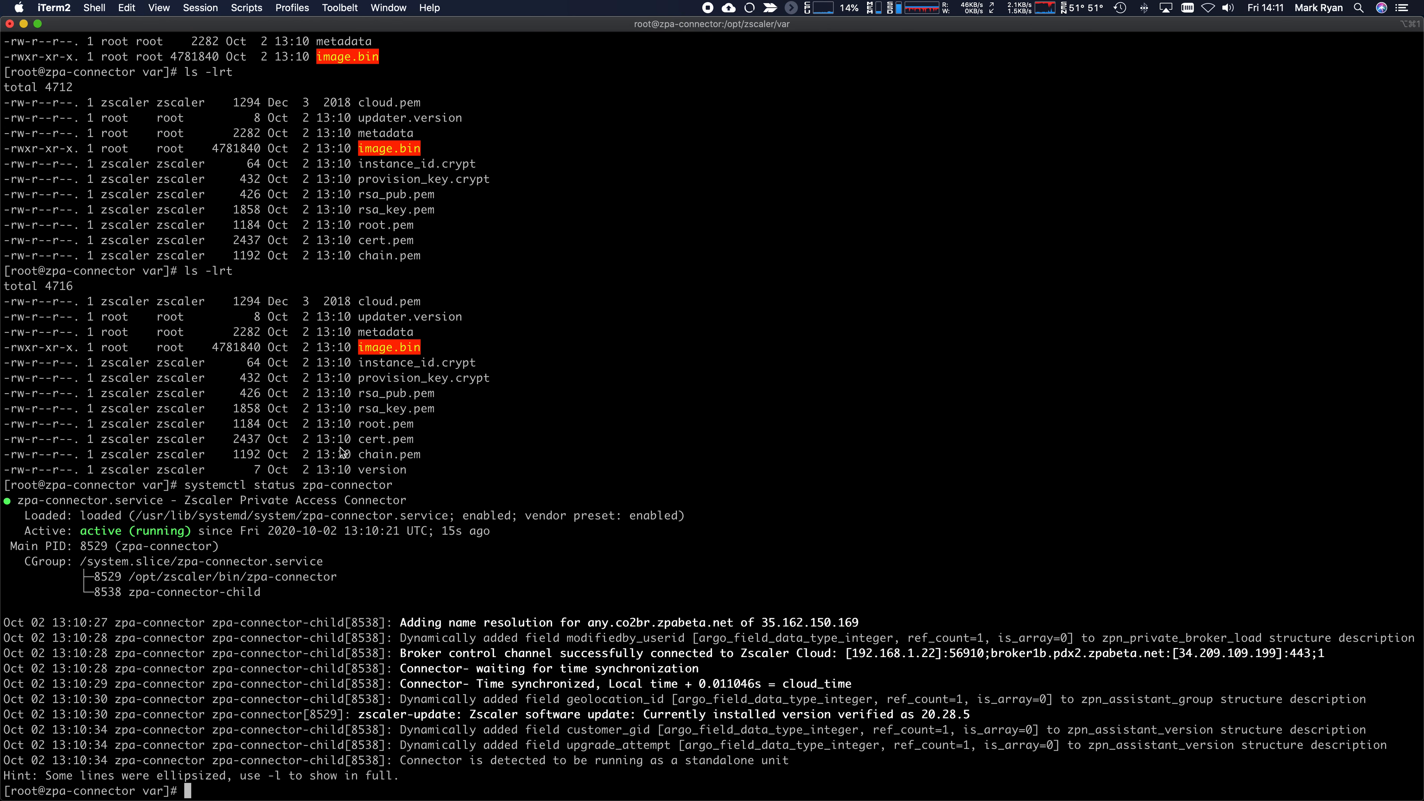
- Ping apache.welshgeek.net from the connector and stop it after replies with 0% loss
{"action": "type", "text": "ping apache.welshgeek.net"}
{"action": "key", "text": "Return"}
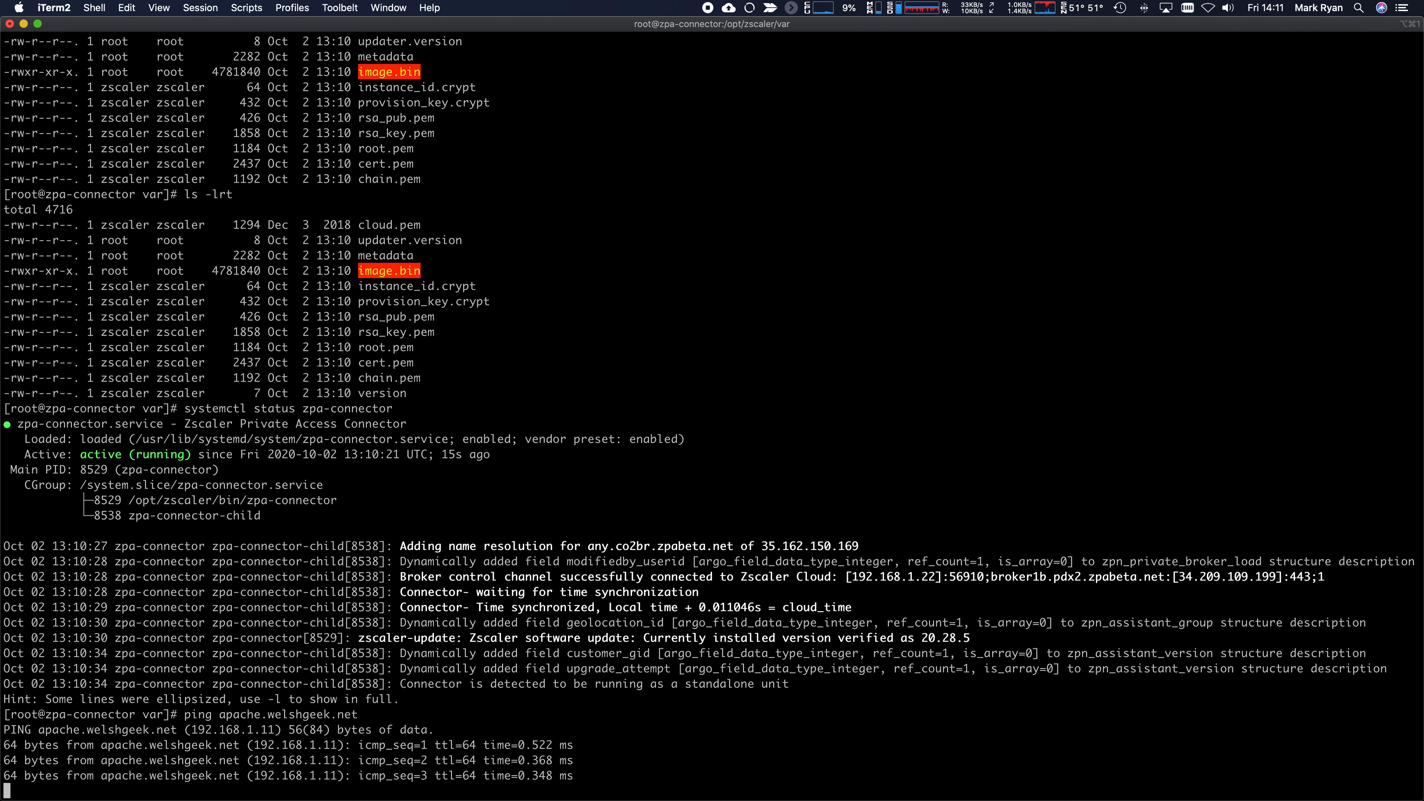
{"action": "key", "text": "ctrl+c"}
{"action": "type", "text": "curl http://apache.welshgeek.net/"}
{"action": "key", "text": "Return"}
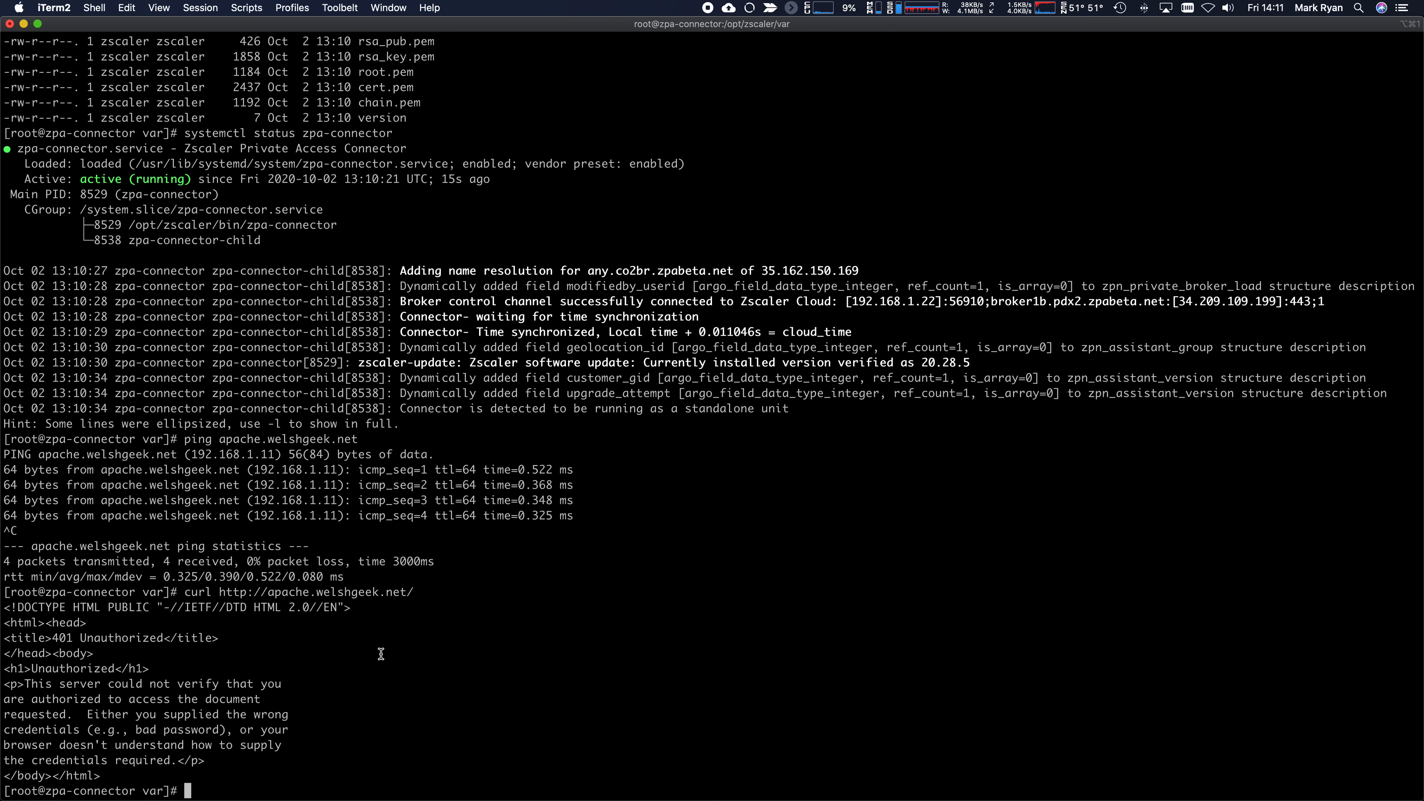
{"action": "key", "text": "super+Tab"}
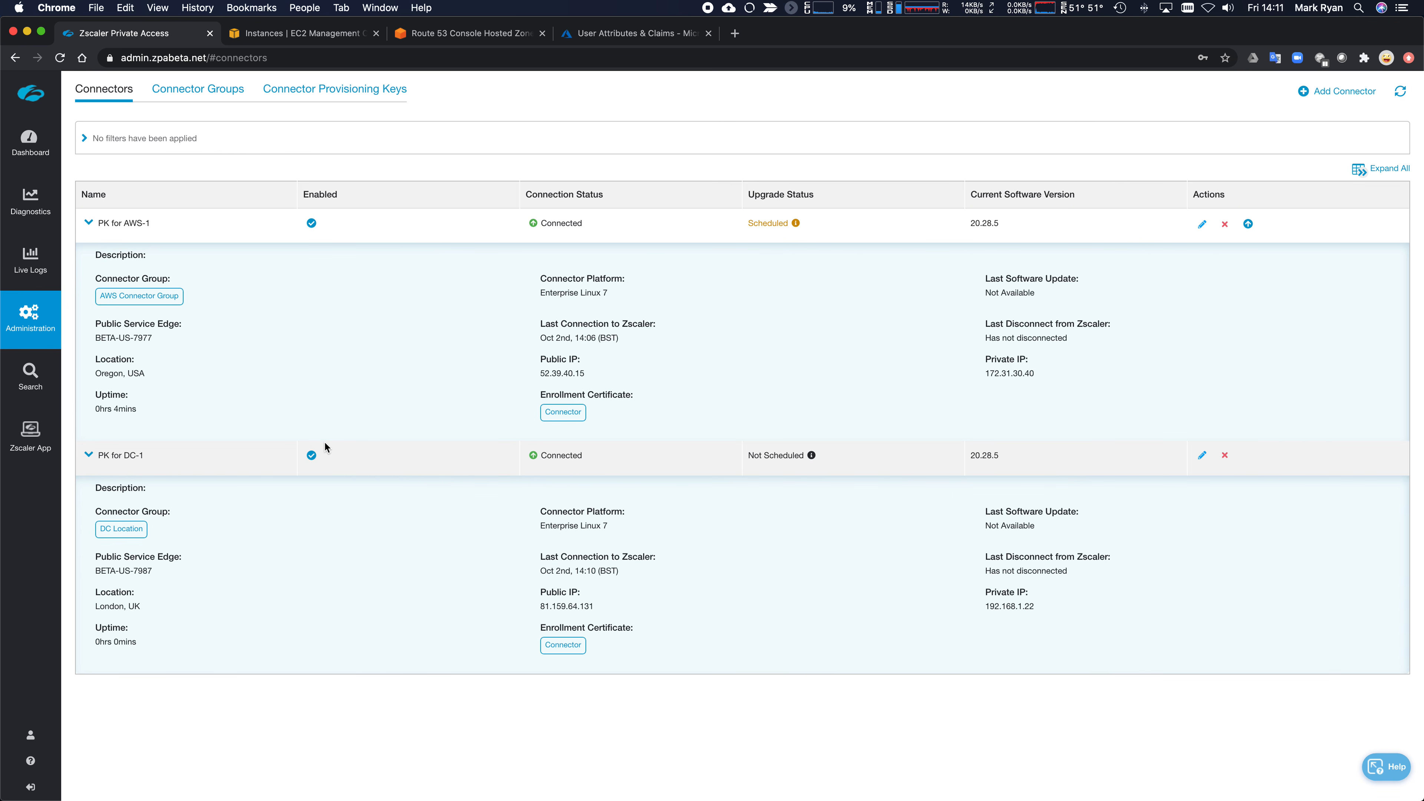
- Add an application segment named 'Wildcard' with description 'Wildcard Domain Appliaation Segment'
{"action": "mouse_move", "coordinate": [51, 348]}
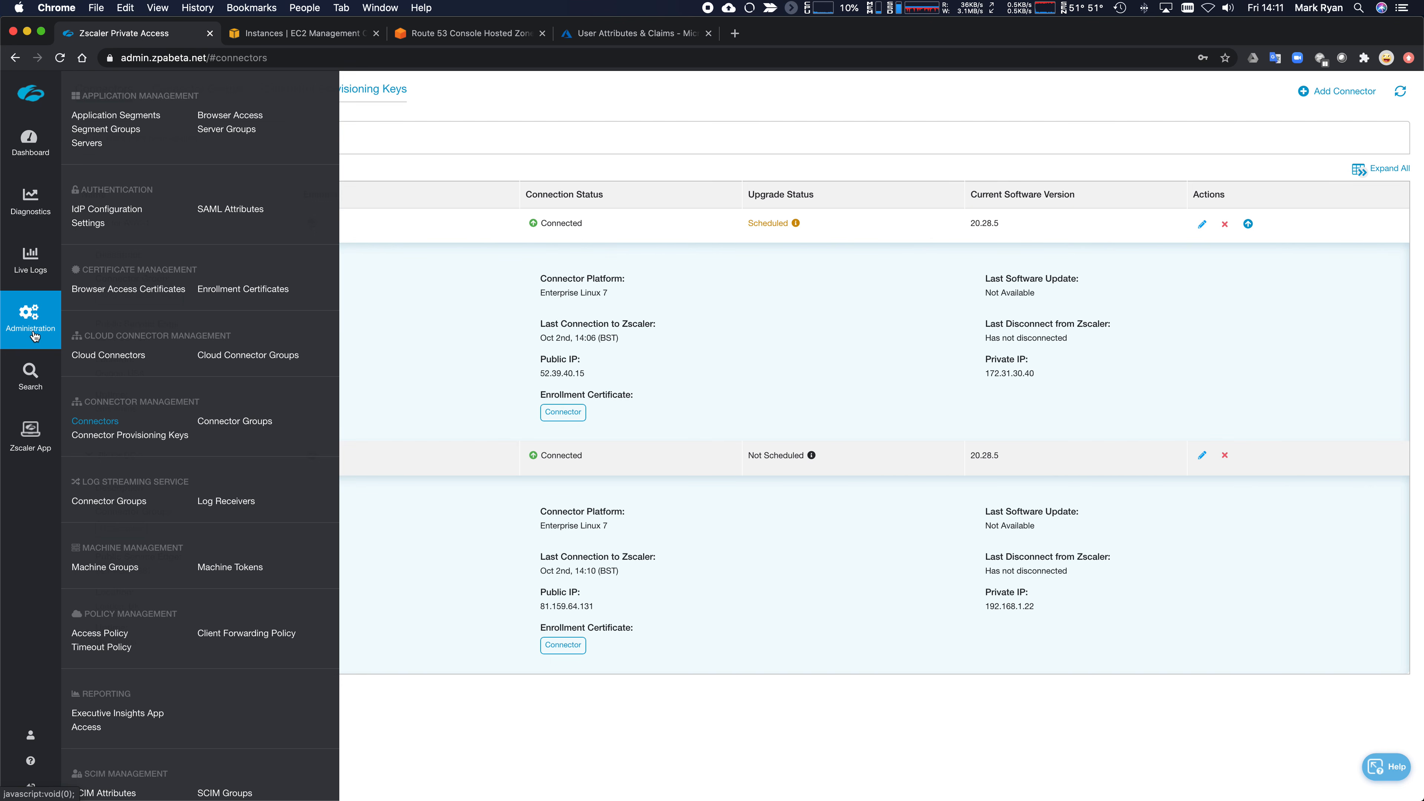
{"action": "left_click", "coordinate": [115, 115]}
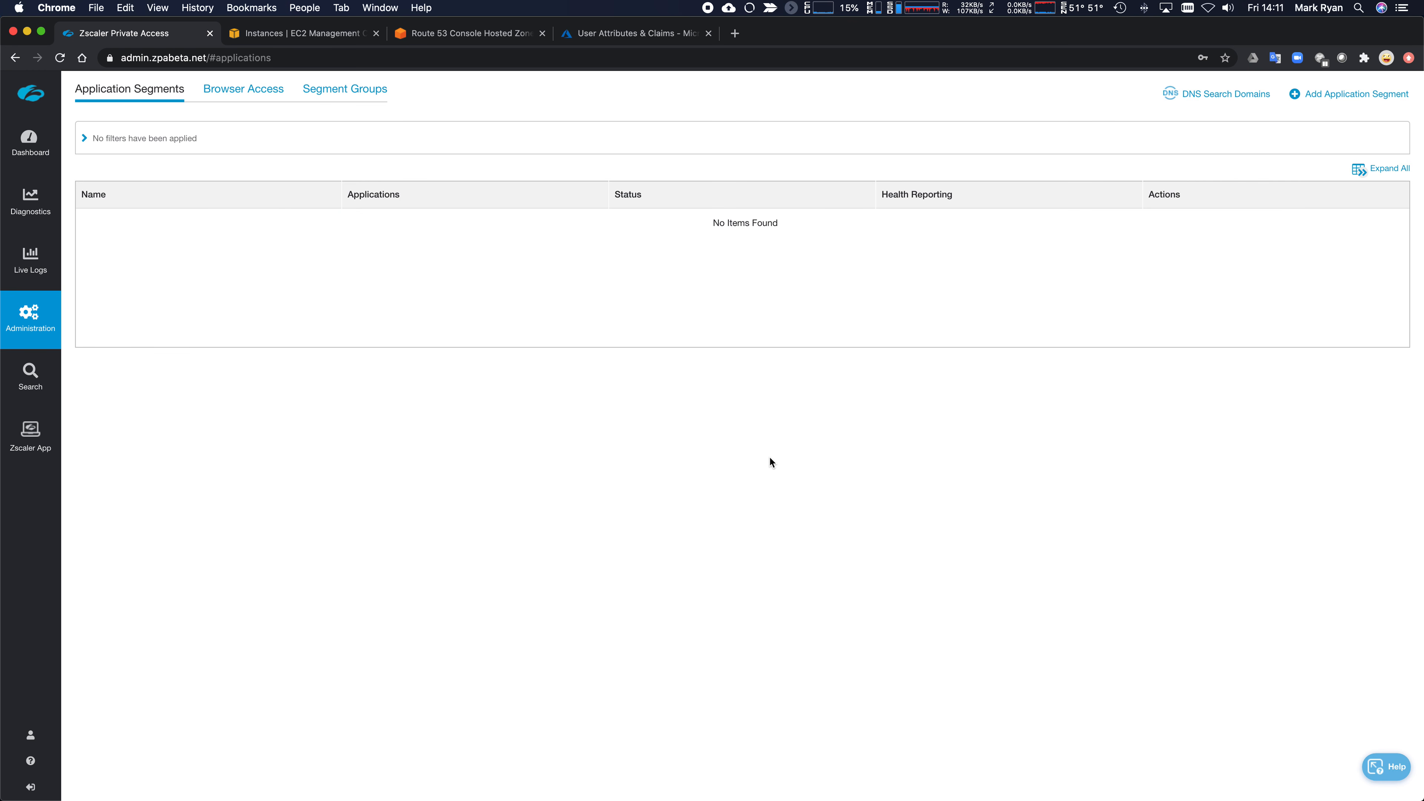
{"action": "left_click", "coordinate": [1330, 95]}
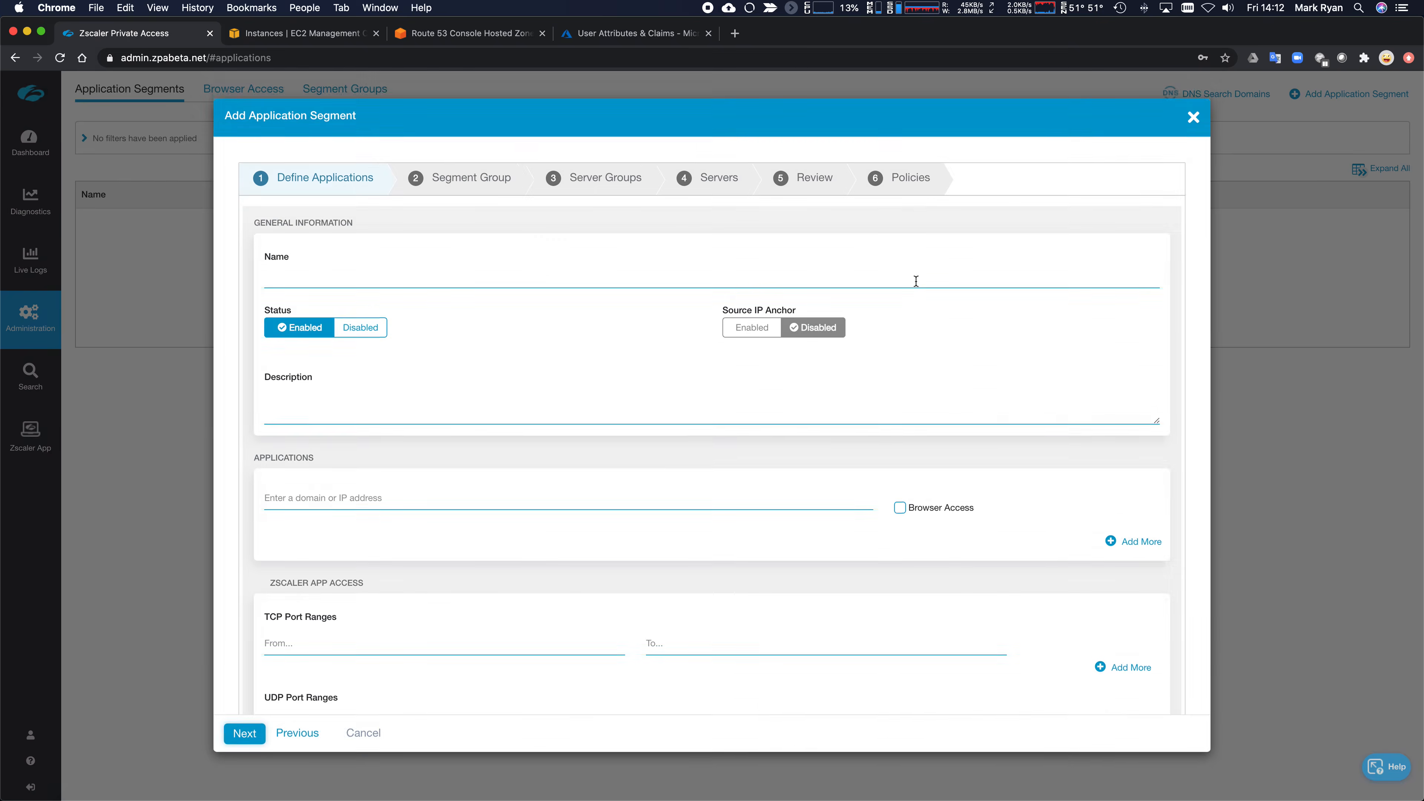
{"action": "left_click", "coordinate": [330, 321]}
{"action": "type", "text": "Wildcard"}
{"action": "key", "text": "Tab"}
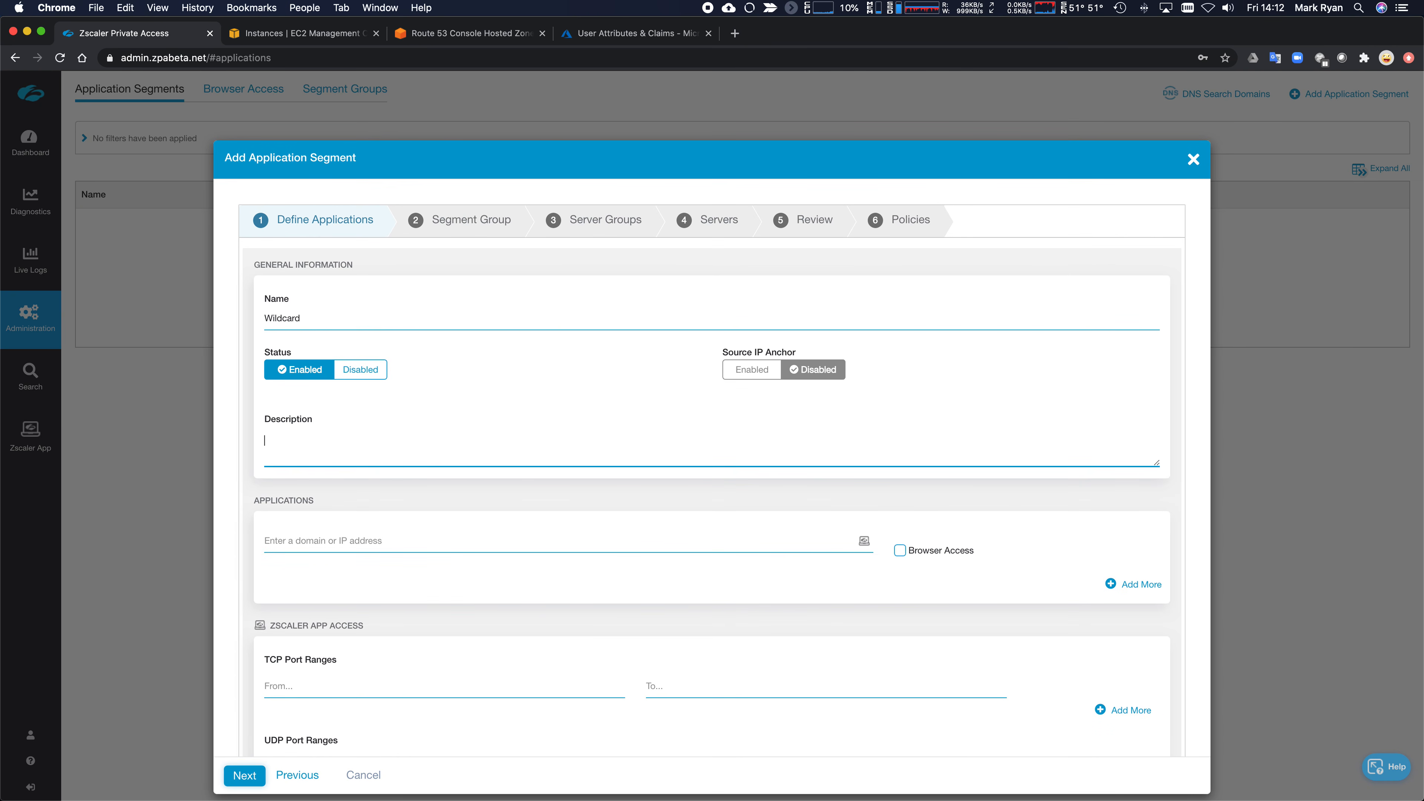
{"action": "type", "text": "Wildcard Domain Applia"}
{"action": "type", "text": "ation Segment"}
- Give it domain *.welshgeek.net with TCP and UDP port ranges 1–65535
{"action": "key", "text": "Tab"}
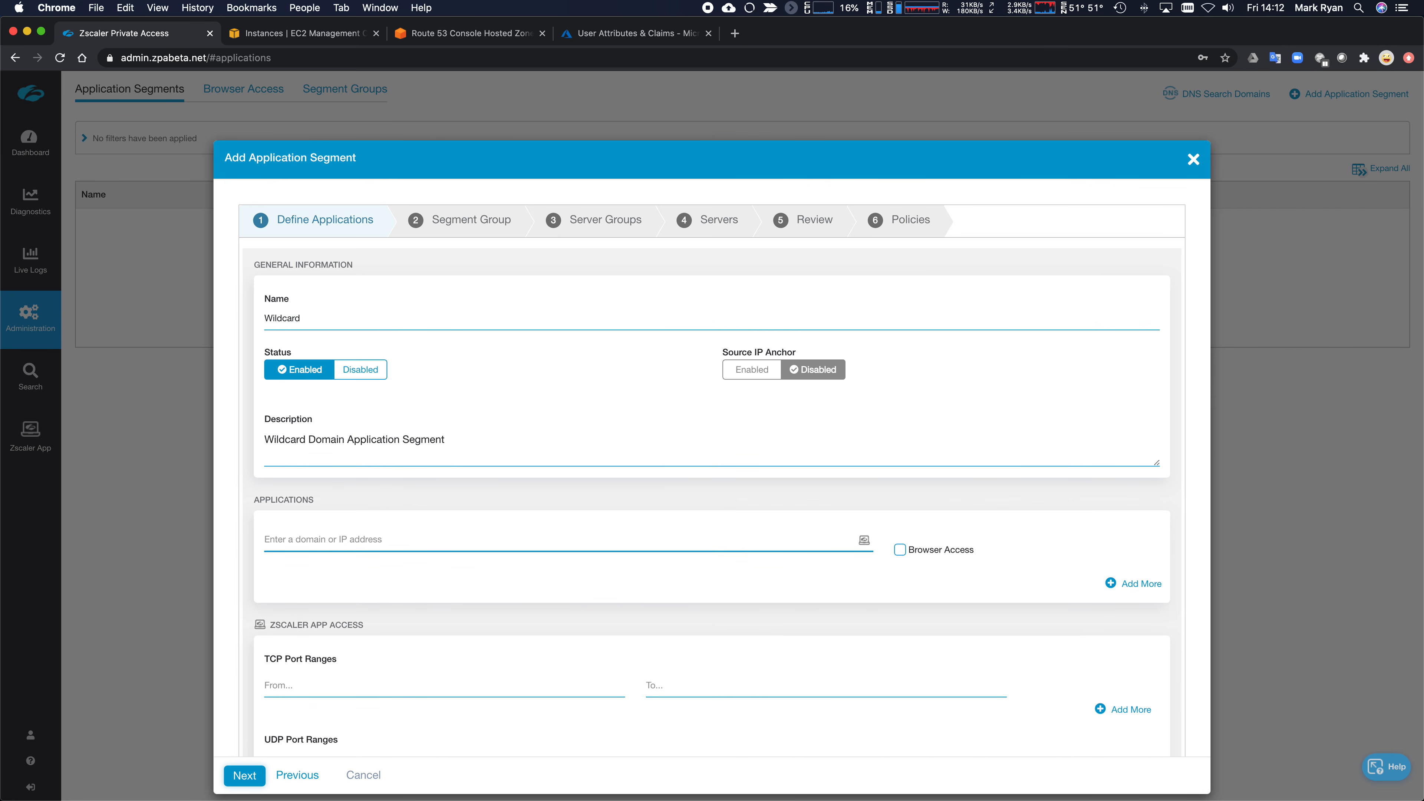
{"action": "type", "text": "*.welshgeek.net"}
{"action": "key", "text": "Tab"}
{"action": "scroll", "coordinate": [725, 395], "scroll_direction": "down", "scroll_amount": 3}
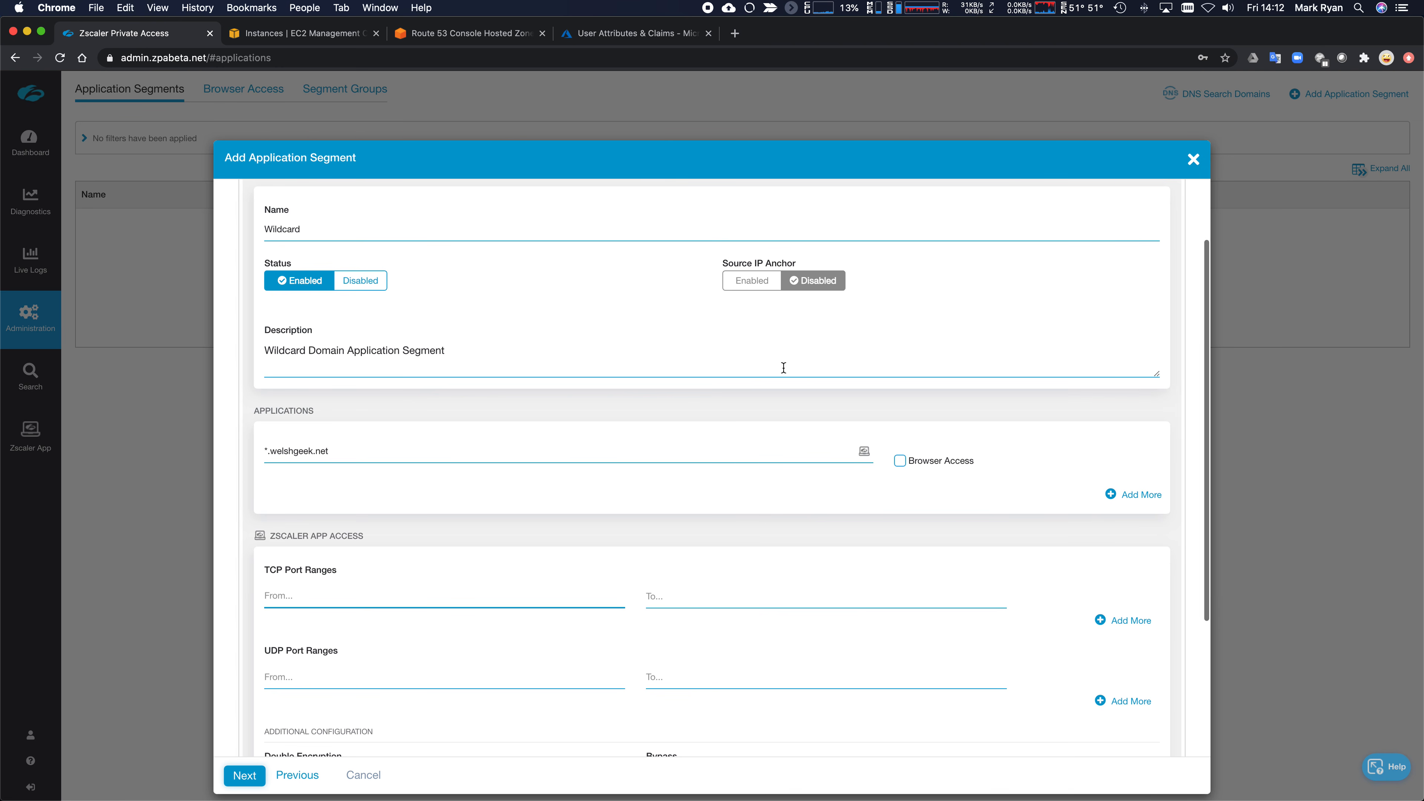
{"action": "type", "text": "1"}
{"action": "key", "text": "Tab"}
{"action": "type", "text": "65535"}
{"action": "key", "text": "Tab"}
{"action": "type", "text": "1"}
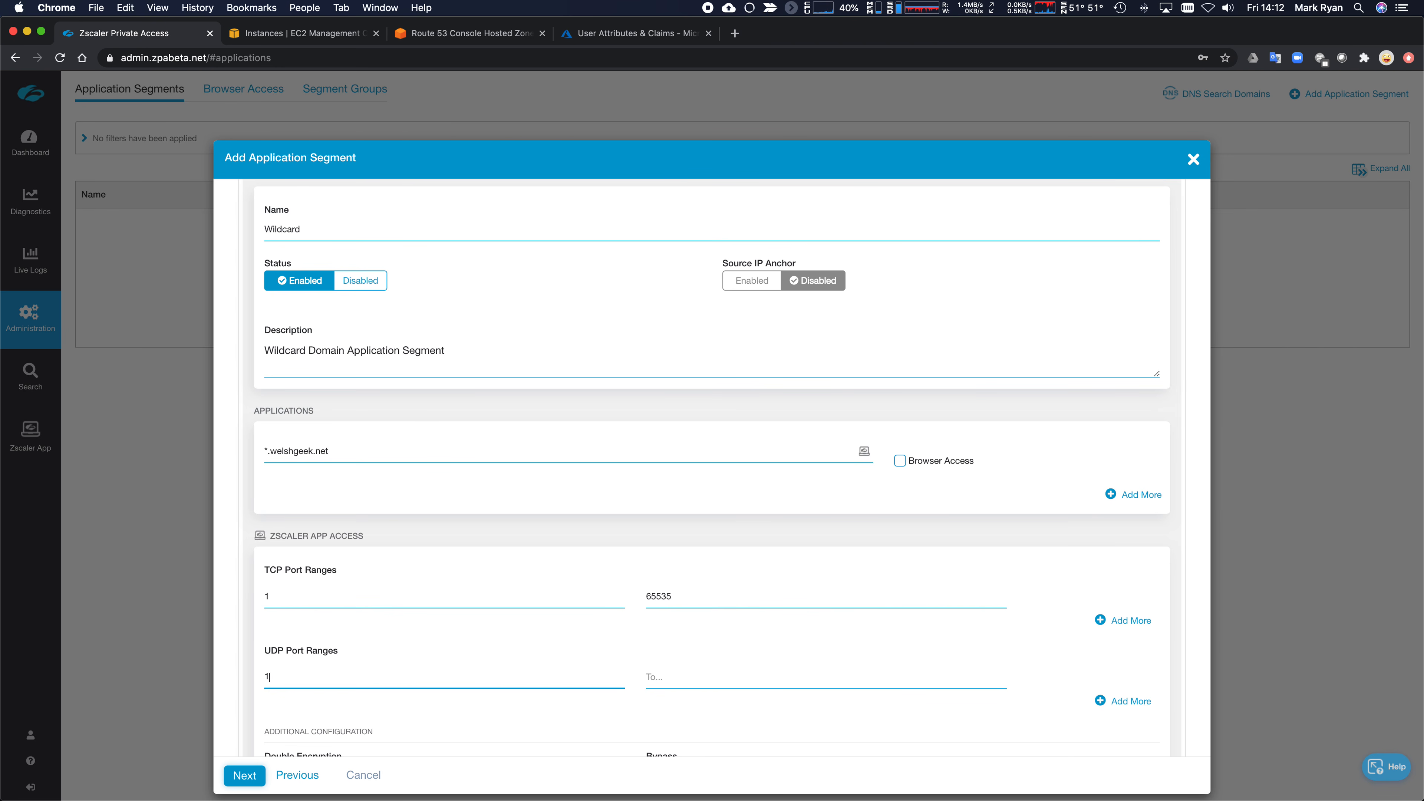
{"action": "key", "text": "Tab"}
{"action": "type", "text": "655"}
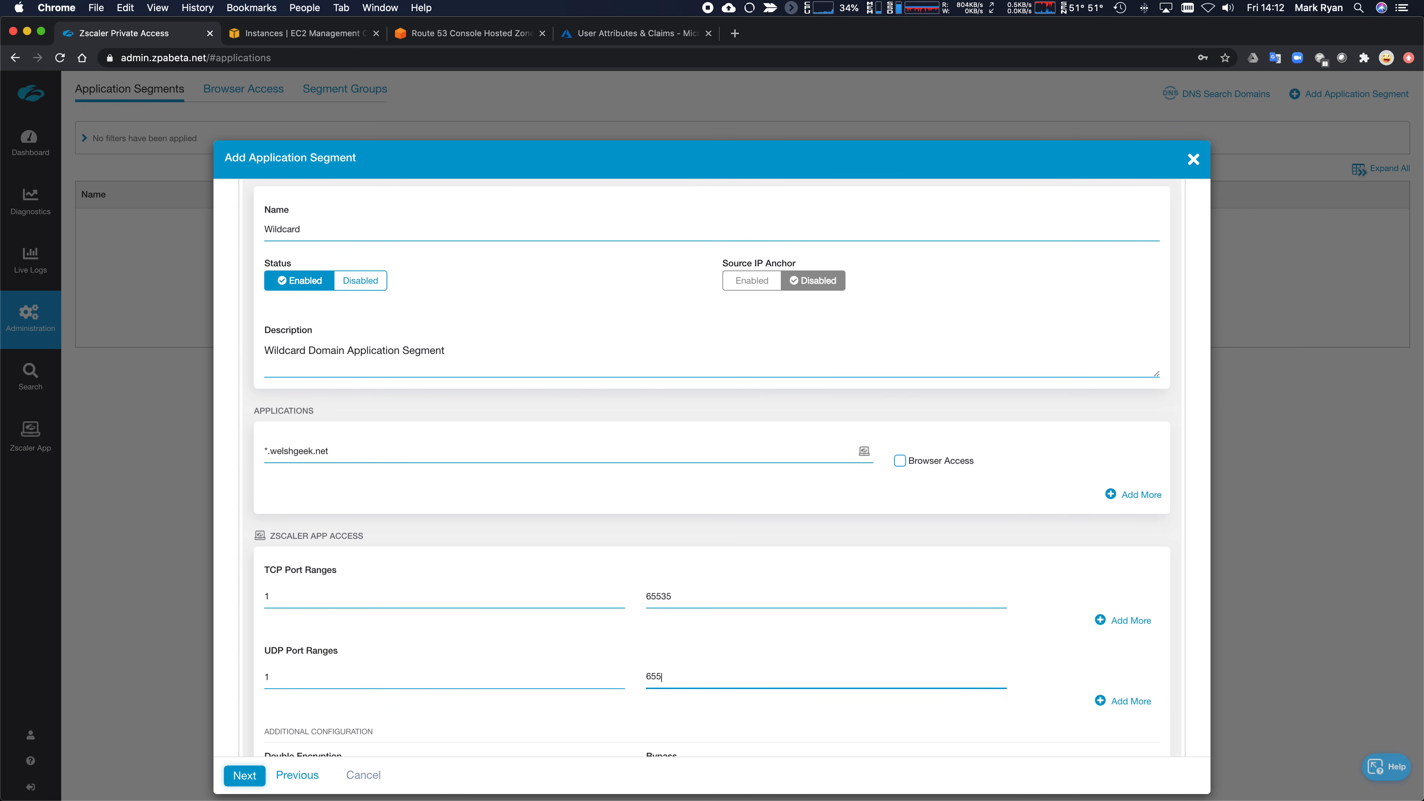
{"action": "type", "text": "35"}
{"action": "scroll", "coordinate": [679, 422], "scroll_direction": "down", "scroll_amount": 5}
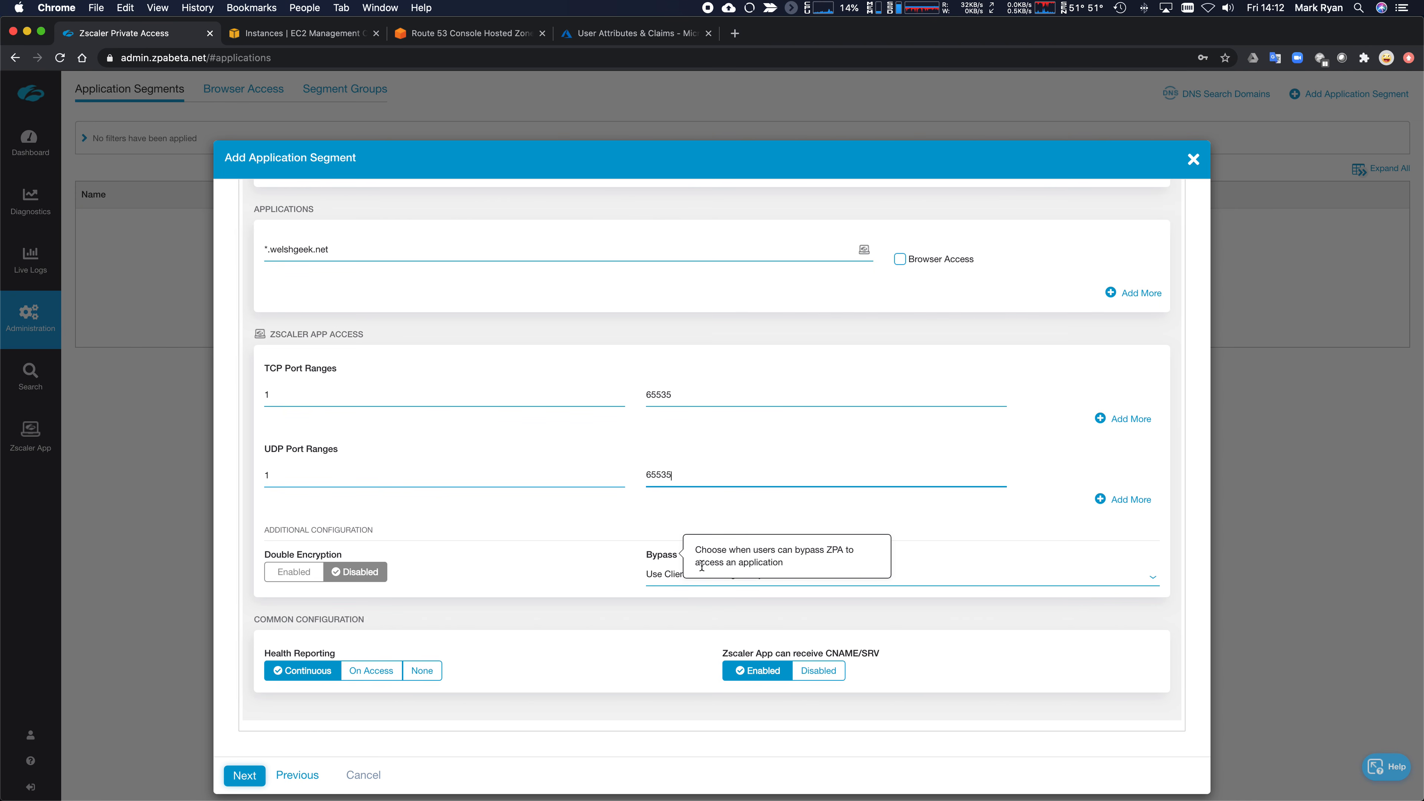
- Set bypass to On Corporate Network and health reporting to On Access, overriding the DNS port 53 warning
{"action": "left_click", "coordinate": [665, 576]}
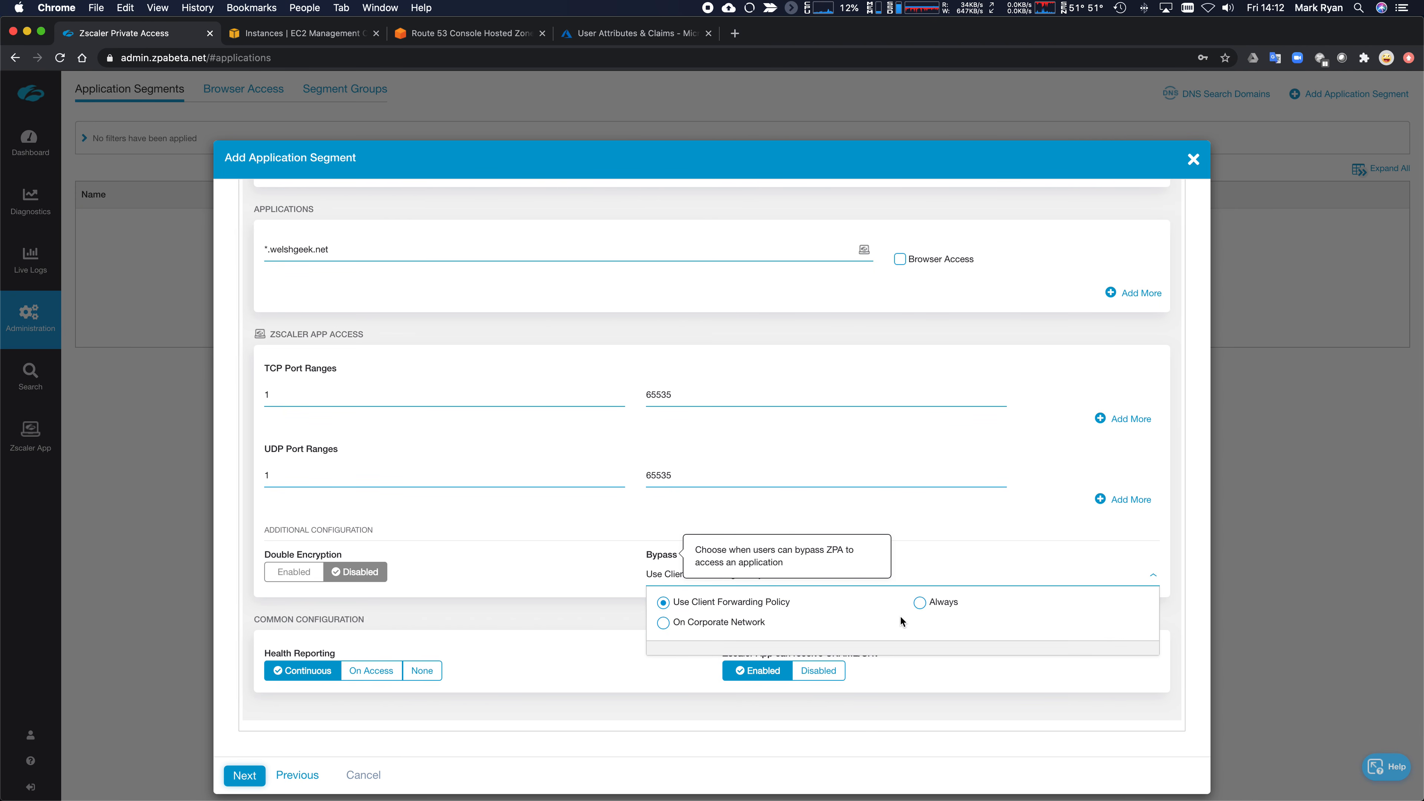
{"action": "left_click", "coordinate": [729, 624]}
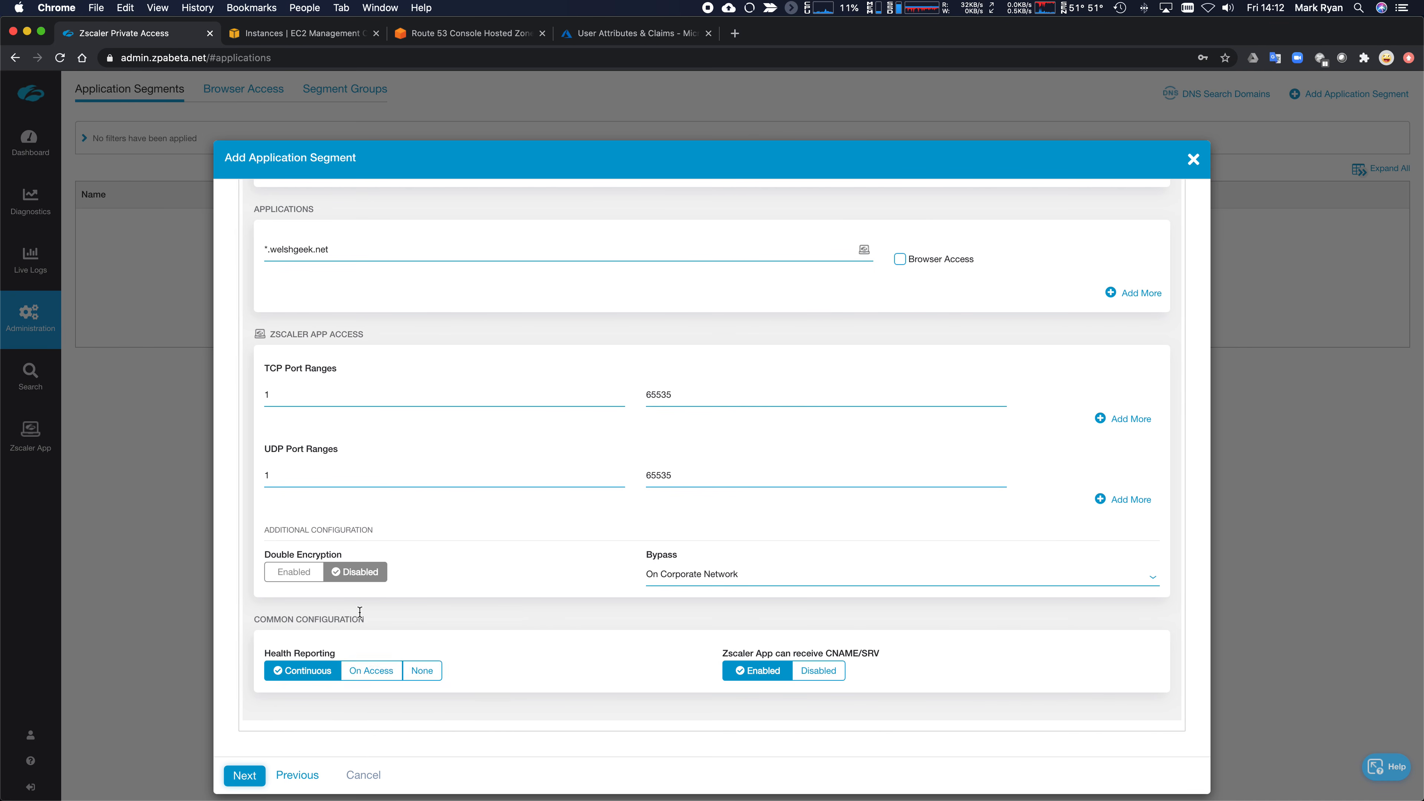
{"action": "left_click", "coordinate": [422, 671]}
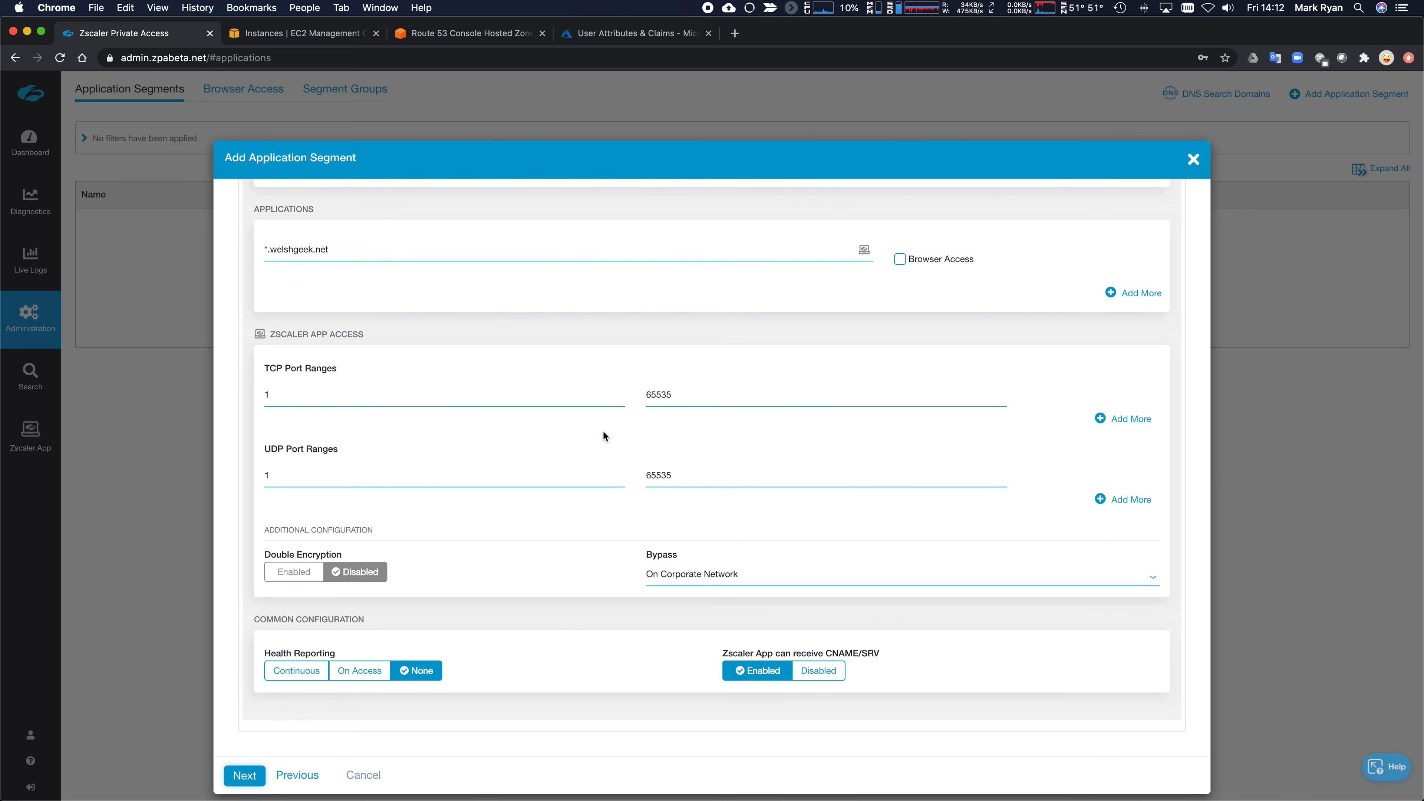
{"action": "left_click", "coordinate": [362, 670]}
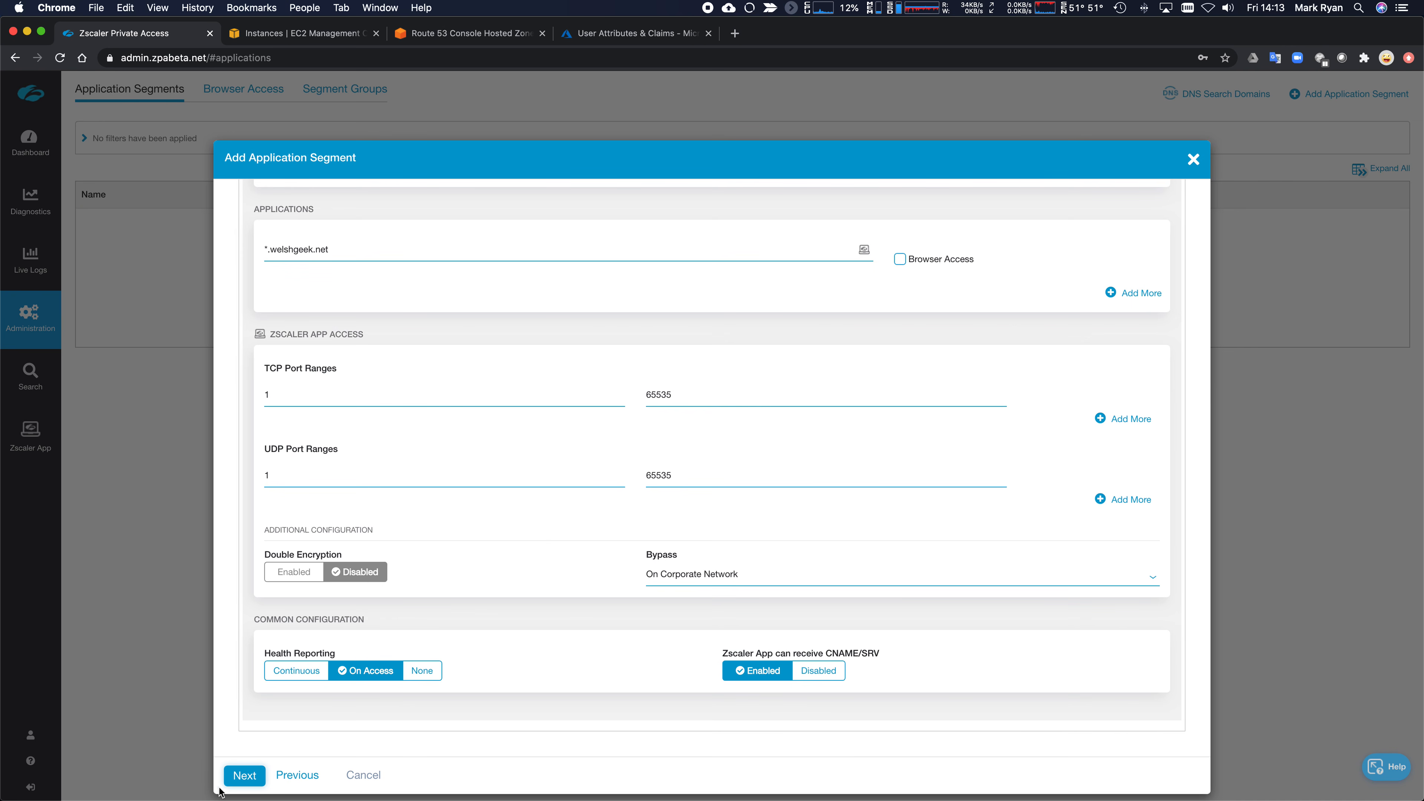
{"action": "left_click", "coordinate": [246, 776]}
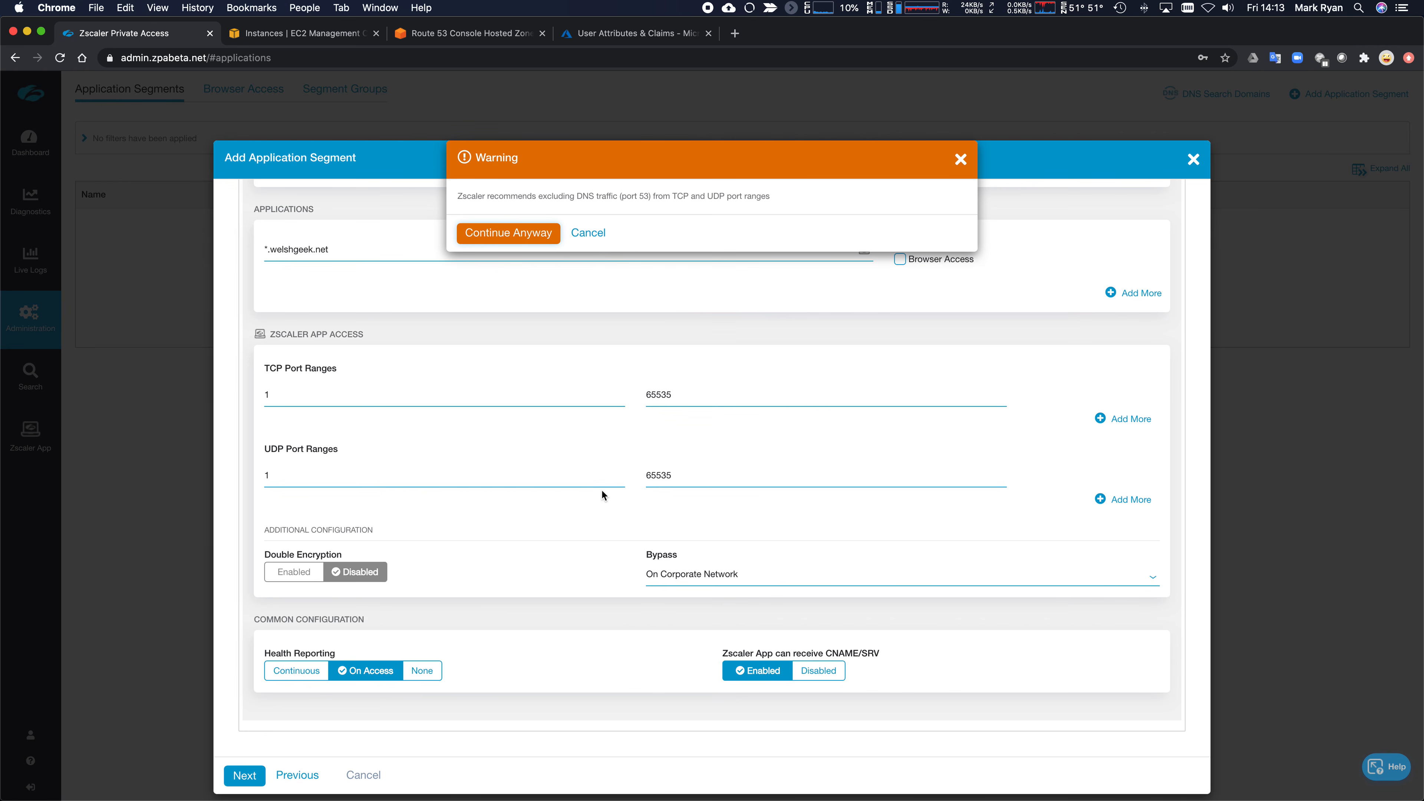
{"action": "left_click", "coordinate": [510, 232]}
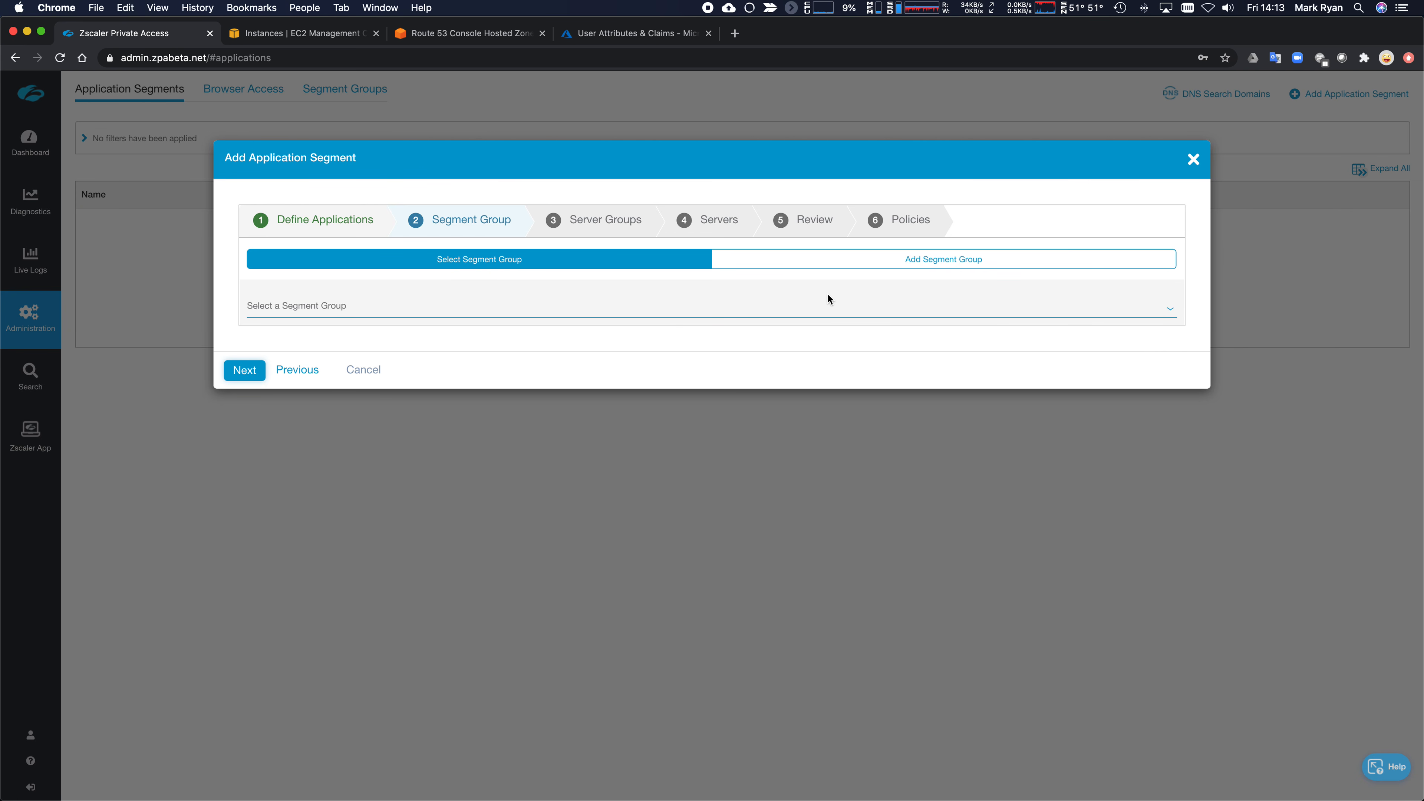
- Add a new segment group named 'Internal Applications' and confirm it
{"action": "left_click", "coordinate": [931, 270]}
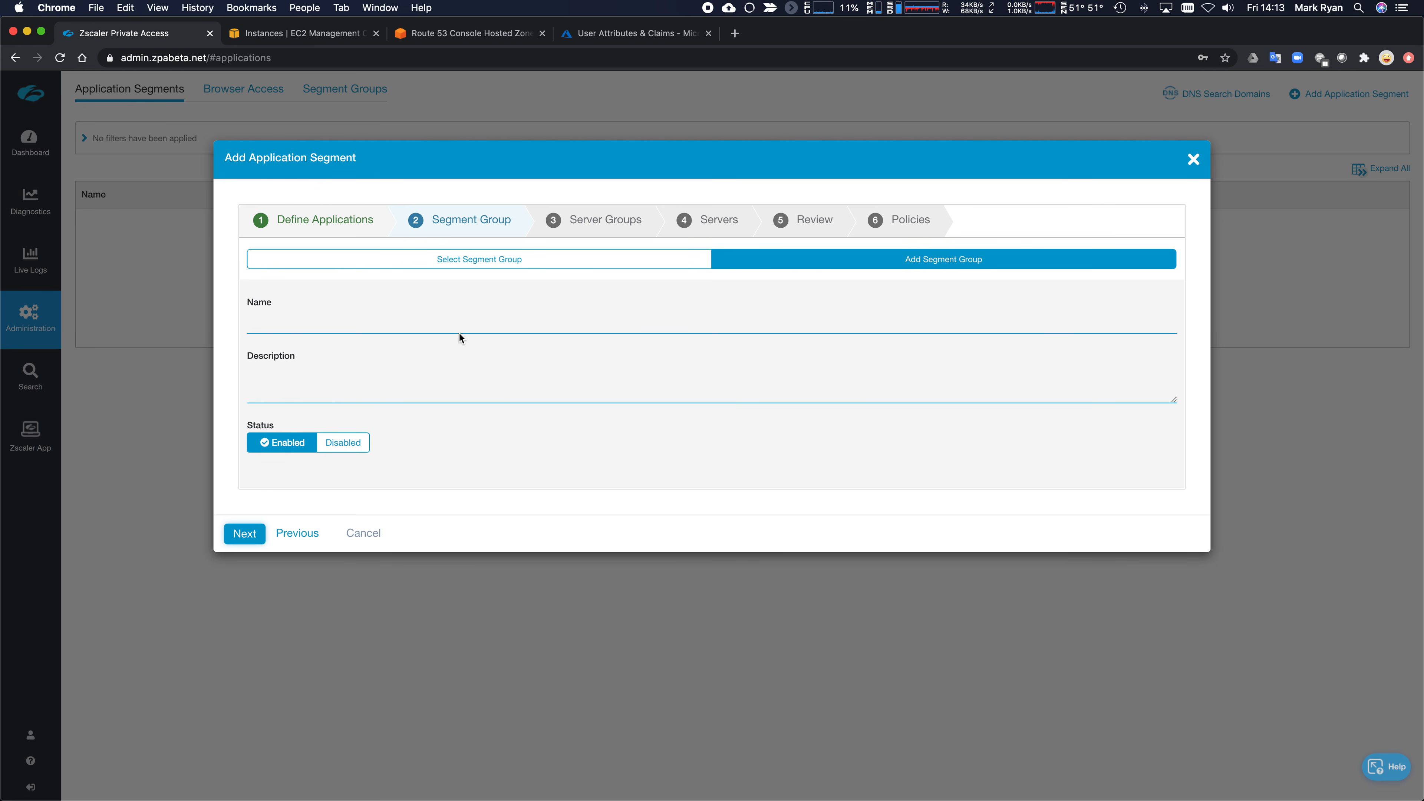
{"action": "left_click", "coordinate": [433, 327]}
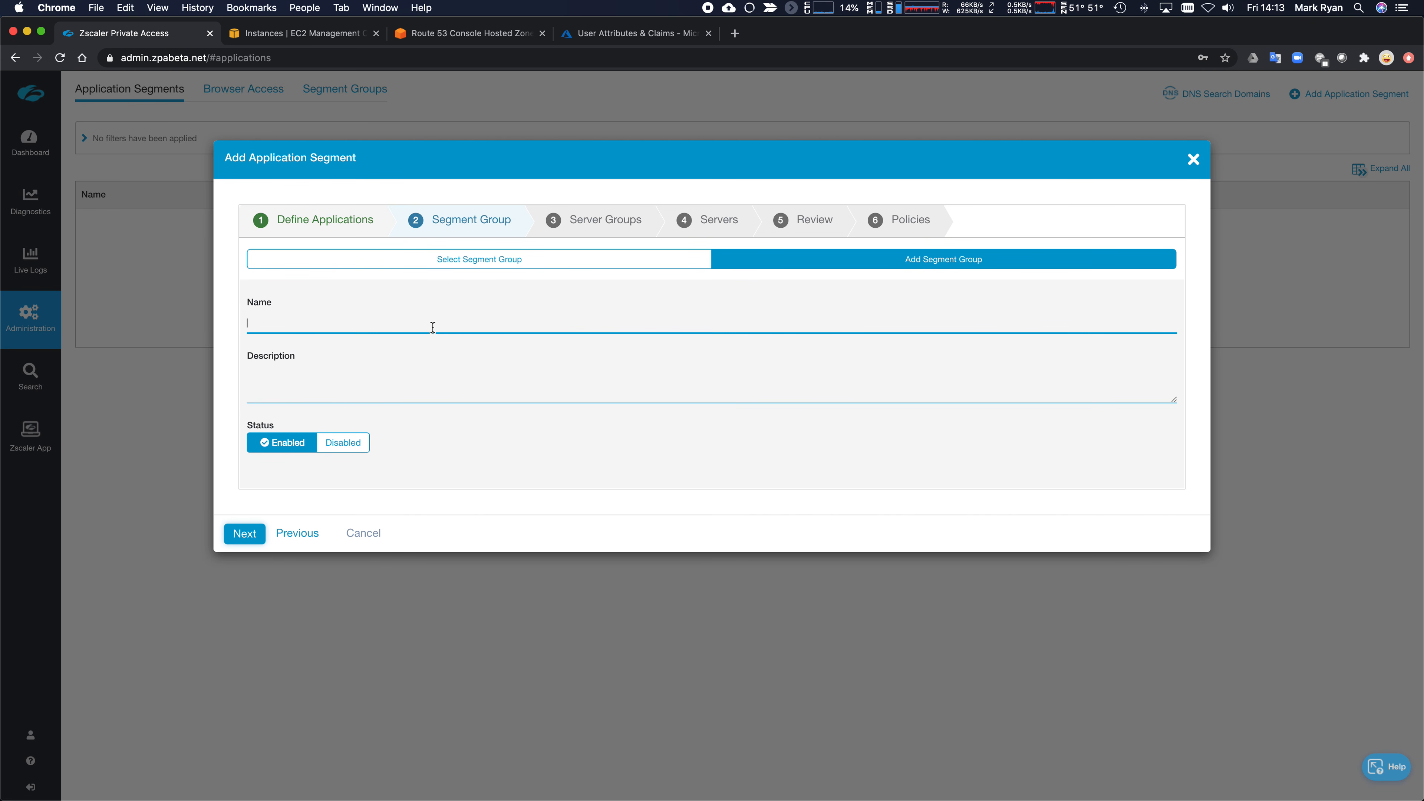
{"action": "type", "text": "Internal Applications"}
{"action": "key", "text": "Tab"}
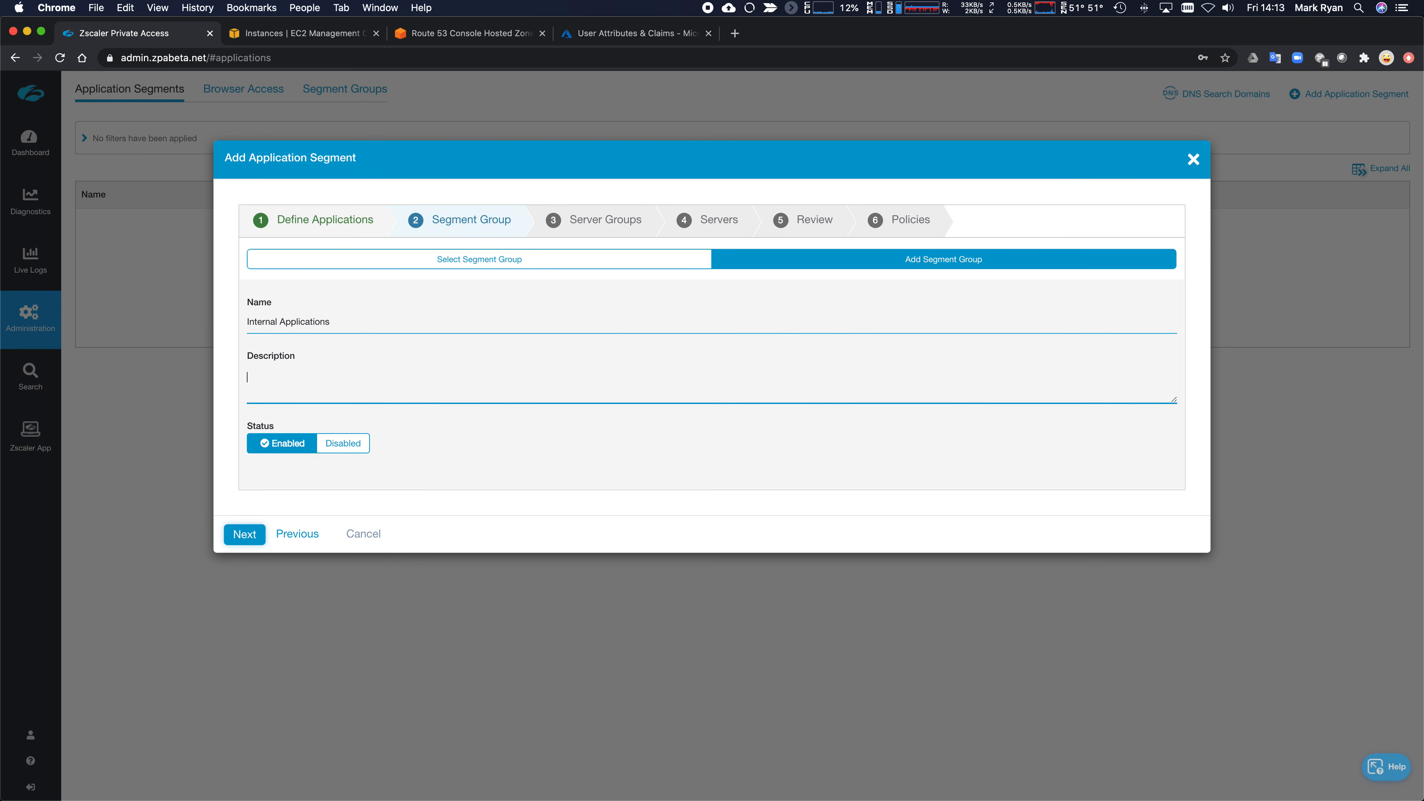
{"action": "left_click", "coordinate": [245, 536]}
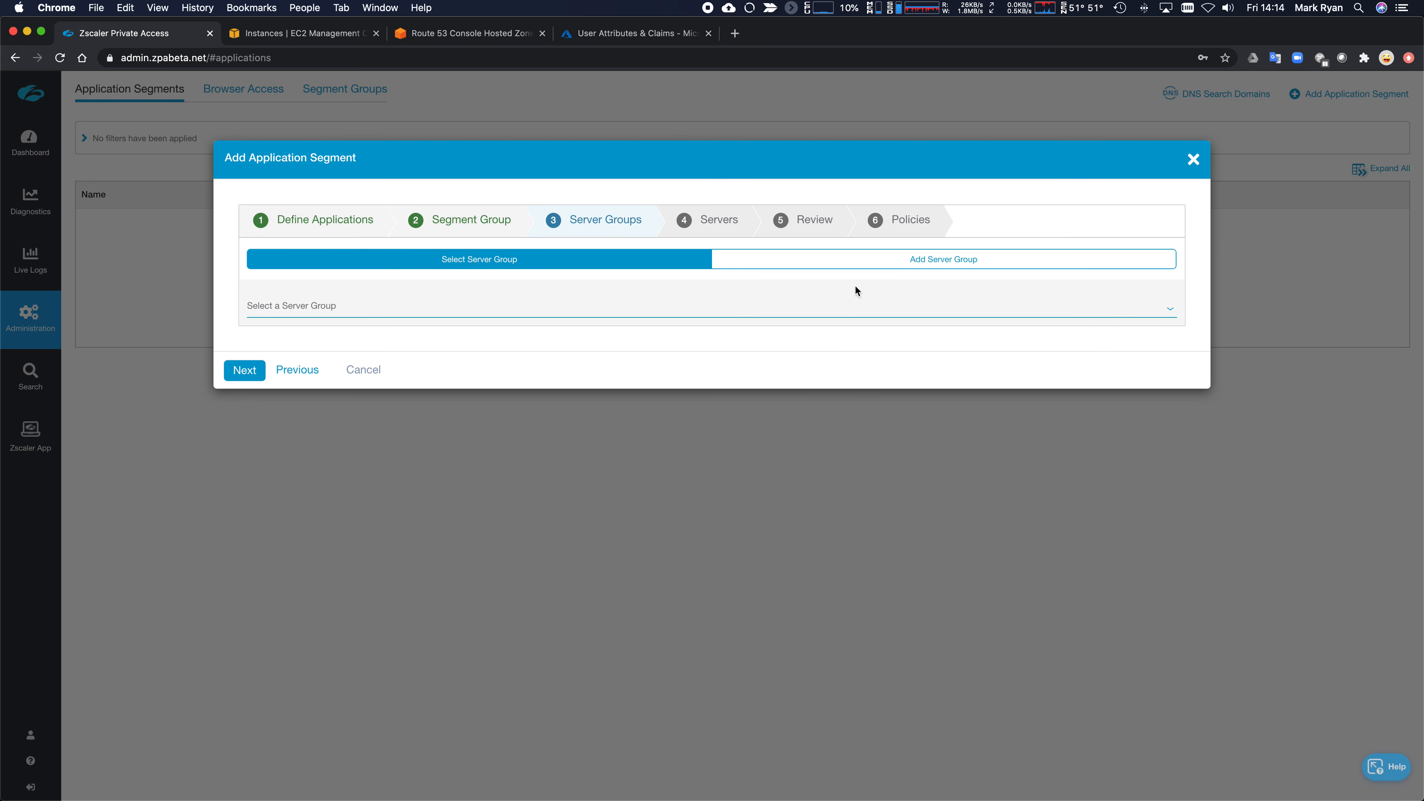
- Start a new server group 'Dynamic Server Discovery' described as 'All Dynamic Servers discovered'
{"action": "left_click", "coordinate": [887, 264]}
{"action": "left_click", "coordinate": [564, 318]}
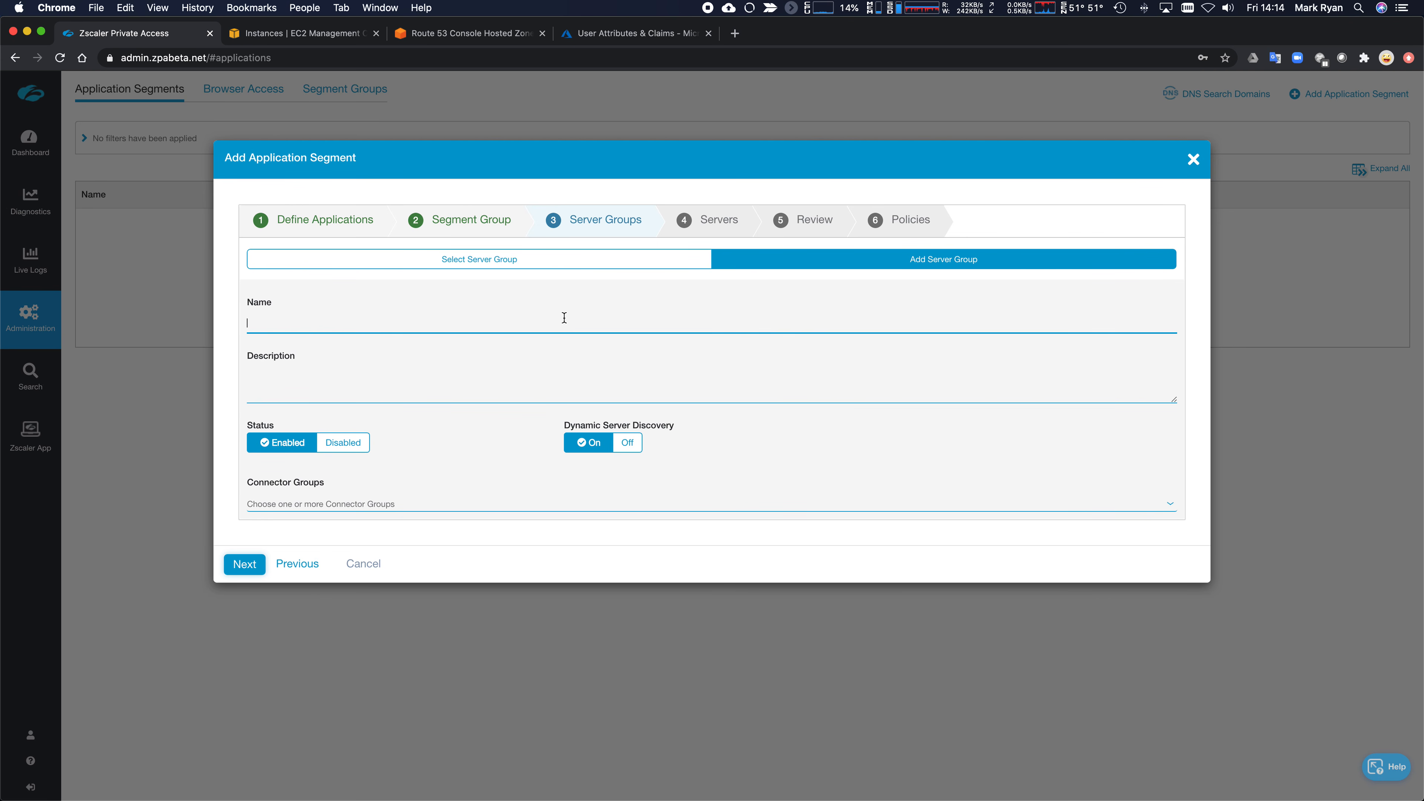
{"action": "type", "text": "Dynamic Server Discovery"}
{"action": "key", "text": "Tab"}
{"action": "type", "text": "All Dynamic Server"}
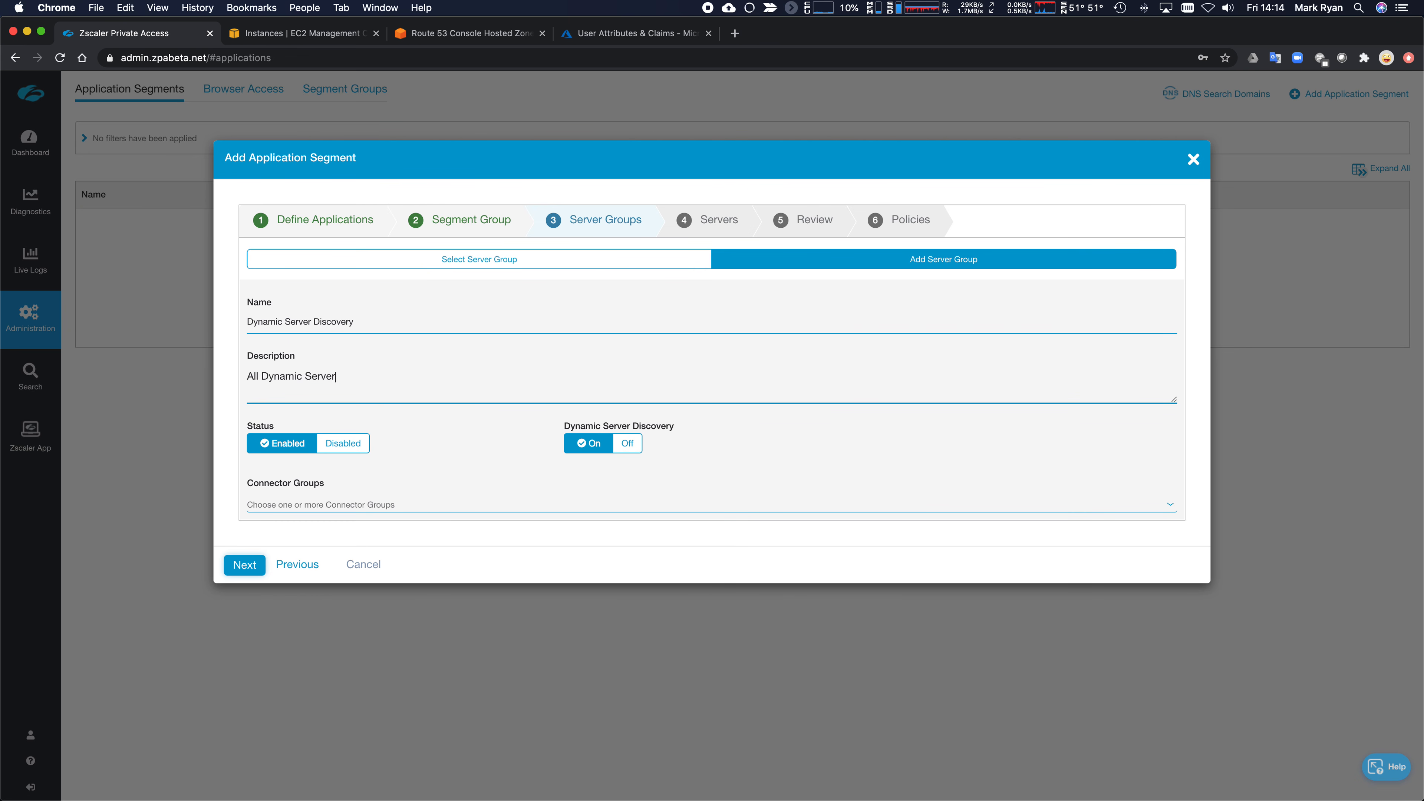
{"action": "type", "text": "s discvovered"}
{"action": "key", "text": "BackSpace"}
{"action": "key", "text": "BackSpace"}
{"action": "key", "text": "BackSpace"}
{"action": "key", "text": "BackSpace"}
{"action": "key", "text": "BackSpace"}
{"action": "key", "text": "BackSpace"}
{"action": "key", "text": "BackSpace"}
{"action": "type", "text": "overed"}
- Assign AWS Connector Group and DC Location to the server group and continue to Review
{"action": "left_click", "coordinate": [375, 503]}
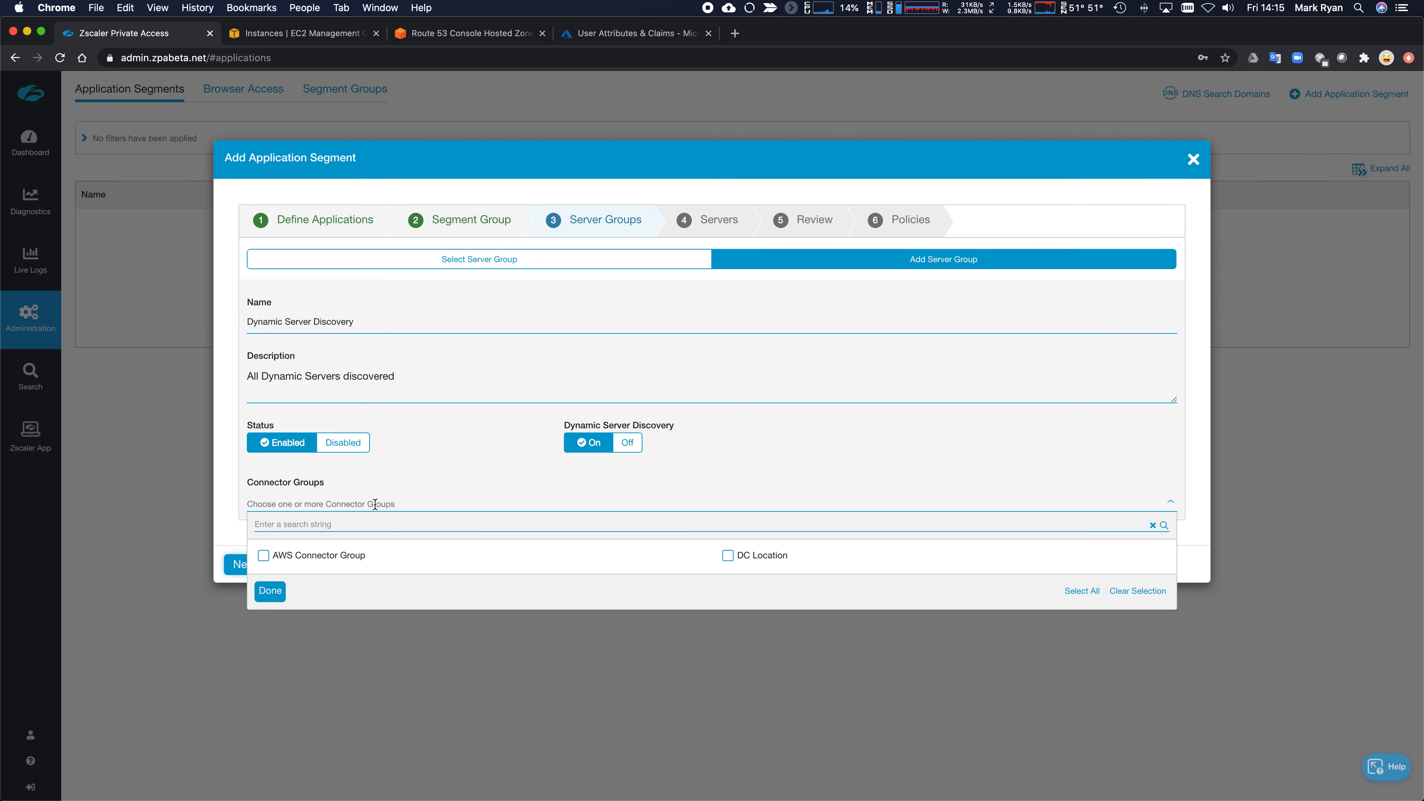
{"action": "left_click", "coordinate": [265, 557]}
{"action": "left_click", "coordinate": [734, 558]}
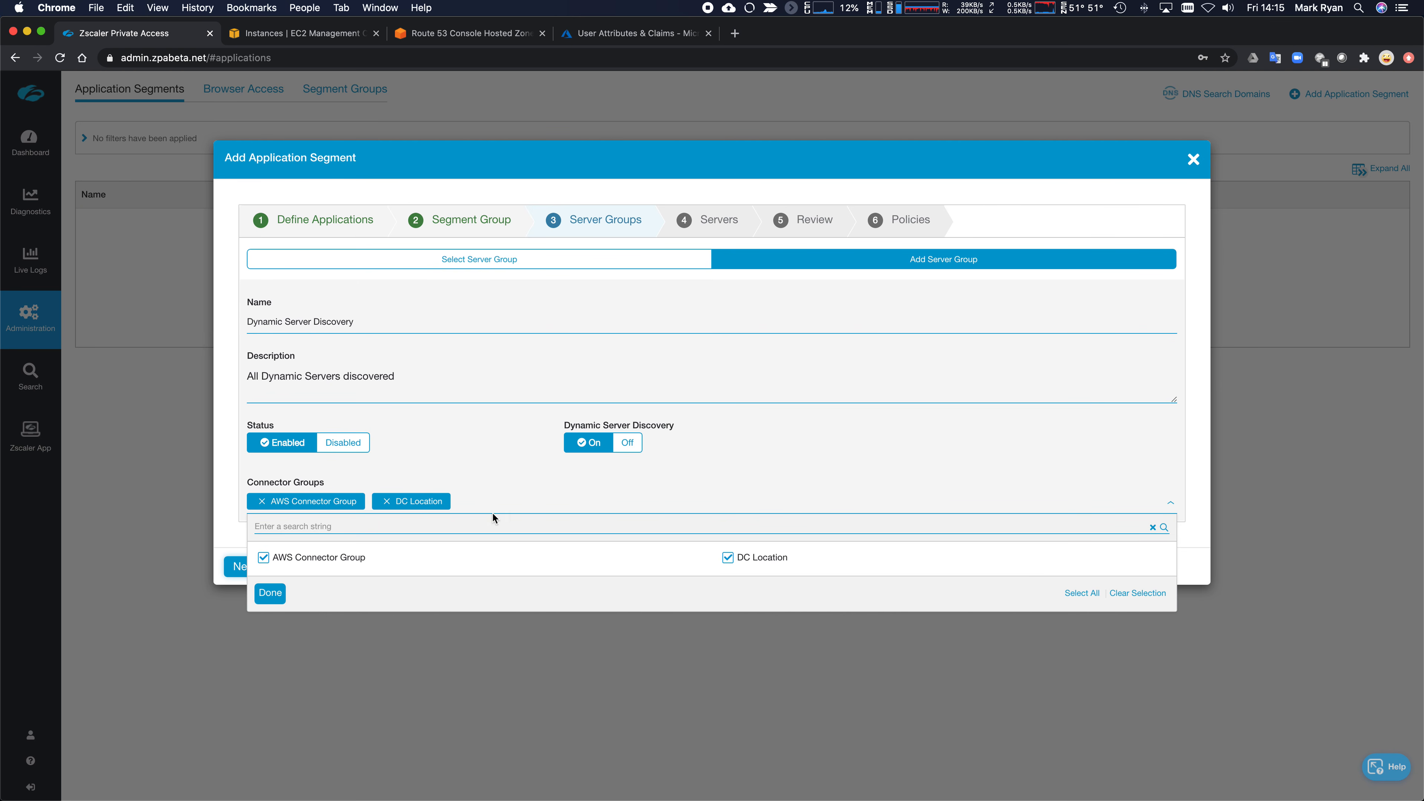
{"action": "left_click", "coordinate": [479, 481]}
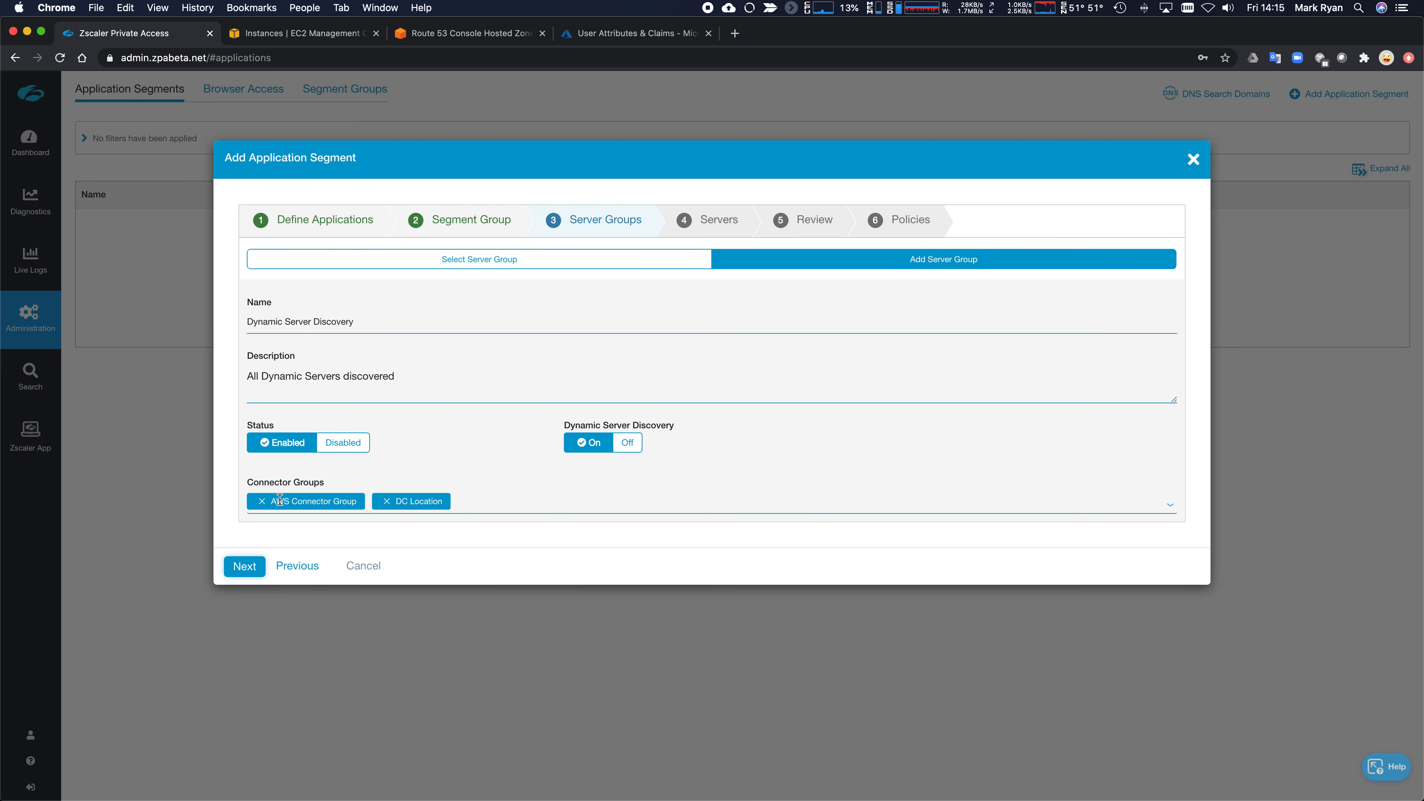
{"action": "left_click", "coordinate": [247, 568]}
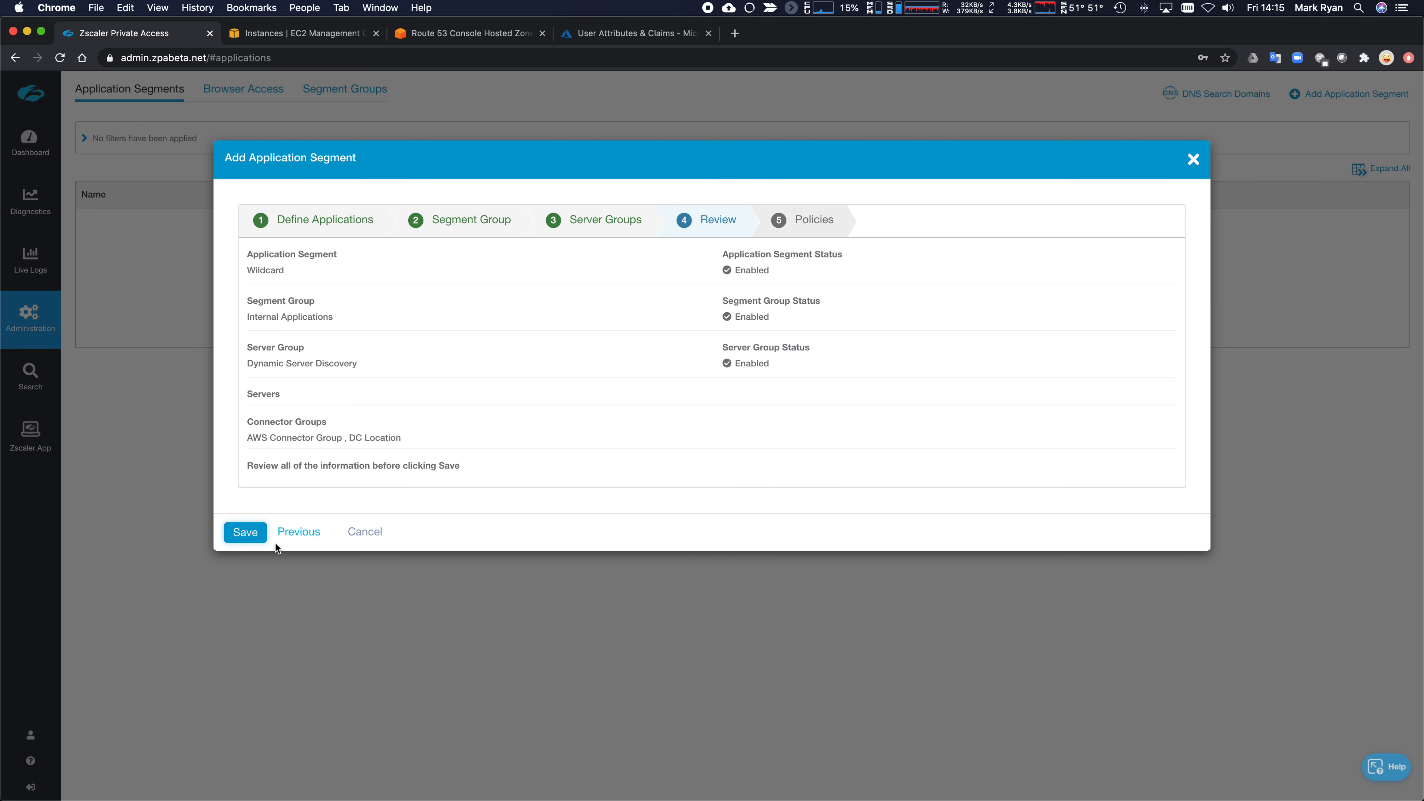
- Save the Wildcard application segment and start an access policy rule named 'Default Allow'
{"action": "left_click", "coordinate": [246, 531]}
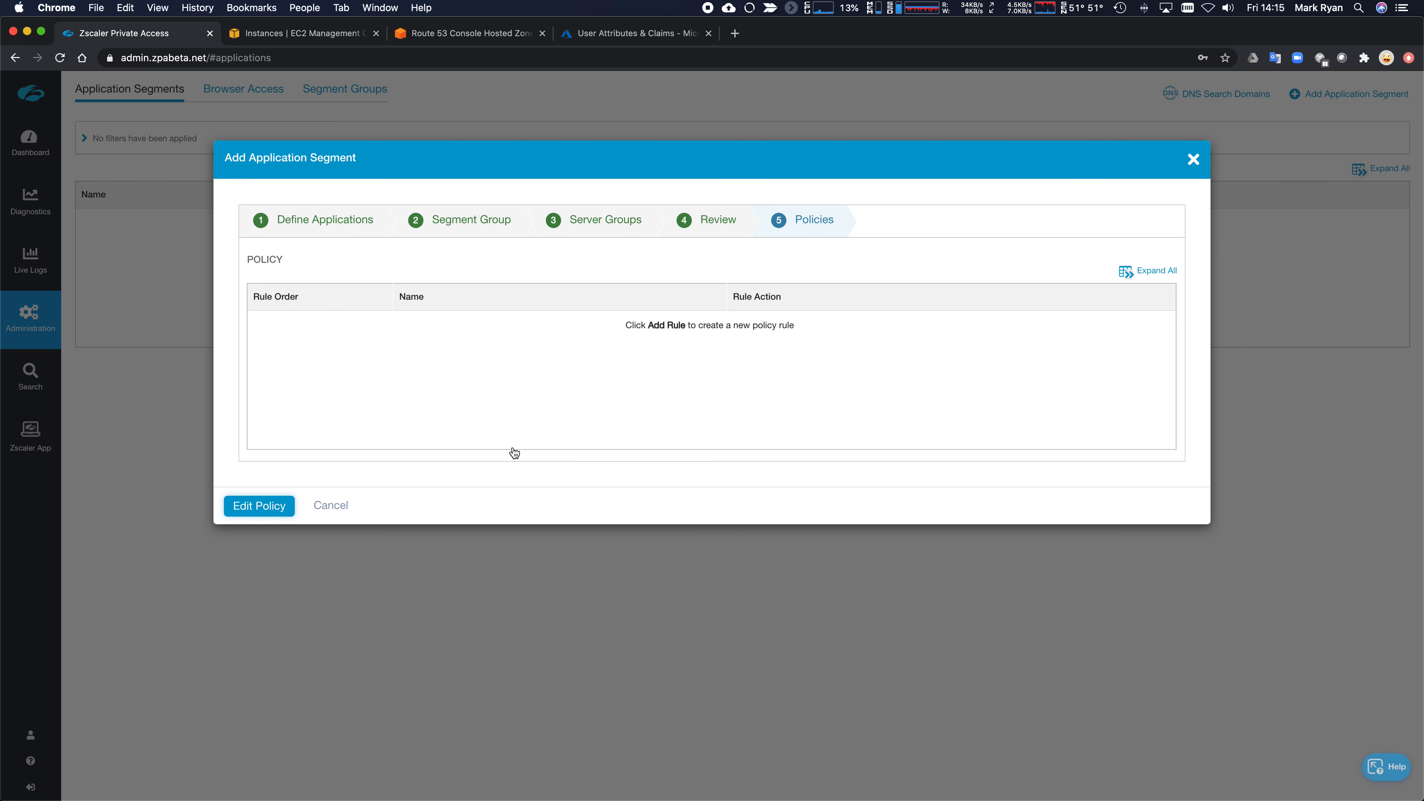
{"action": "left_click", "coordinate": [268, 505]}
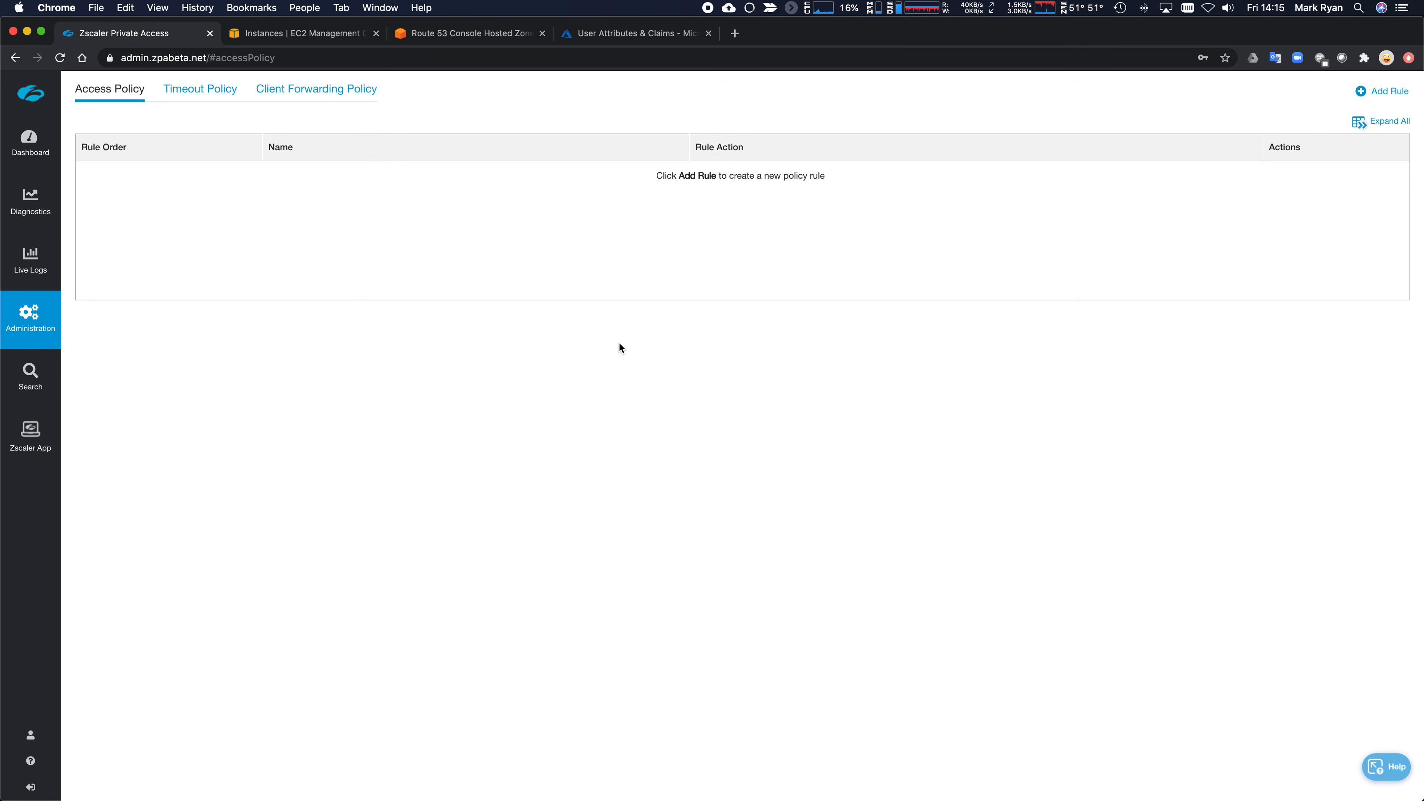
{"action": "left_click", "coordinate": [1382, 96]}
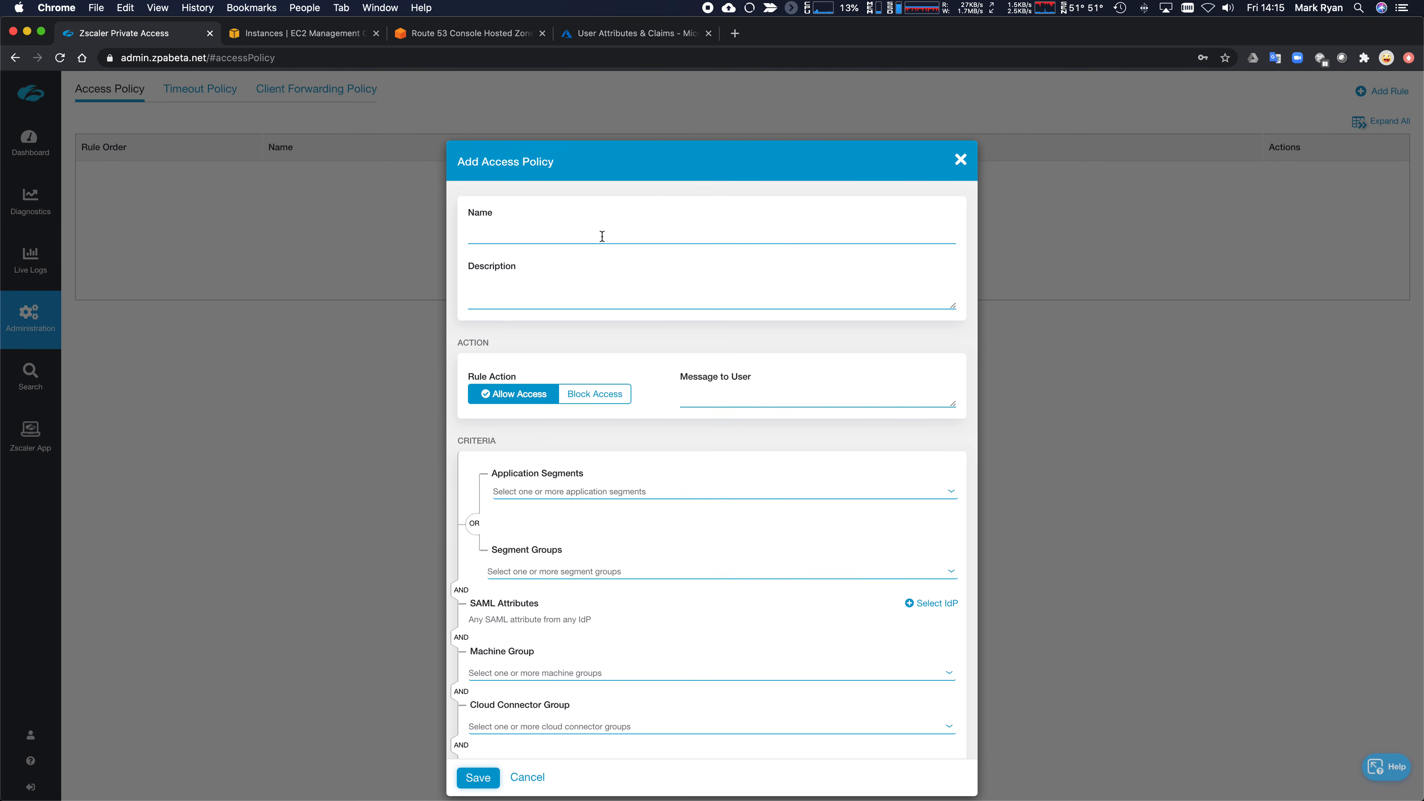
{"action": "left_click", "coordinate": [603, 236]}
{"action": "type", "text": "Default Allow"}
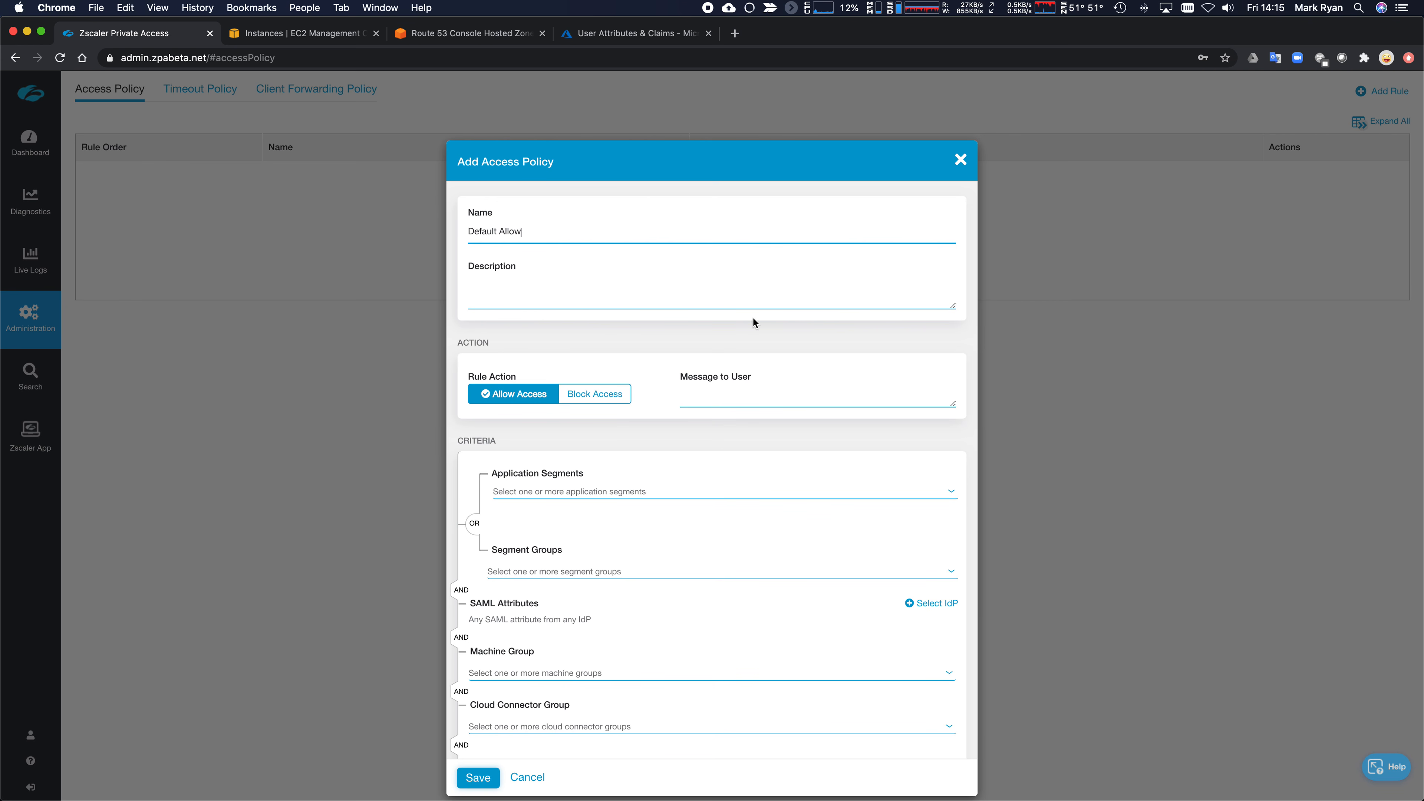
- Apply the Default Allow rule to the Internal Applications segment group and save it
{"action": "scroll", "coordinate": [725, 299], "scroll_direction": "down", "scroll_amount": 3}
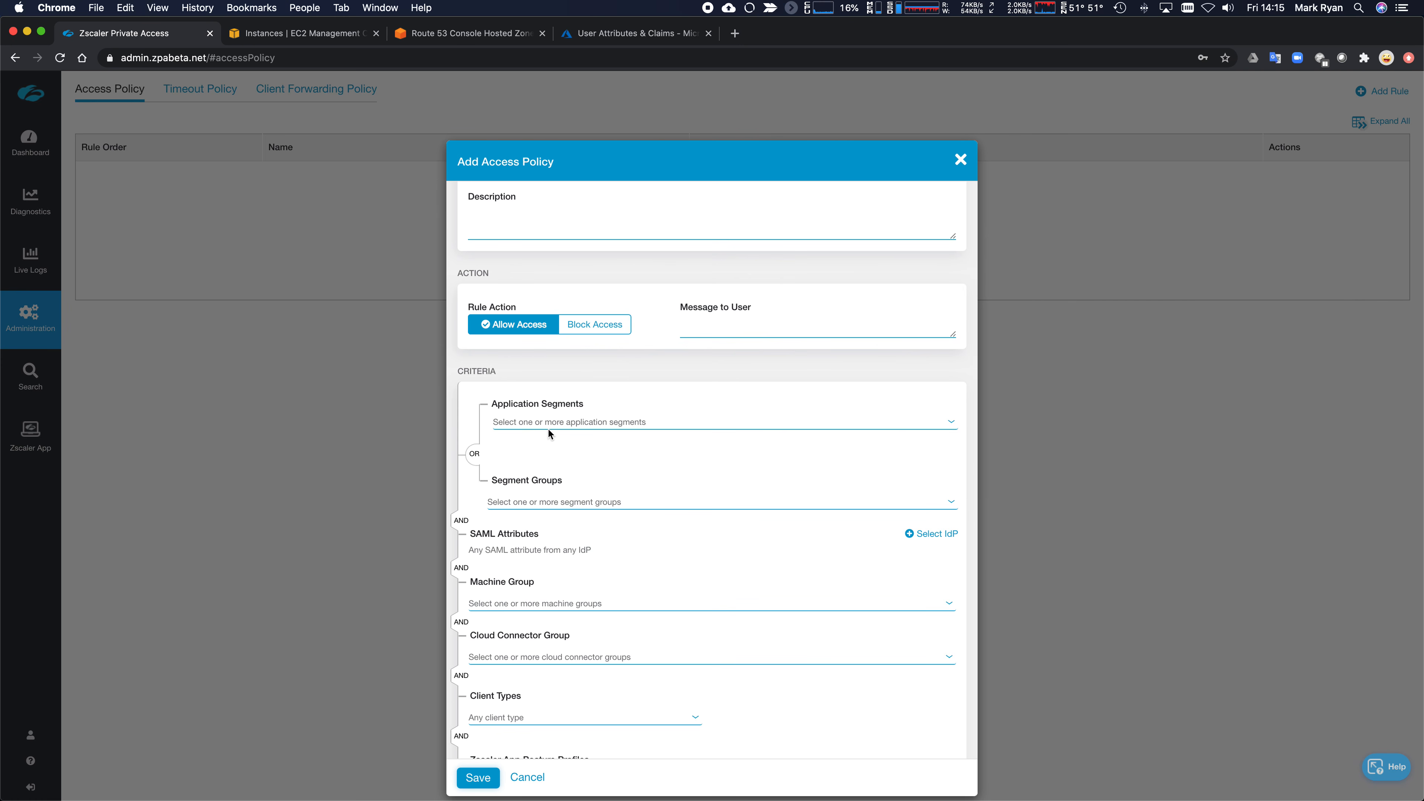
{"action": "left_click", "coordinate": [532, 492]}
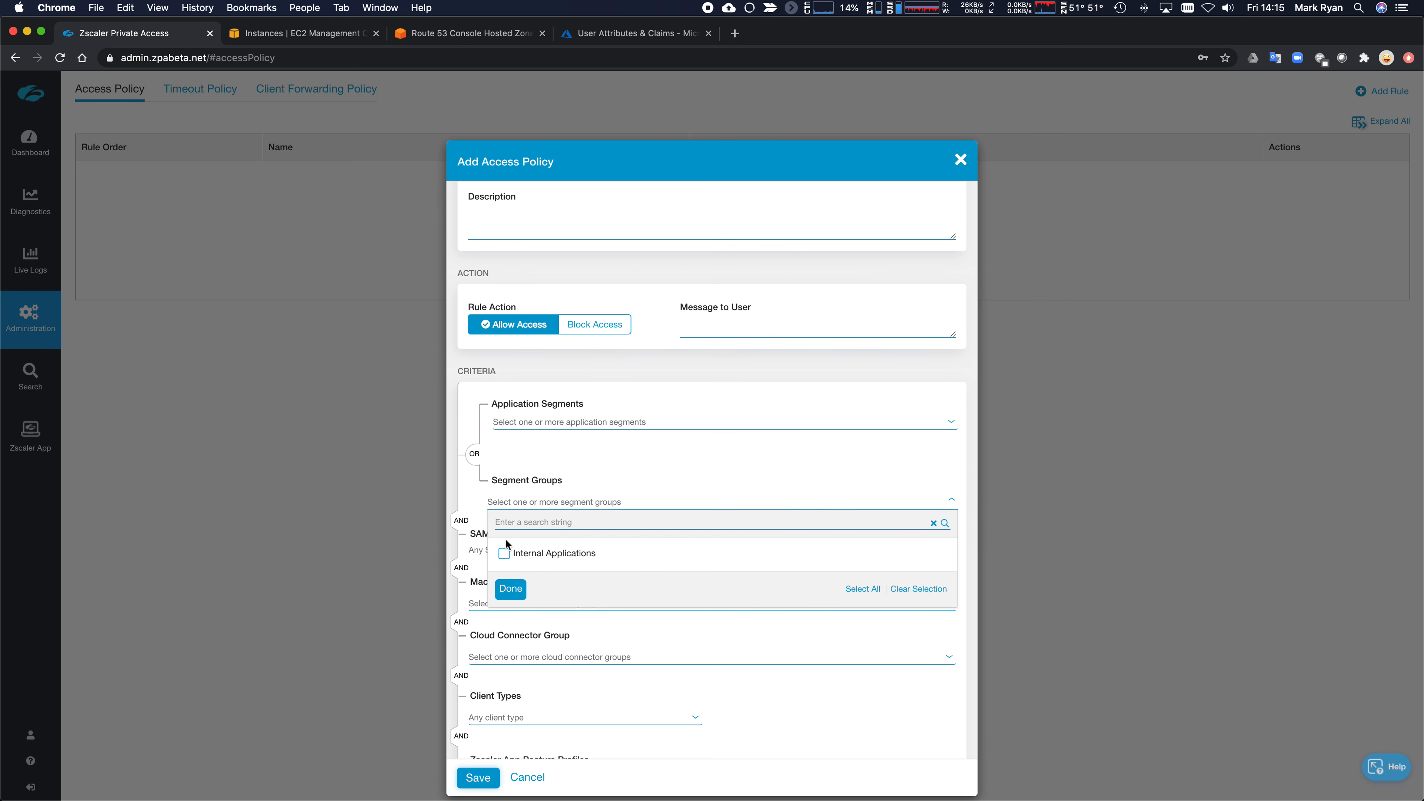
{"action": "left_click", "coordinate": [504, 553]}
{"action": "left_click", "coordinate": [510, 589]}
{"action": "scroll", "coordinate": [752, 642], "scroll_direction": "down", "scroll_amount": 5}
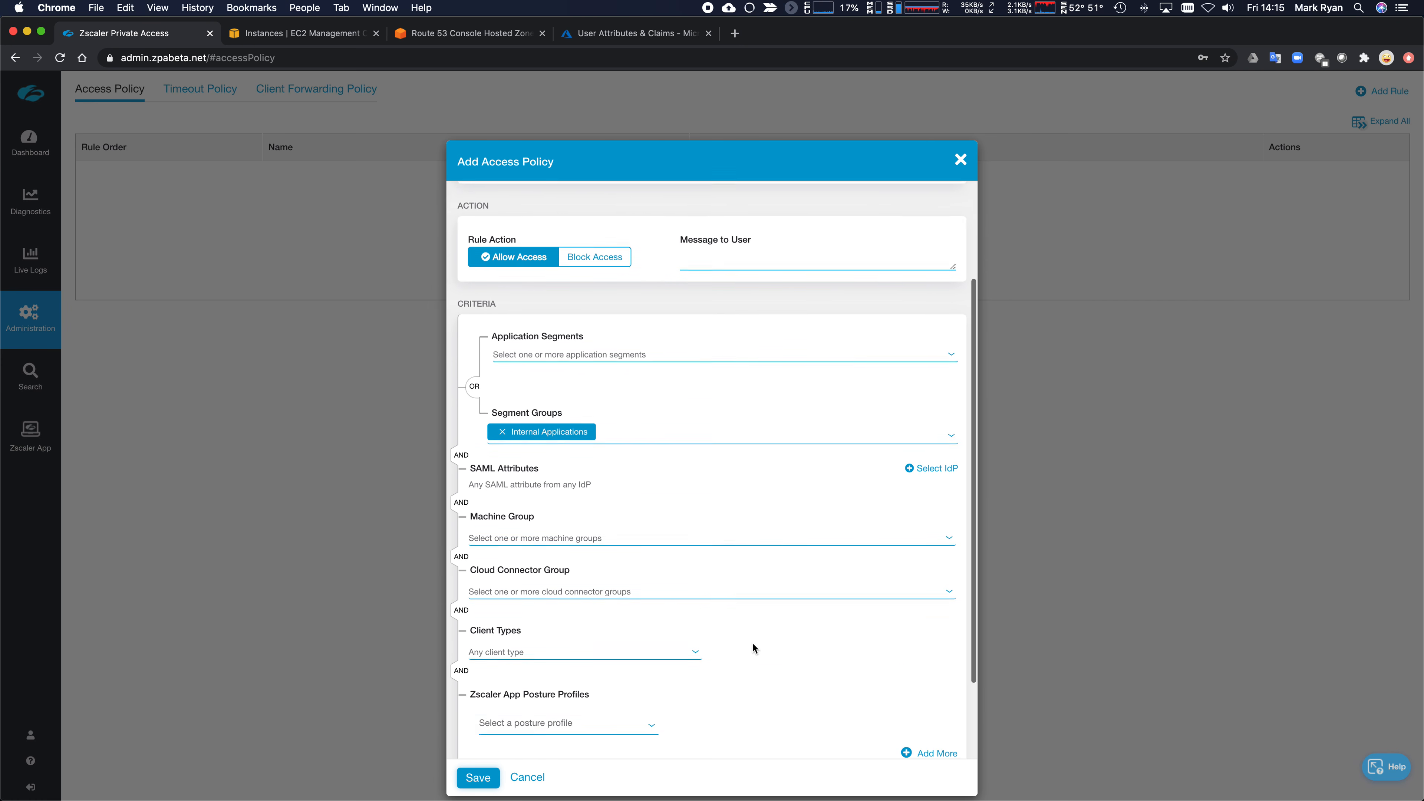
{"action": "scroll", "coordinate": [744, 699], "scroll_direction": "up", "scroll_amount": 5}
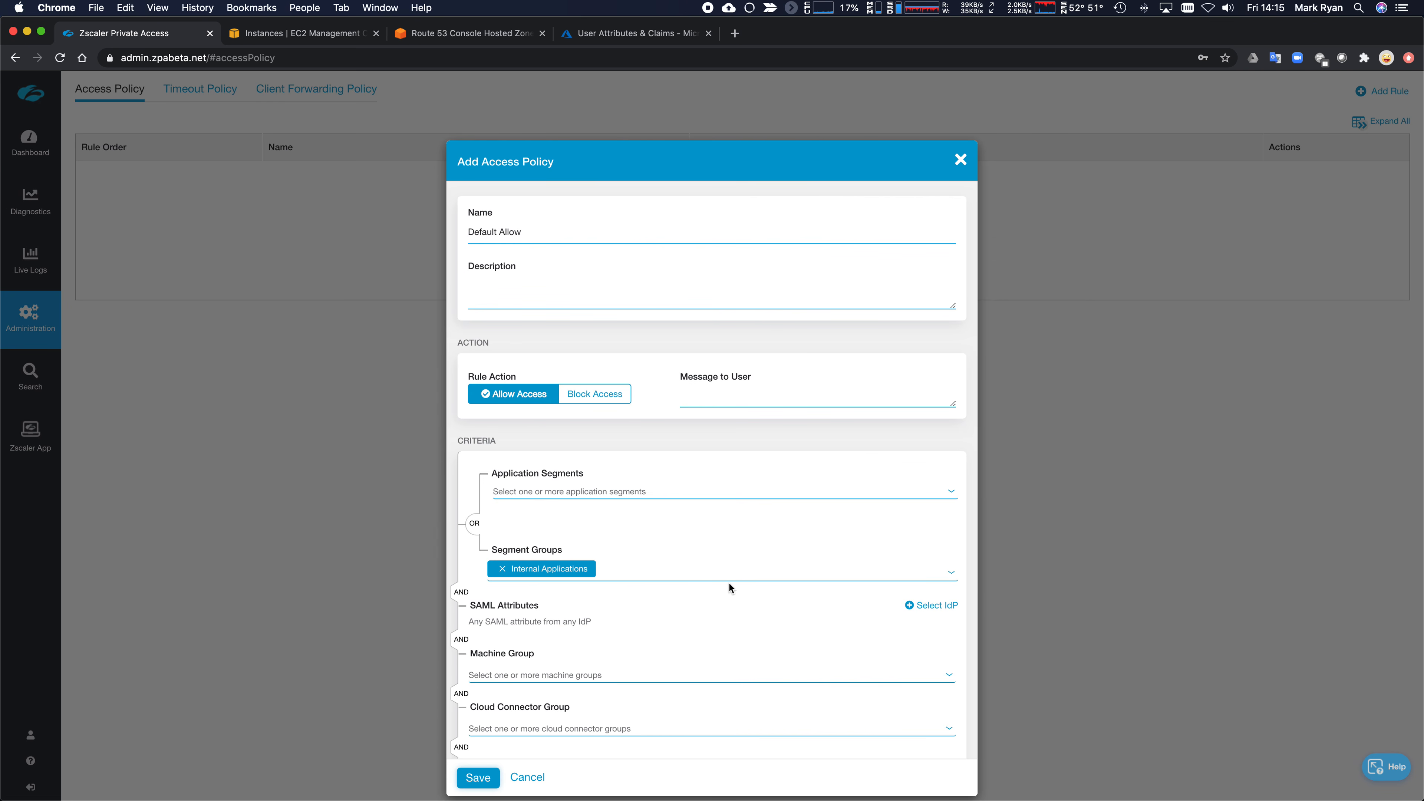
{"action": "scroll", "coordinate": [695, 595], "scroll_direction": "down", "scroll_amount": 5}
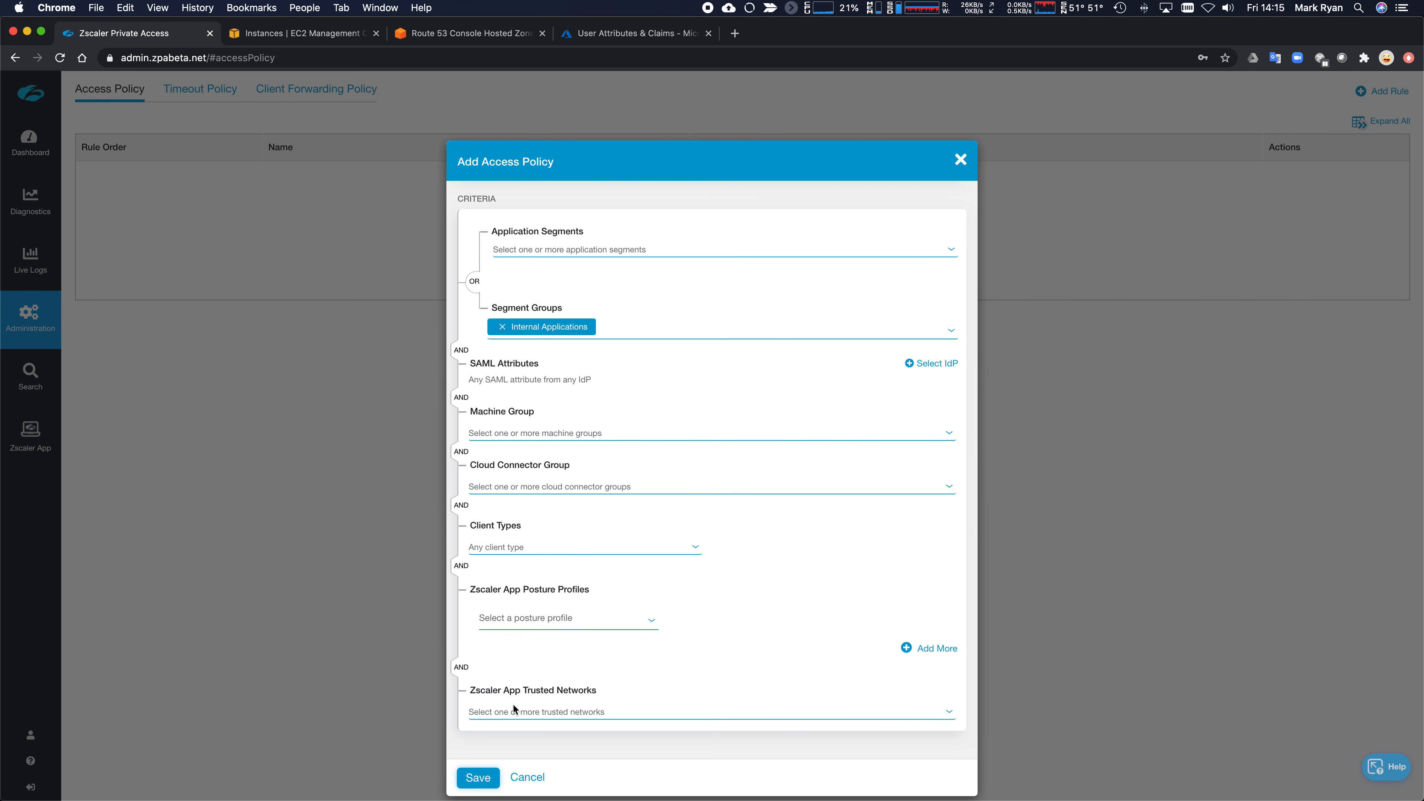
{"action": "left_click", "coordinate": [479, 778]}
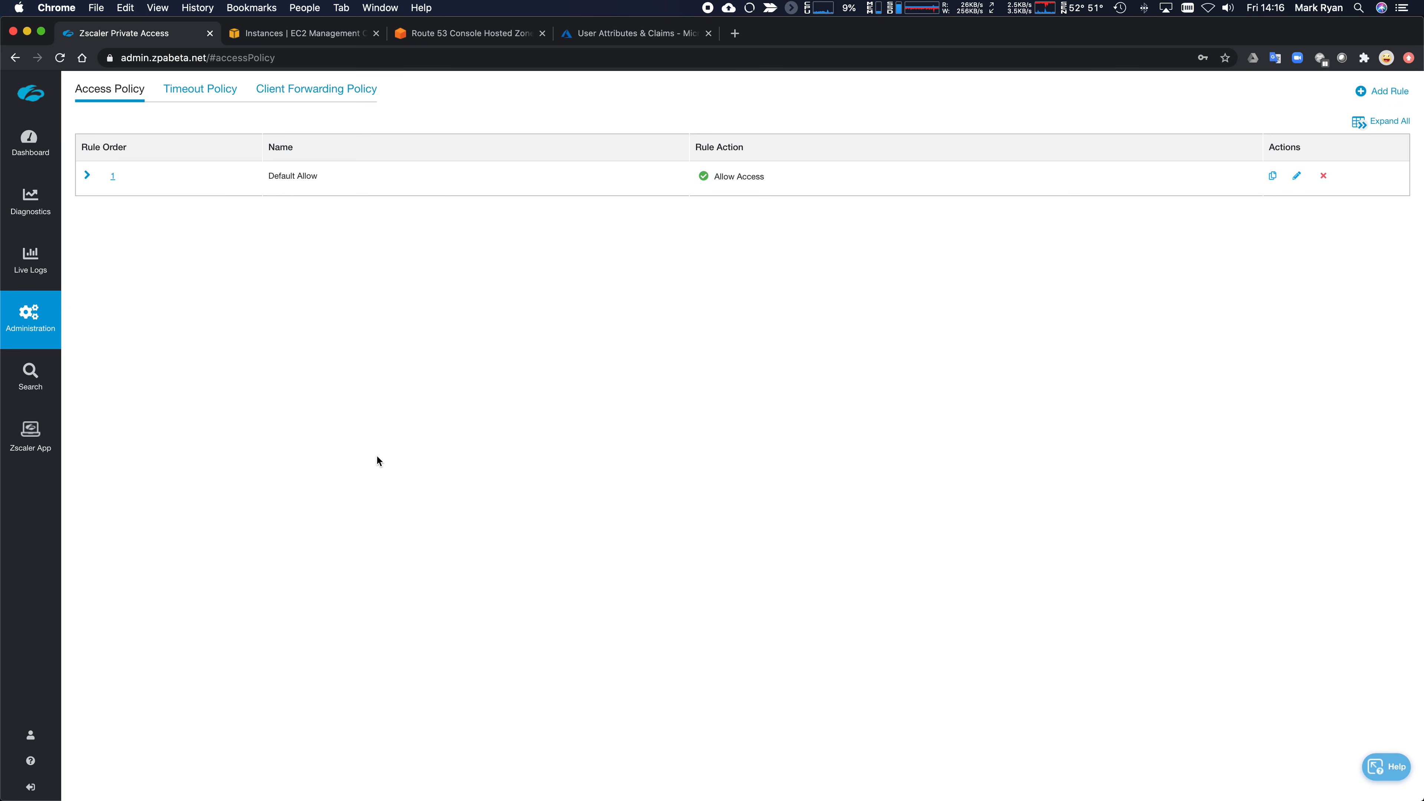
- Exit the connector's root shell and close the session to the connector
{"action": "key", "text": "super+Tab"}
{"action": "type", "text": "exit"}
{"action": "key", "text": "Return"}
{"action": "type", "text": "exit"}
{"action": "key", "text": "Return"}
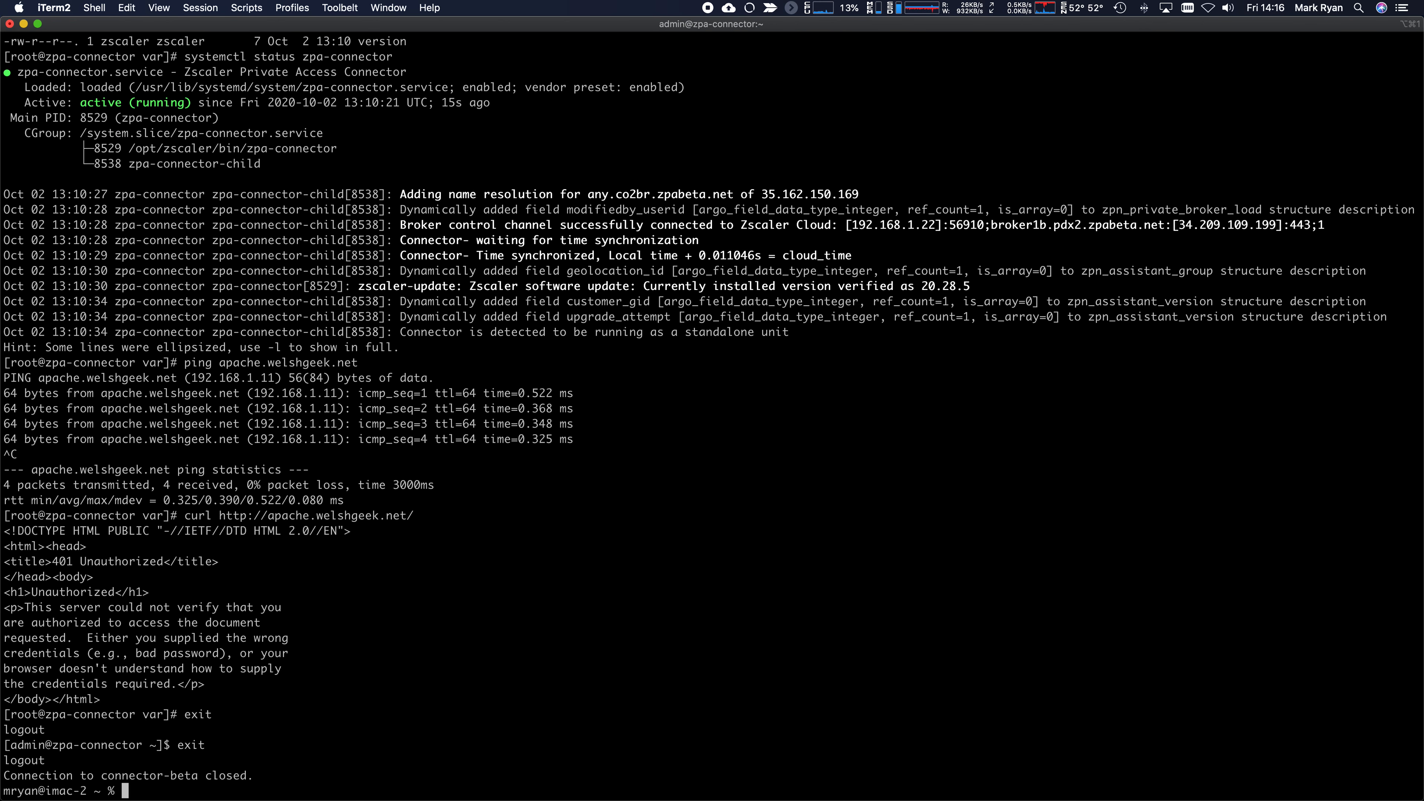
{"action": "key", "text": "super+Tab"}
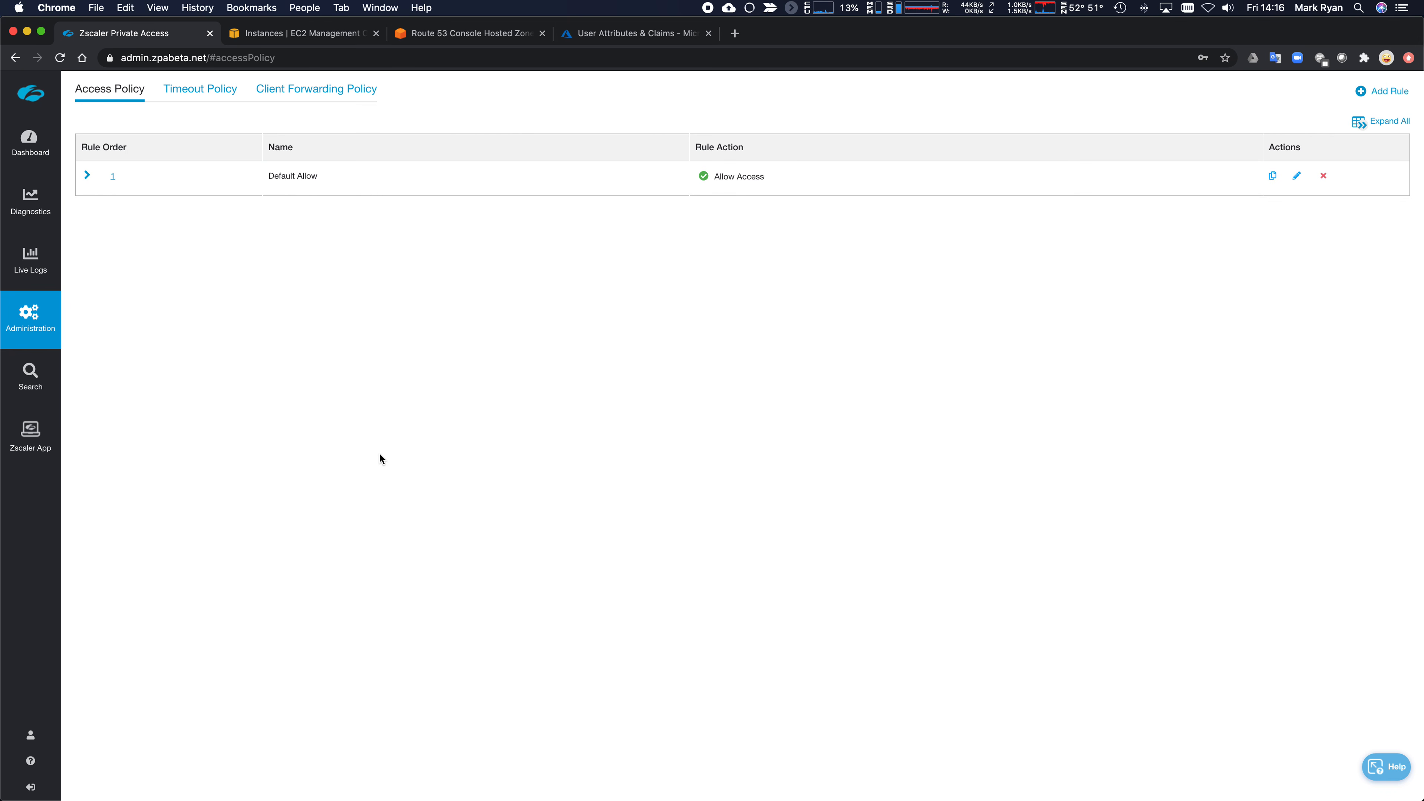
{"action": "key", "text": "super+Tab"}
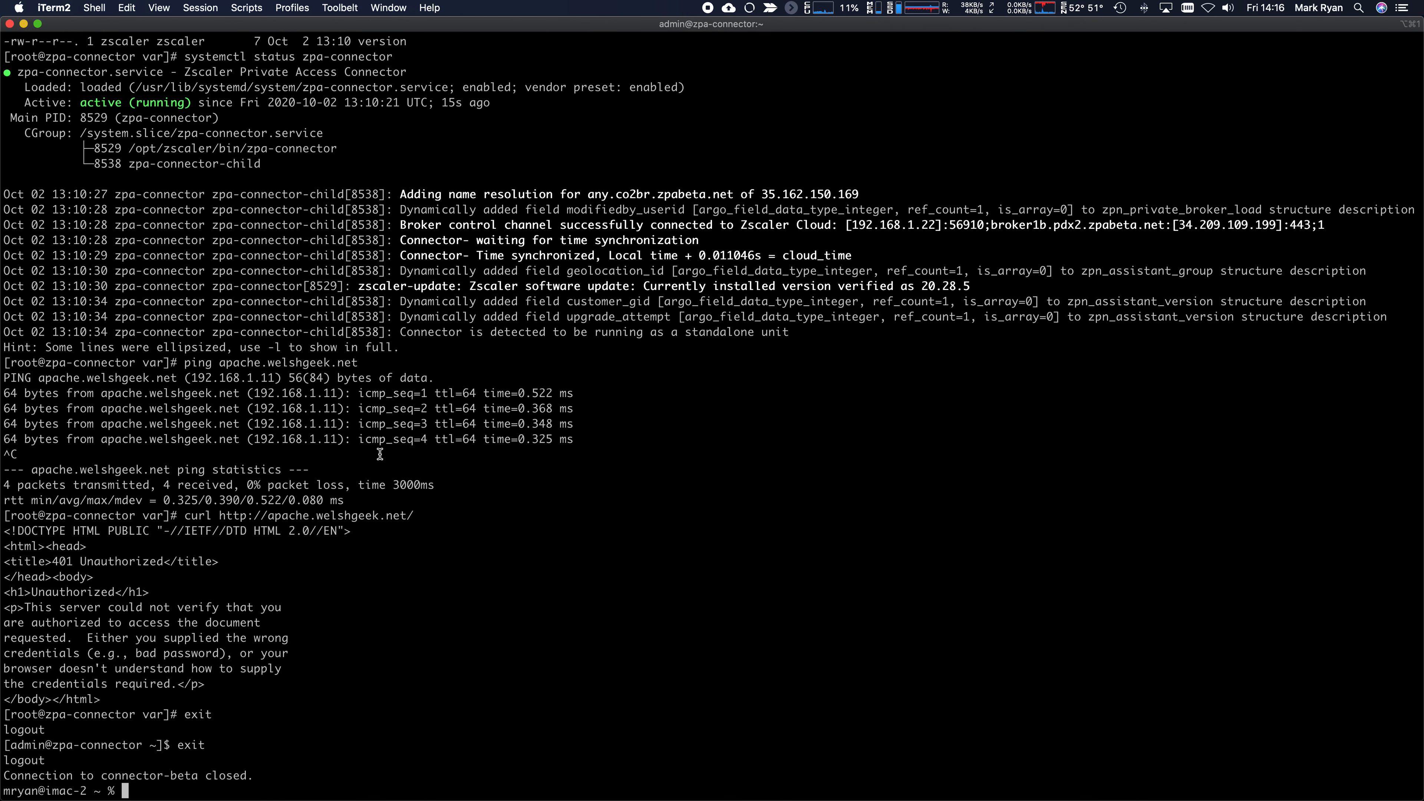
- Compose 'open ./Zscaler-osx-2.1.2.750-installer.app --args --userDomain welshgeek.net --cloudName zscalertwo' and highlight its arguments
{"action": "type", "text": "./Zs"}
{"action": "key", "text": "Tab"}
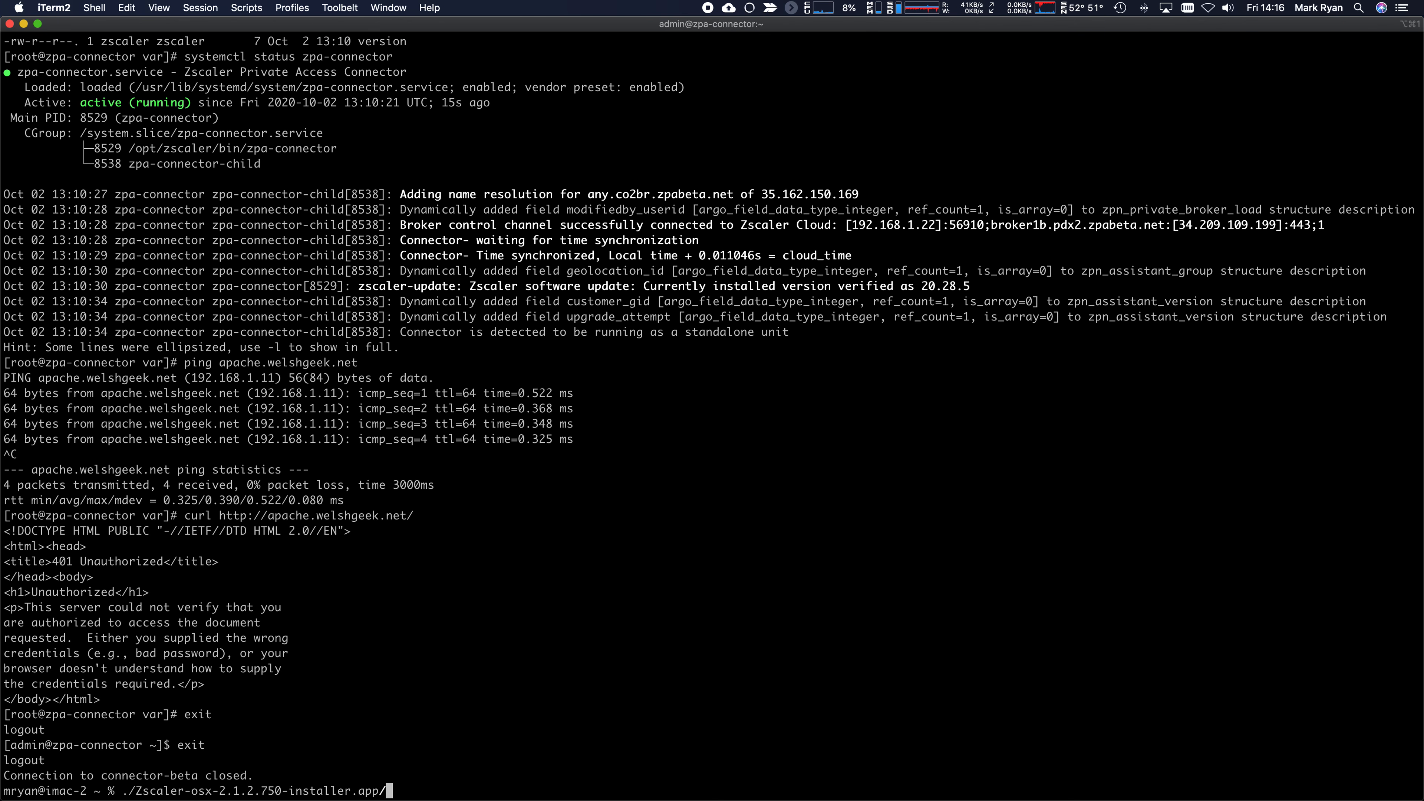
{"action": "key", "text": "ctrl+c"}
{"action": "type", "text": "open ./"}
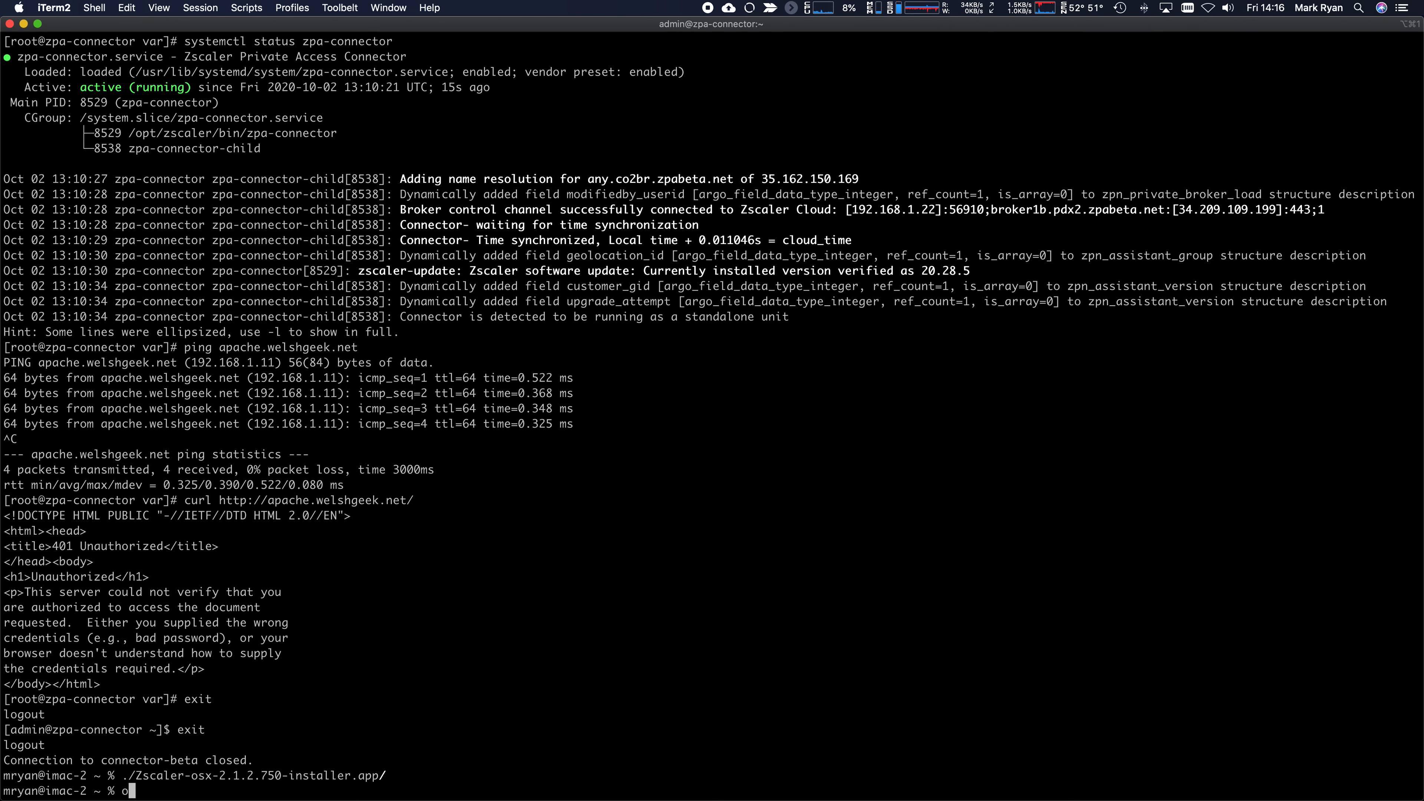
{"action": "type", "text": "Z"}
{"action": "key", "text": "Tab"}
{"action": "type", "text": "s"}
{"action": "key", "text": "Tab"}
{"action": "type", "text": "--args "}
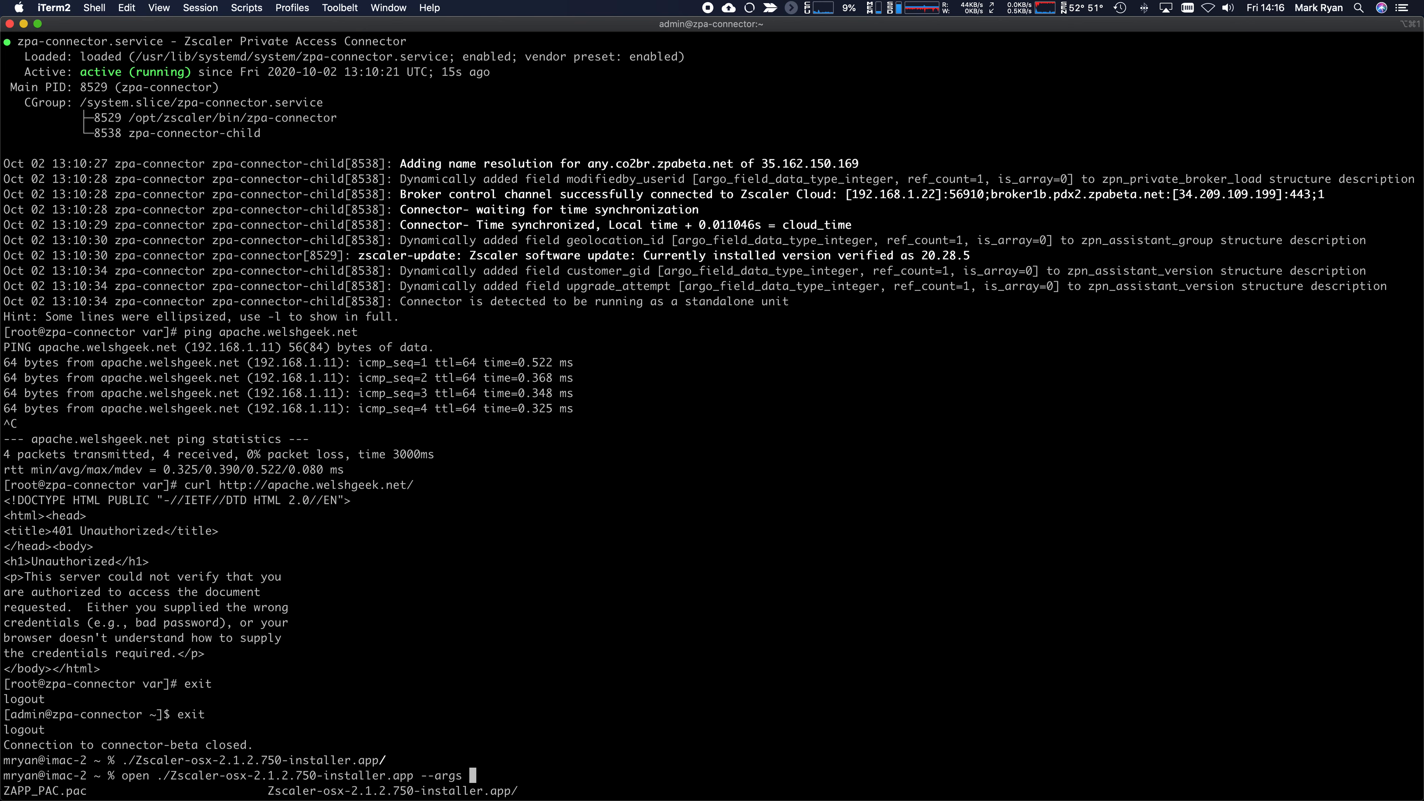
{"action": "type", "text": "--userDamin"}
{"action": "key", "text": "BackSpace"}
{"action": "key", "text": "BackSpace"}
{"action": "key", "text": "BackSpace"}
{"action": "key", "text": "BackSpace"}
{"action": "key", "text": "BackSpace"}
{"action": "type", "text": "omain welshgeek.ne"}
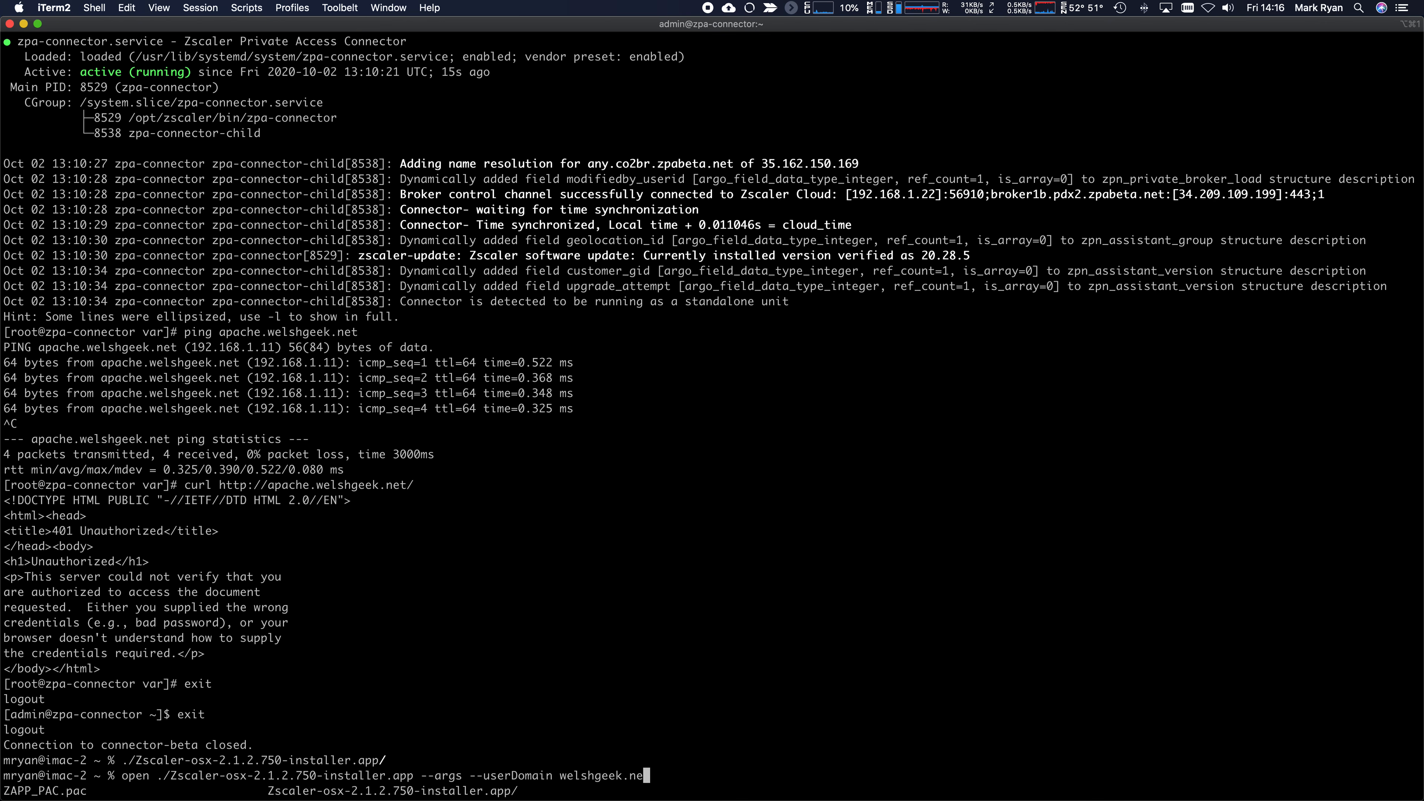
{"action": "type", "text": "t --cloudName zscalertwo"}
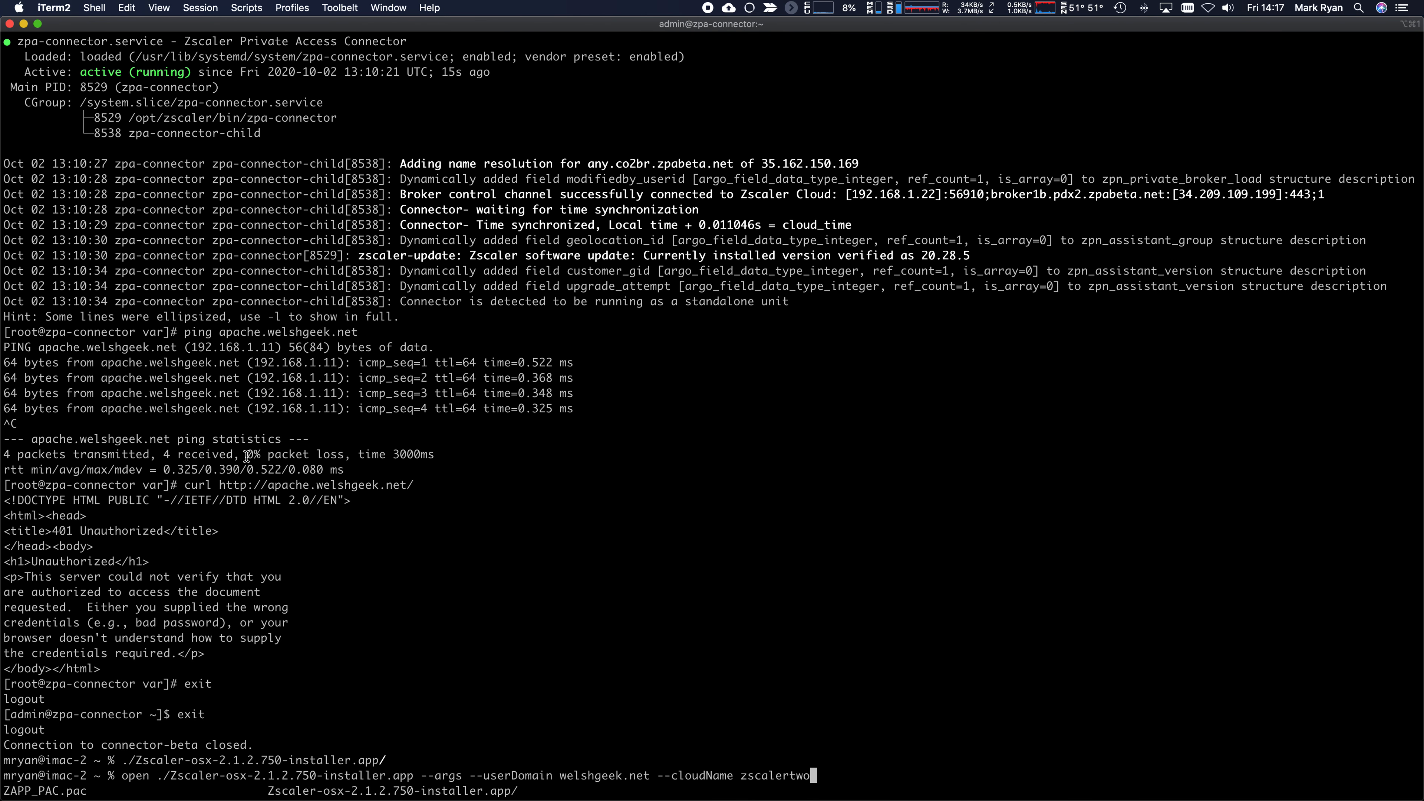
{"action": "left_click", "coordinate": [470, 777]}
{"action": "left_click_drag", "start_coordinate": [470, 776], "coordinate": [833, 775]}
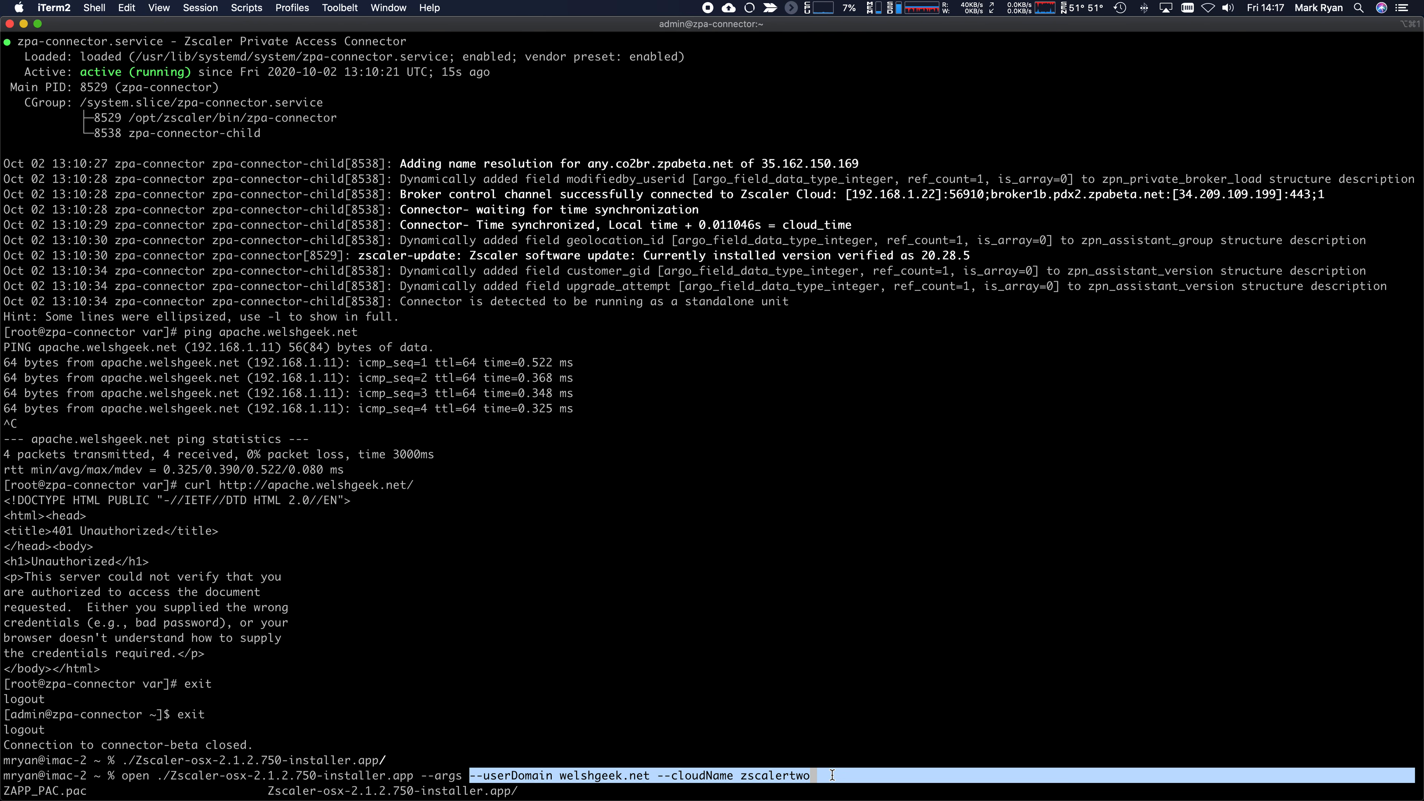
- Run the zscalertwo installer command, authorising with the administrator password
{"action": "key", "text": "Return"}
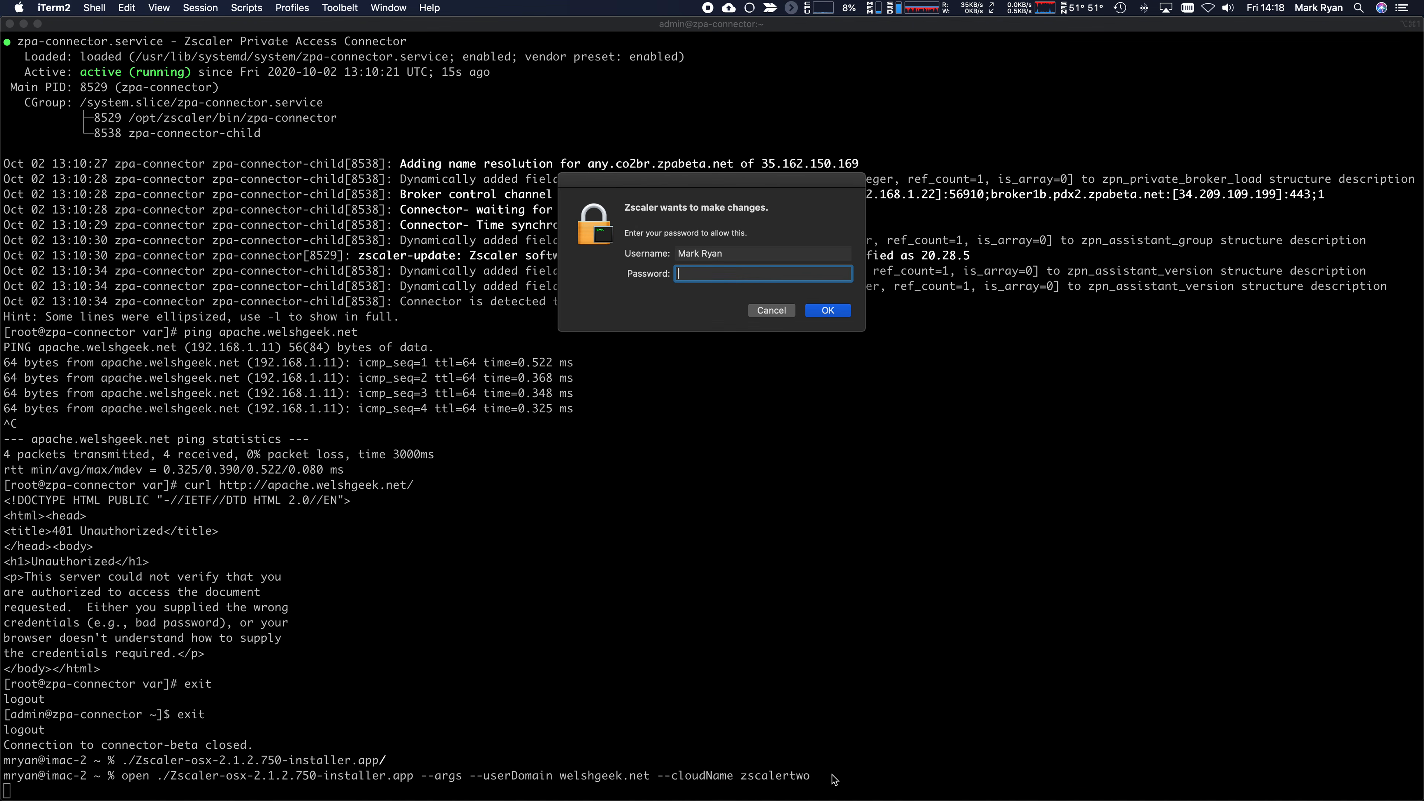
{"action": "type", "text": "•••••••••••"}
{"action": "key", "text": "Return"}
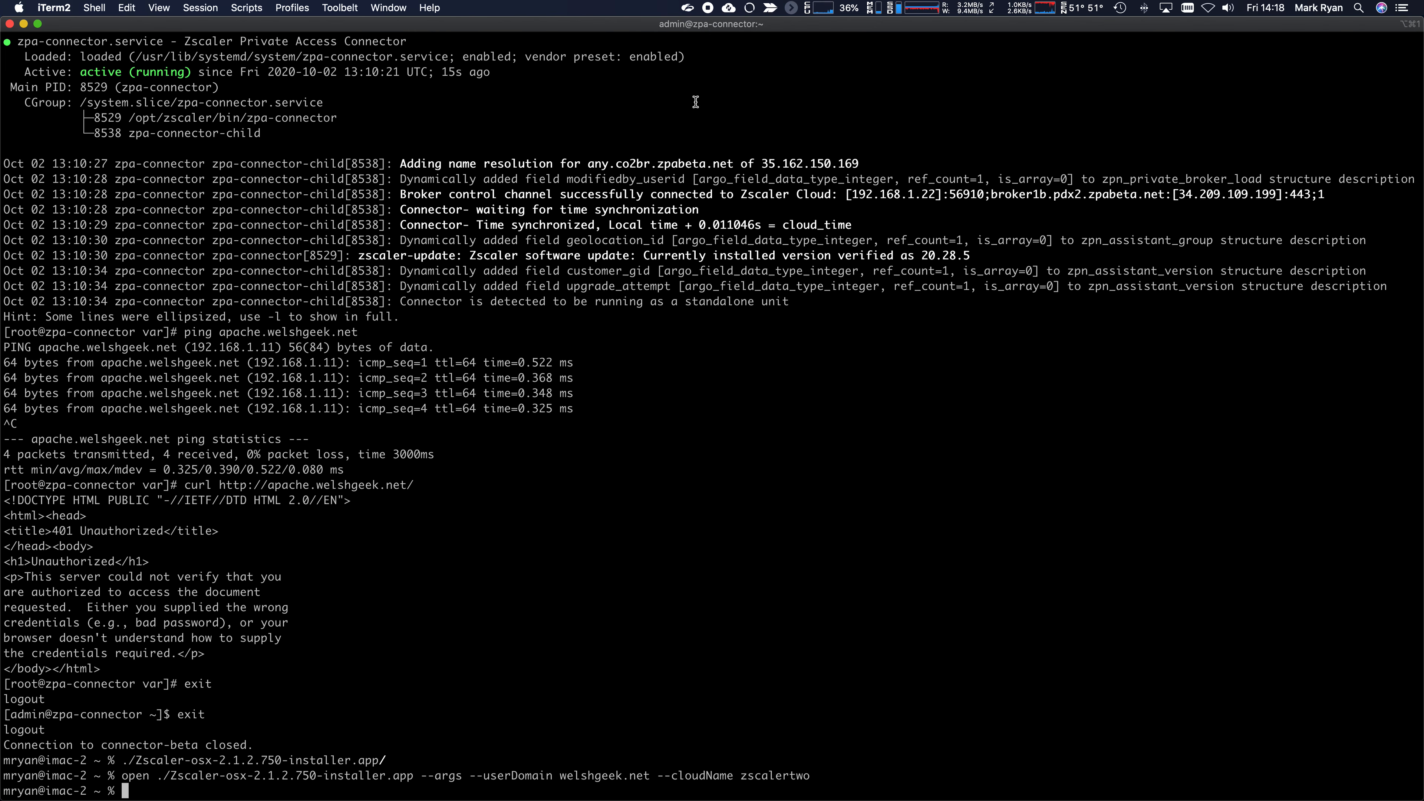
- Open the client, back out of the ADFS sign-in page, and exit Zscaler Client Connector
{"action": "left_click", "coordinate": [687, 8]}
{"action": "left_click", "coordinate": [707, 32]}
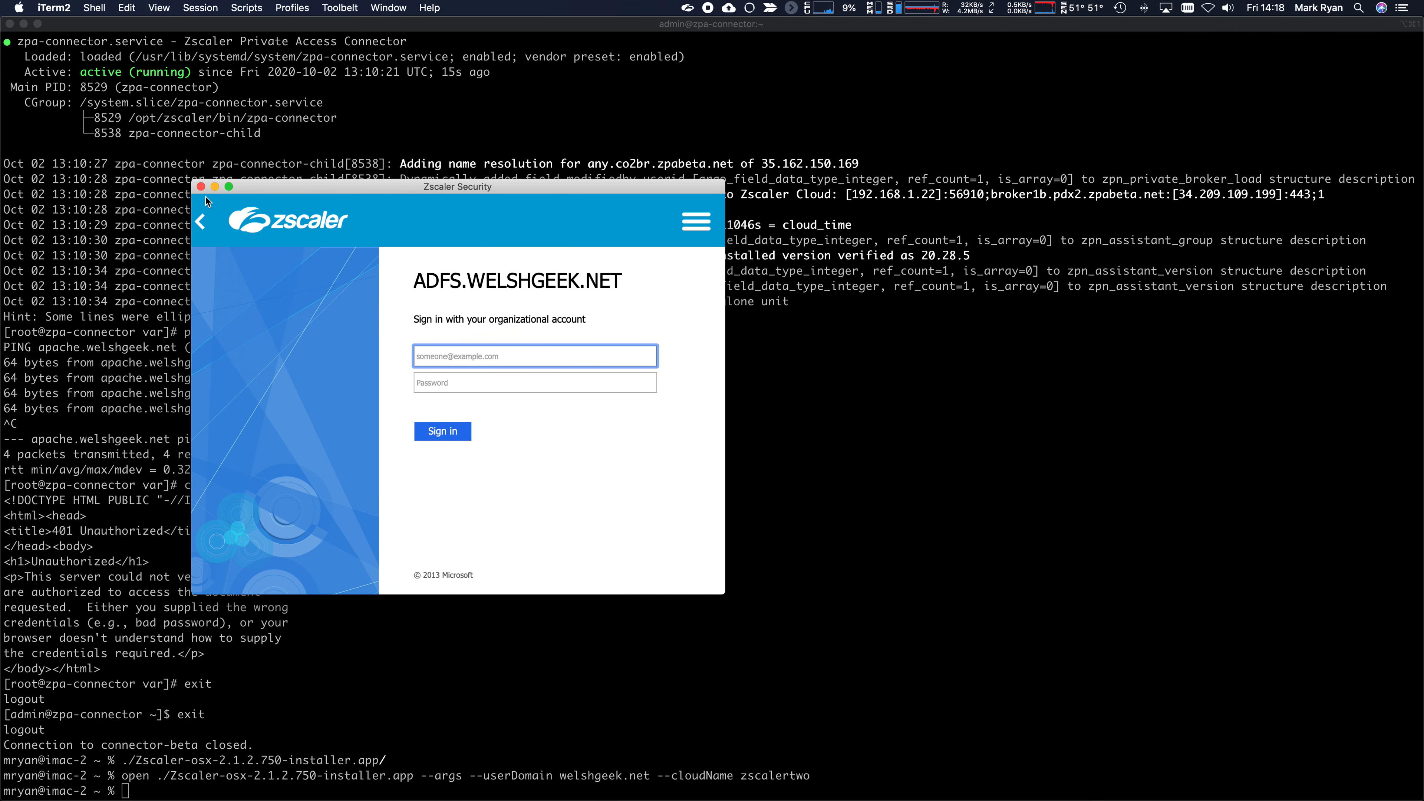
{"action": "left_click", "coordinate": [202, 222]}
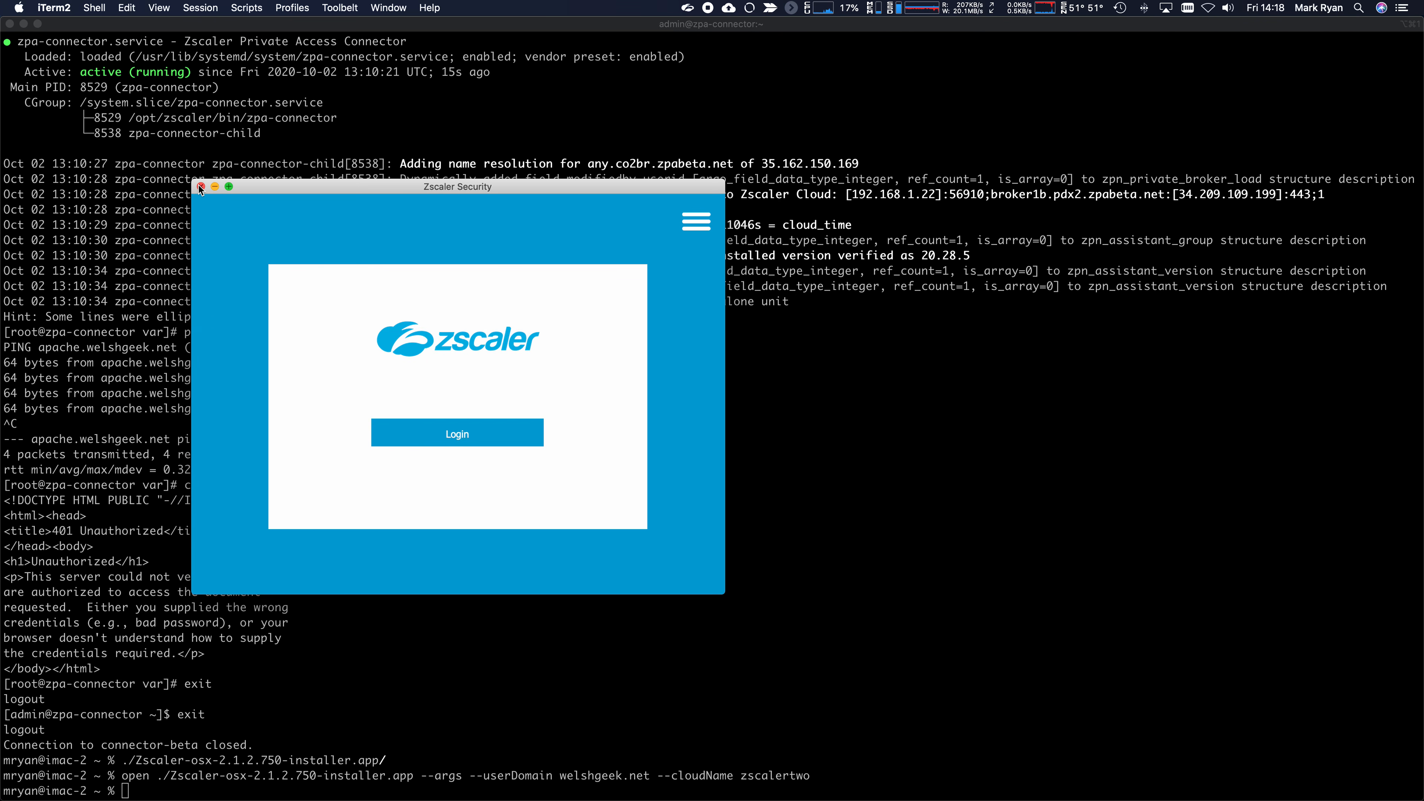
{"action": "left_click", "coordinate": [200, 186]}
{"action": "left_click", "coordinate": [688, 8]}
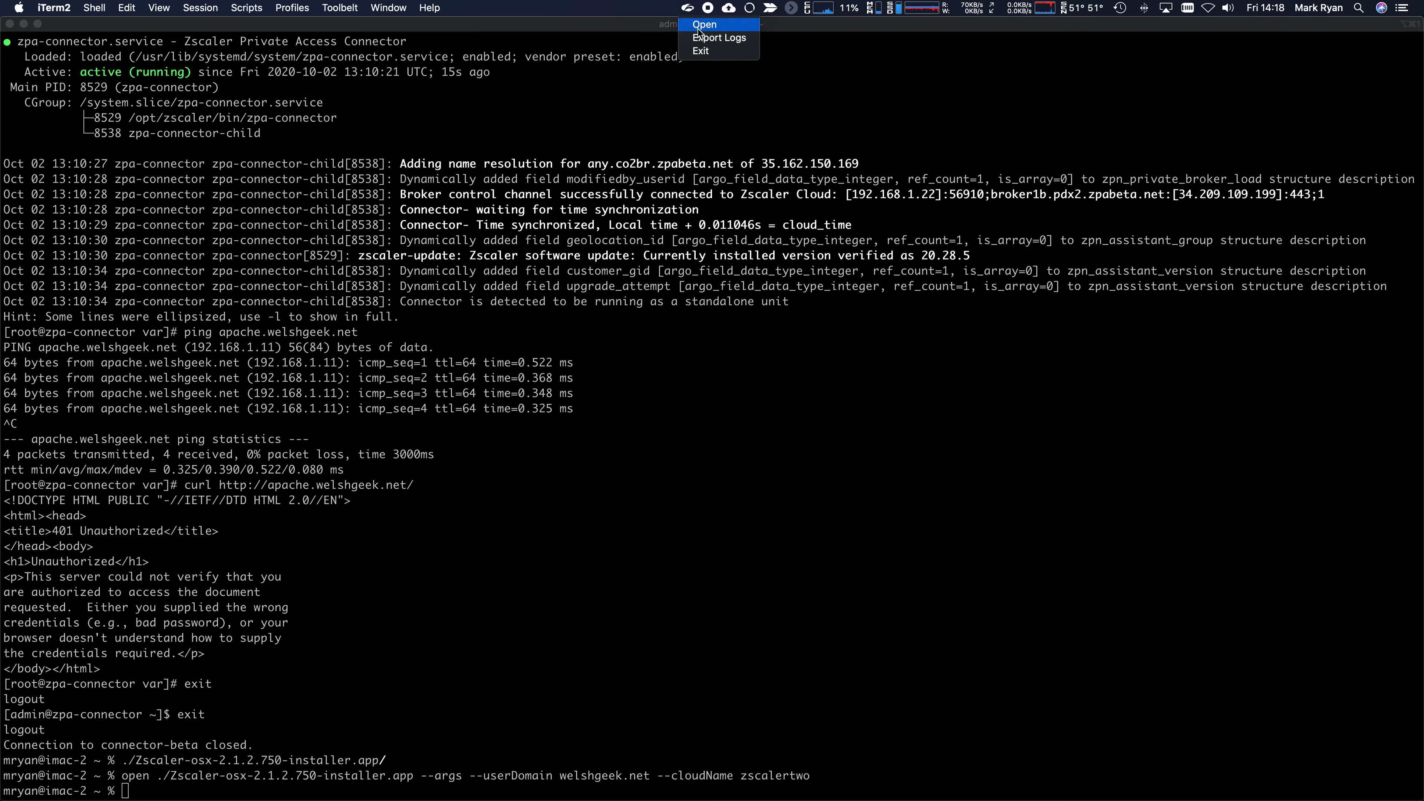
{"action": "left_click", "coordinate": [701, 50]}
{"action": "left_click", "coordinate": [799, 457]}
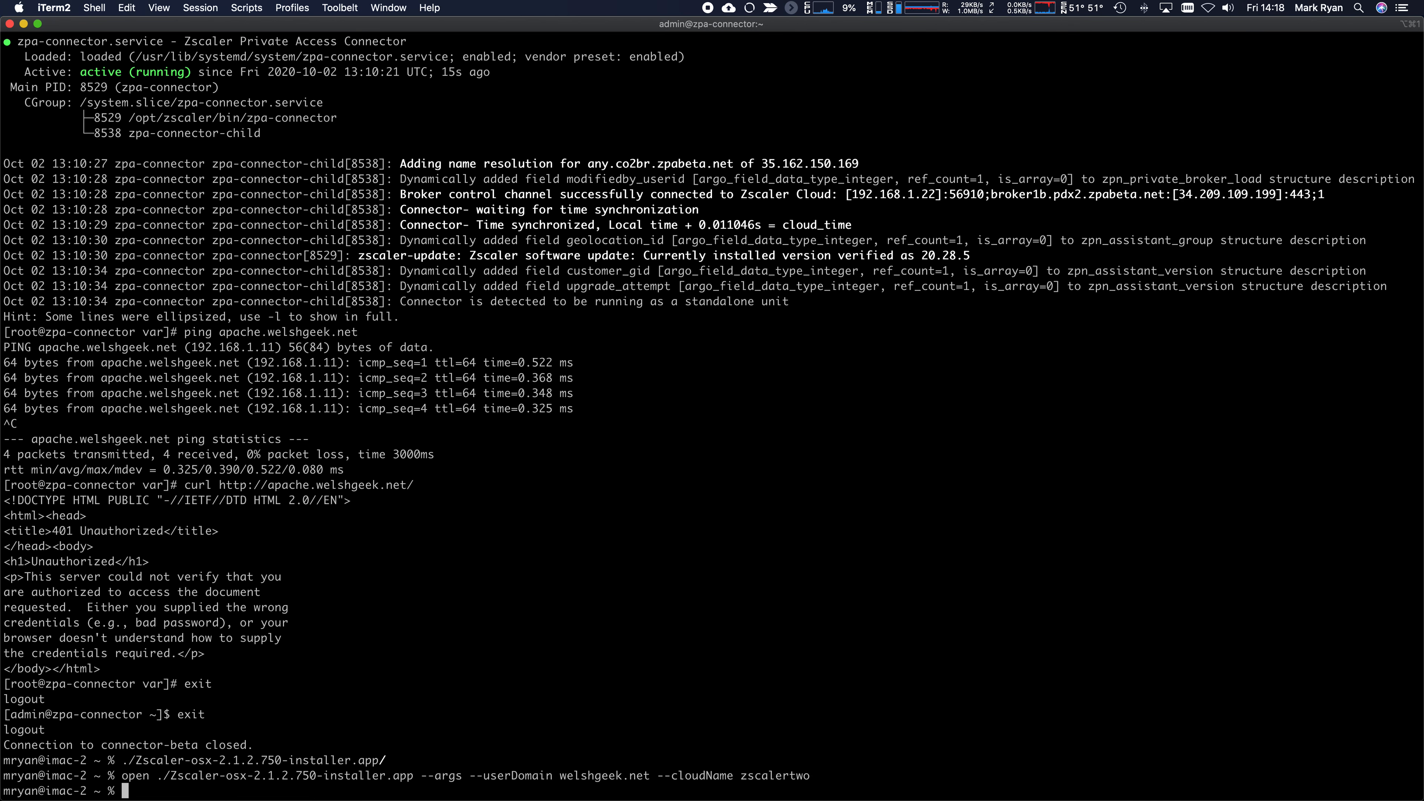
- Rerun the installer command with cloud name zscalerbeta, authorising with the administrator password
{"action": "key", "text": "Up"}
{"action": "key", "text": "BackSpace"}
{"action": "key", "text": "BackSpace"}
{"action": "key", "text": "BackSpace"}
{"action": "type", "text": "beta"}
{"action": "key", "text": "Return"}
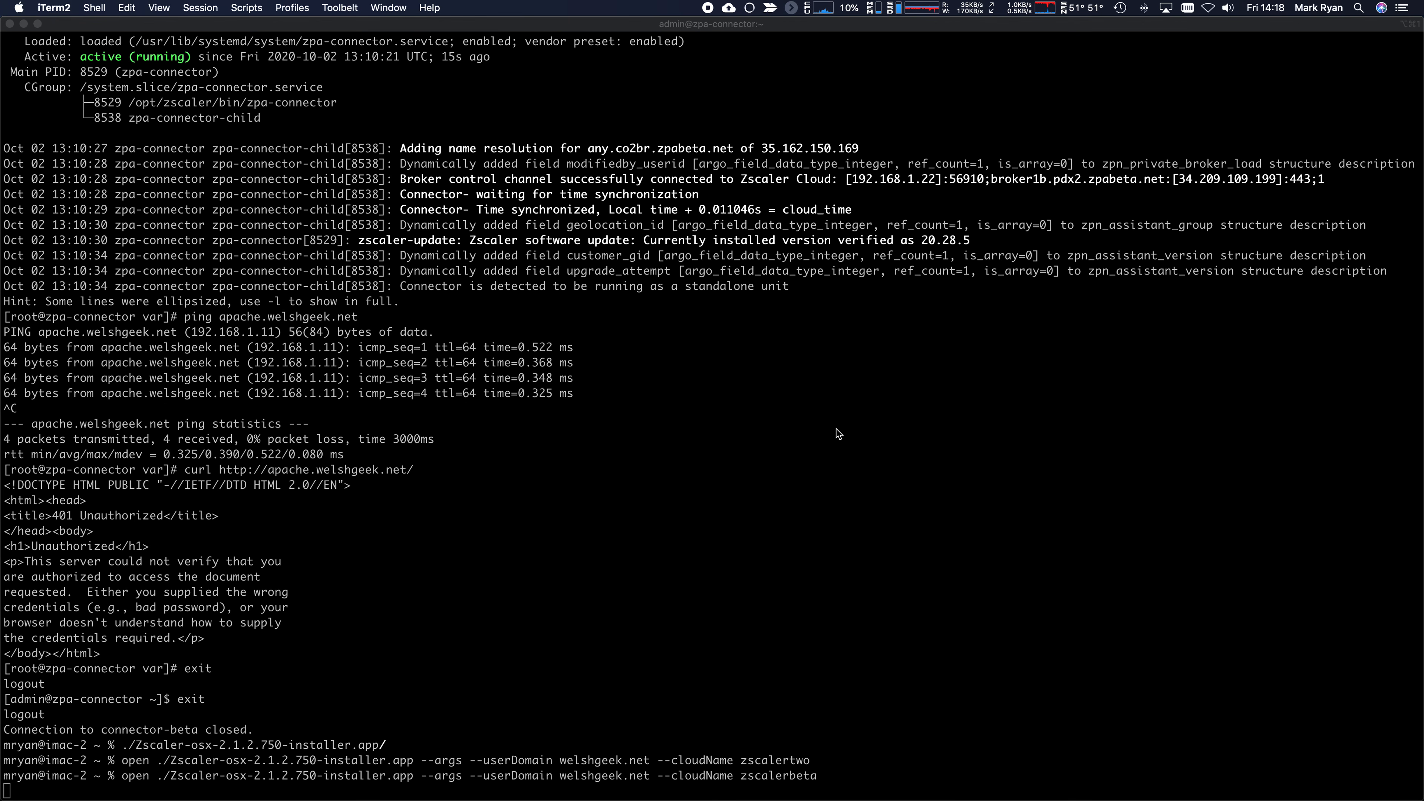
{"action": "type", "text": "•••••••••••"}
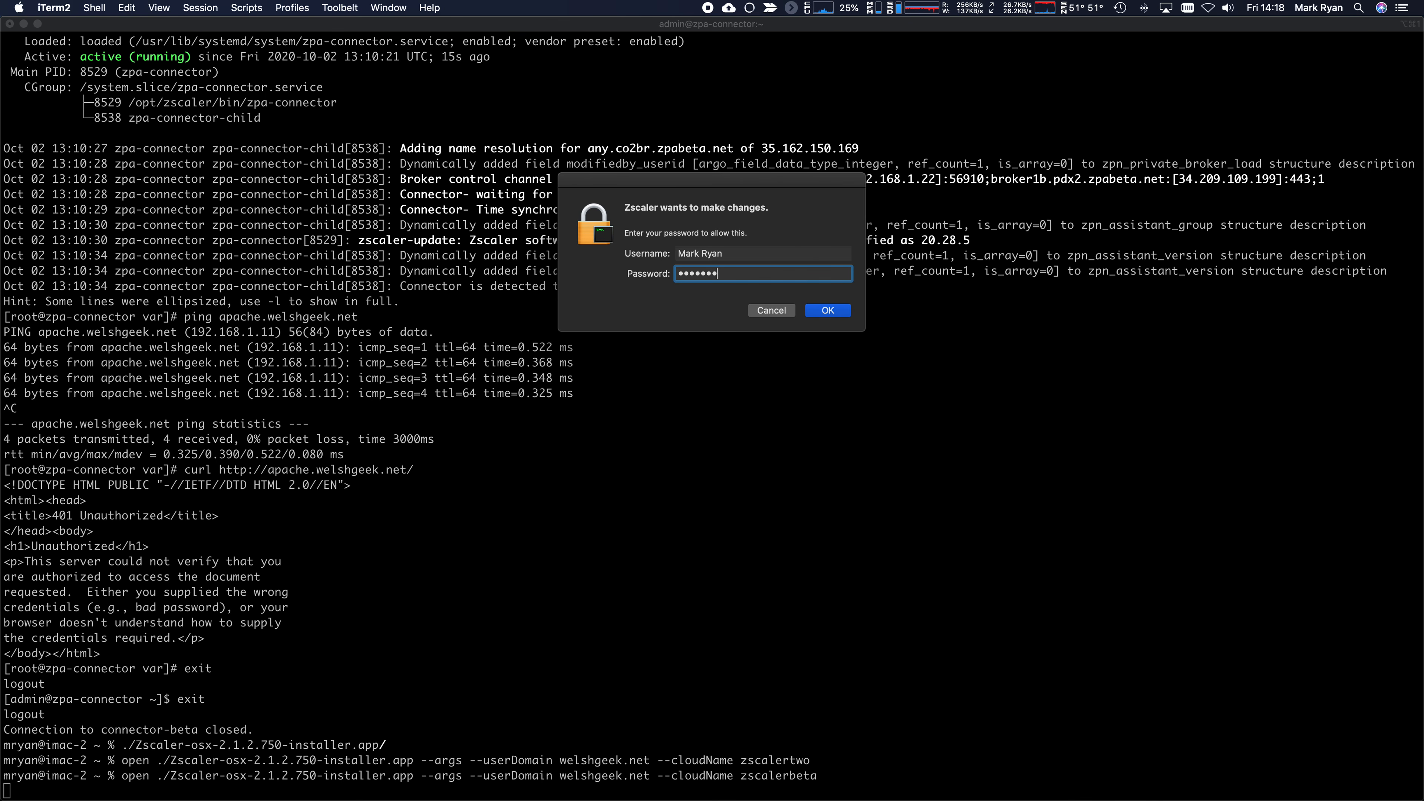
{"action": "key", "text": "Return"}
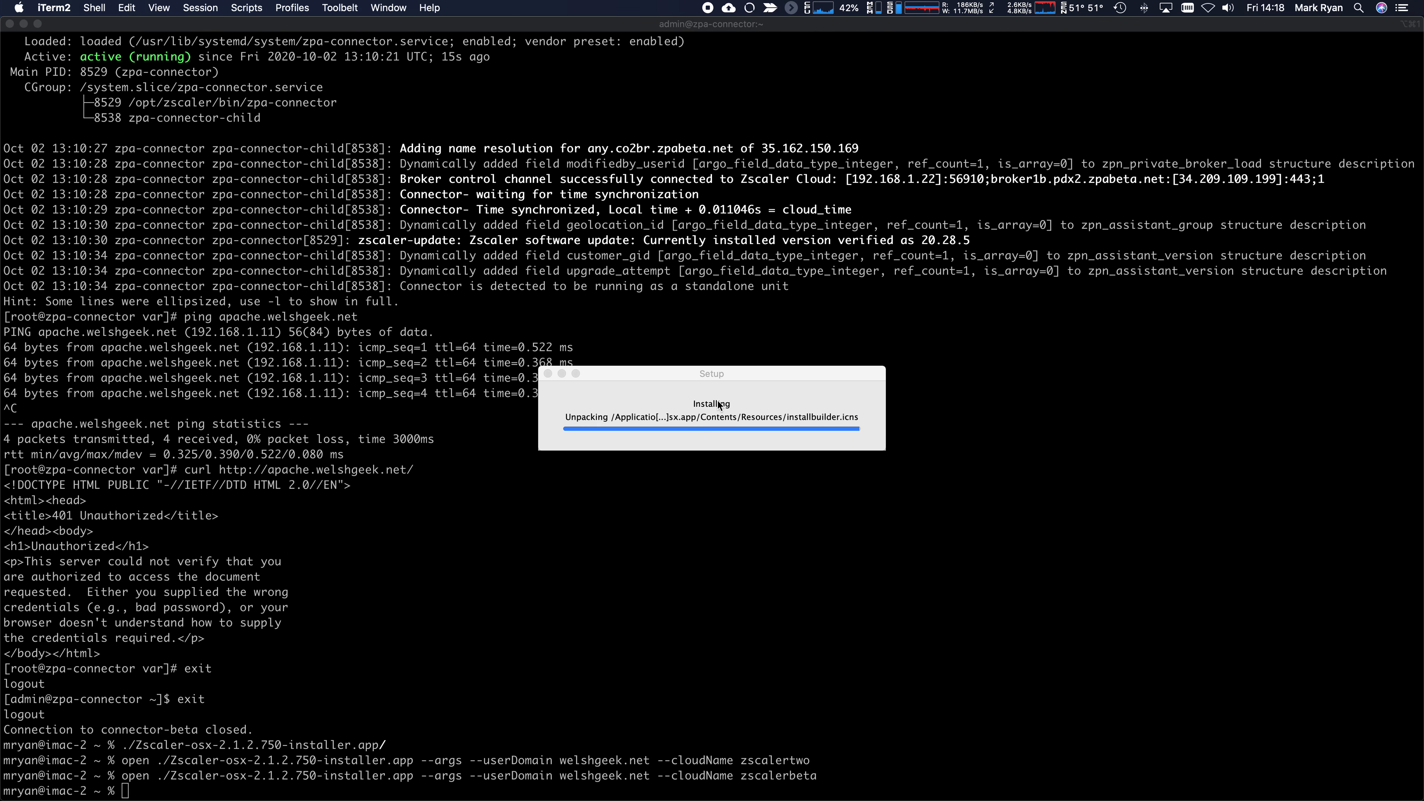
- Open the Zscaler Security window from the menu-bar icon
{"action": "left_click", "coordinate": [690, 9]}
{"action": "left_click", "coordinate": [690, 9]}
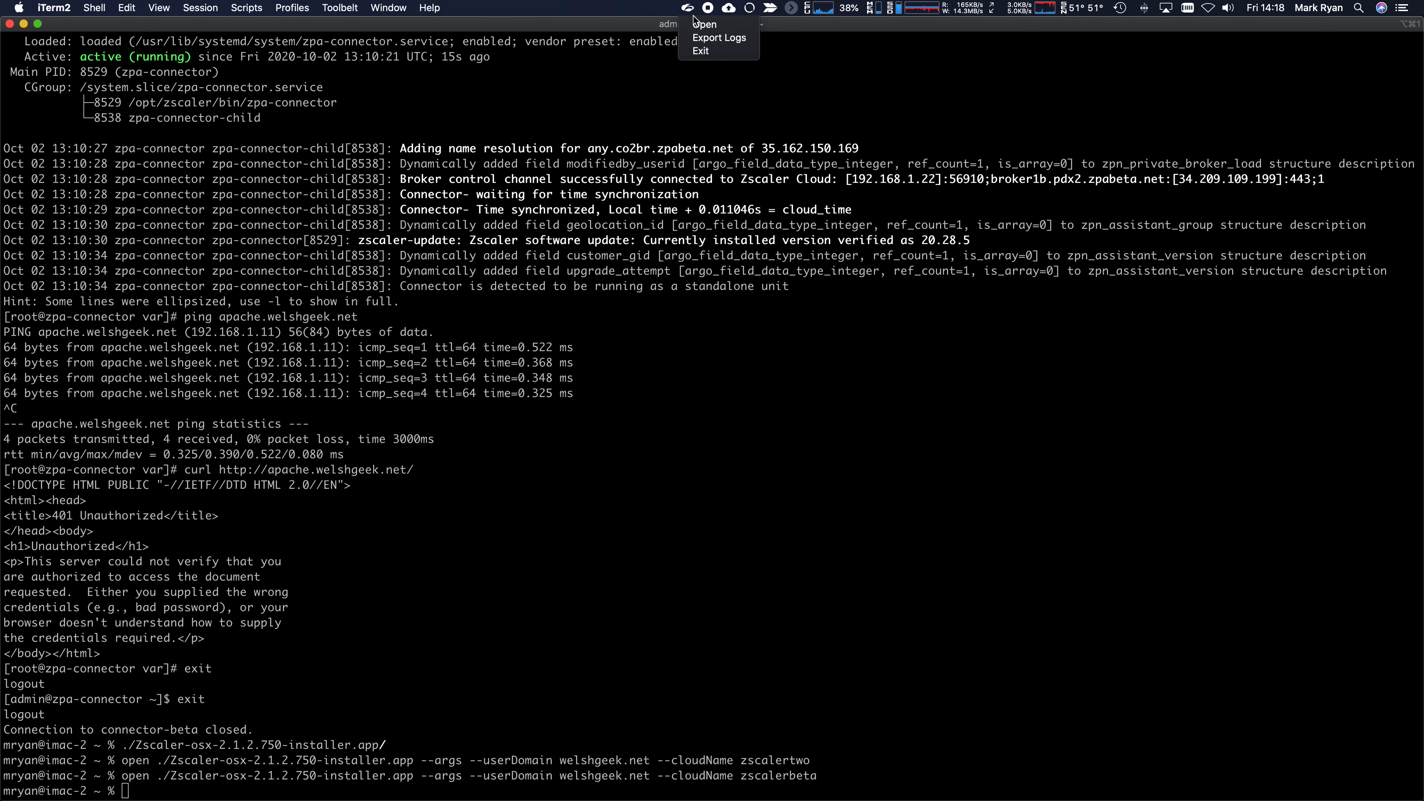
{"action": "left_click", "coordinate": [706, 29]}
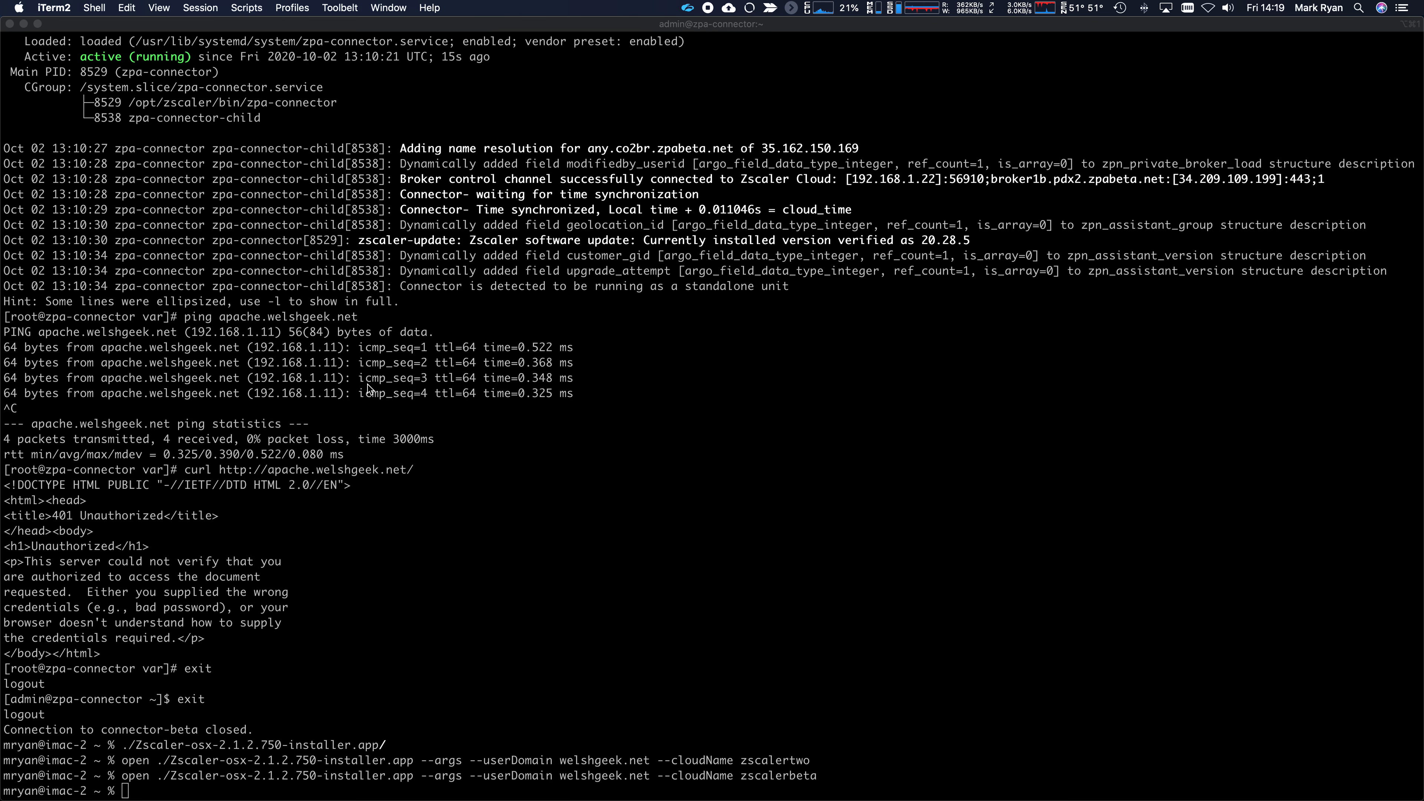
- Check Internet Security status, reauthenticate Private Access until Authenticated, then close the status window
{"action": "left_click", "coordinate": [687, 9]}
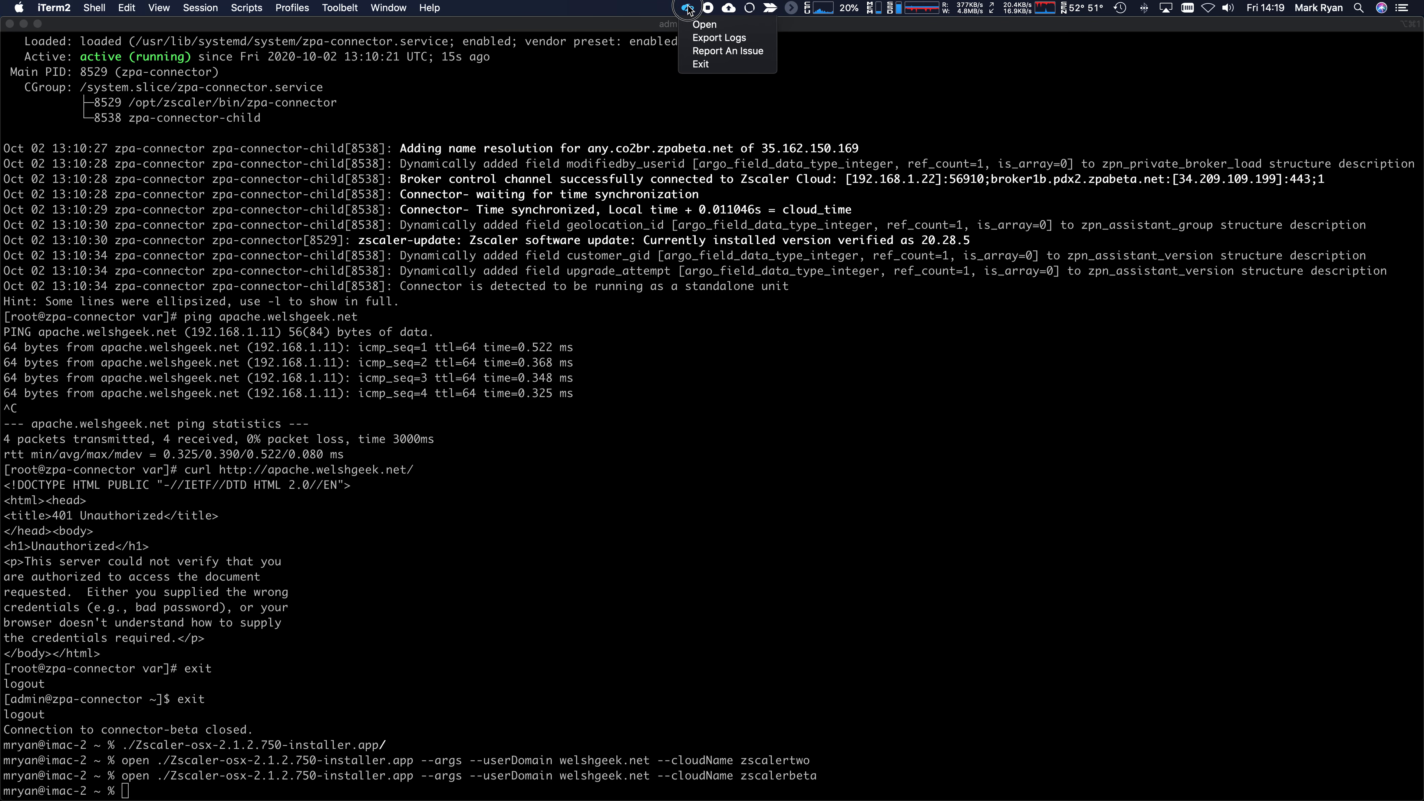
{"action": "left_click", "coordinate": [699, 26]}
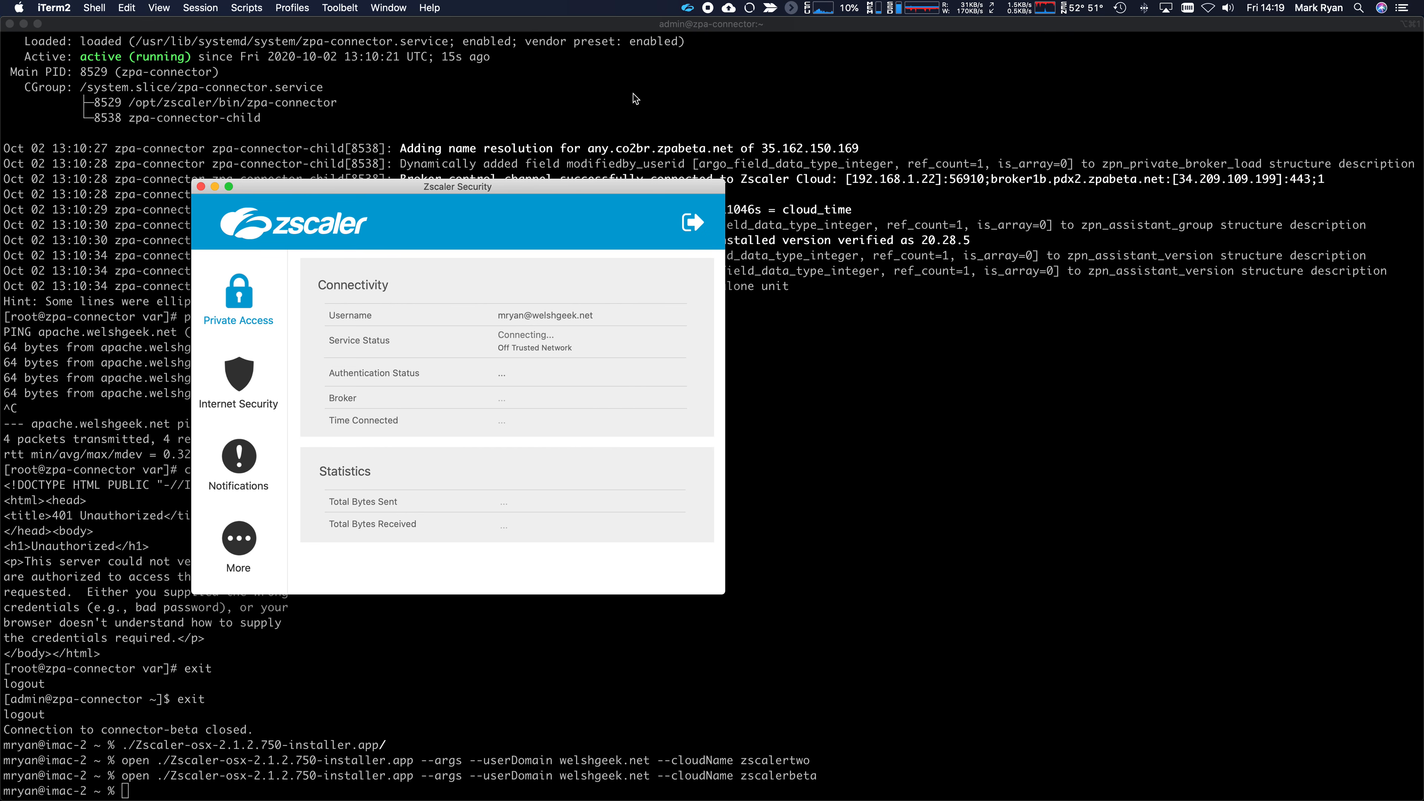
{"action": "left_click_drag", "start_coordinate": [478, 192], "coordinate": [680, 140]}
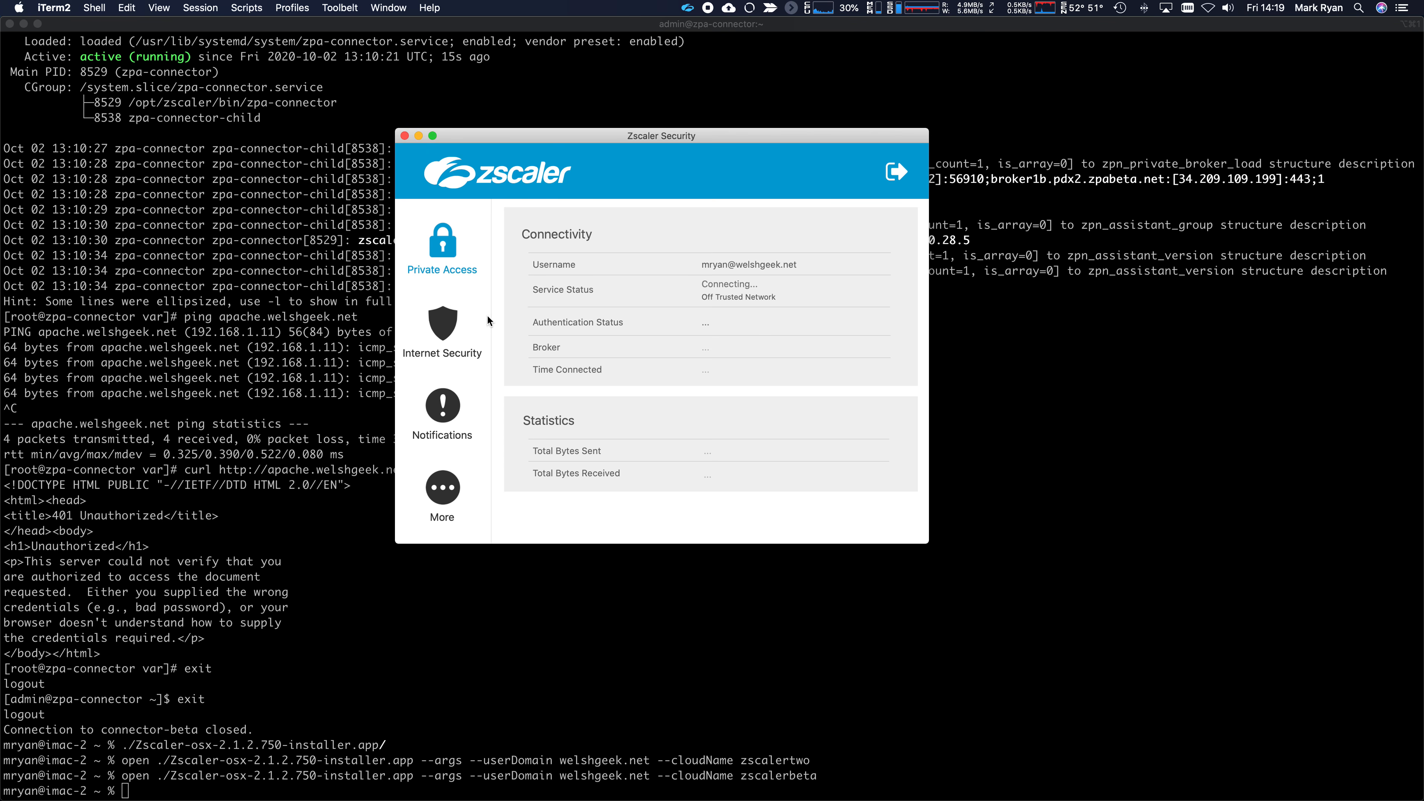
{"action": "left_click", "coordinate": [447, 323]}
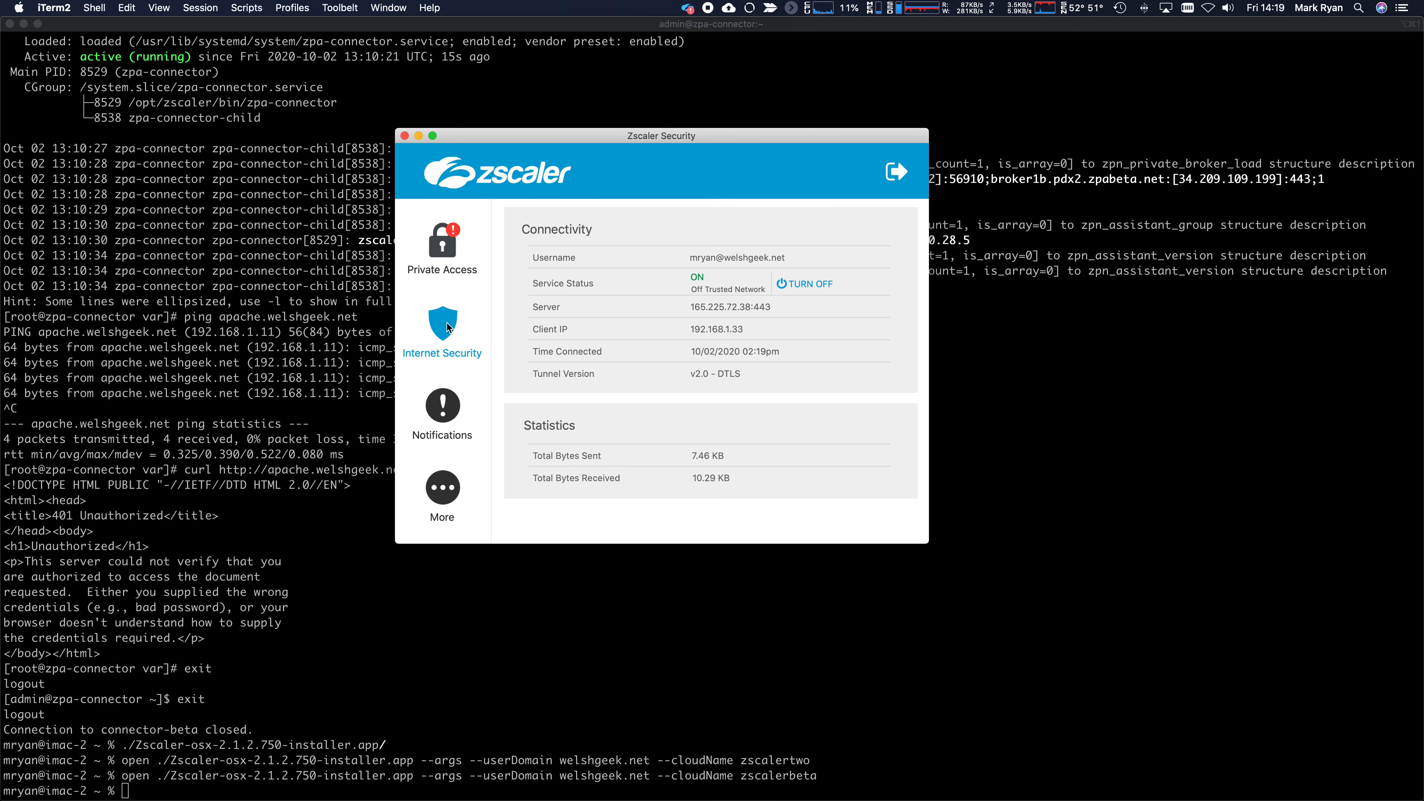
{"action": "left_click", "coordinate": [697, 375]}
{"action": "left_click", "coordinate": [451, 250]}
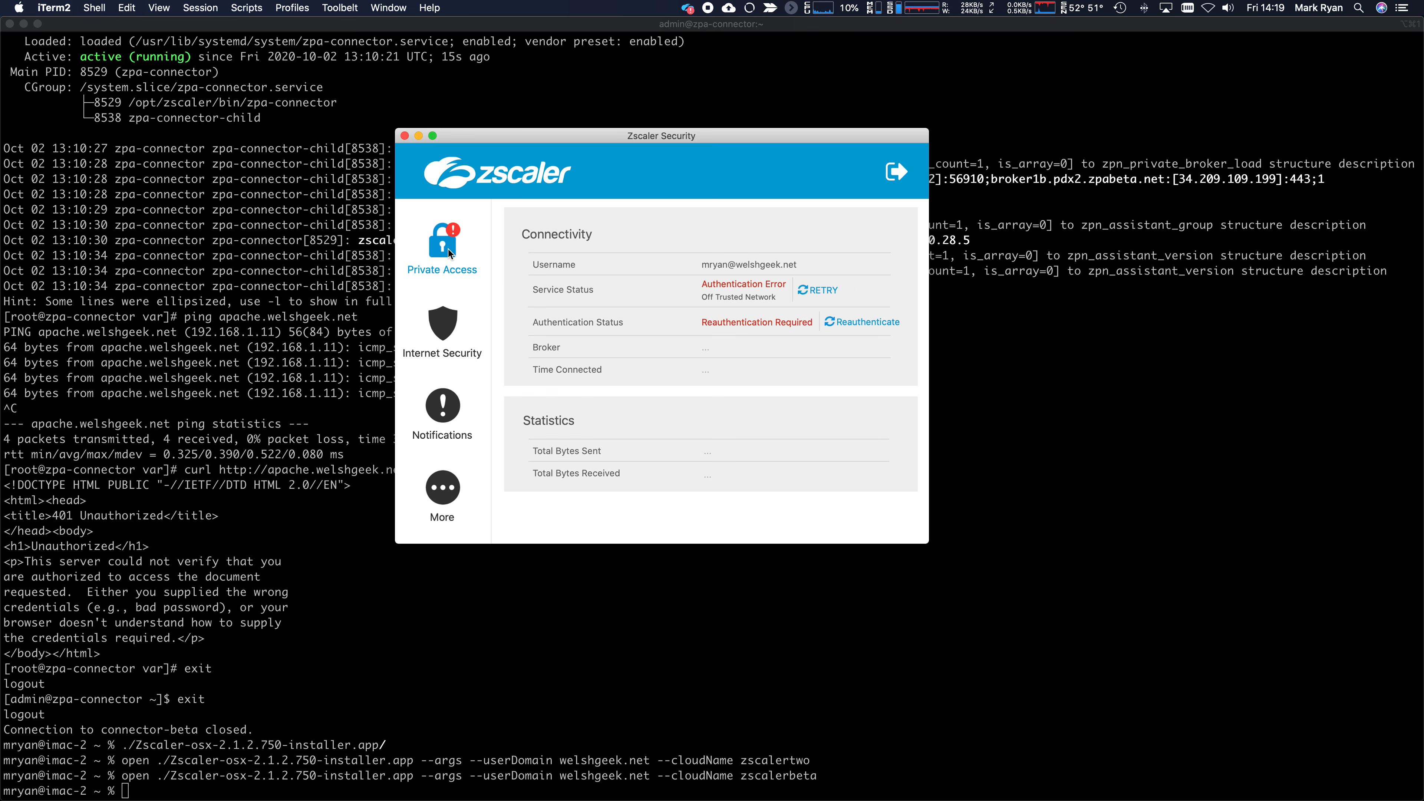
{"action": "left_click", "coordinate": [853, 322]}
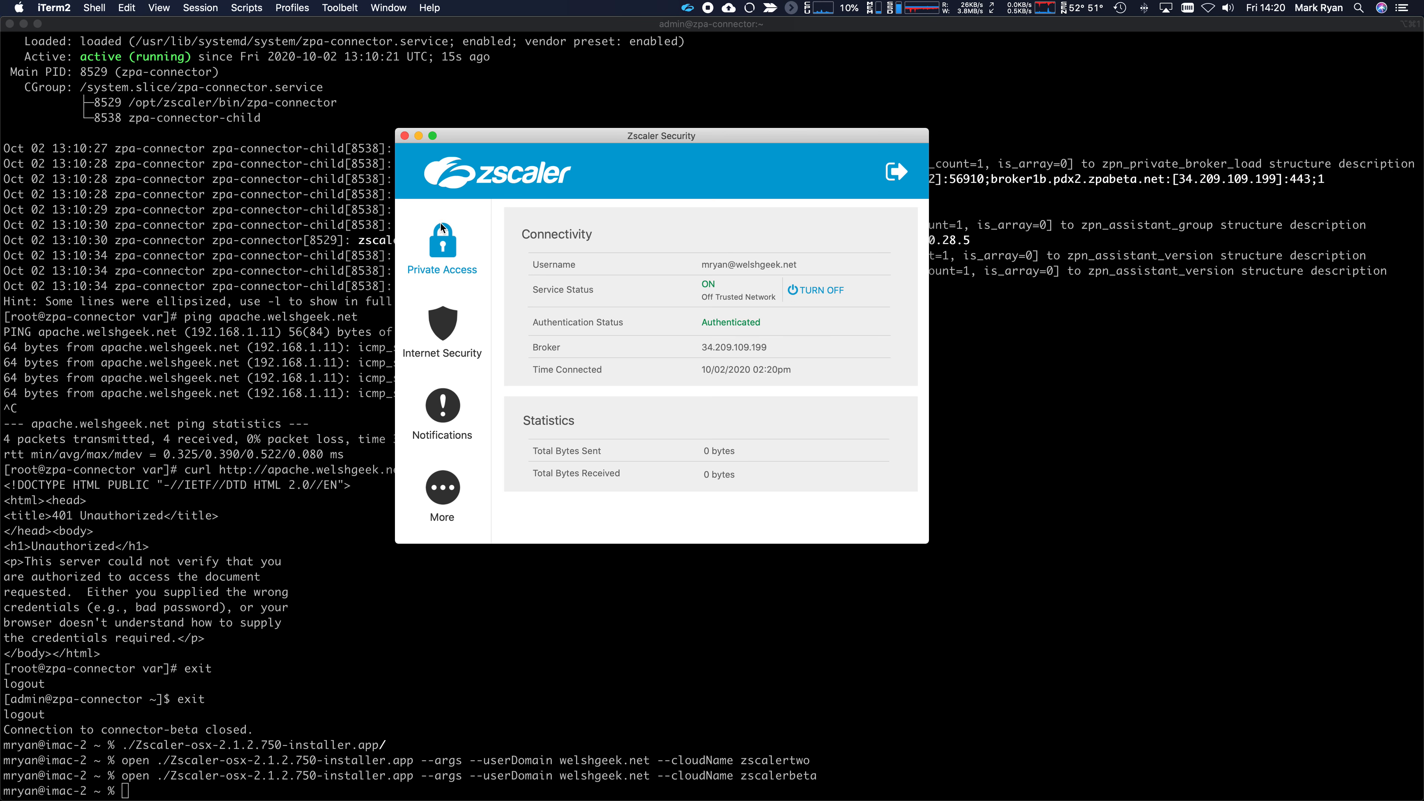
{"action": "left_click", "coordinate": [405, 135]}
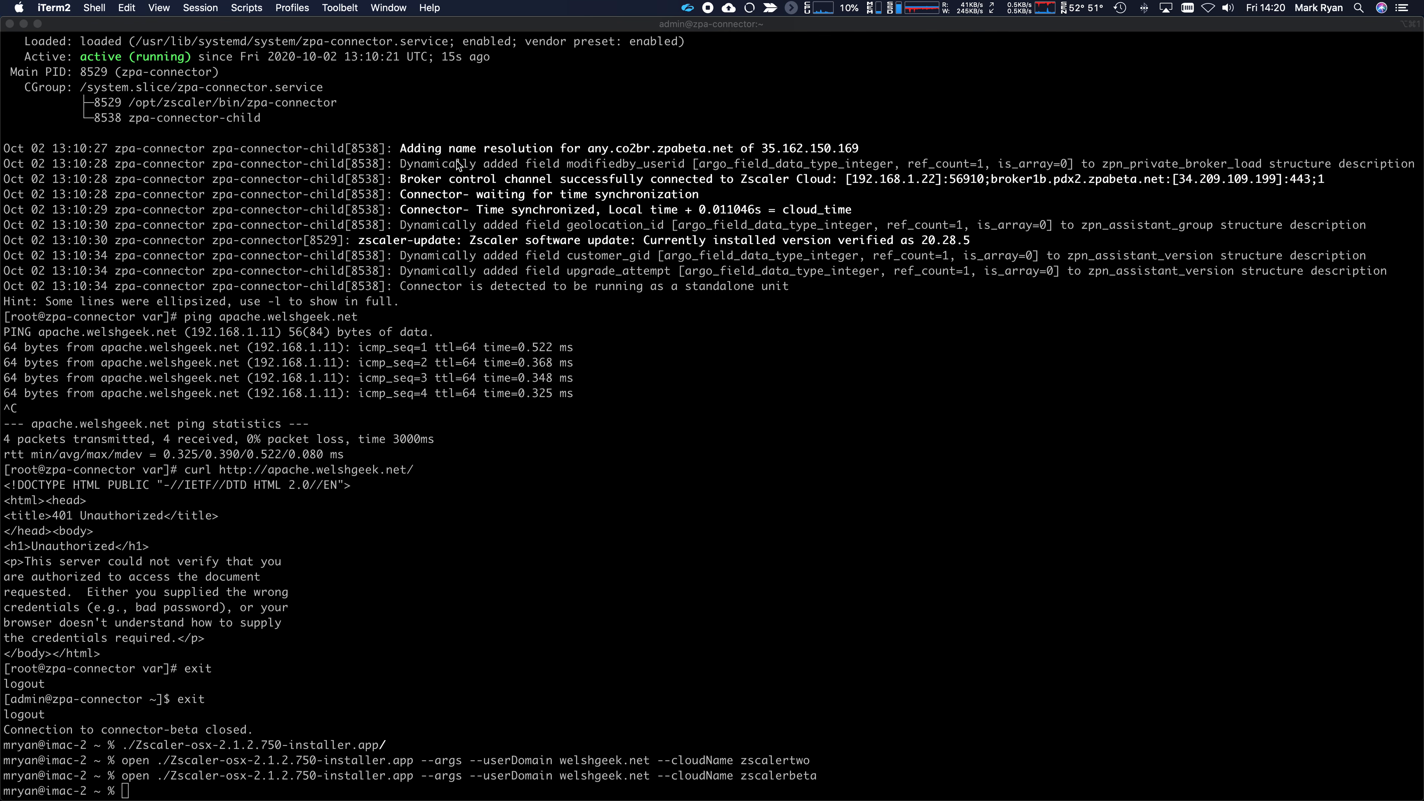
- Load ip.zscaler.com in a new Chrome tab and highlight the beta-fra4b1-sme proxy hostname
{"action": "key", "text": "super+Tab"}
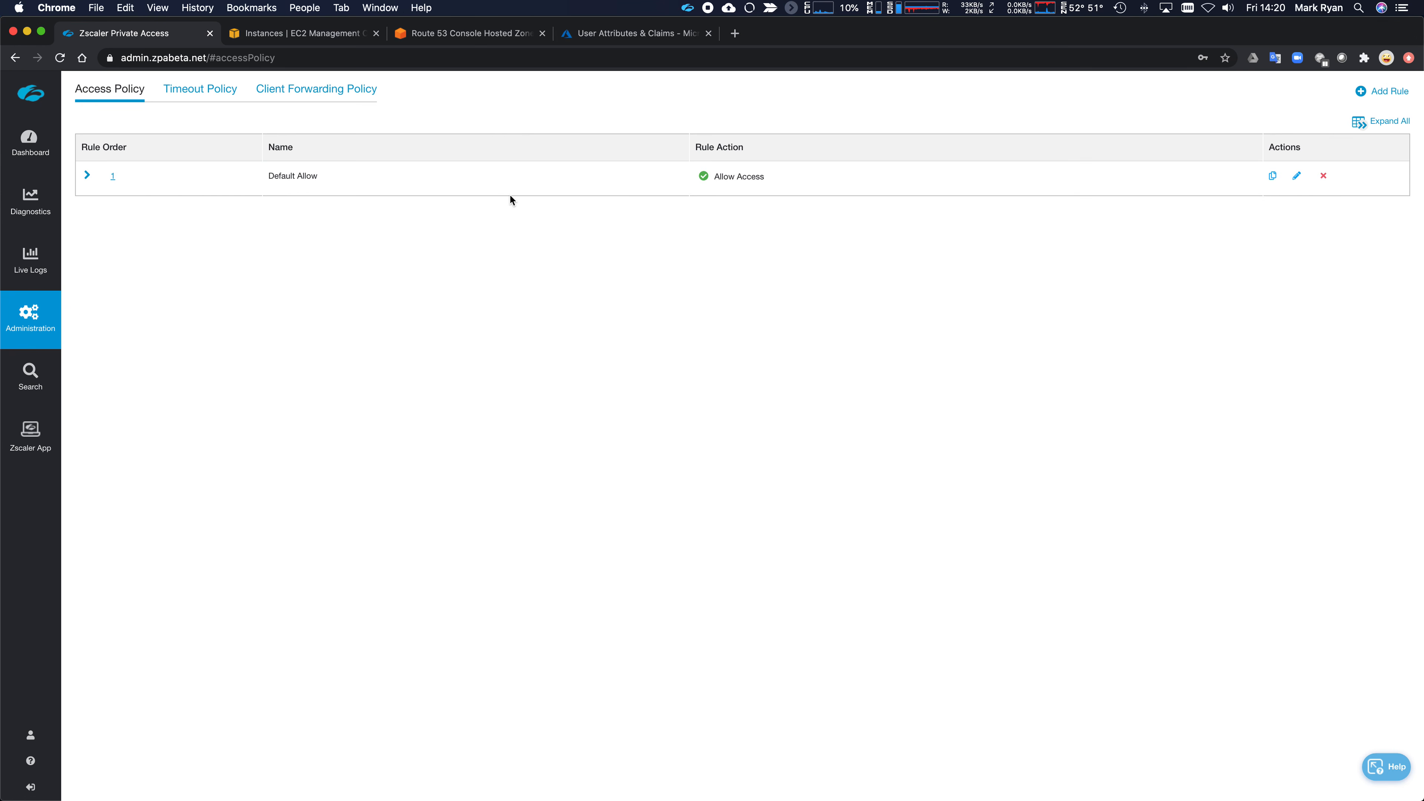
{"action": "key", "text": "super+t"}
{"action": "type", "text": "ip.zscaler.com"}
{"action": "key", "text": "Return"}
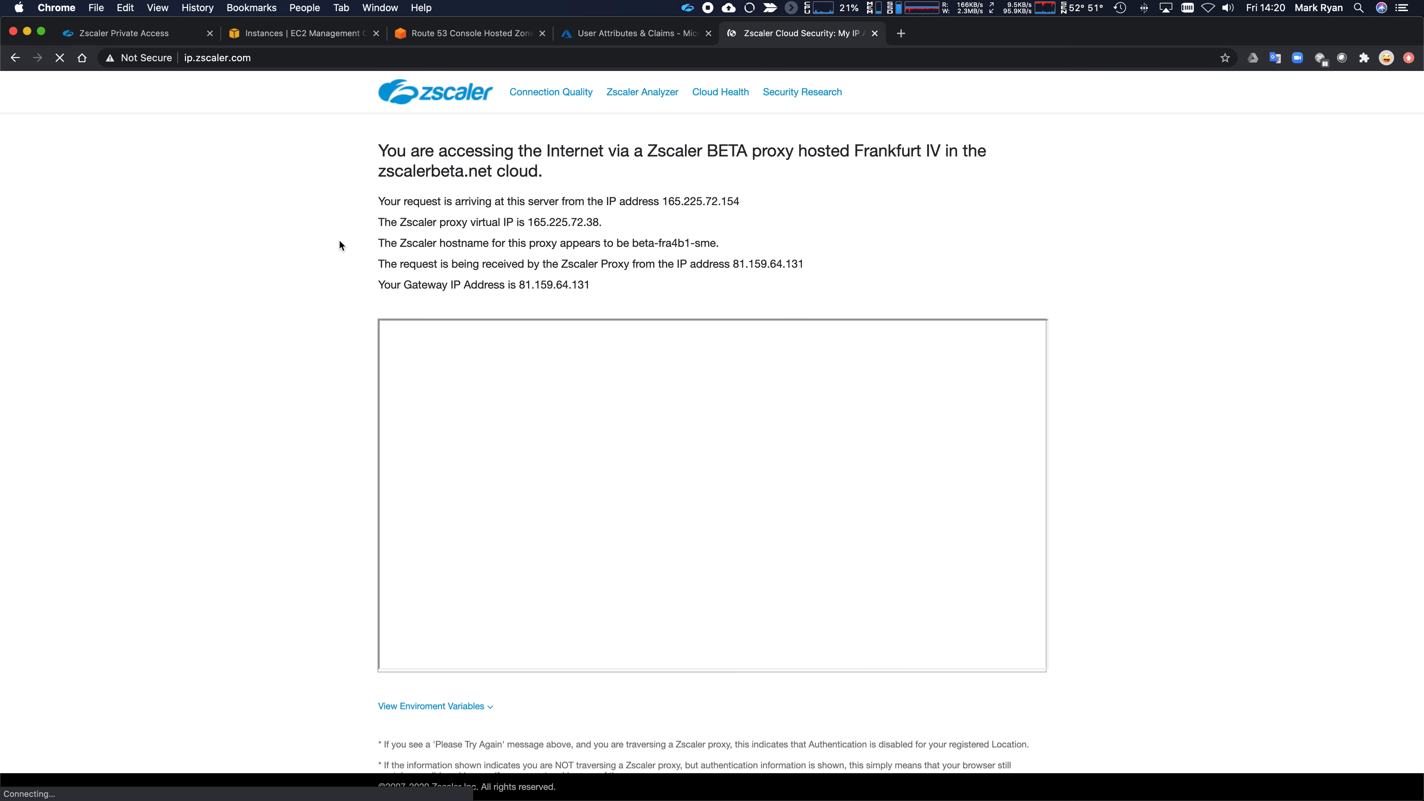
{"action": "left_click_drag", "start_coordinate": [628, 242], "coordinate": [723, 243]}
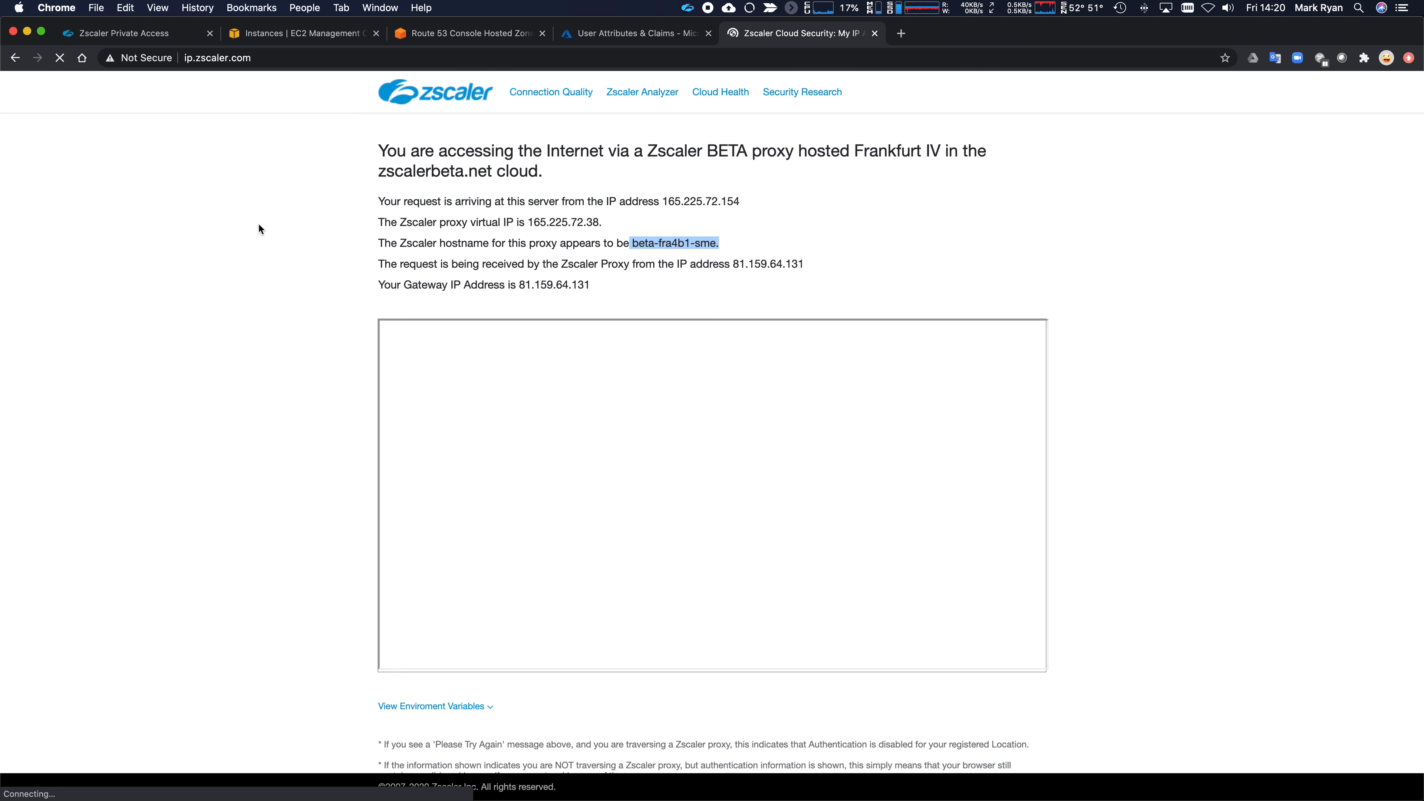
{"action": "key", "text": "super+Tab"}
- List Kerberos tickets with klist and highlight the autologon HTTP service ticket
{"action": "type", "text": "klist"}
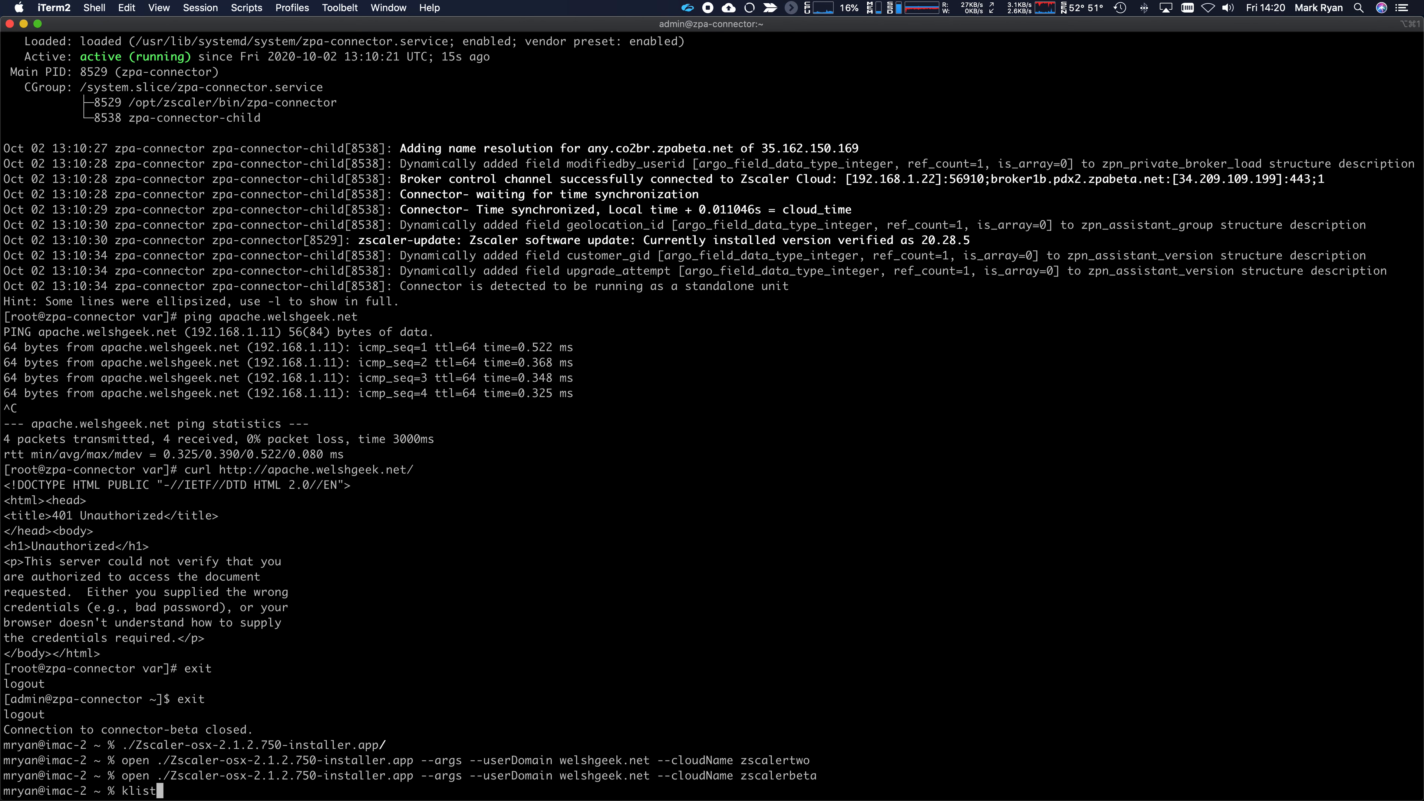
{"action": "key", "text": "Return"}
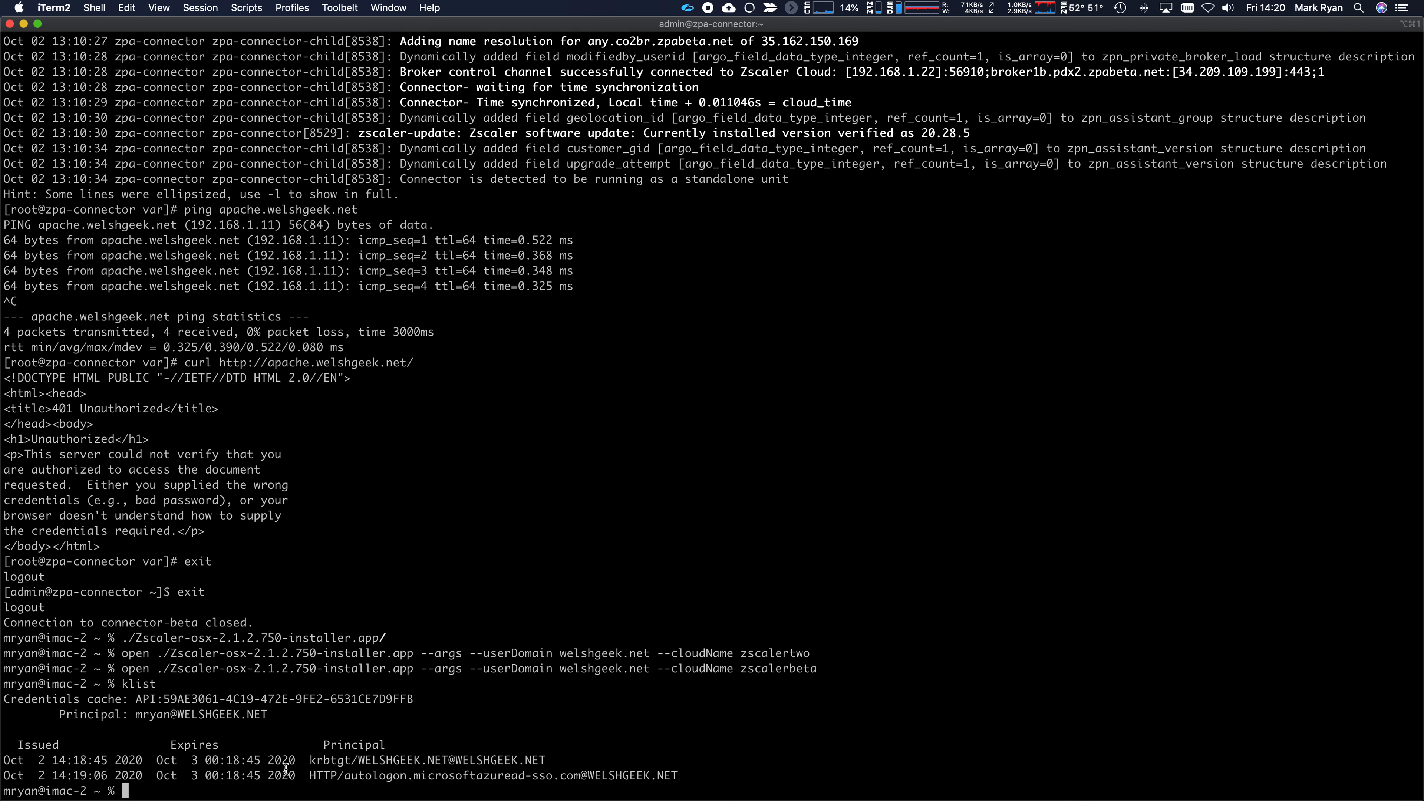
{"action": "left_click_drag", "start_coordinate": [310, 776], "coordinate": [716, 774]}
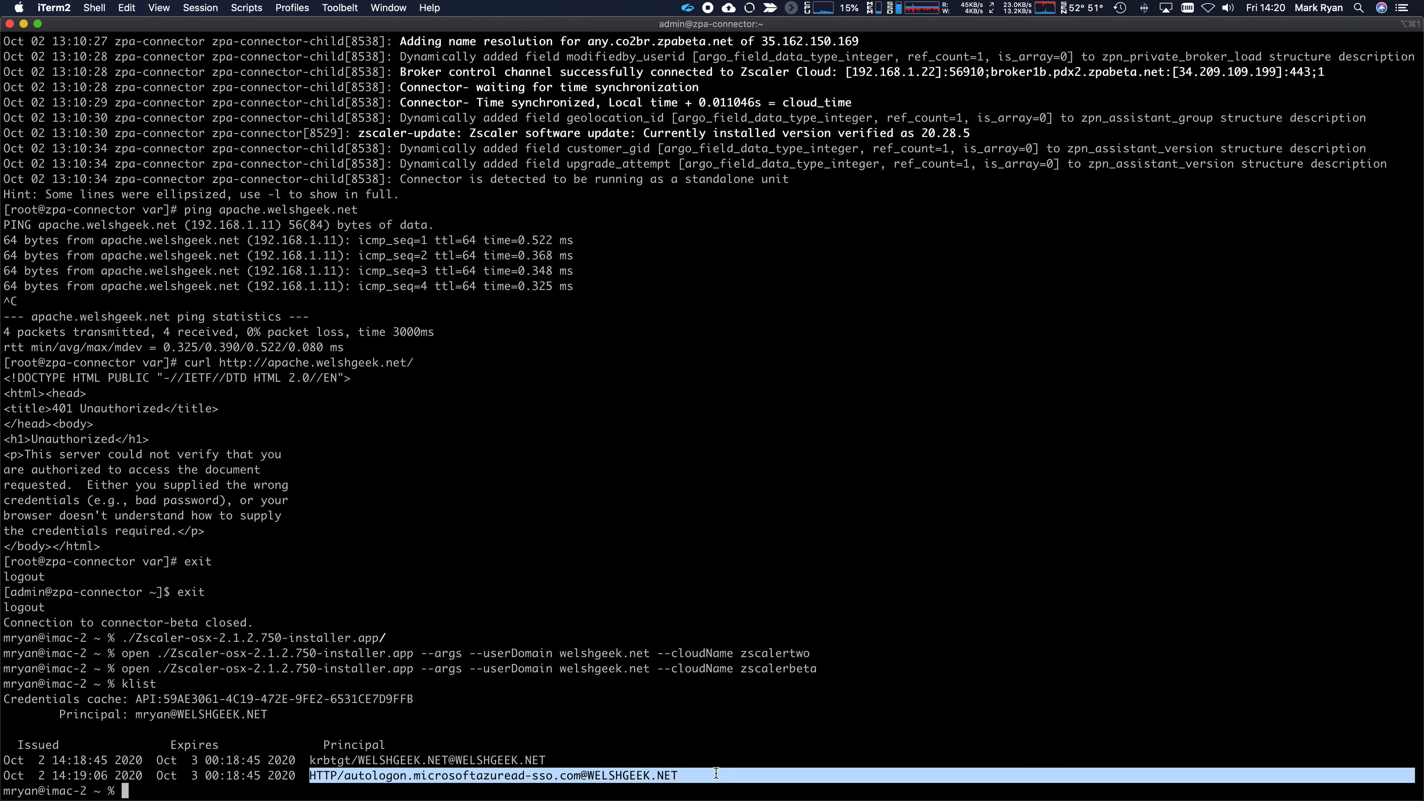
- Reload apache.welshgeek.net in Chrome
{"action": "key", "text": "super+Tab"}
{"action": "key", "text": "super+l"}
{"action": "type", "text": "a"}
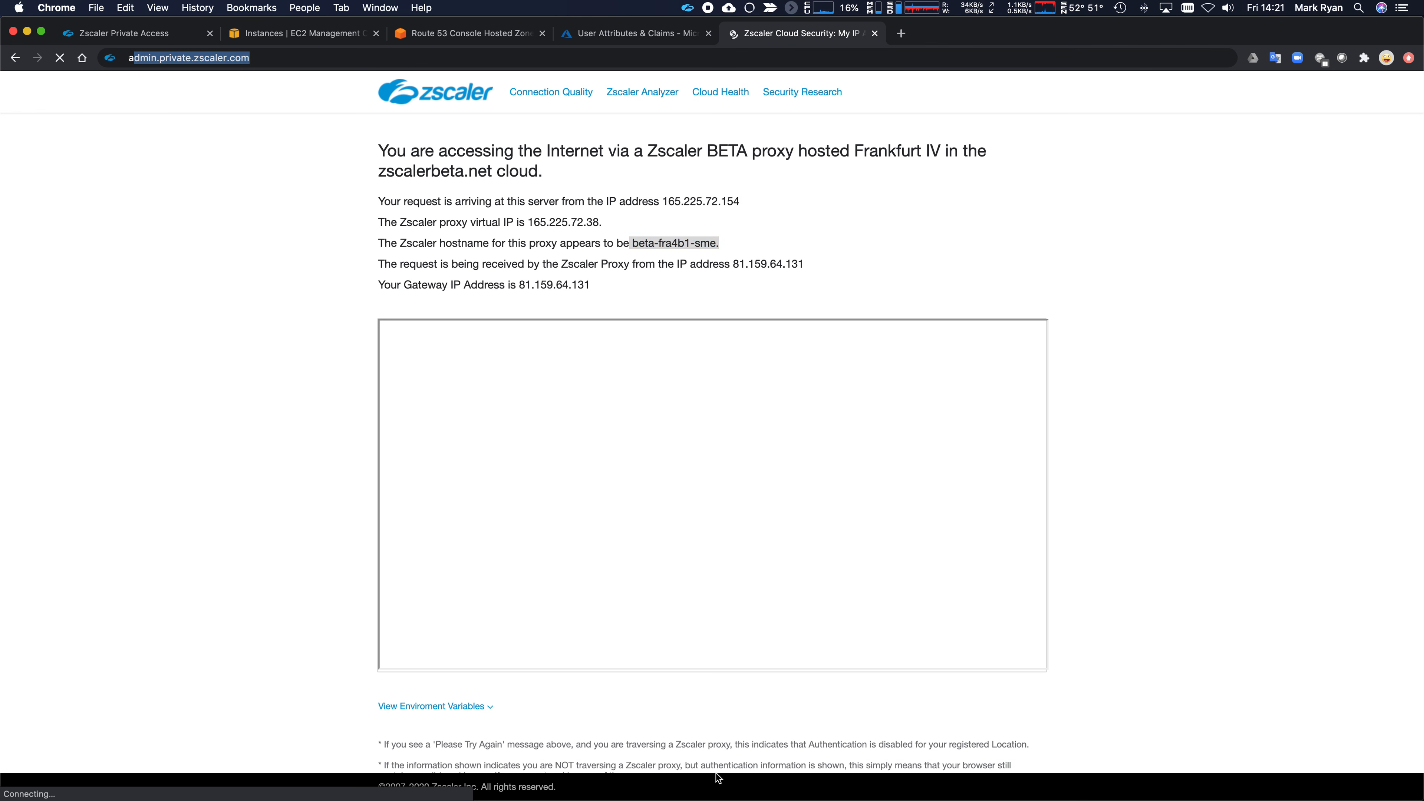
{"action": "type", "text": "pache.welshgeek.net"}
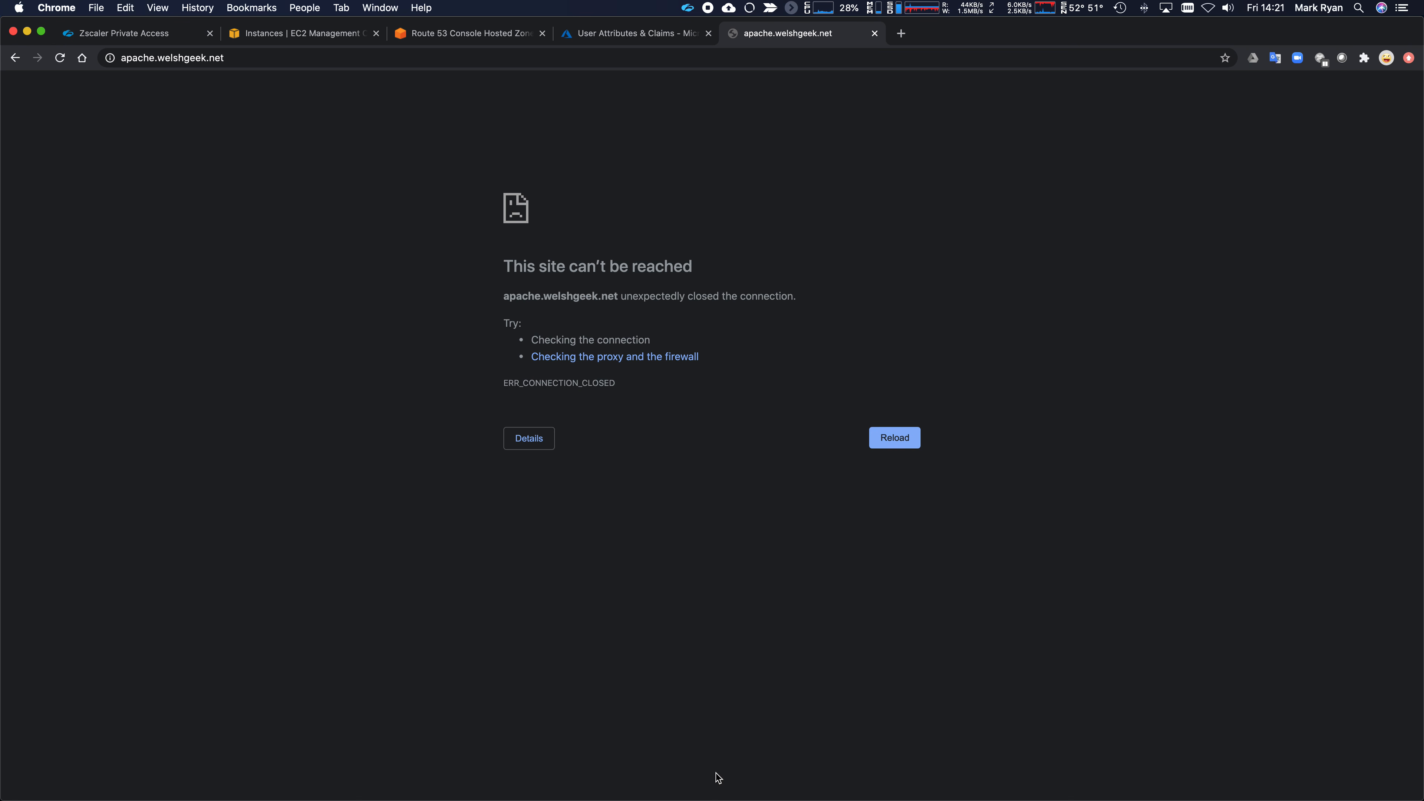
{"action": "left_click", "coordinate": [61, 61]}
- Ping apache.welshgeek.net, stop it, and highlight the resolved 100.64.1.1 address and compute.internal hostname
{"action": "key", "text": "super+Tab"}
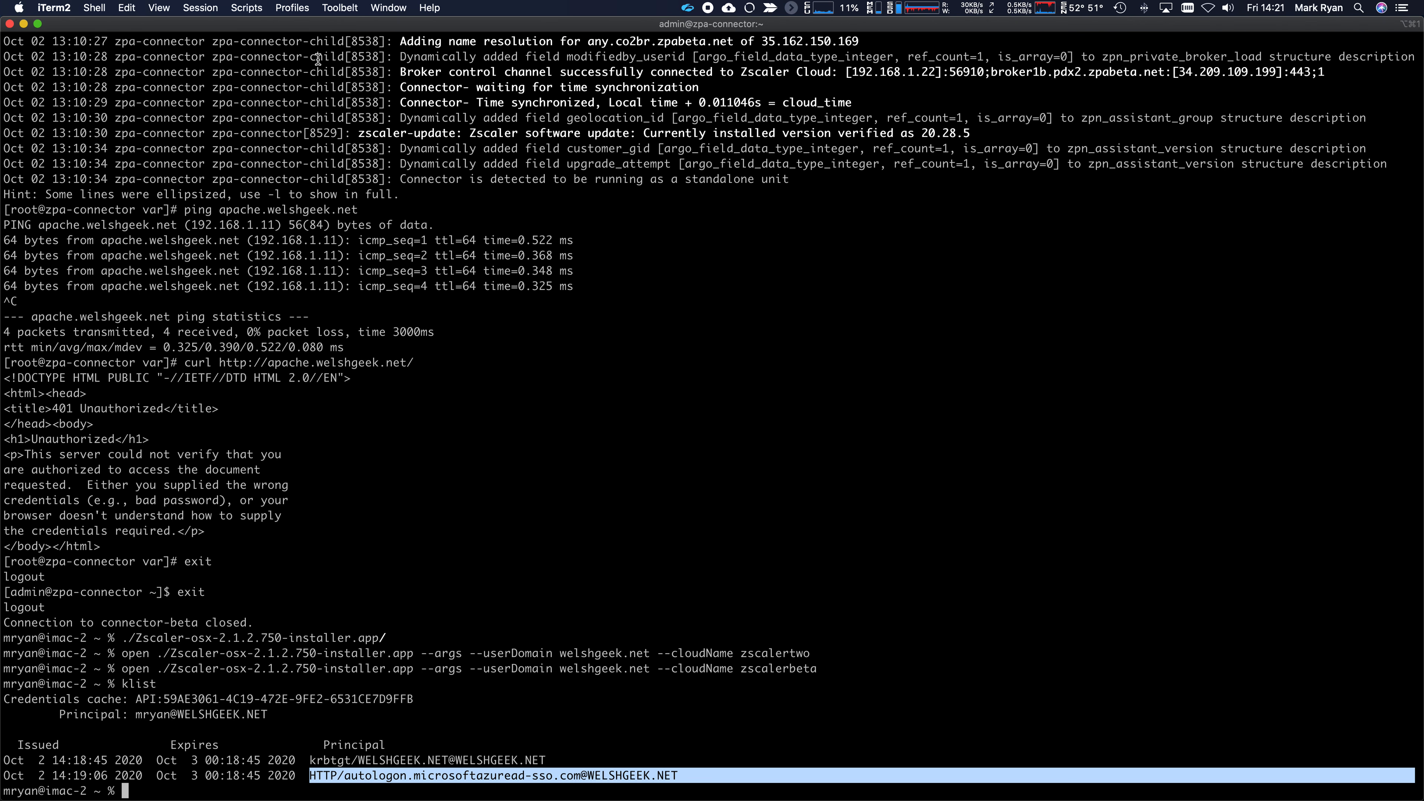
{"action": "type", "text": "ping apache"}
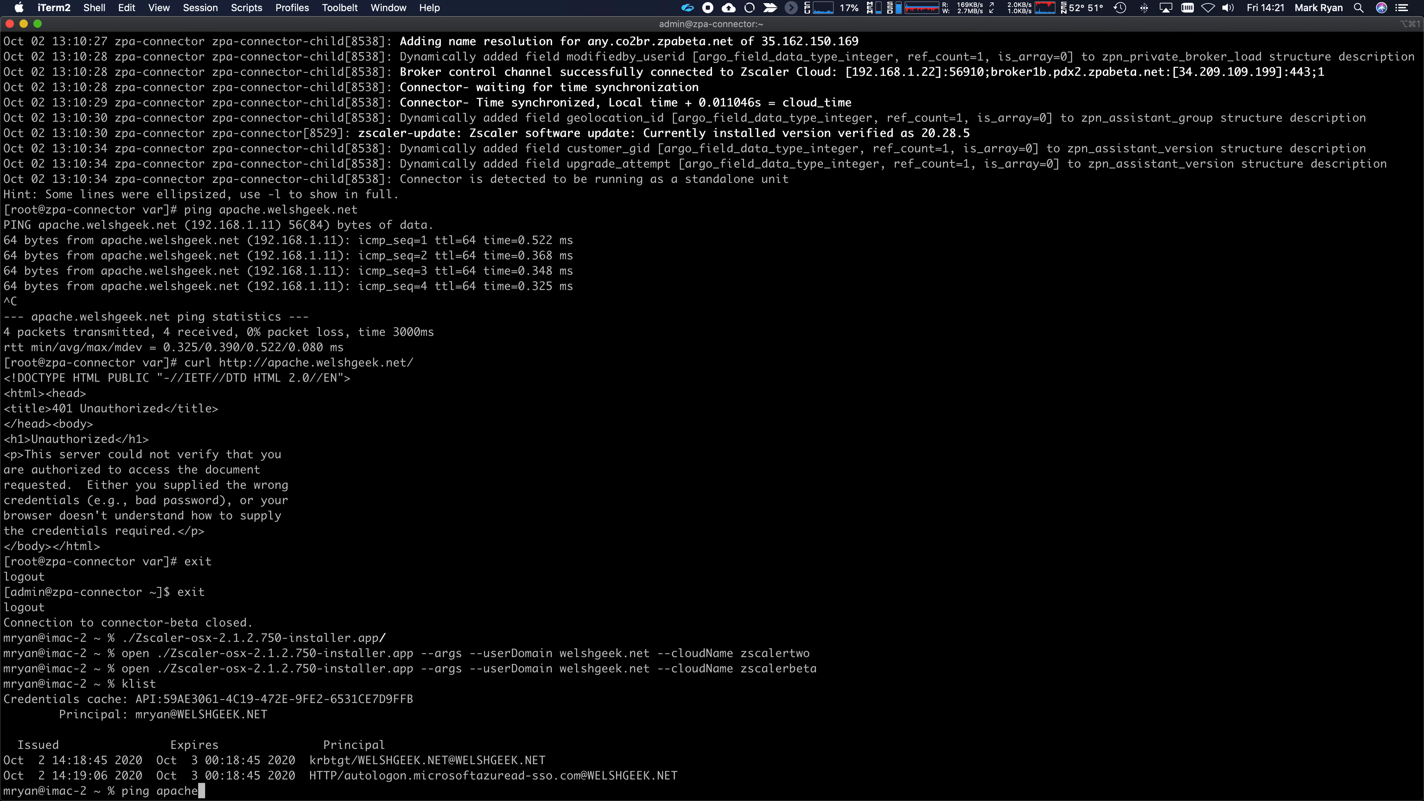
{"action": "type", "text": ".welshgeek.net"}
{"action": "key", "text": "Return"}
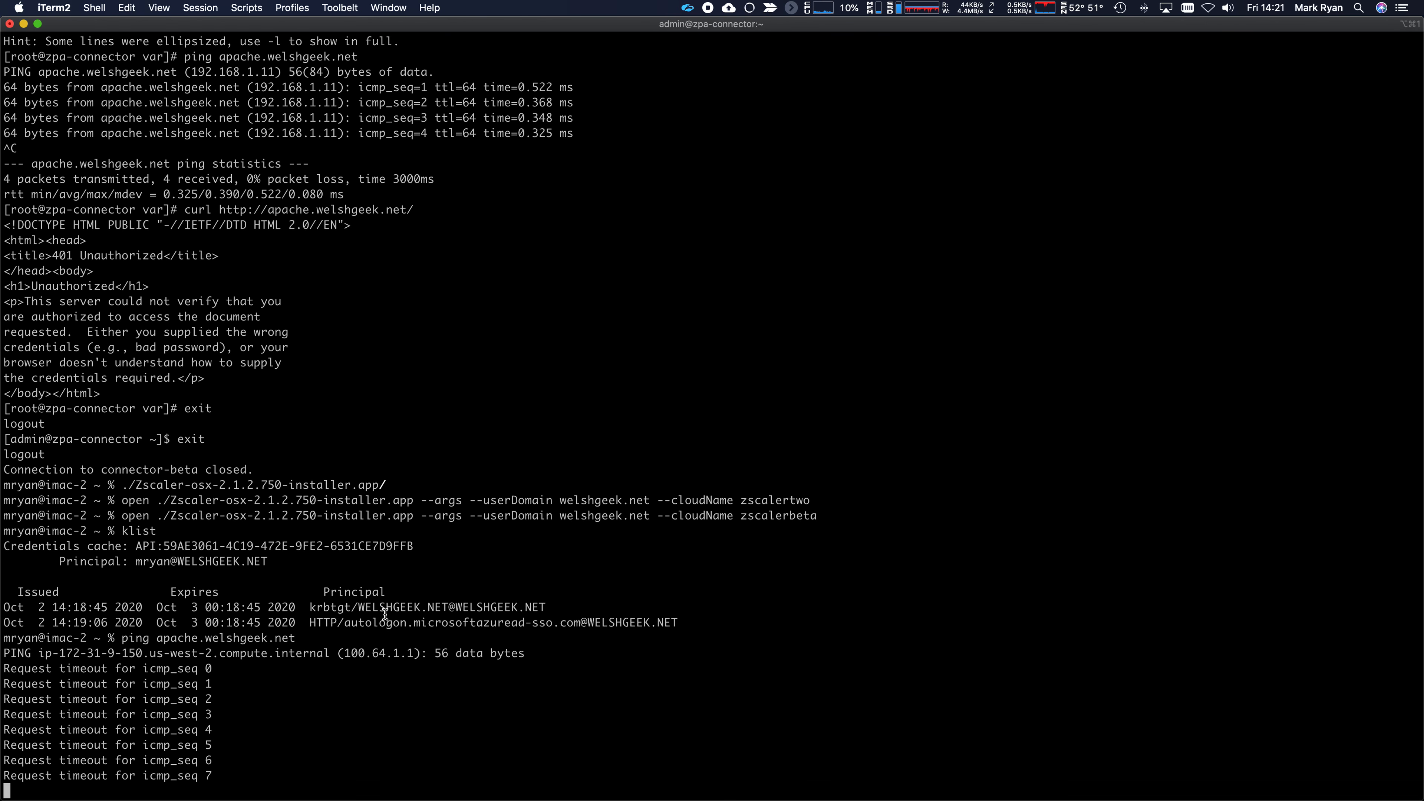
{"action": "key", "text": "ctrl+c"}
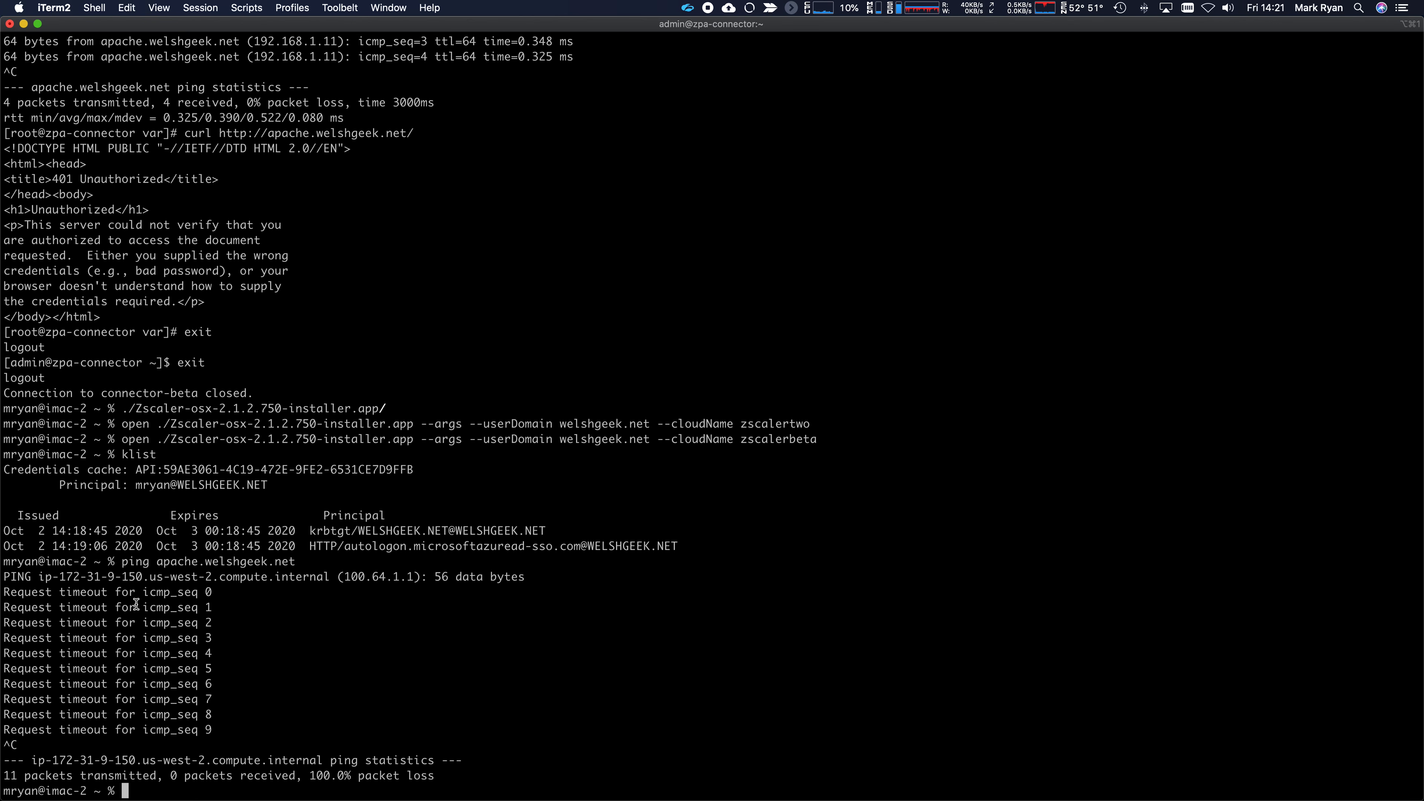
{"action": "left_click", "coordinate": [412, 577]}
{"action": "double_click", "coordinate": [412, 577]}
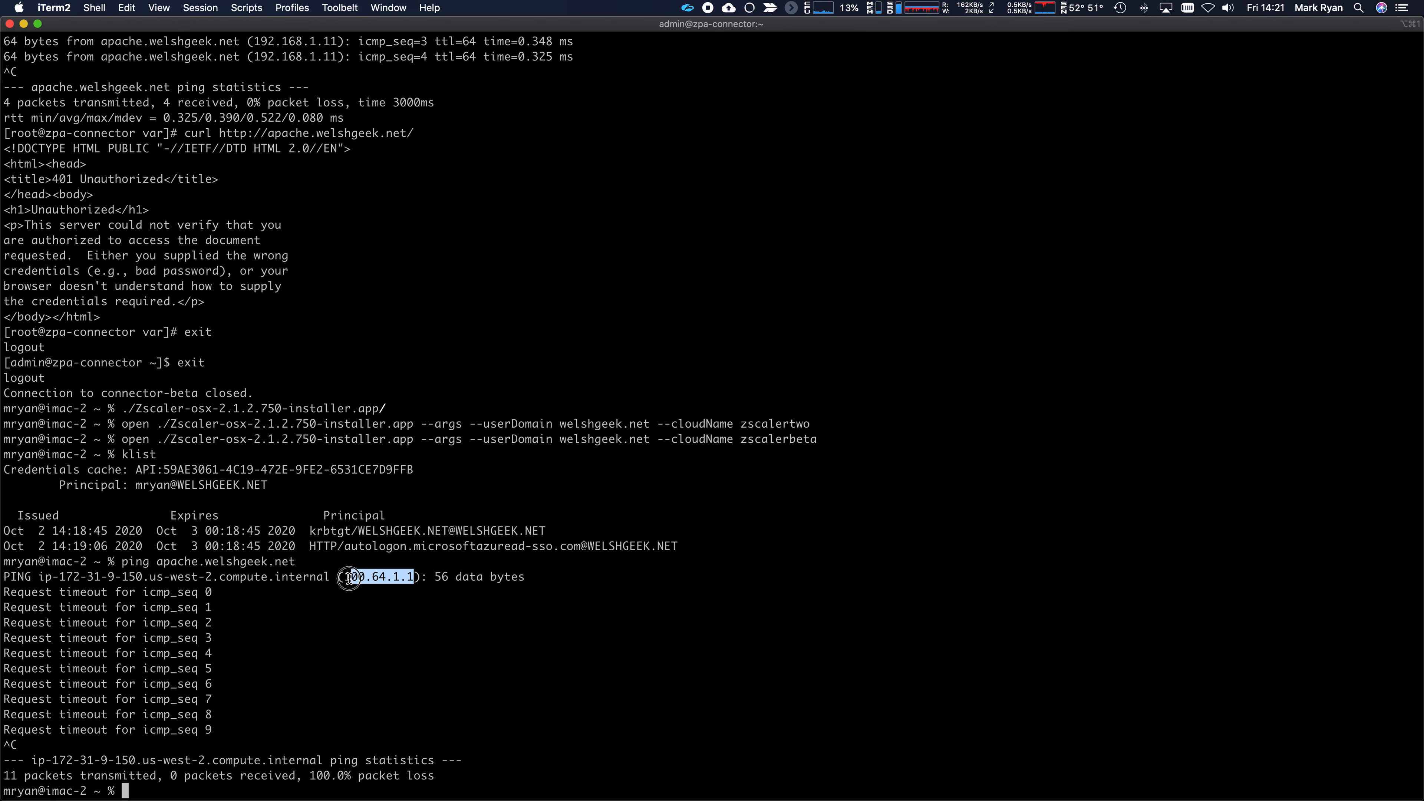
{"action": "left_click_drag", "start_coordinate": [32, 577], "coordinate": [331, 581]}
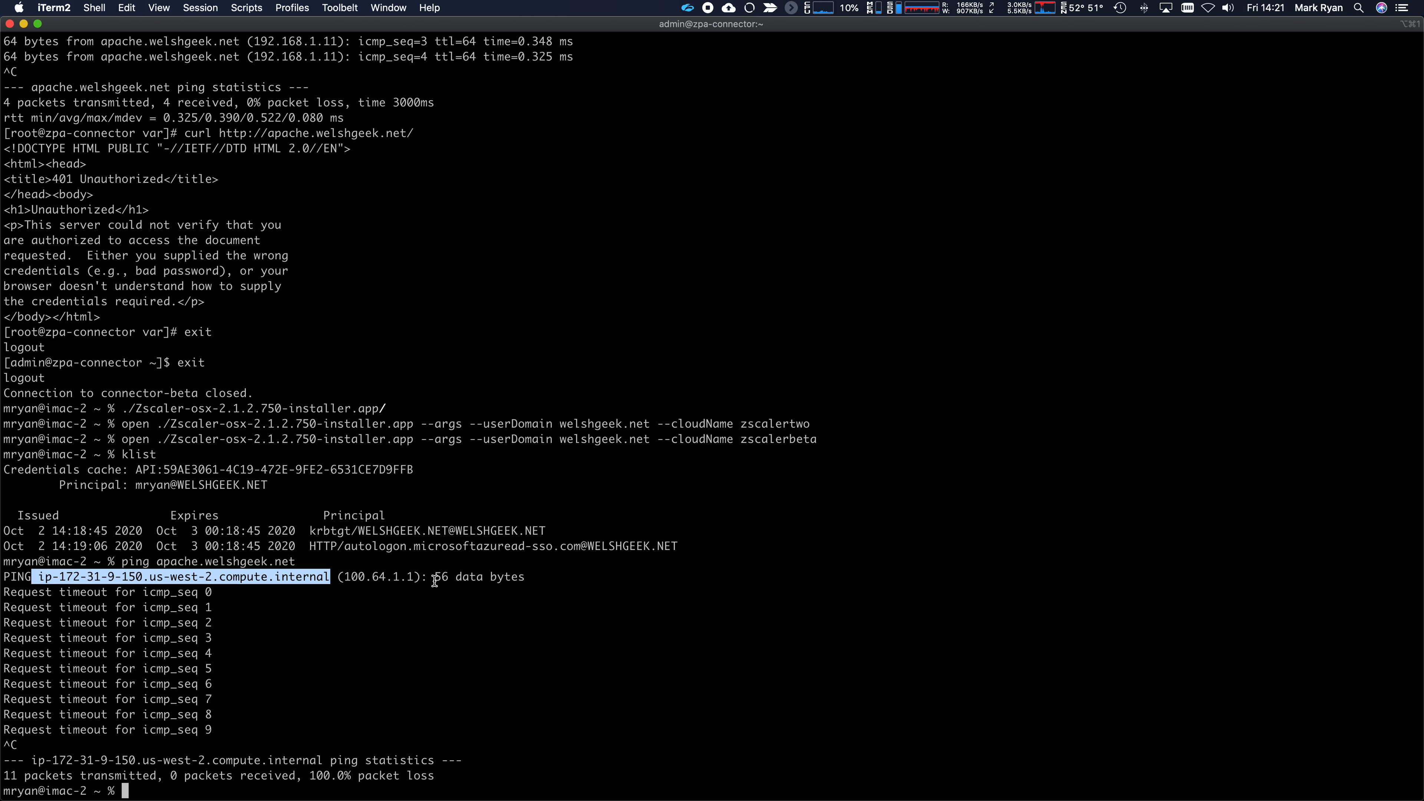
{"action": "left_click_drag", "start_coordinate": [343, 576], "coordinate": [415, 578]}
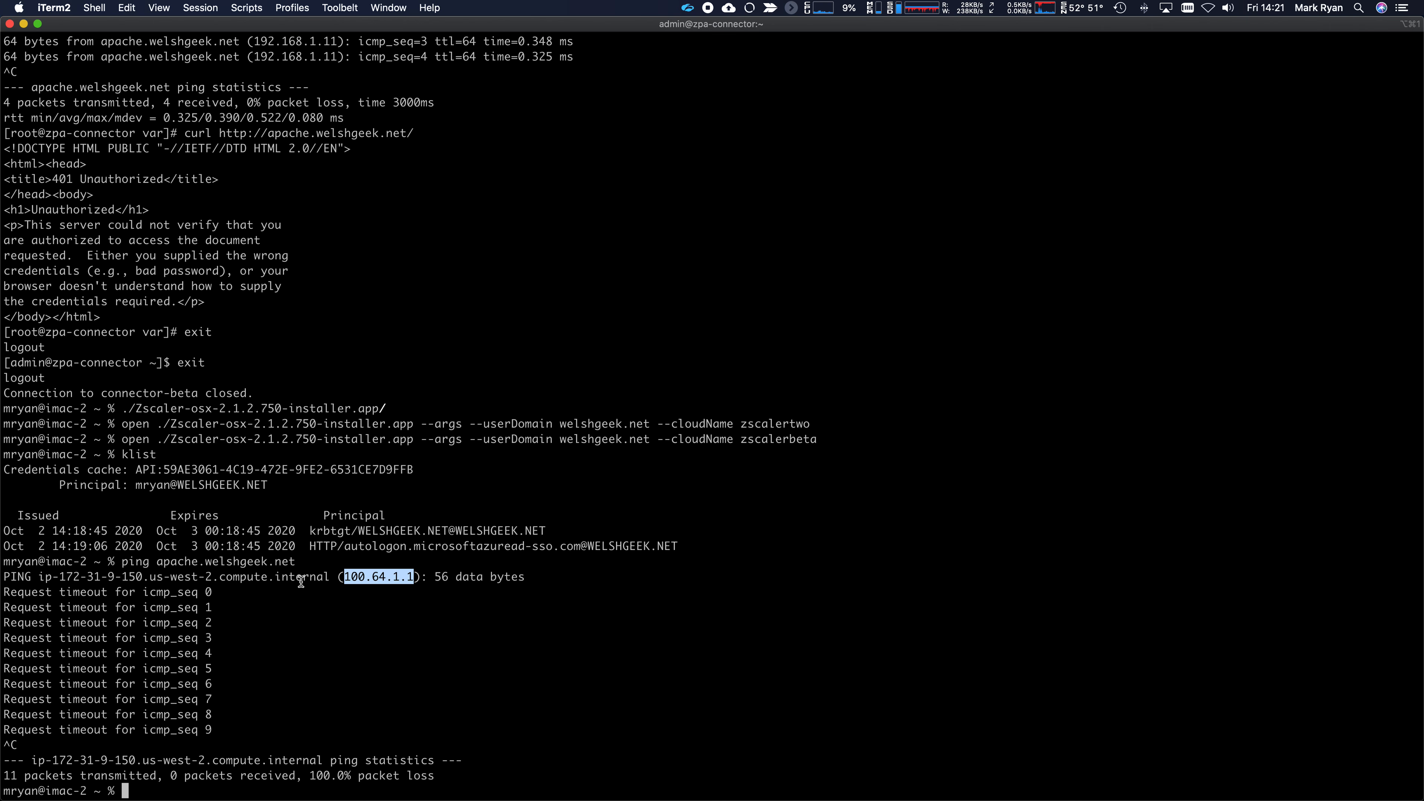
{"action": "left_click_drag", "start_coordinate": [336, 578], "coordinate": [275, 578]}
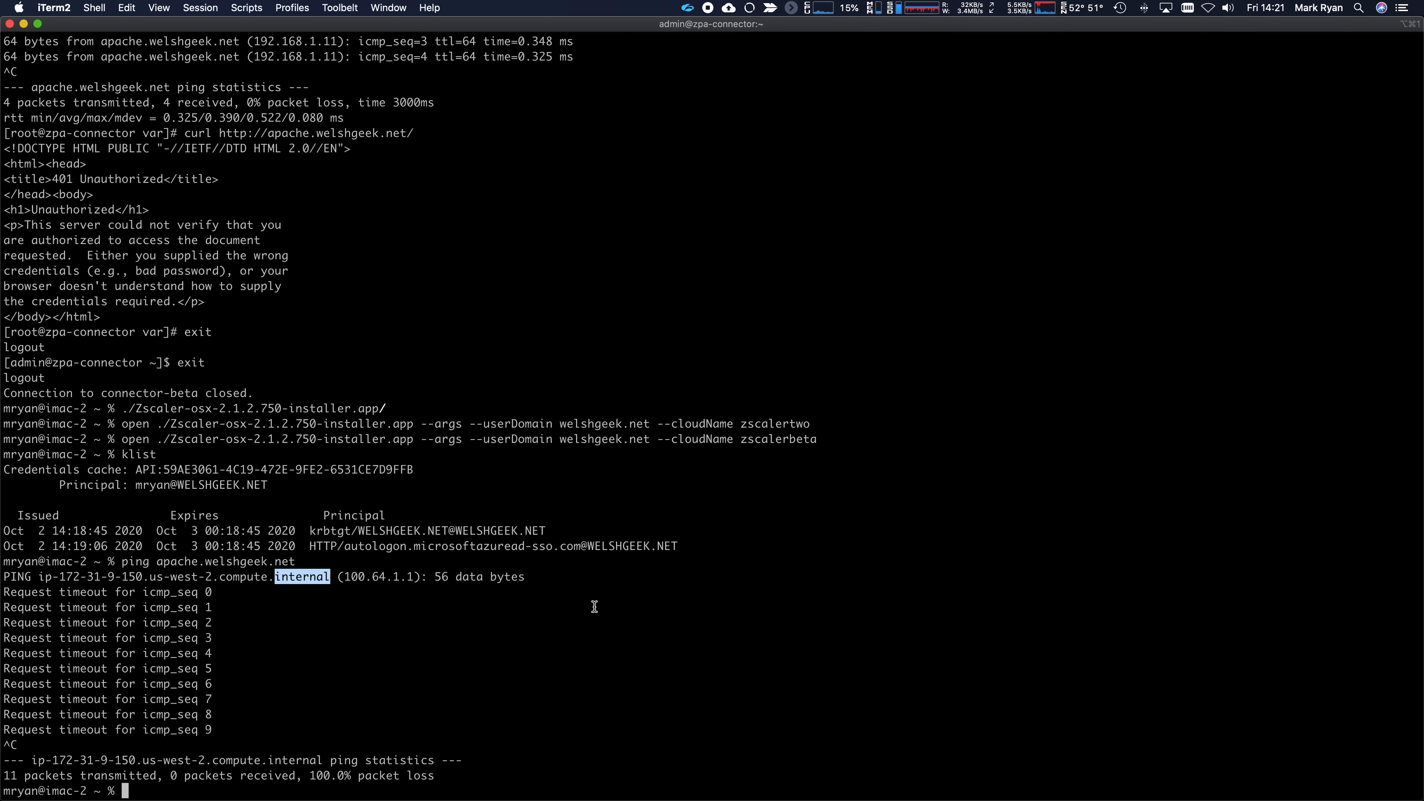
{"action": "left_click_drag", "start_coordinate": [38, 578], "coordinate": [276, 578]}
{"action": "key", "text": "super+Tab"}
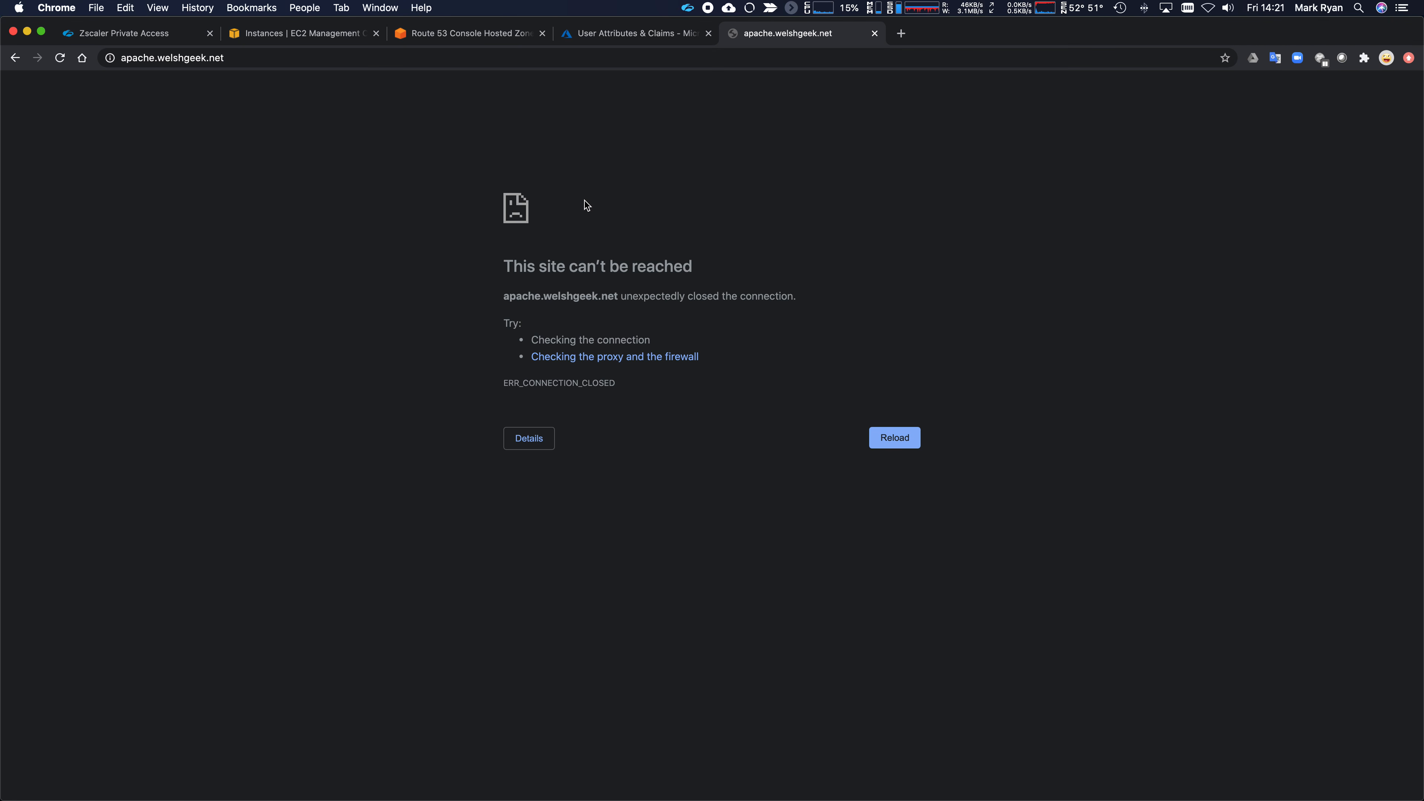
- Open the Wildcard application segment for editing from the Application Segments page
{"action": "left_click", "coordinate": [147, 34]}
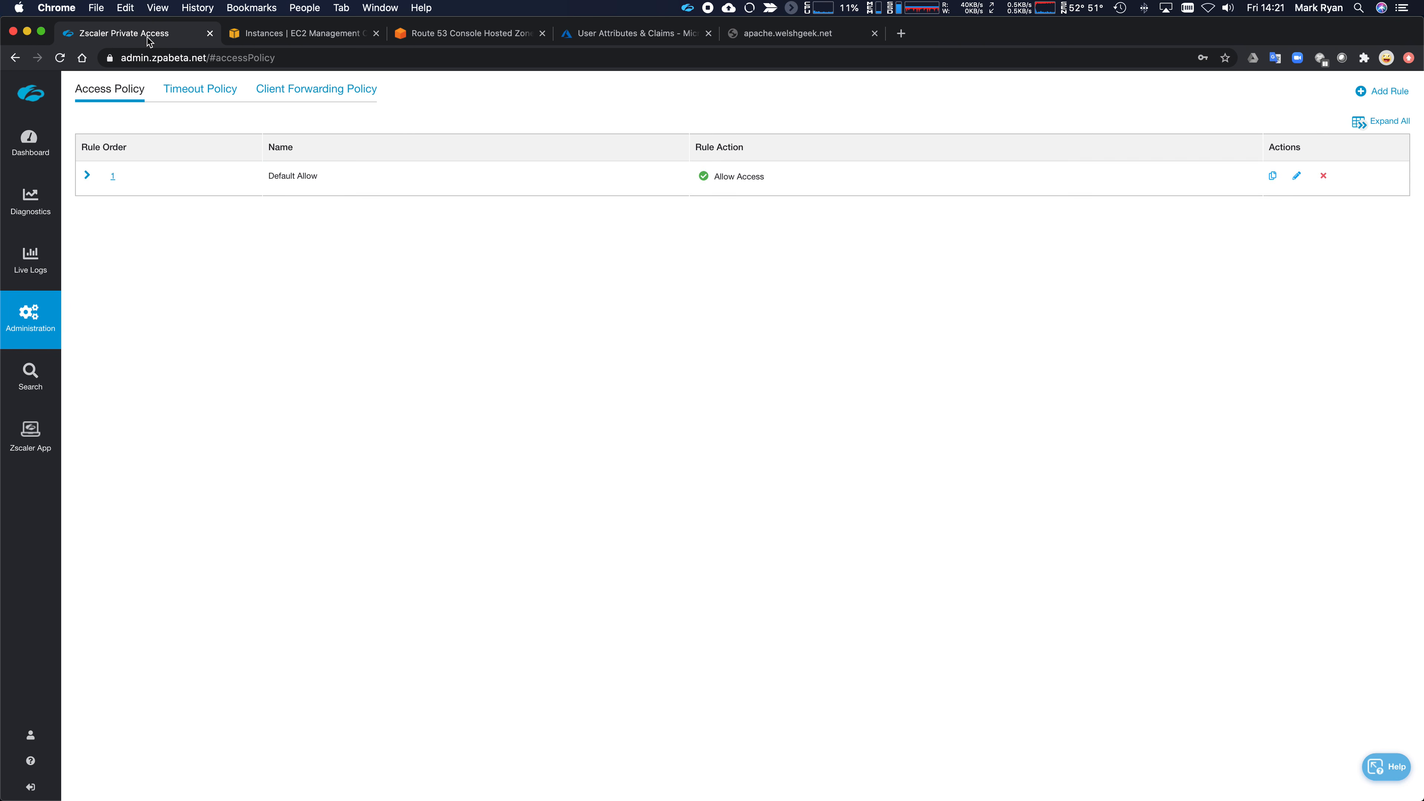
{"action": "mouse_move", "coordinate": [34, 317]}
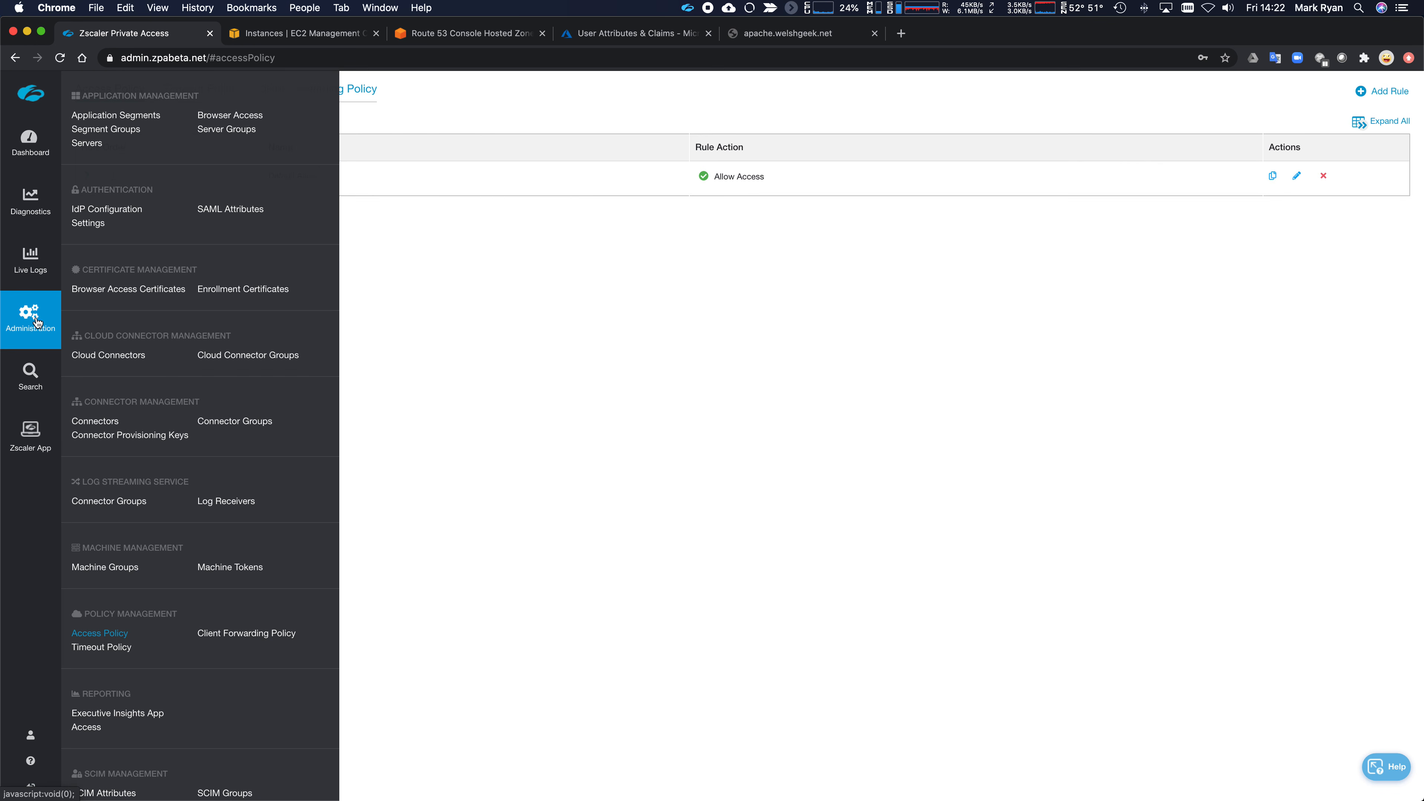
{"action": "left_click", "coordinate": [112, 115]}
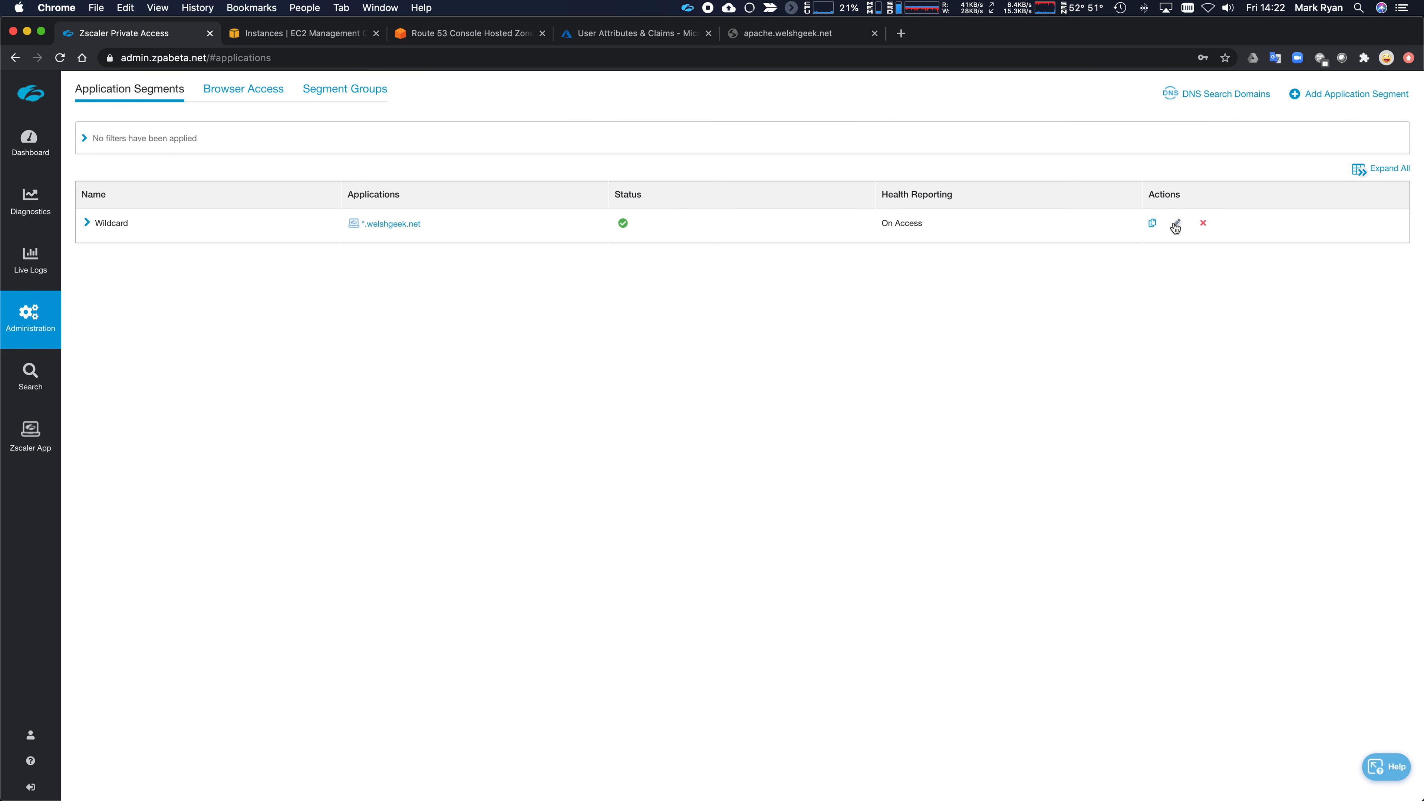
{"action": "left_click", "coordinate": [1177, 222]}
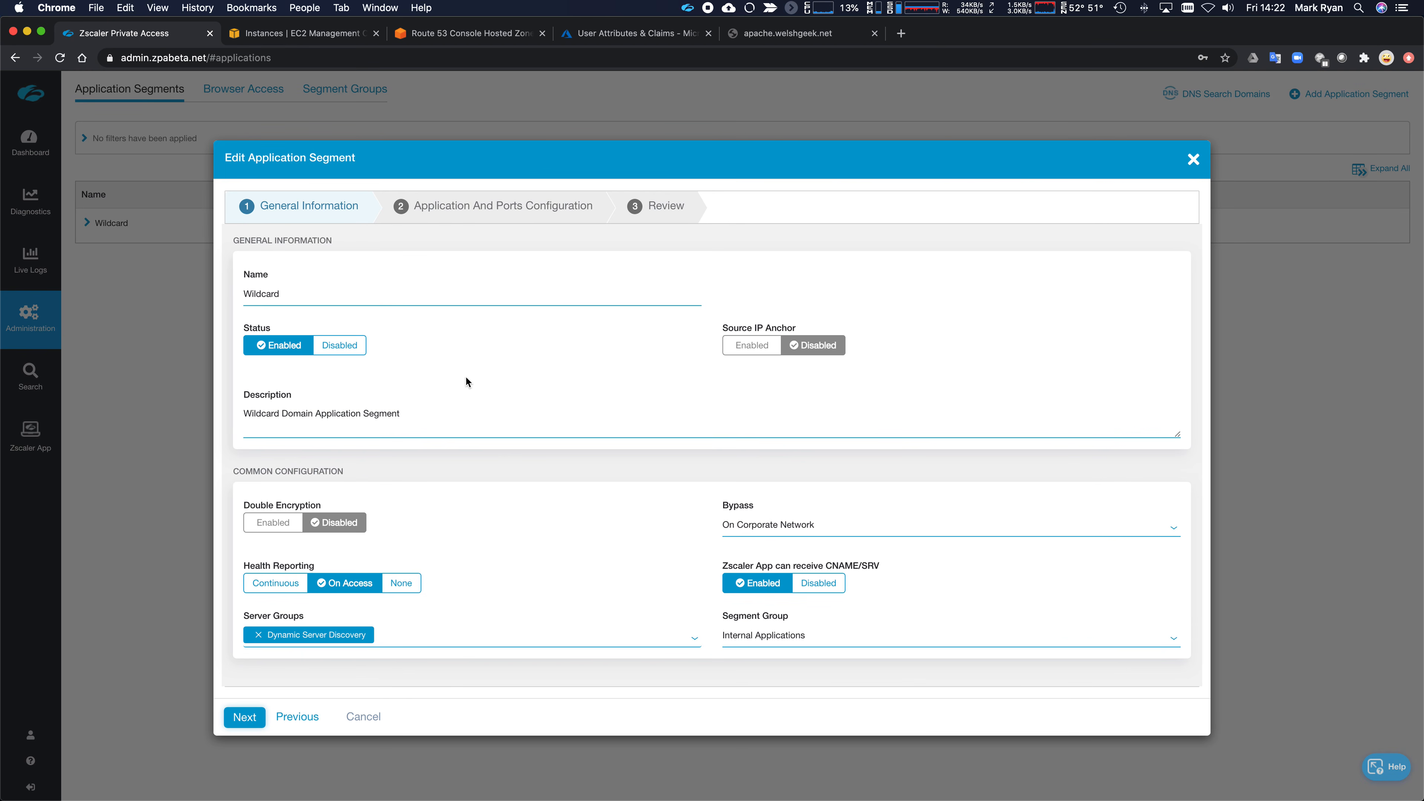
- Add *.compute.internal as a second application domain, accept the DNS port warning, and save
{"action": "left_click", "coordinate": [244, 717]}
{"action": "left_click", "coordinate": [1139, 522]}
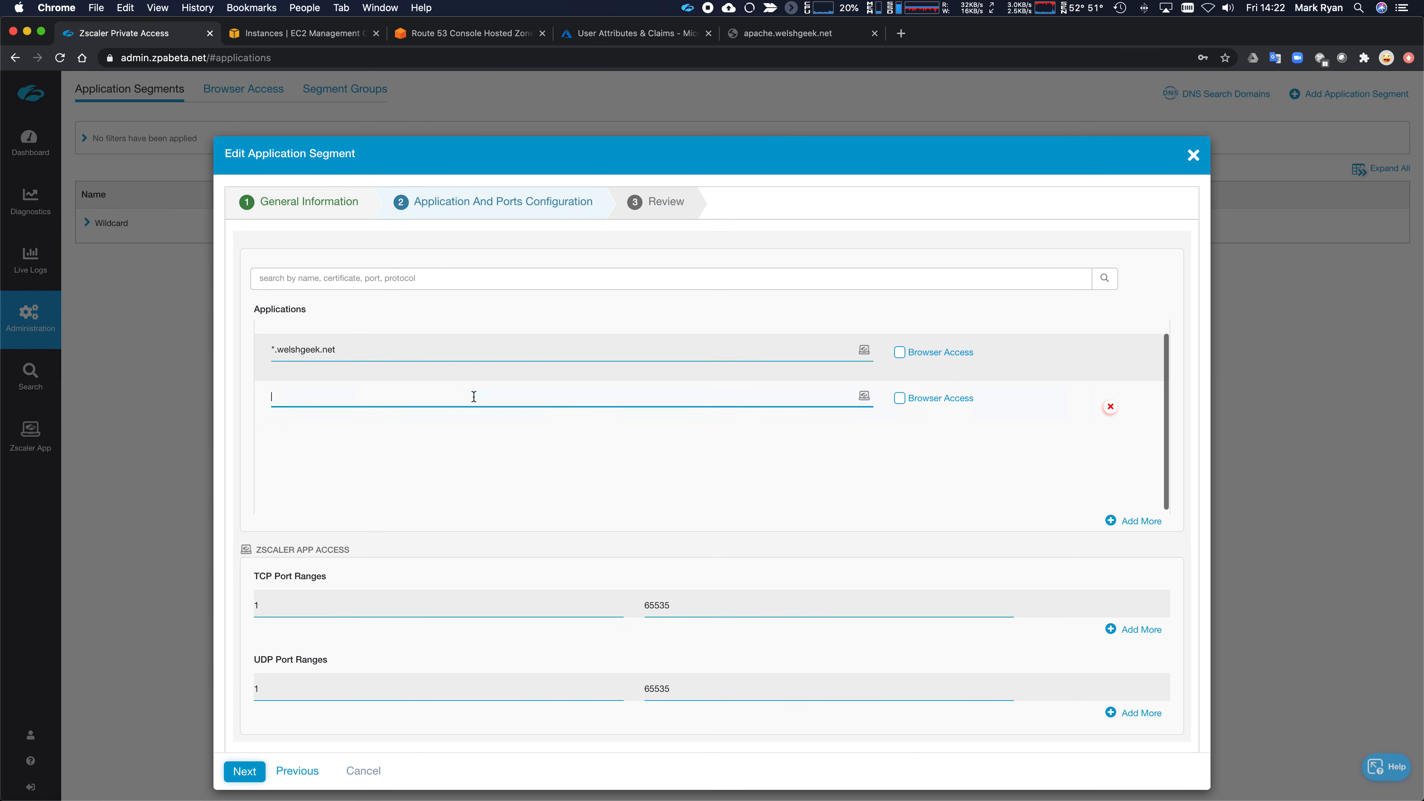
{"action": "left_click", "coordinate": [460, 394]}
{"action": "type", "text": "*."}
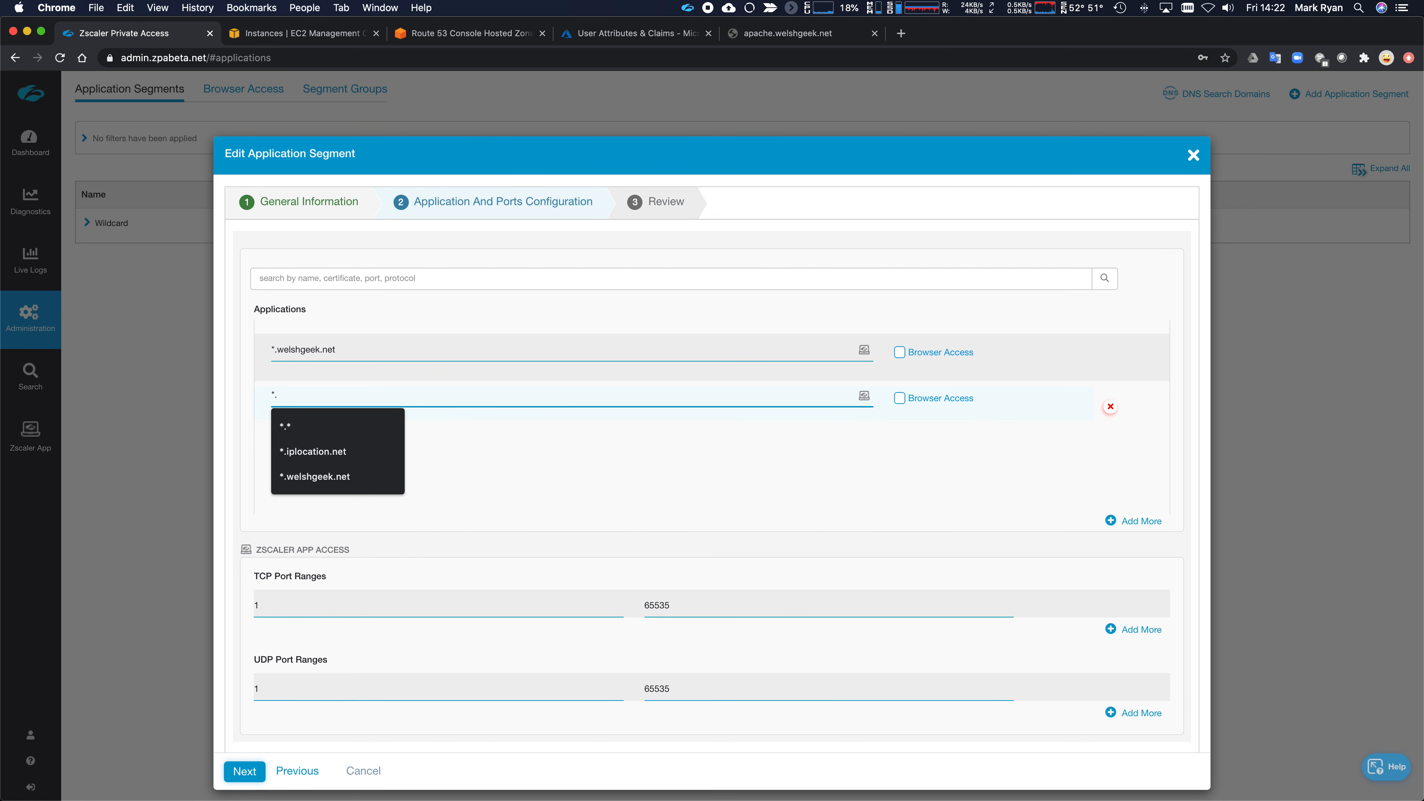
{"action": "type", "text": "compute.internal"}
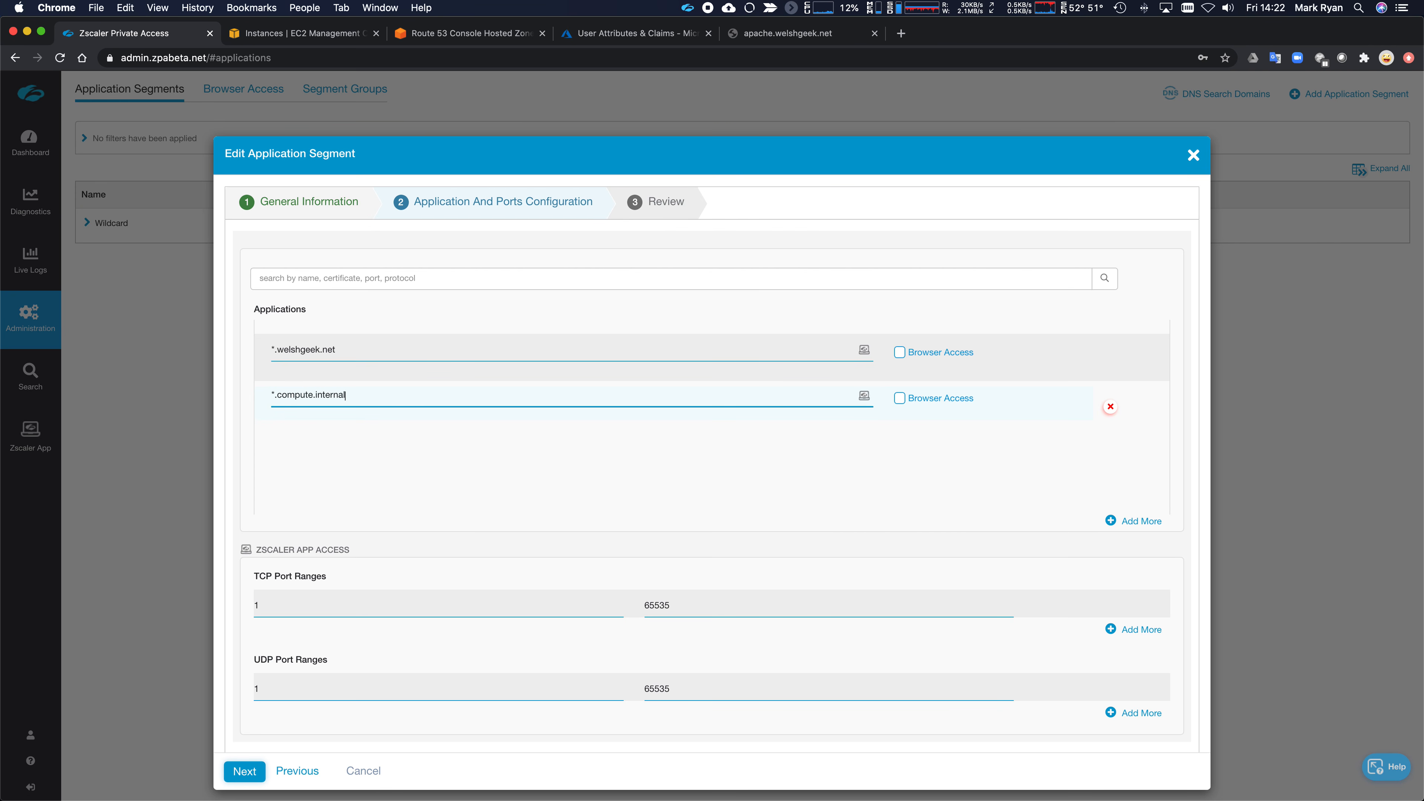
{"action": "left_click", "coordinate": [245, 770]}
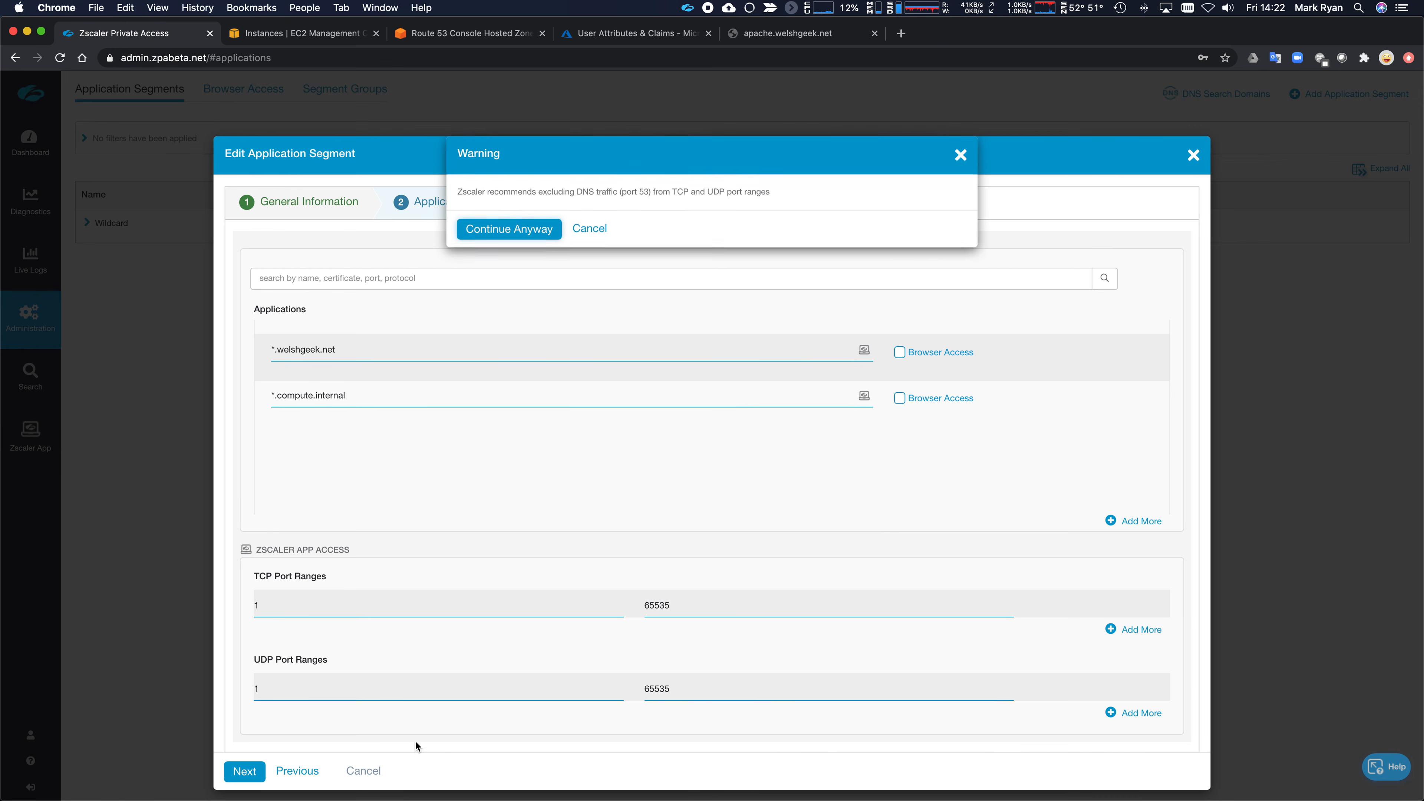
{"action": "left_click", "coordinate": [494, 243]}
{"action": "left_click", "coordinate": [244, 682]}
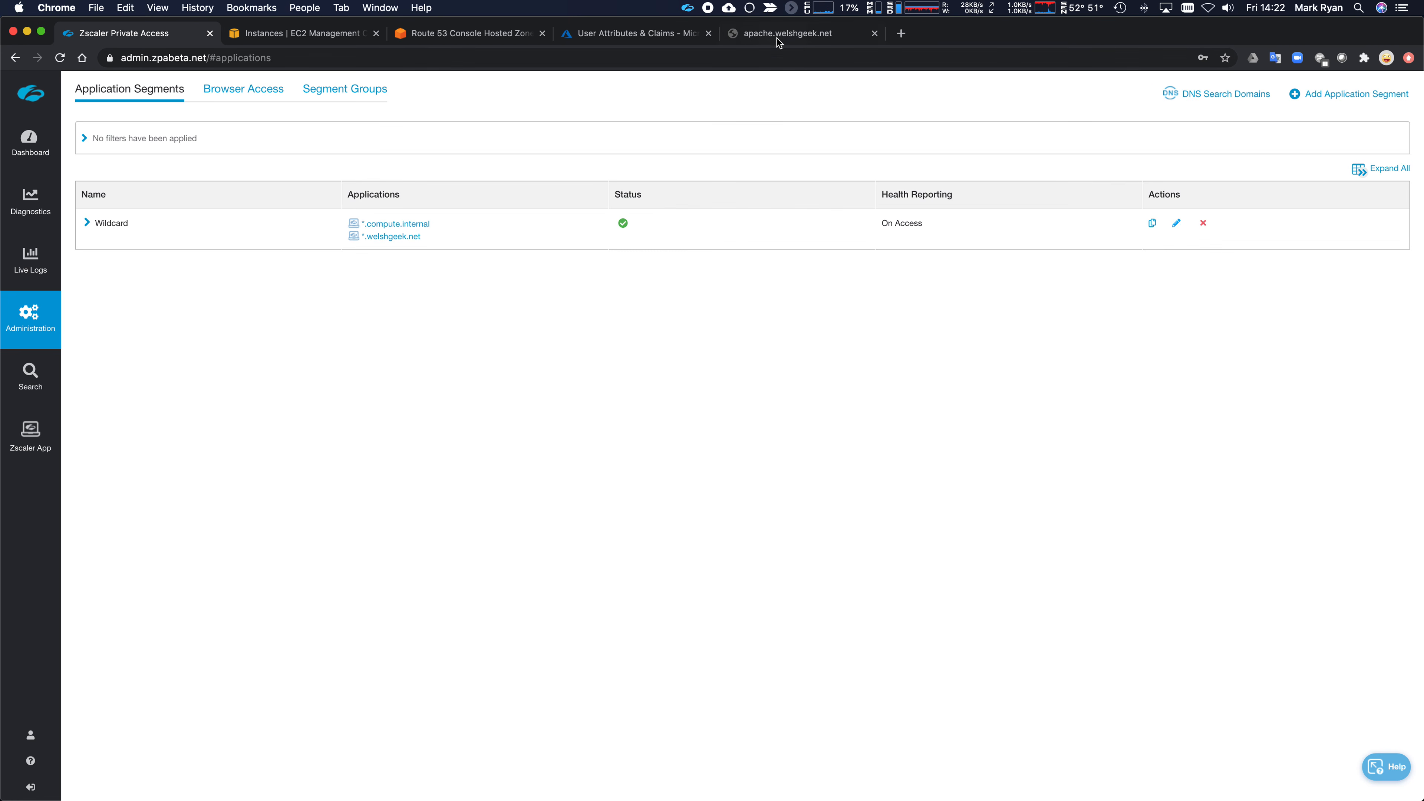
{"action": "left_click", "coordinate": [779, 35]}
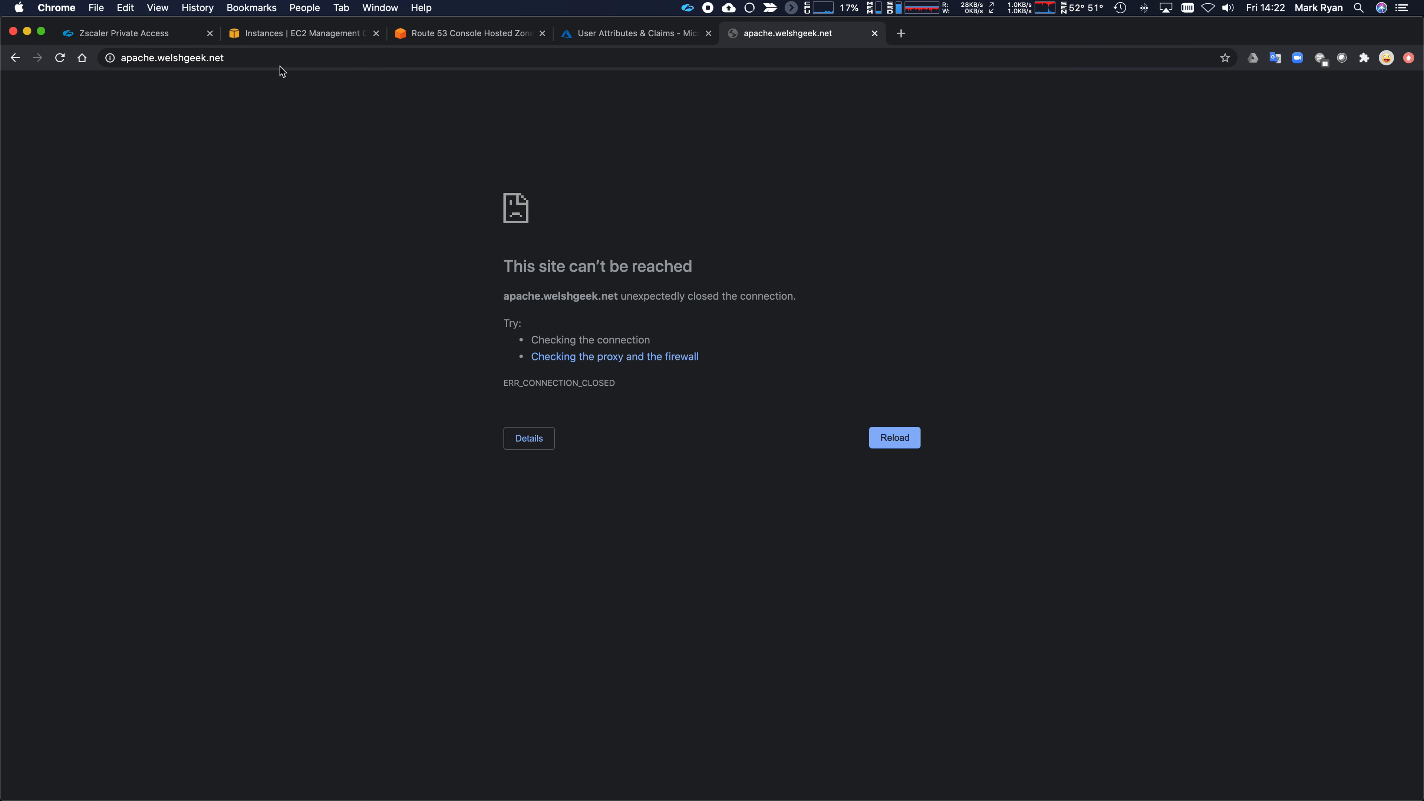
{"action": "left_click", "coordinate": [59, 58]}
{"action": "key", "text": "super+Tab"}
{"action": "key", "text": "super+Tab"}
{"action": "key", "text": "super+Tab"}
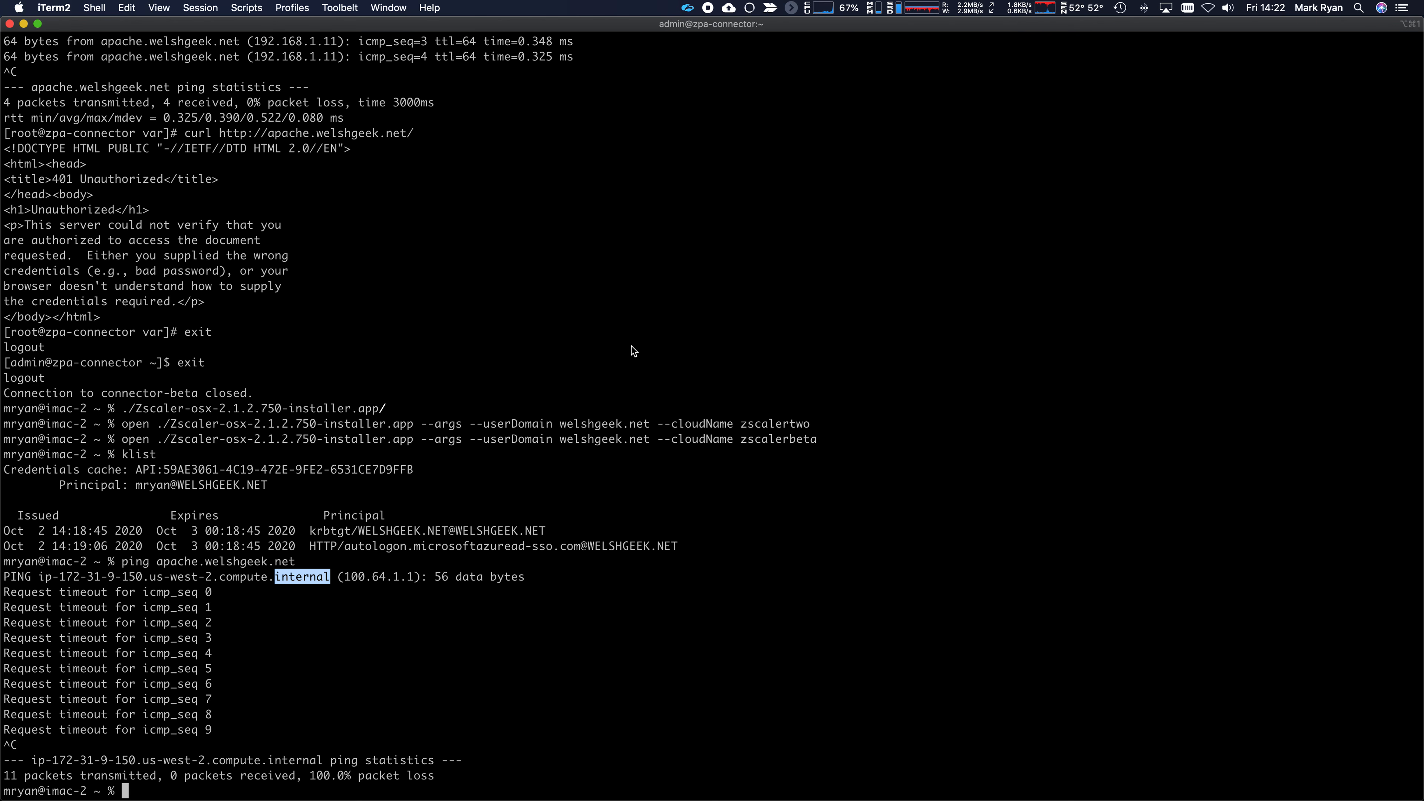
{"action": "type", "text": "curl http:"}
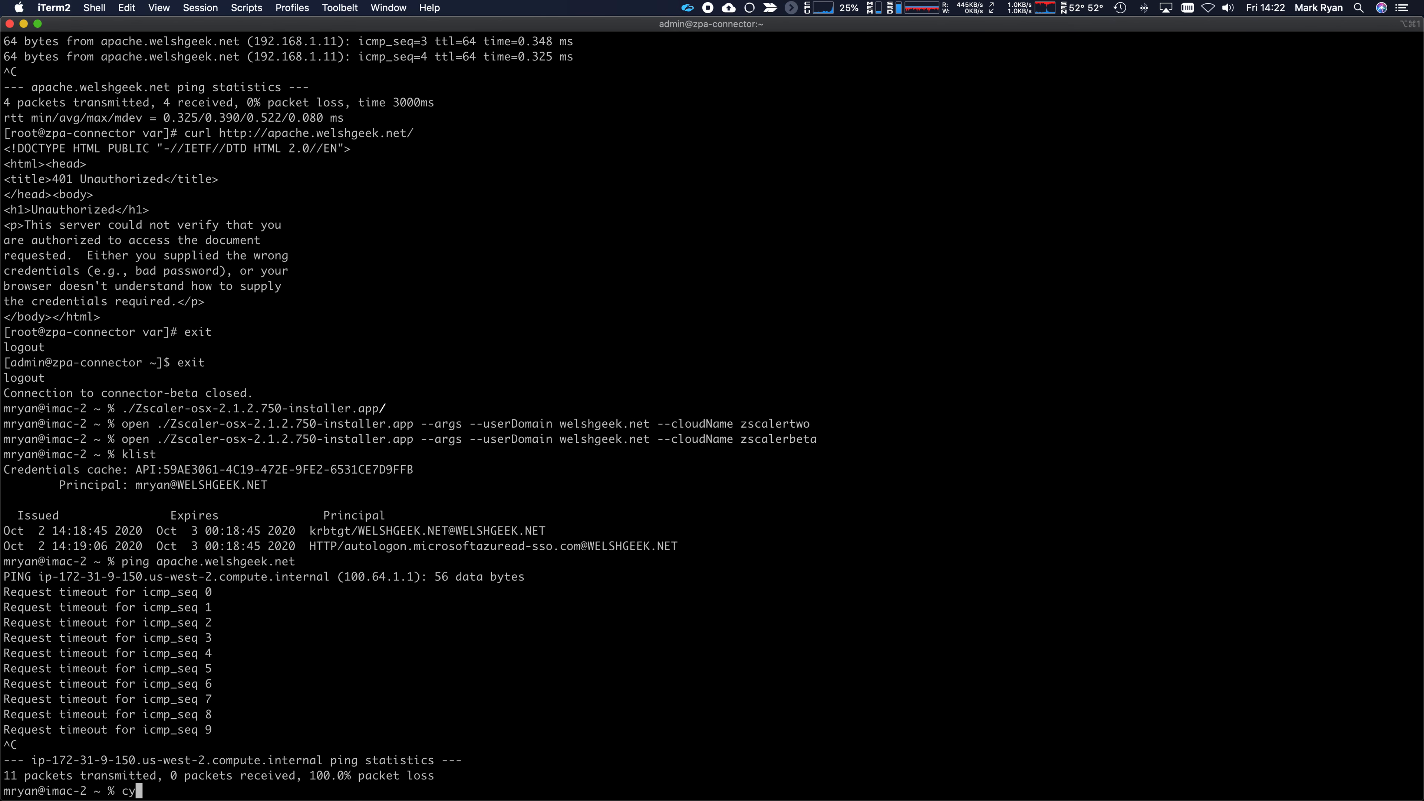
{"action": "type", "text": "//apache.welshgeek.net/"}
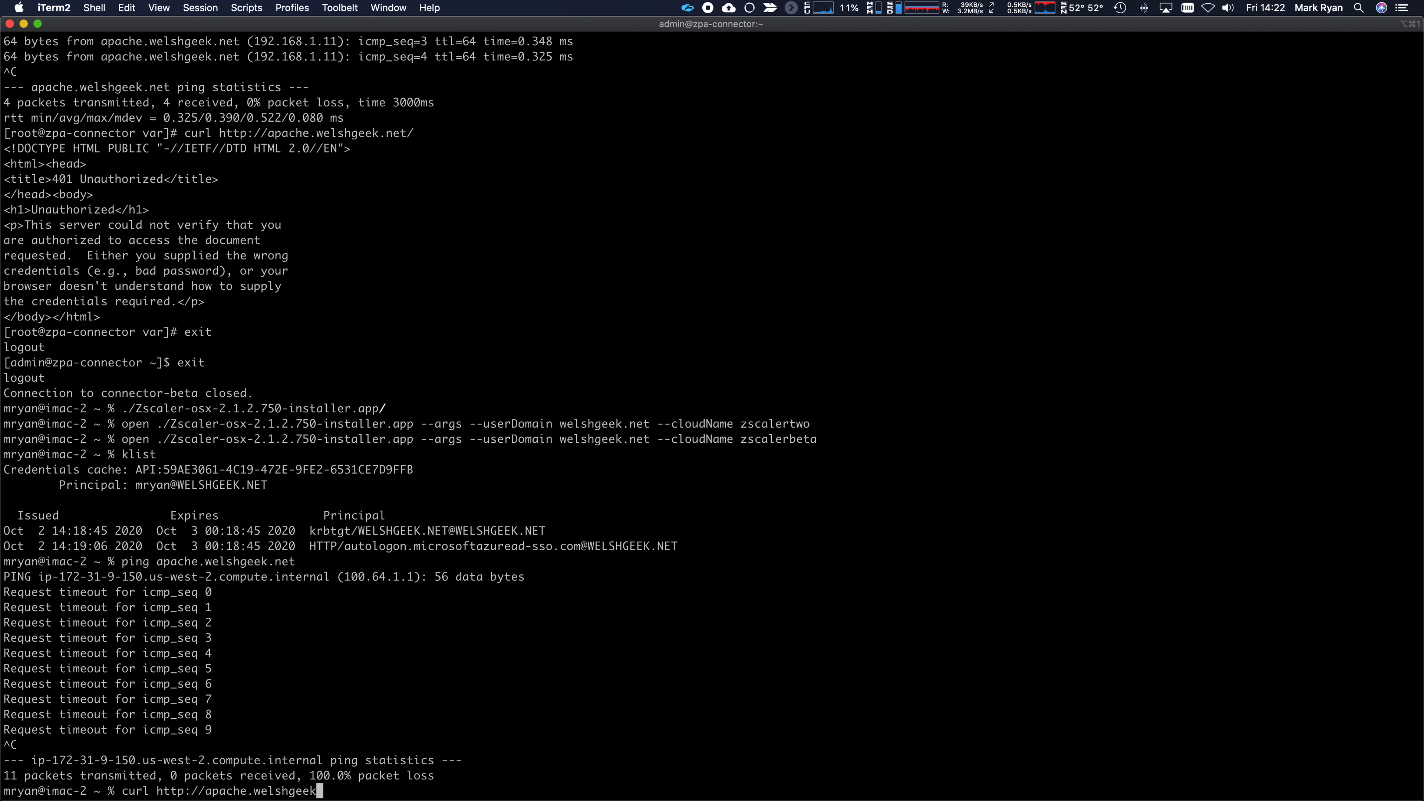
{"action": "key", "text": "Return"}
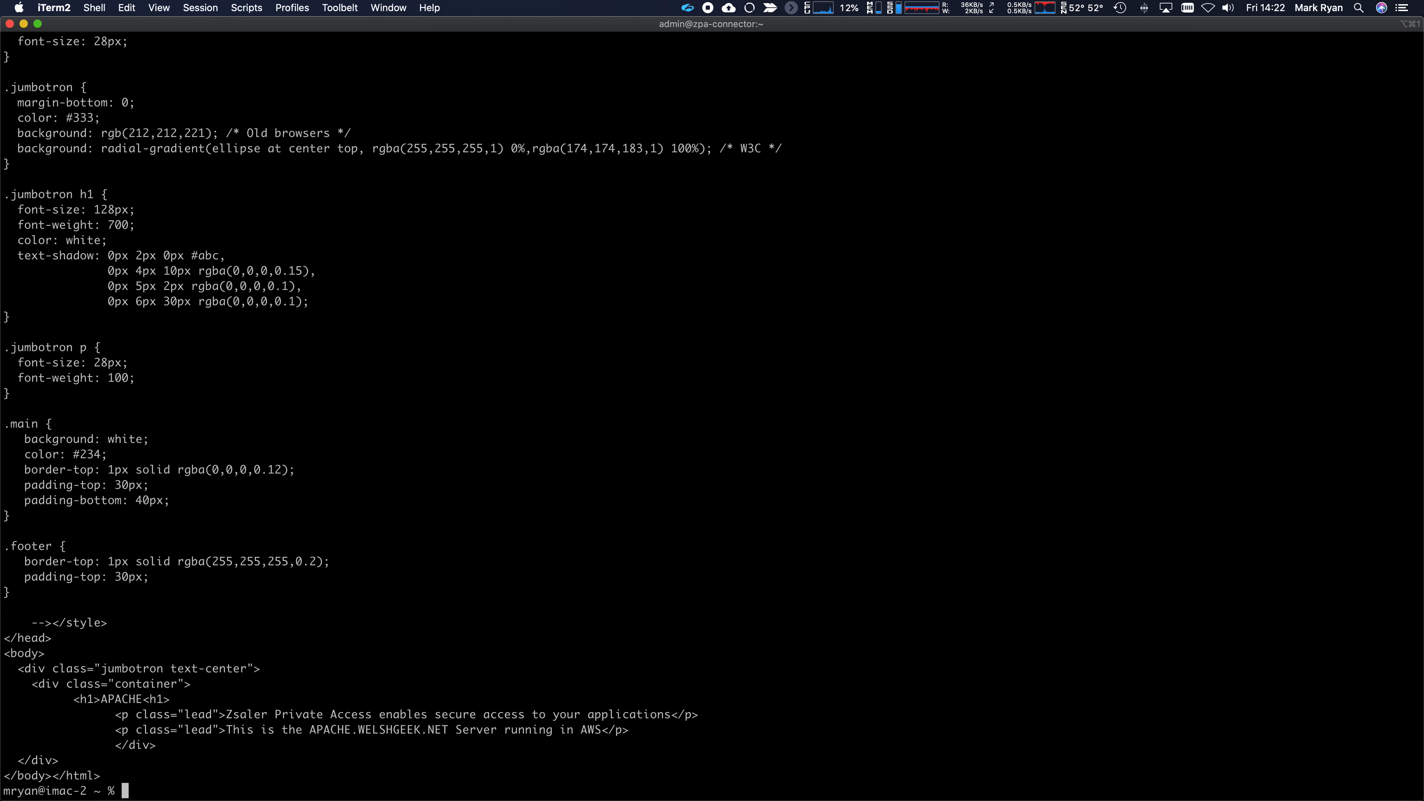
- Close the failing Chrome tab and launch Safari through Spotlight
{"action": "key", "text": "super+Tab"}
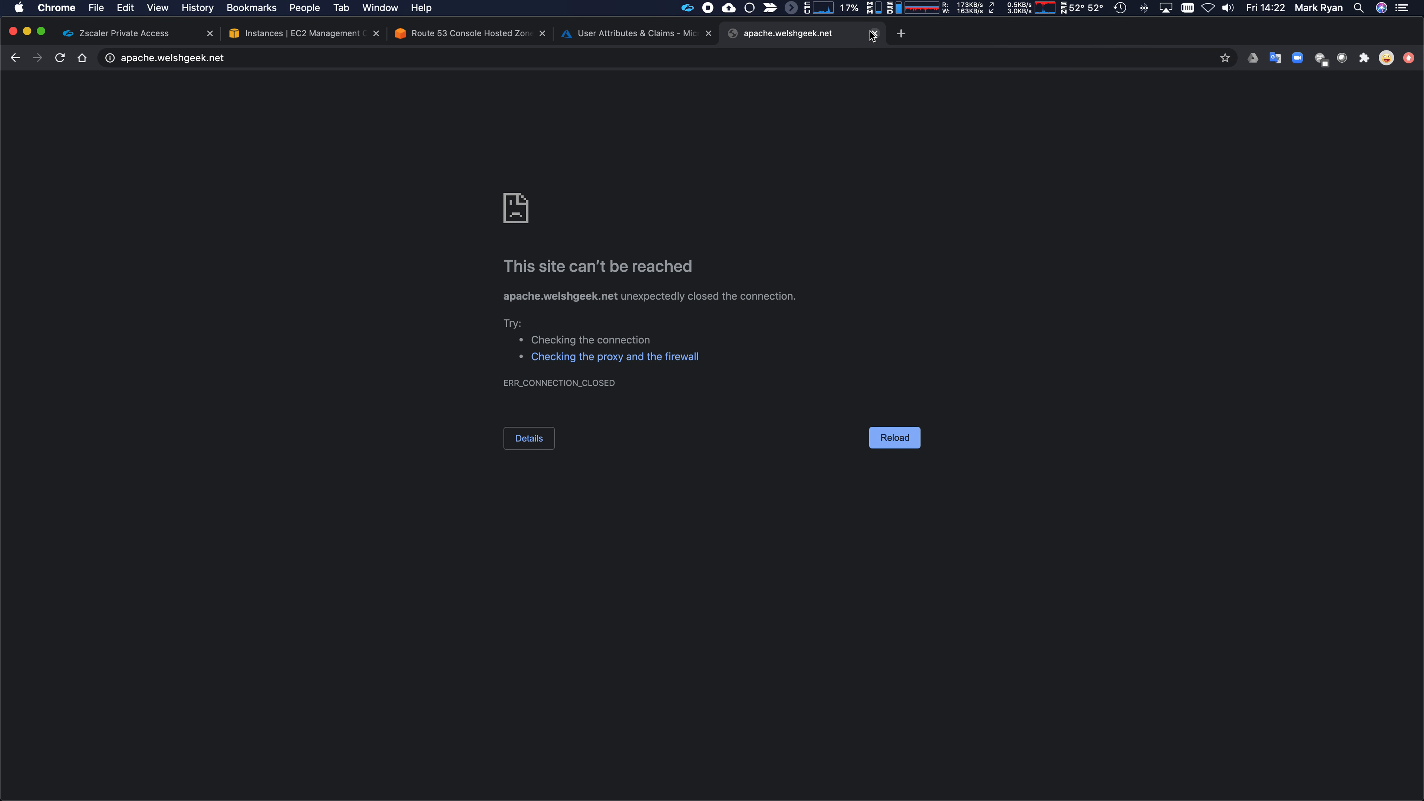
{"action": "key", "text": "super+w"}
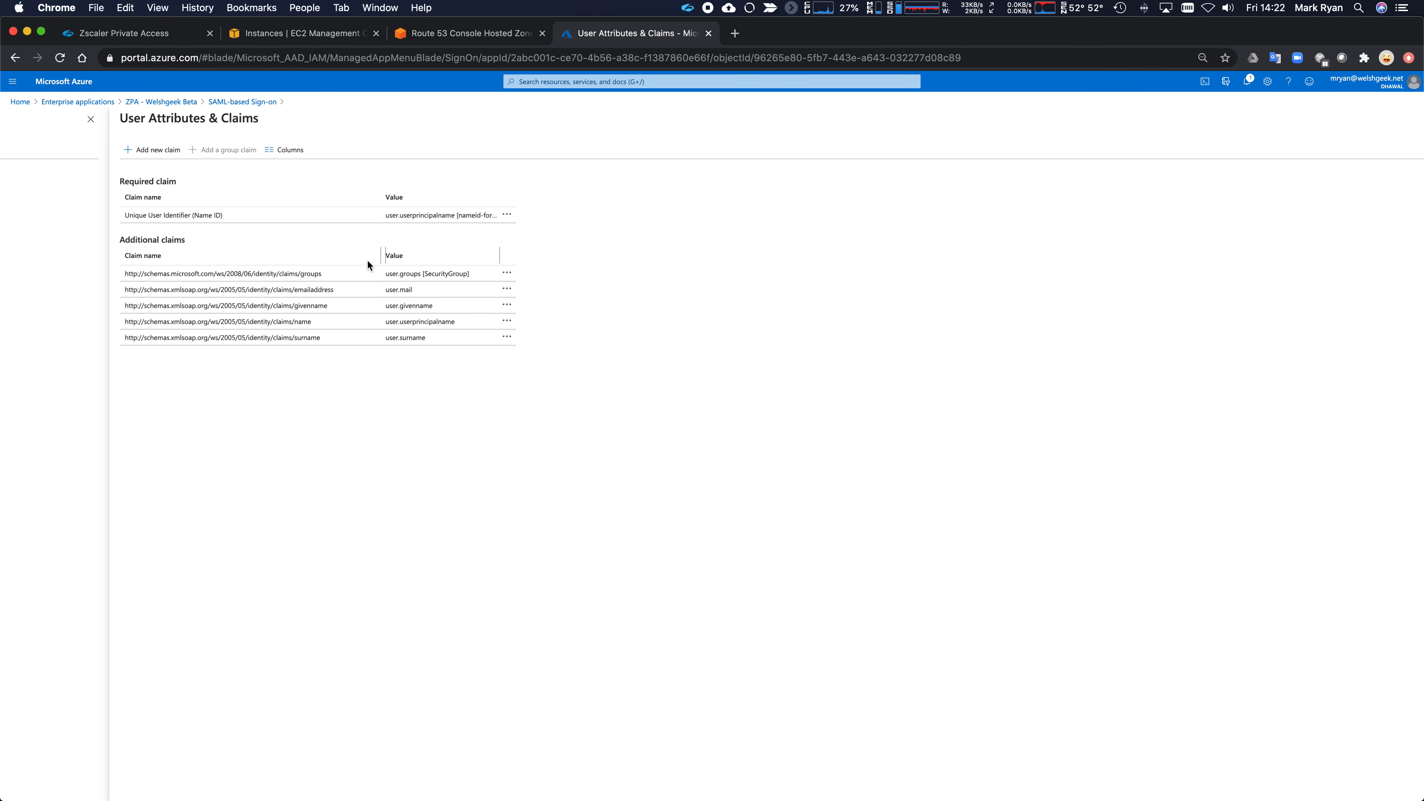
{"action": "key", "text": "super+space"}
{"action": "type", "text": "safa"}
{"action": "key", "text": "Return"}
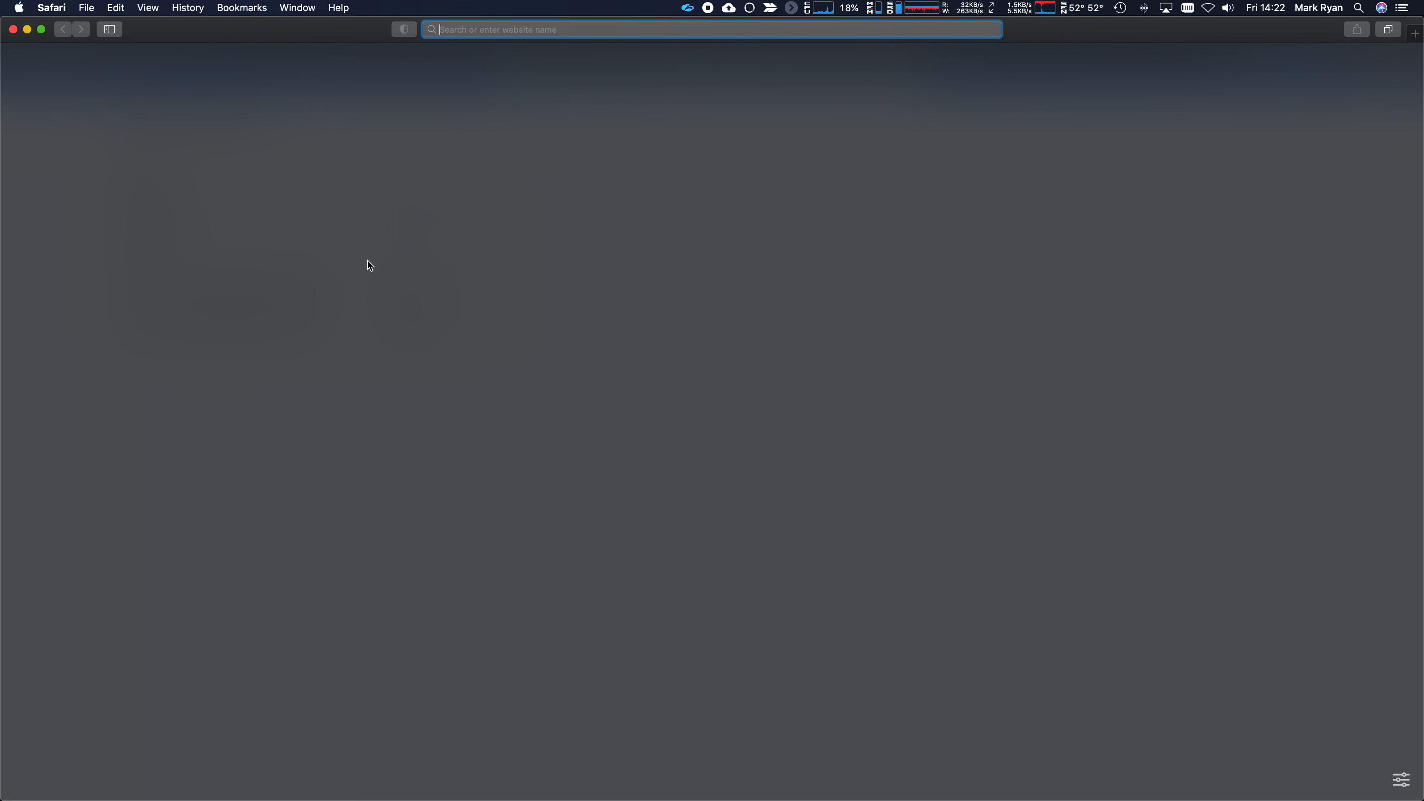
{"action": "type", "text": "apa"}
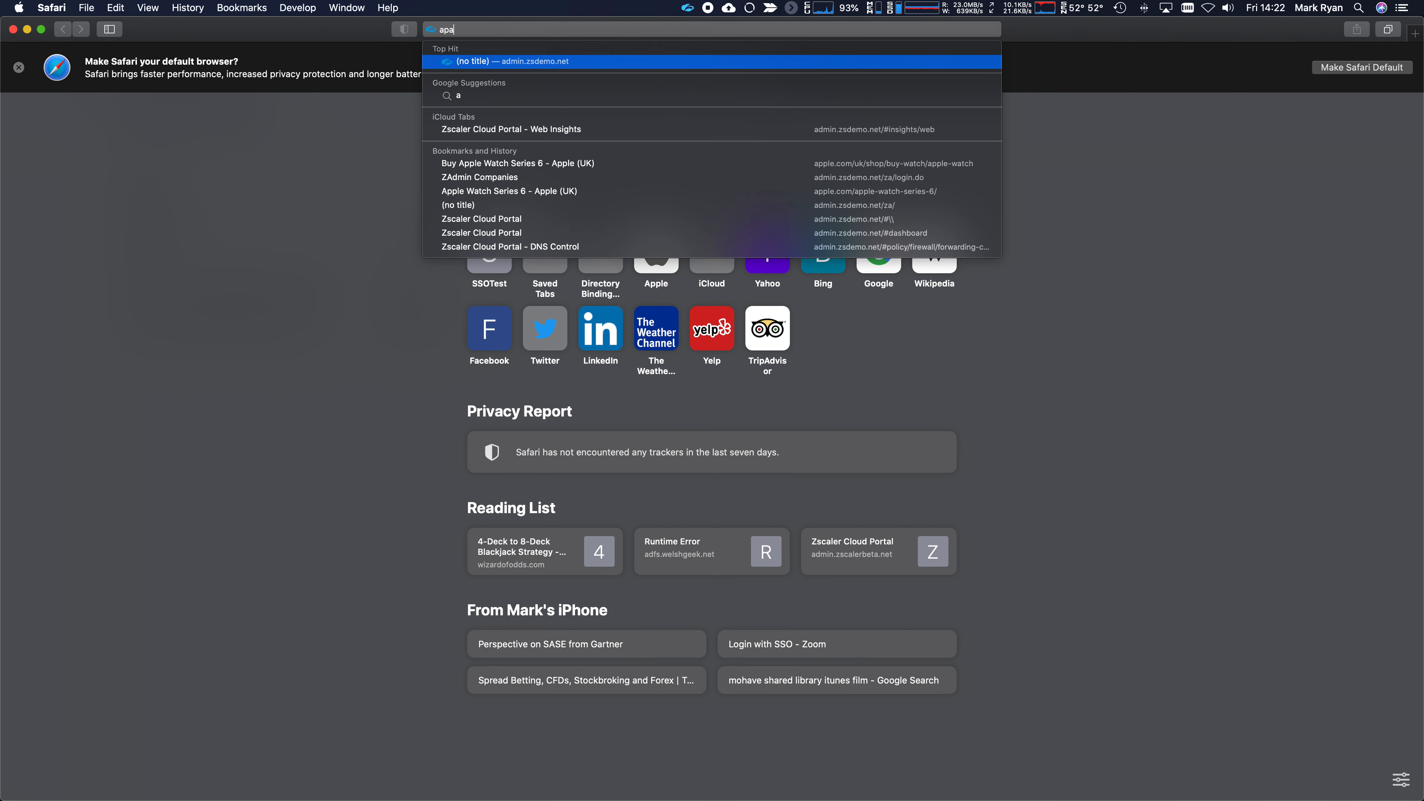
{"action": "type", "text": "che.welshgeek.net"}
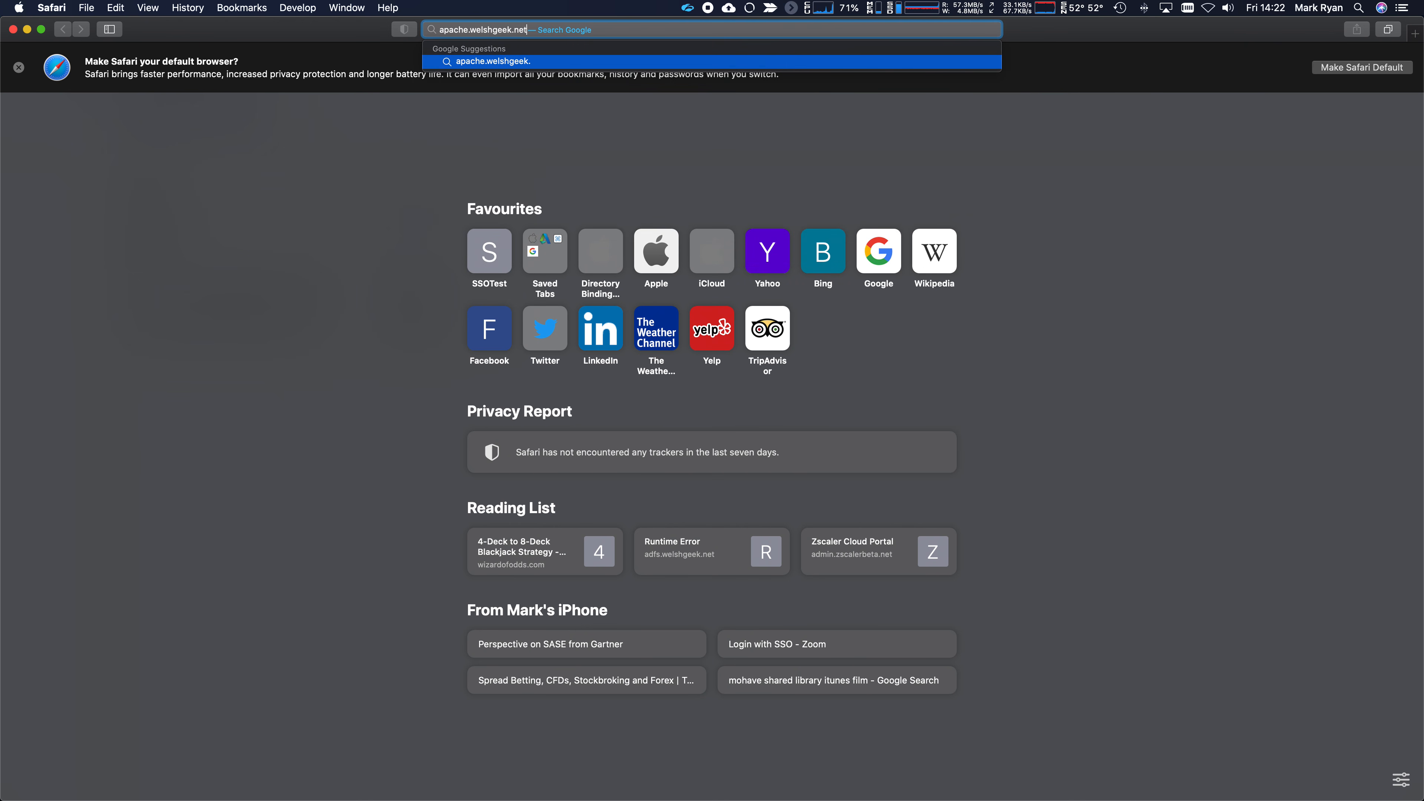
{"action": "key", "text": "Return"}
{"action": "key", "text": "super+l"}
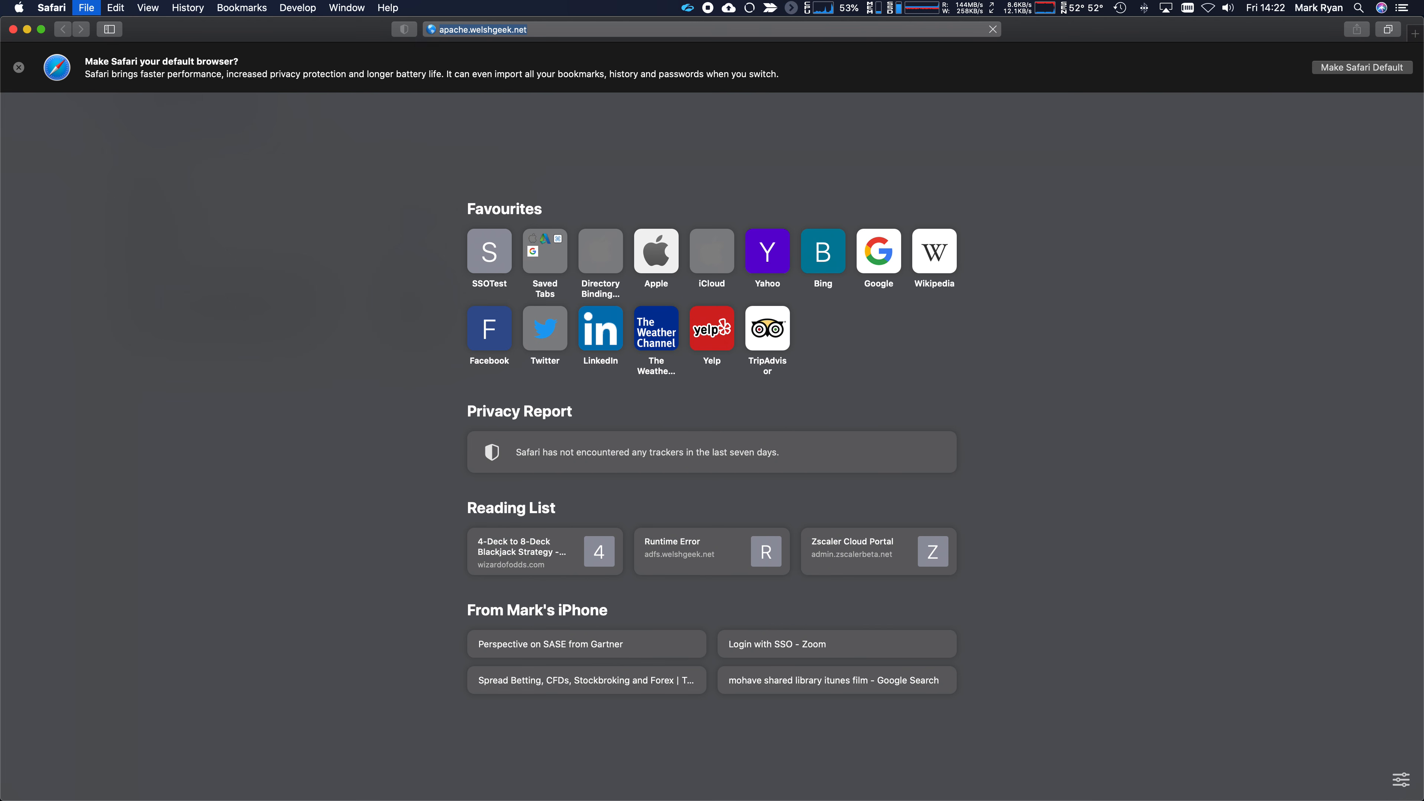
{"action": "key", "text": "Left"}
{"action": "type", "text": "http://"}
{"action": "key", "text": "Return"}
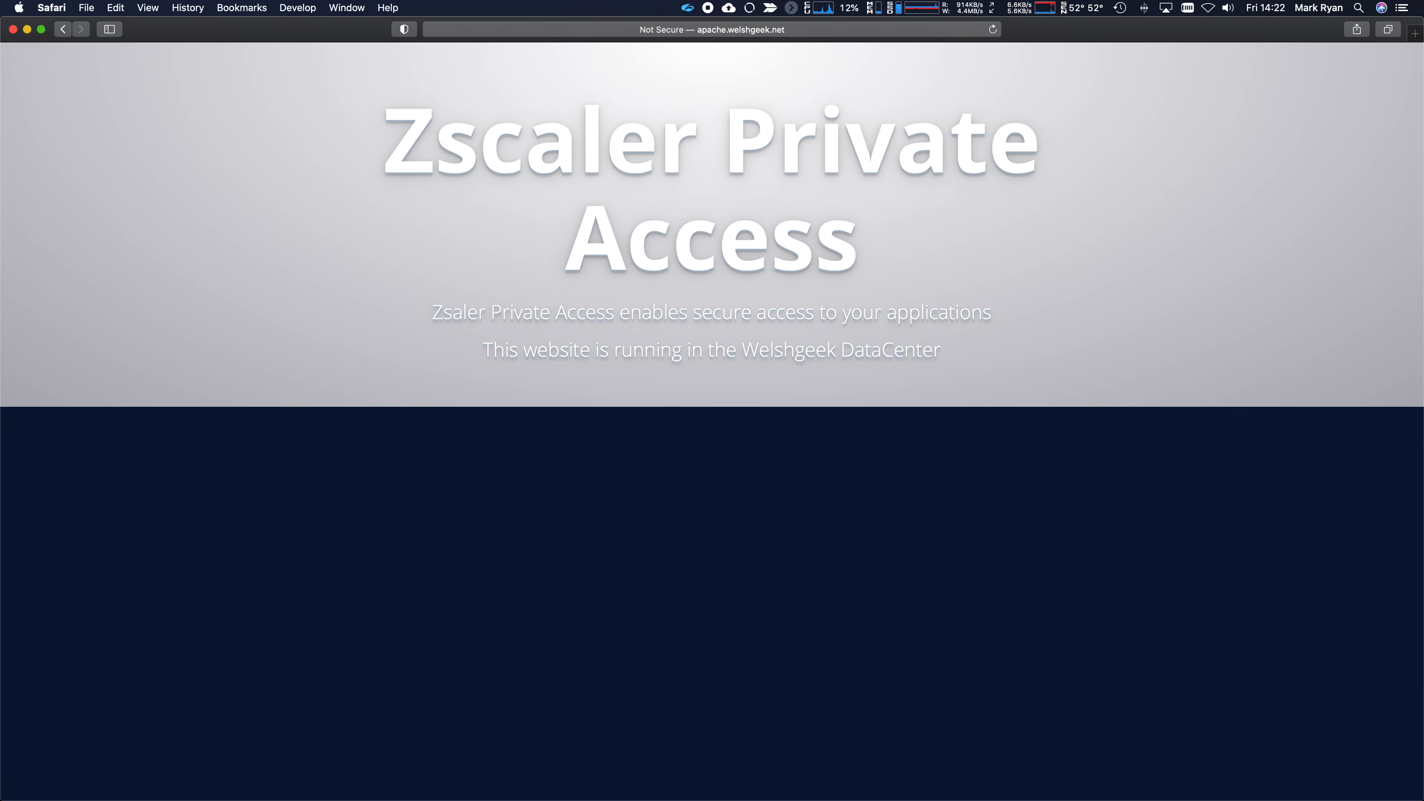
- Highlight 'Welshgeek DataCenter', reload the page, and return to Chrome's ZPA admin tab
{"action": "left_click_drag", "start_coordinate": [742, 350], "coordinate": [942, 353]}
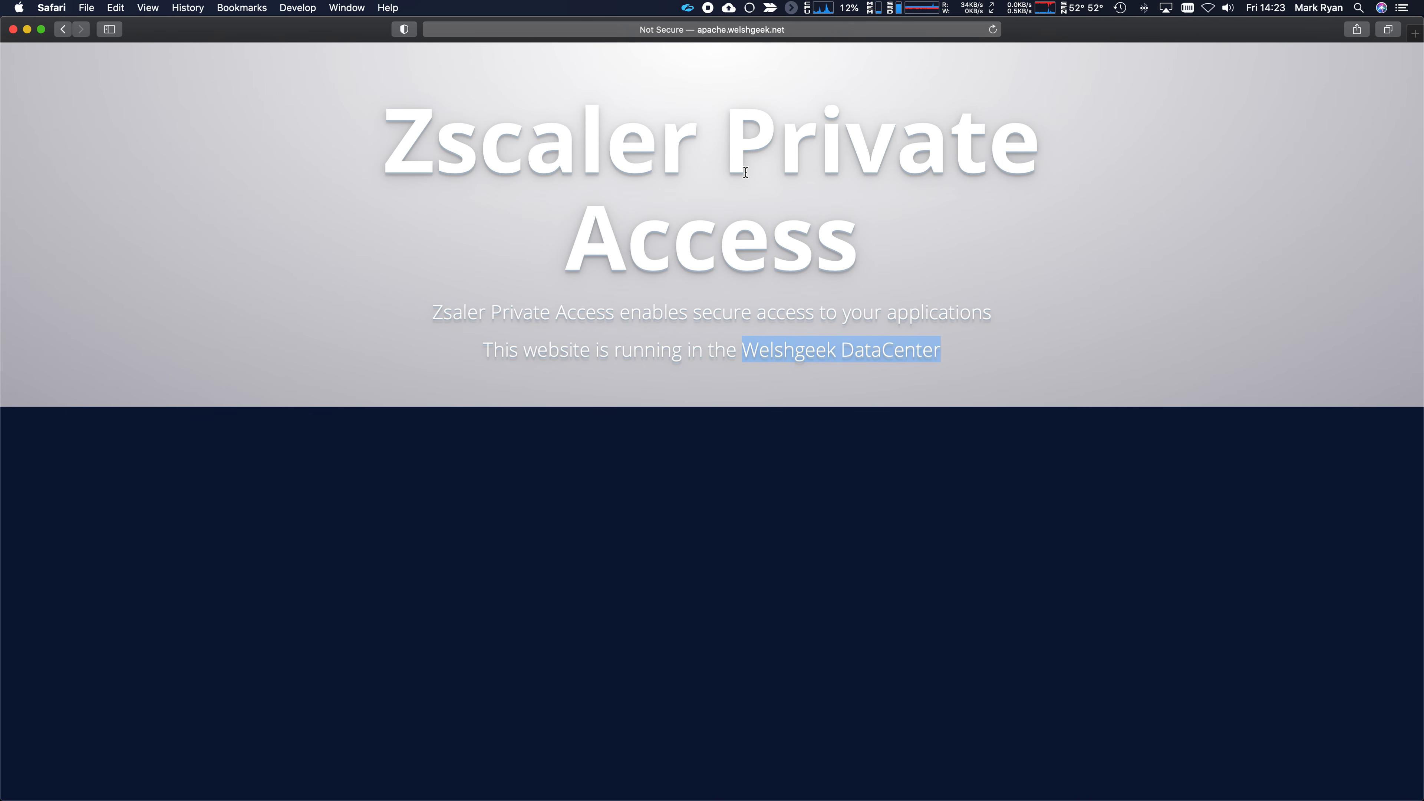
{"action": "left_click", "coordinate": [992, 29]}
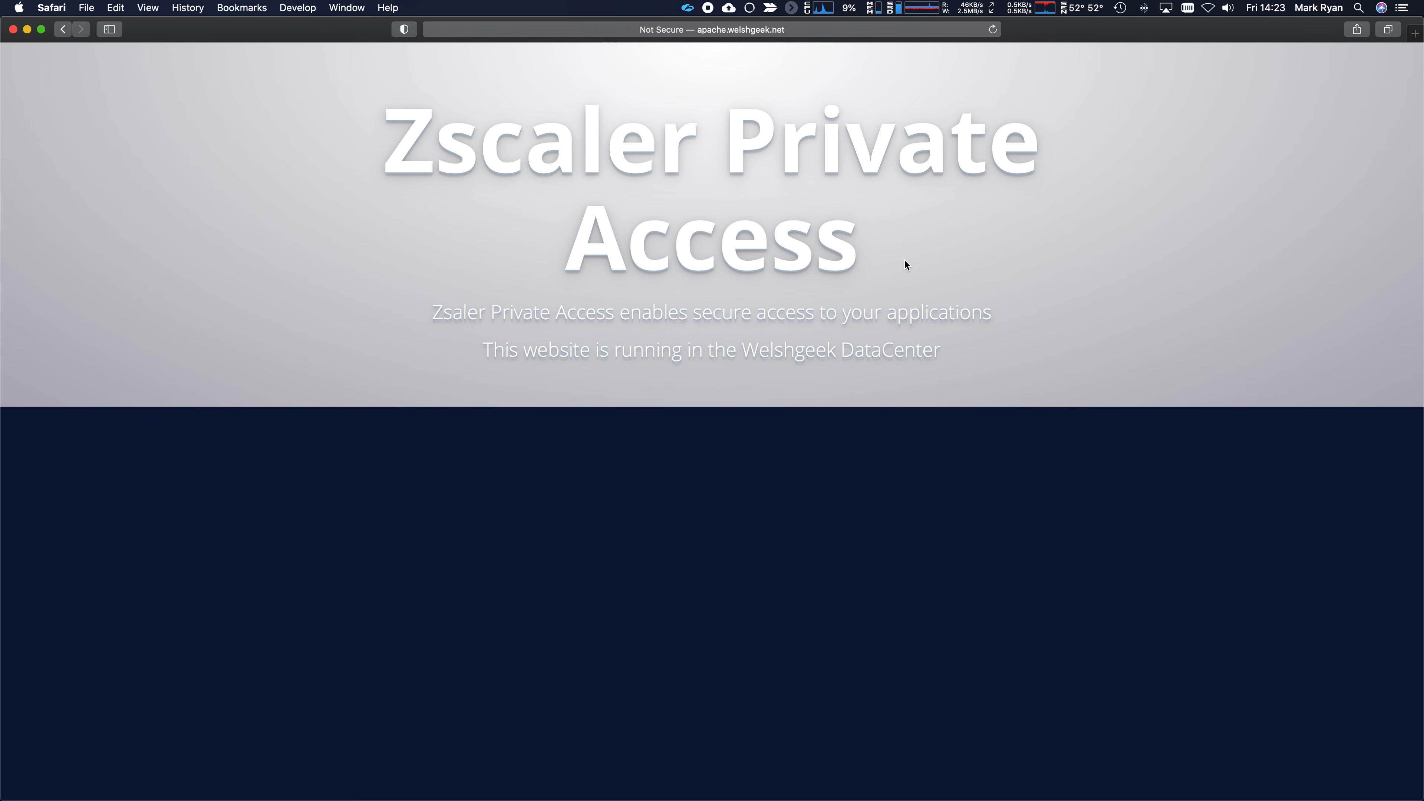
{"action": "key", "text": "super+Tab"}
{"action": "left_click", "coordinate": [129, 35]}
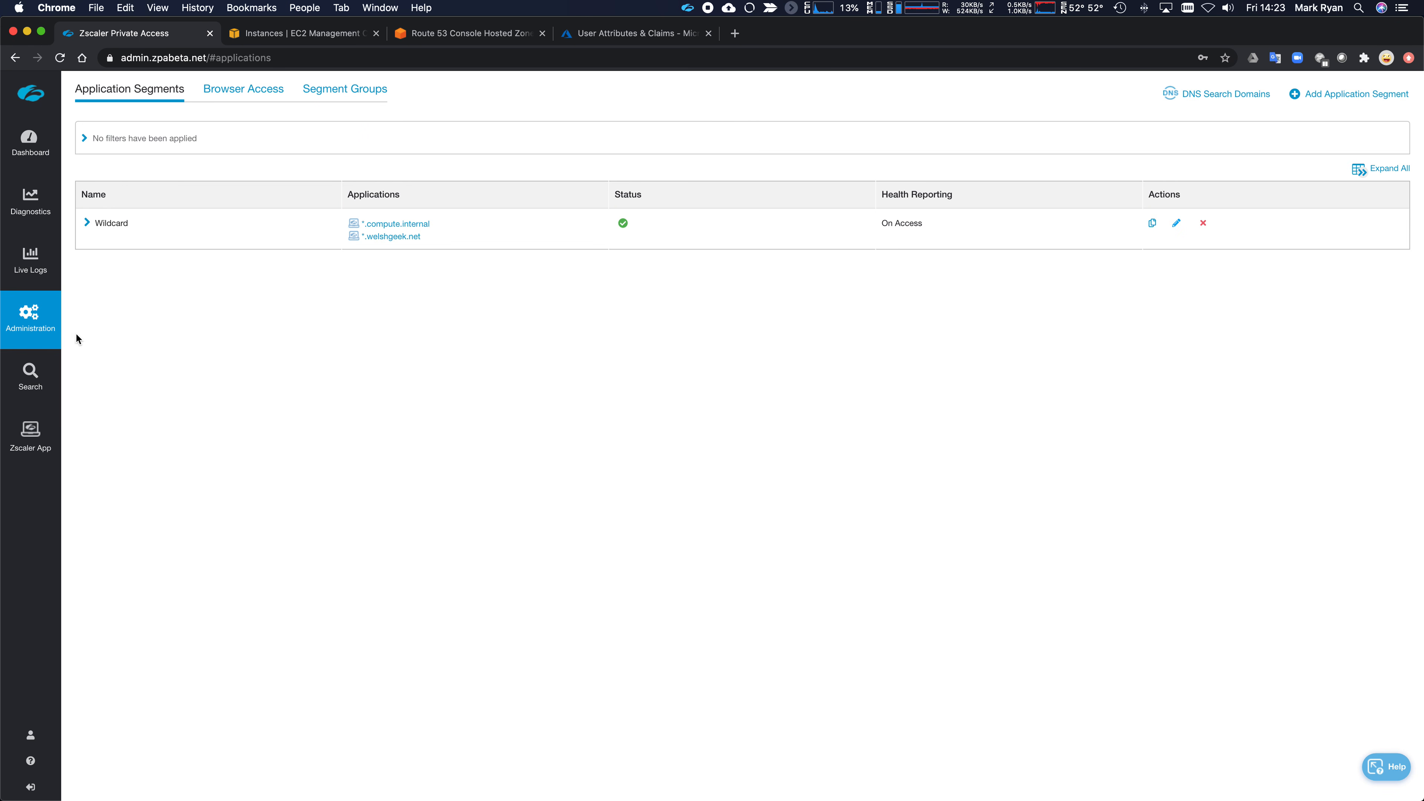
- Go to Administration > Server Groups to list the Dynamic Server Discovery group
{"action": "mouse_move", "coordinate": [49, 335]}
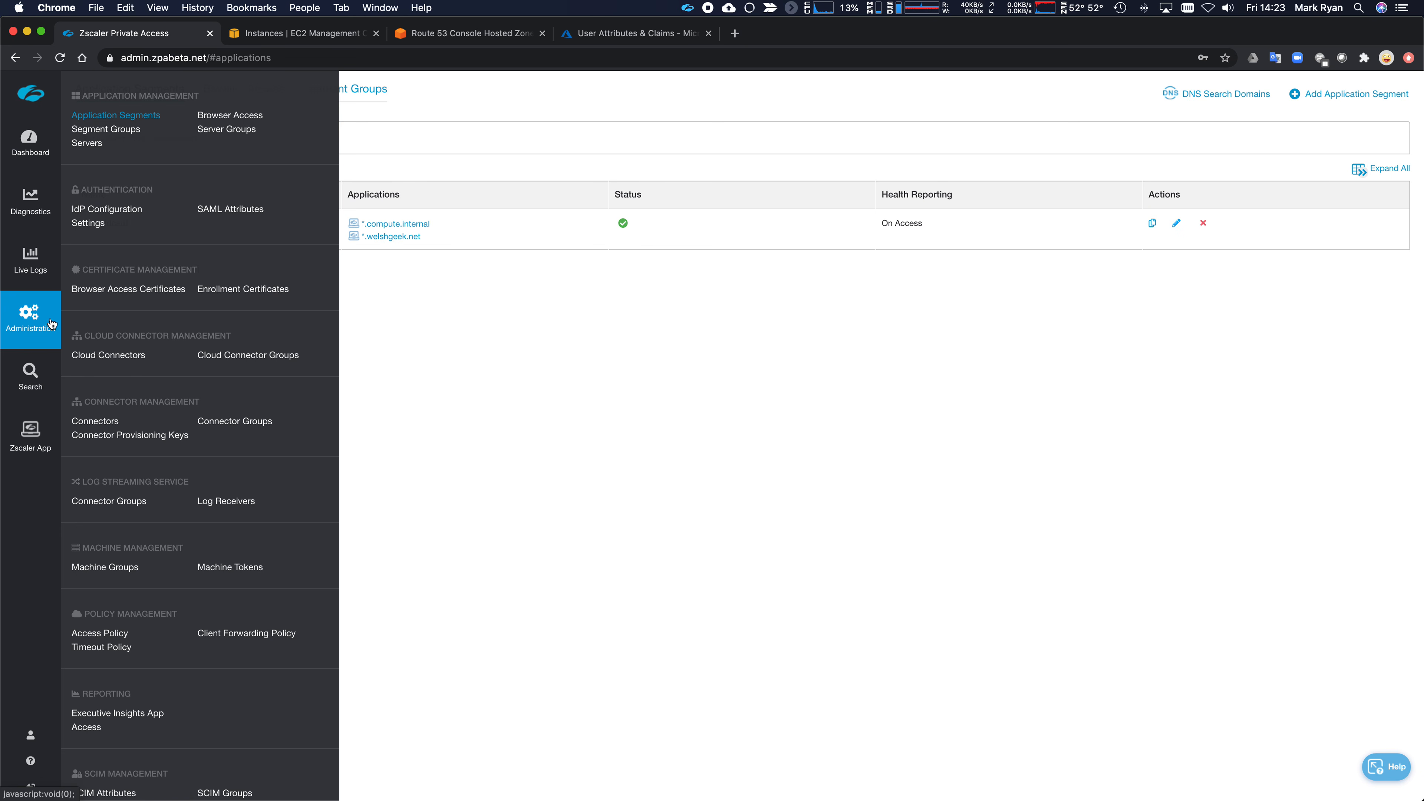
{"action": "left_click", "coordinate": [219, 130]}
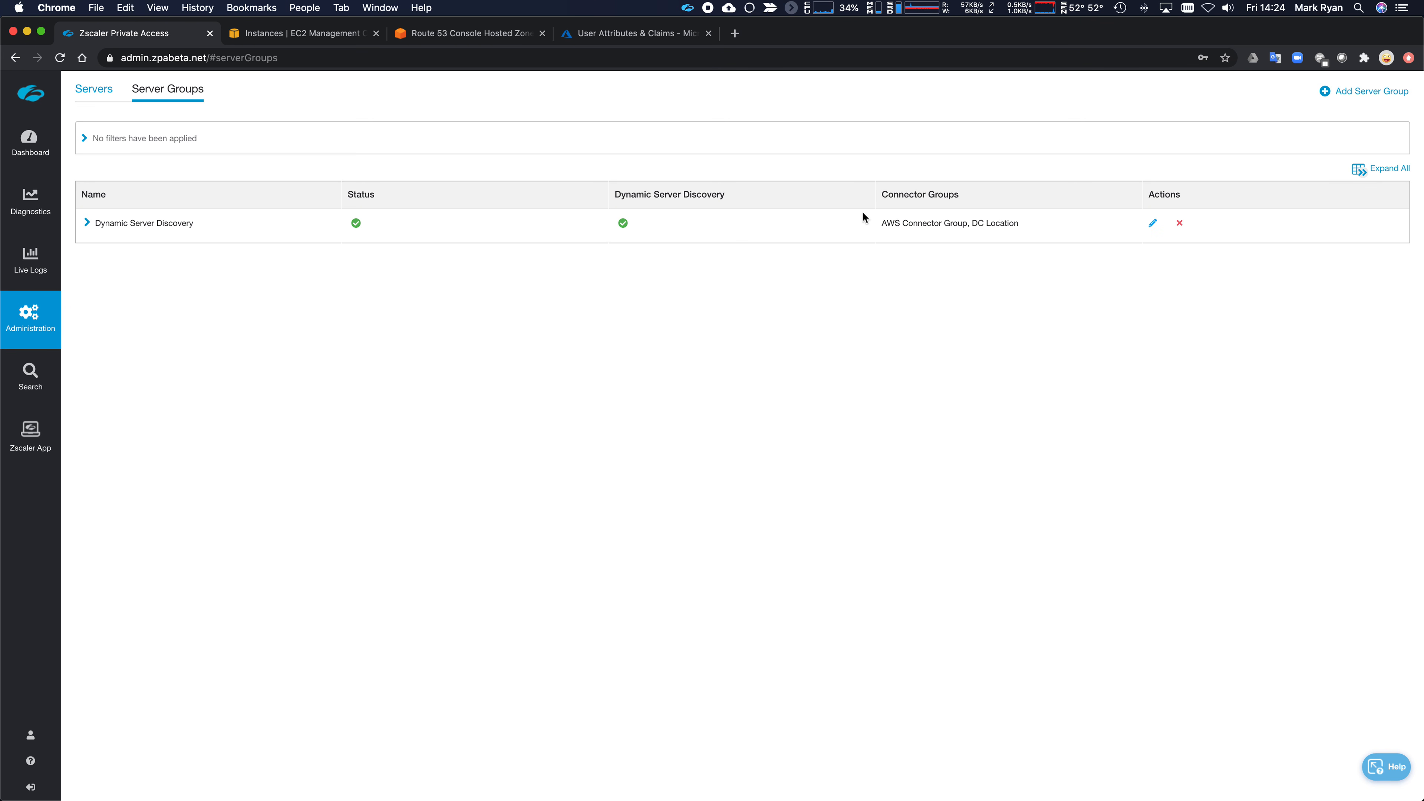
- Create 'AWS Server Group', described AWS Server, with the AWS Connector Group, and save it
{"action": "left_click", "coordinate": [1355, 95]}
{"action": "left_click", "coordinate": [580, 220]}
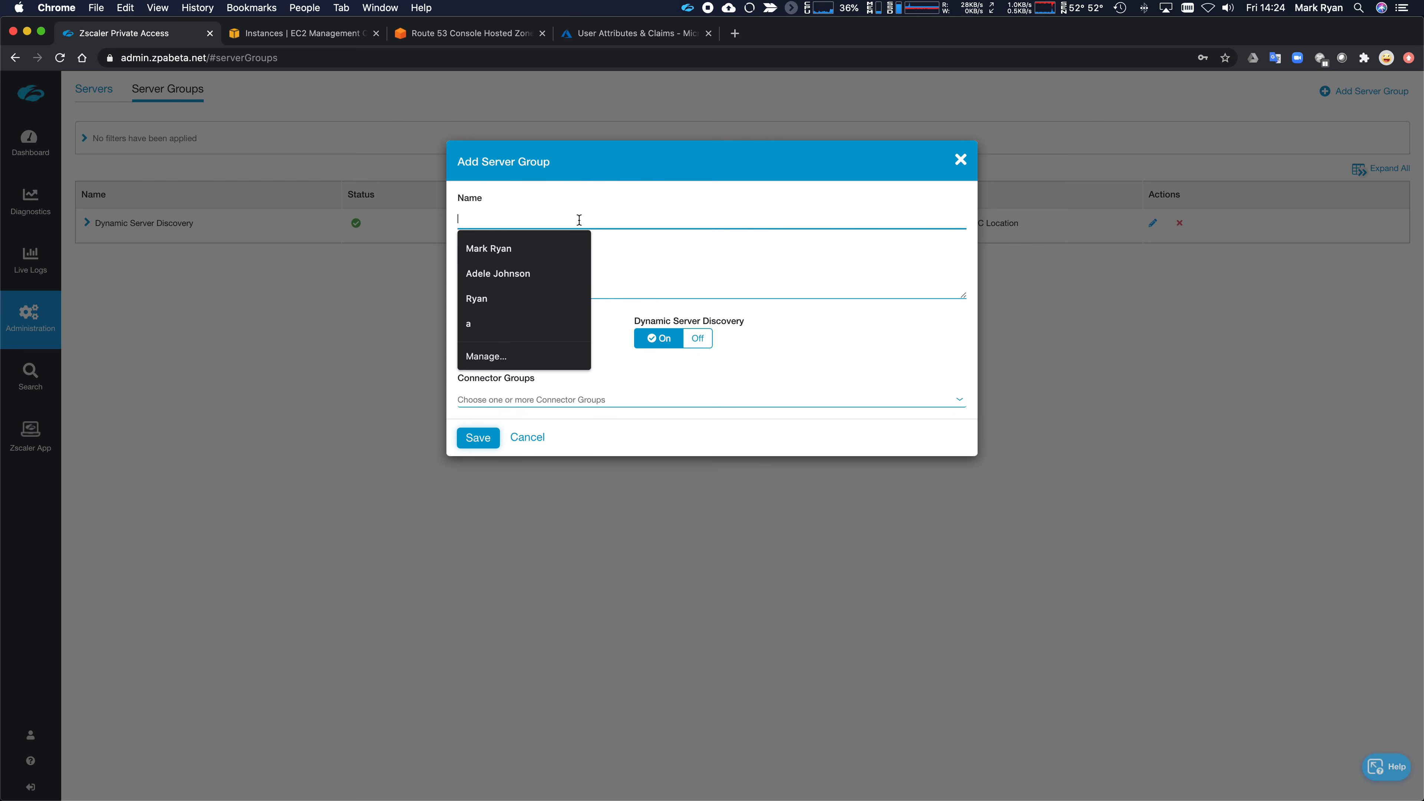
{"action": "type", "text": "AWS"}
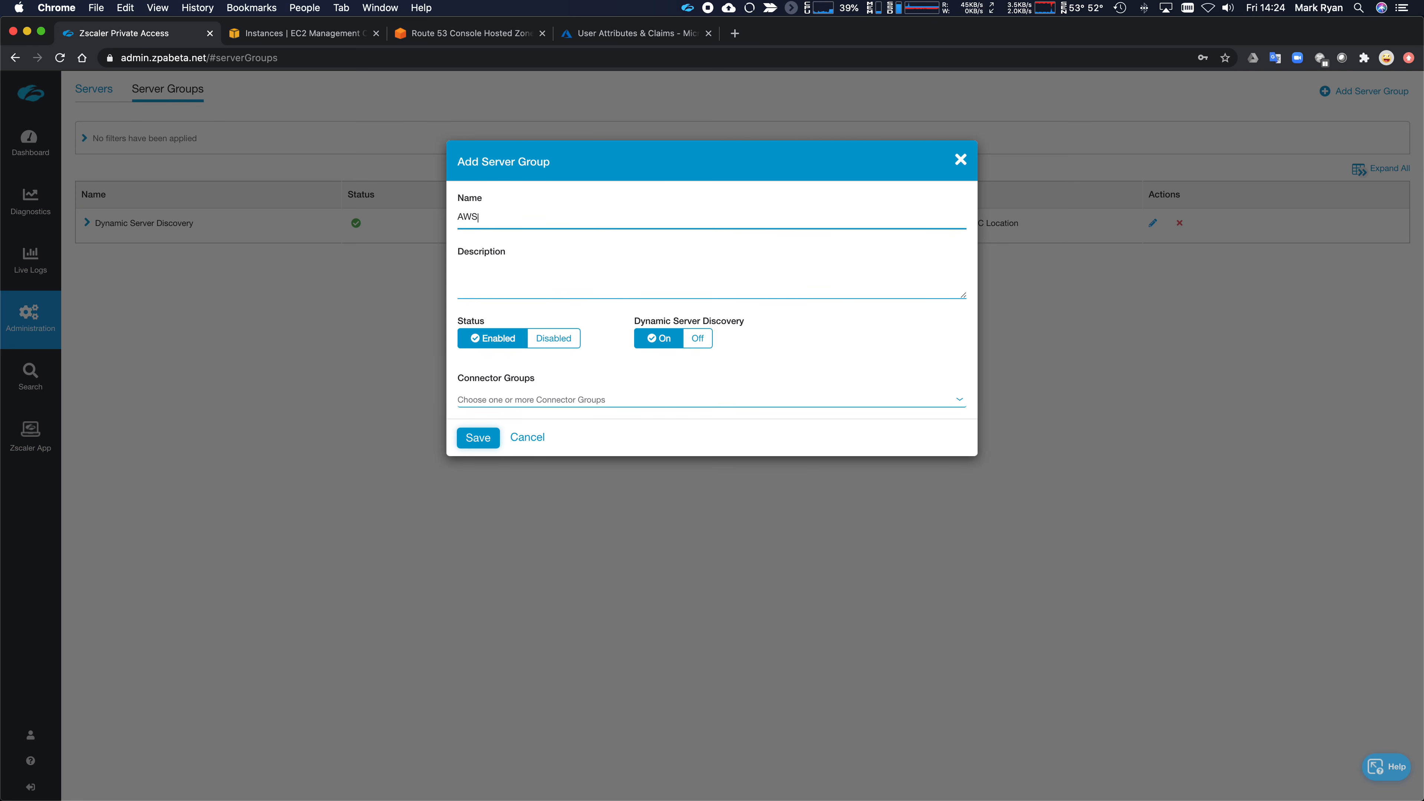
{"action": "key", "text": "BackSpace"}
{"action": "key", "text": "BackSpace"}
{"action": "key", "text": "BackSpace"}
{"action": "key", "text": "super+a"}
{"action": "type", "text": "AWS Server Group"}
{"action": "type", "text": "WS S"}
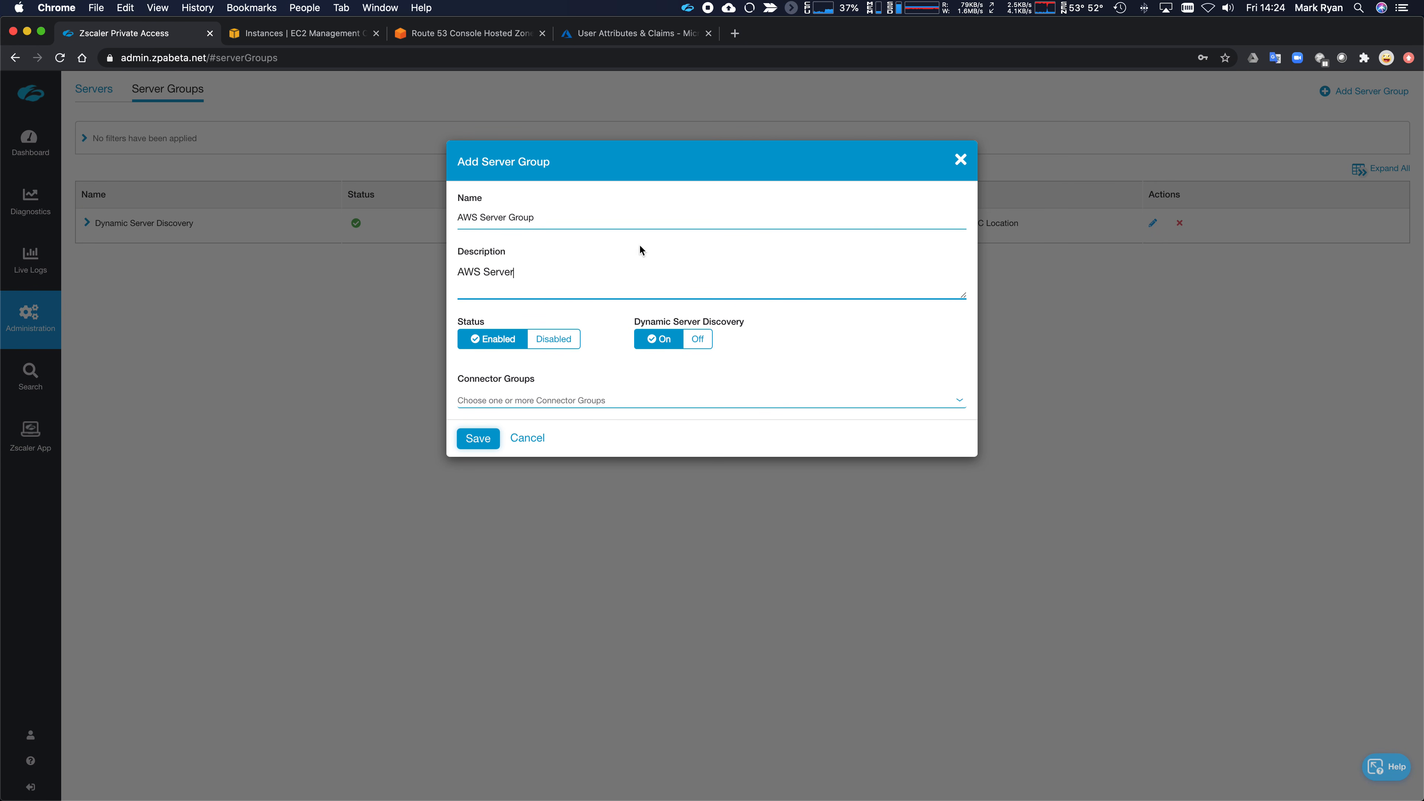
{"action": "left_click", "coordinate": [613, 398]}
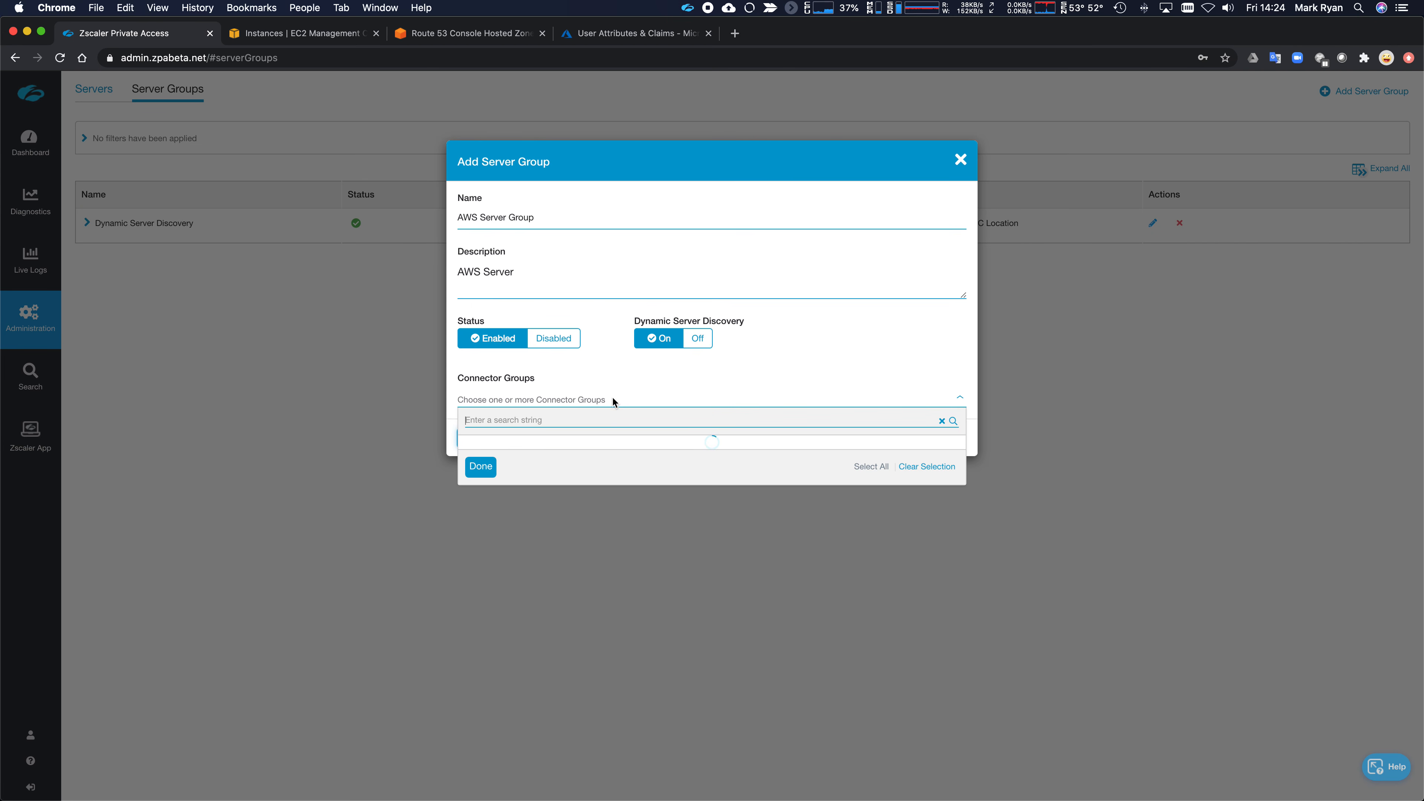
{"action": "left_click", "coordinate": [477, 454]}
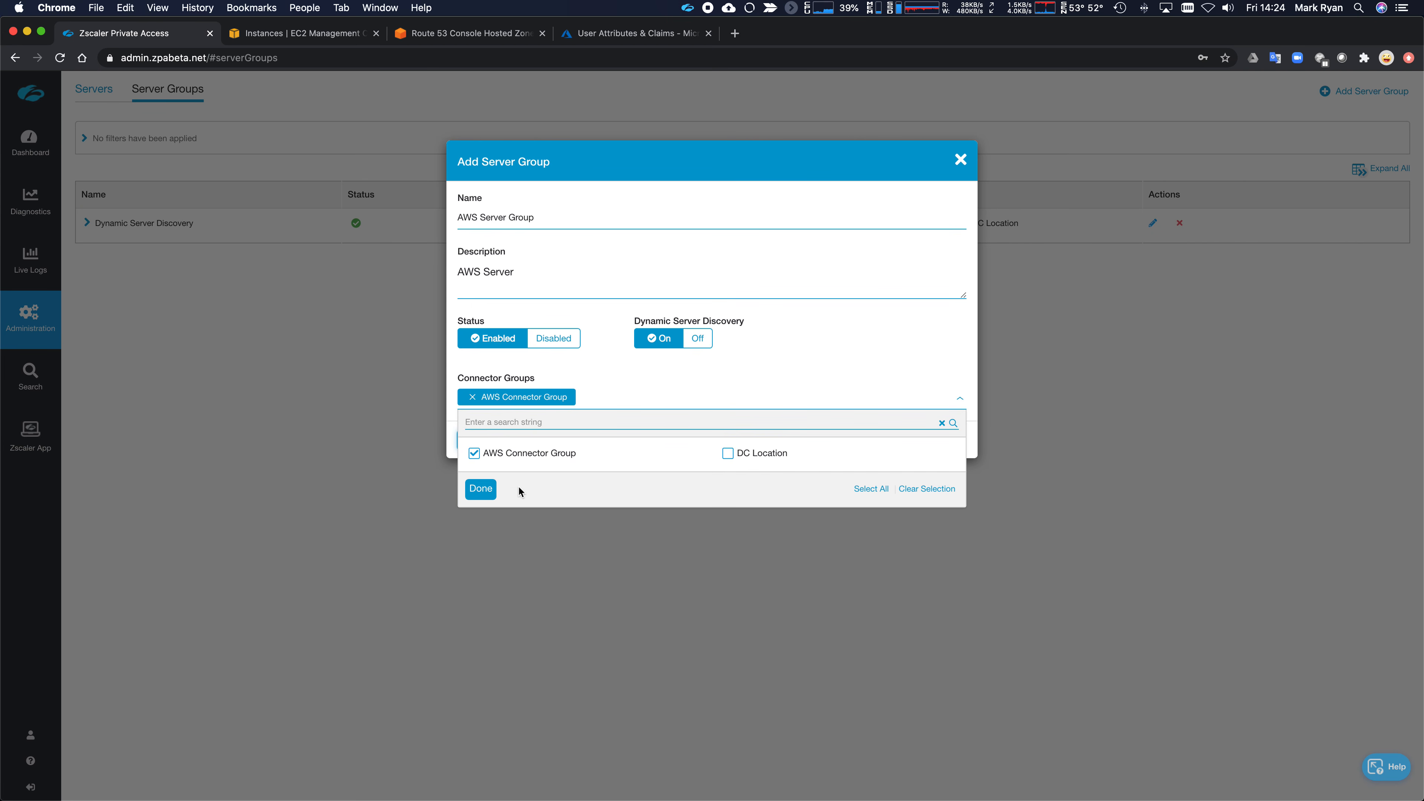
{"action": "left_click", "coordinate": [481, 489]}
{"action": "left_click", "coordinate": [478, 441]}
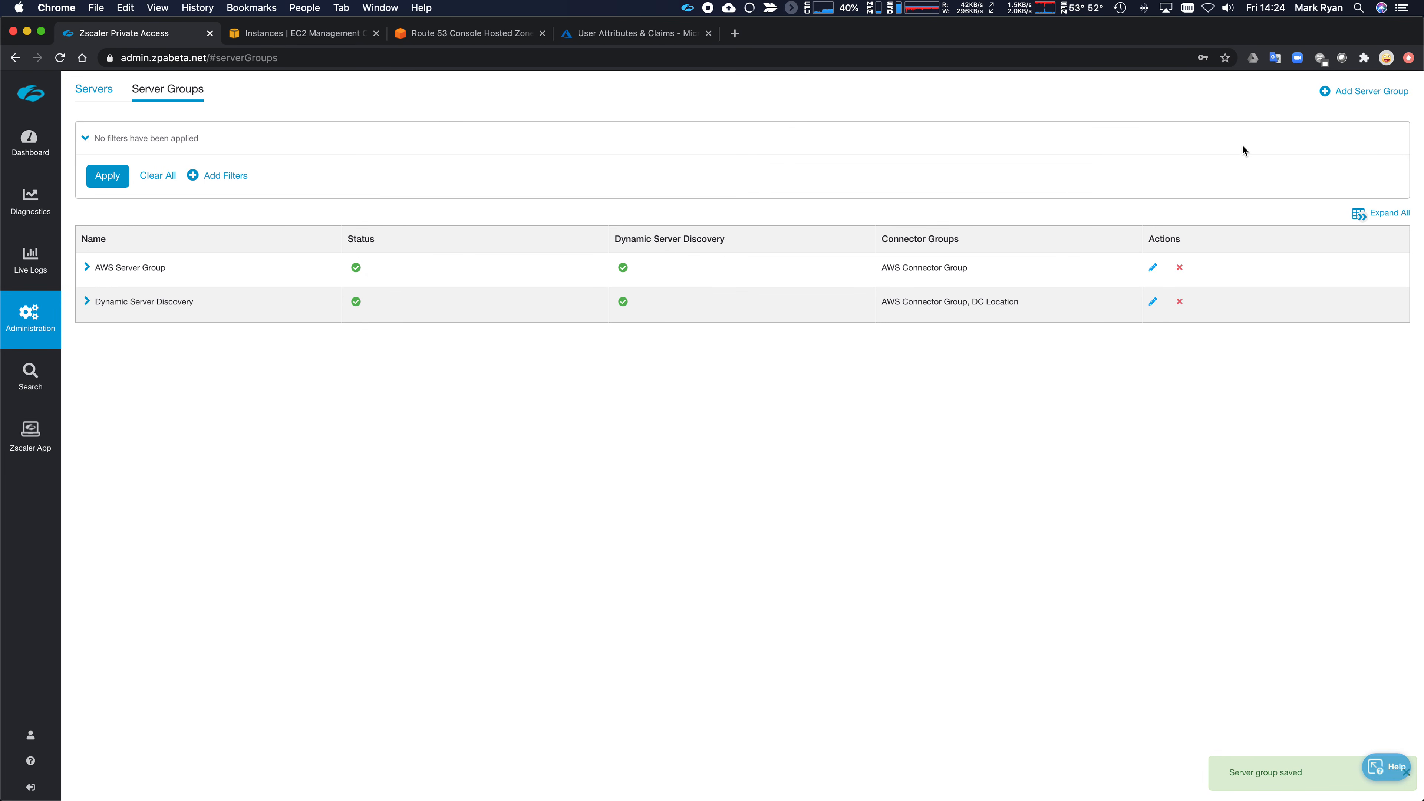
- Create 'DC Servergroup', described Servers in Physical DC, with the DC Location connector group, and save
{"action": "left_click", "coordinate": [1362, 96]}
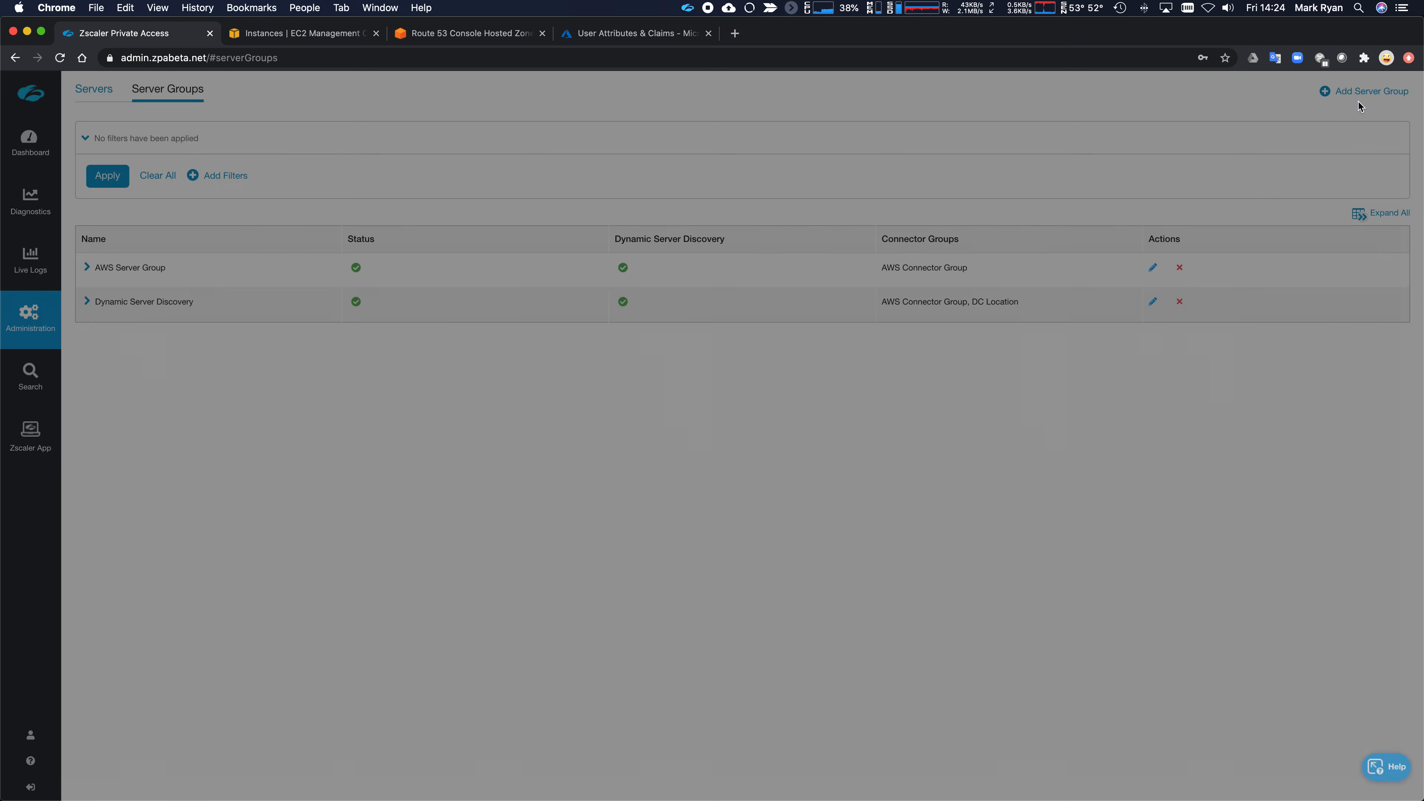
{"action": "left_click", "coordinate": [528, 222]}
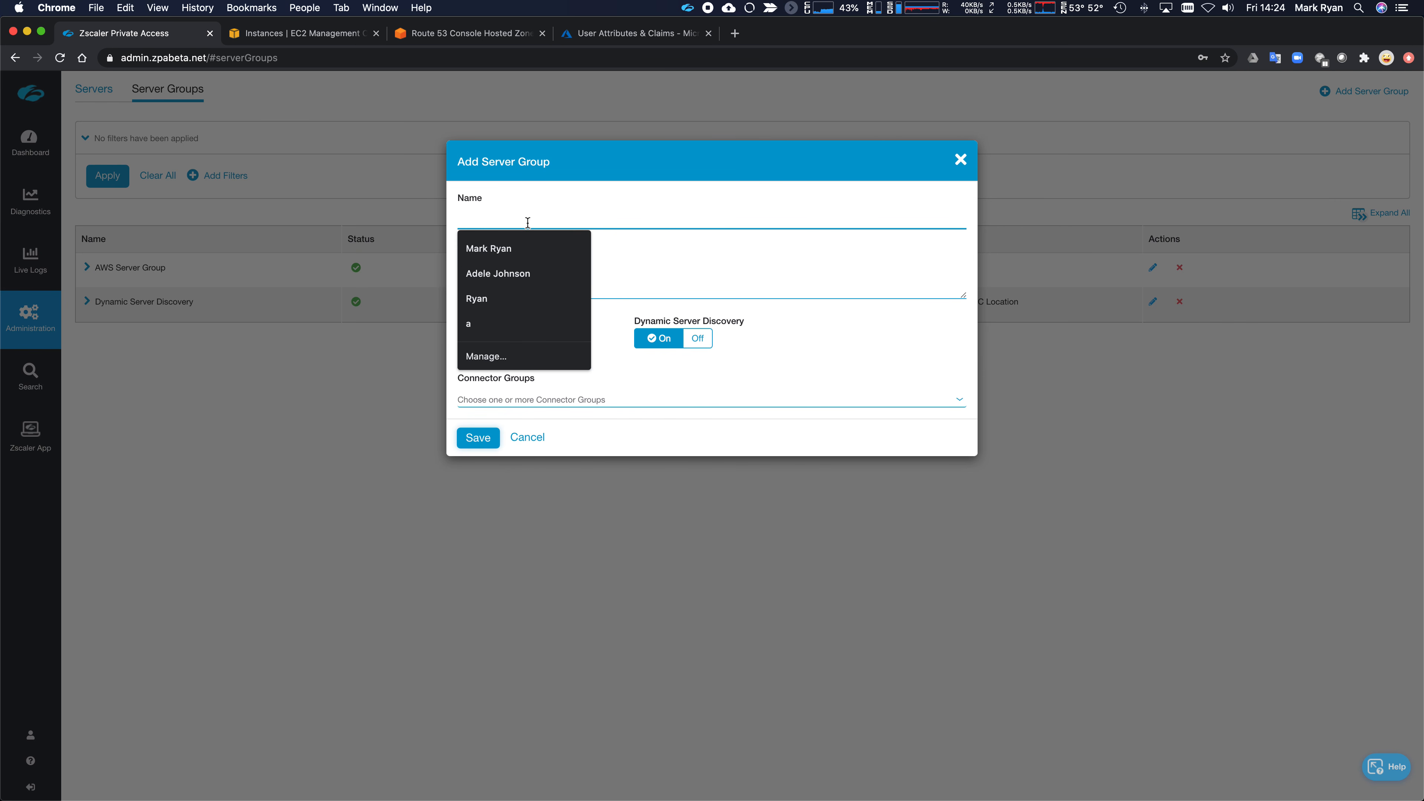
{"action": "type", "text": "DC Servergroup"}
{"action": "key", "text": "Tab"}
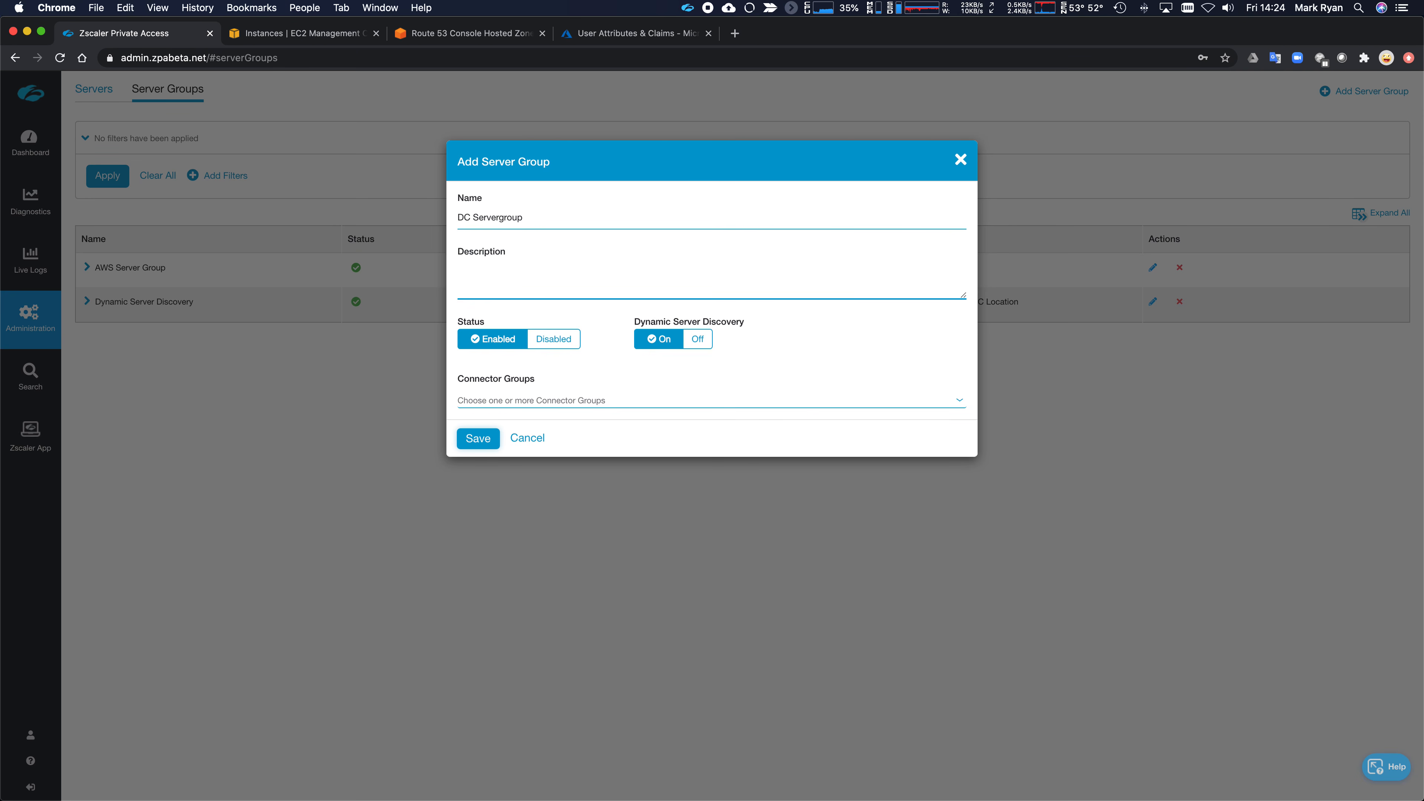
{"action": "type", "text": "SErver"}
{"action": "type", "text": "vers "}
{"action": "type", "text": "in Physical DC"}
{"action": "left_click", "coordinate": [666, 399]}
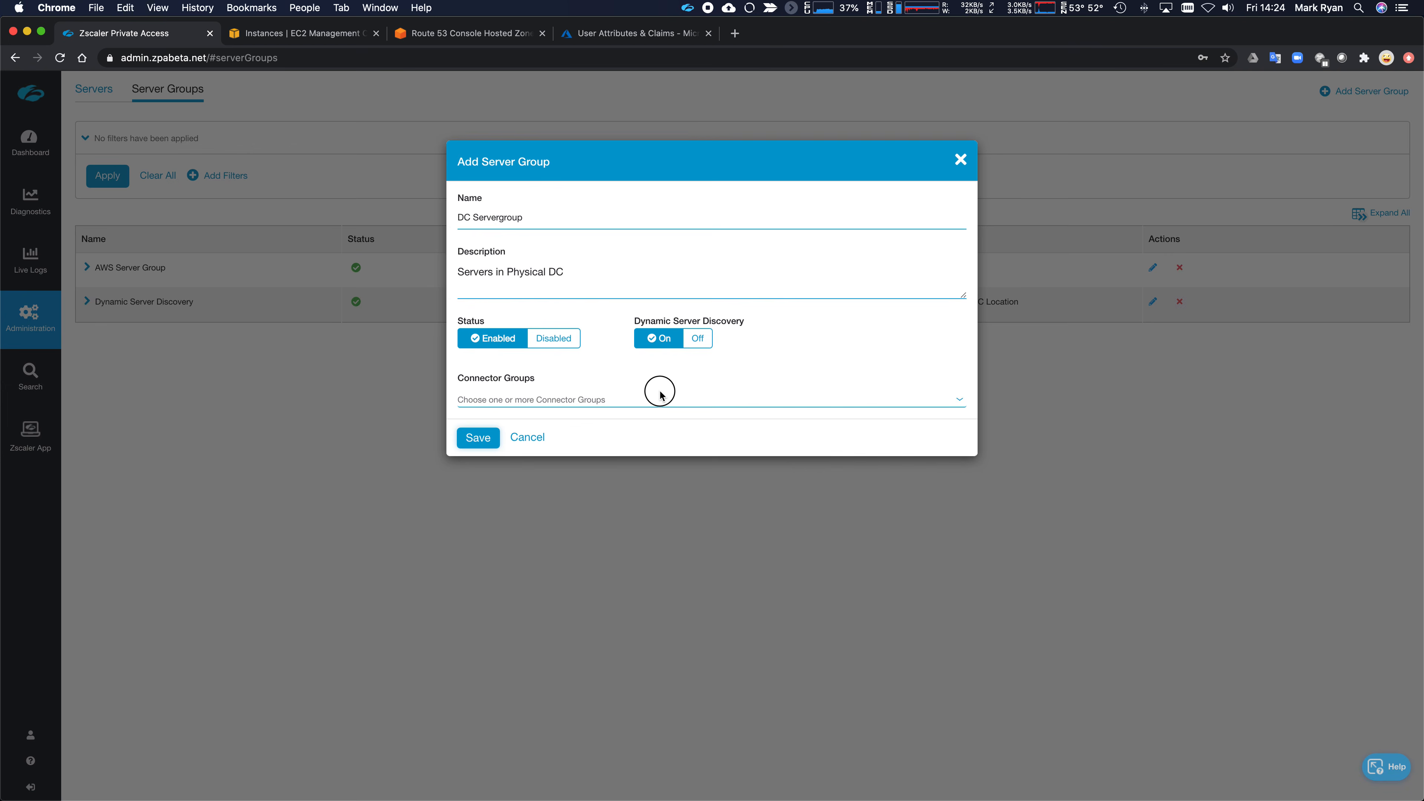
{"action": "left_click", "coordinate": [763, 460]}
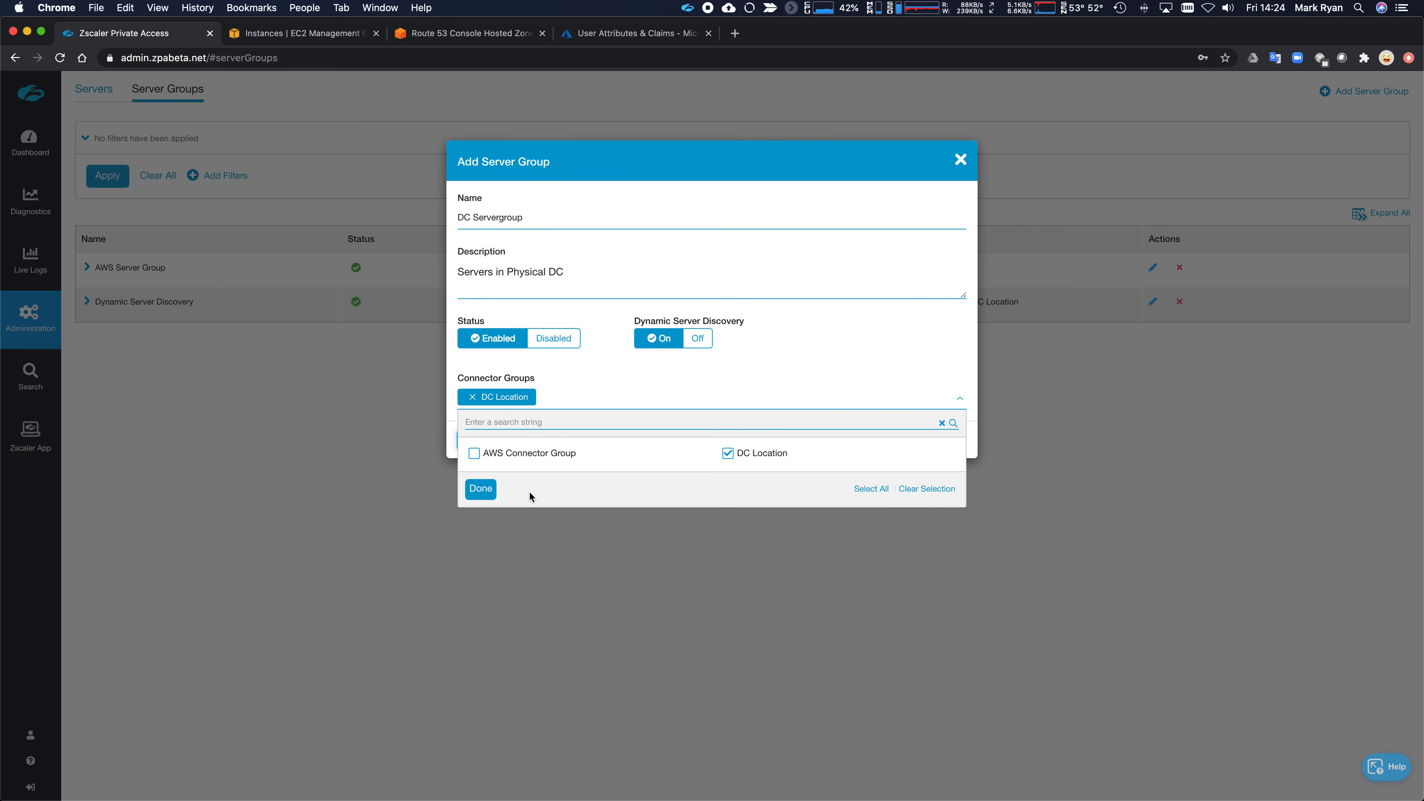
{"action": "left_click", "coordinate": [485, 488]}
{"action": "left_click", "coordinate": [477, 440]}
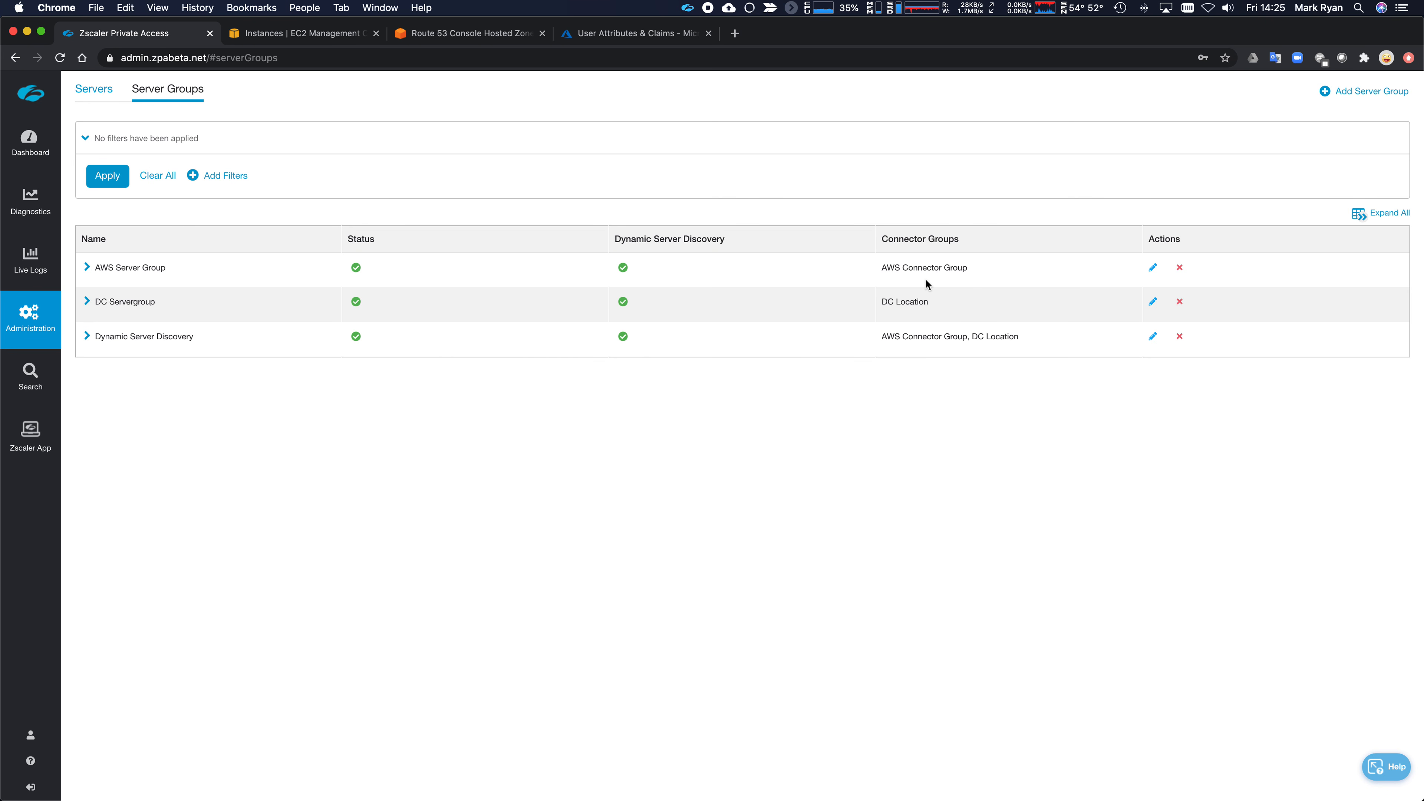
- Start a new application segment named Apache.welshgeek.net with description Apache Server
{"action": "mouse_move", "coordinate": [39, 321]}
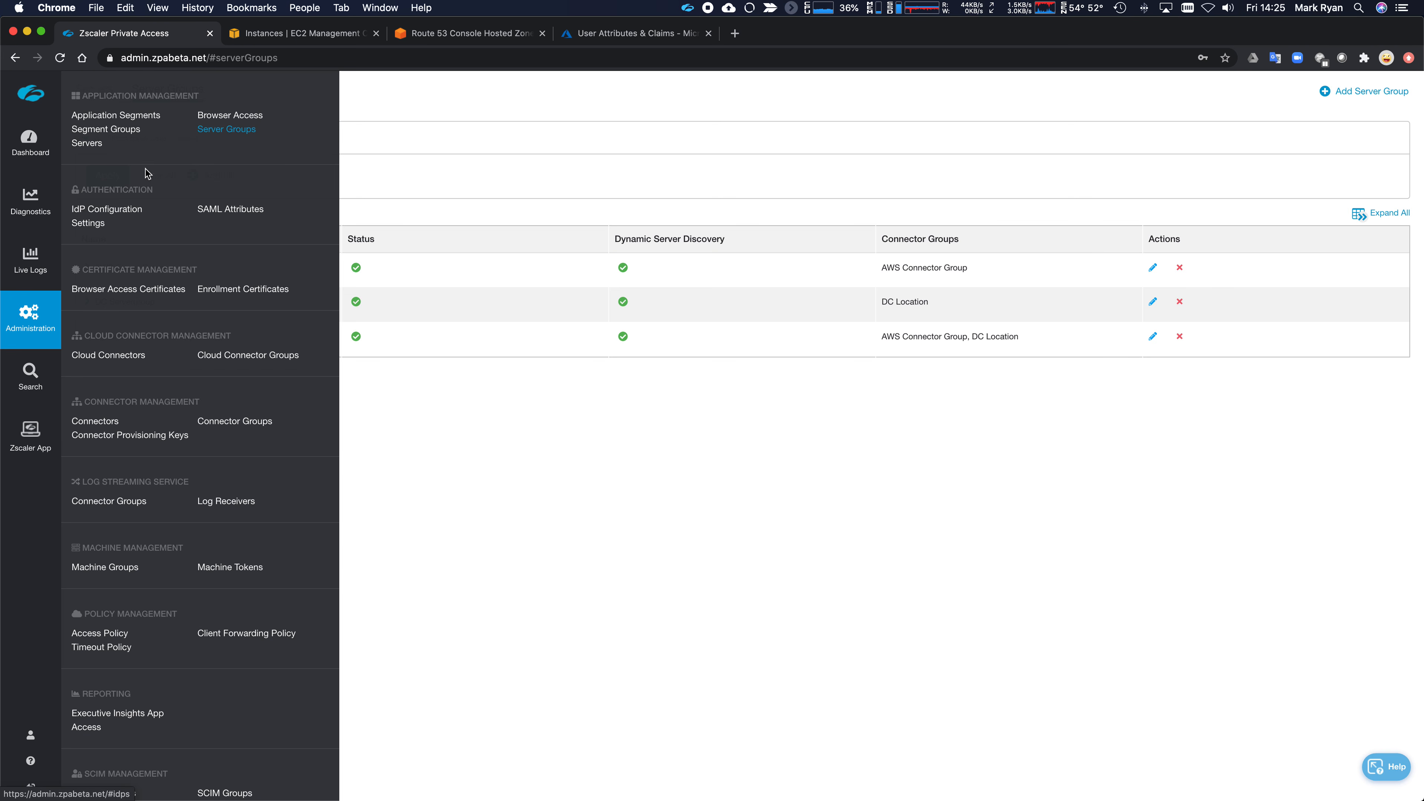
{"action": "left_click", "coordinate": [135, 119]}
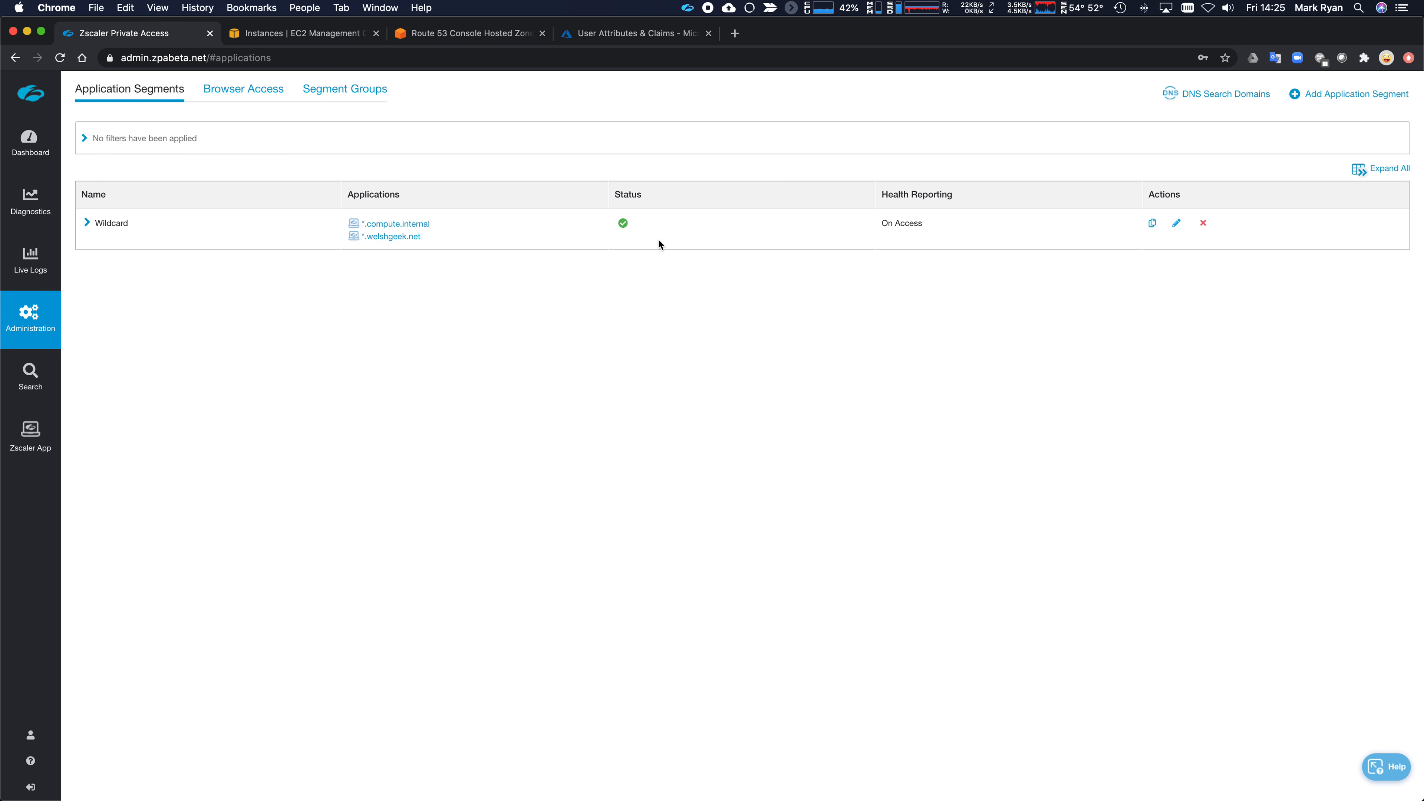
{"action": "left_click", "coordinate": [1346, 100]}
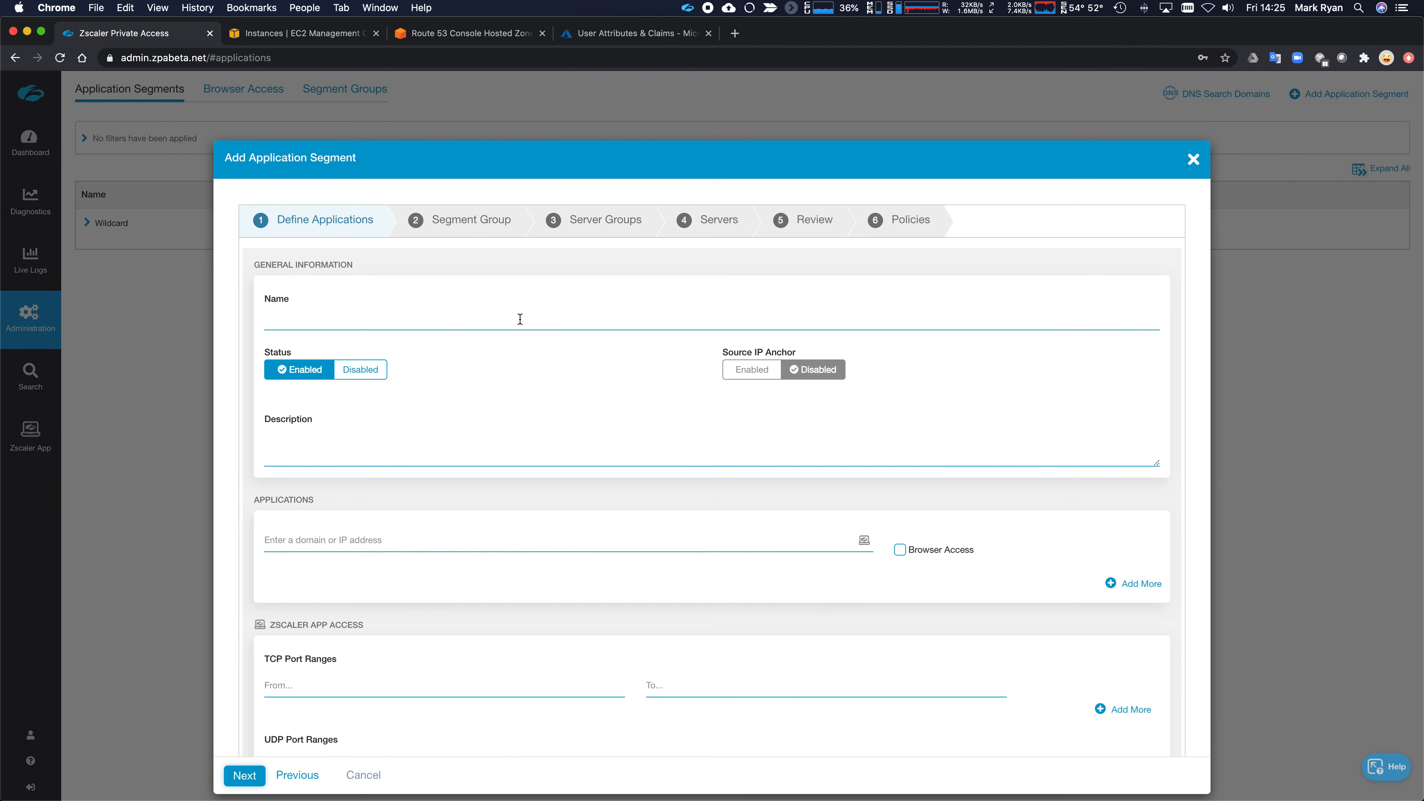
{"action": "left_click", "coordinate": [520, 318]}
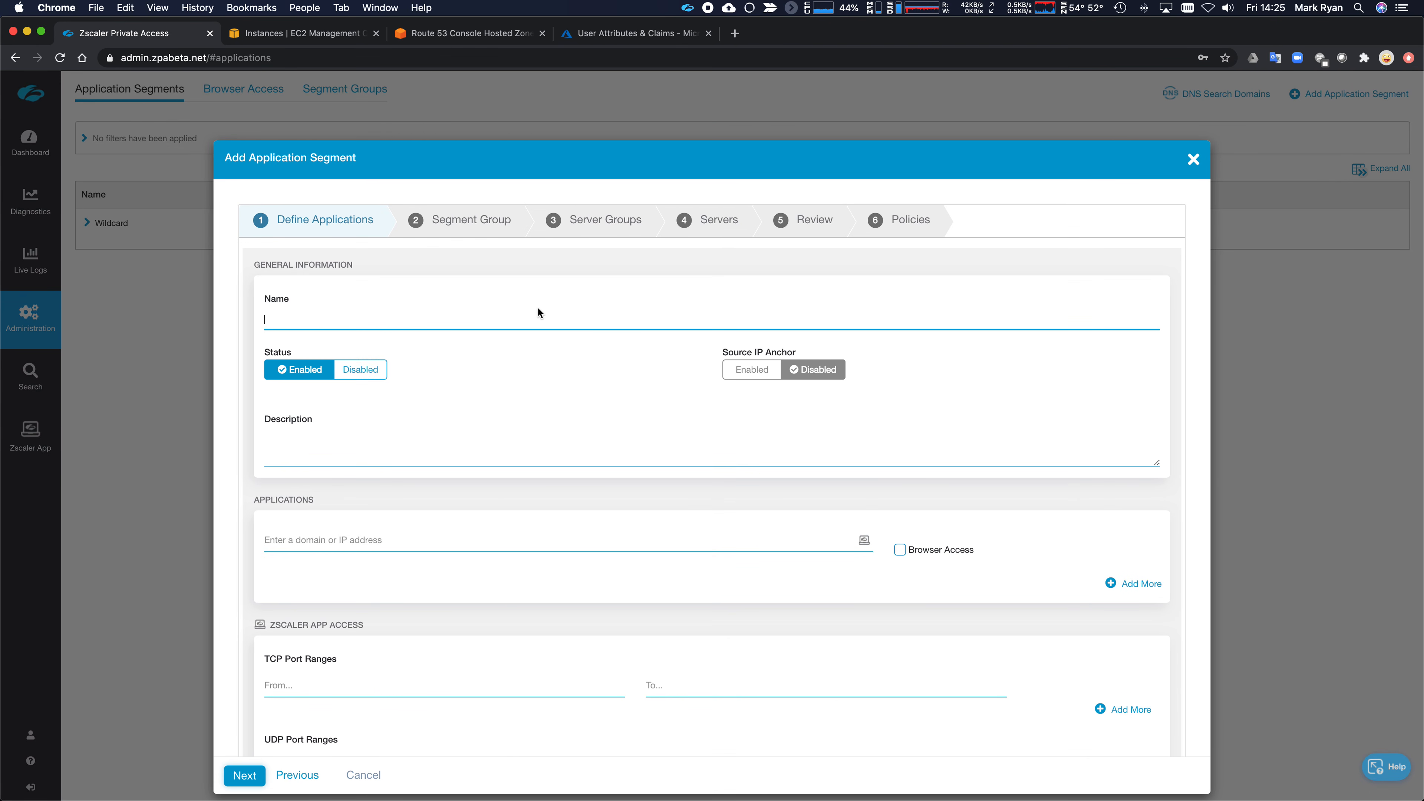
{"action": "type", "text": "Apache.weslhge"}
{"action": "key", "text": "BackSpace"}
{"action": "key", "text": "BackSpace"}
{"action": "type", "text": "hgeek.net"}
{"action": "key", "text": "Tab"}
{"action": "type", "text": "A"}
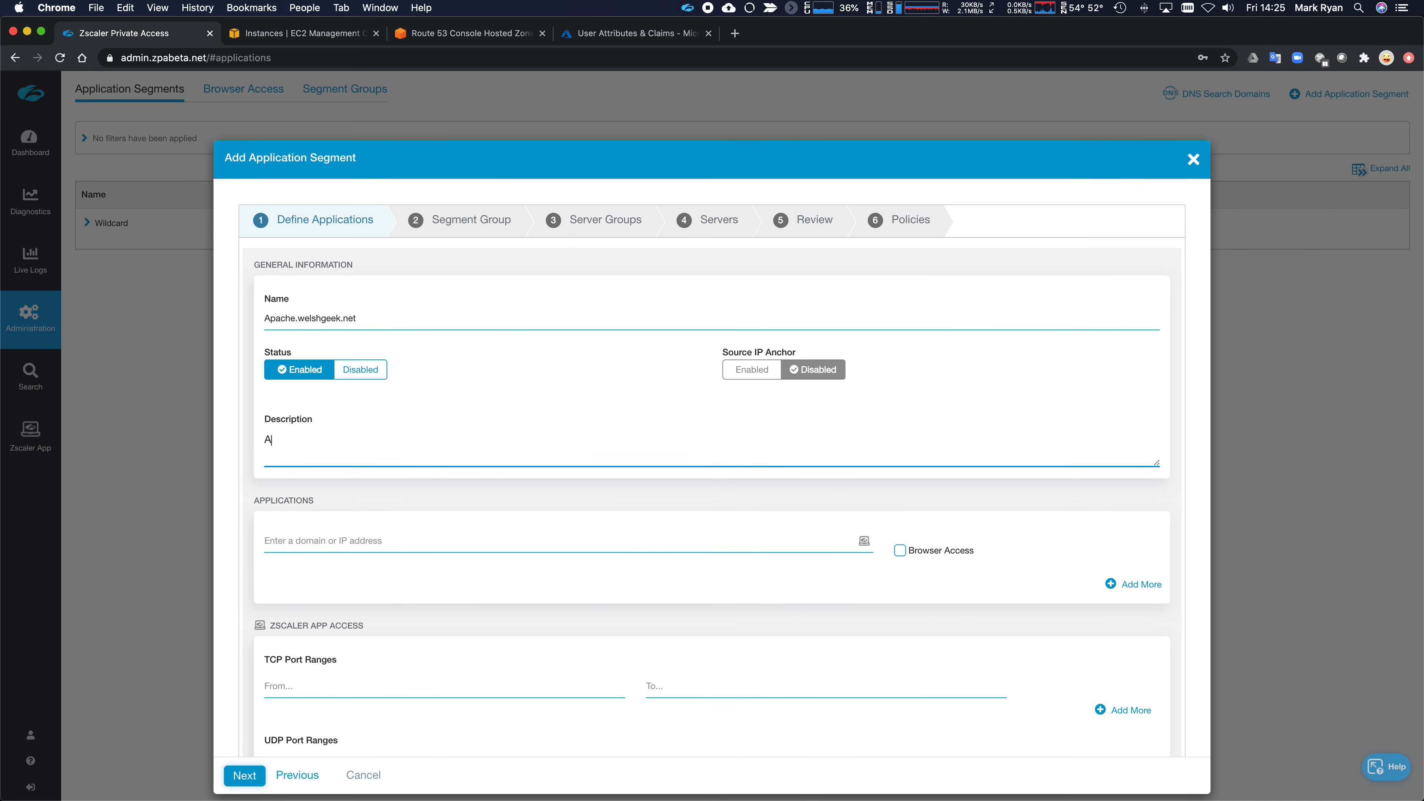
{"action": "type", "text": "pache Server"}
- Add domain apache.welshgeek.net with TCP port range 80 to 80
{"action": "left_click", "coordinate": [492, 542]}
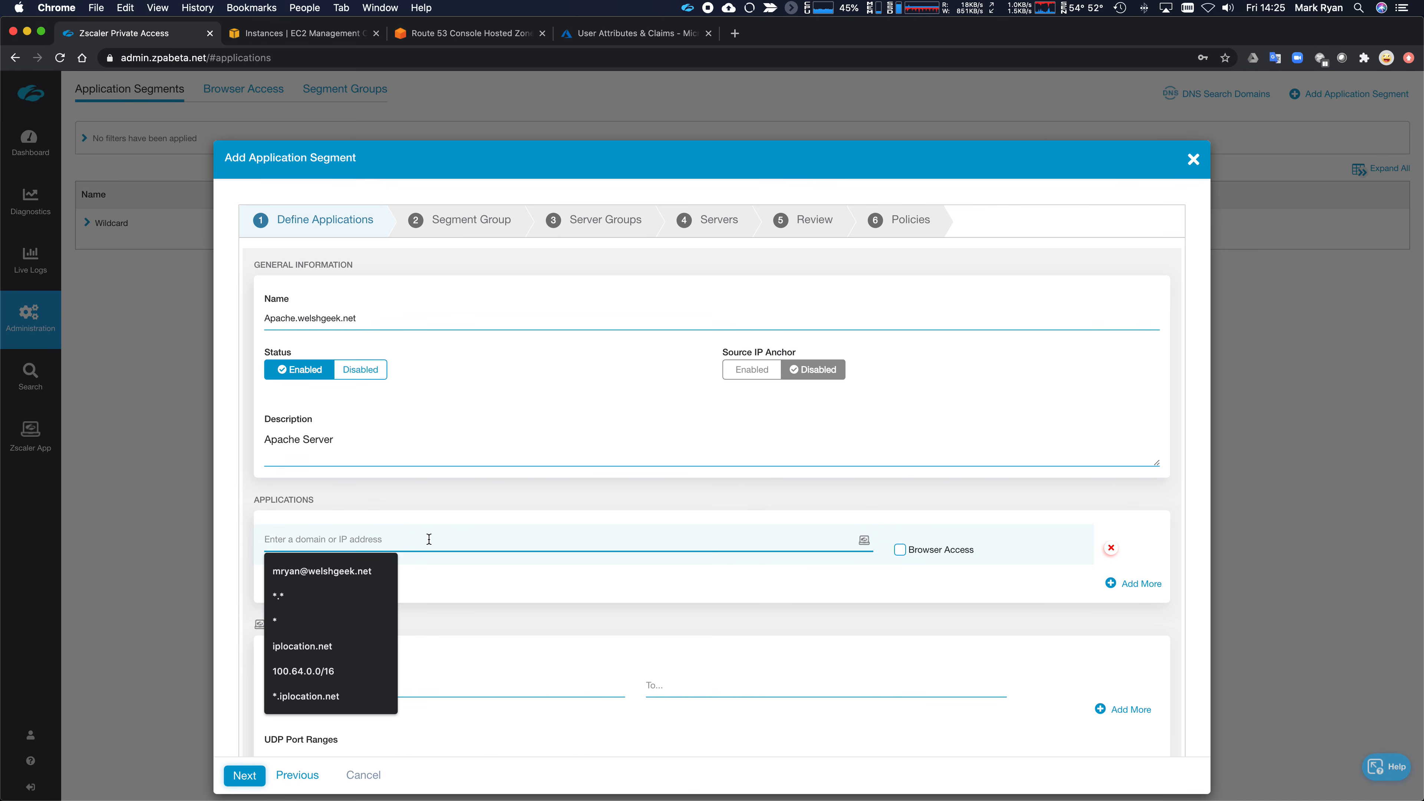
{"action": "type", "text": "apa"}
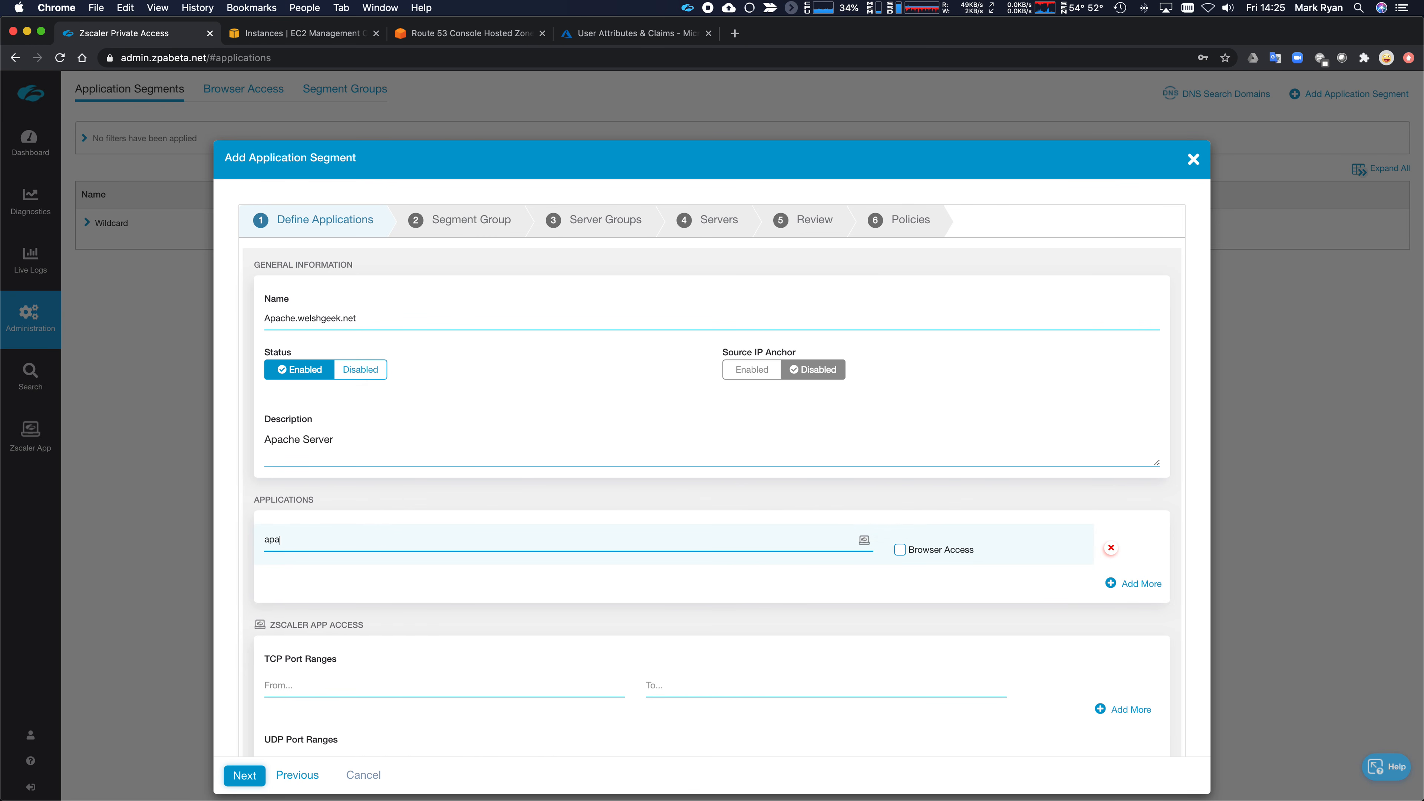
{"action": "type", "text": "che.welshgeek.net"}
{"action": "left_click", "coordinate": [422, 682]}
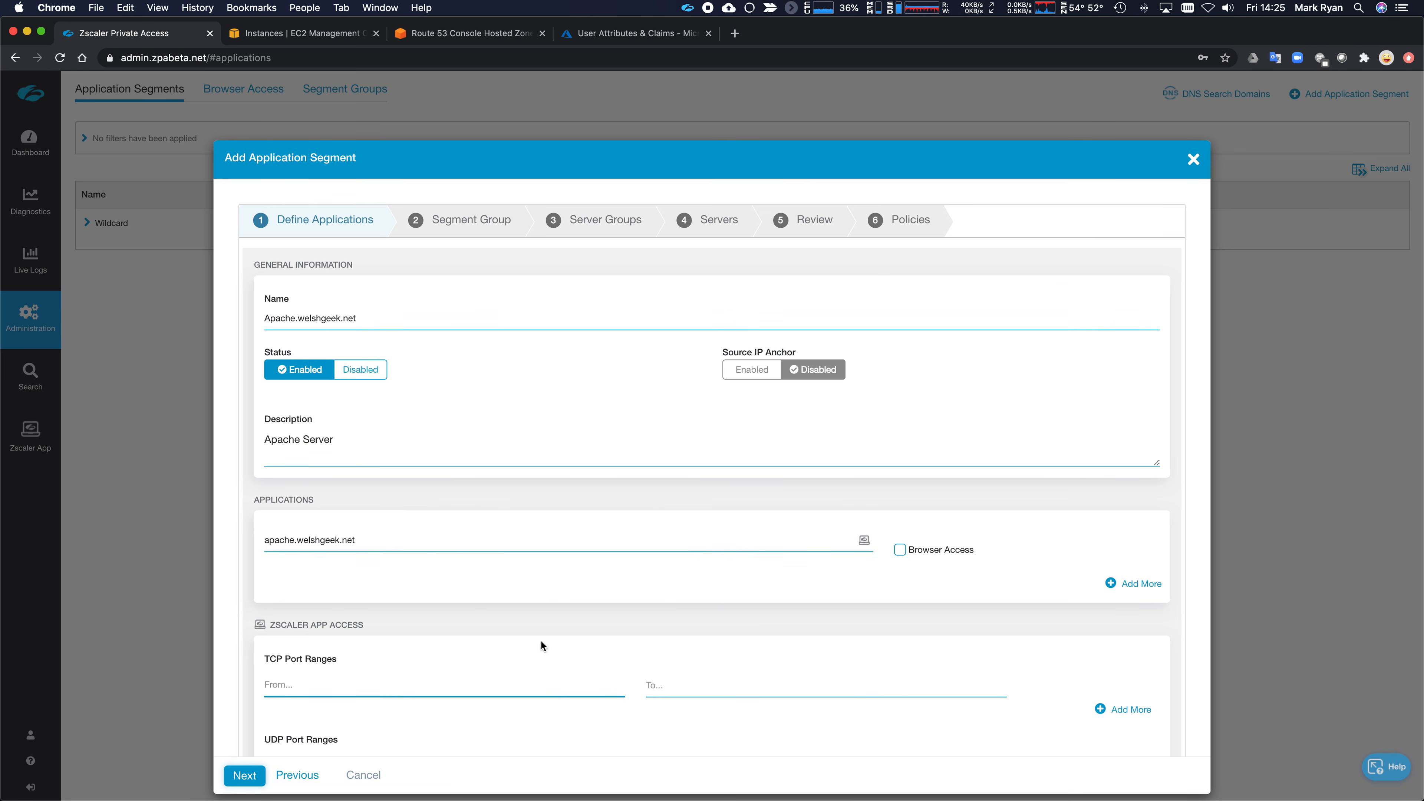
{"action": "scroll", "coordinate": [539, 639], "scroll_direction": "down", "scroll_amount": 2}
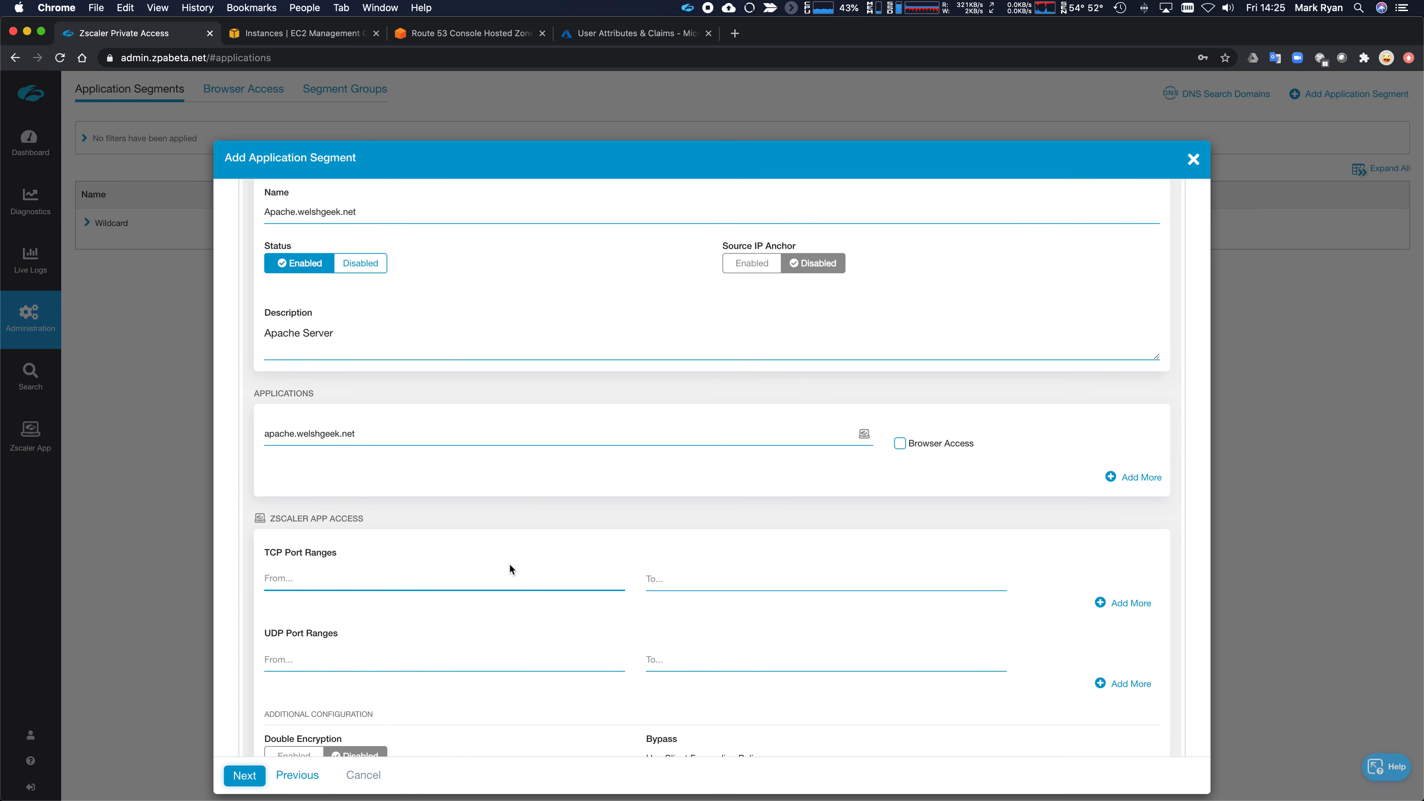
{"action": "type", "text": "80"}
{"action": "key", "text": "Tab"}
{"action": "type", "text": "80"}
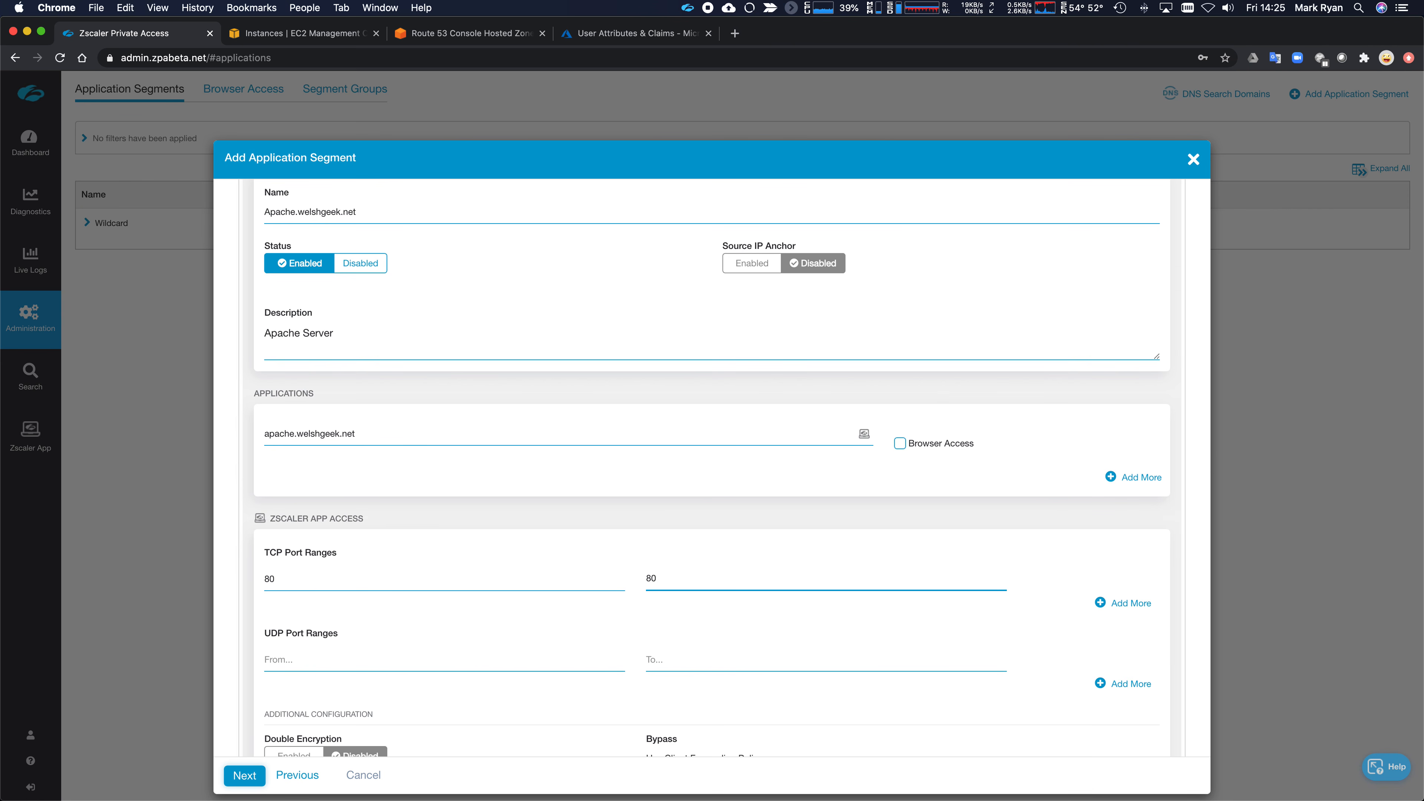
{"action": "scroll", "coordinate": [480, 542], "scroll_direction": "down", "scroll_amount": 2}
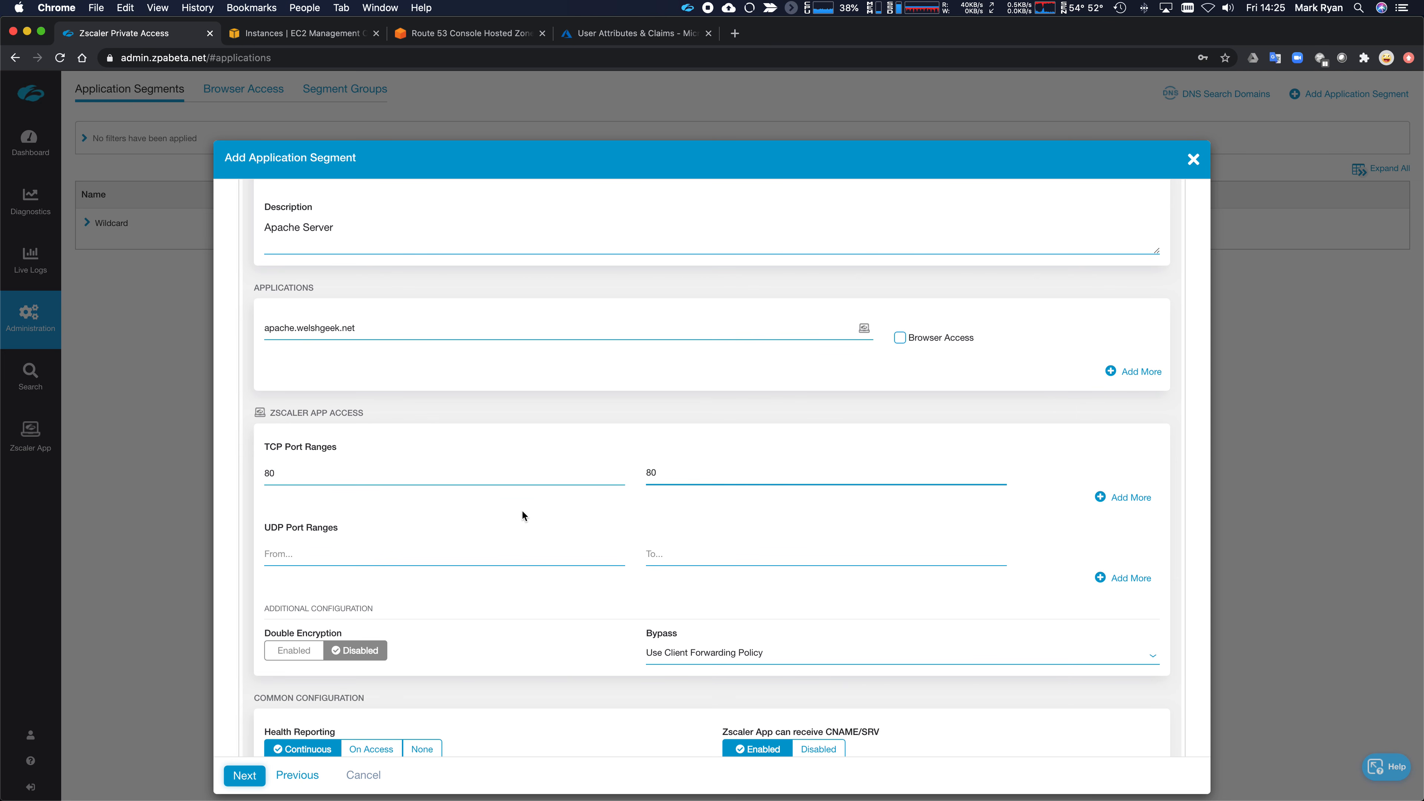
{"action": "scroll", "coordinate": [552, 581], "scroll_direction": "down", "scroll_amount": 2}
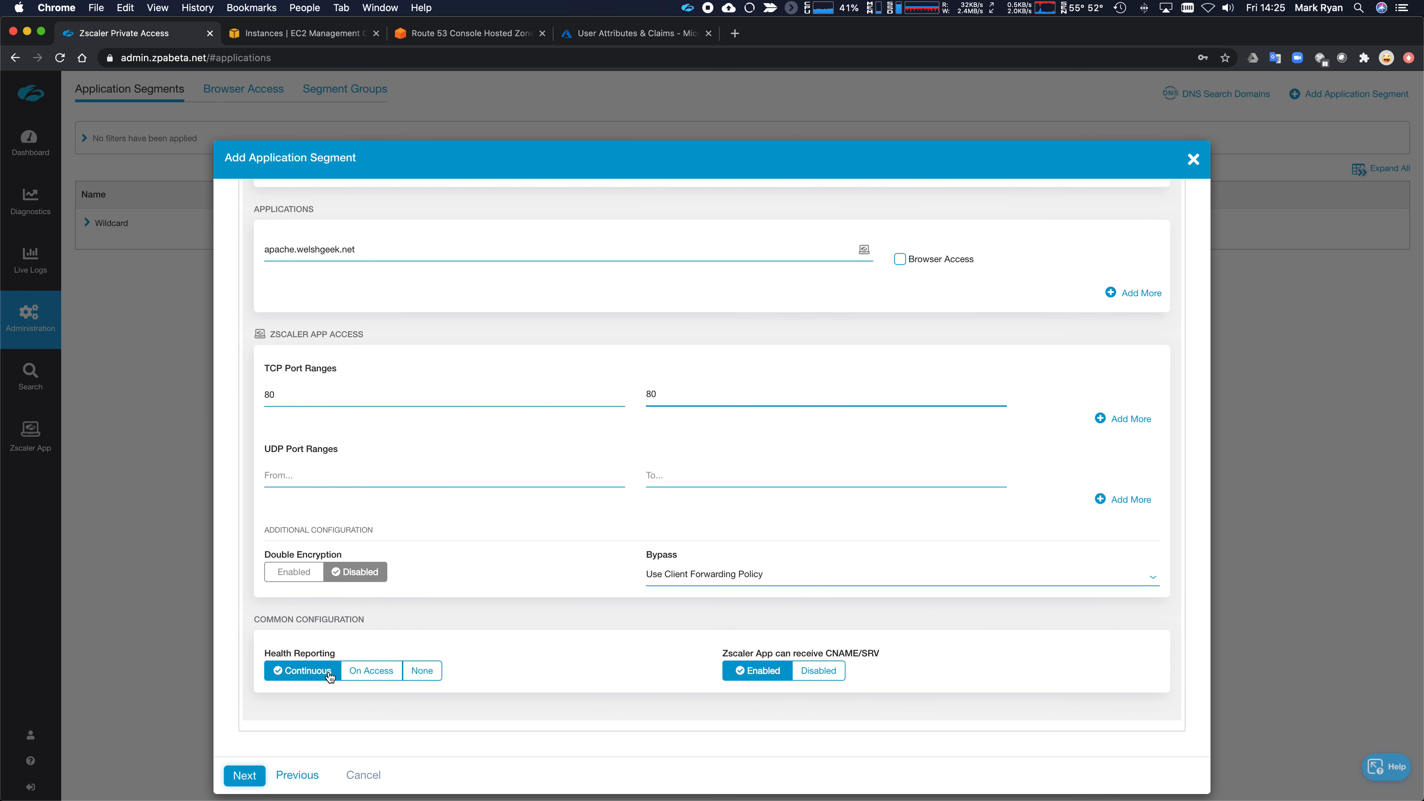
- Assign the segment to Internal Applications and the AWS Server Group
{"action": "left_click", "coordinate": [231, 782]}
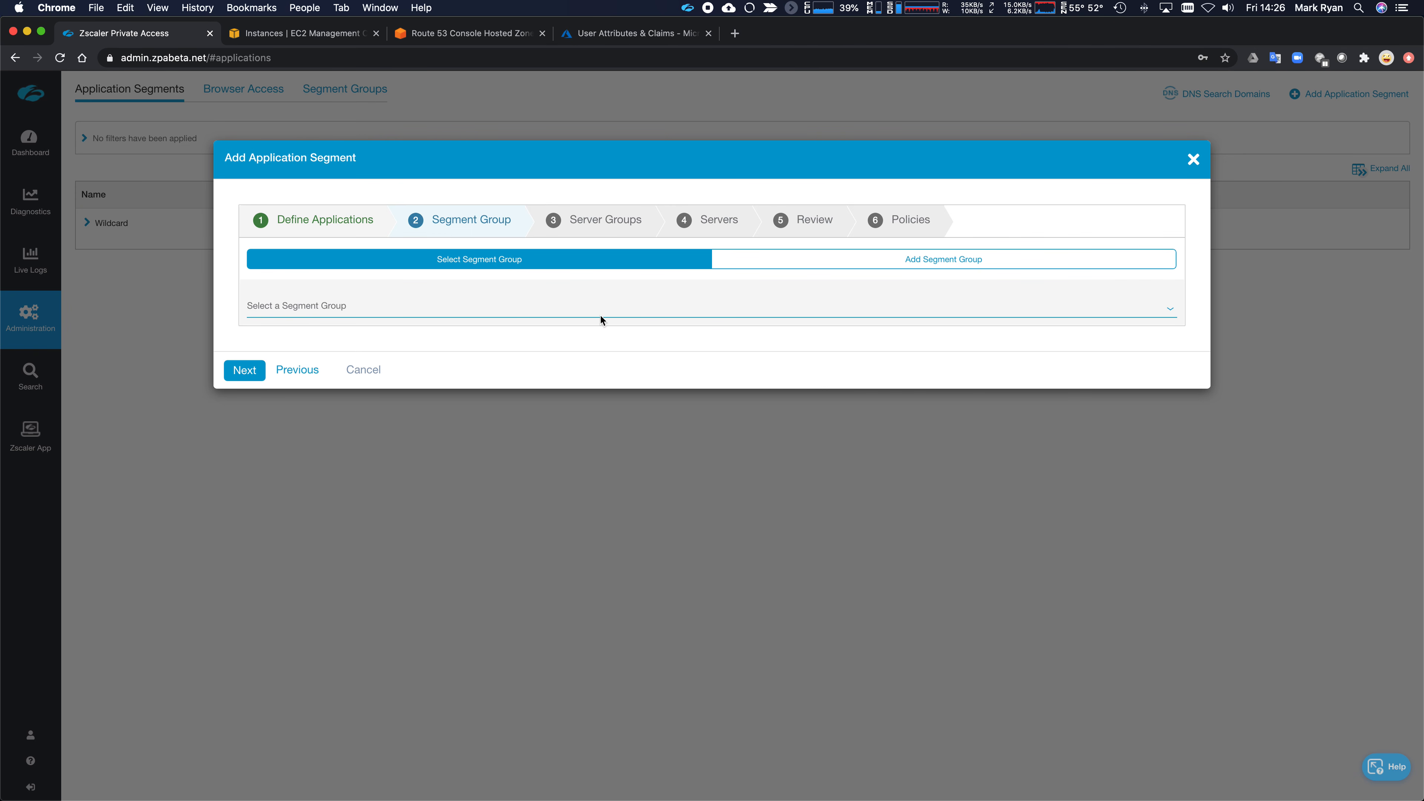
{"action": "left_click", "coordinate": [510, 309]}
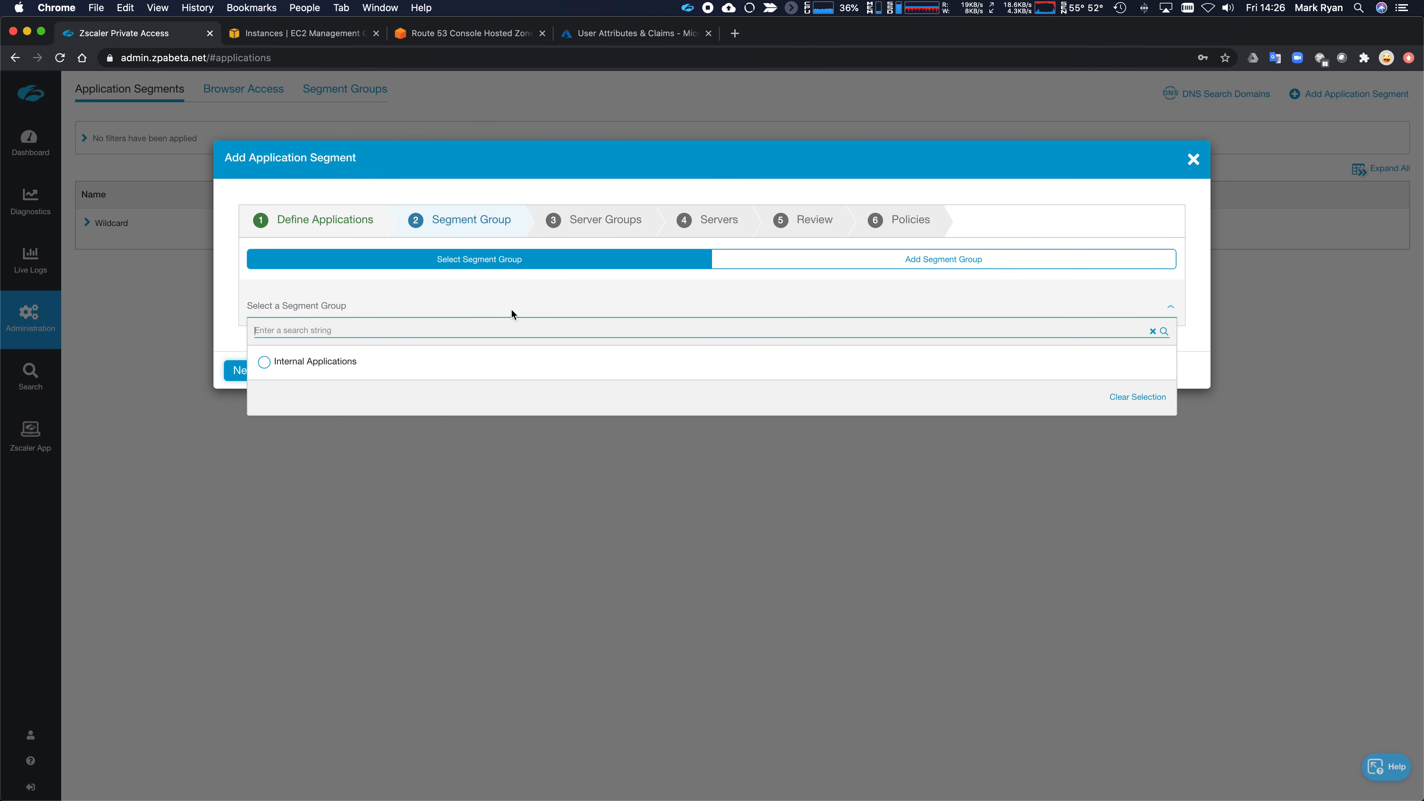
{"action": "left_click", "coordinate": [337, 364]}
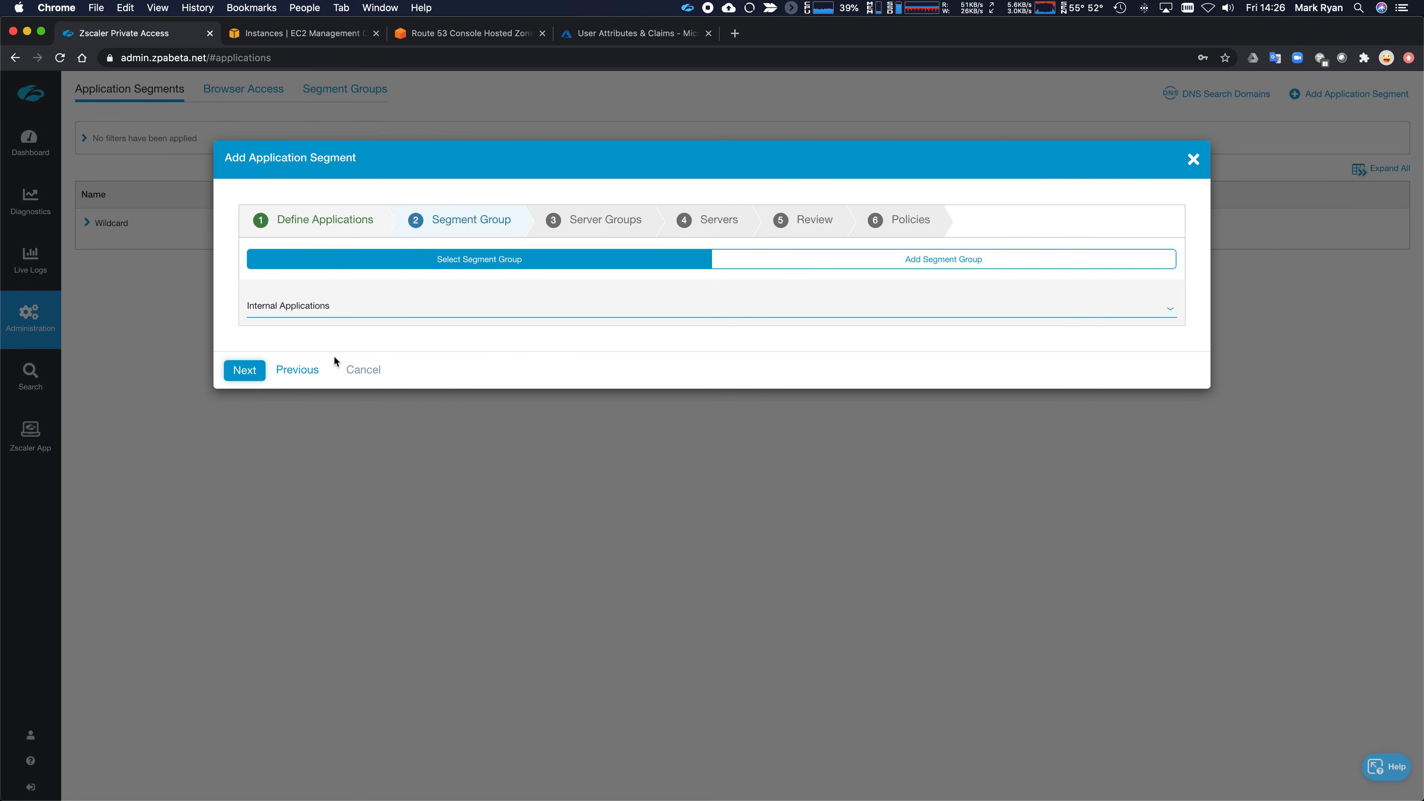
{"action": "left_click", "coordinate": [243, 380]}
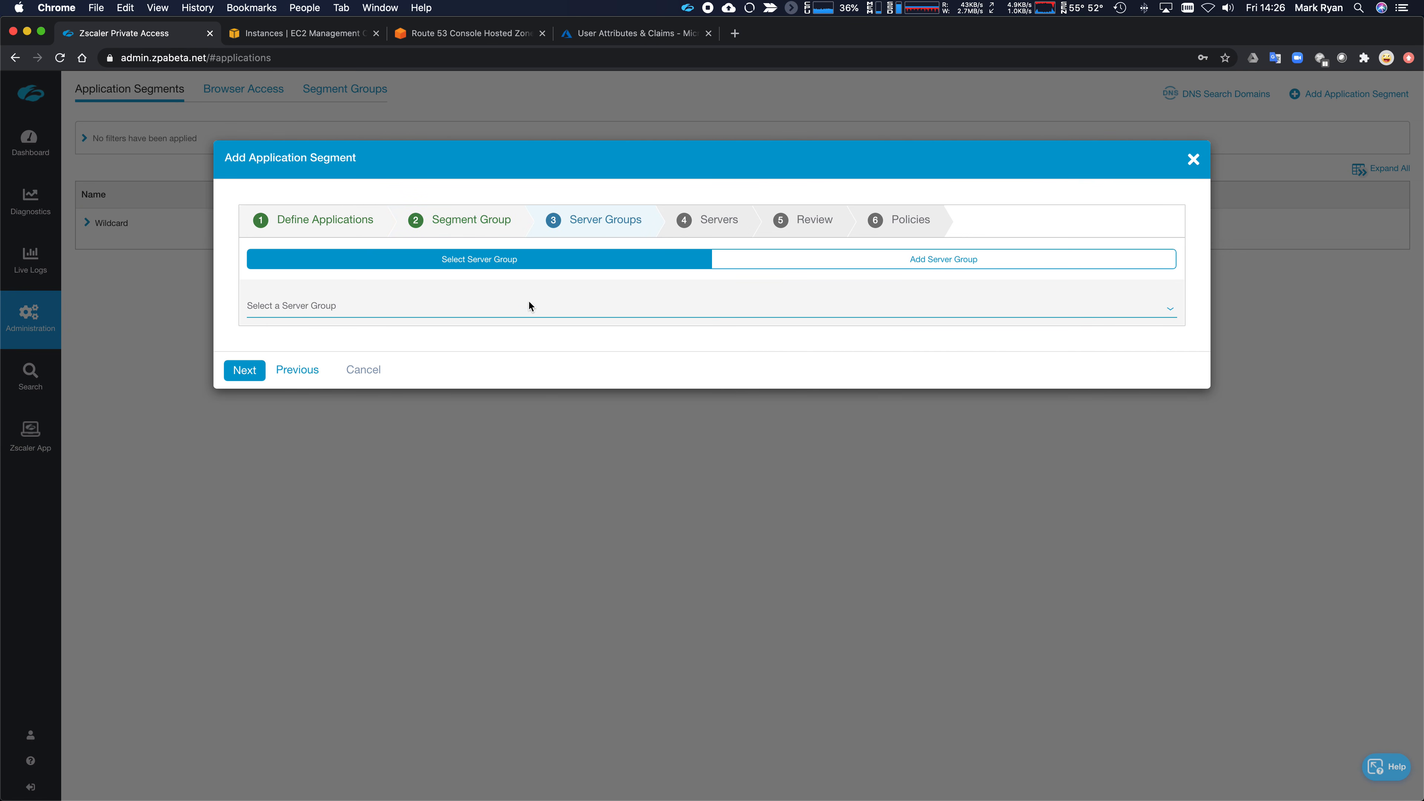
{"action": "left_click", "coordinate": [494, 307]}
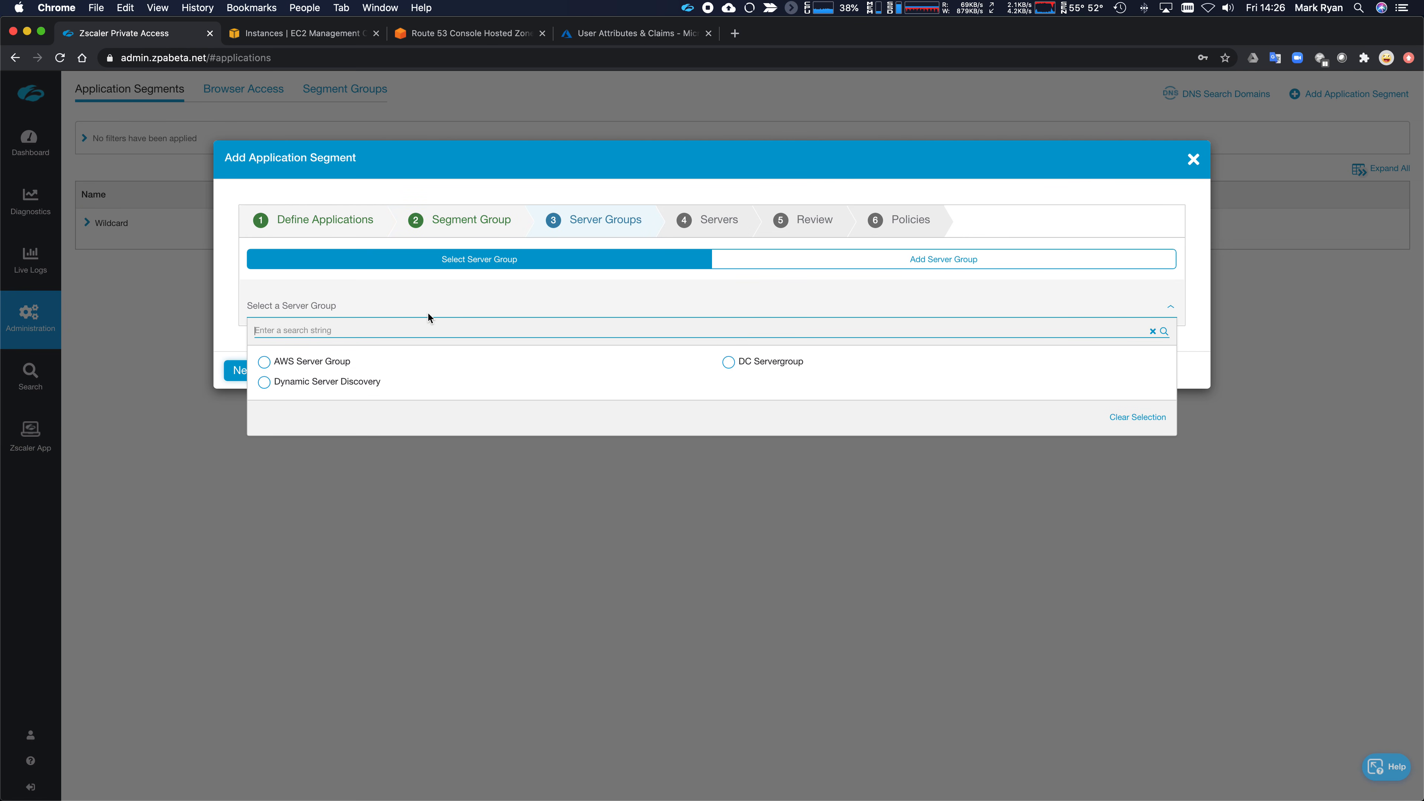
{"action": "left_click", "coordinate": [313, 364]}
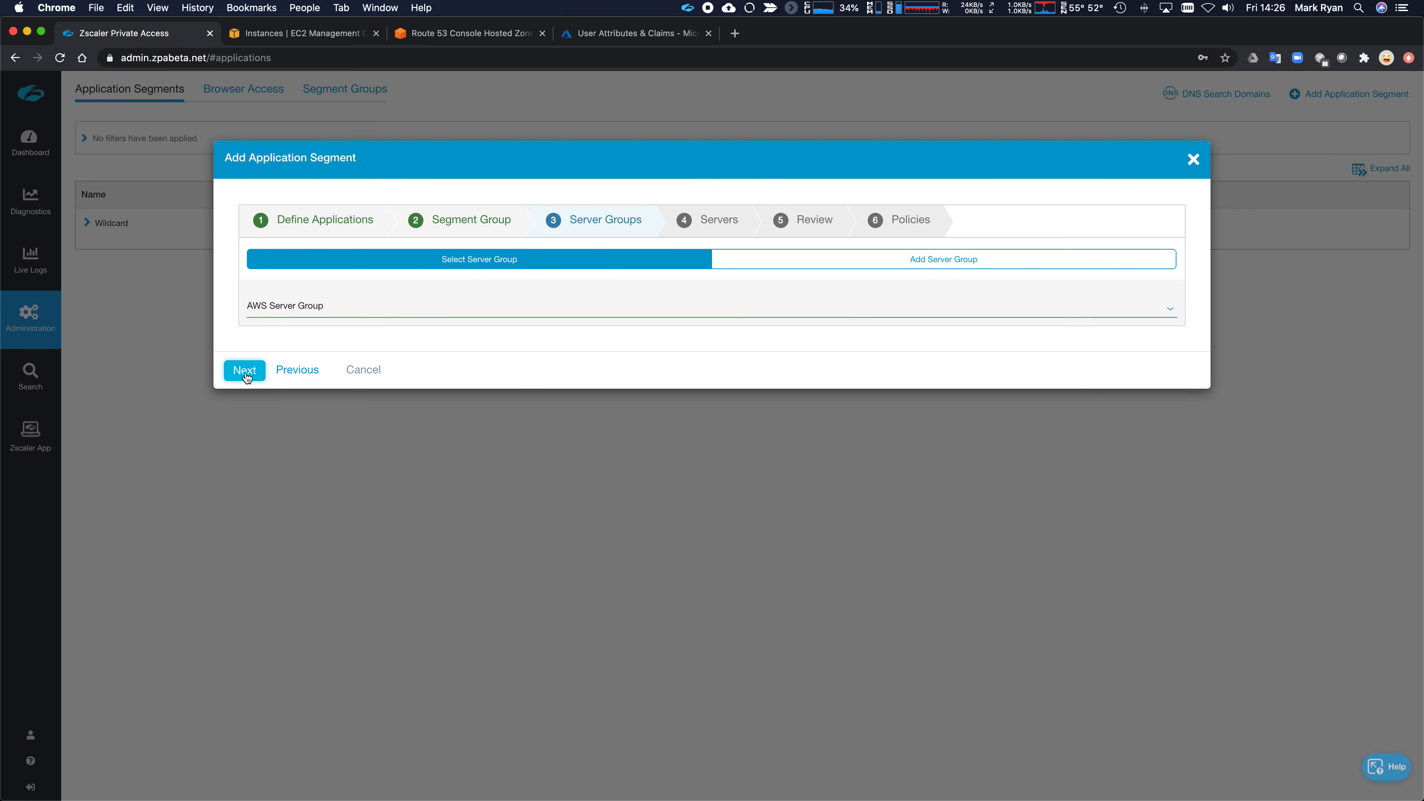
- Save the segment, inspect the Default Allow rule, and close the wizard
{"action": "left_click", "coordinate": [245, 374]}
{"action": "left_click", "coordinate": [245, 532]}
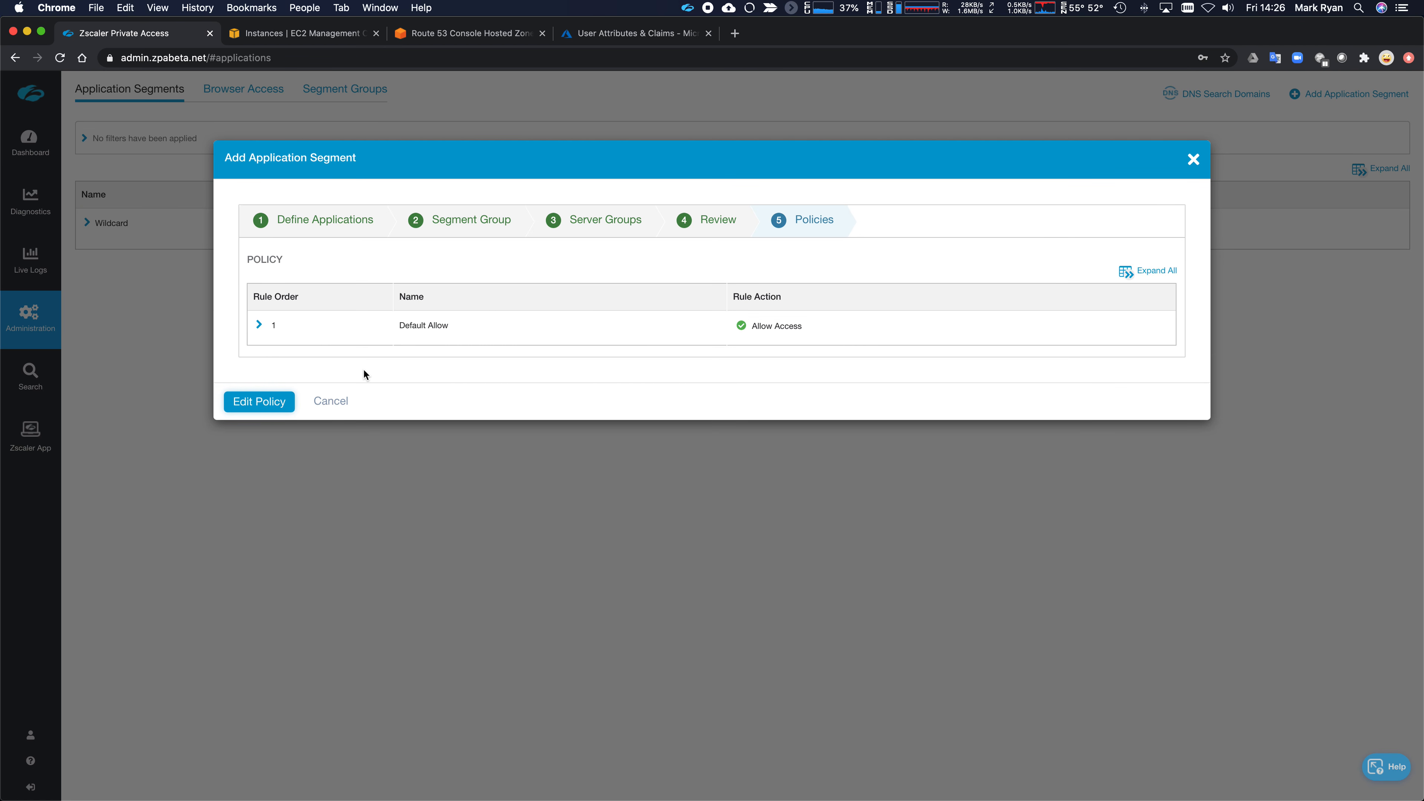
{"action": "left_click", "coordinate": [258, 325]}
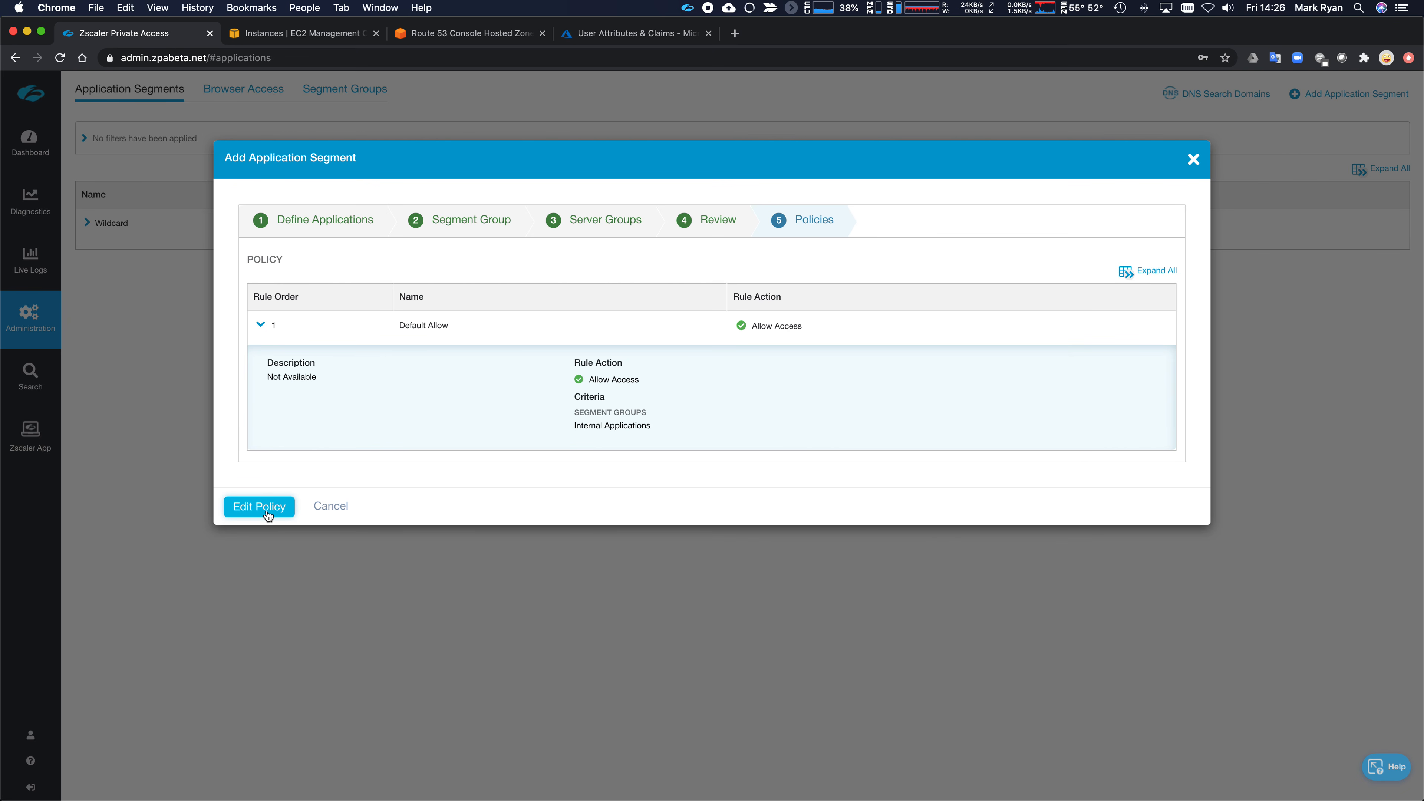
{"action": "left_click", "coordinate": [330, 507]}
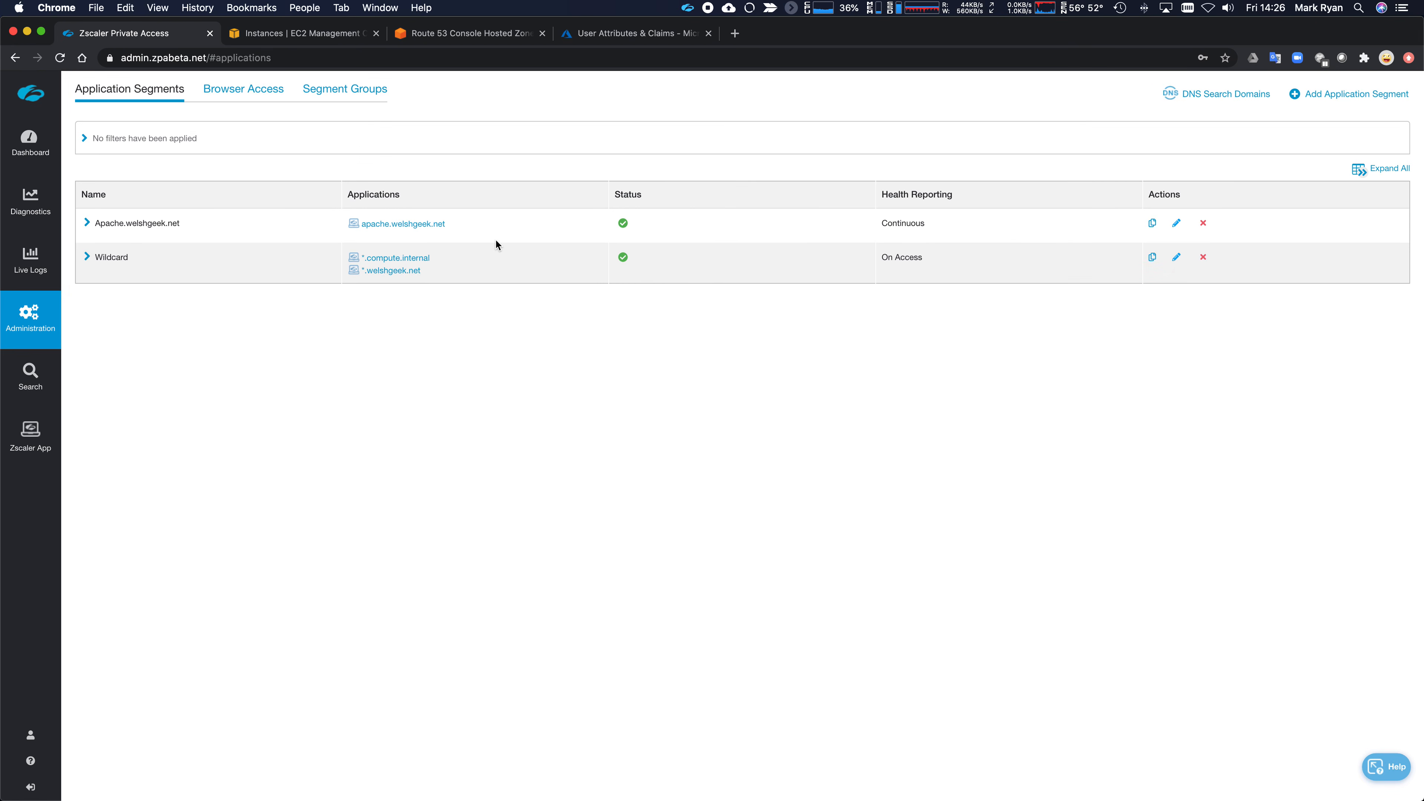
- Check Safari, then select the 100.64.1.1 address in the terminal's ping output
{"action": "key", "text": "super+Tab"}
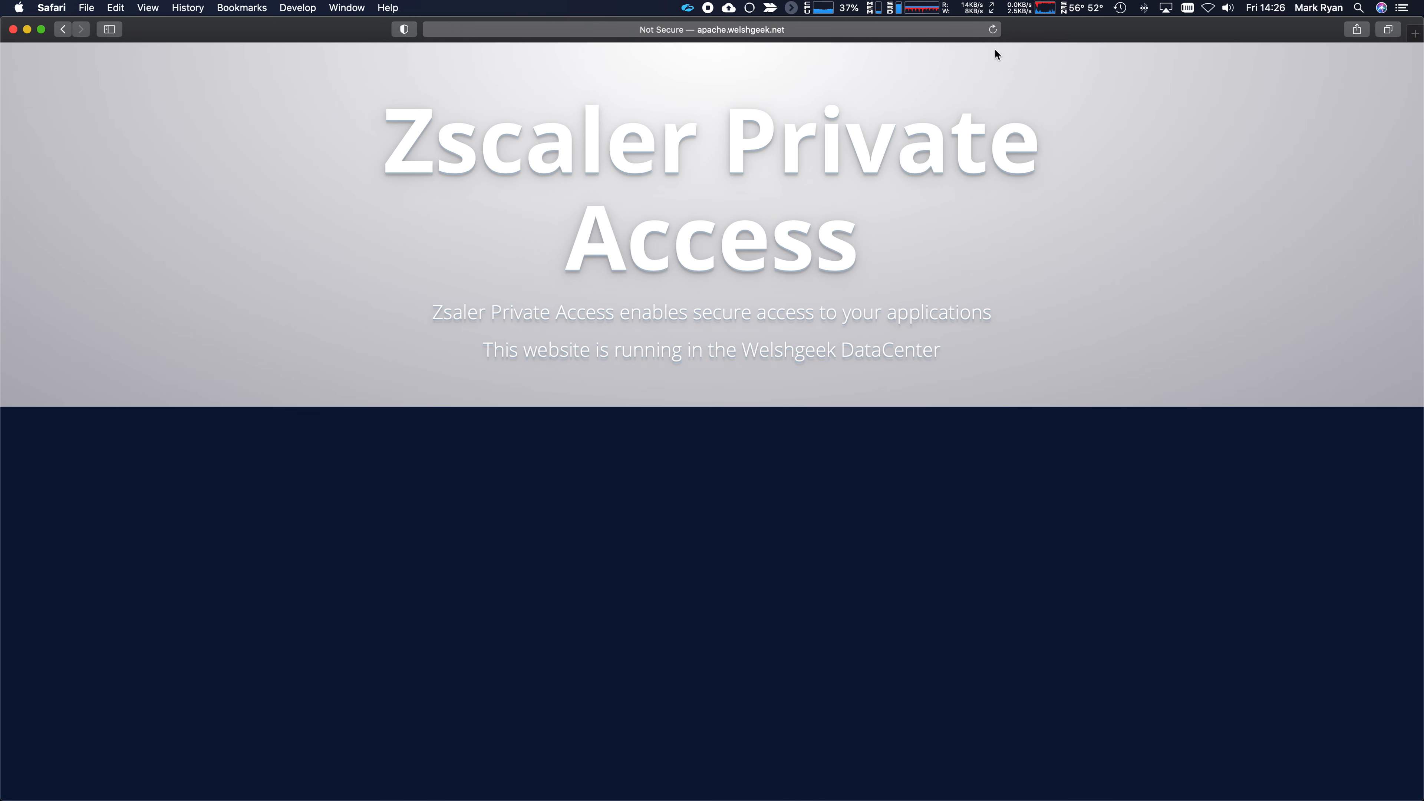
{"action": "key", "text": "super+Tab"}
{"action": "key", "text": "super+Tab"}
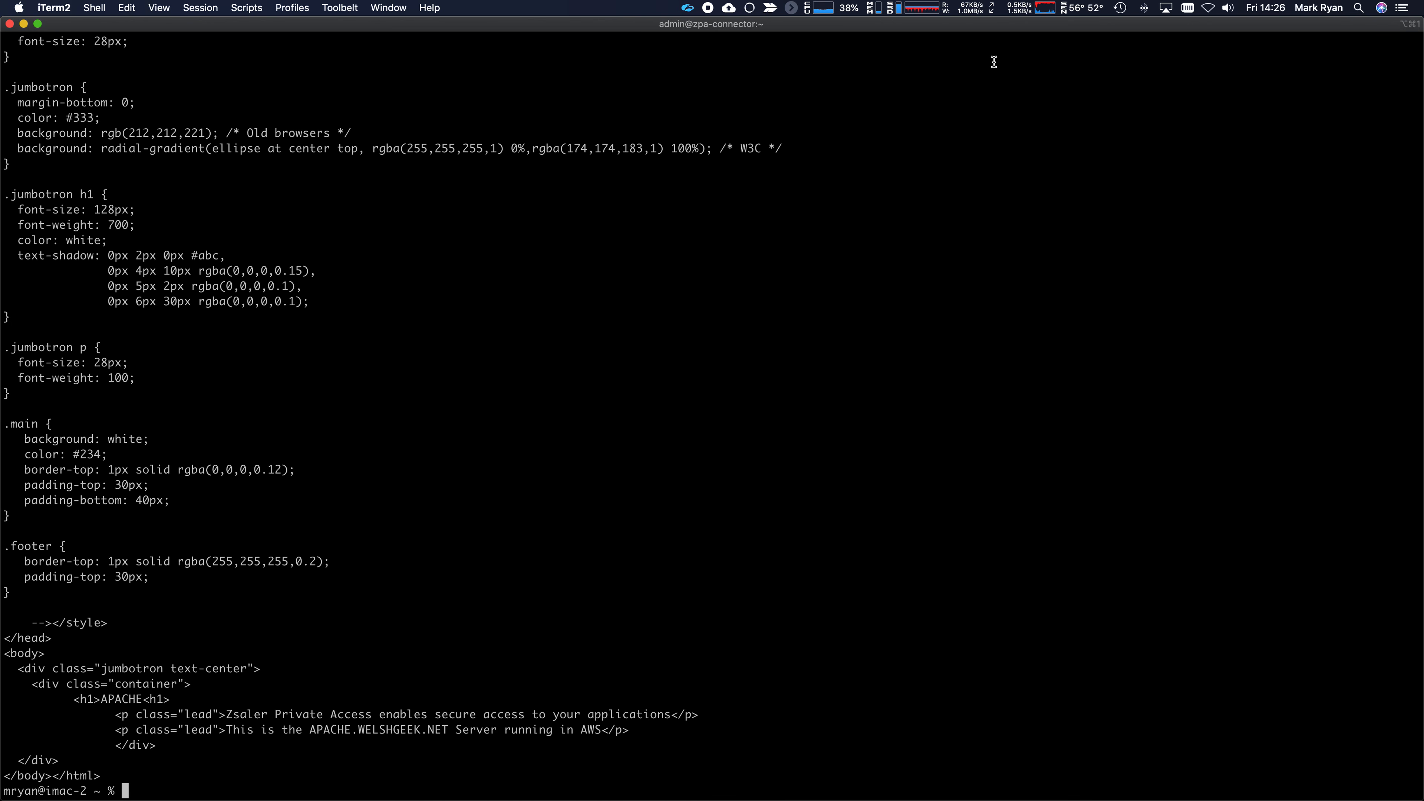
{"action": "scroll", "coordinate": [948, 182], "scroll_direction": "up", "scroll_amount": 15}
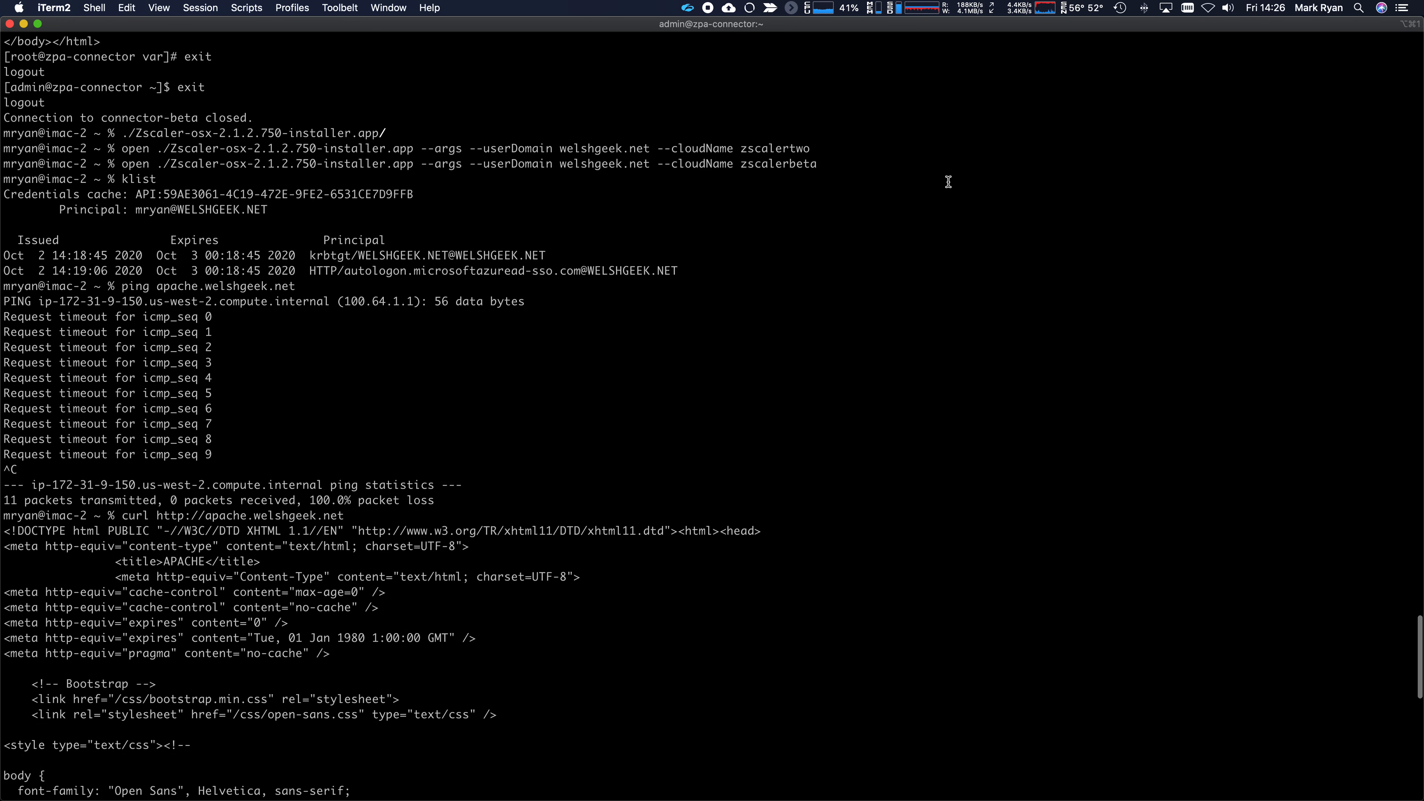
{"action": "scroll", "coordinate": [467, 360], "scroll_direction": "down", "scroll_amount": 3}
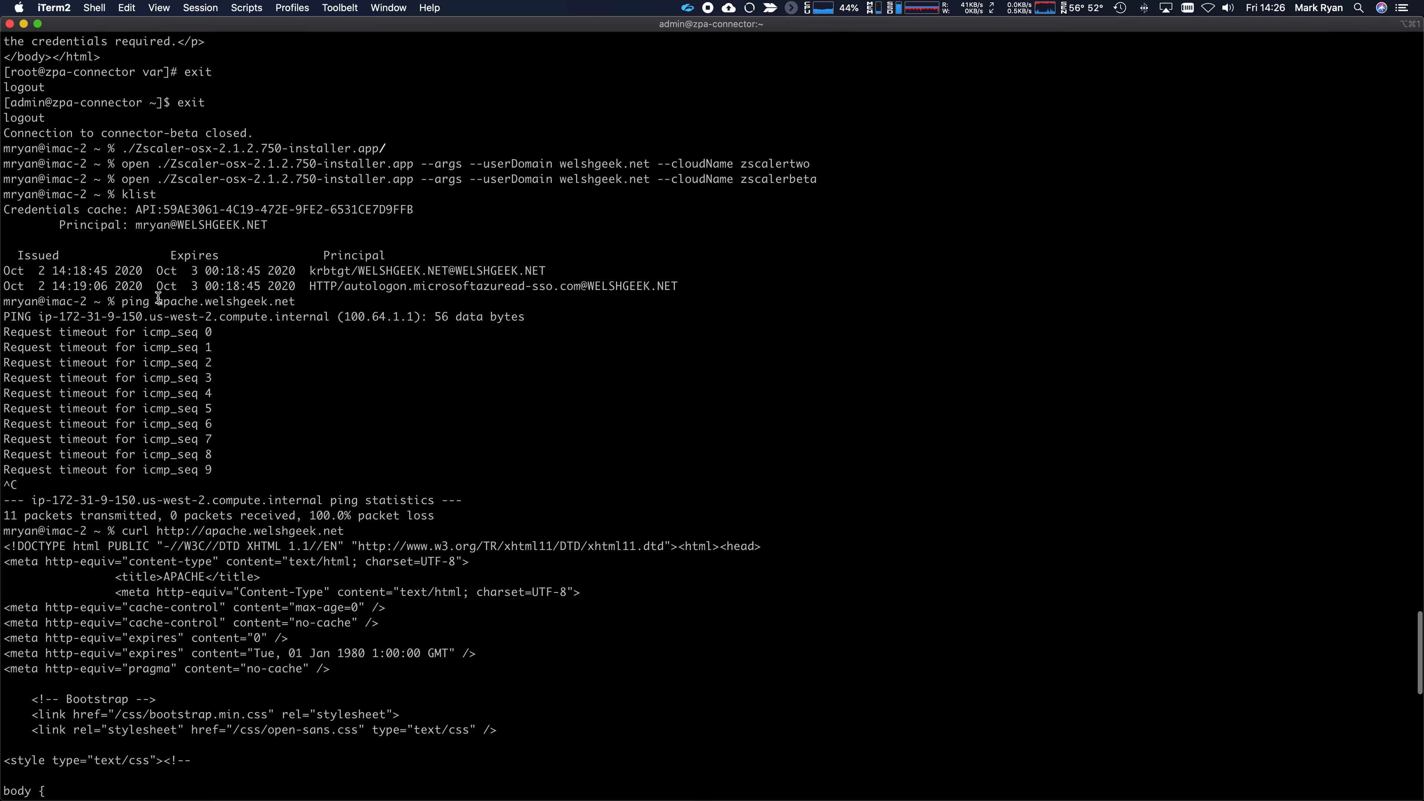
{"action": "left_click_drag", "start_coordinate": [345, 317], "coordinate": [415, 316]}
- Run dns-sd -G v4 apache.welshgeek.net to look up its IPv4 address
{"action": "key", "text": "Return"}
{"action": "type", "text": "ping"}
{"action": "key", "text": "BackSpace"}
{"action": "key", "text": "BackSpace"}
{"action": "key", "text": "BackSpace"}
{"action": "key", "text": "BackSpace"}
{"action": "key", "text": "BackSpace"}
{"action": "type", "text": "ds"}
{"action": "key", "text": "BackSpace"}
{"action": "key", "text": "BackSpace"}
{"action": "type", "text": "dns"}
{"action": "key", "text": "BackSpace"}
{"action": "key", "text": "BackSpace"}
{"action": "key", "text": "BackSpace"}
{"action": "type", "text": "dns-sd -G v4 apache.welshgeek.net"}
{"action": "key", "text": "Return"}
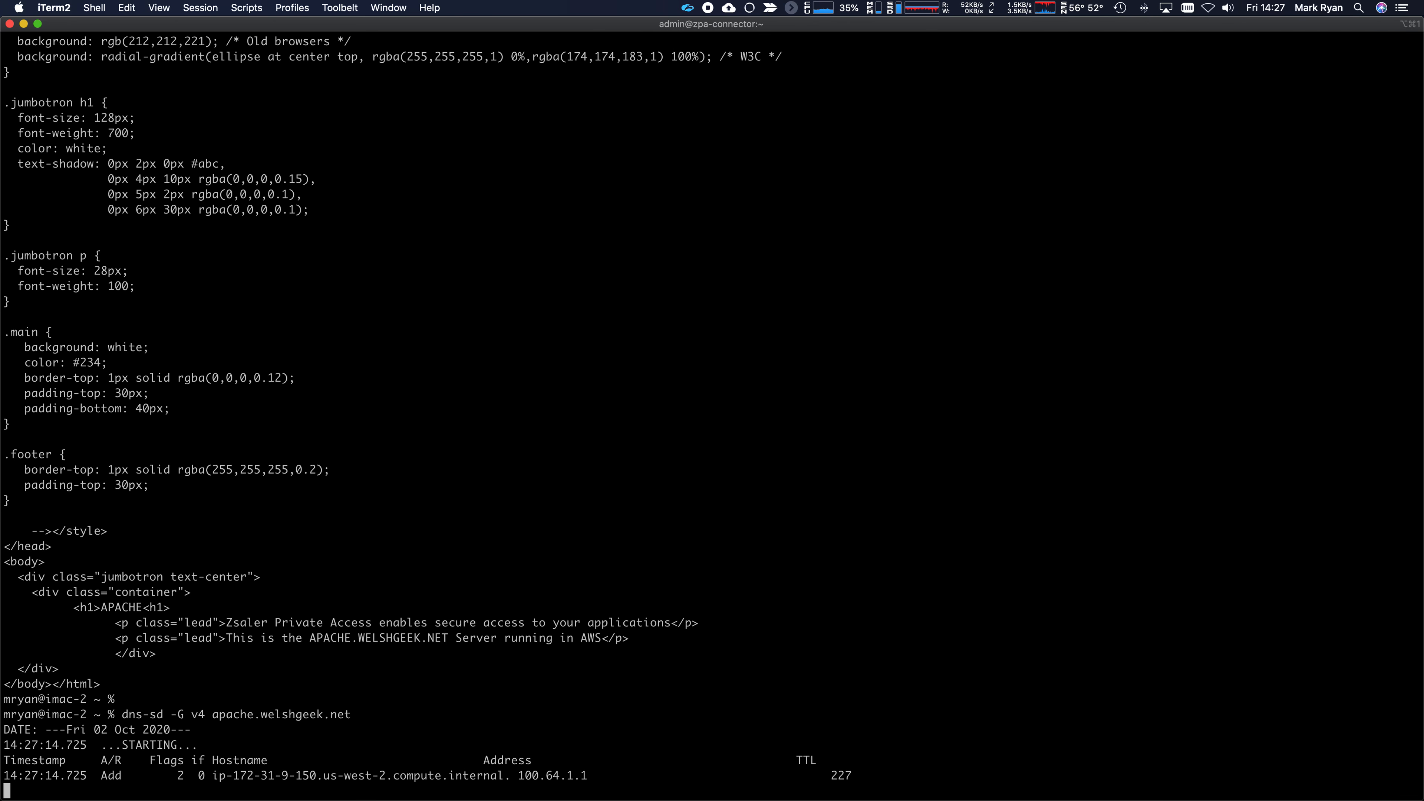
- Note the resolved 100.64.1.1 address and stop the lookup with Ctrl+C
{"action": "left_click_drag", "start_coordinate": [593, 780], "coordinate": [523, 778]}
{"action": "left_click", "coordinate": [522, 673]}
{"action": "key", "text": "ctrl+c"}
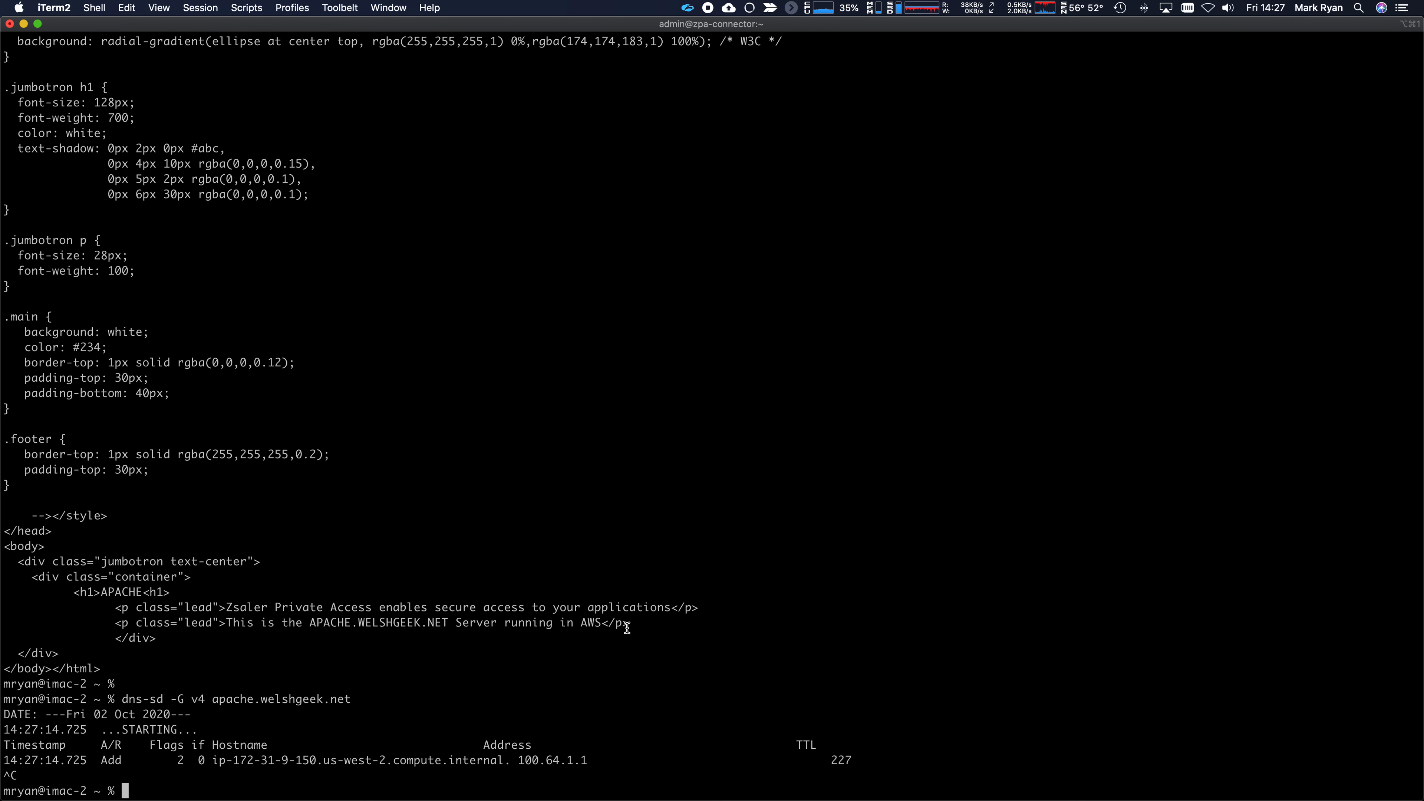
{"action": "key", "text": "super+Tab"}
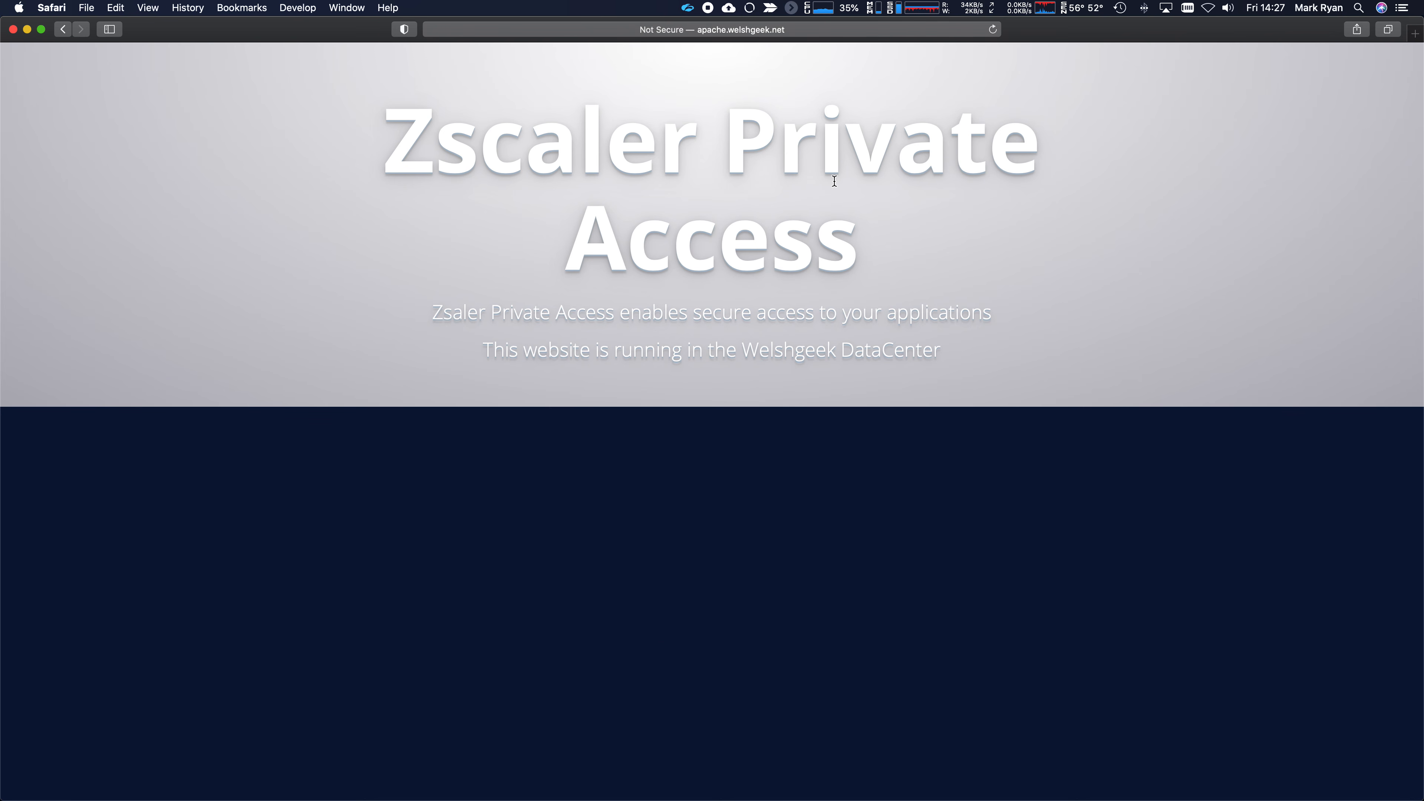
- Reload apache.welshgeek.net until it reads 'Server running in AWS', then return to Chrome
{"action": "key", "text": "super+Tab"}
{"action": "key", "text": "super+Tab"}
{"action": "left_click_drag", "start_coordinate": [840, 353], "coordinate": [940, 355]}
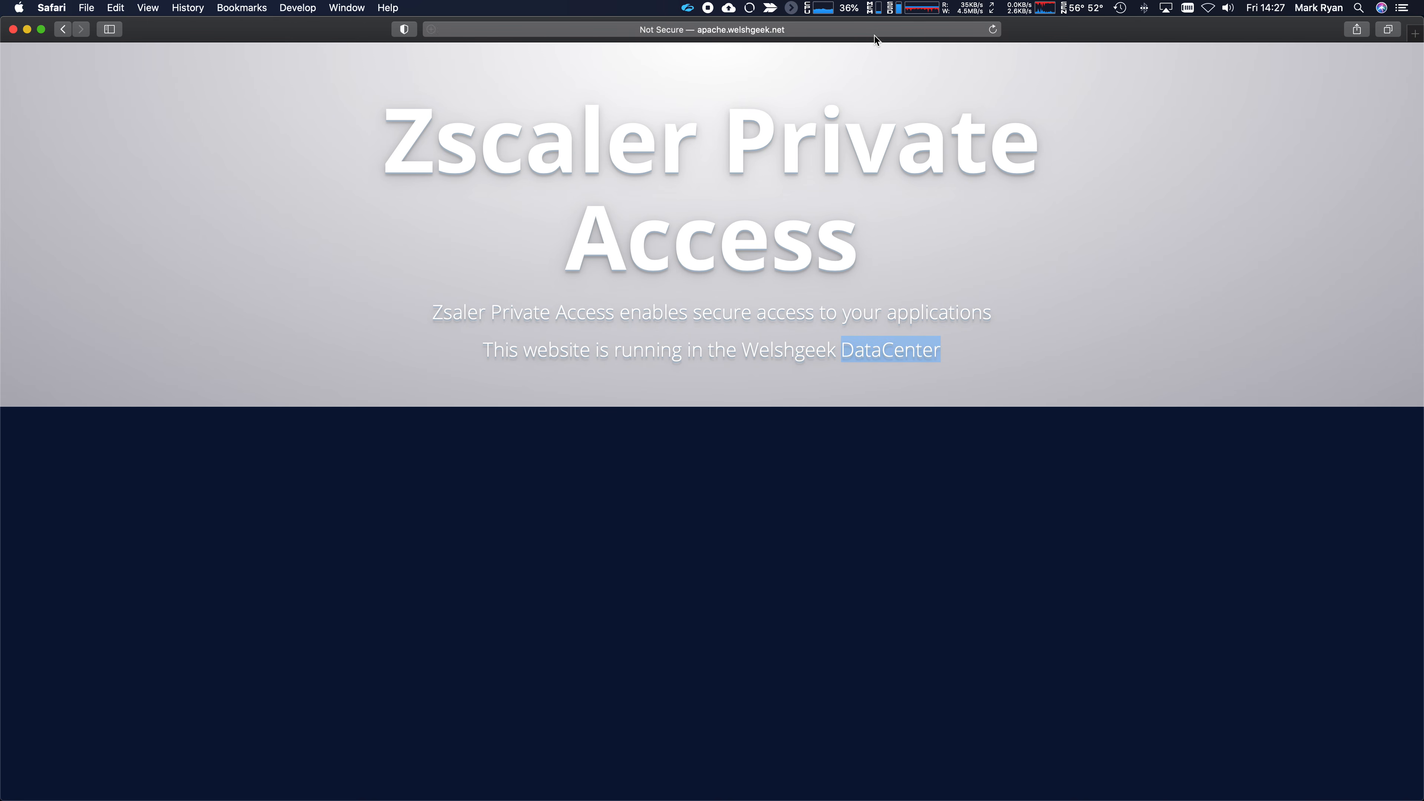
{"action": "left_click", "coordinate": [993, 29]}
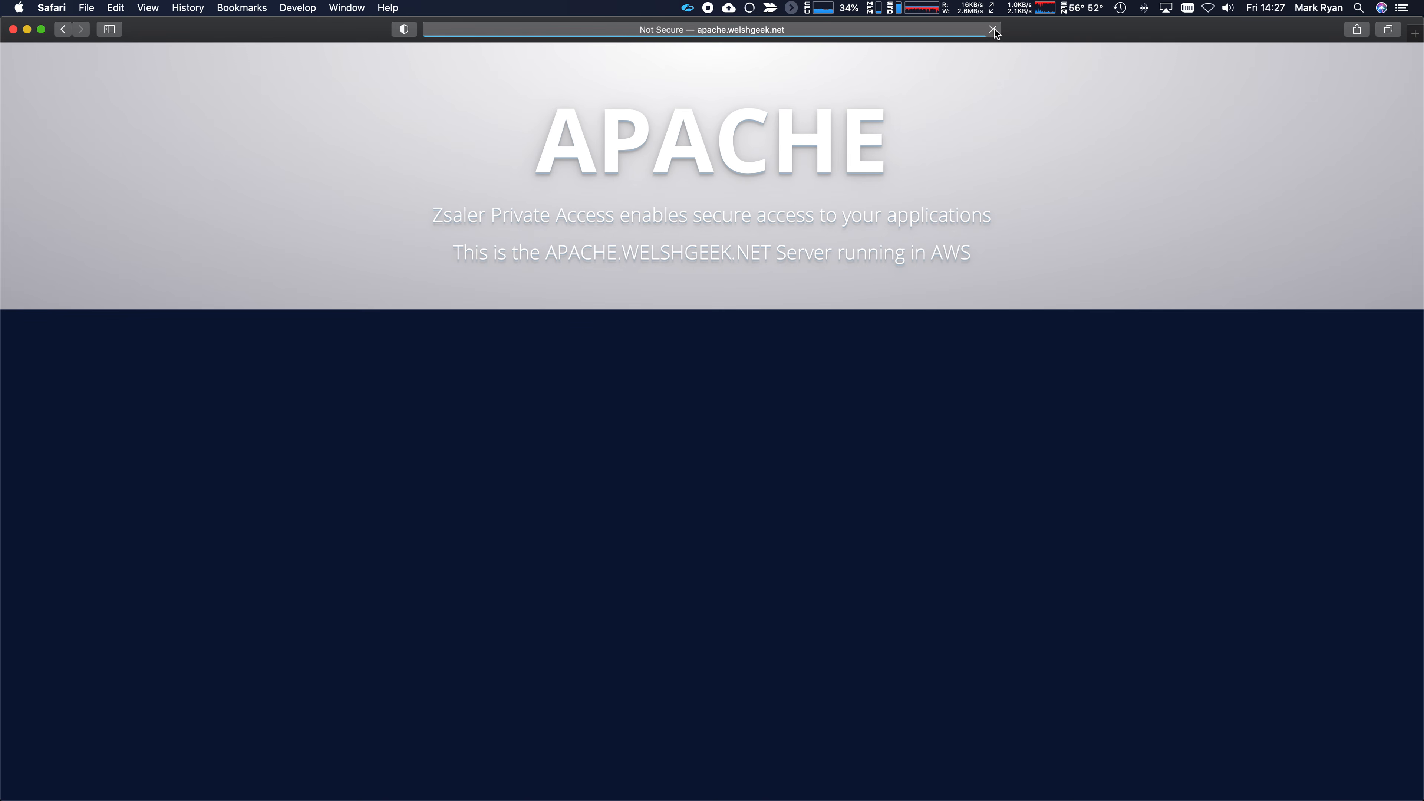
{"action": "left_click_drag", "start_coordinate": [980, 259], "coordinate": [448, 258]}
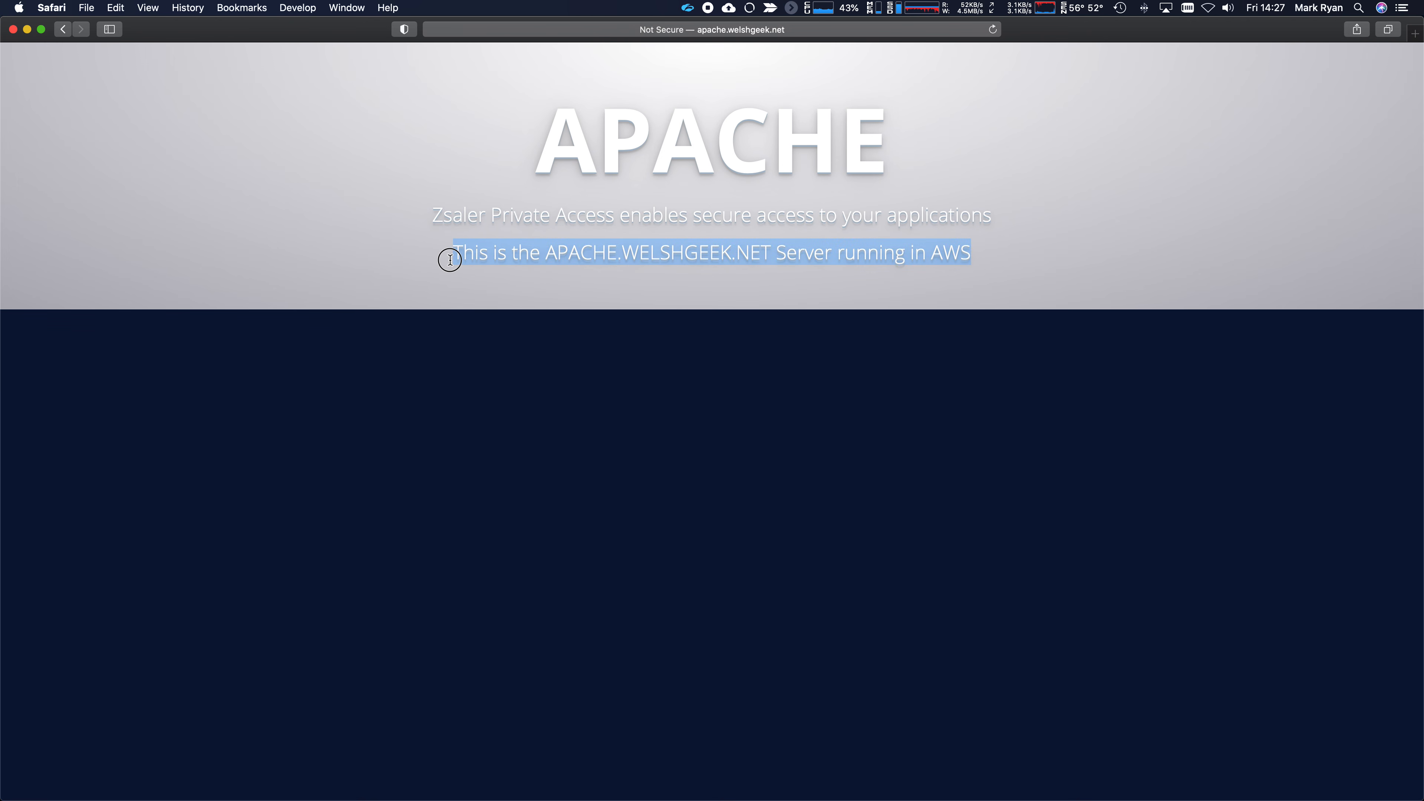
{"action": "left_click", "coordinate": [1000, 33]}
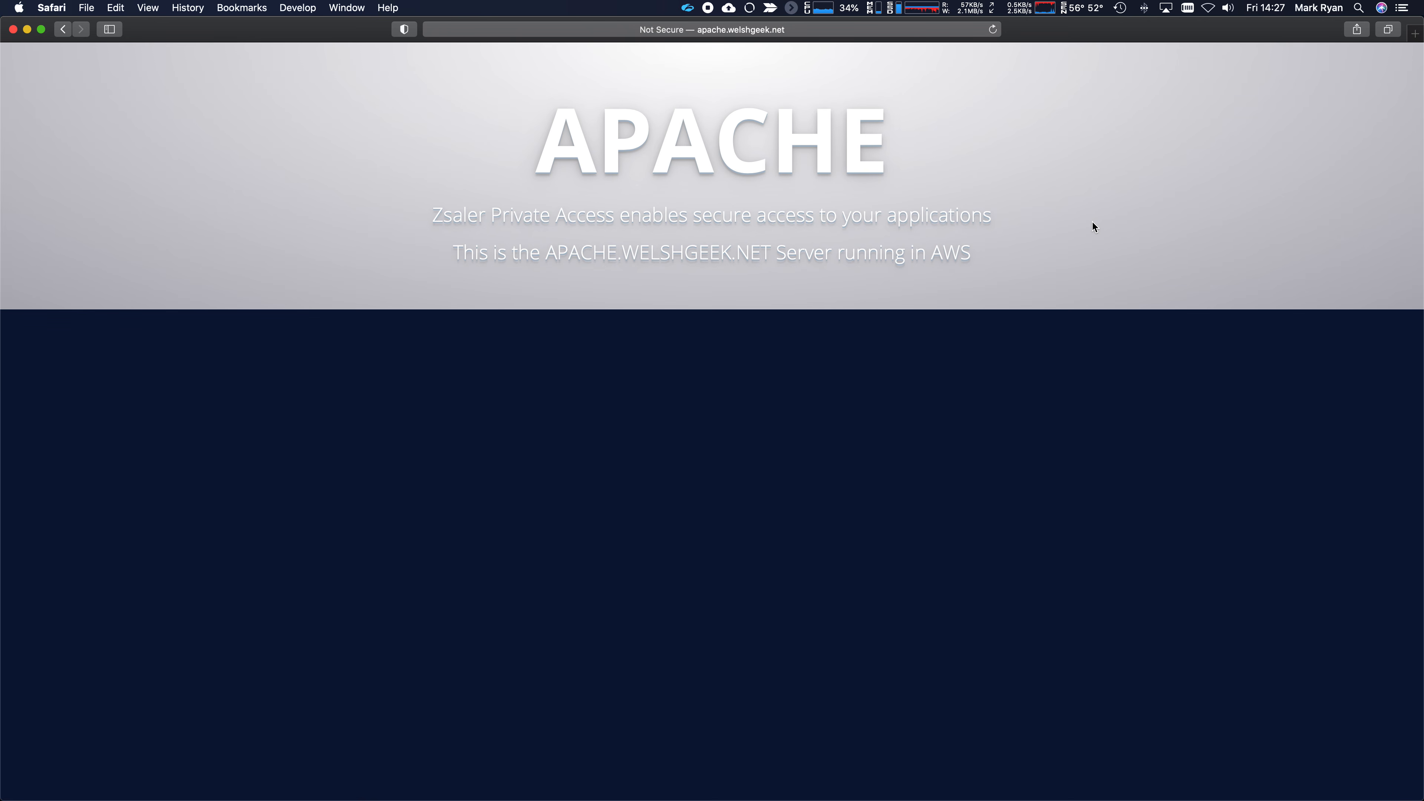
{"action": "key", "text": "super+Tab"}
{"action": "key", "text": "super+Tab"}
{"action": "key", "text": "super+Tab"}
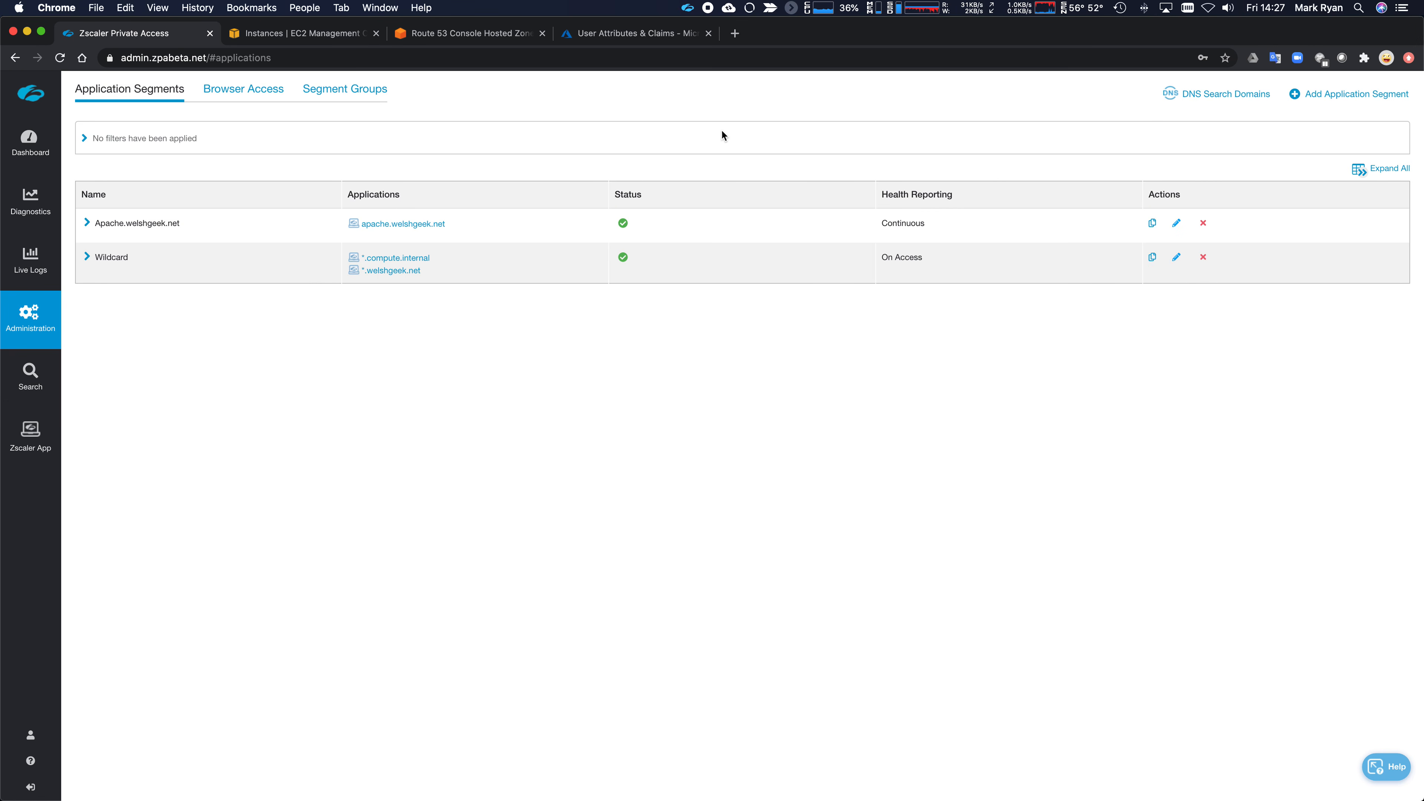
- Save welshgeek.net as a DNS search domain with Domain Validation in Zscaler App ticked
{"action": "left_click", "coordinate": [1228, 99]}
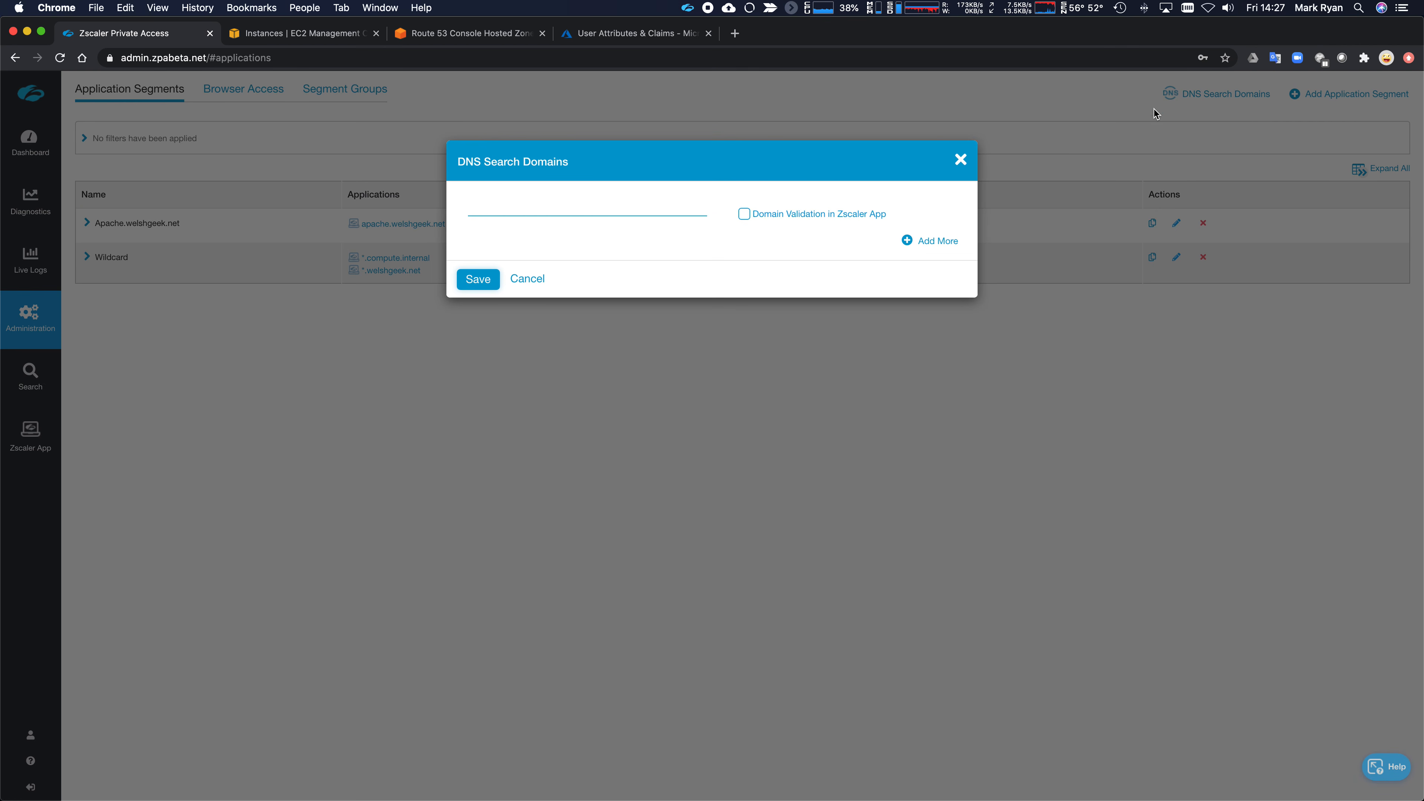
{"action": "left_click", "coordinate": [587, 205]}
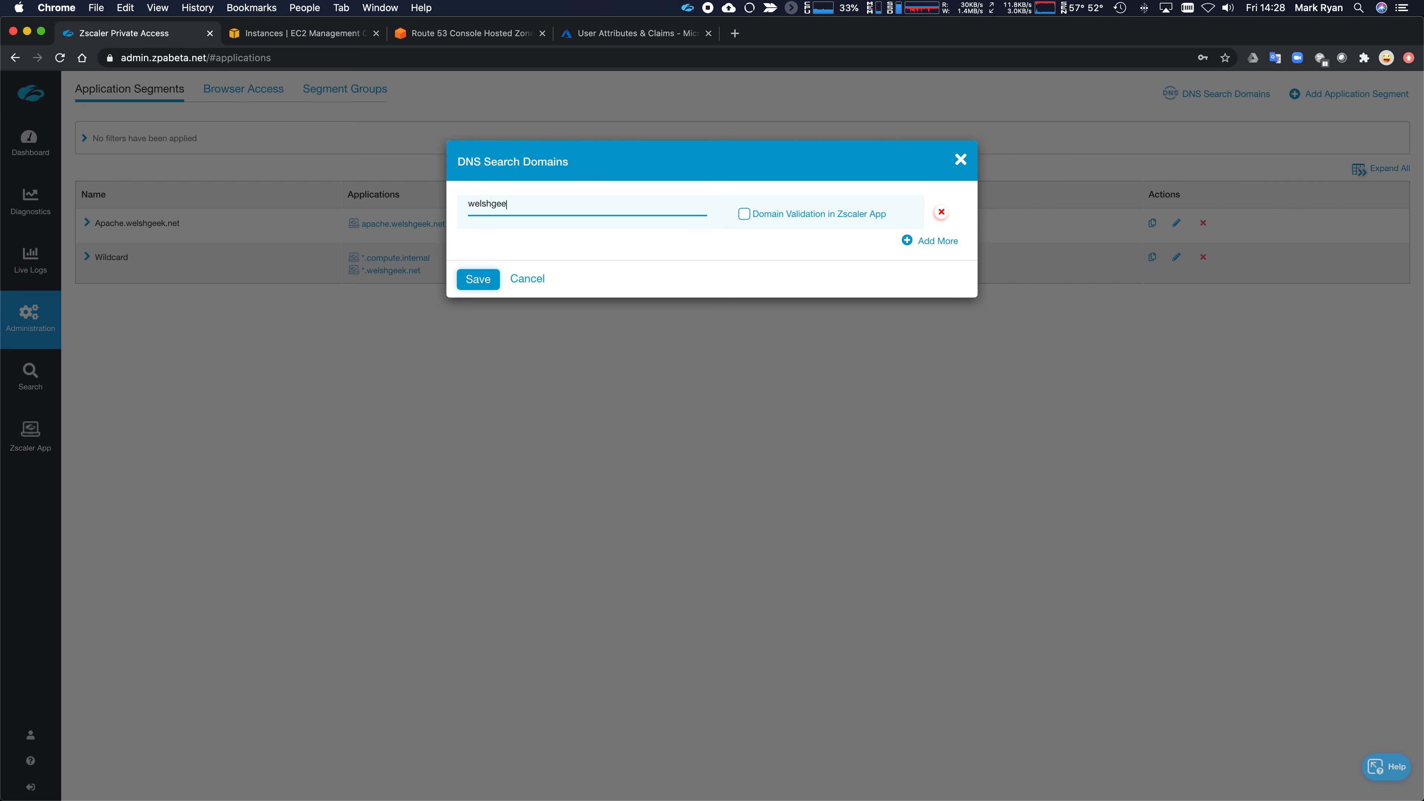
{"action": "type", "text": "t"}
{"action": "left_click", "coordinate": [741, 218]}
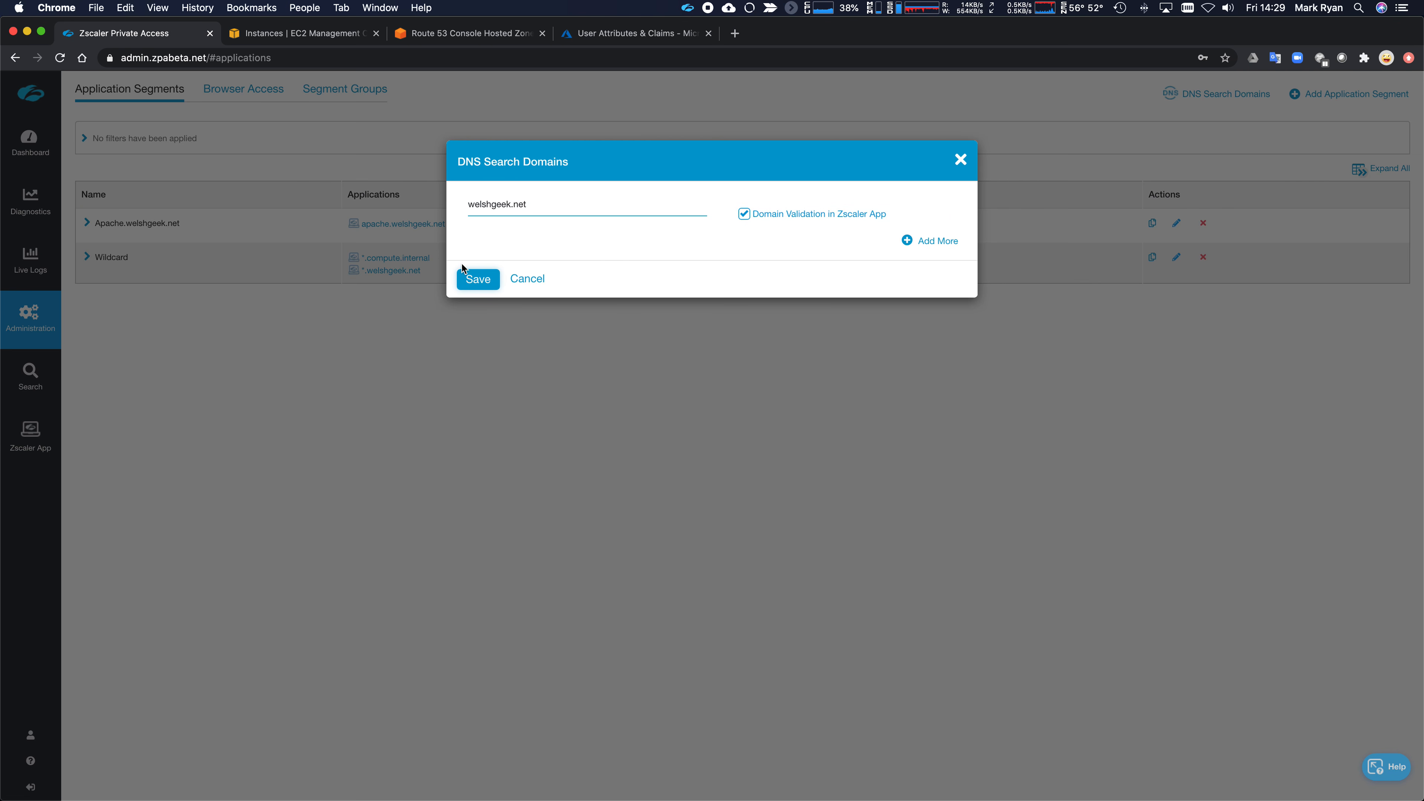
{"action": "left_click", "coordinate": [477, 280]}
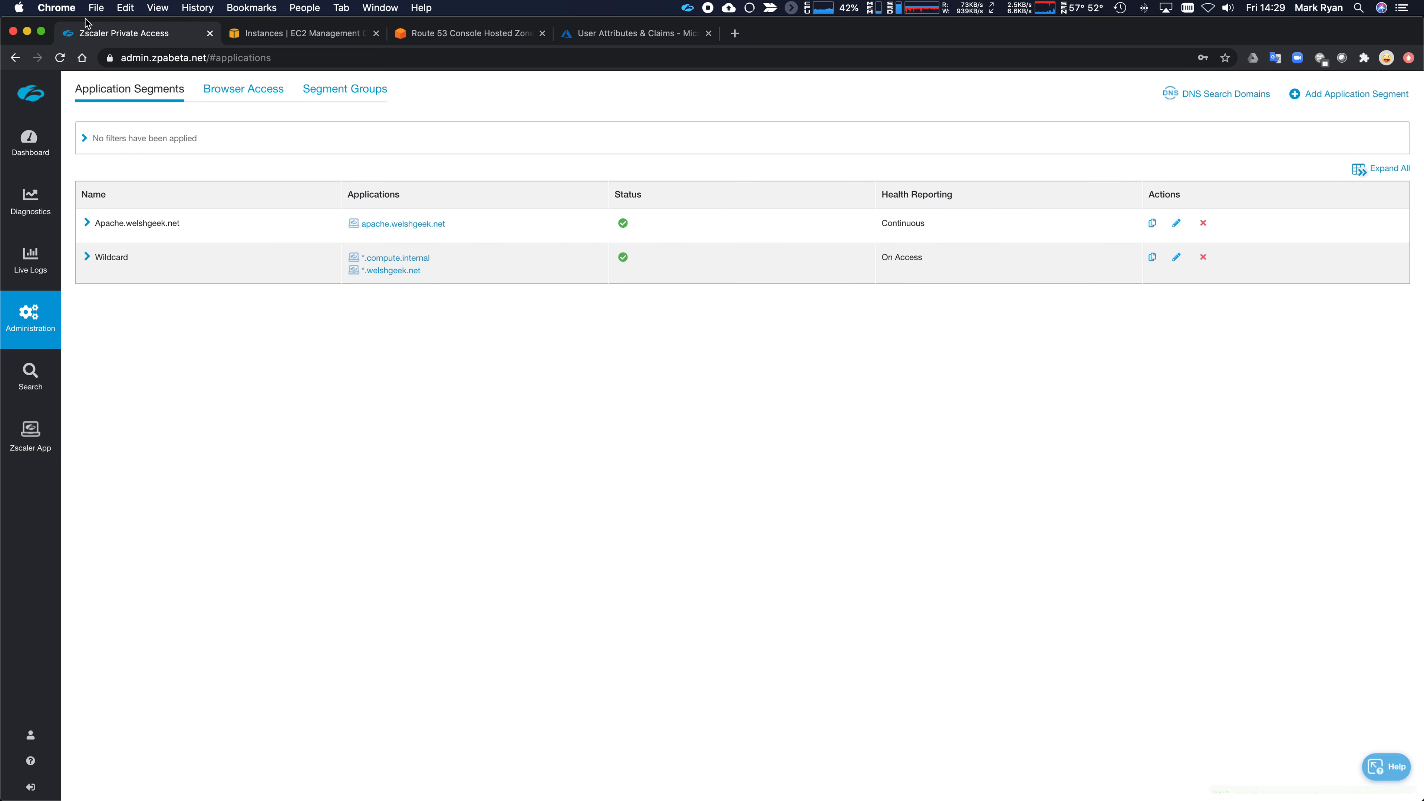
- In Finder, connect to smb://dc2.welshgeek.net/c$/ through Connect to Server
{"action": "key", "text": "super+Tab"}
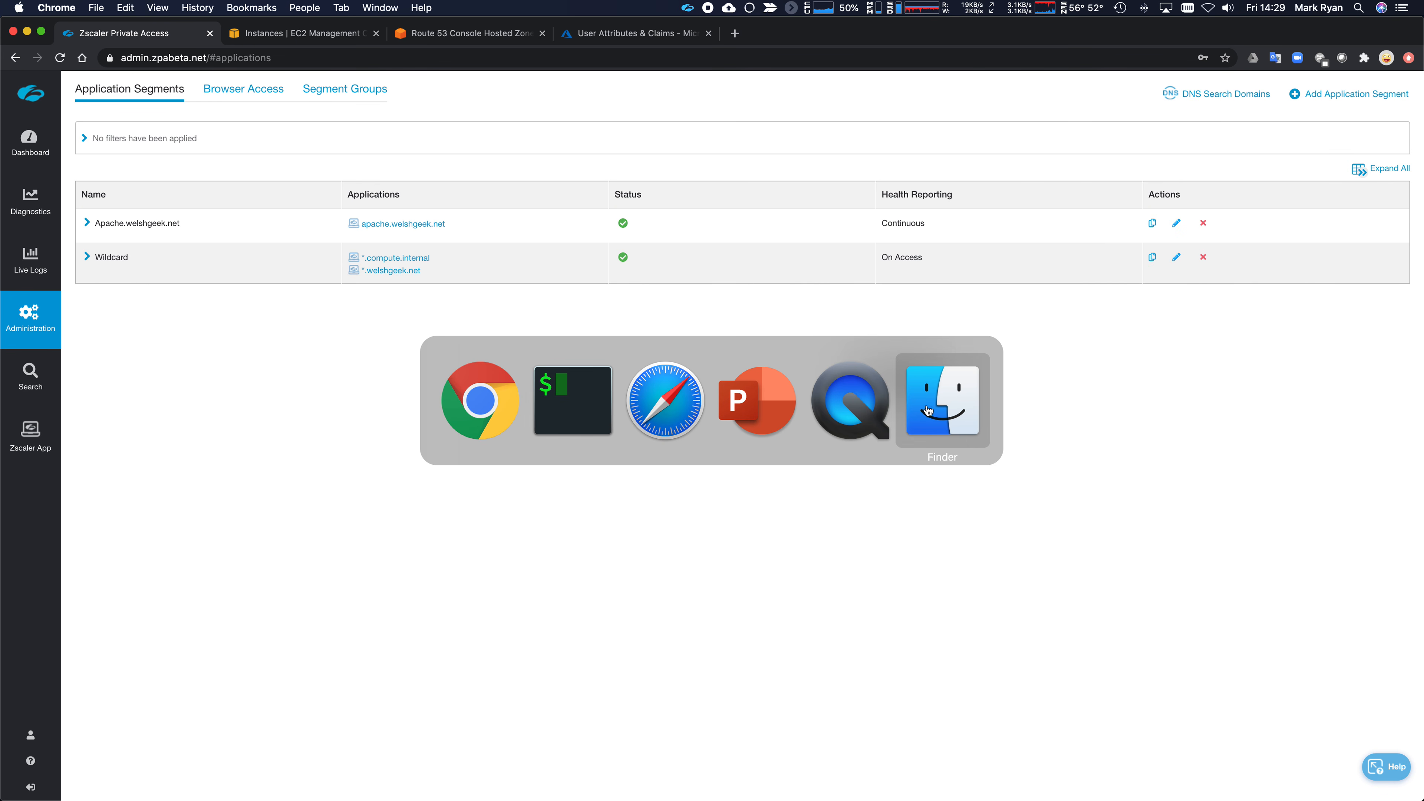
{"action": "left_click", "coordinate": [935, 411]}
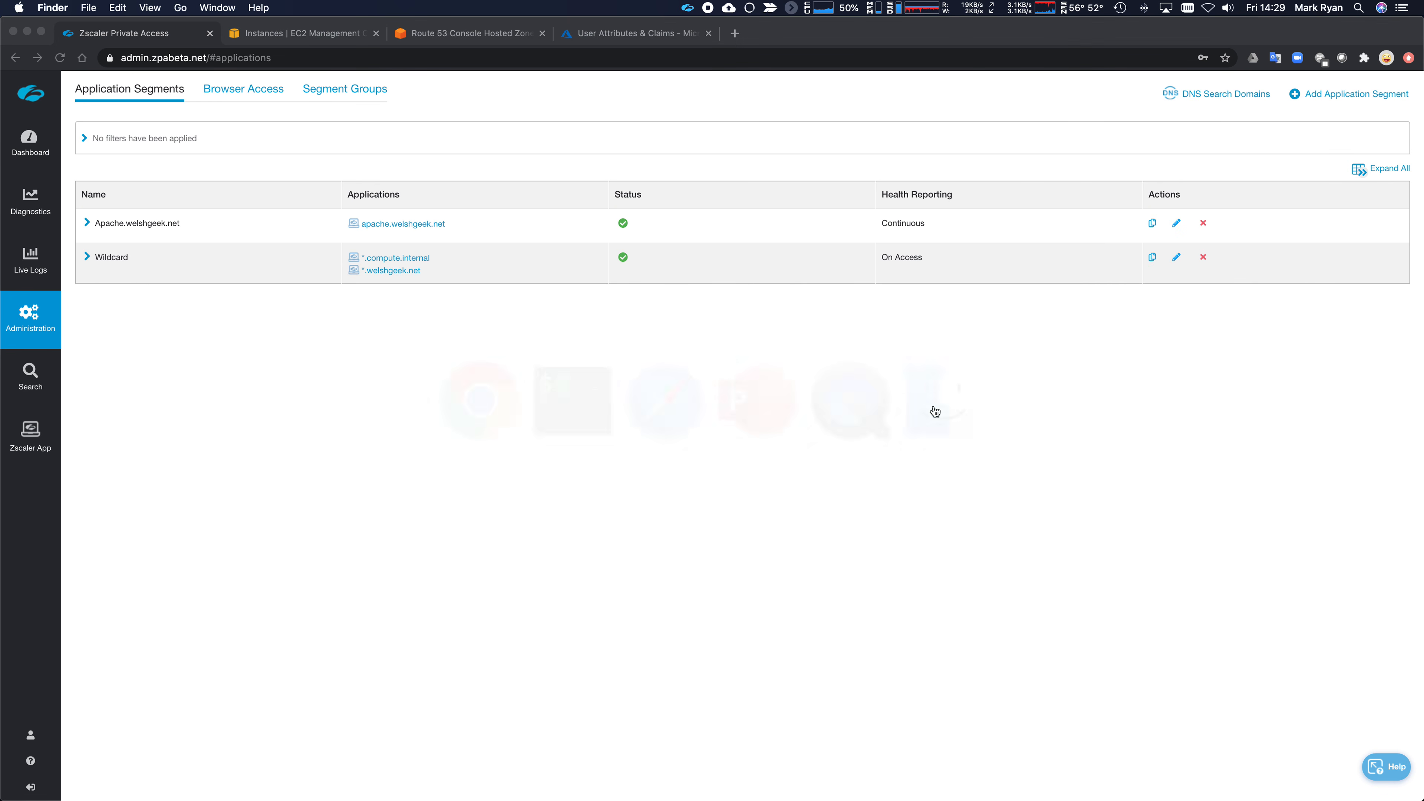
{"action": "left_click", "coordinate": [85, 6]}
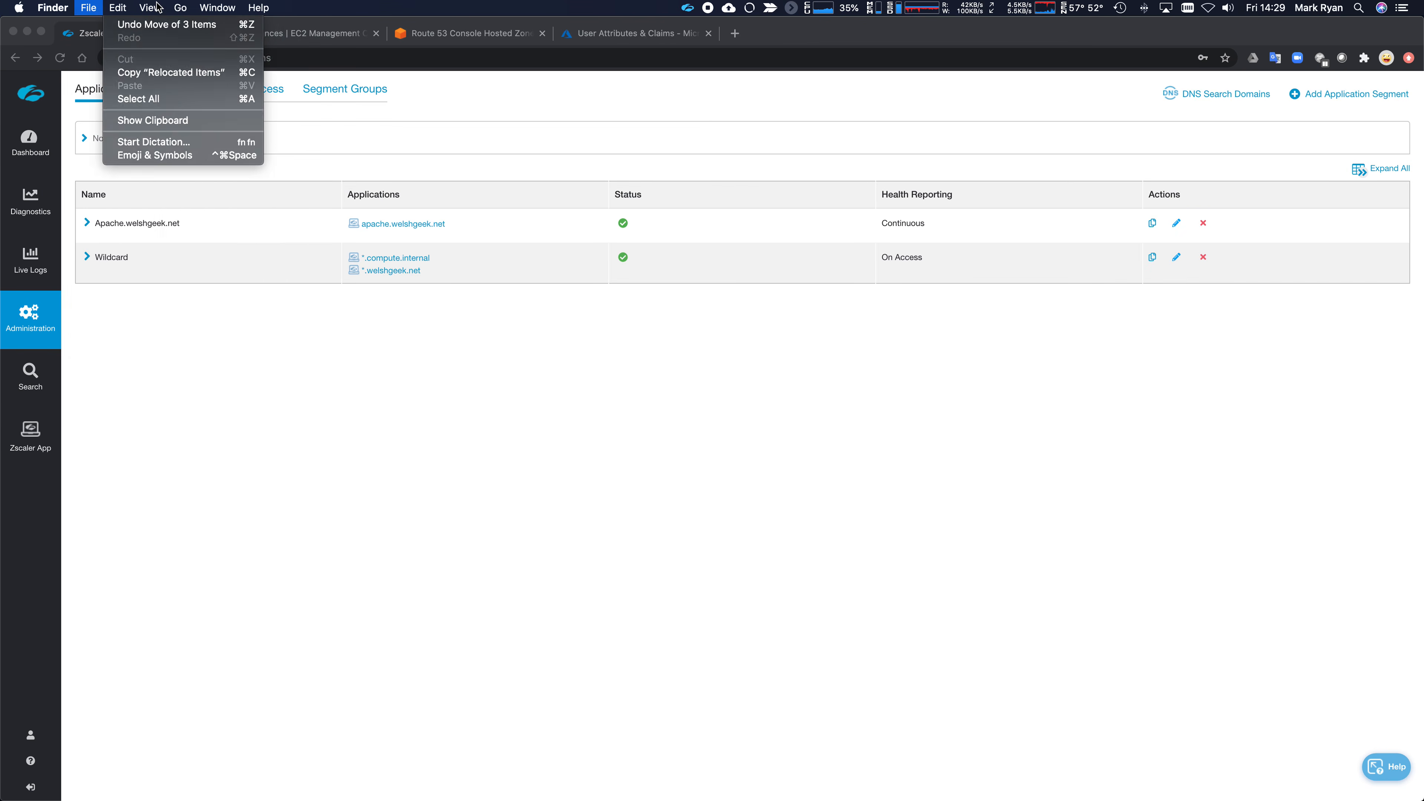
{"action": "mouse_move", "coordinate": [180, 8]}
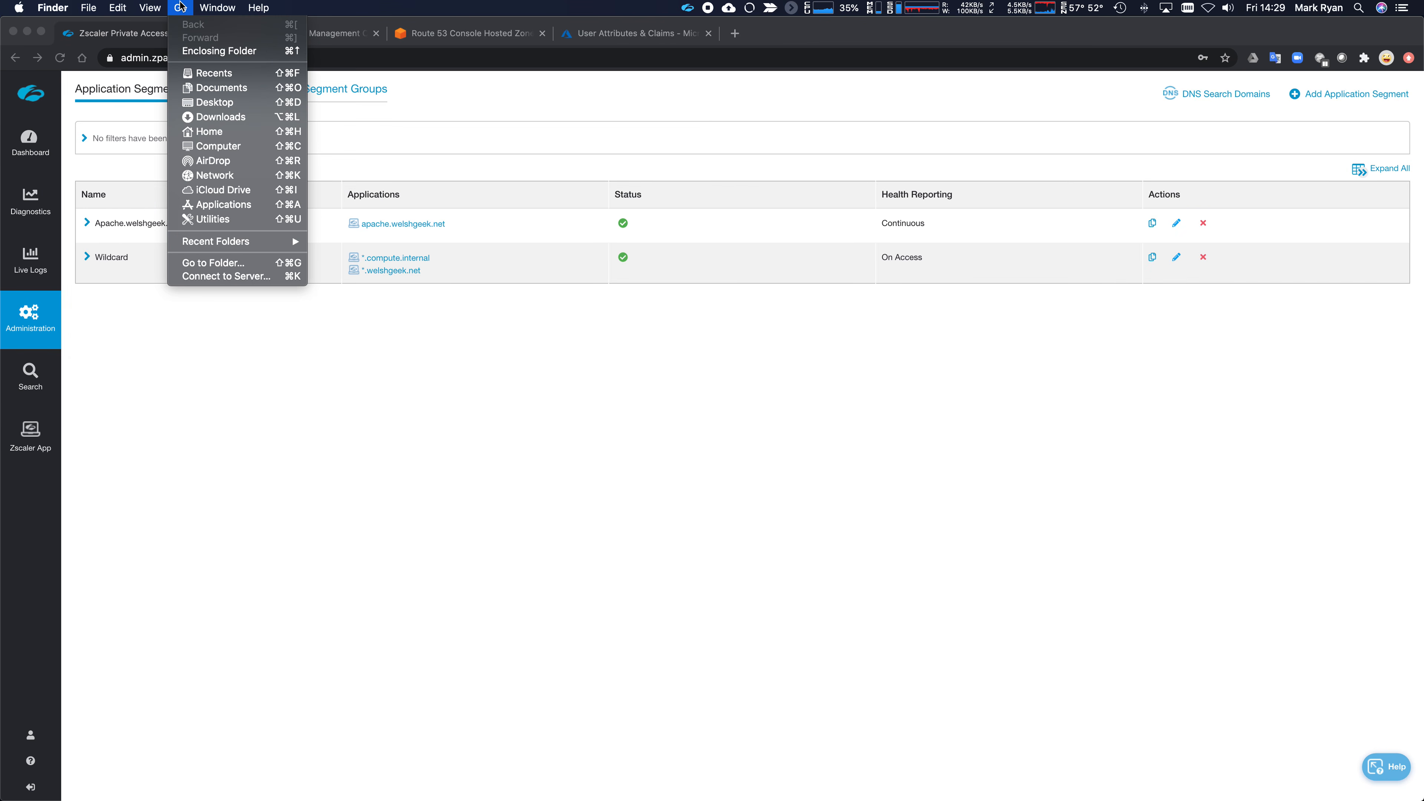
{"action": "left_click", "coordinate": [207, 276]}
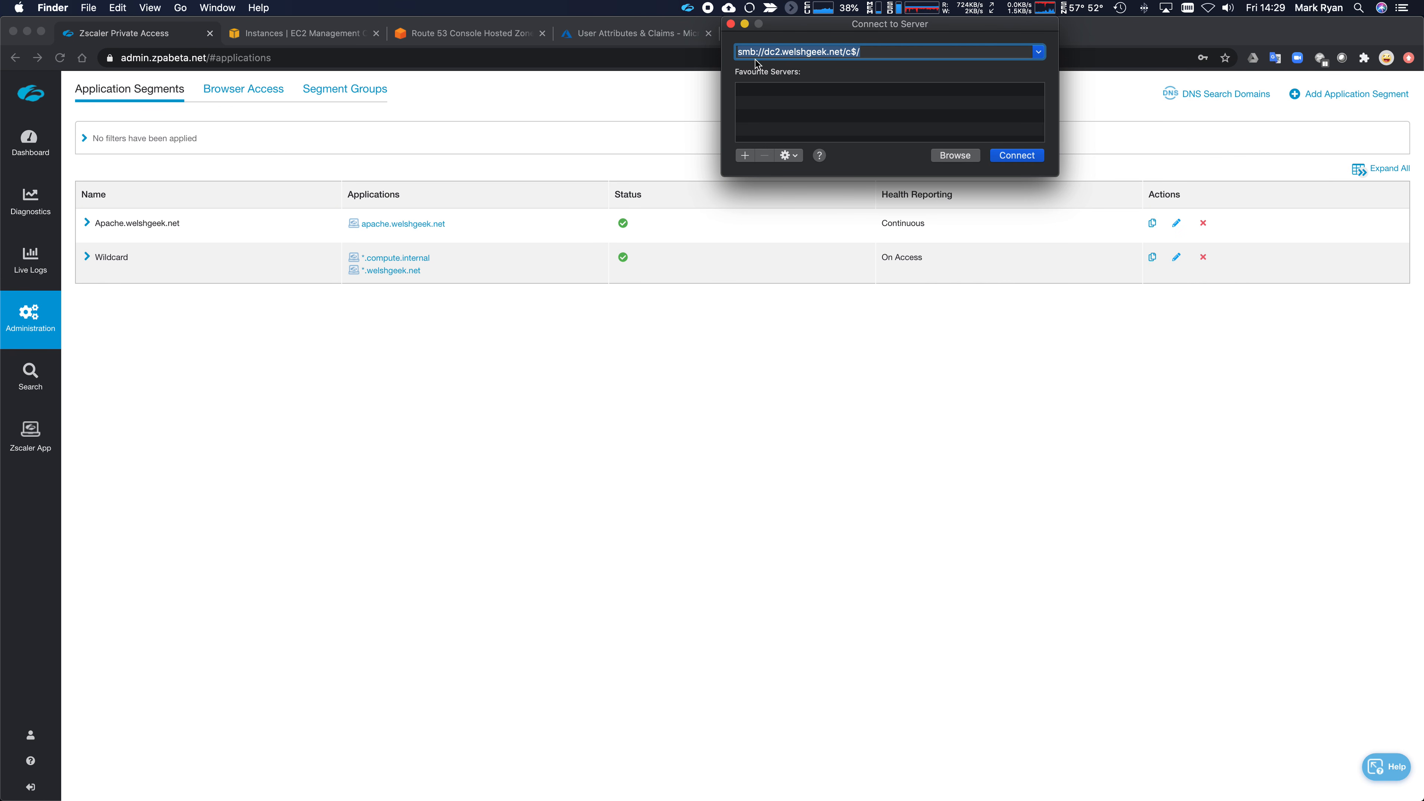
{"action": "left_click", "coordinate": [1015, 157]}
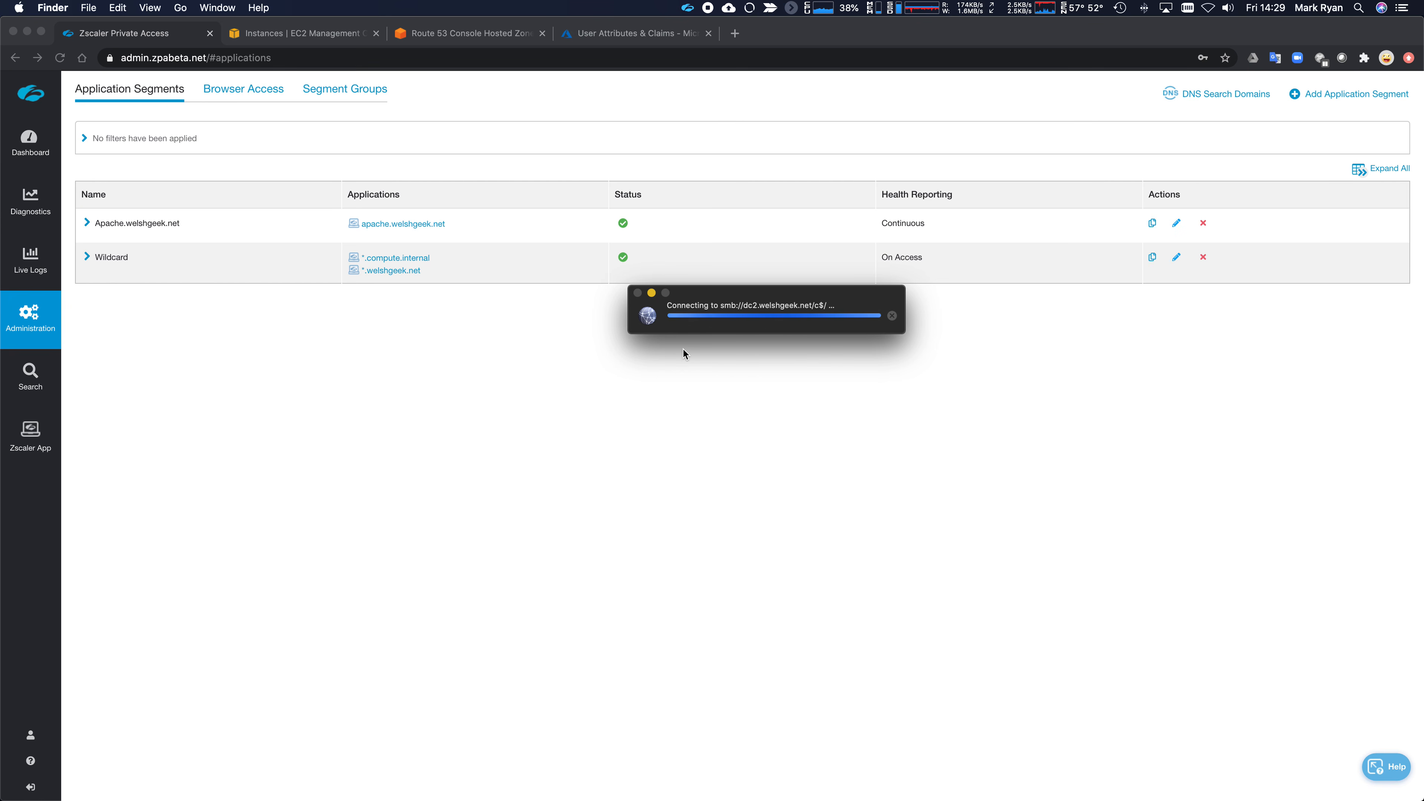
- Move aside the progress window, then reposition and shrink the dc2 c$ window
{"action": "left_click_drag", "start_coordinate": [772, 302], "coordinate": [746, 351]}
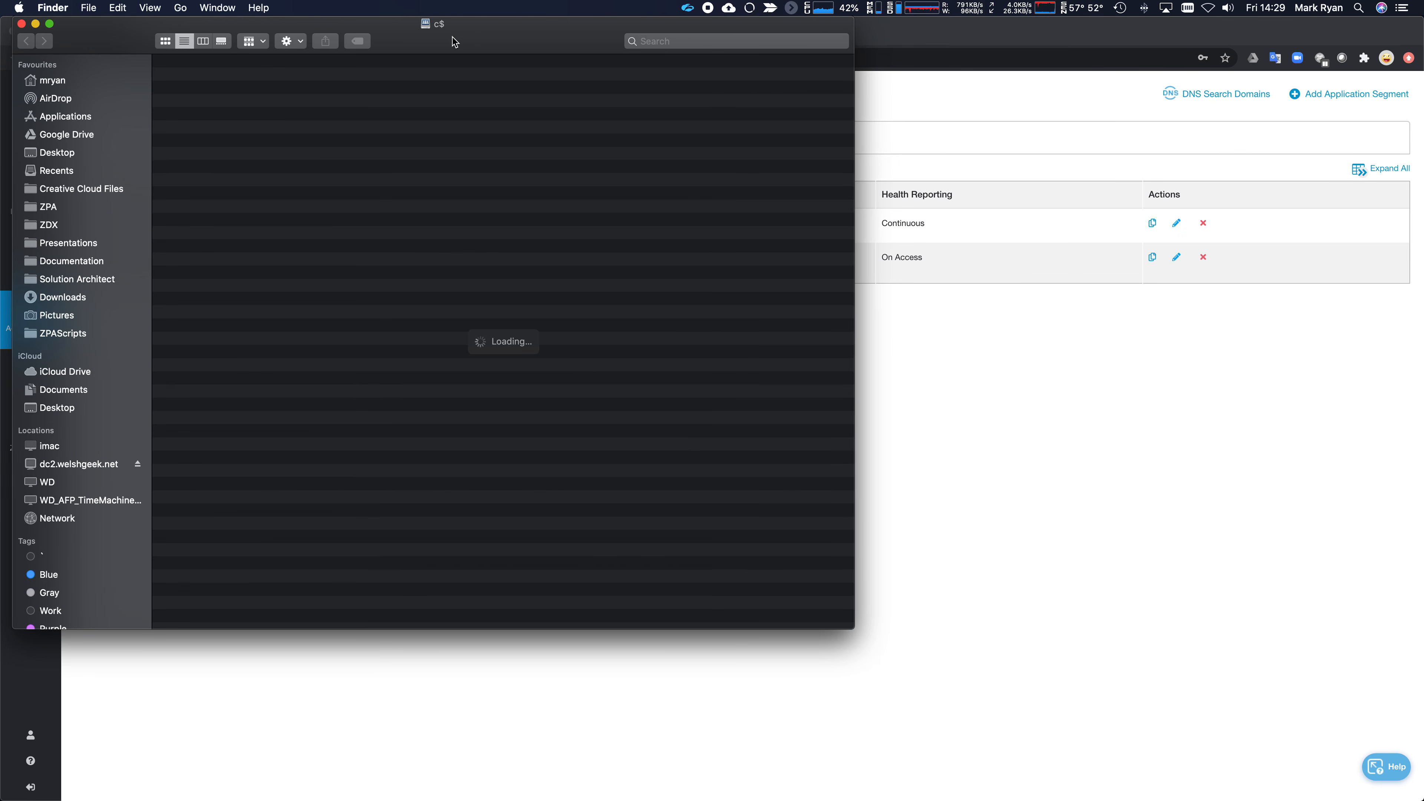
{"action": "left_click_drag", "start_coordinate": [454, 24], "coordinate": [550, 89]}
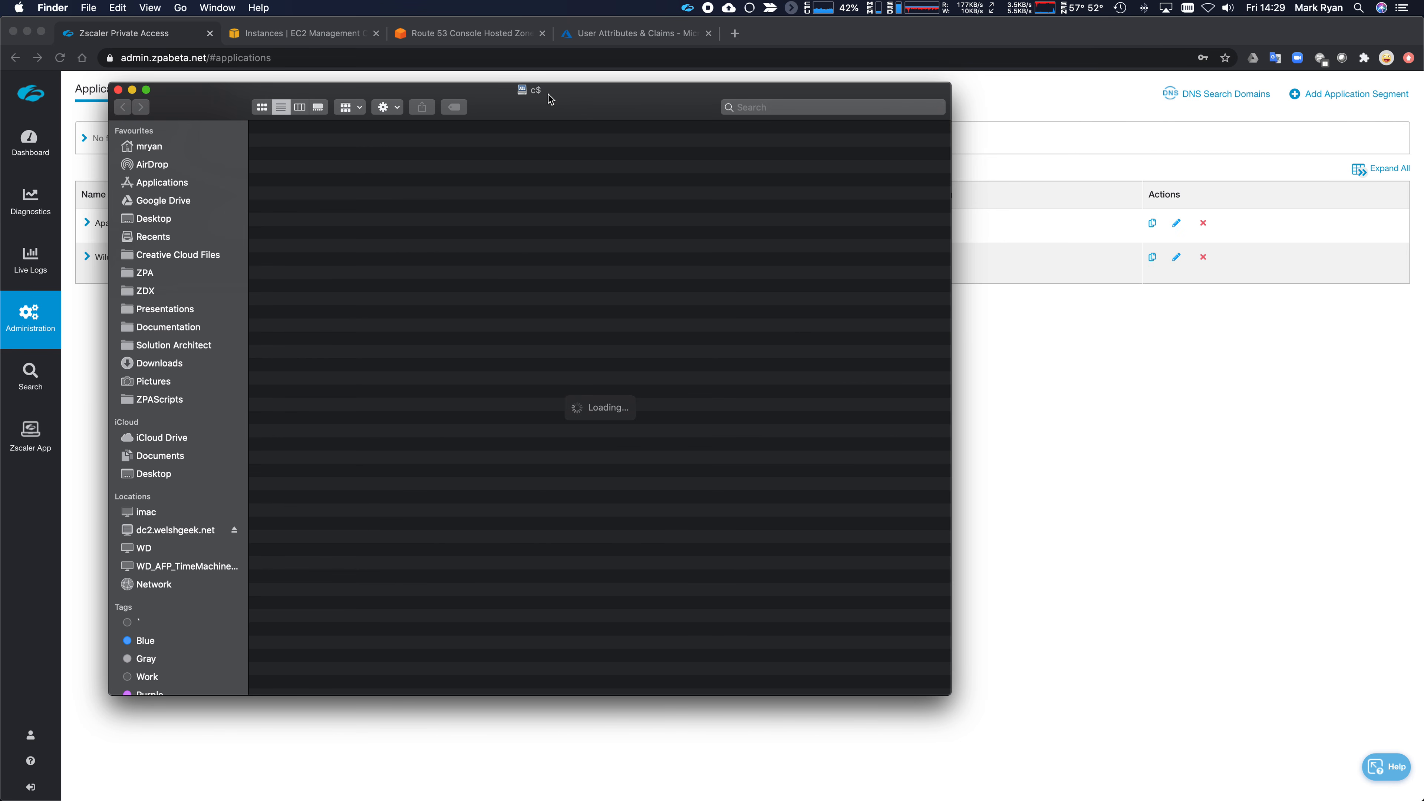
{"action": "left_click_drag", "start_coordinate": [552, 90], "coordinate": [644, 128]}
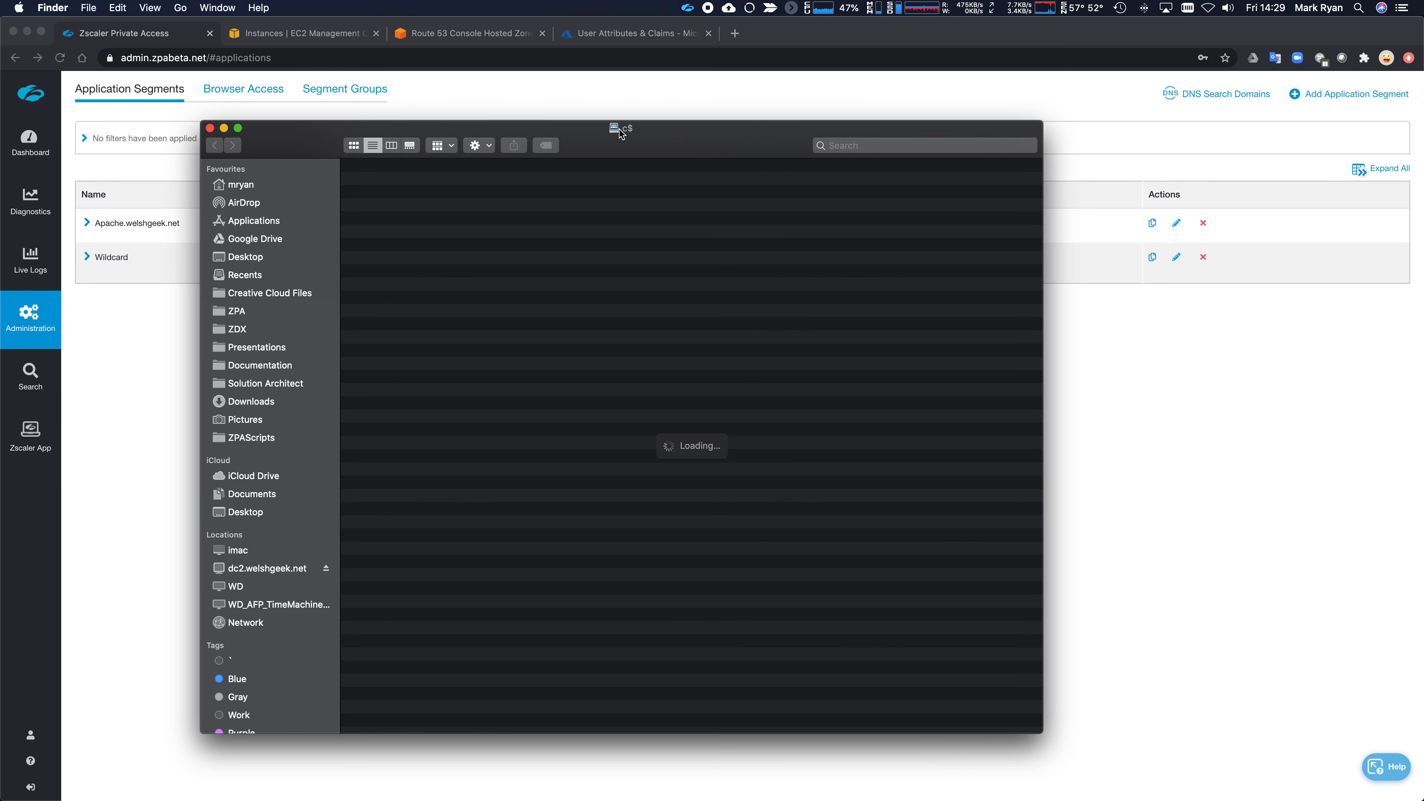
{"action": "left_click_drag", "start_coordinate": [1043, 731], "coordinate": [758, 515]}
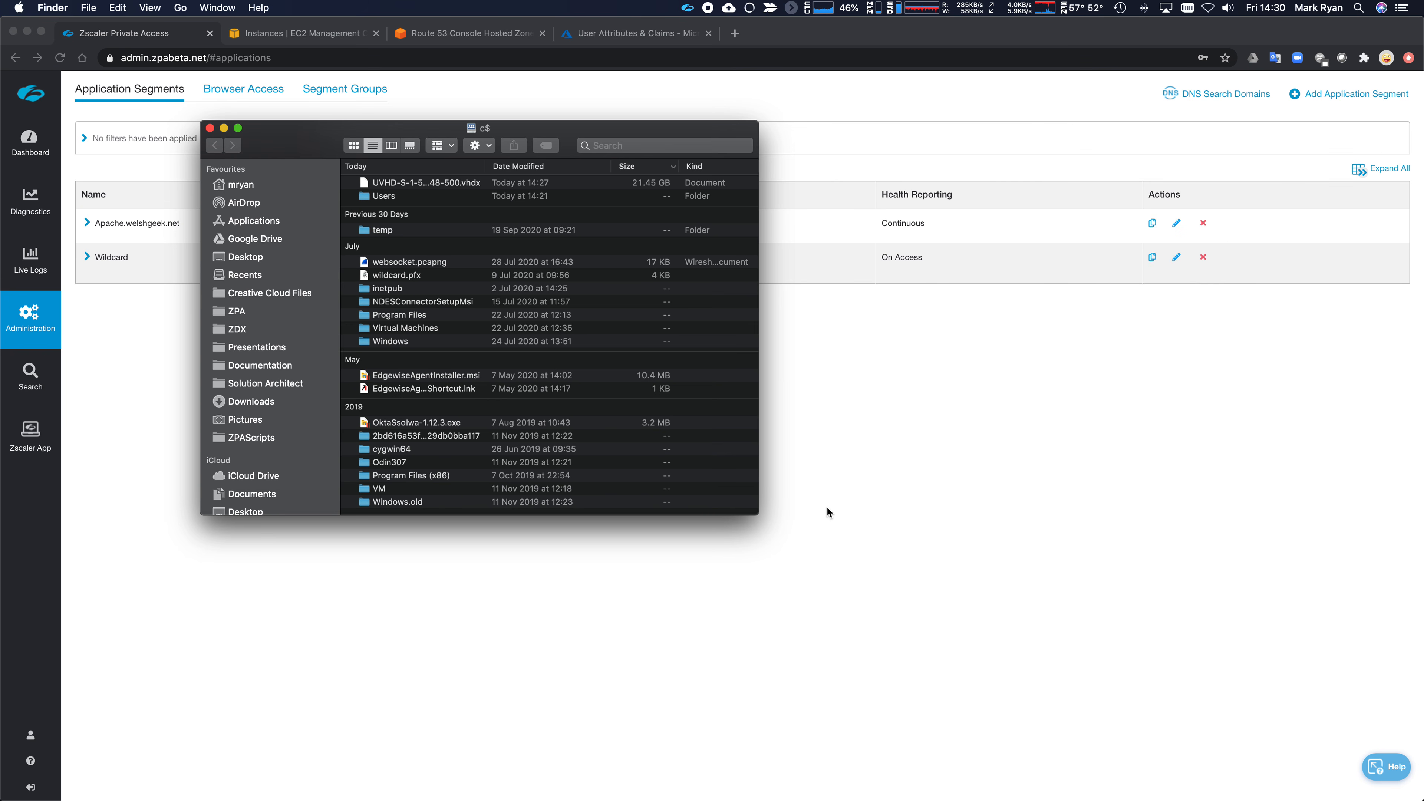
{"action": "left_click", "coordinate": [838, 489]}
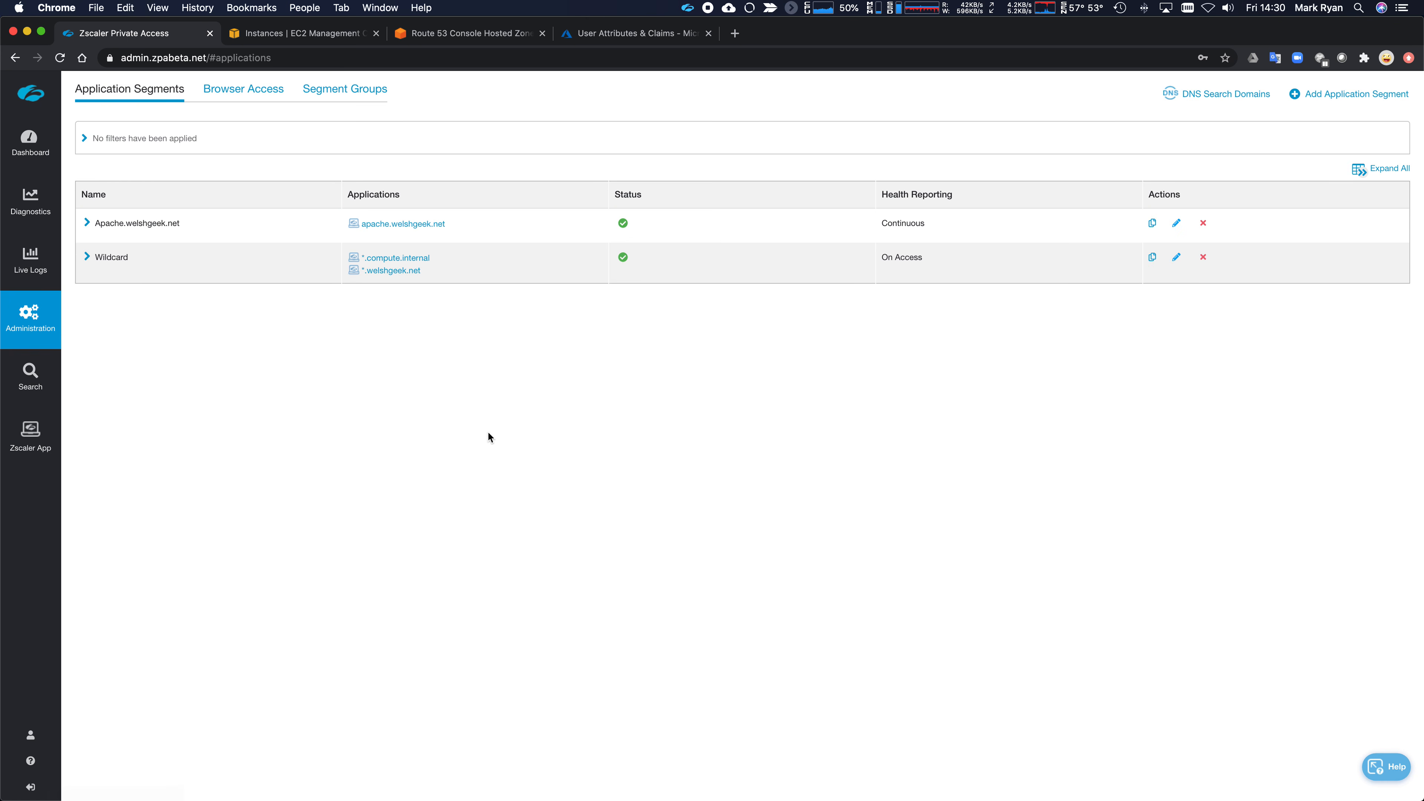
{"action": "key", "text": "super+Tab"}
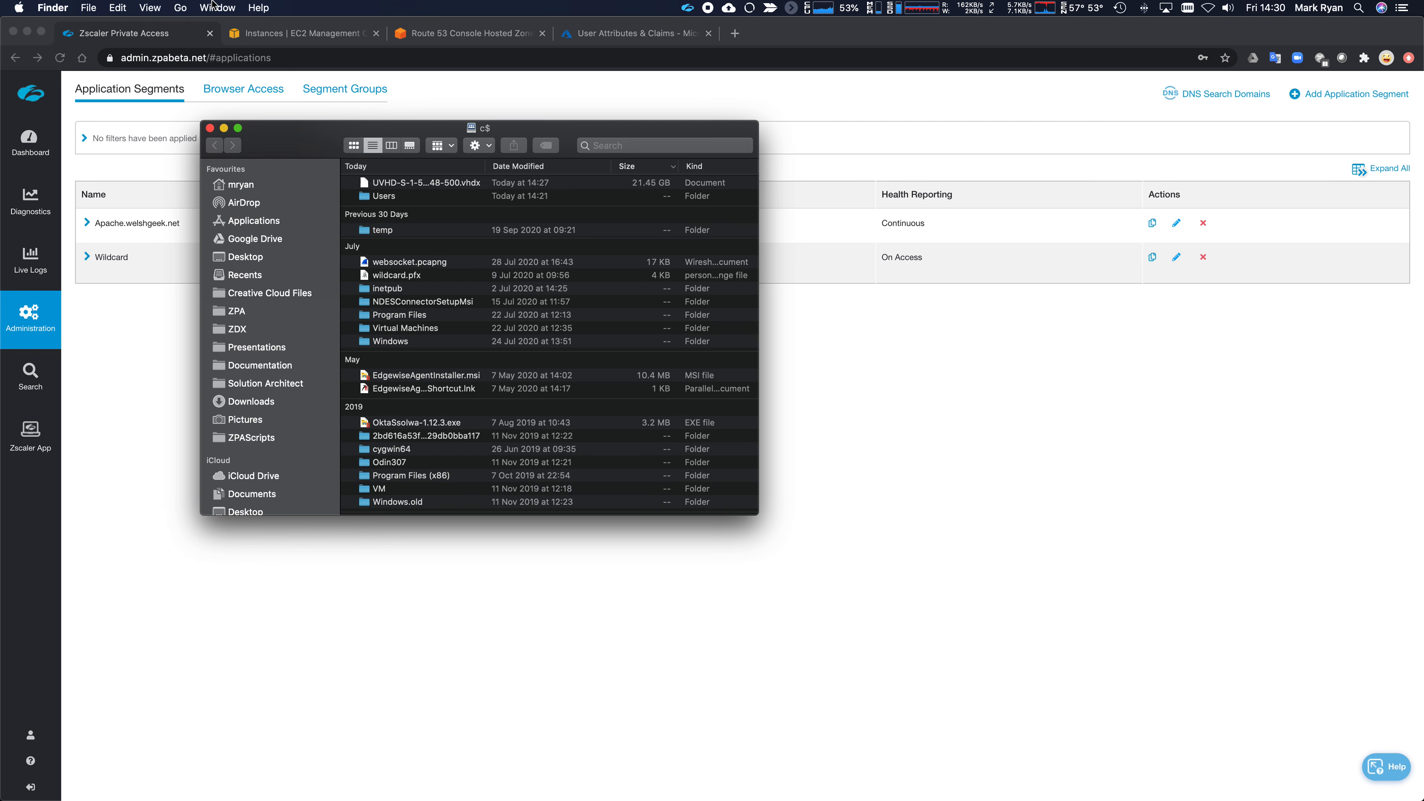
- Connect to the c$ share on adfs-internal instead of dc2.welshgeek.net, confirming the server
{"action": "left_click", "coordinate": [179, 8]}
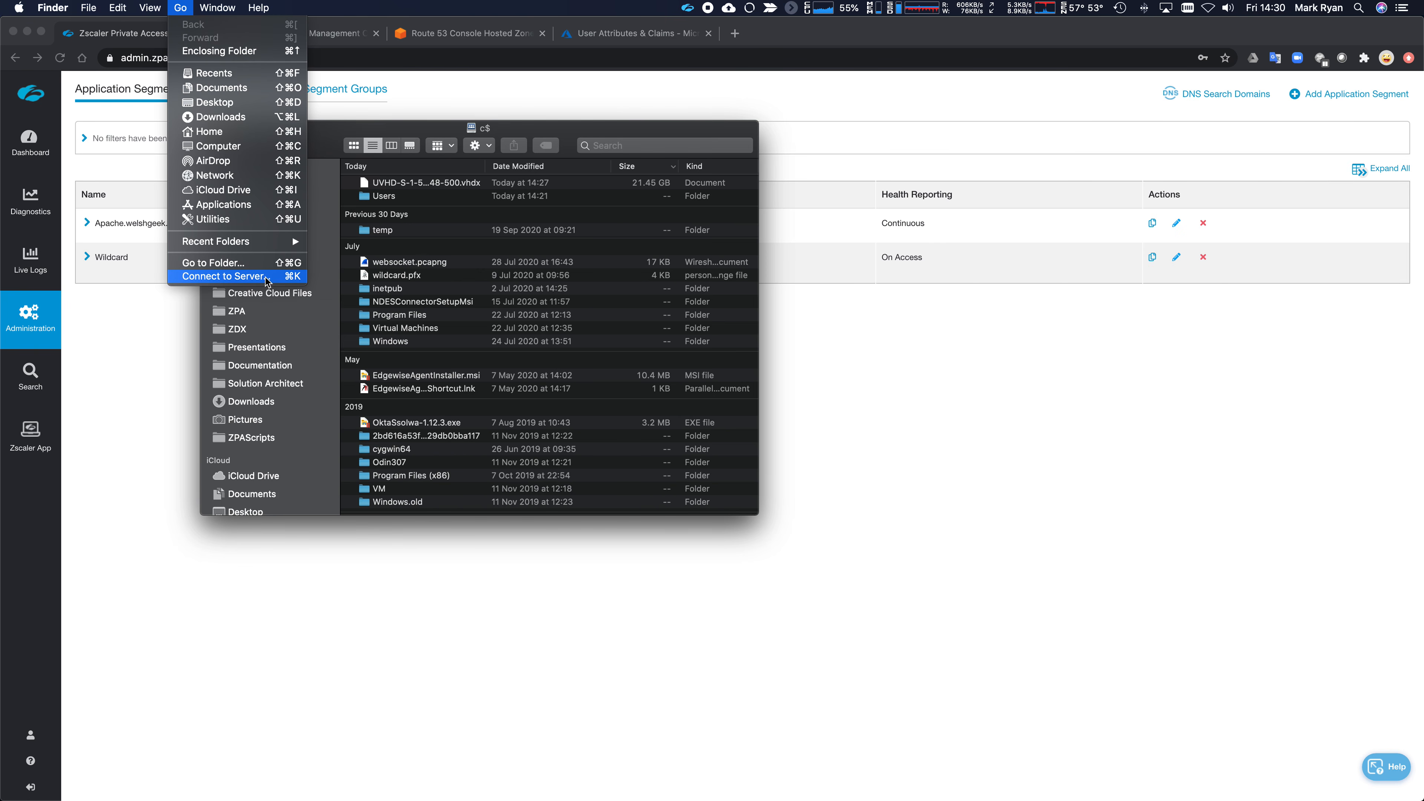
{"action": "left_click", "coordinate": [266, 276]}
{"action": "left_click_drag", "start_coordinate": [844, 52], "coordinate": [770, 51]}
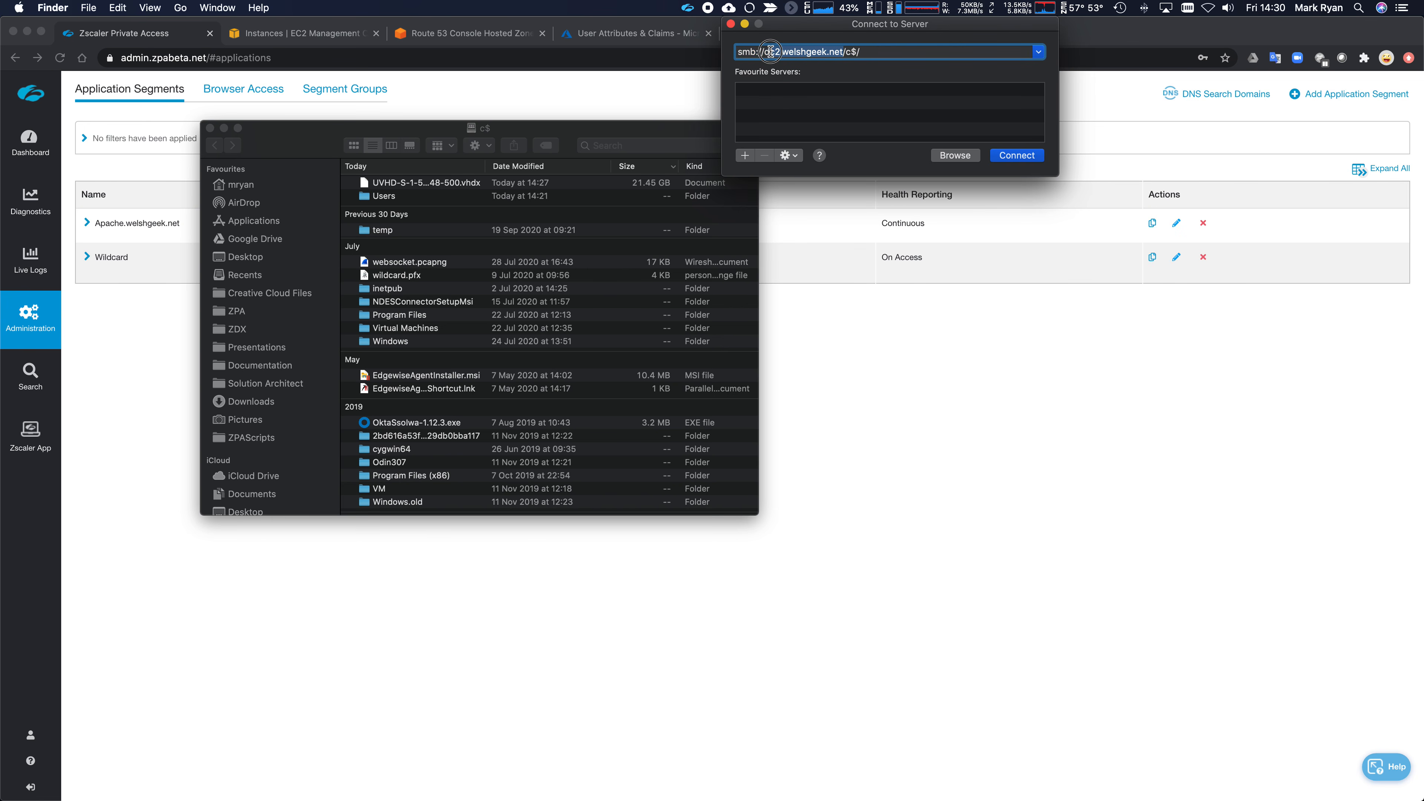
{"action": "type", "text": "adfs-internal"}
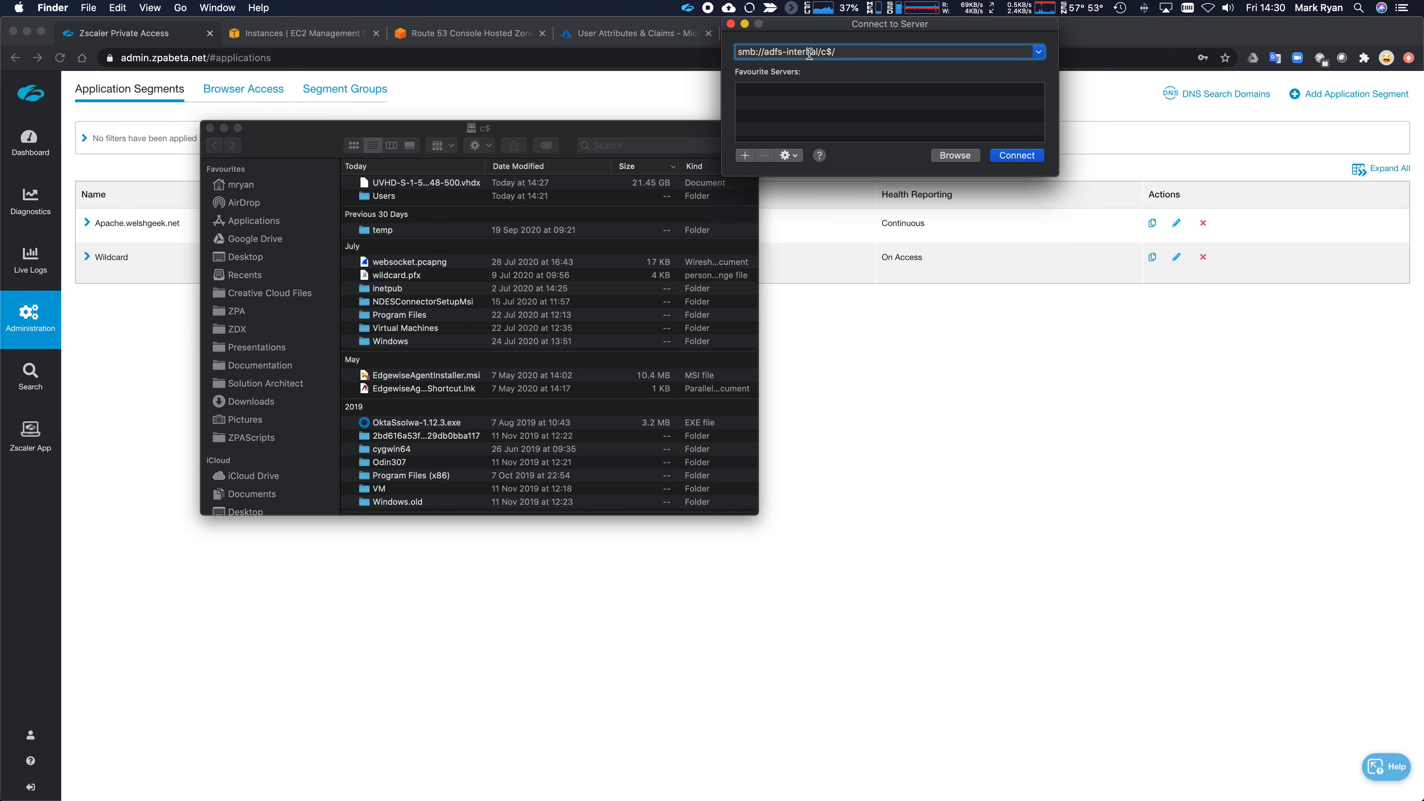
{"action": "left_click", "coordinate": [1015, 156]}
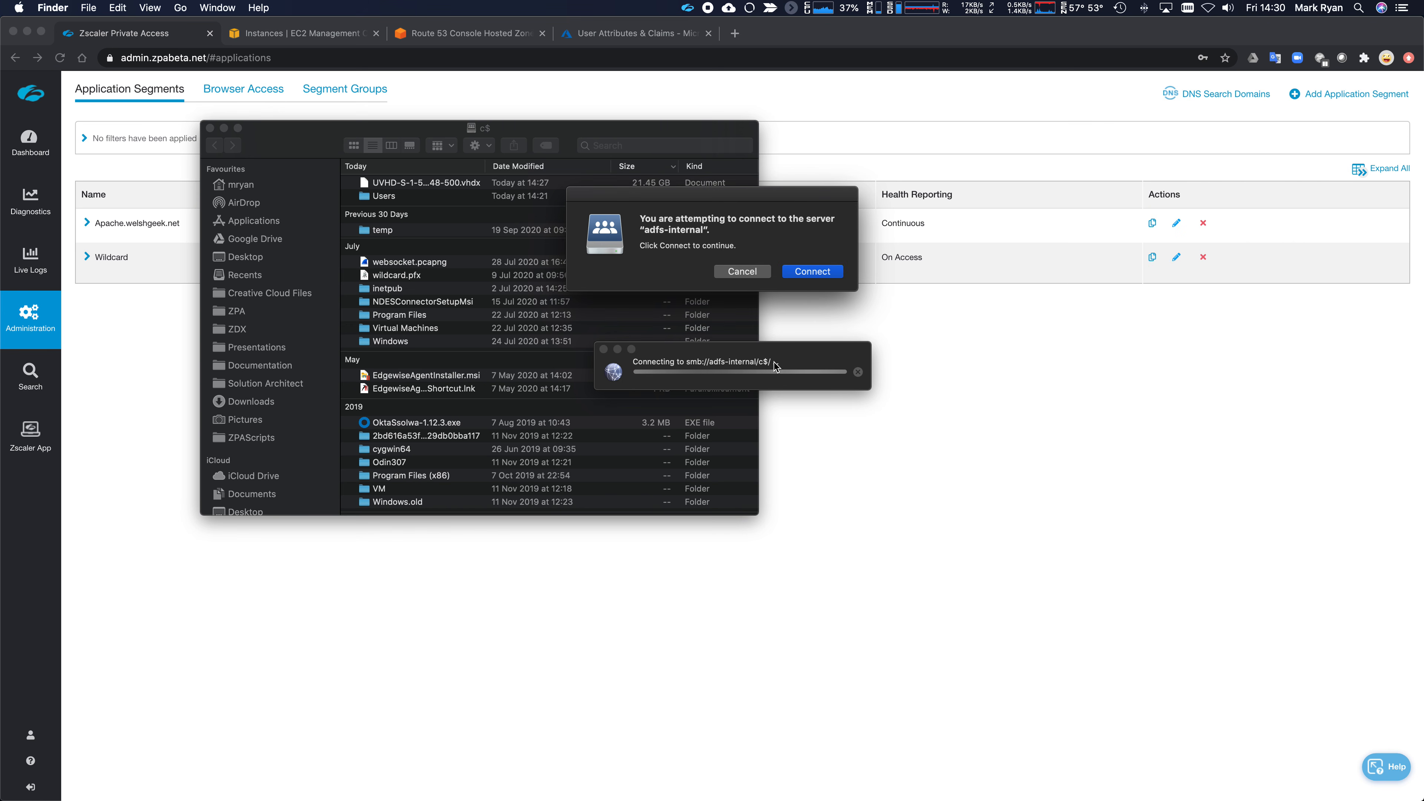
{"action": "left_click", "coordinate": [813, 272]}
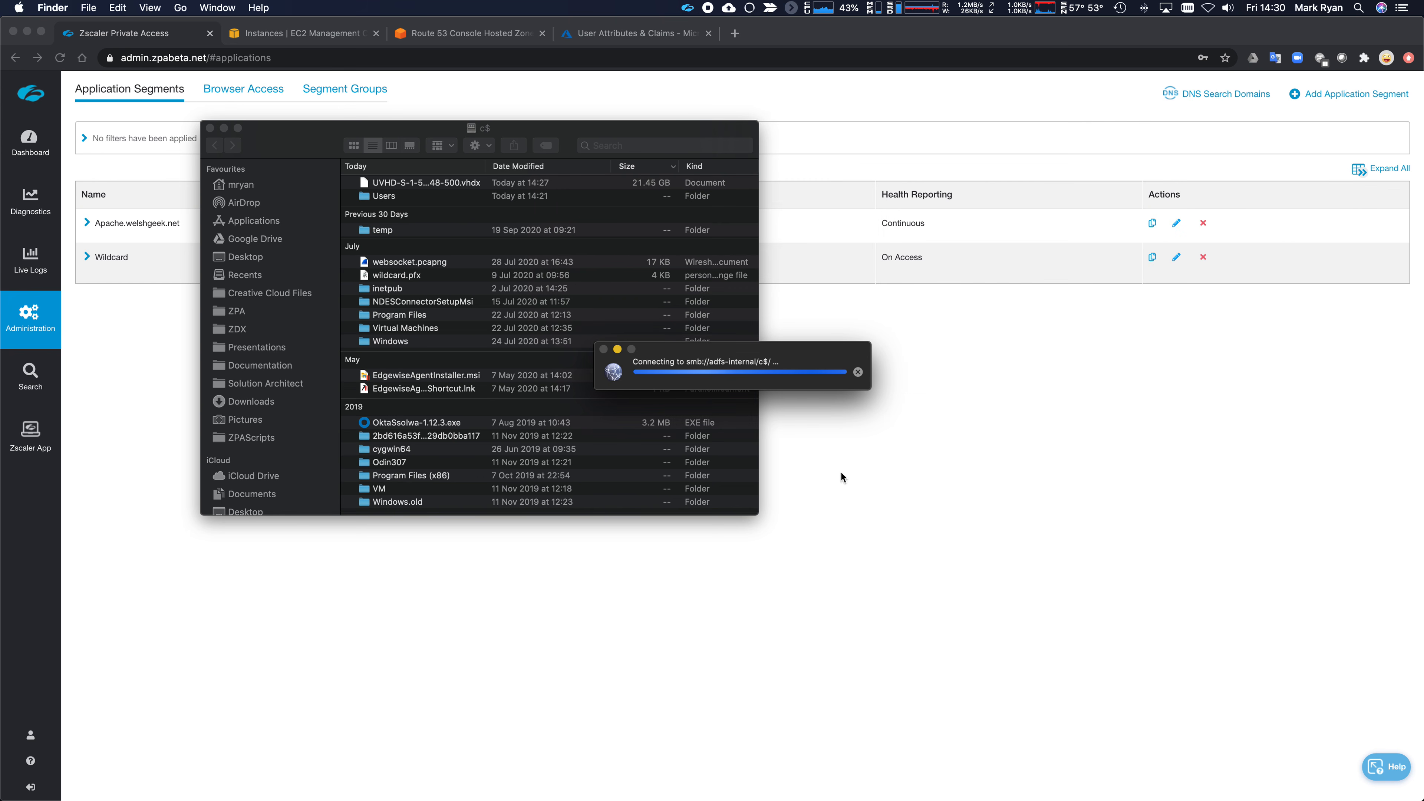
{"action": "left_click_drag", "start_coordinate": [759, 352], "coordinate": [540, 279]}
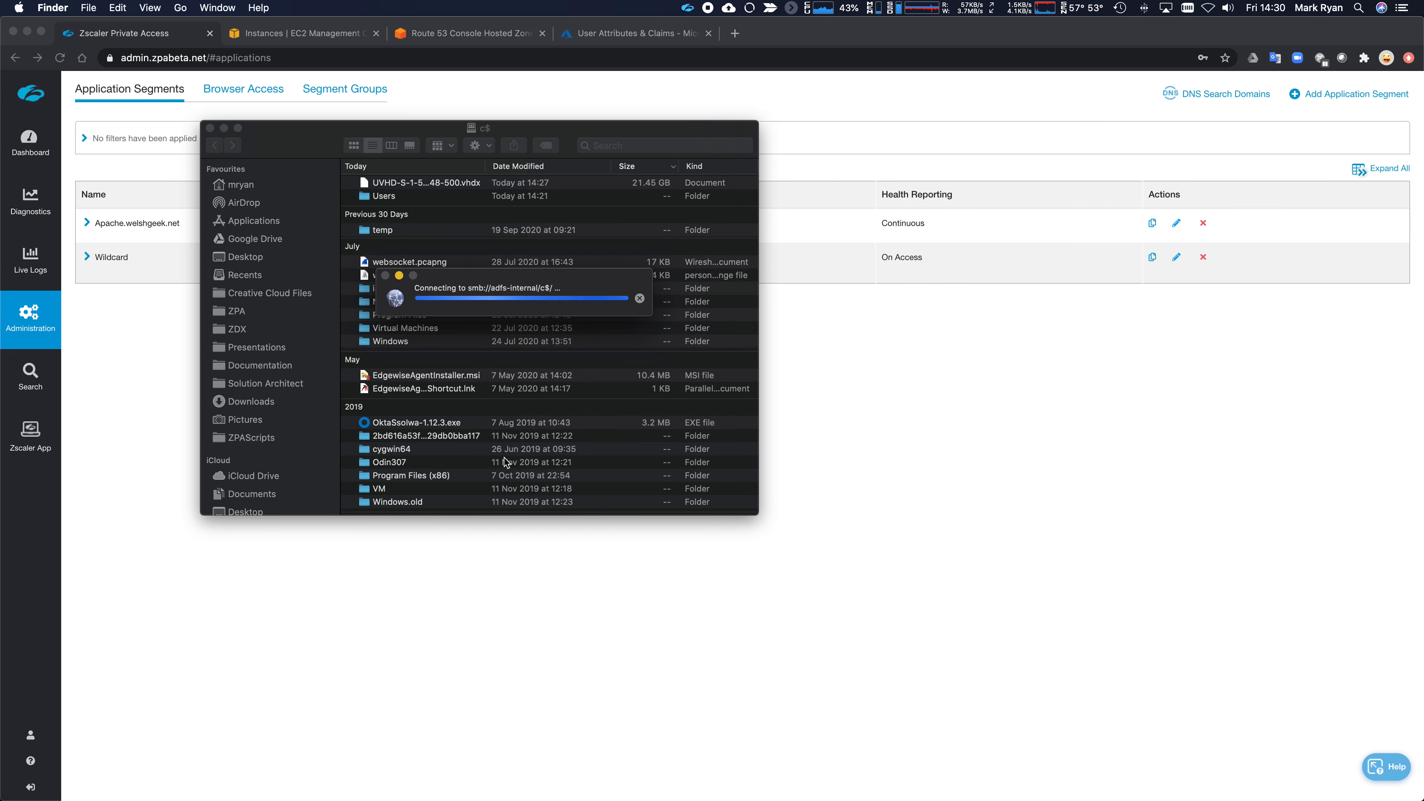
{"action": "key", "text": "super+Tab"}
{"action": "key", "text": "super+Tab"}
- Run klist and highlight the apache, dc2 and adfs-internal cifs ticket lines
{"action": "type", "text": "klist"}
{"action": "key", "text": "Return"}
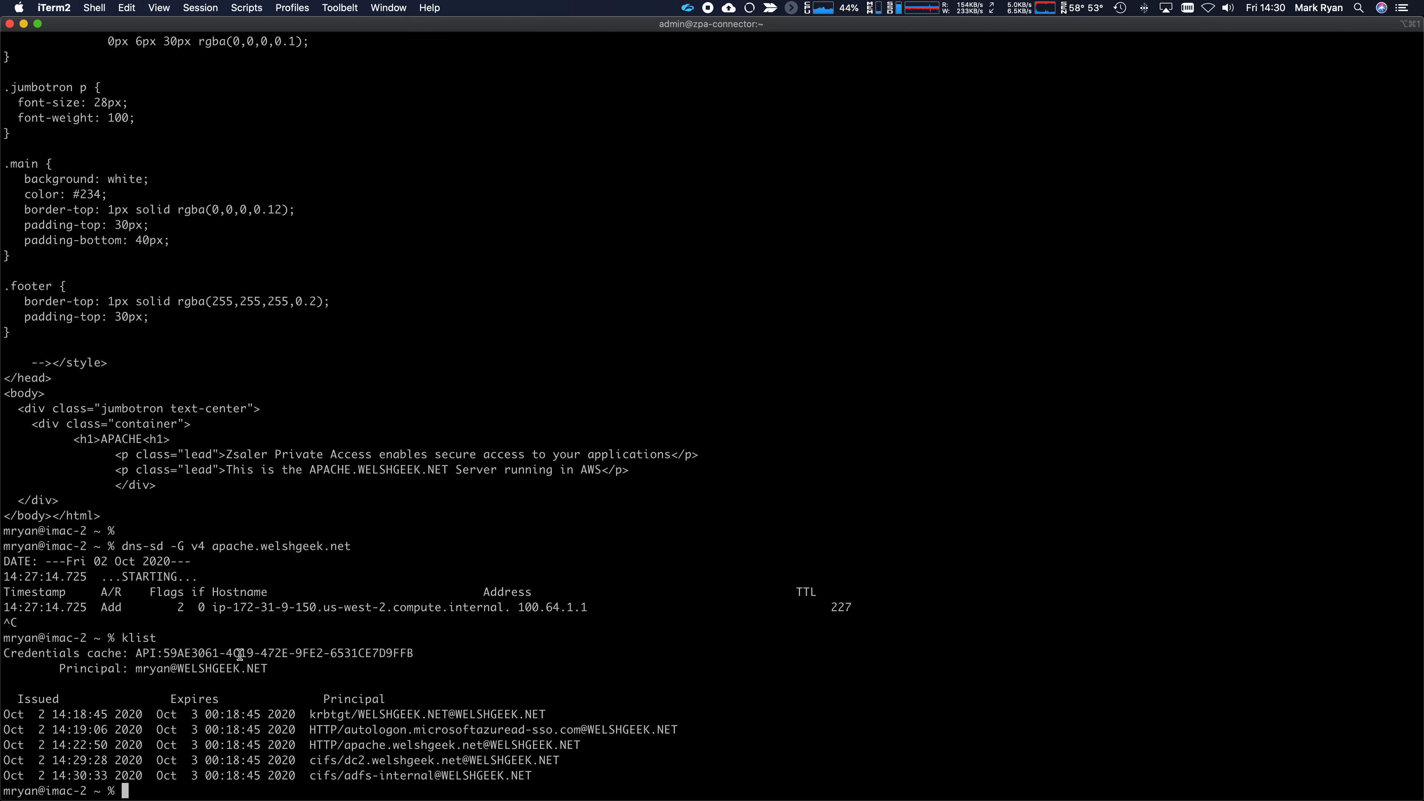
{"action": "left_click", "coordinate": [531, 778]}
{"action": "left_click_drag", "start_coordinate": [531, 779], "coordinate": [98, 747]}
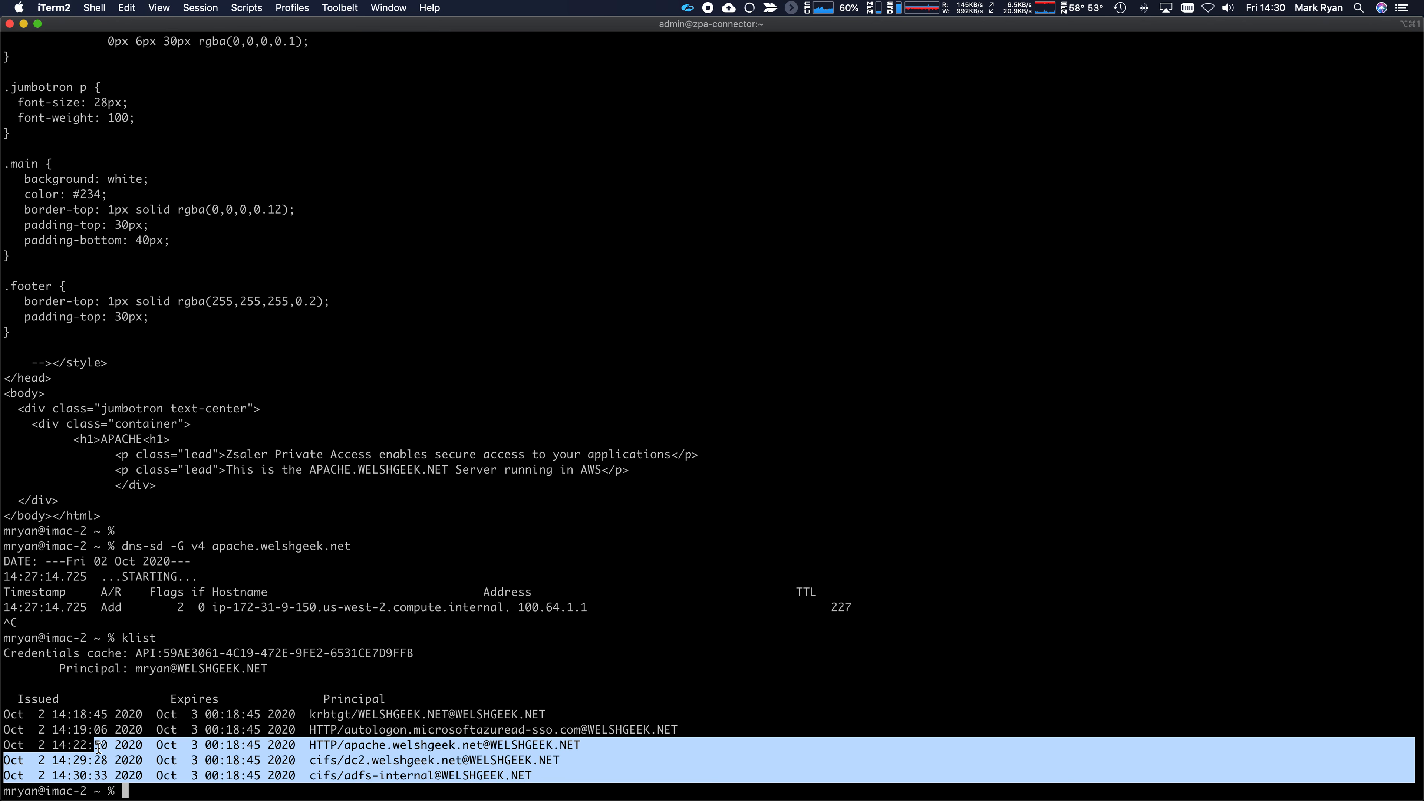
{"action": "mouse_move", "coordinate": [310, 745]}
{"action": "left_mouse_down"}
{"action": "mouse_move", "coordinate": [582, 746]}
{"action": "mouse_move", "coordinate": [475, 769]}
{"action": "mouse_move", "coordinate": [348, 776]}
{"action": "mouse_move", "coordinate": [310, 761]}
{"action": "left_mouse_up"}
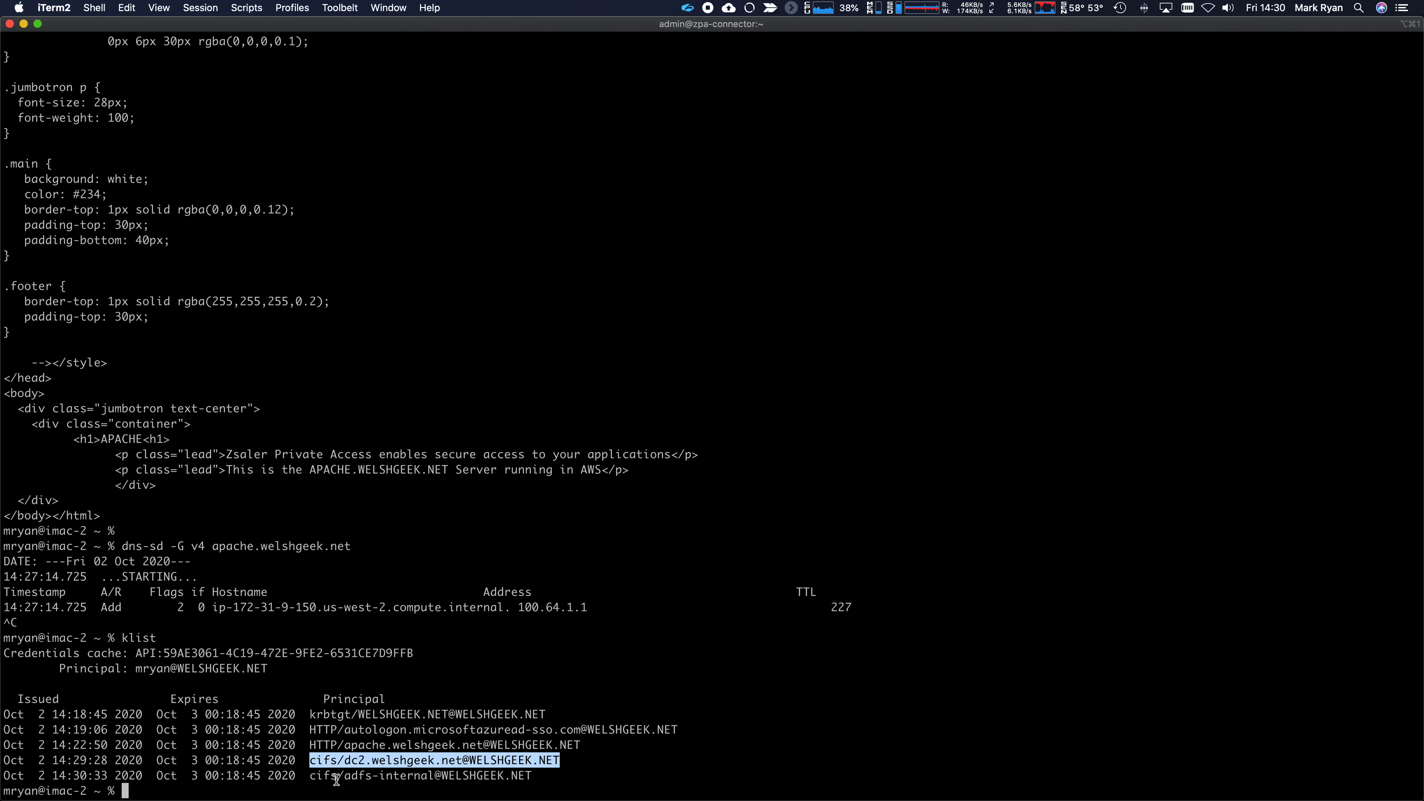
{"action": "left_click_drag", "start_coordinate": [344, 777], "coordinate": [430, 780]}
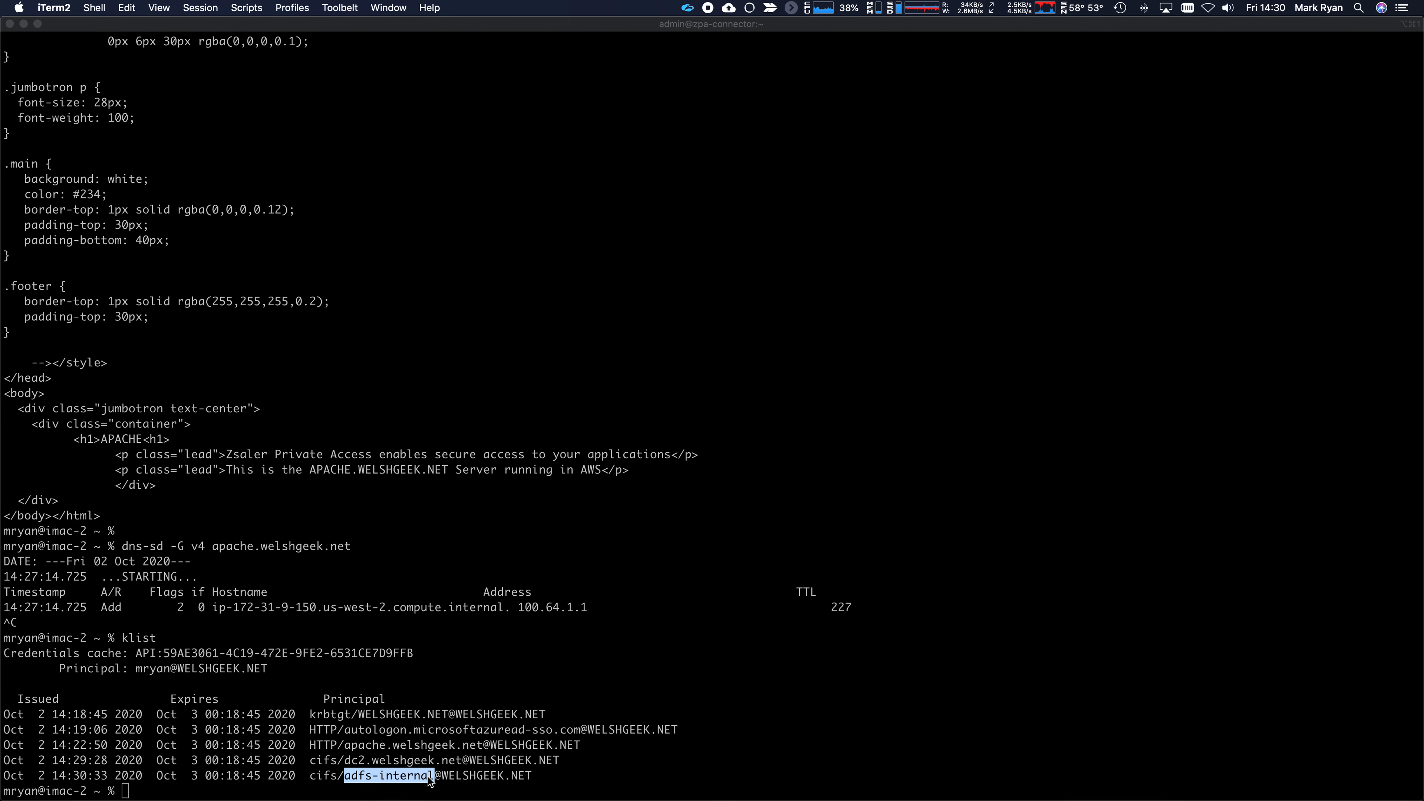
- Dismiss the Window menu, clear the highlight, and return to the c$ share windows
{"action": "key", "text": "super+Tab"}
{"action": "left_click", "coordinate": [388, 8]}
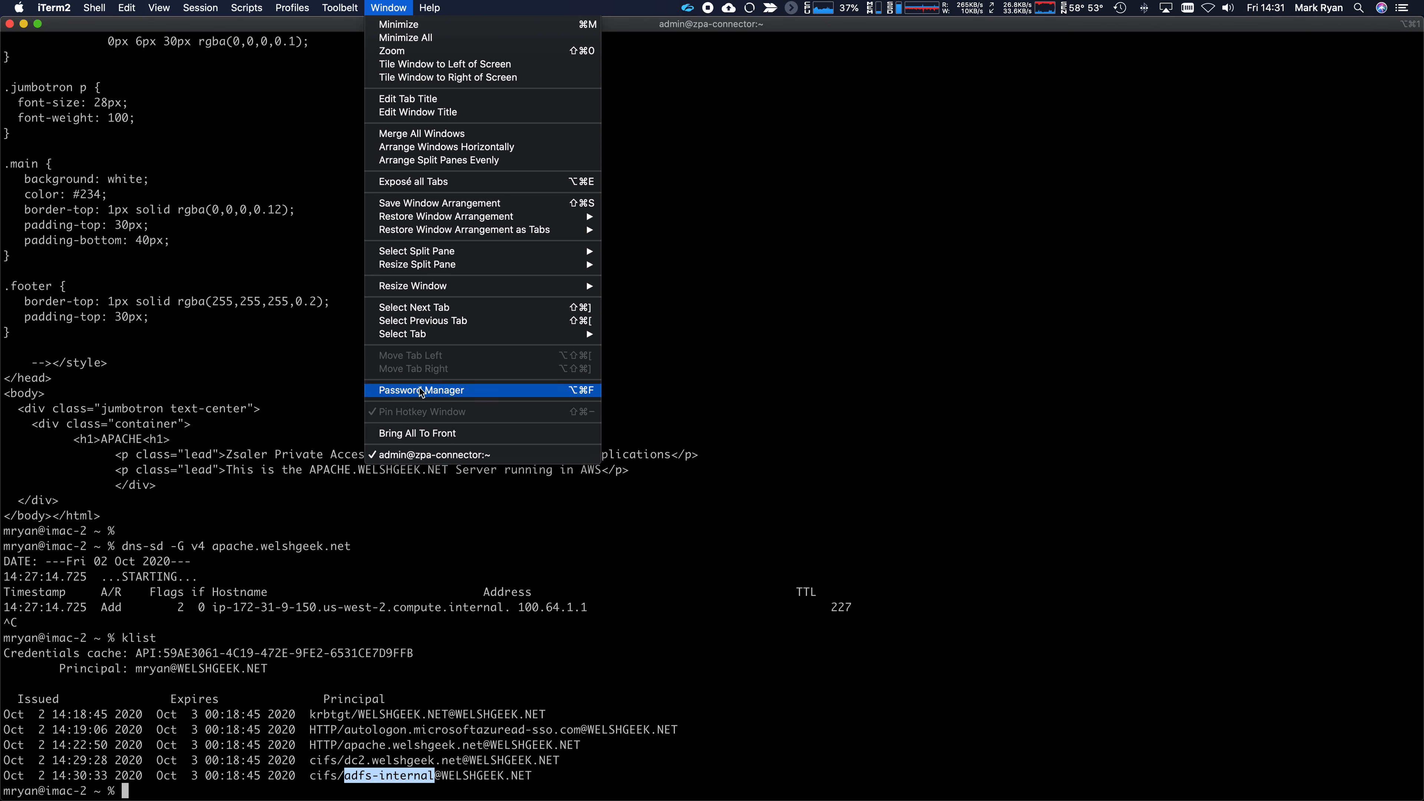
{"action": "left_click", "coordinate": [173, 145]}
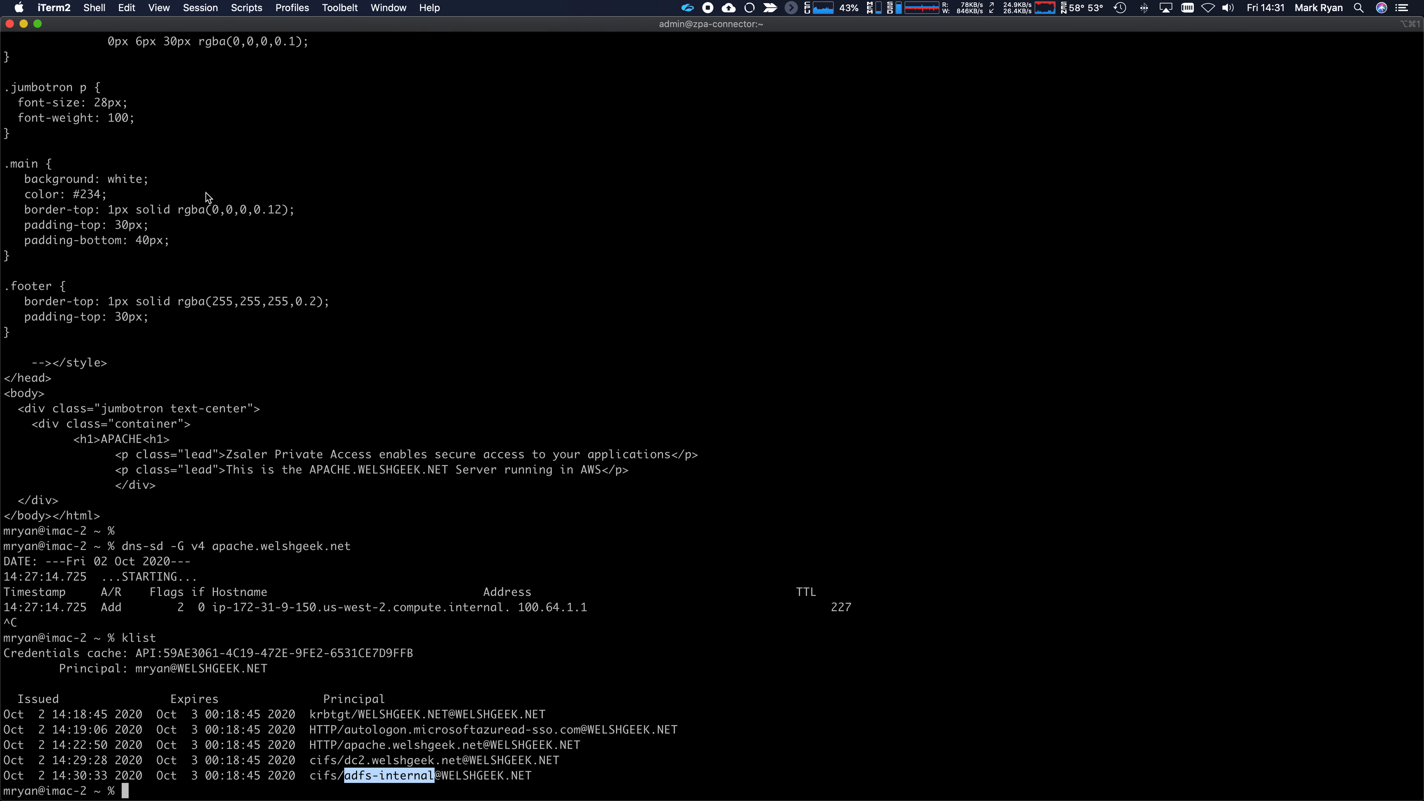
{"action": "left_click", "coordinate": [388, 388]}
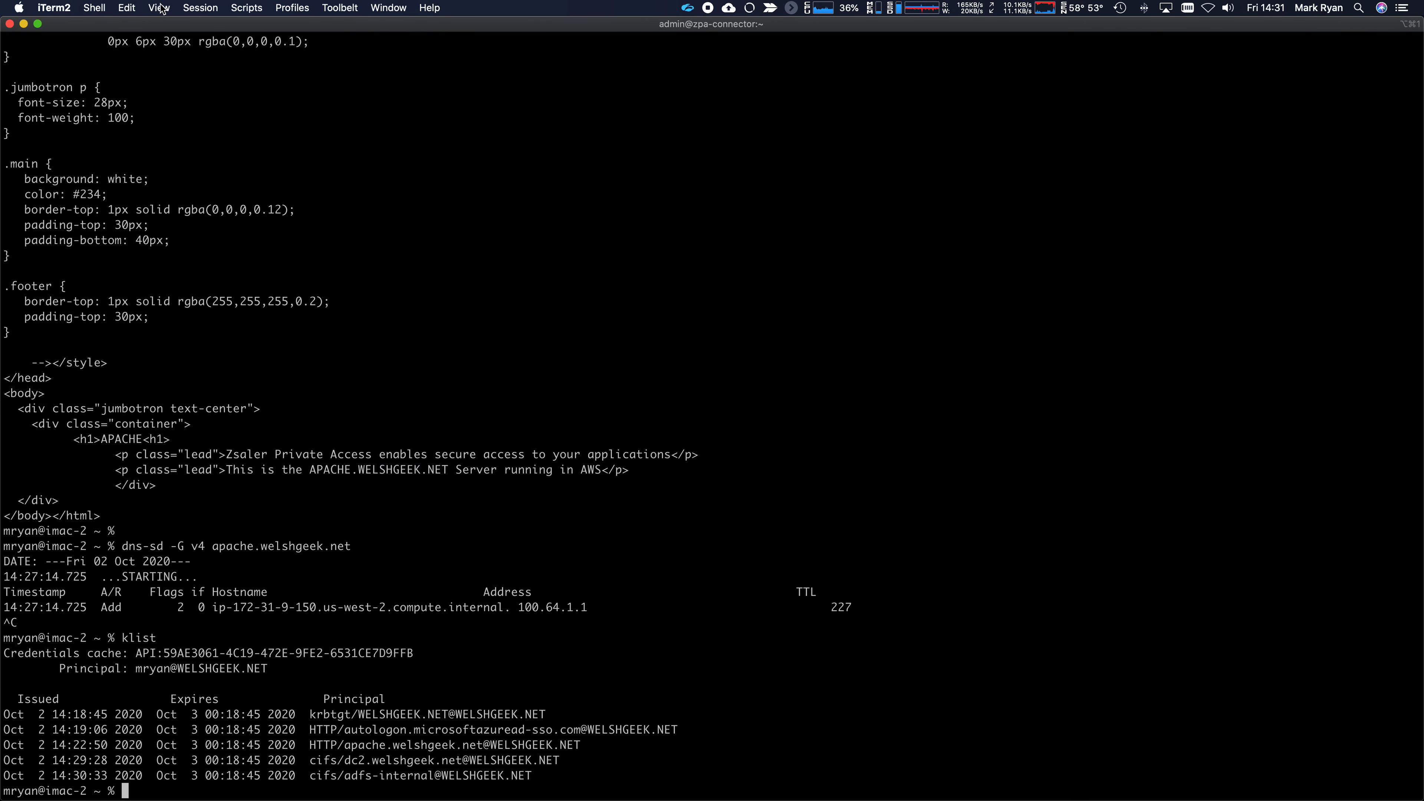
{"action": "key", "text": "super+Tab"}
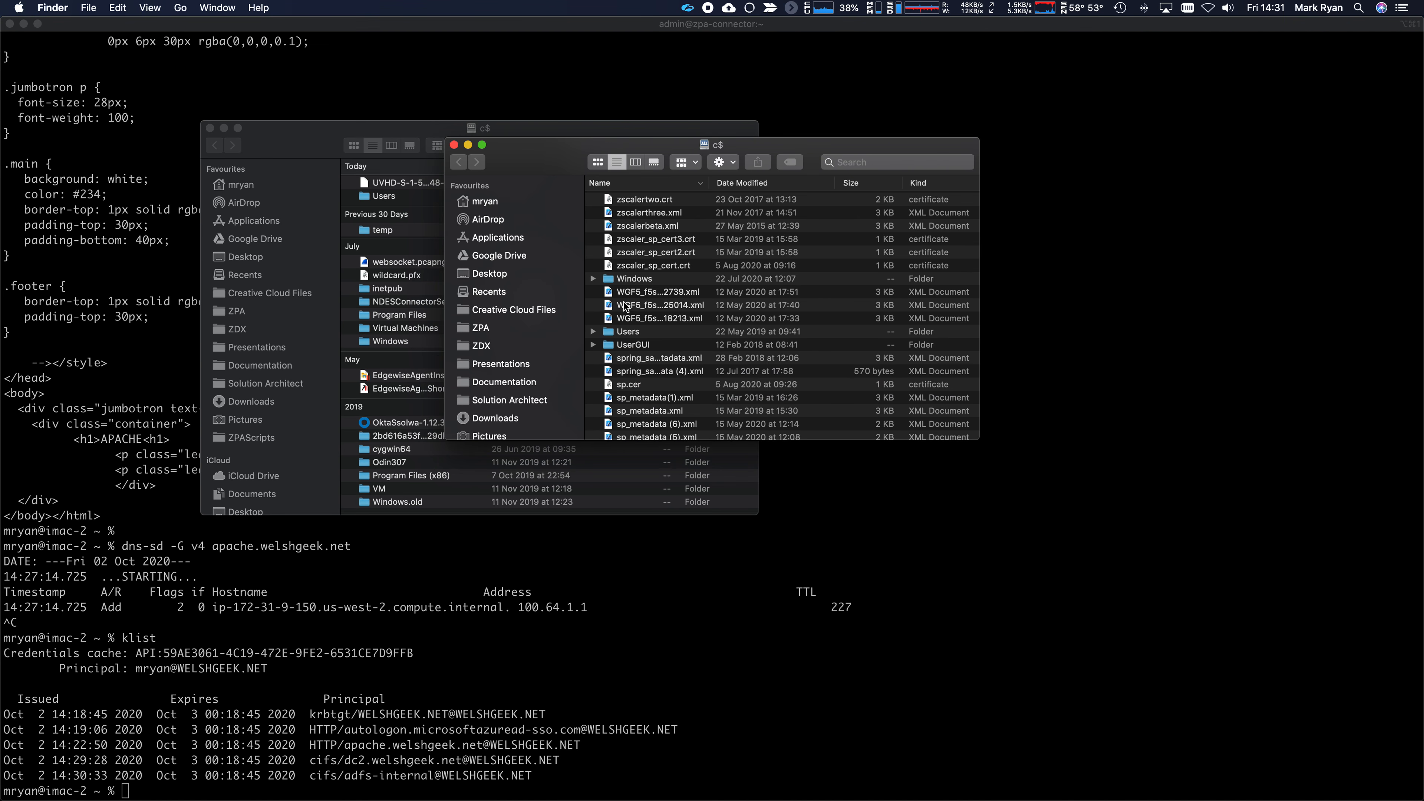
- Close the dc2 and adfs-internal c$ windows and switch back to the ZPA portal
{"action": "left_click", "coordinate": [369, 133]}
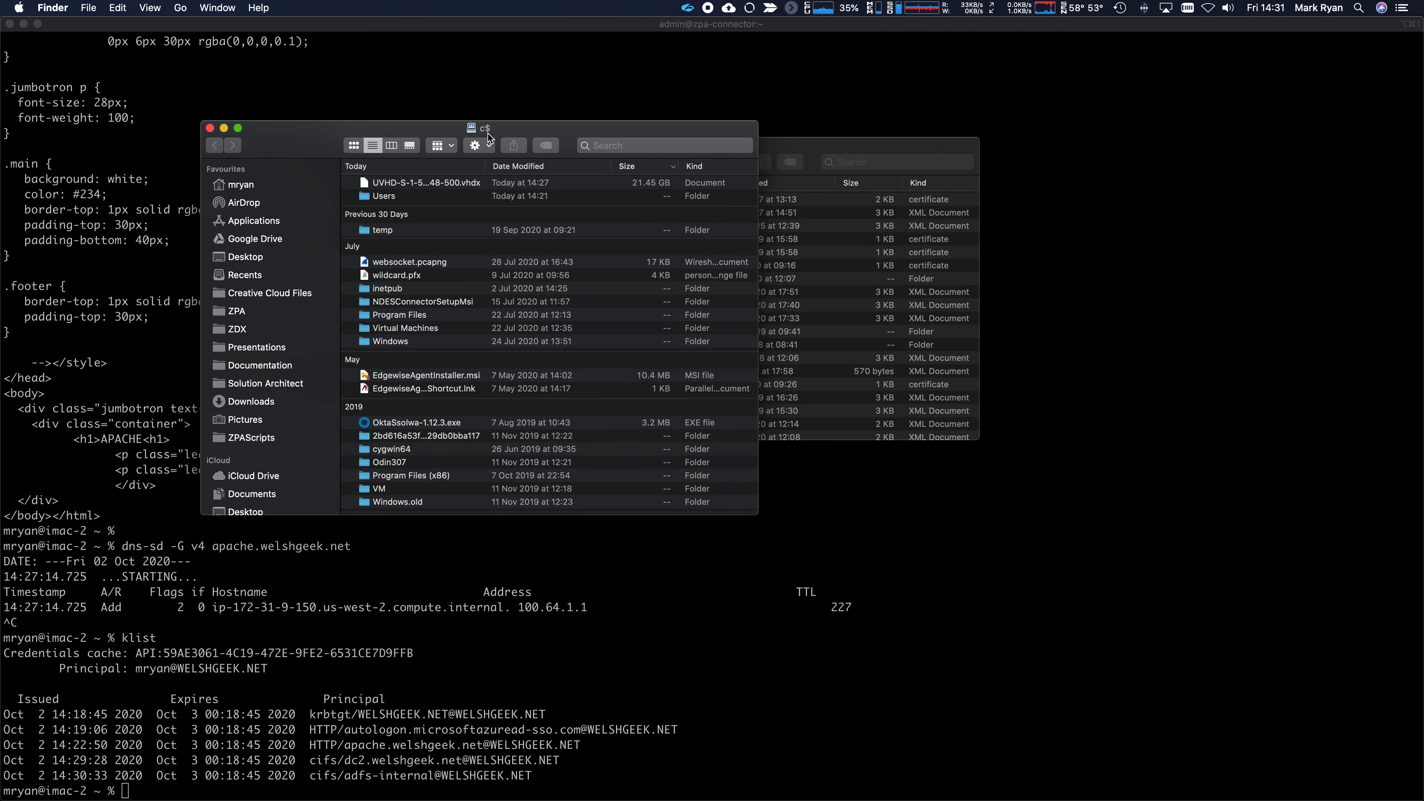
{"action": "left_click", "coordinate": [846, 150]}
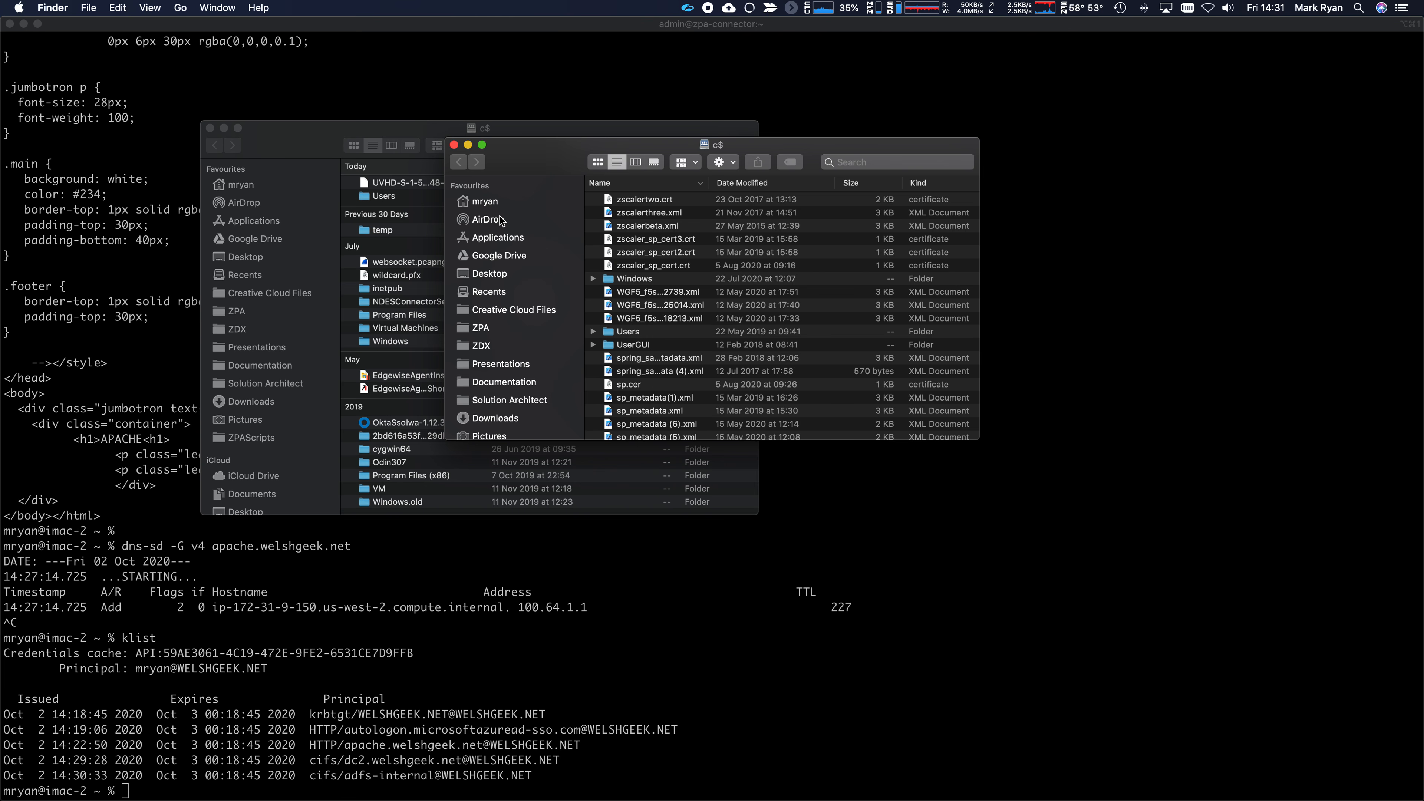
{"action": "left_click", "coordinate": [455, 144]}
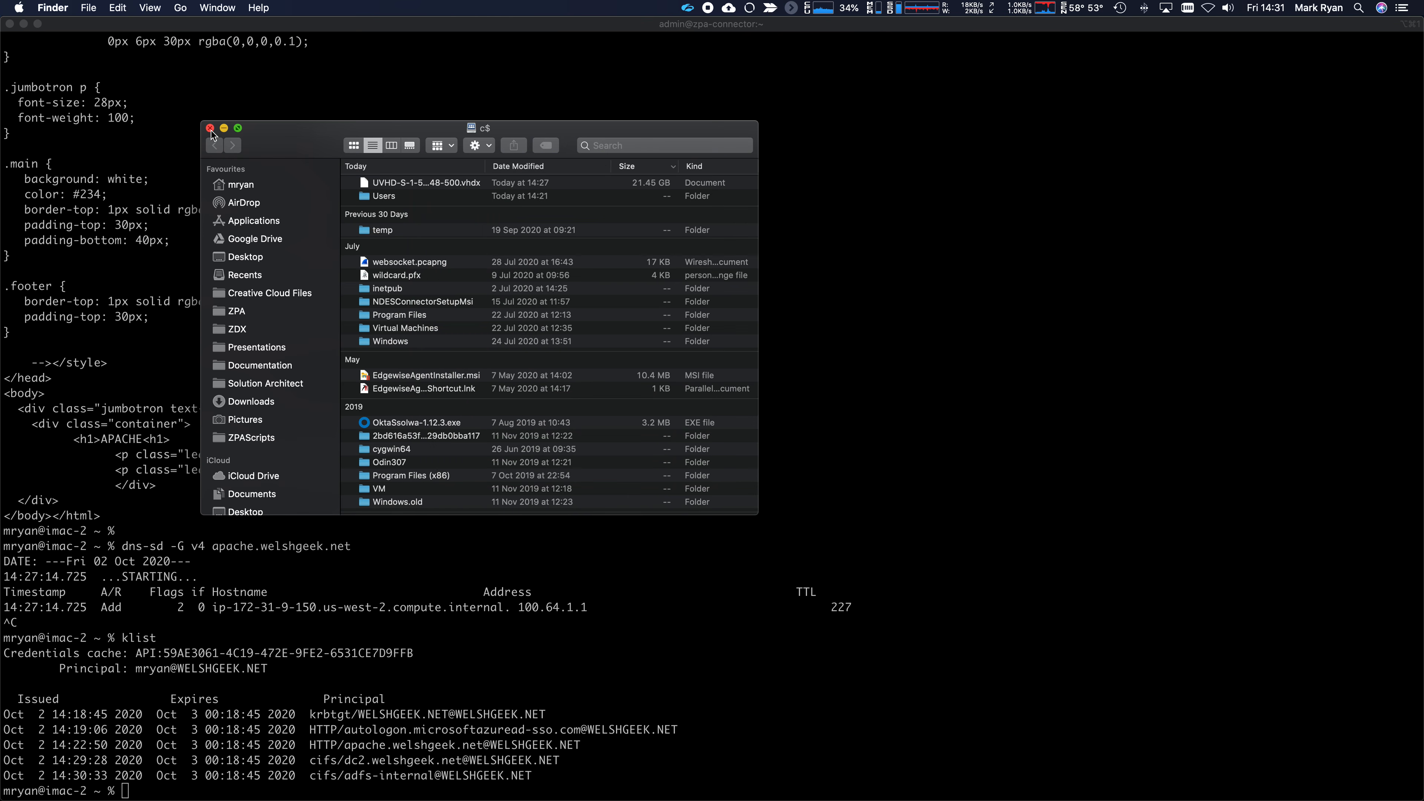
{"action": "left_click", "coordinate": [209, 128]}
{"action": "key", "text": "super+Tab"}
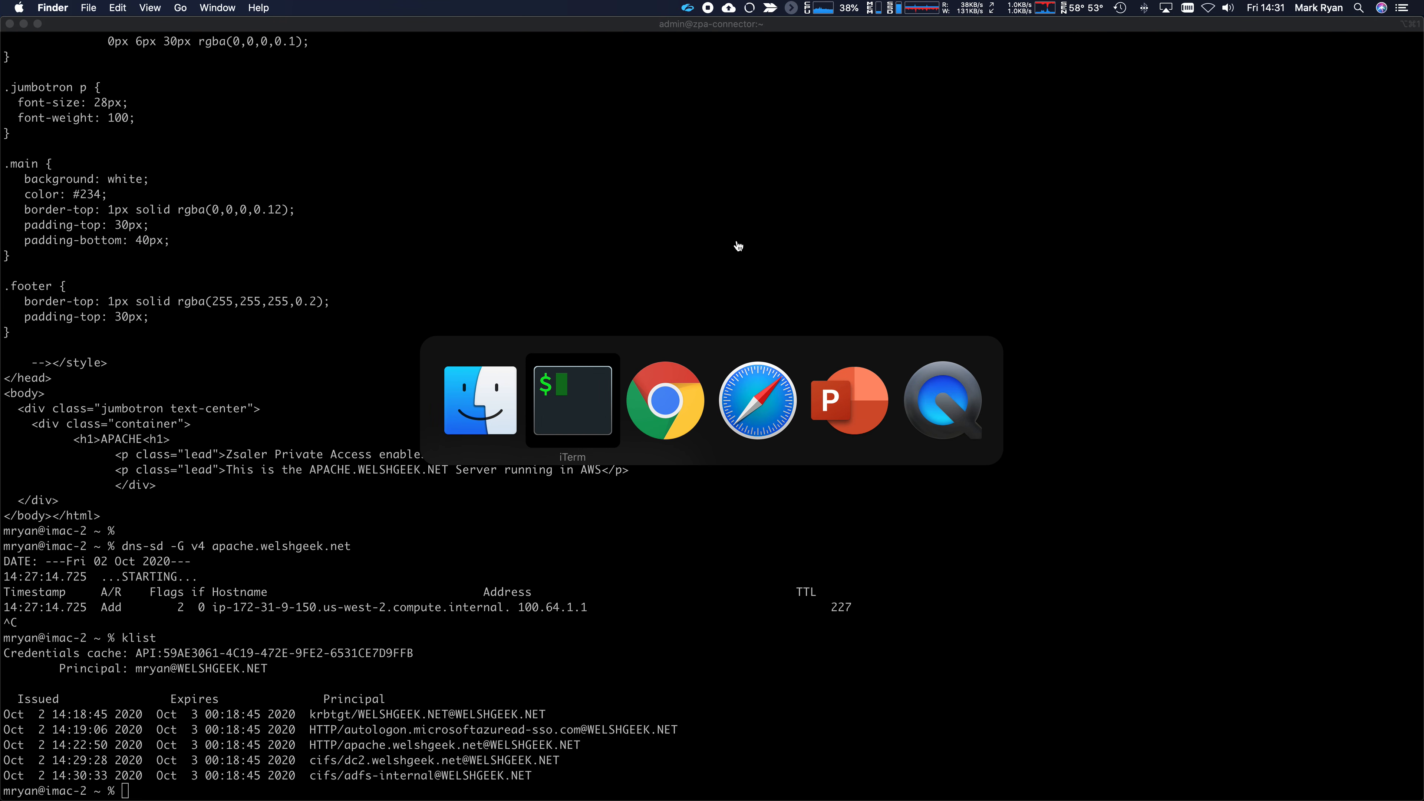
{"action": "key", "text": "super+Tab"}
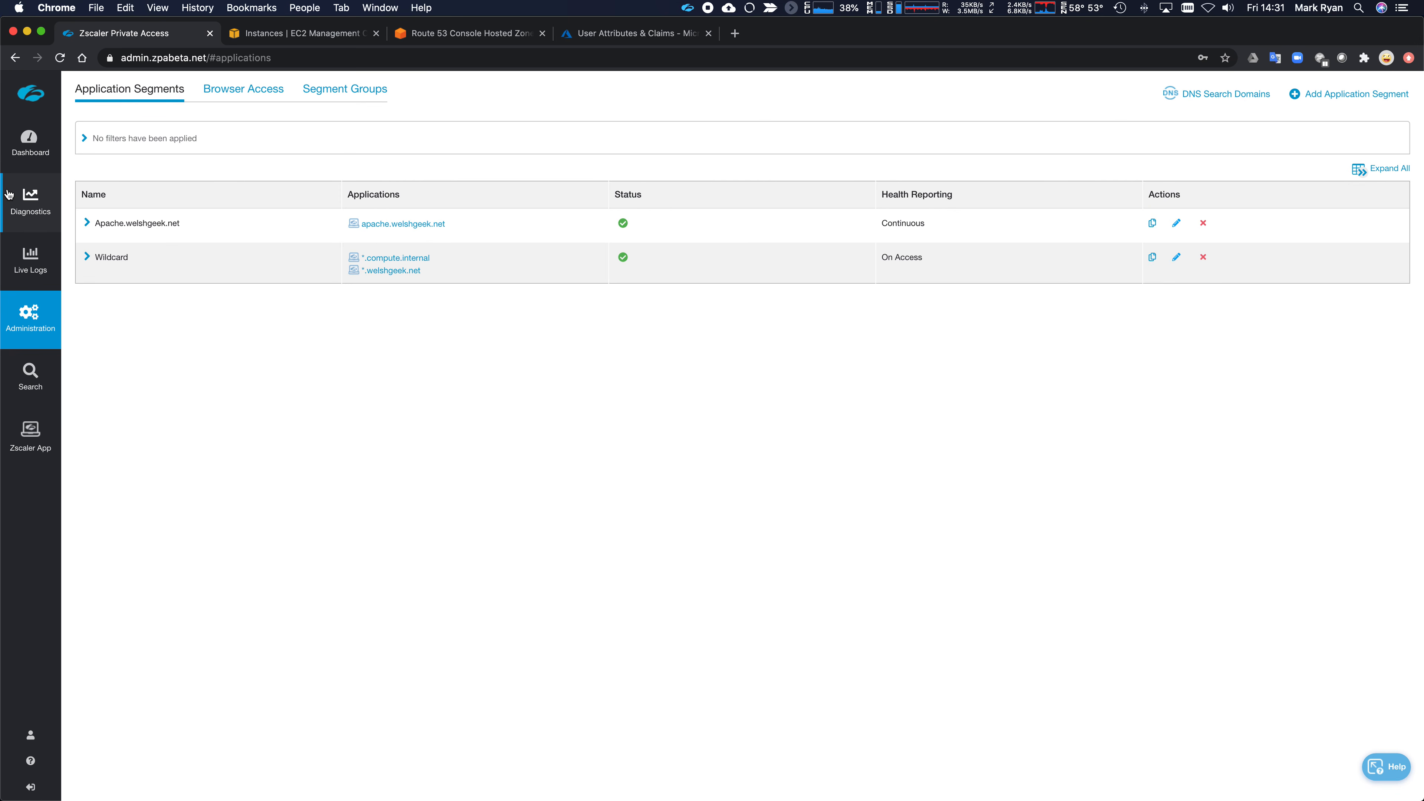
- In the User Activity log, highlight the port 88, adfs-internal :445 and apache :80 connections and connectors
{"action": "left_click", "coordinate": [40, 211]}
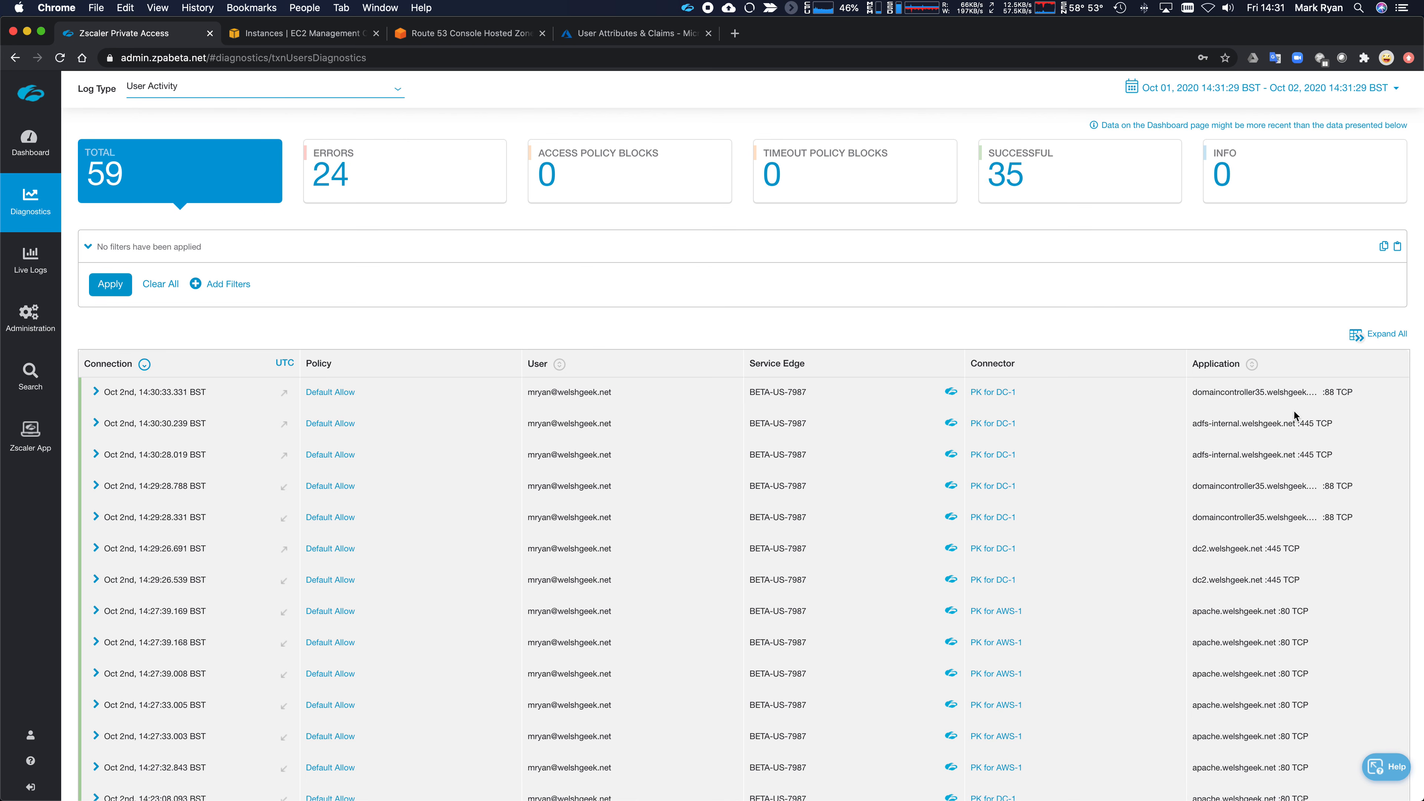
{"action": "left_click_drag", "start_coordinate": [1351, 395], "coordinate": [1184, 394]}
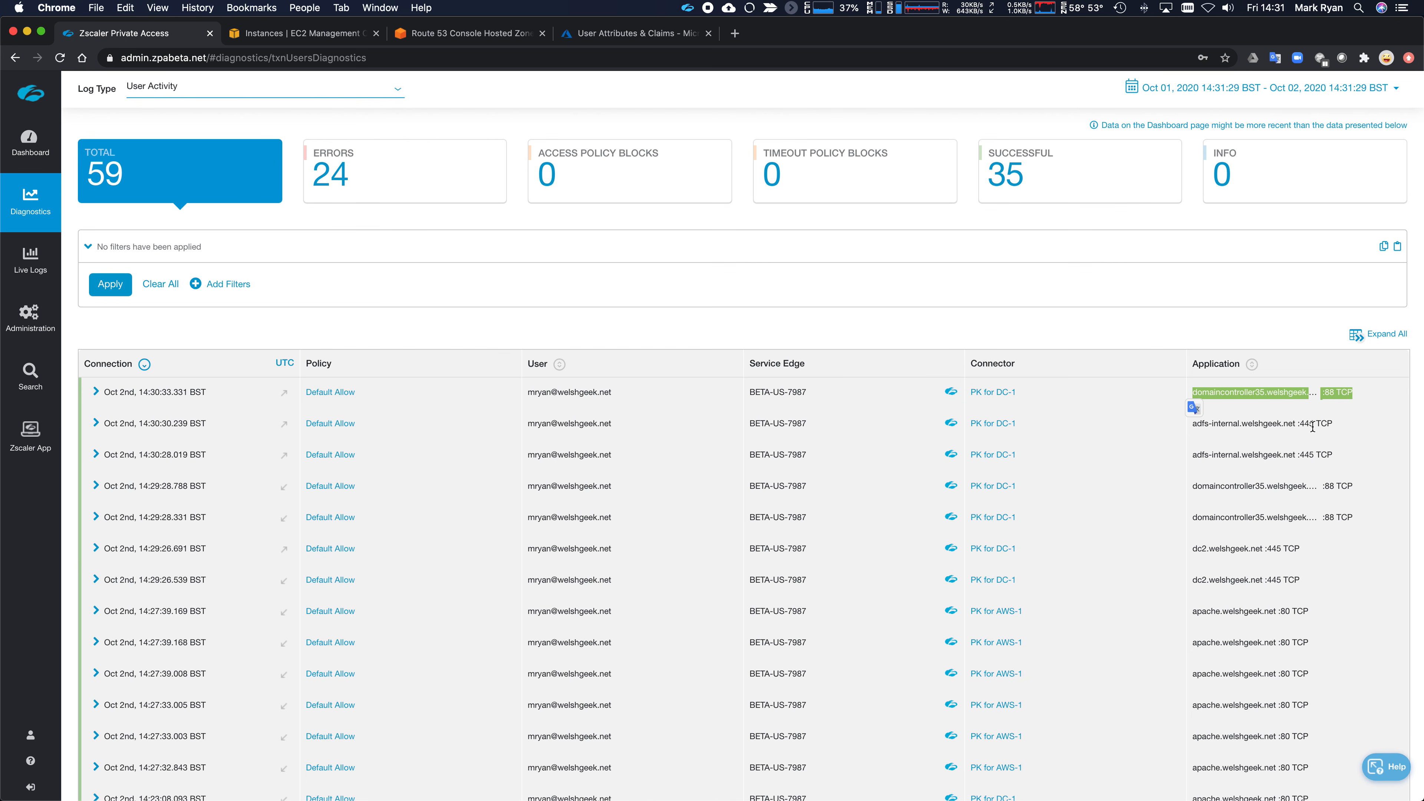
{"action": "left_click_drag", "start_coordinate": [1336, 424], "coordinate": [1194, 424]}
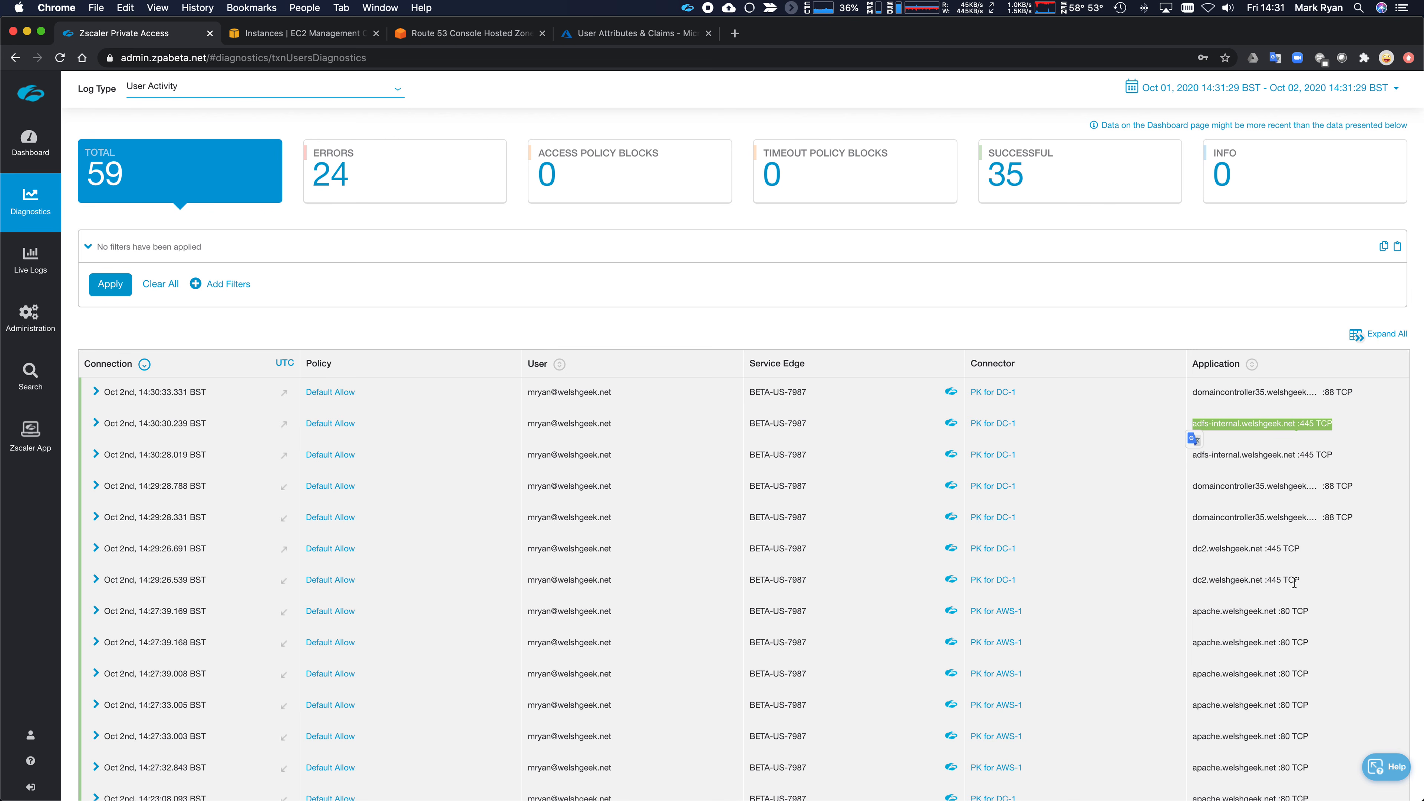
{"action": "scroll", "coordinate": [1224, 638], "scroll_direction": "down", "scroll_amount": 5}
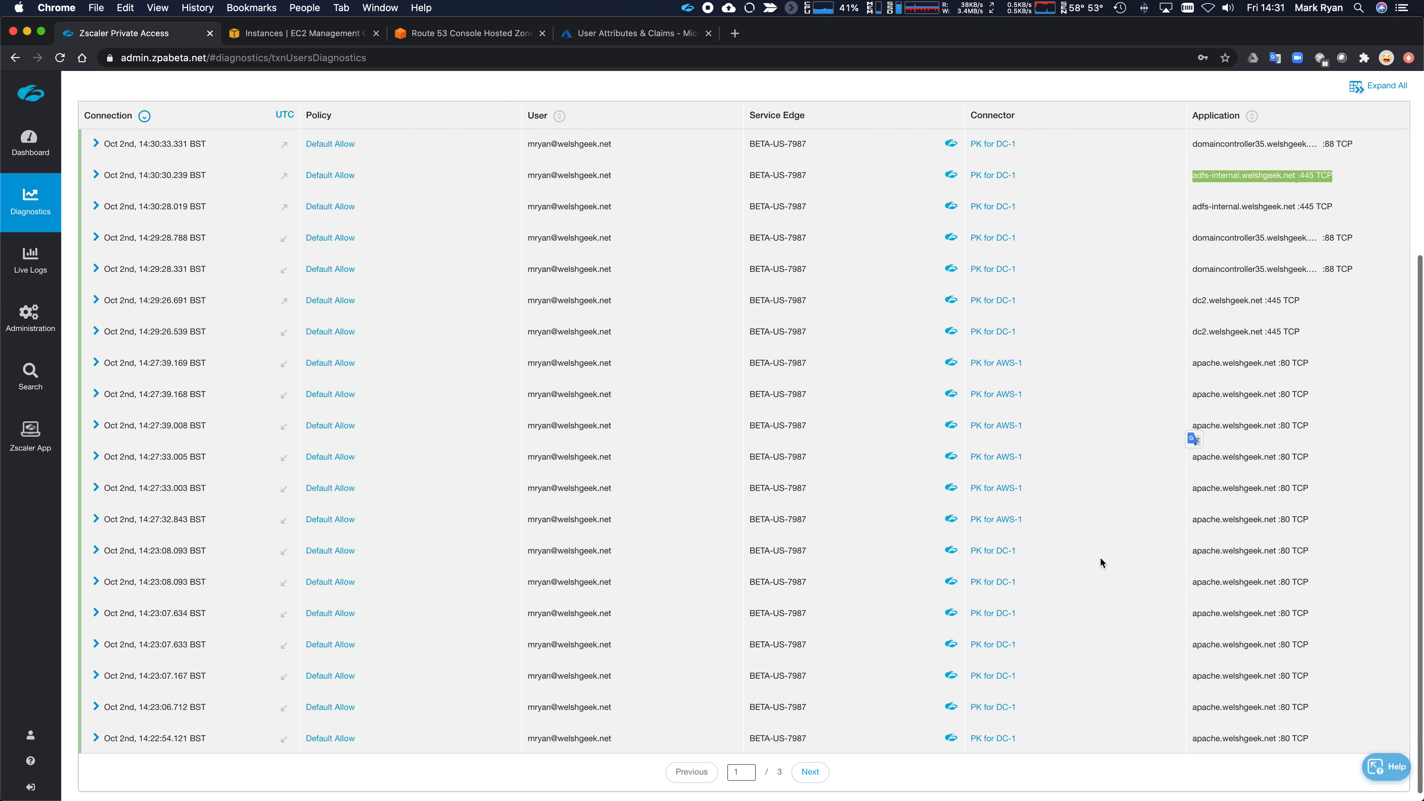
{"action": "left_click_drag", "start_coordinate": [1312, 552], "coordinate": [1224, 552]}
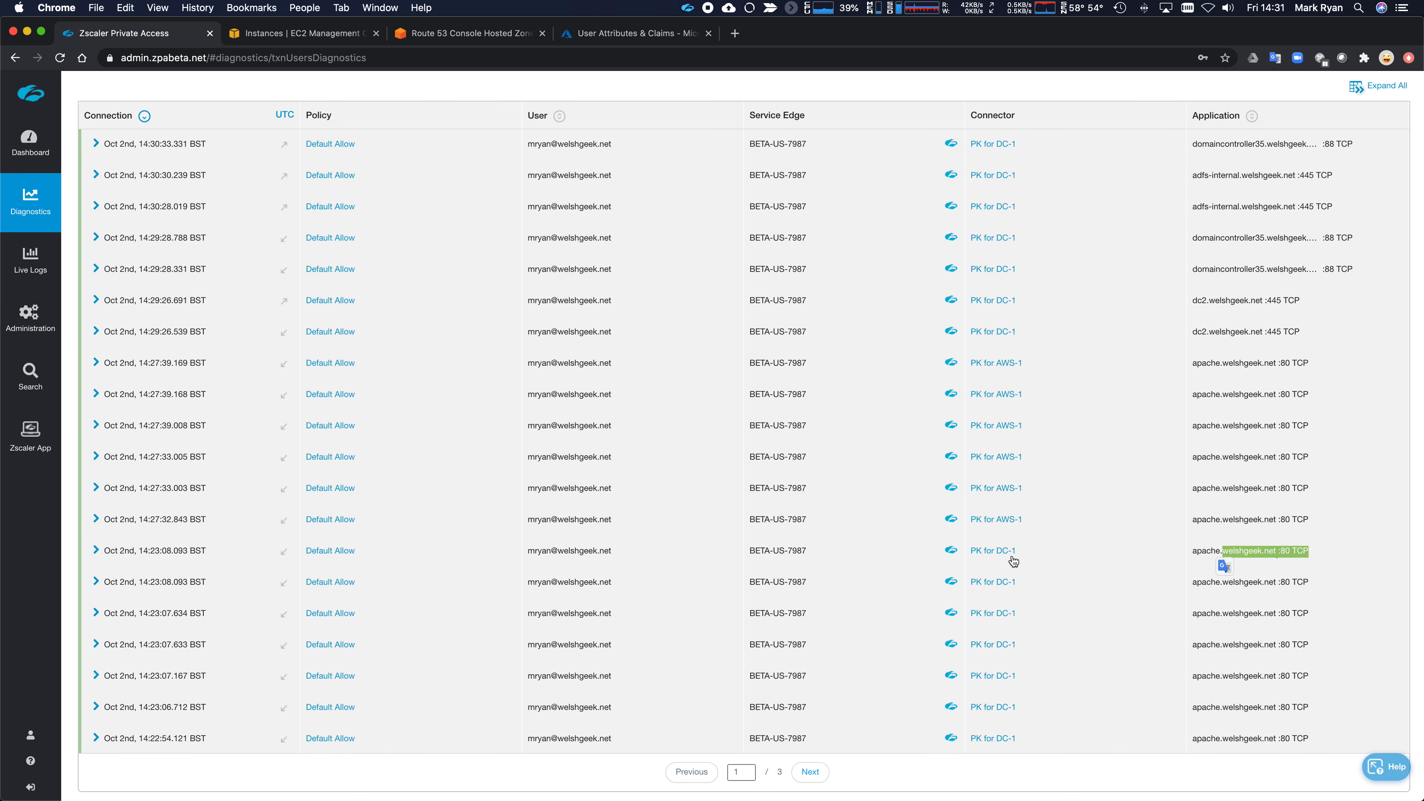
{"action": "left_click_drag", "start_coordinate": [1024, 551], "coordinate": [970, 554]}
{"action": "left_click", "coordinate": [1042, 523]}
{"action": "left_click_drag", "start_coordinate": [1043, 527], "coordinate": [967, 519]}
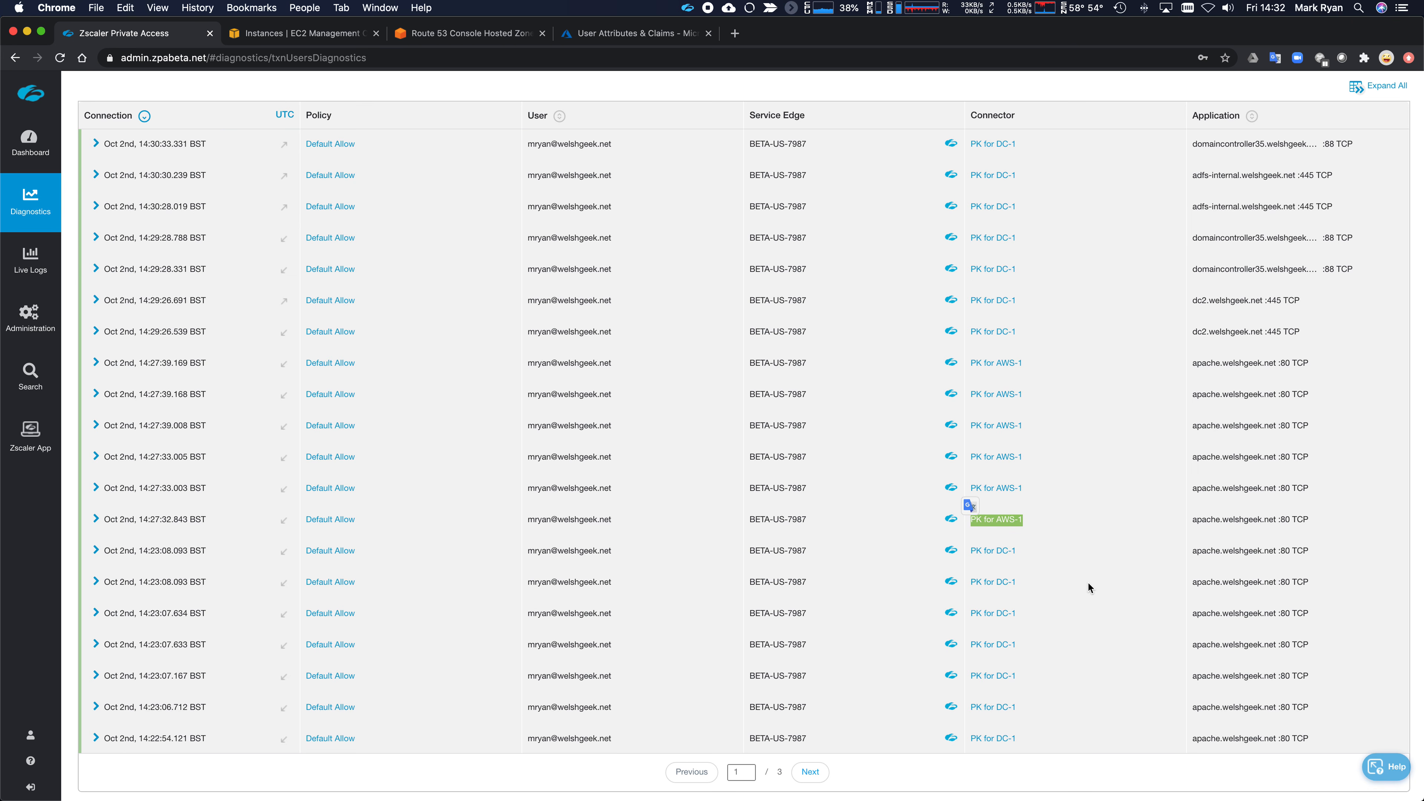
- Expand the full details of the 14:30:33.331 port 88 connection
{"action": "scroll", "coordinate": [370, 437], "scroll_direction": "up", "scroll_amount": 5}
{"action": "left_click", "coordinate": [96, 392]}
{"action": "scroll", "coordinate": [436, 461], "scroll_direction": "down", "scroll_amount": 3}
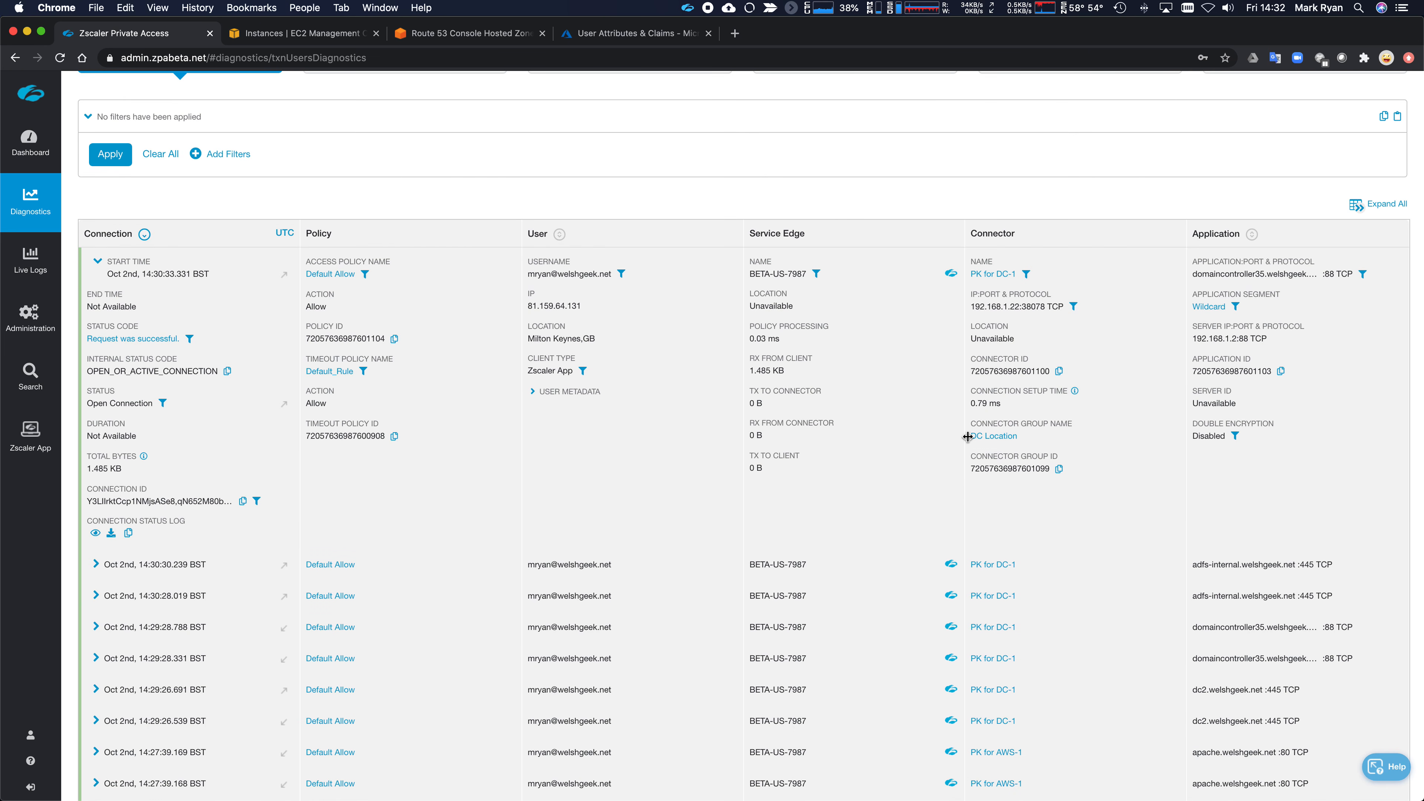
- Highlight connector 192.168.1.22:38078, server 192.168.1.2:88 and the user's public IP
{"action": "left_click_drag", "start_coordinate": [1019, 306], "coordinate": [969, 307]}
{"action": "double_click", "coordinate": [1033, 307]}
{"action": "double_click", "coordinate": [1216, 338]}
{"action": "double_click", "coordinate": [1243, 339]}
{"action": "left_click_drag", "start_coordinate": [527, 306], "coordinate": [582, 307]}
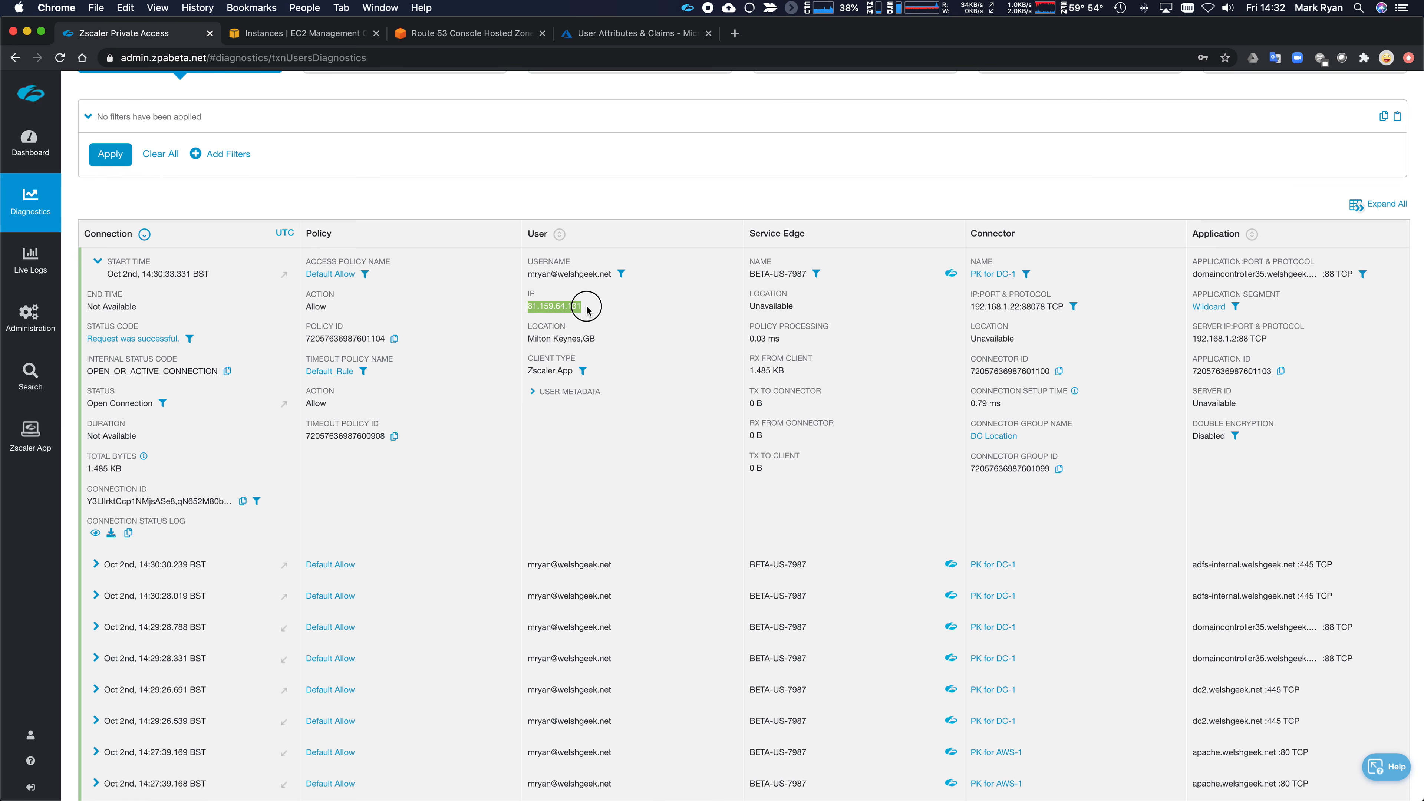
- Expand USER METADATA and bring up the SAML attributes for the user
{"action": "left_click", "coordinate": [533, 393]}
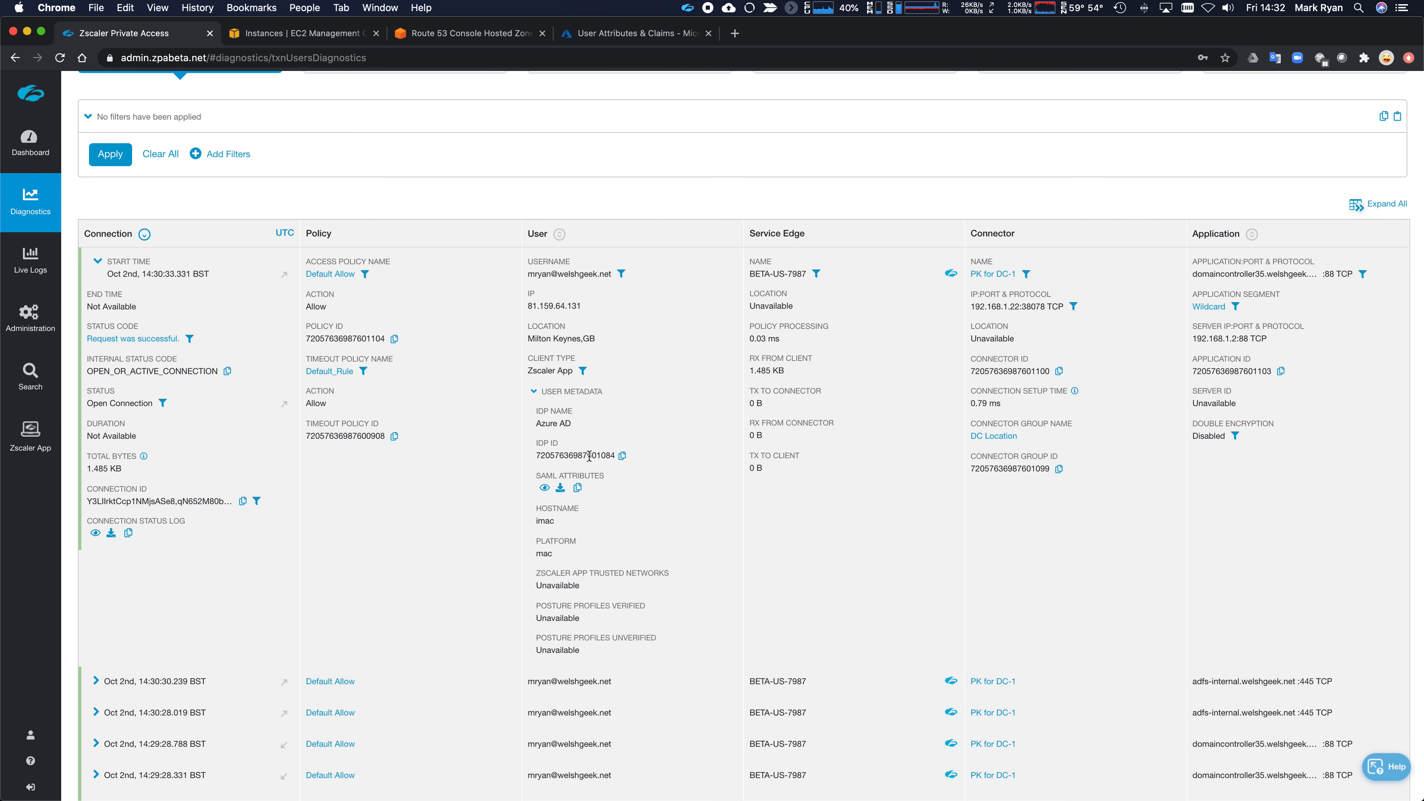
{"action": "scroll", "coordinate": [590, 455], "scroll_direction": "down", "scroll_amount": 2}
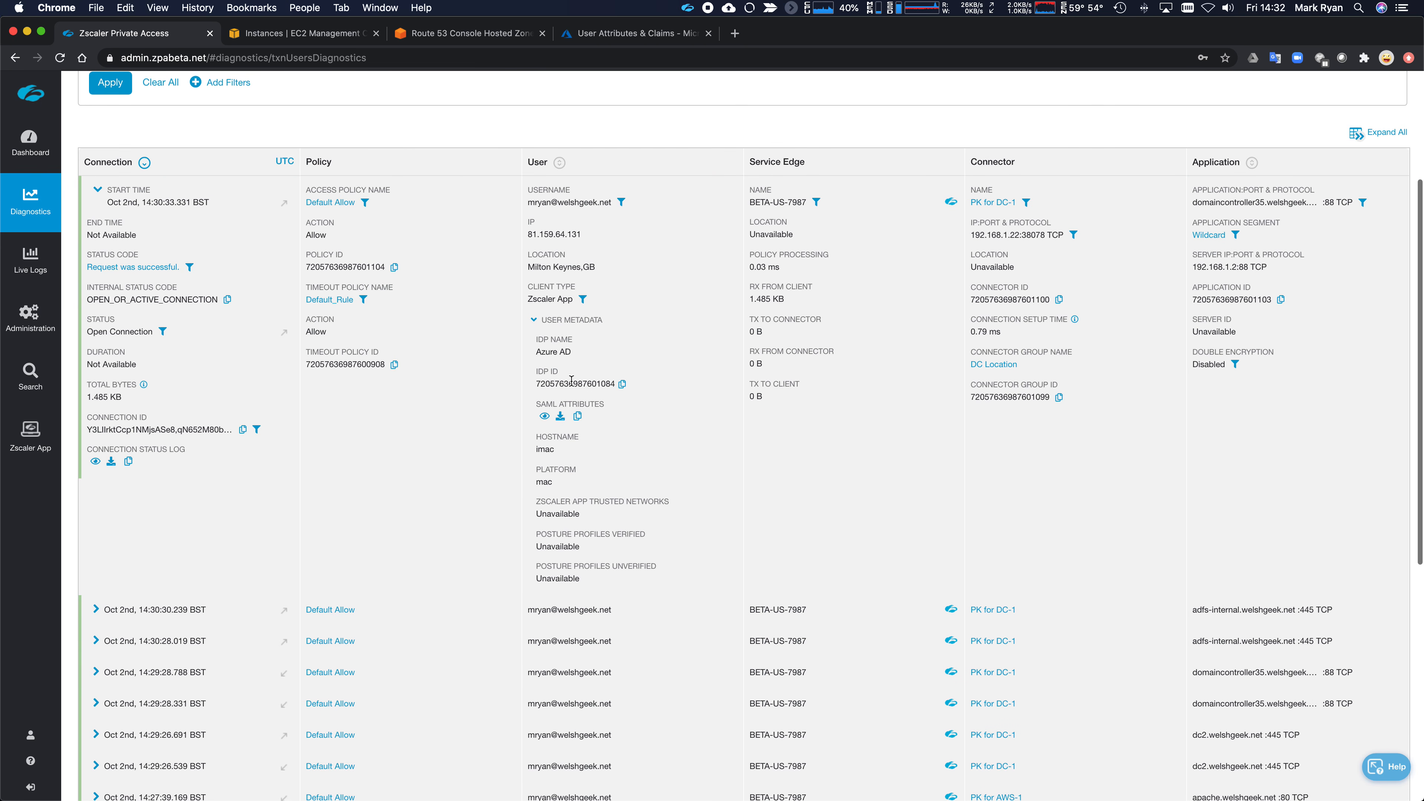
{"action": "left_click", "coordinate": [544, 416]}
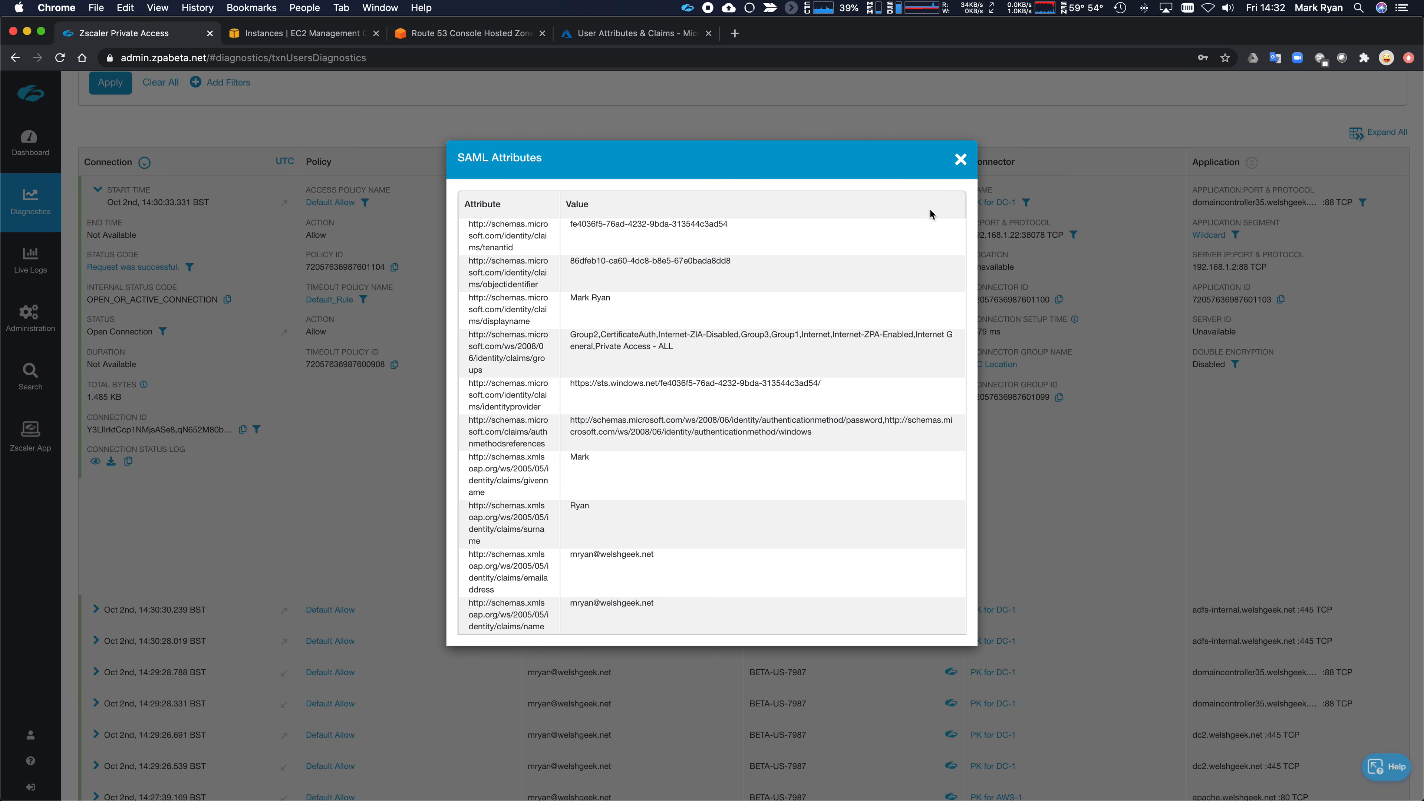
- Close SAML Attributes, then scroll through the Raw JSON connection status log and close it
{"action": "left_click", "coordinate": [961, 159]}
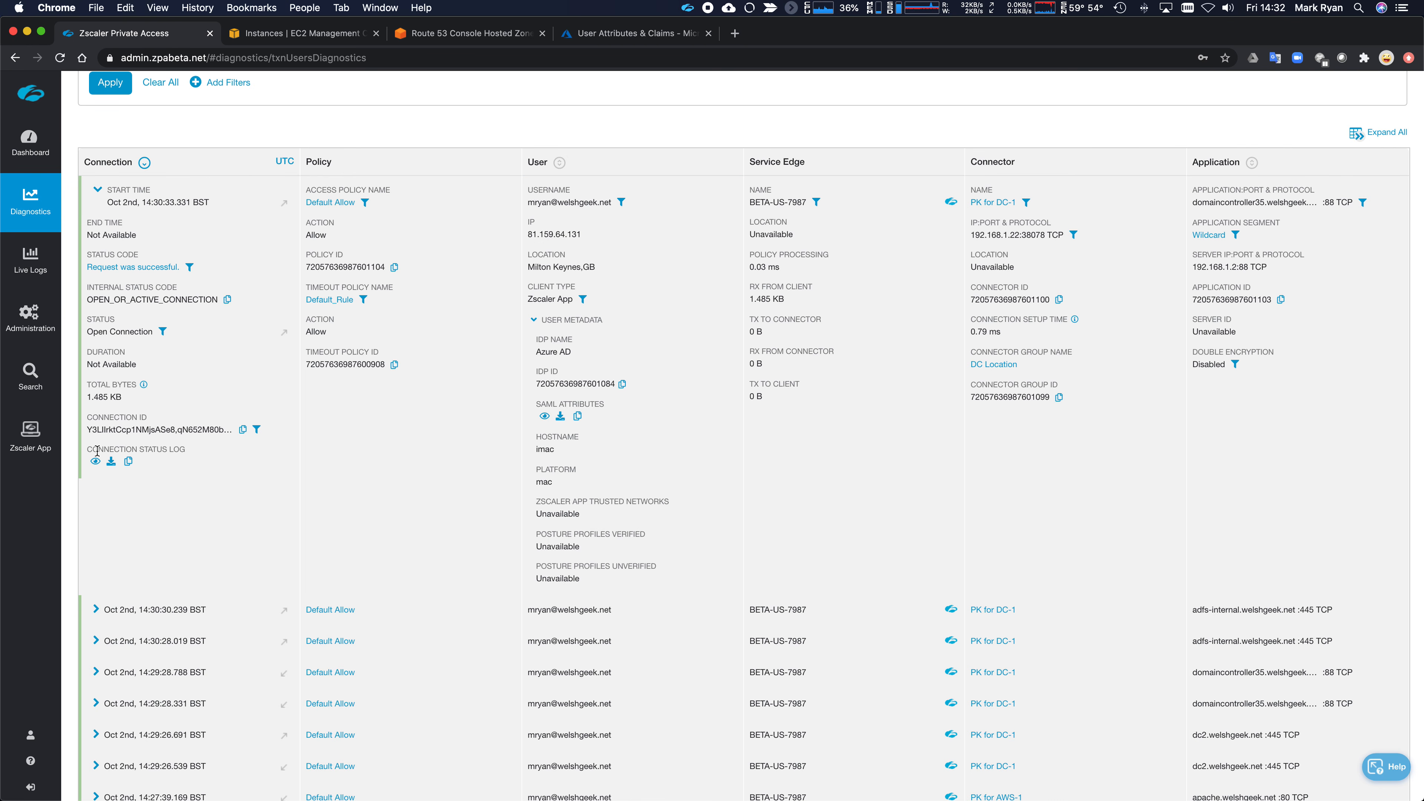
{"action": "left_click", "coordinate": [95, 462]}
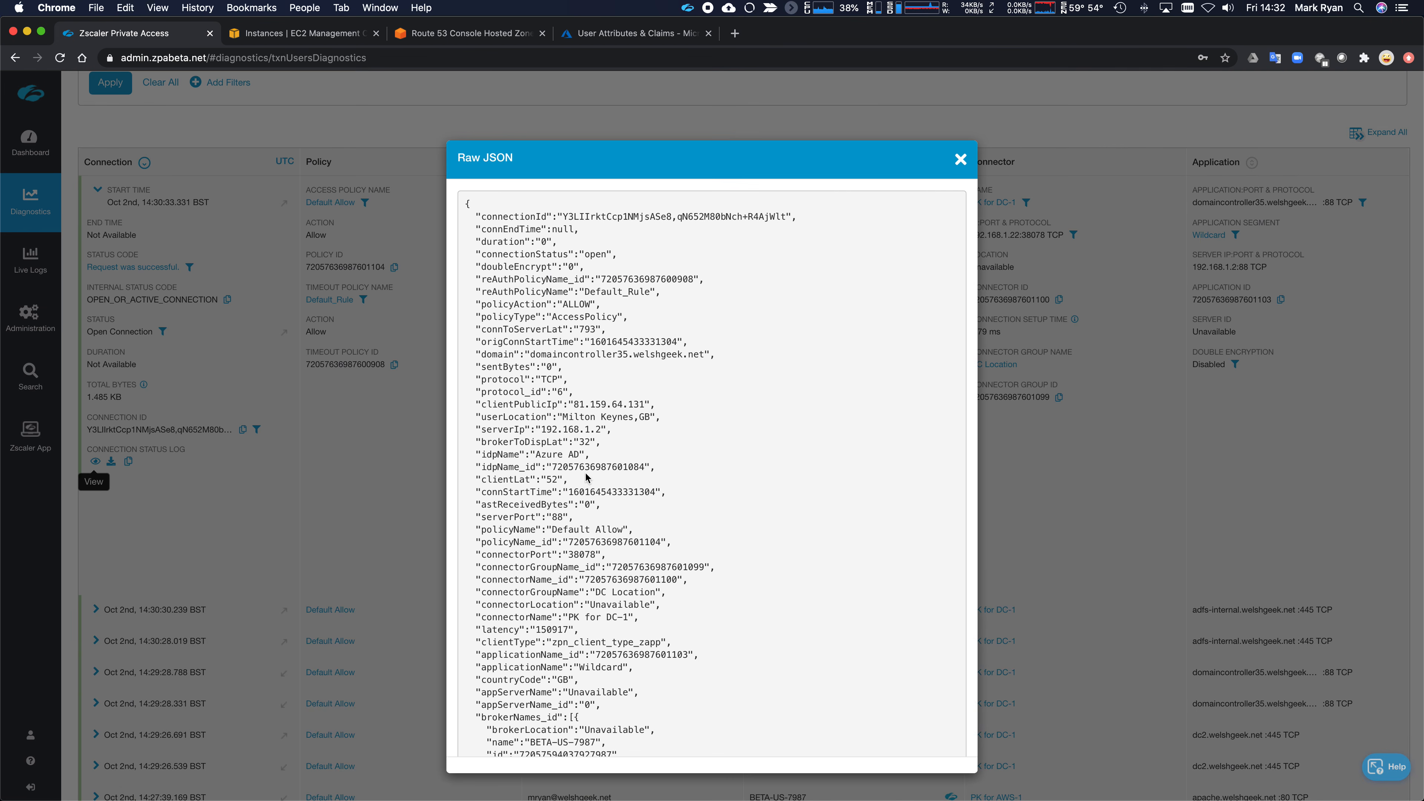
{"action": "scroll", "coordinate": [701, 508], "scroll_direction": "down", "scroll_amount": 15}
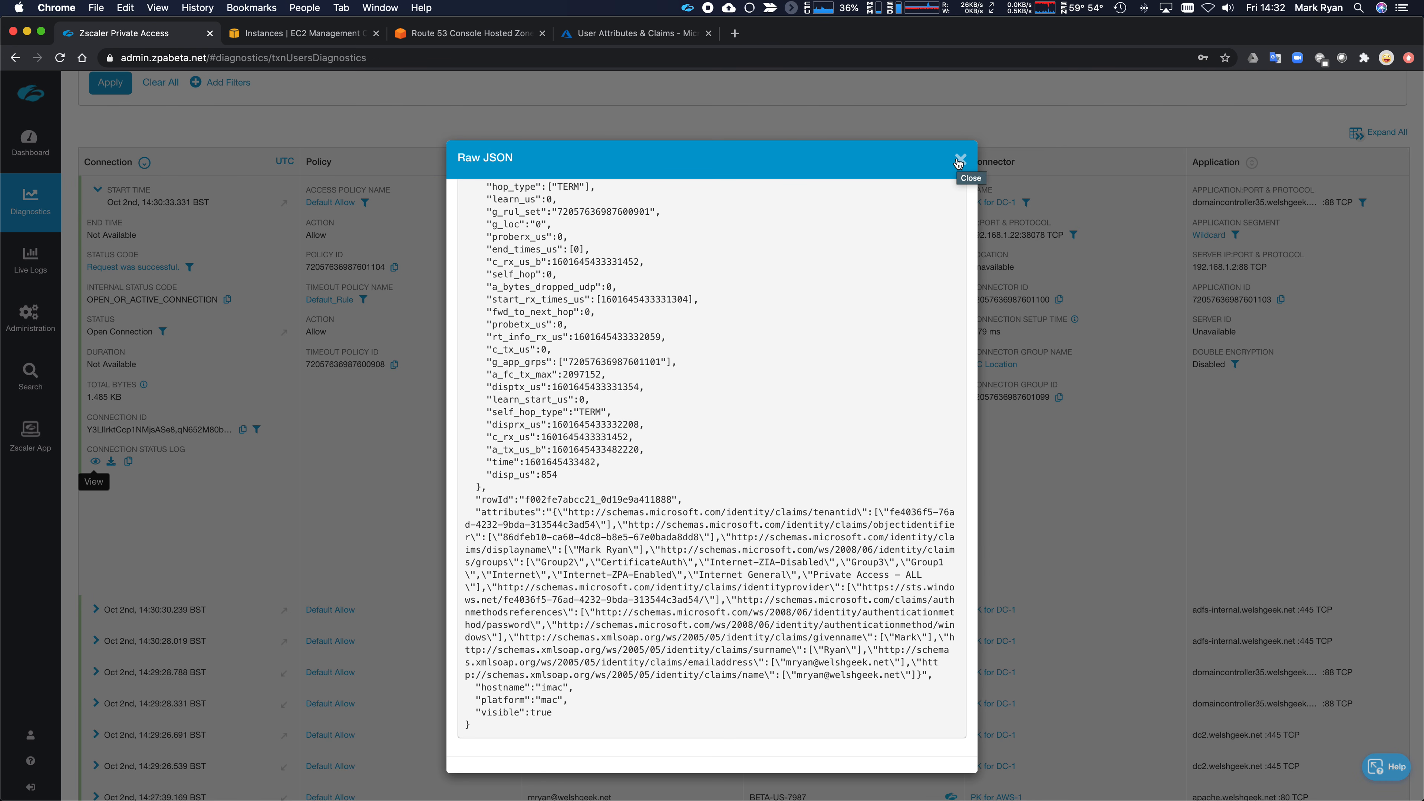
{"action": "left_click", "coordinate": [960, 161]}
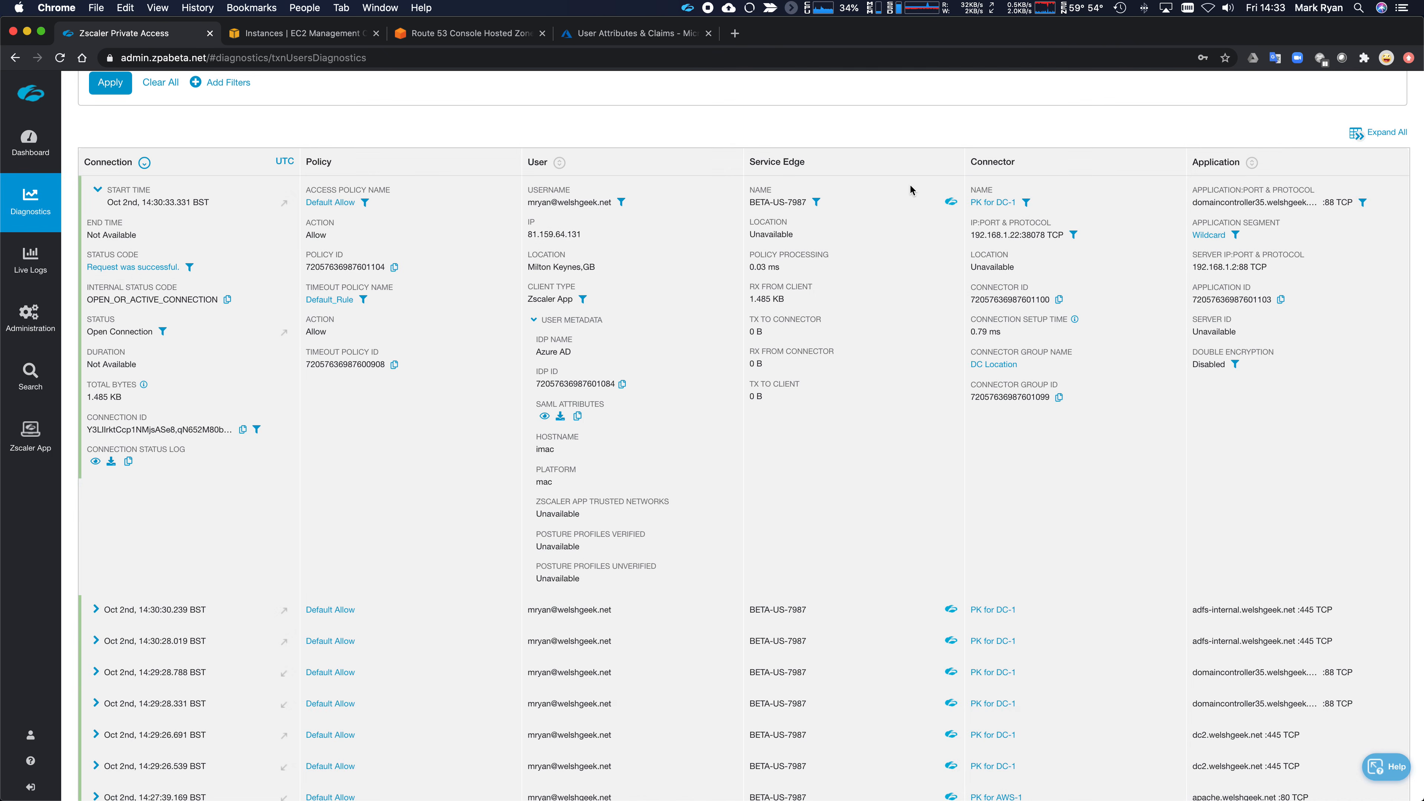